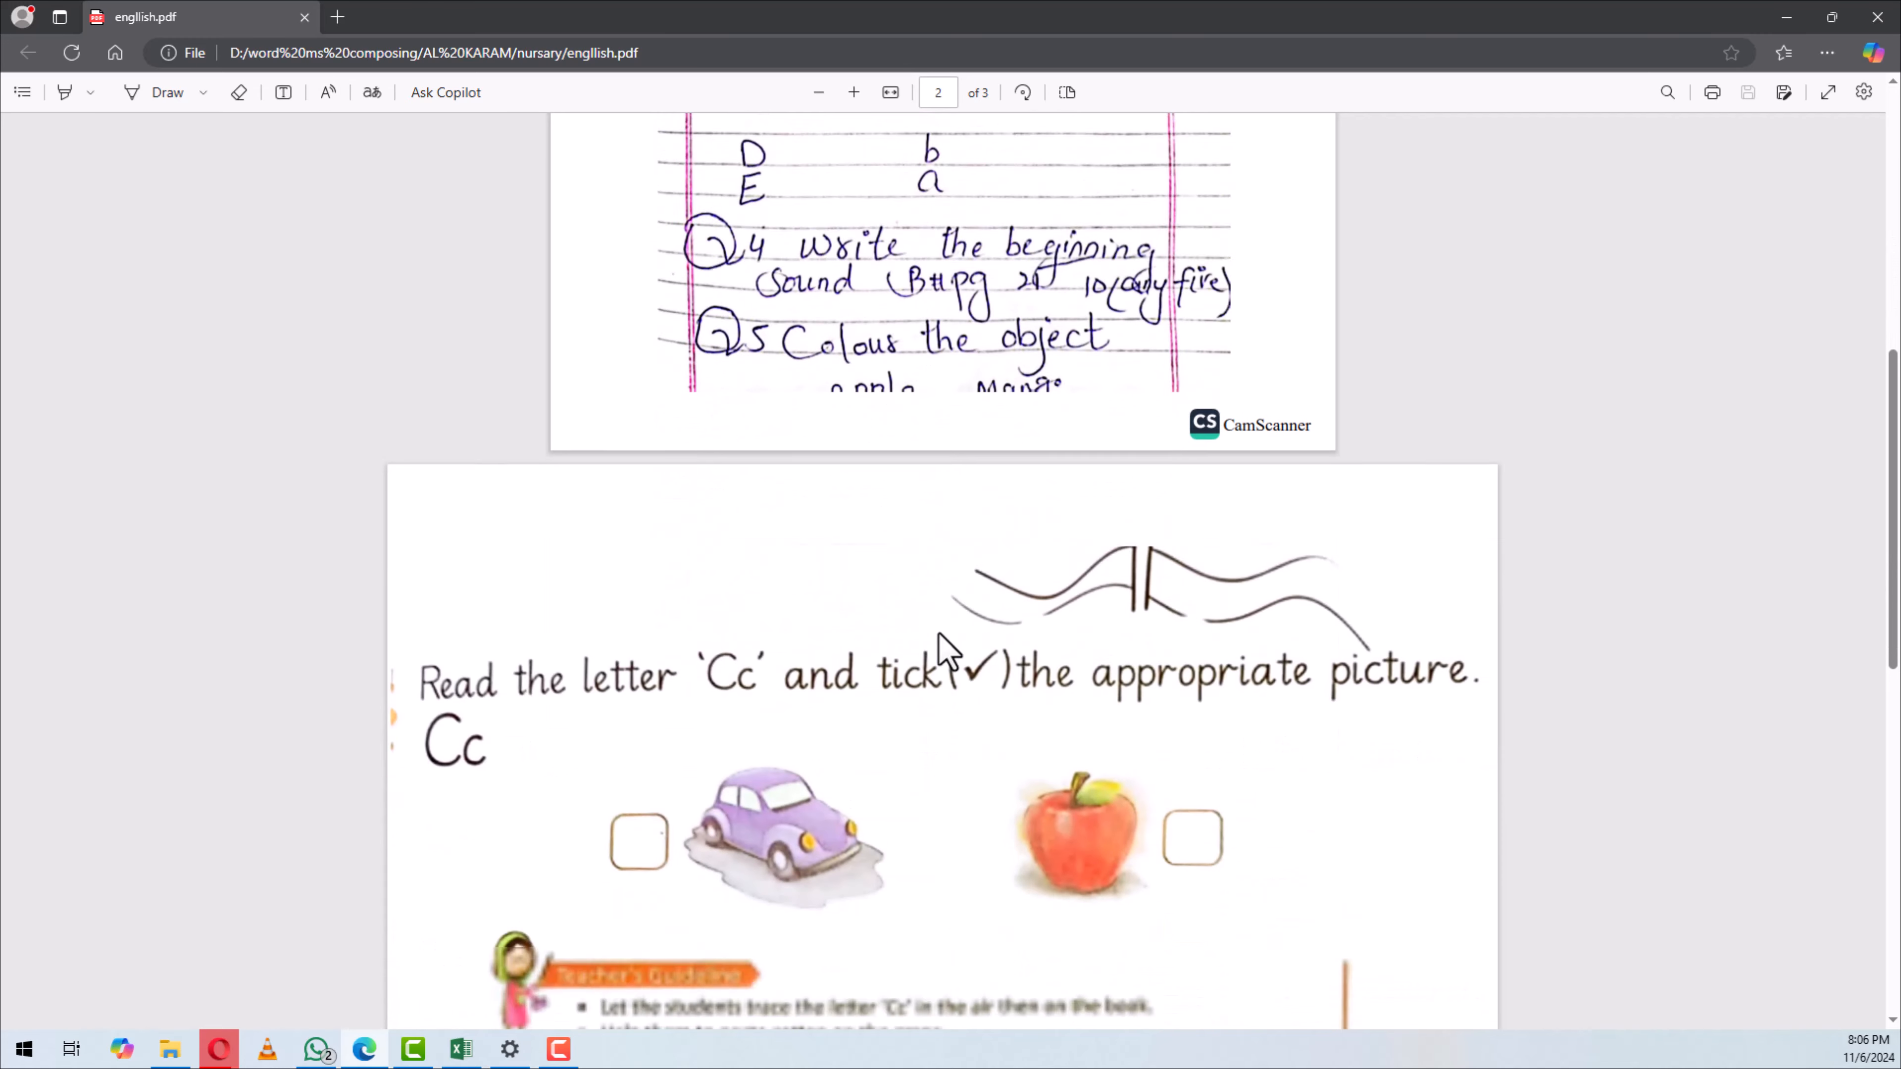
Switch from the scanned nursery English question PDF to the papers folder on drive D in File Explorer
scroll(944, 645, "up", 15)
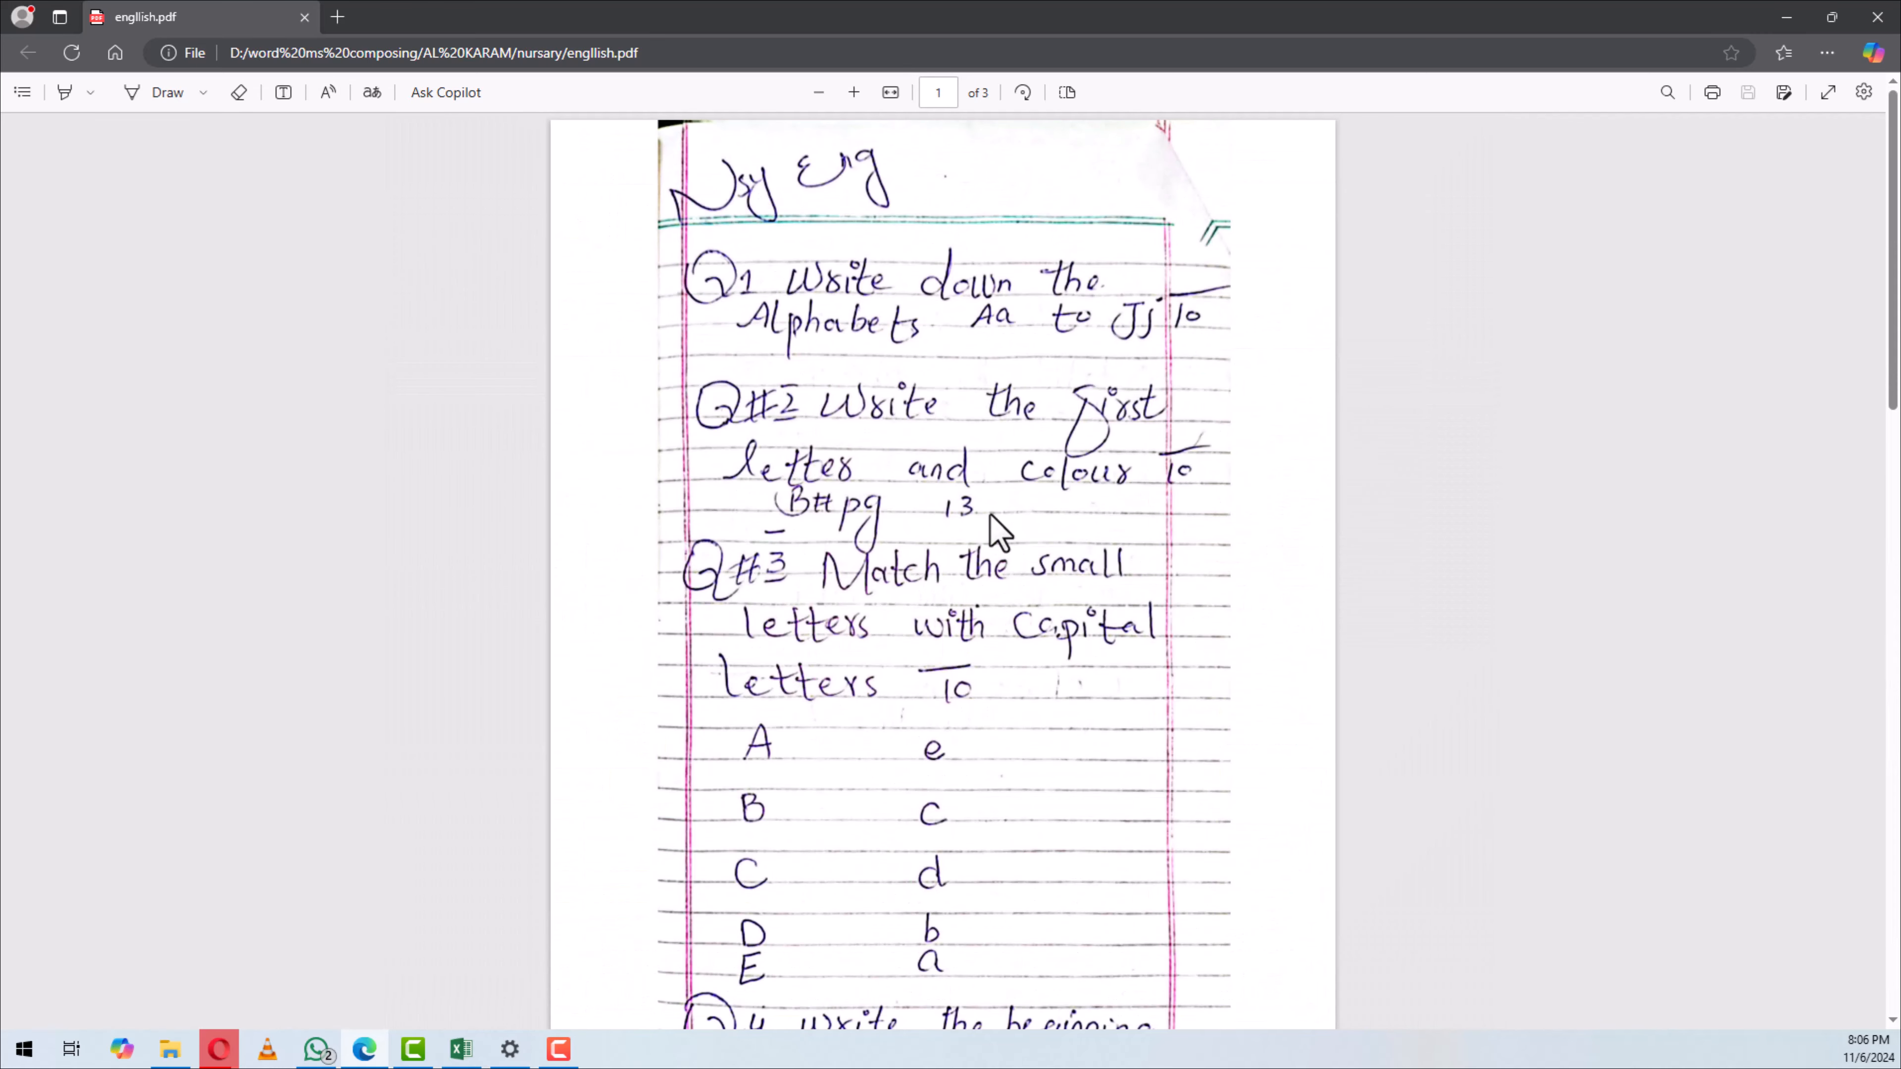
left_click(1785, 16)
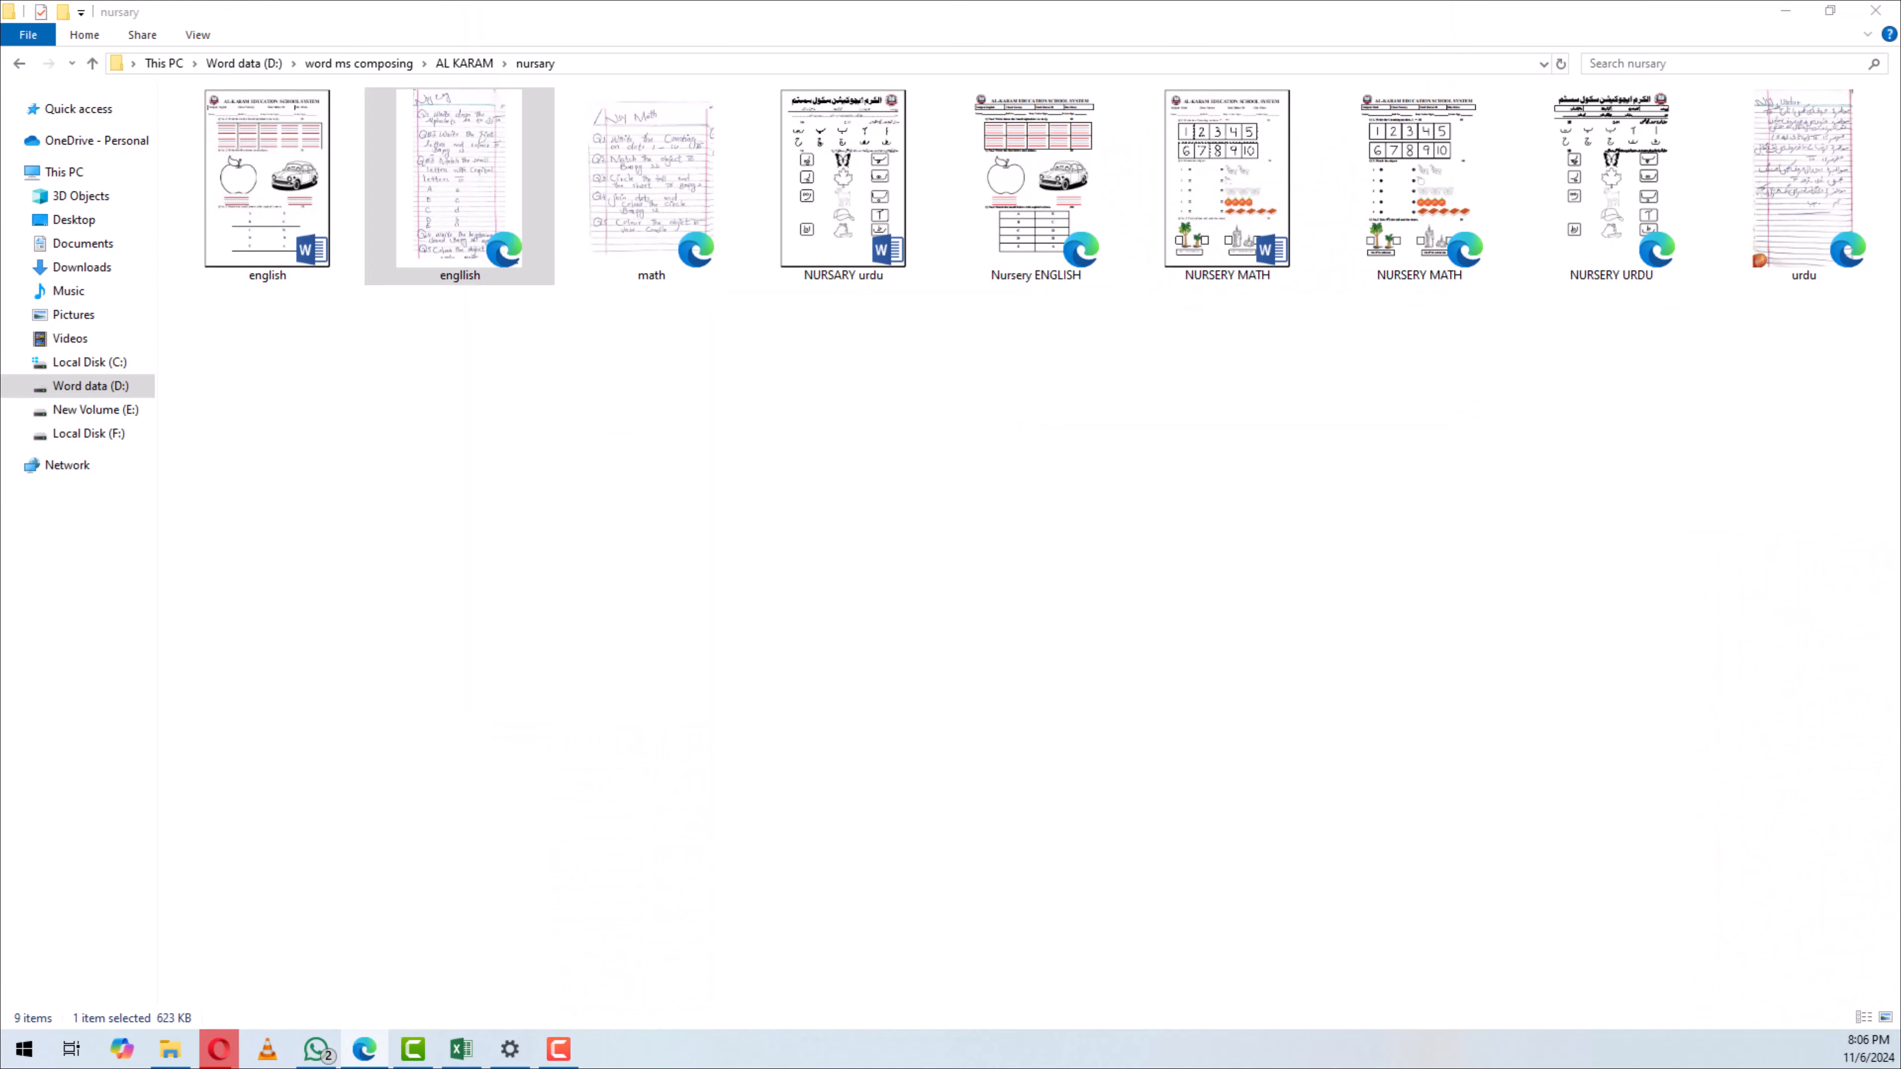
left_click(752, 465)
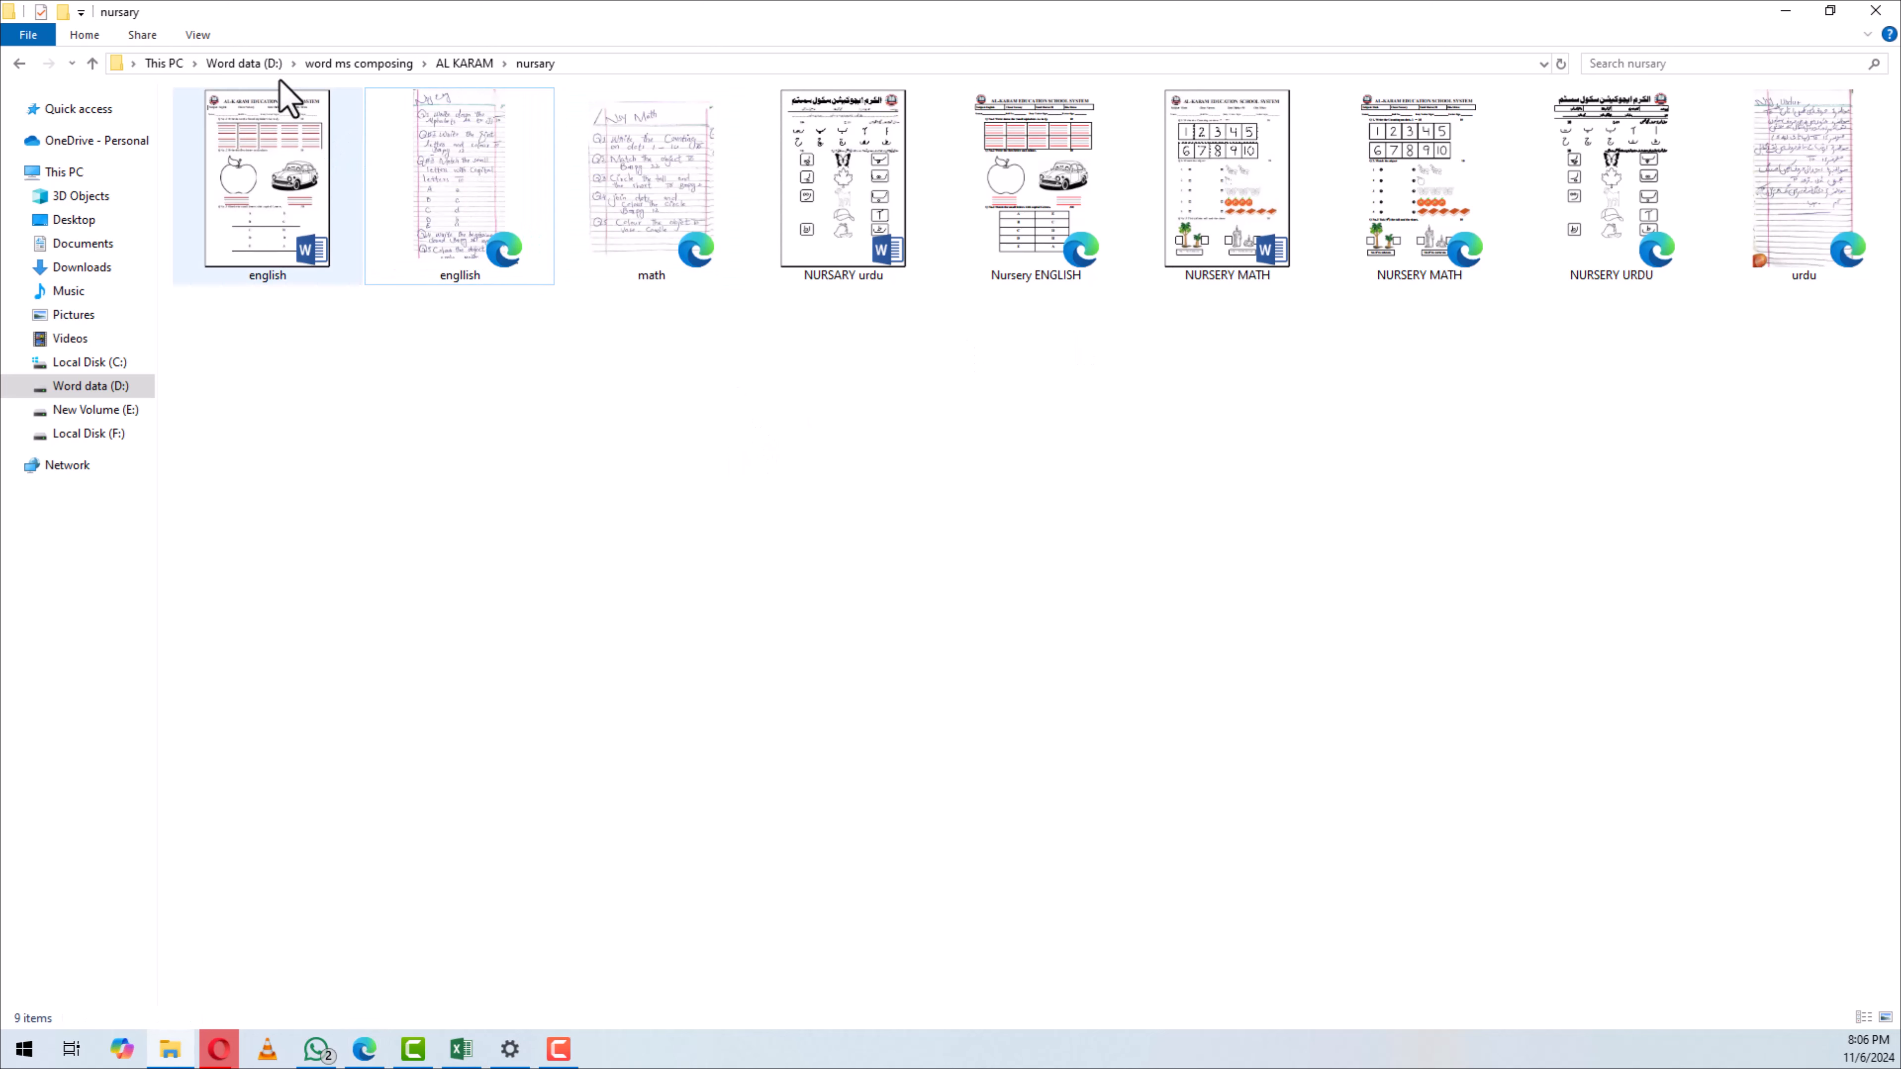
left_click(336, 64)
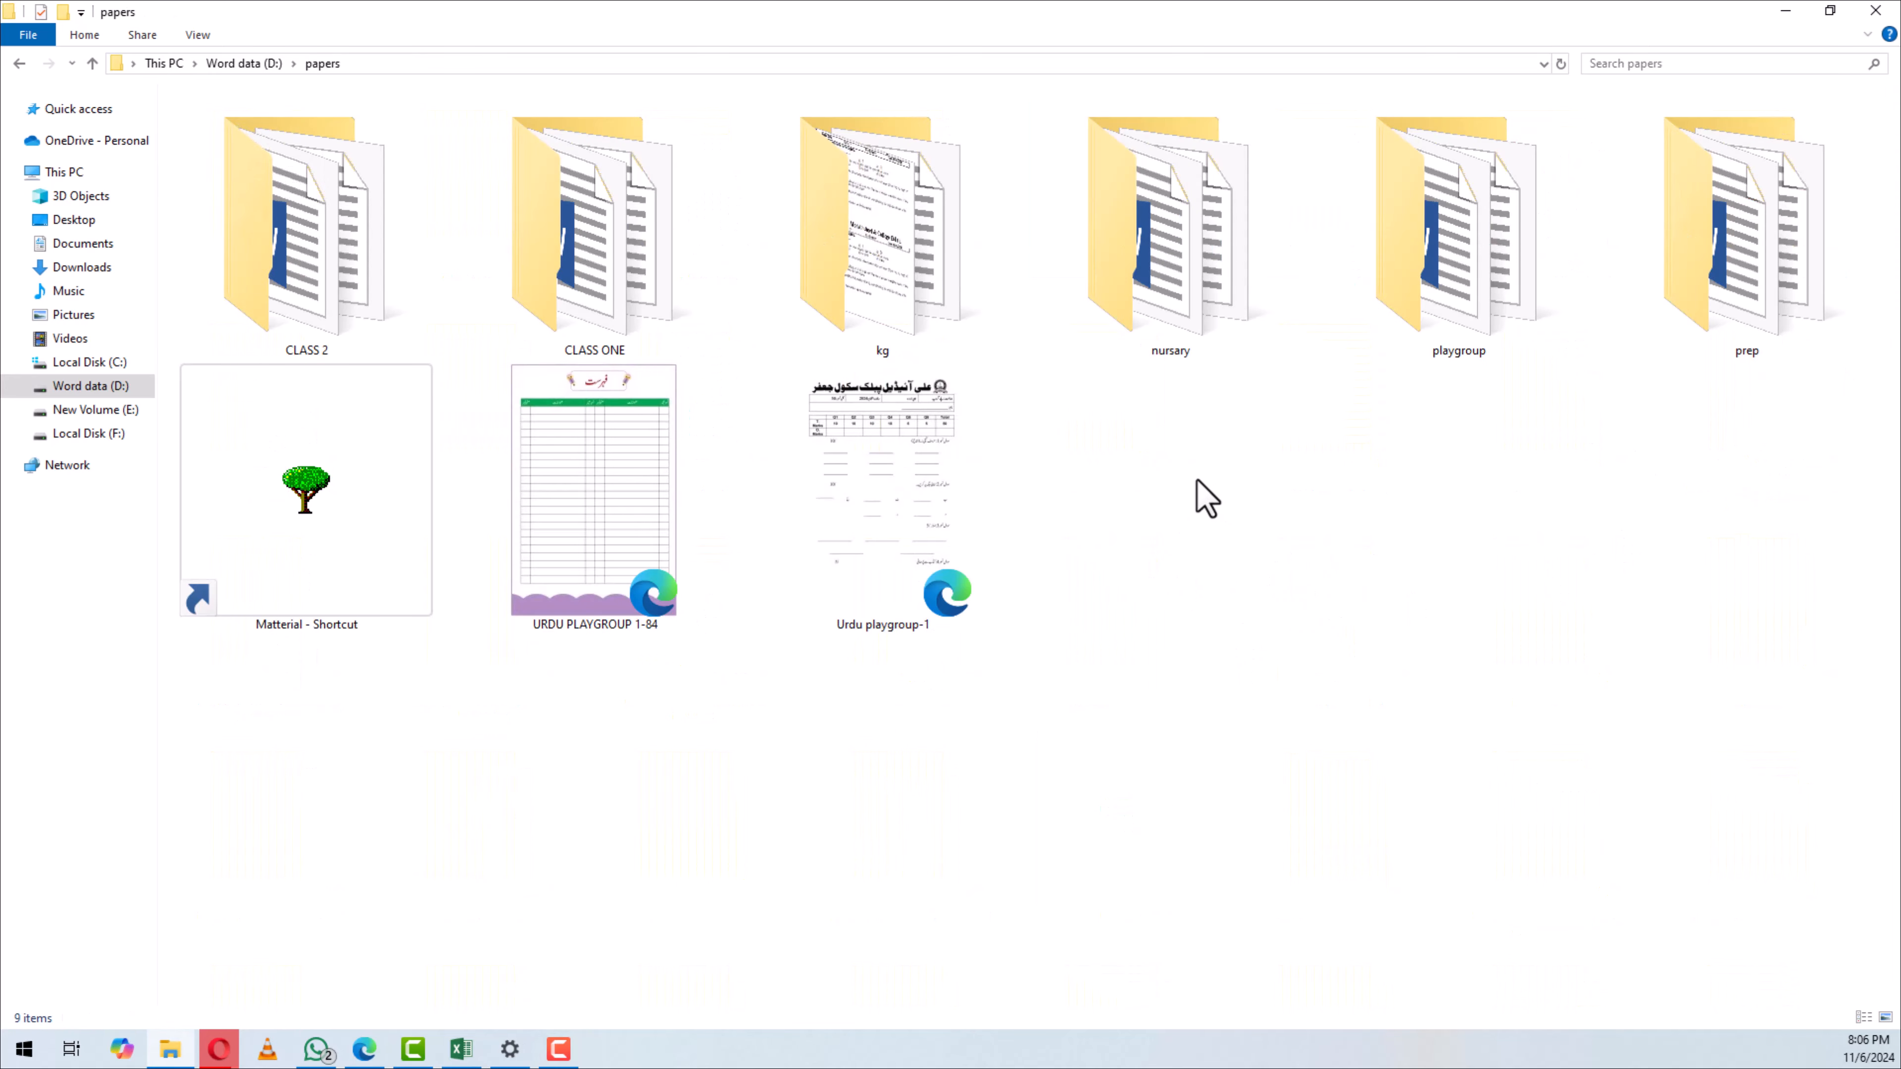
Create a new Microsoft Word document in the papers folder and name it "nursary english"
right_click(1072, 507)
mouse_move(1122, 745)
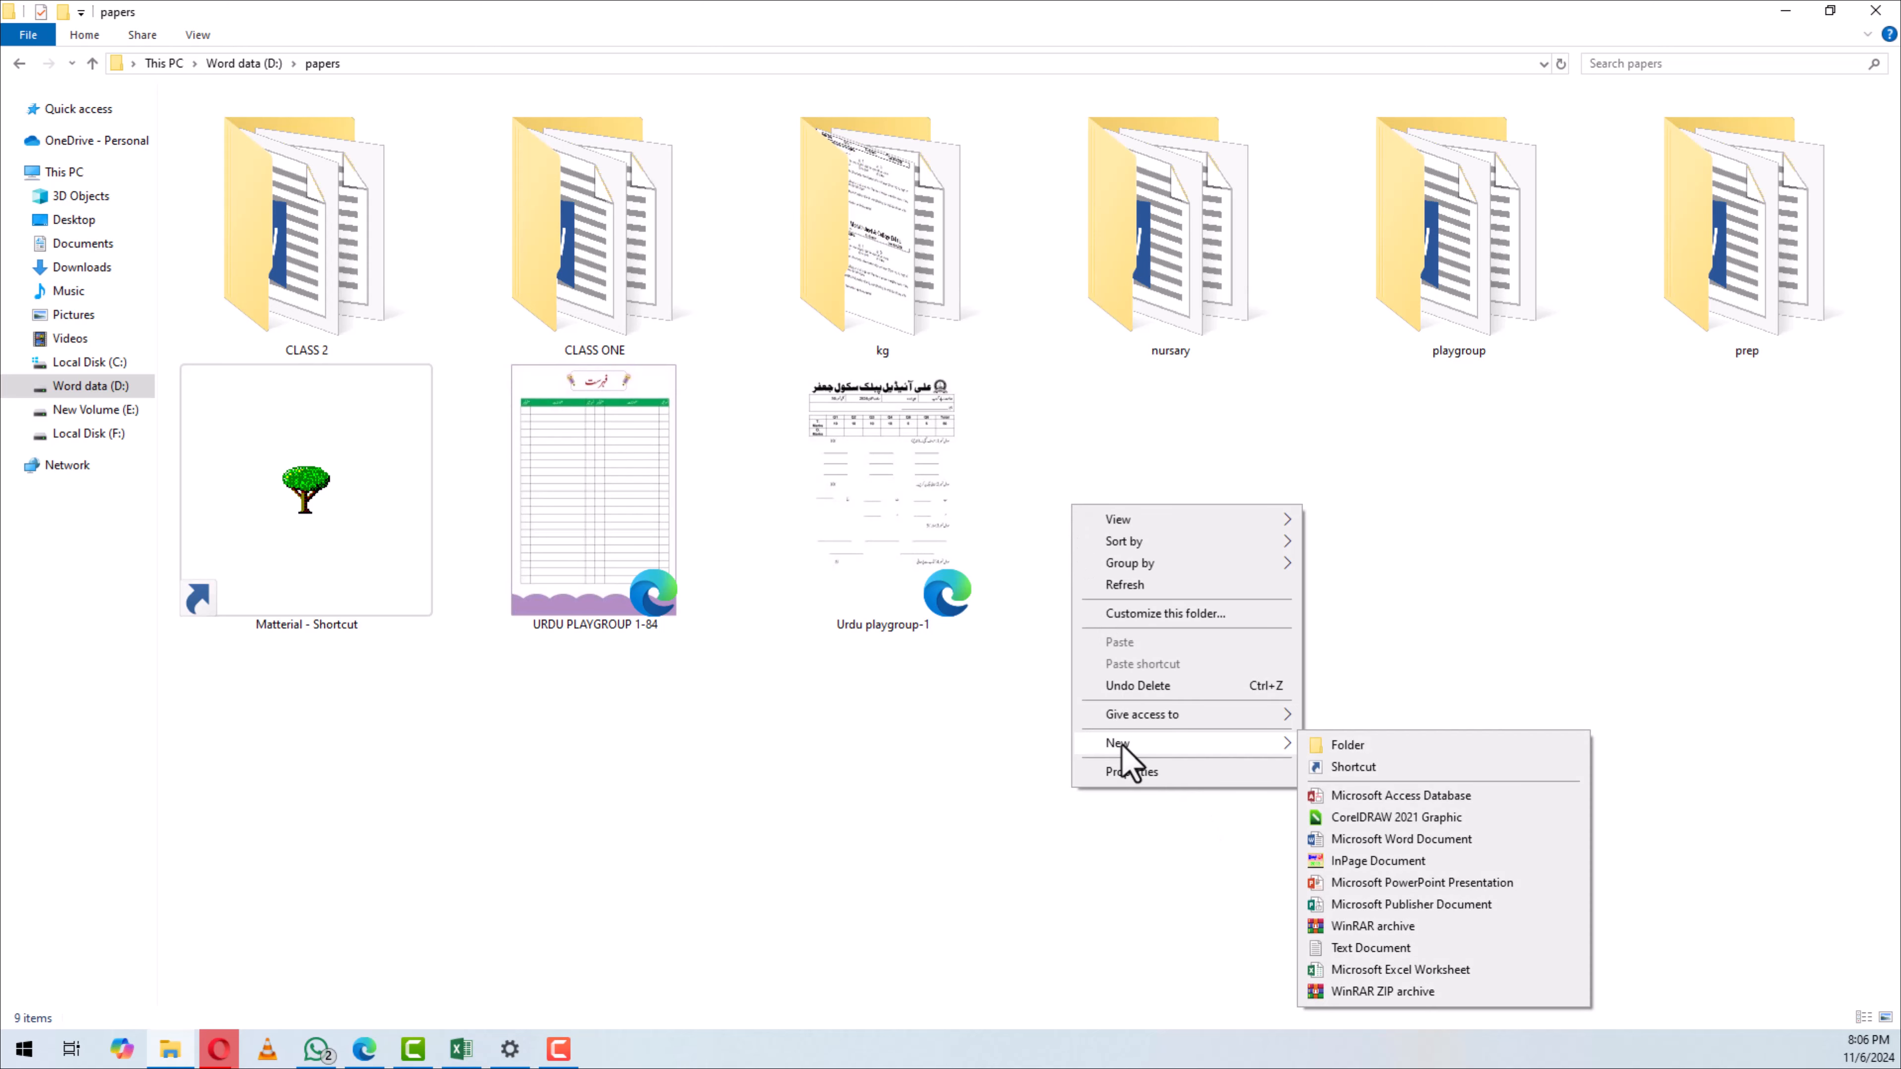
left_click(1355, 841)
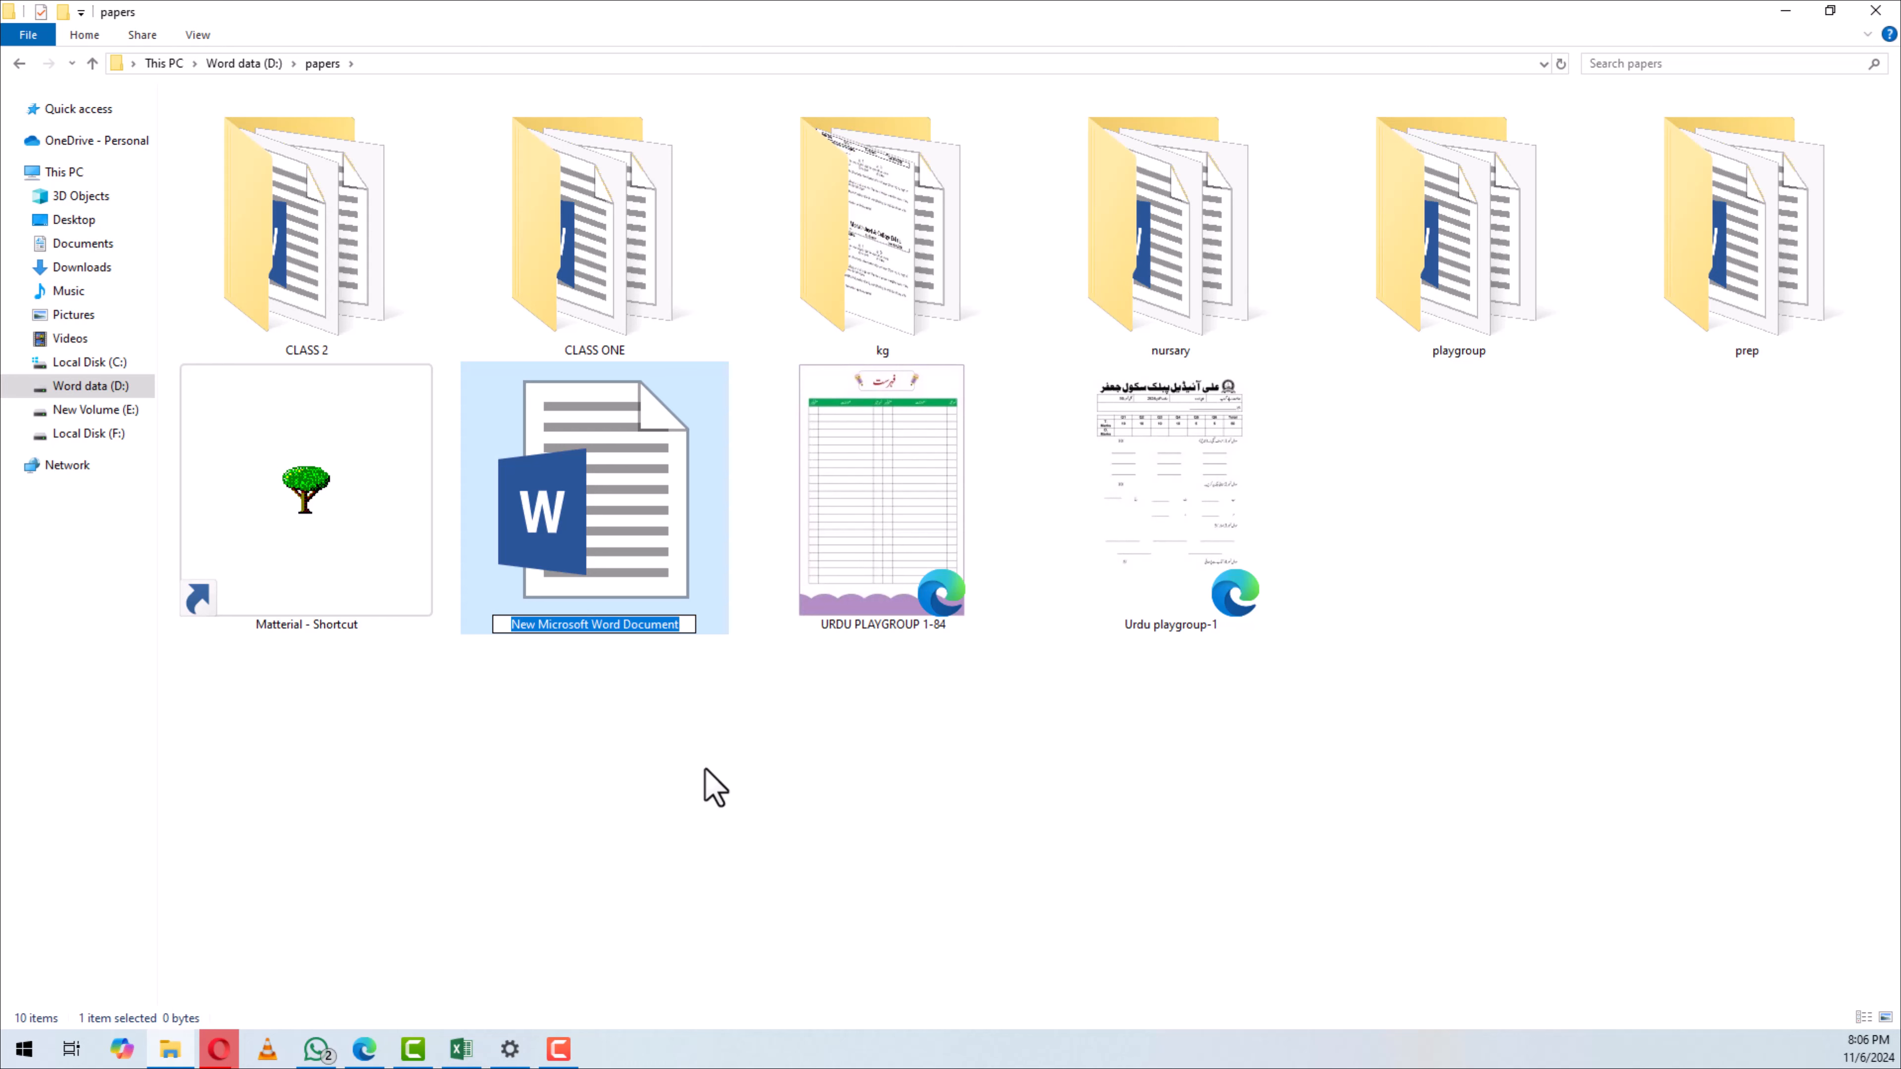
type("nursa")
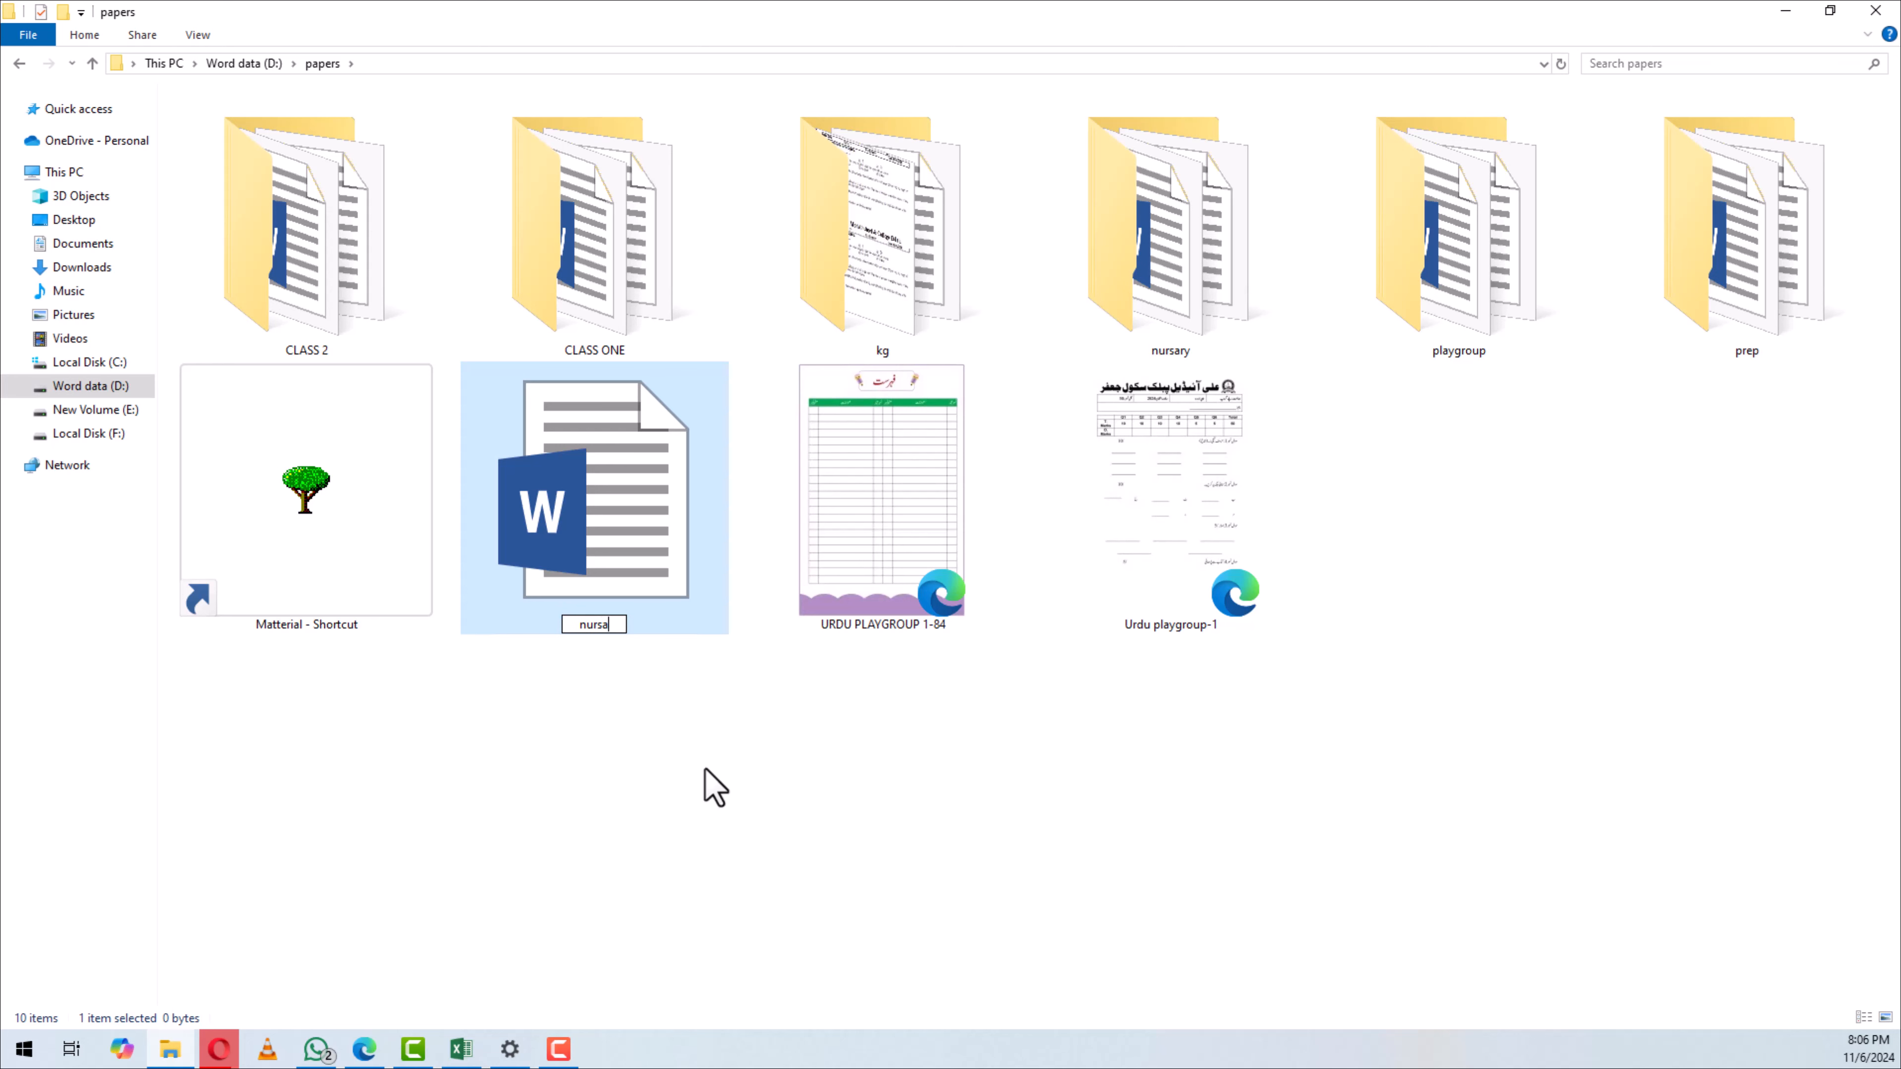
type("ry english")
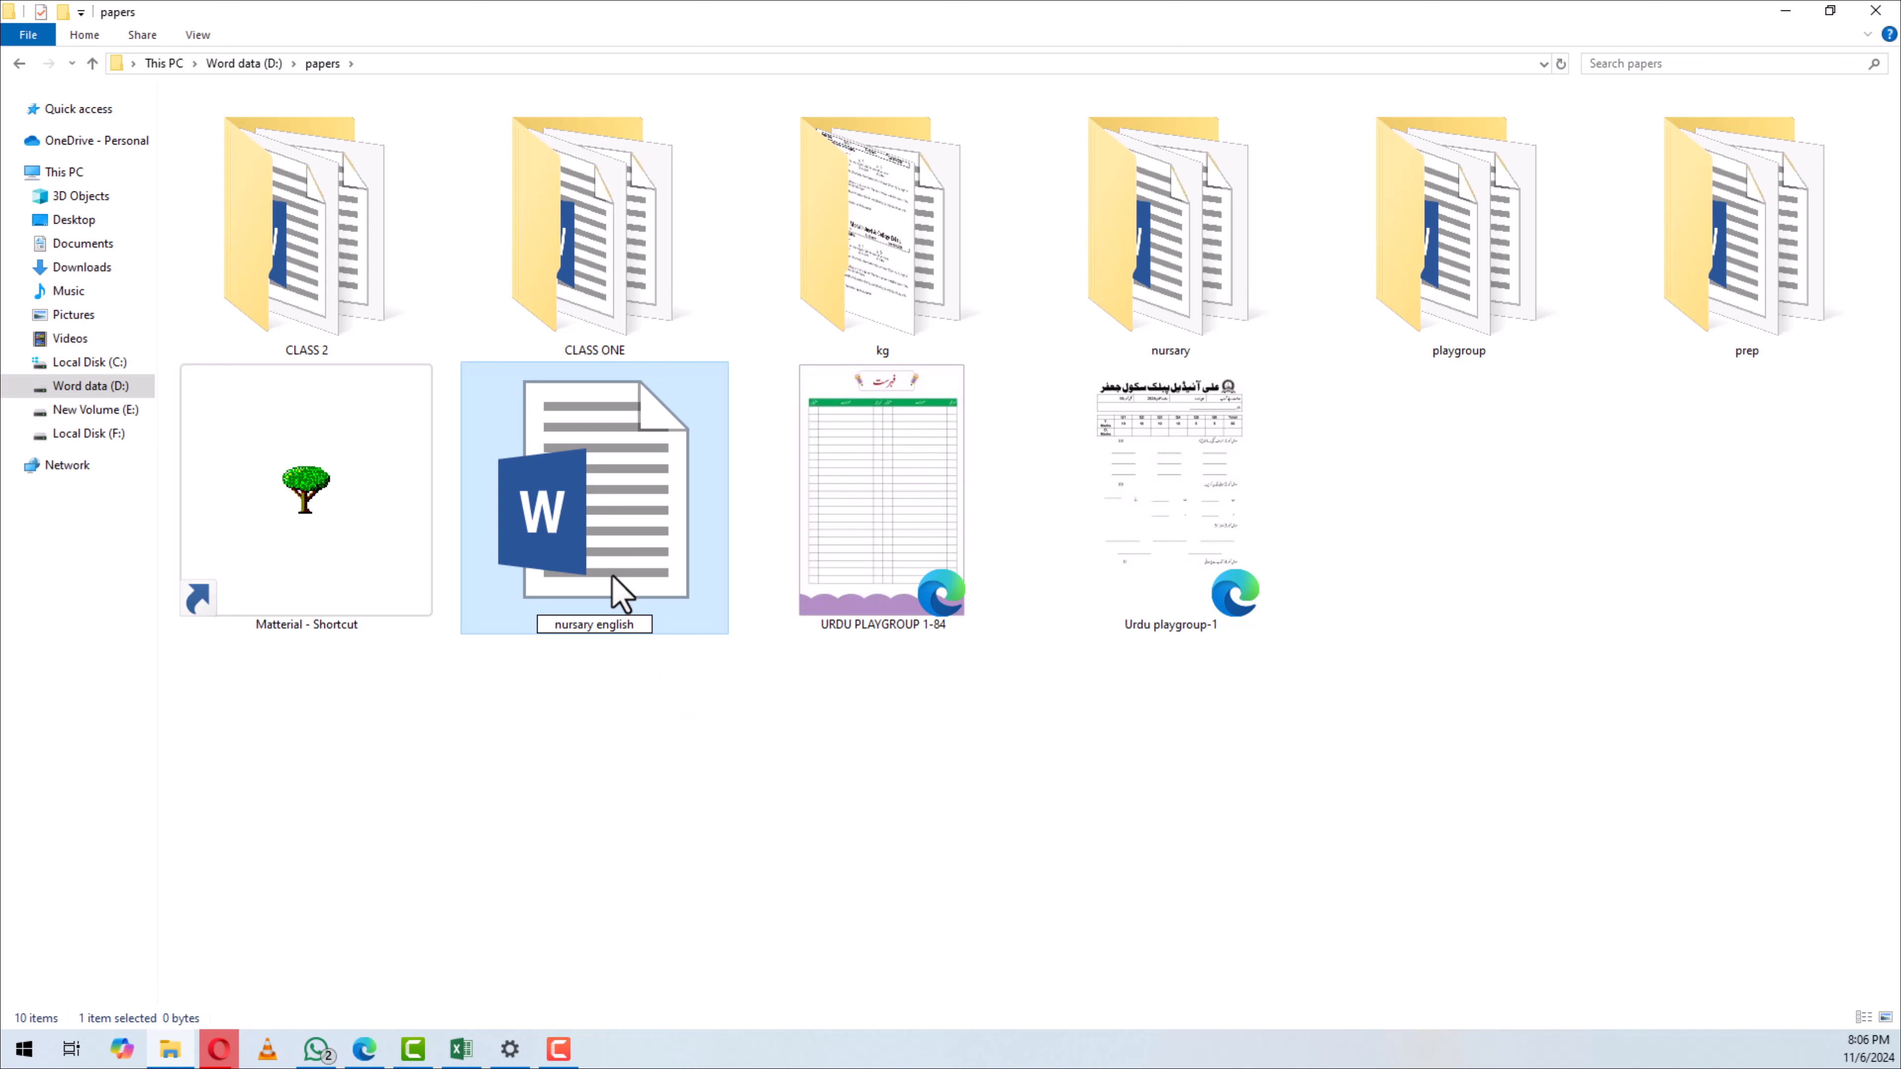
Confirm the new file's name and open the "nursary english" document in Word
left_click(621, 647)
left_click(620, 620)
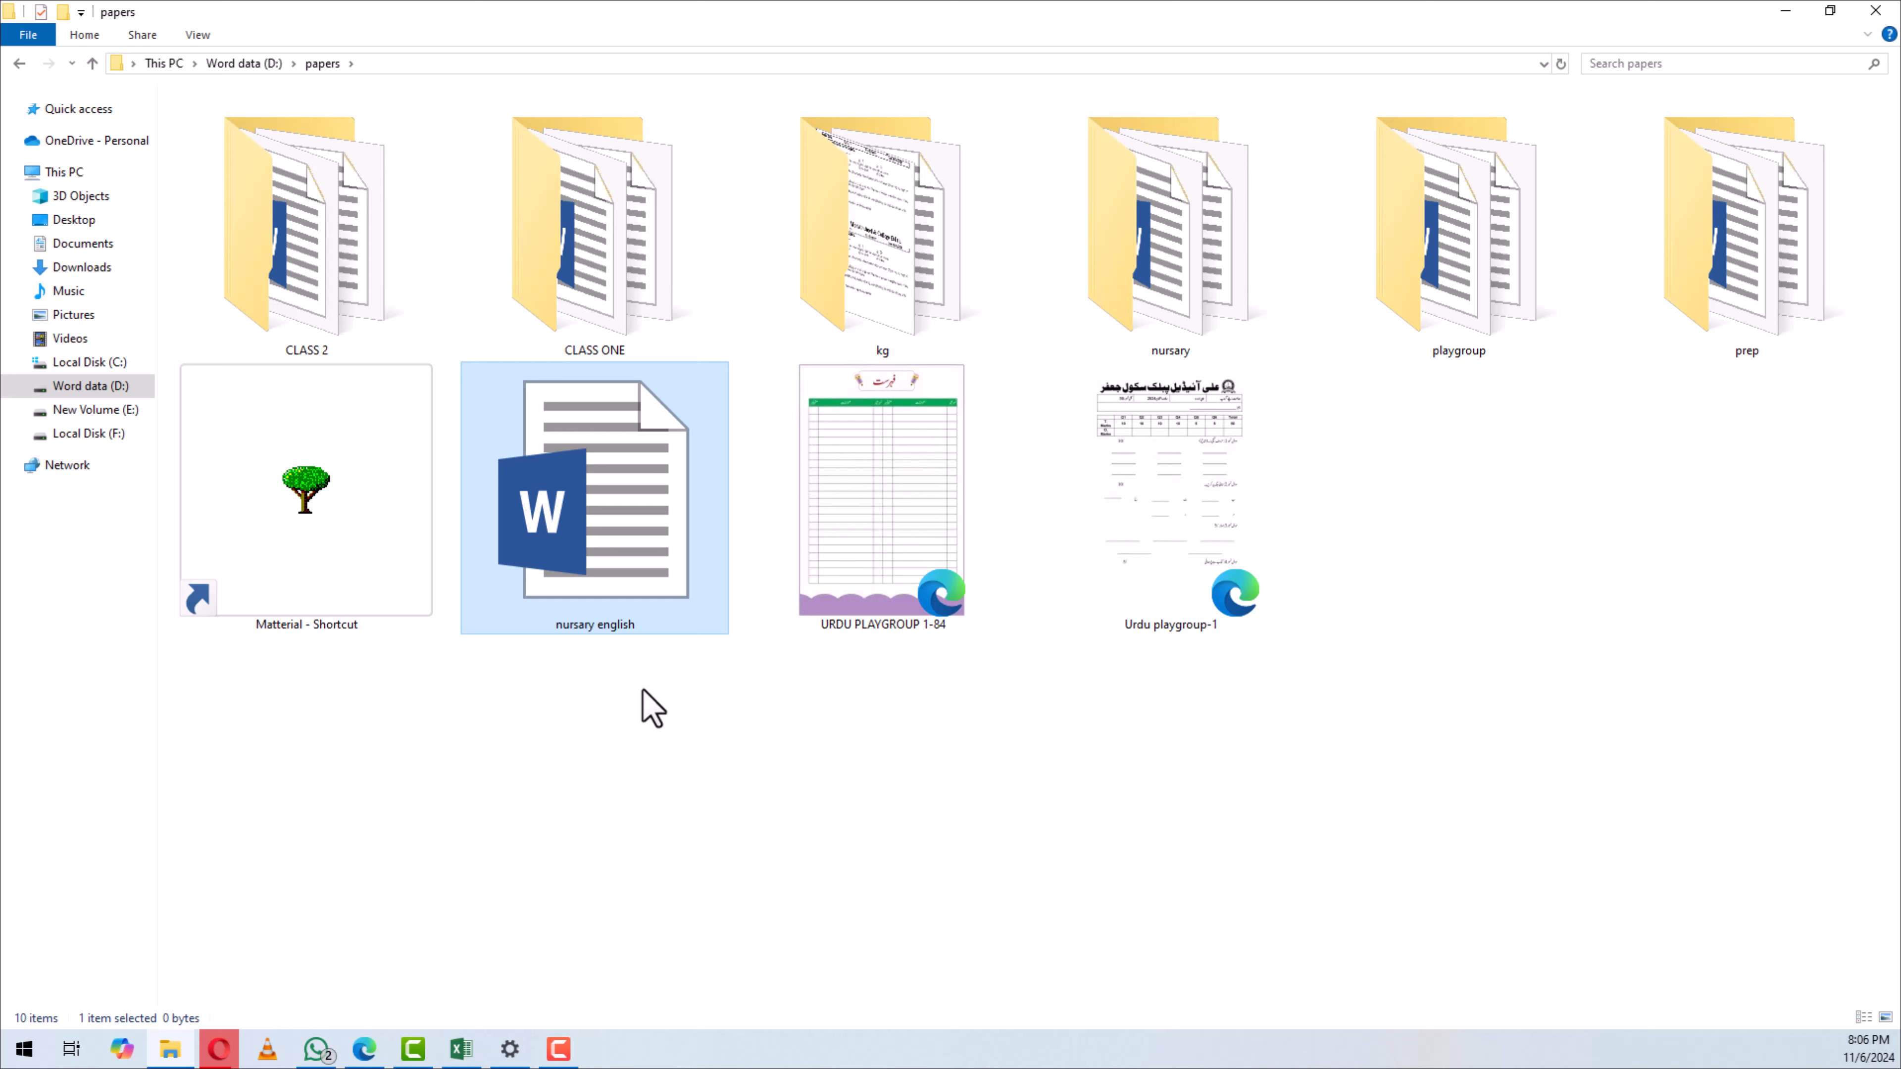
left_click(562, 626)
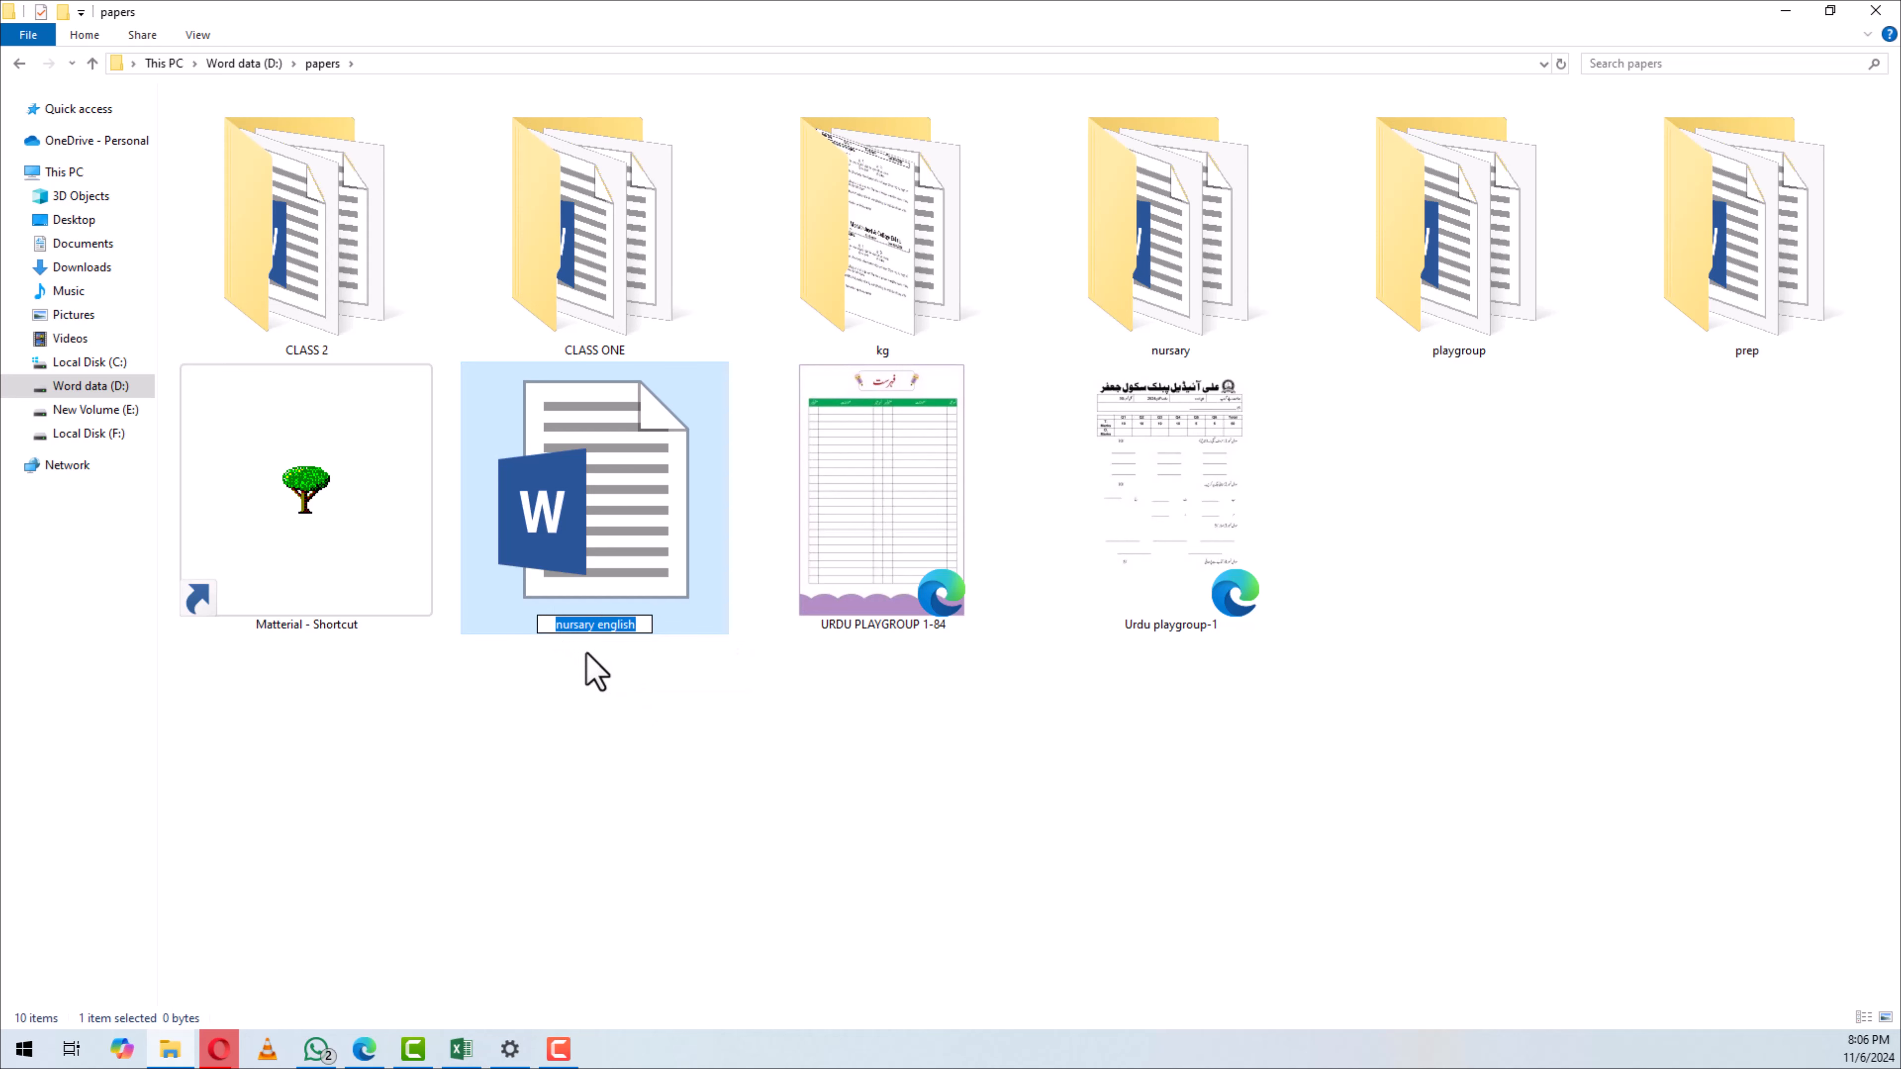
left_click(601, 689)
left_click(594, 585)
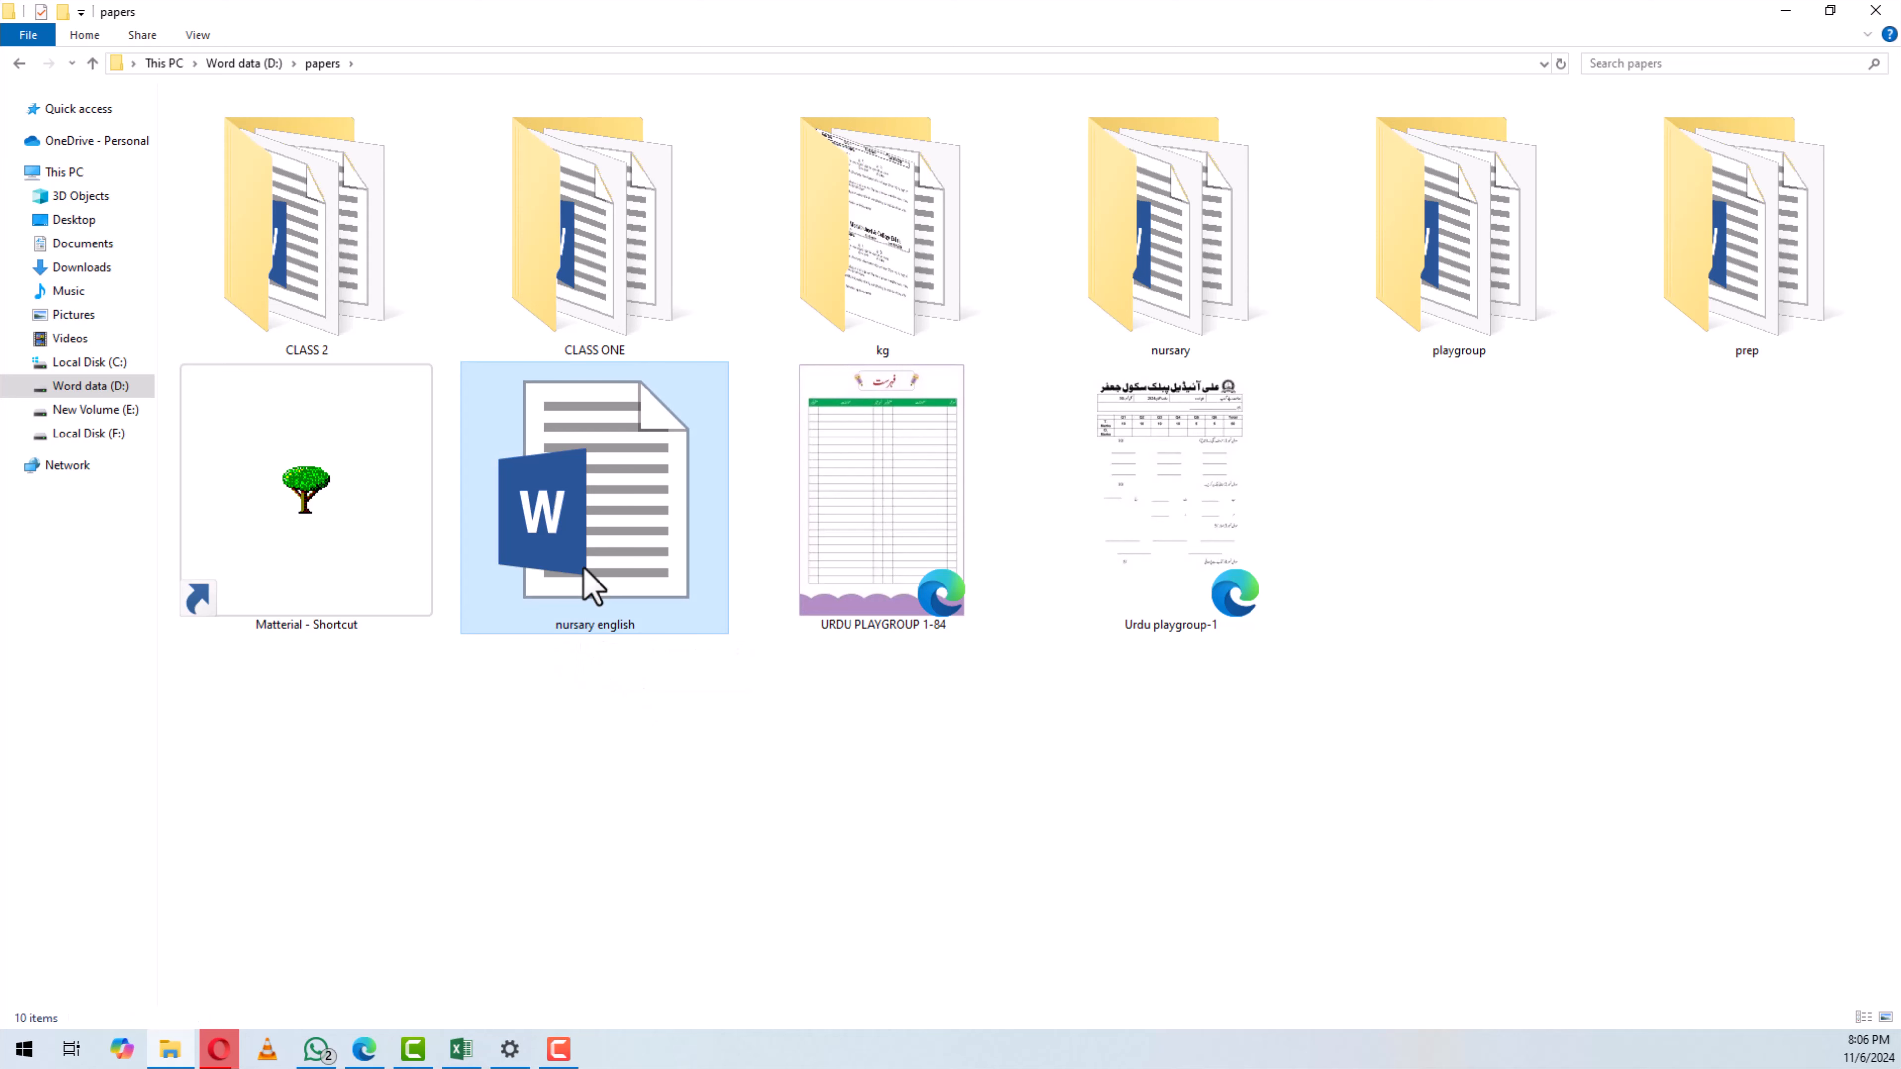
double_click(597, 551)
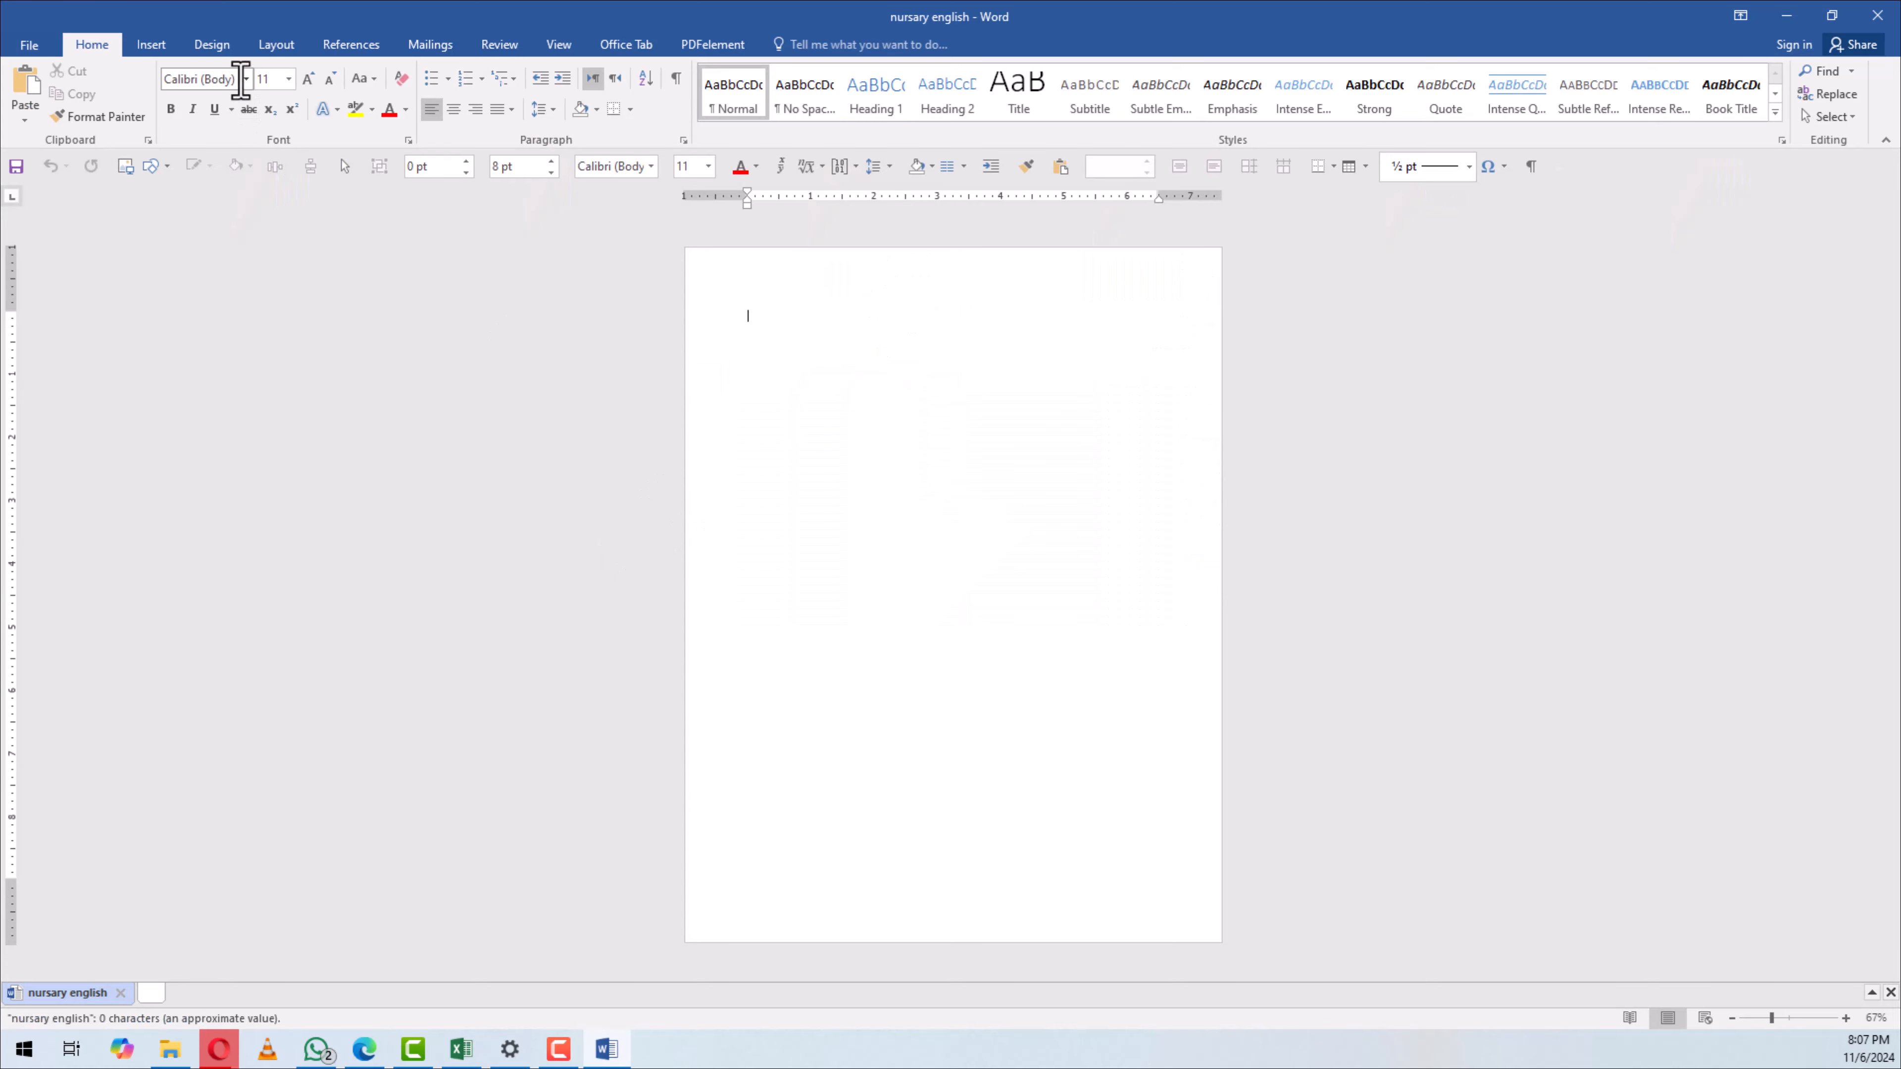
Set the blank document's paper size to A4 and apply narrow margins
left_click(278, 45)
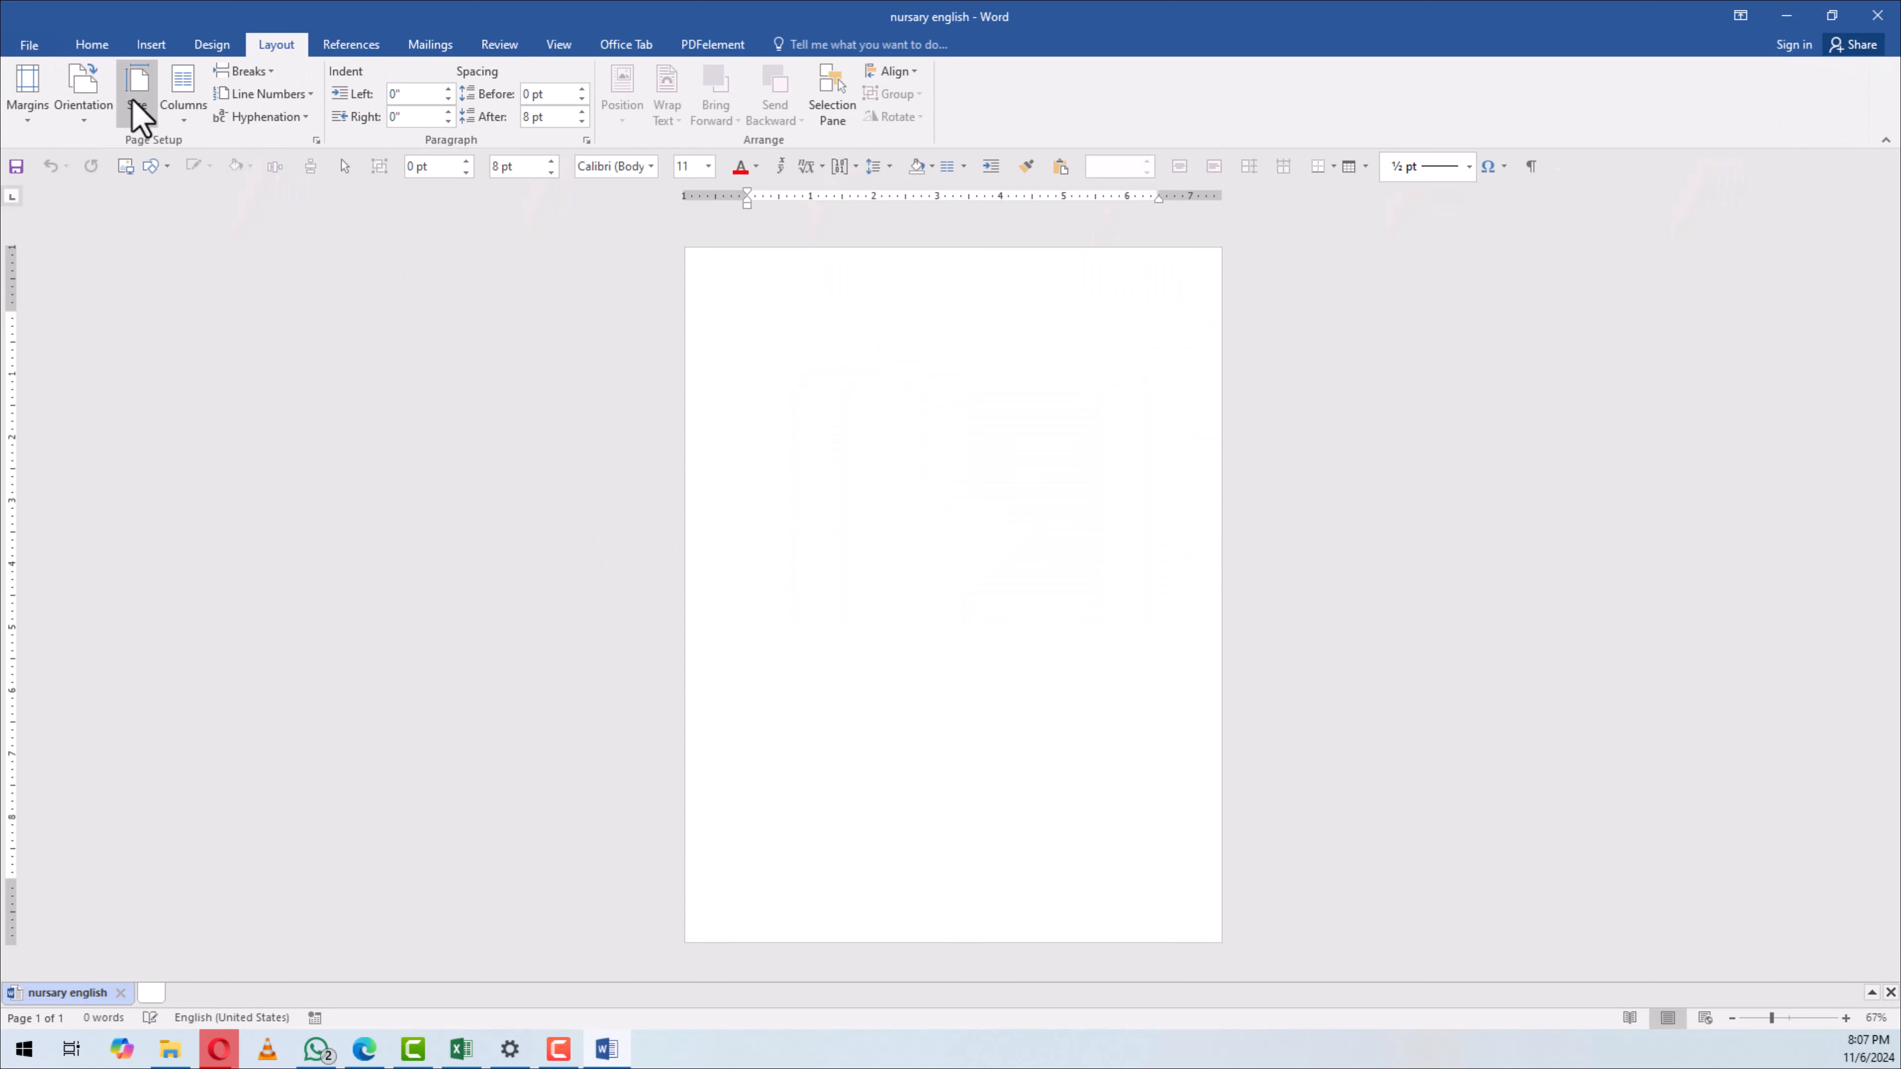
left_click(139, 113)
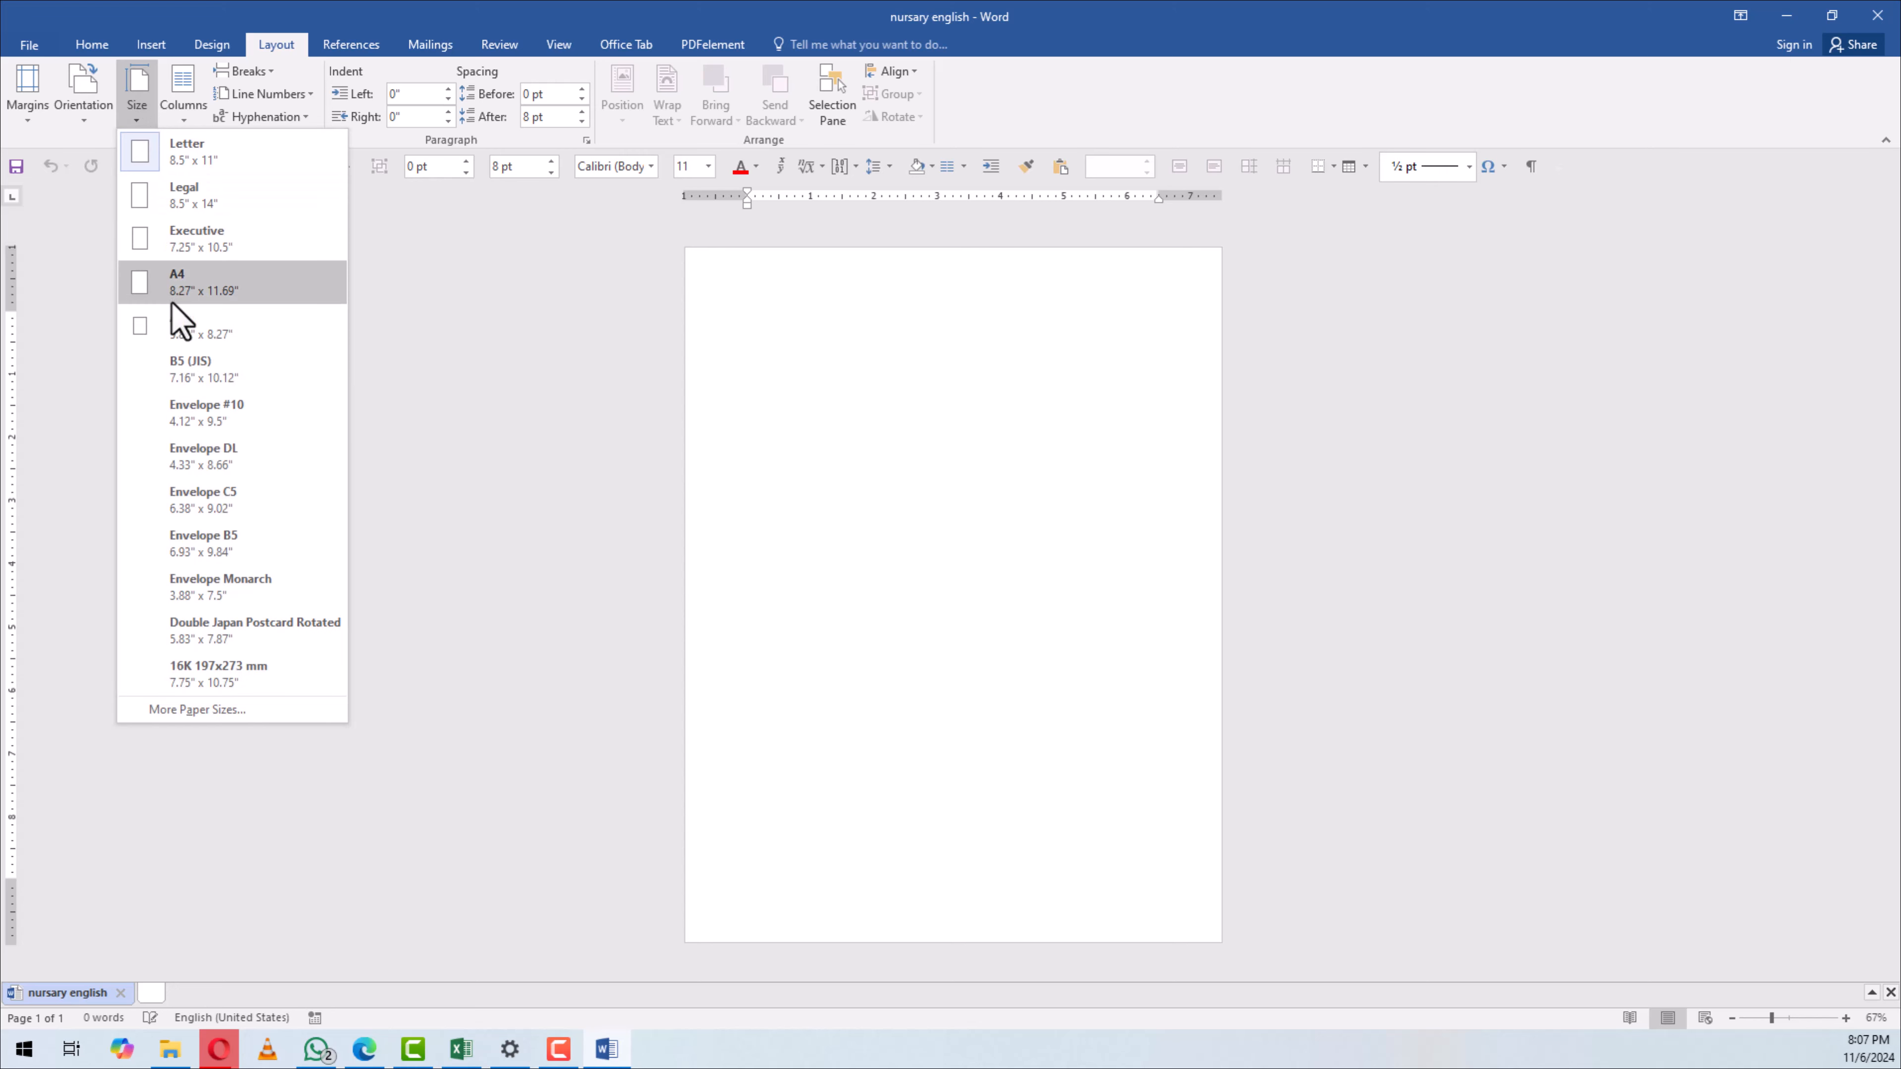
left_click(180, 285)
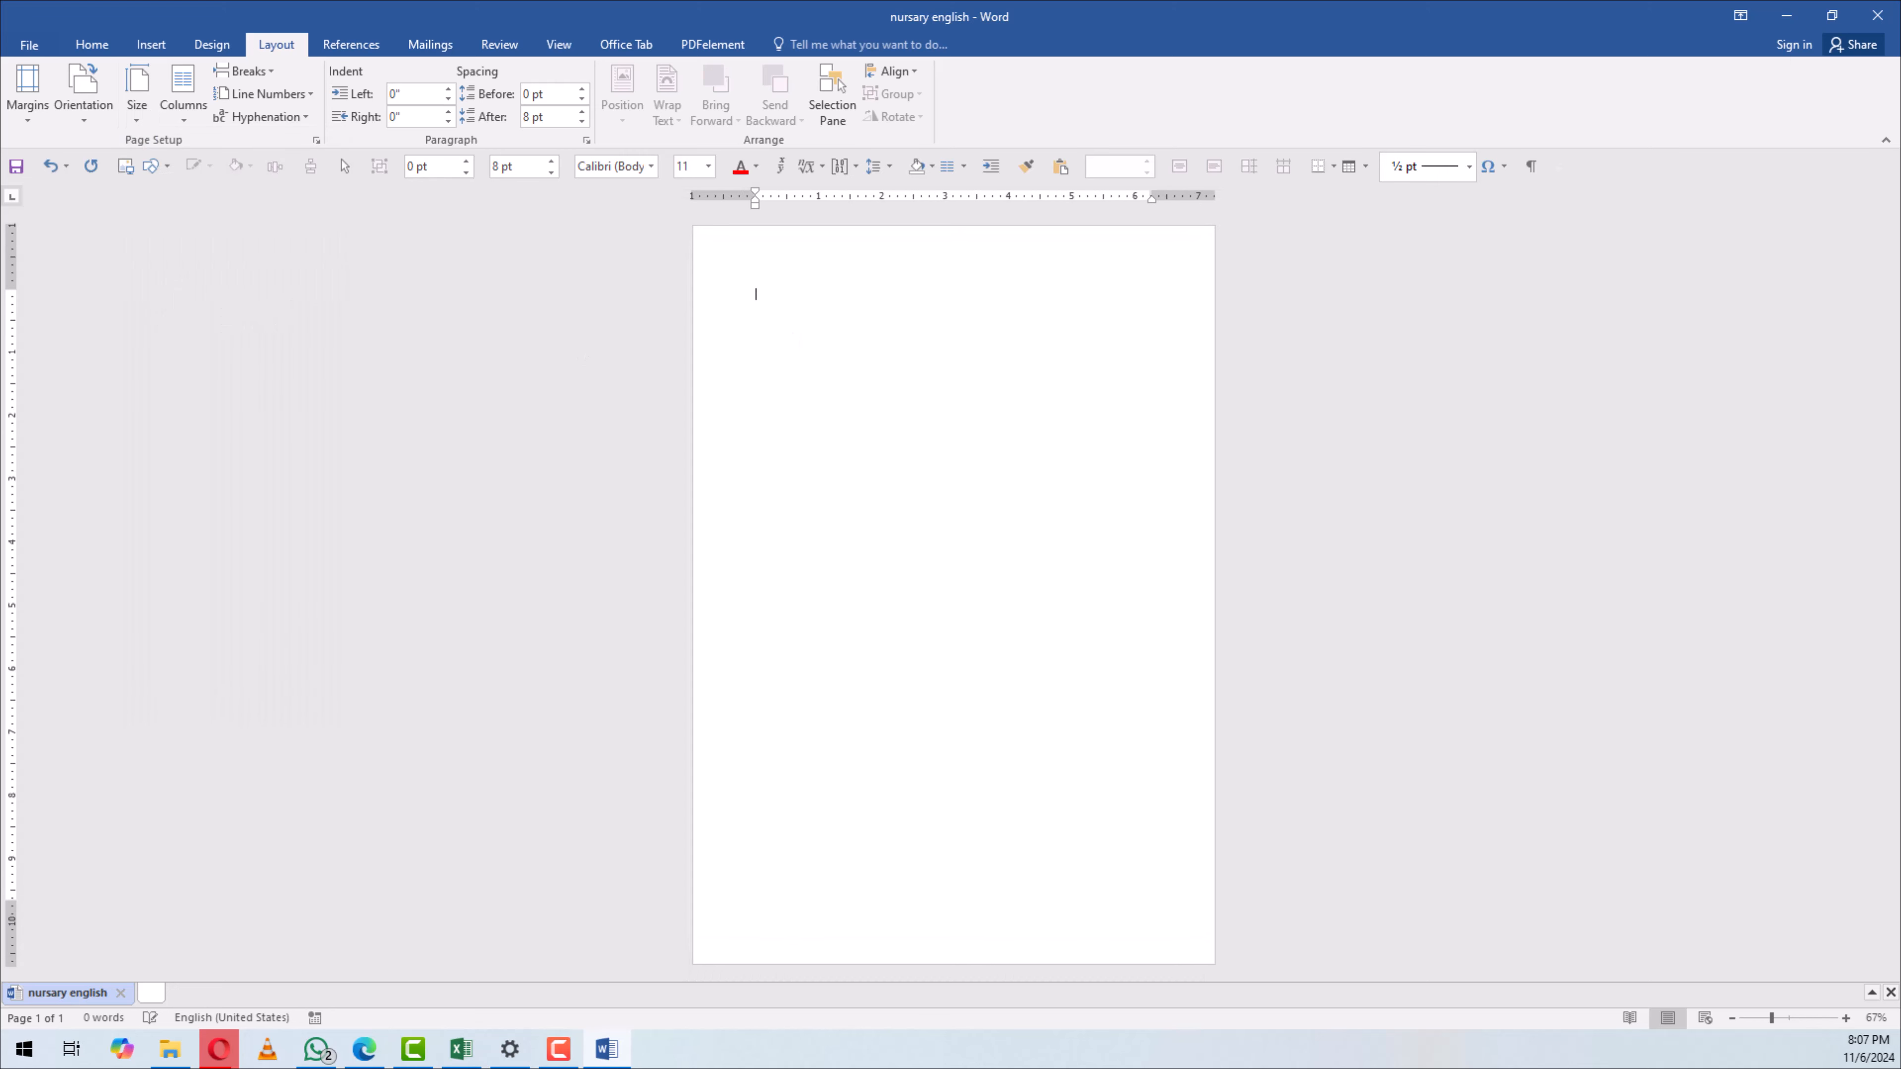
left_click(27, 94)
left_click(103, 311)
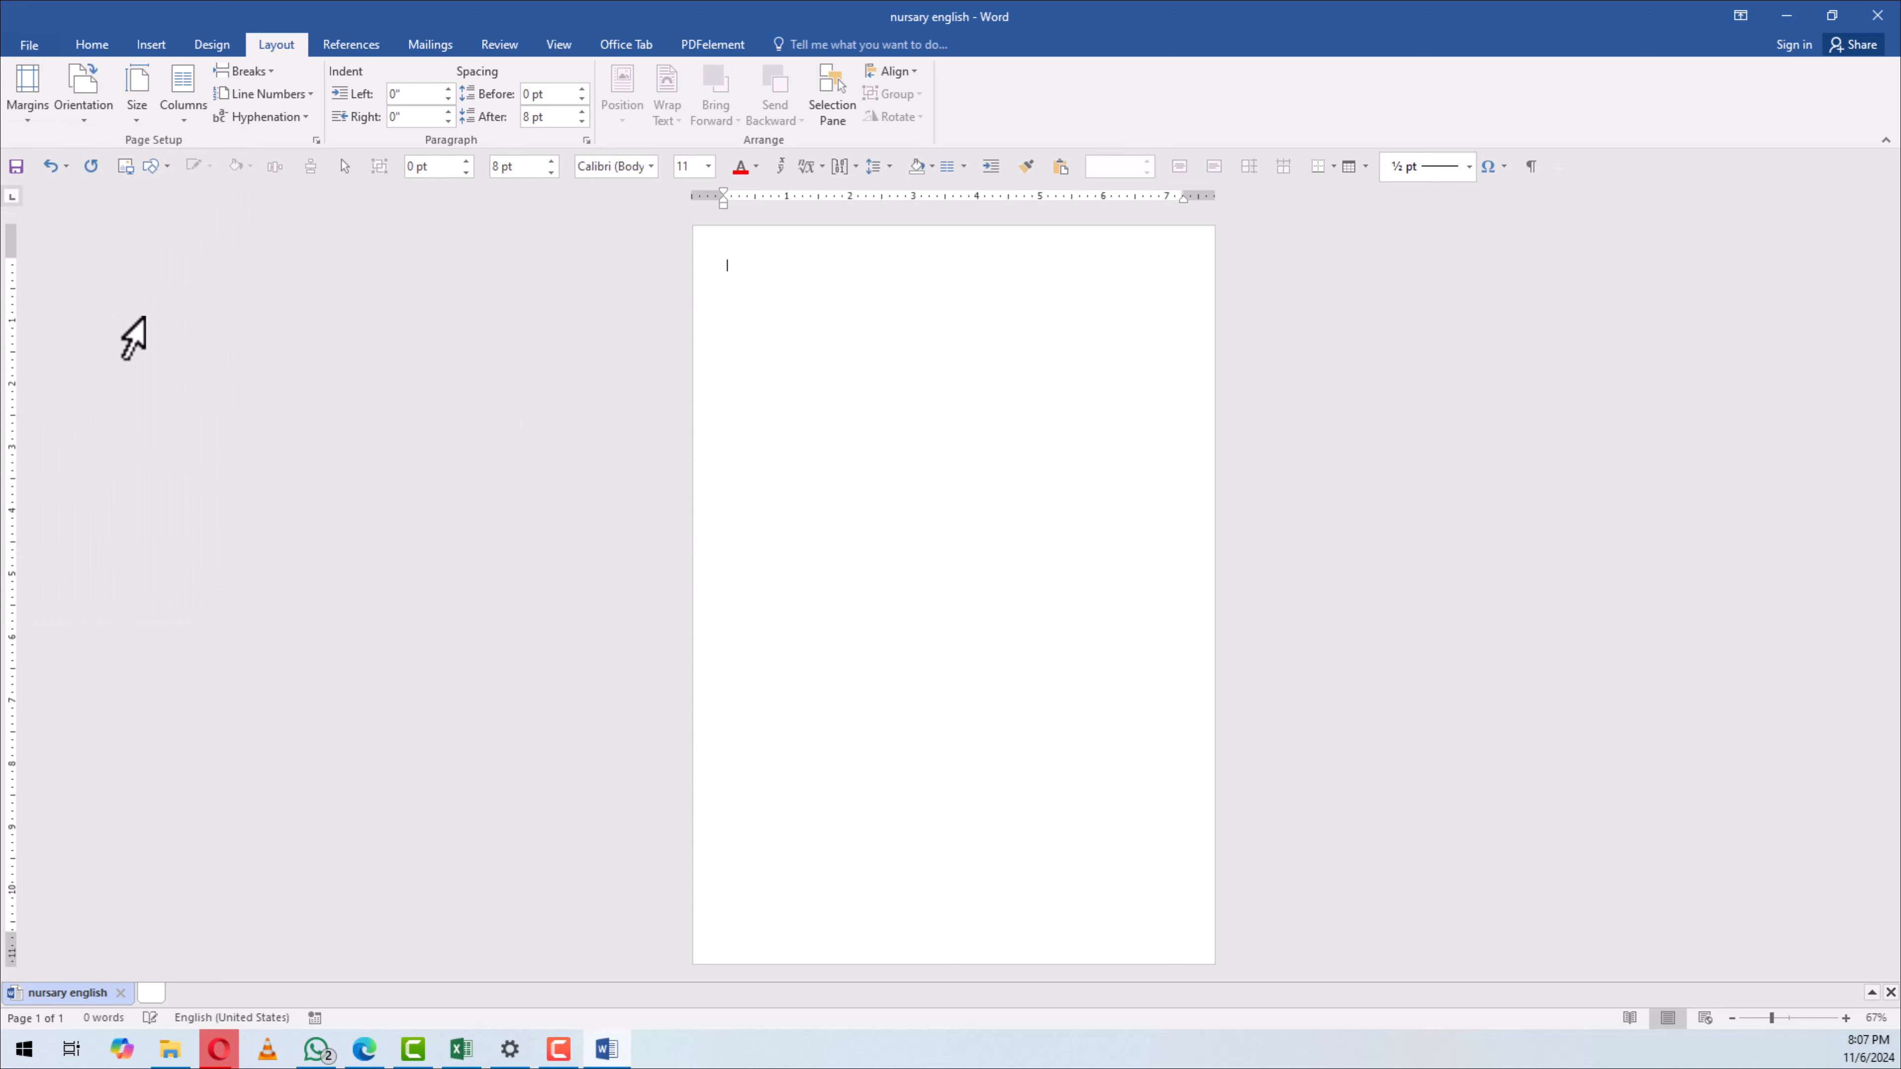
scroll(672, 271, "up", 3)
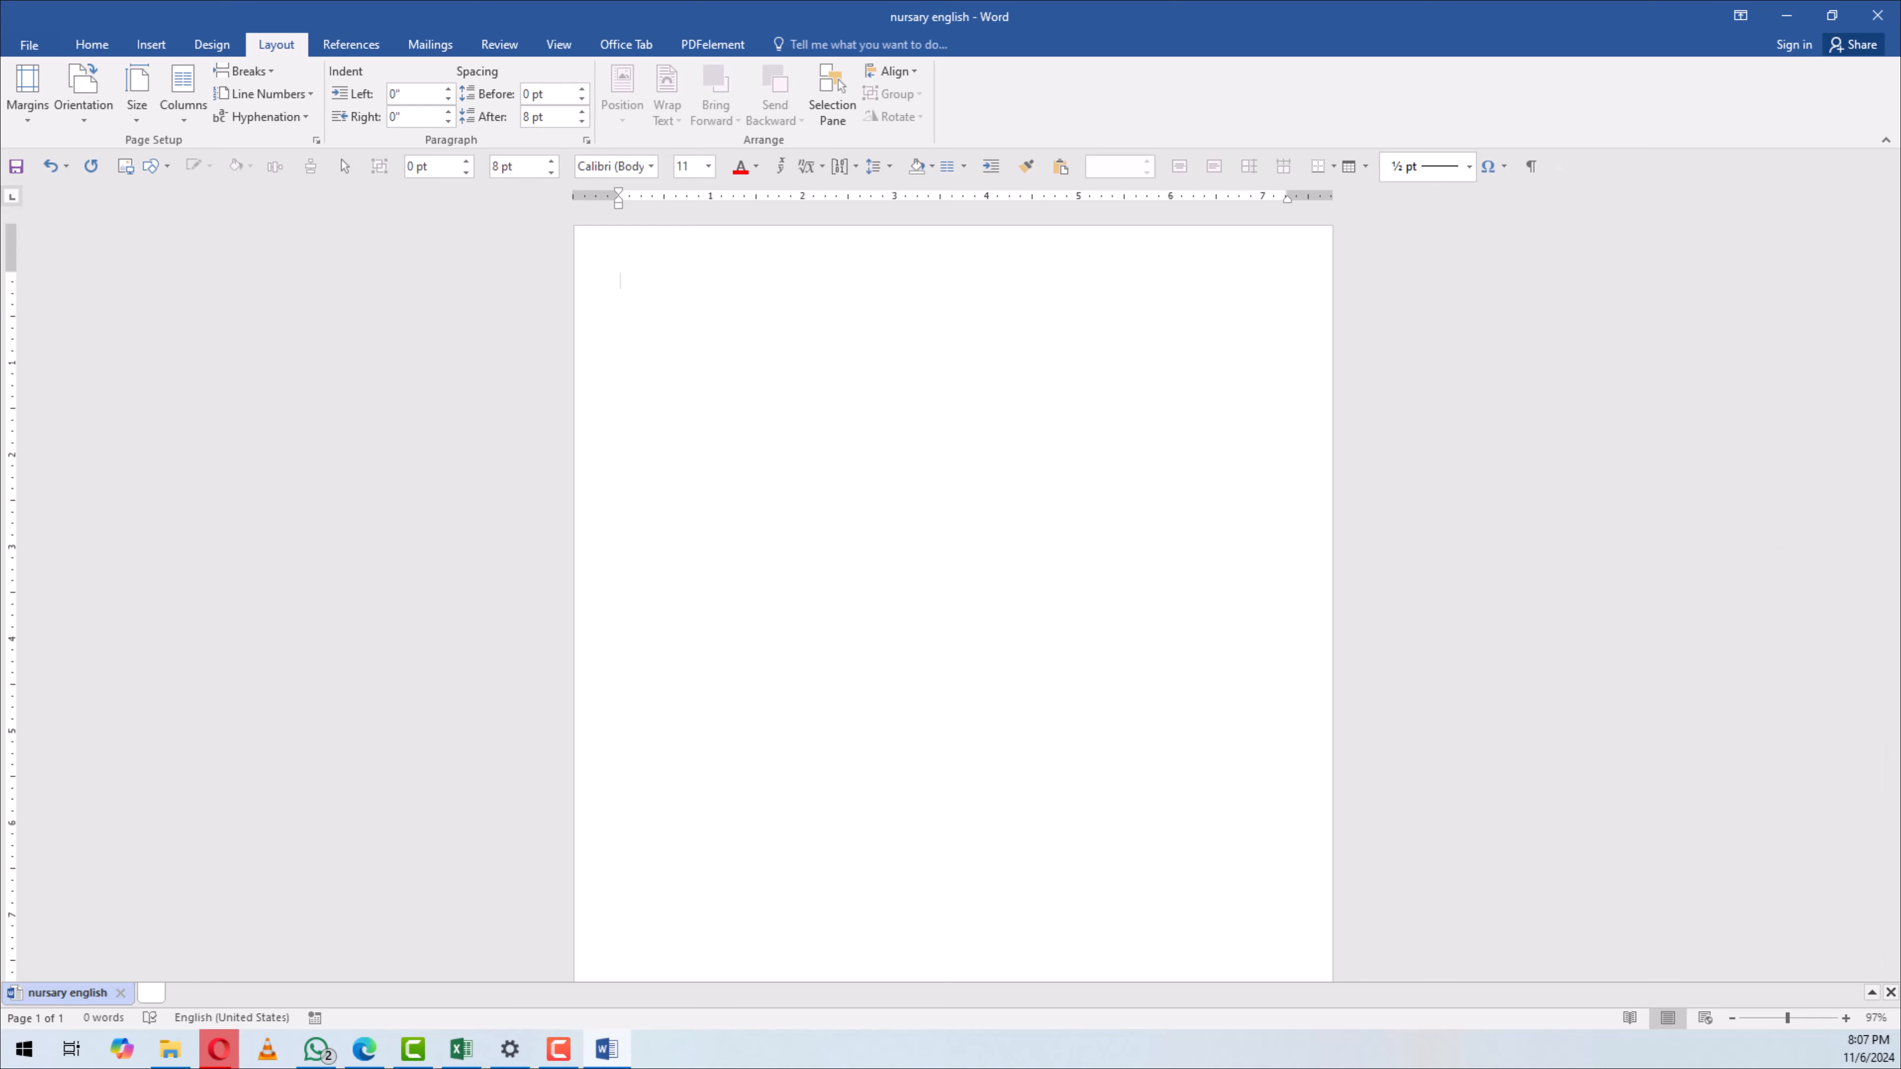
Open the existing "English Nursary - A" paper from the nursary folder and enable editing on it
left_click(1791, 13)
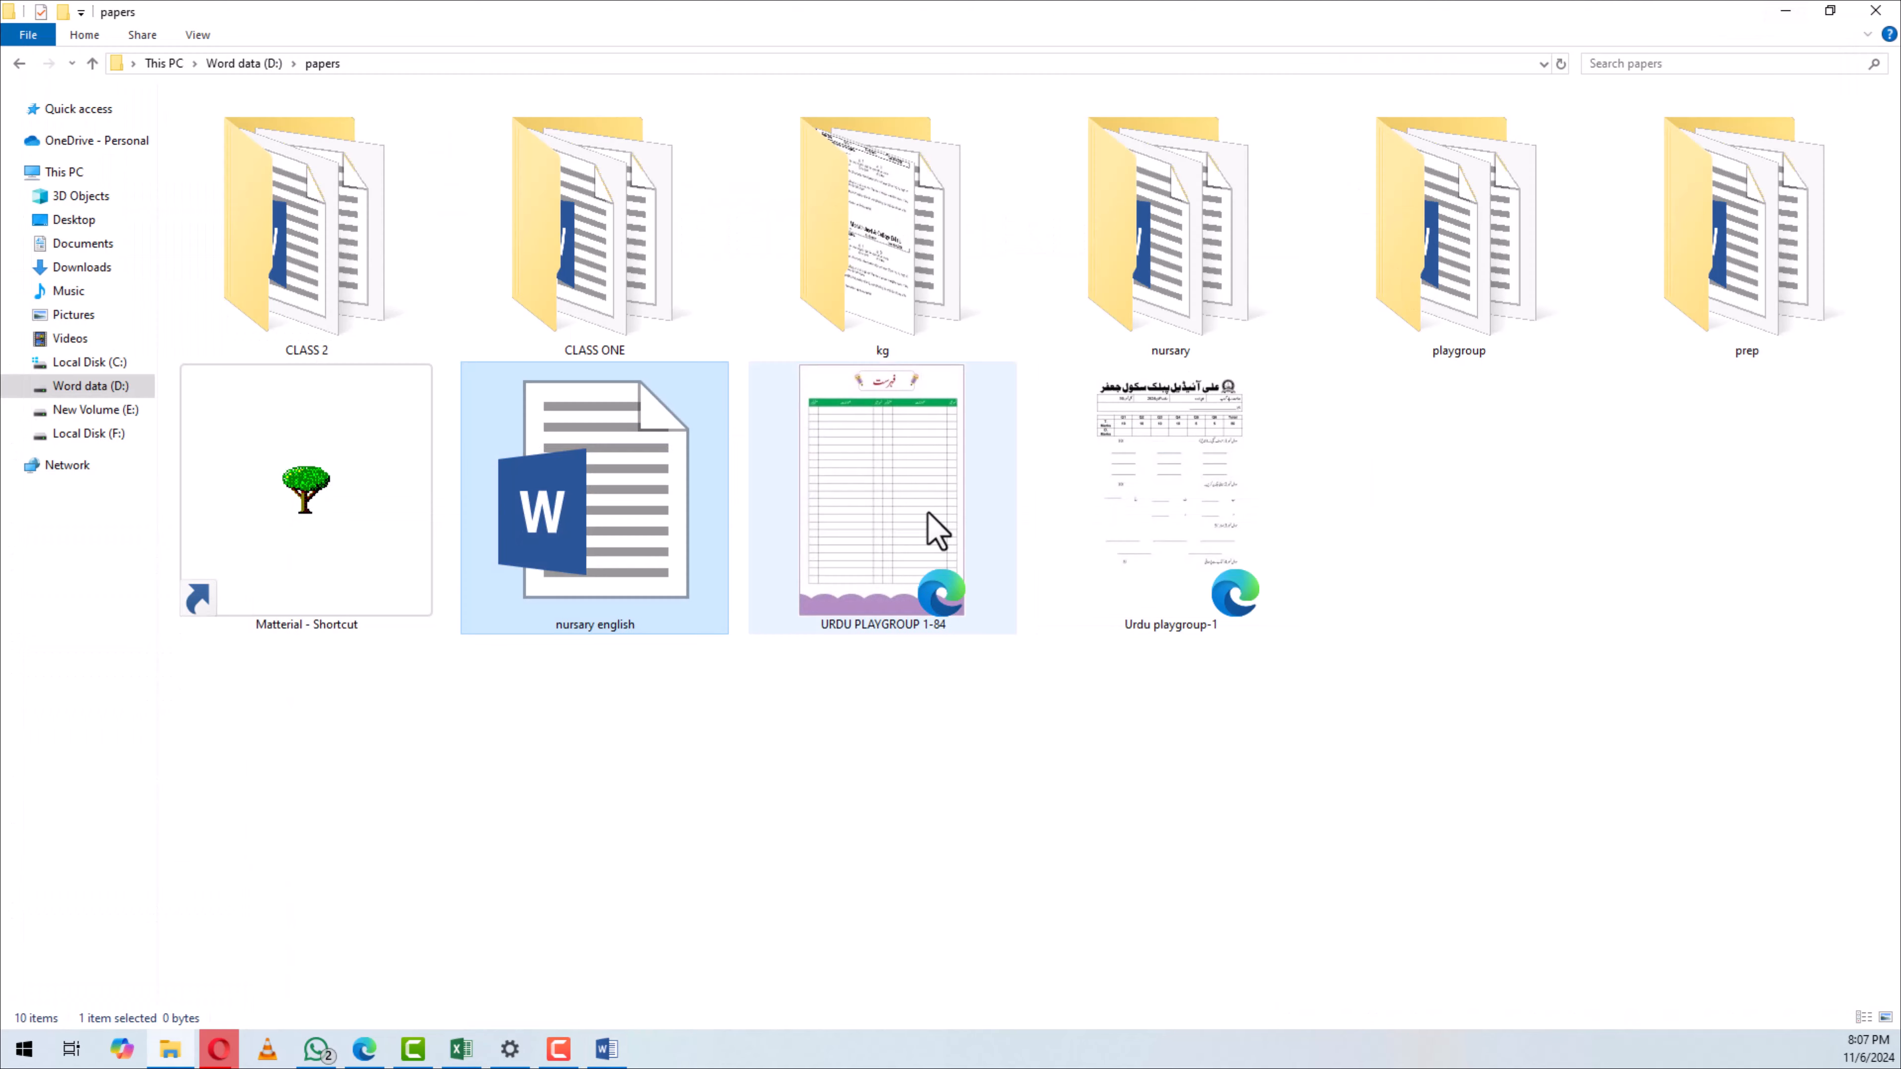
double_click(1228, 238)
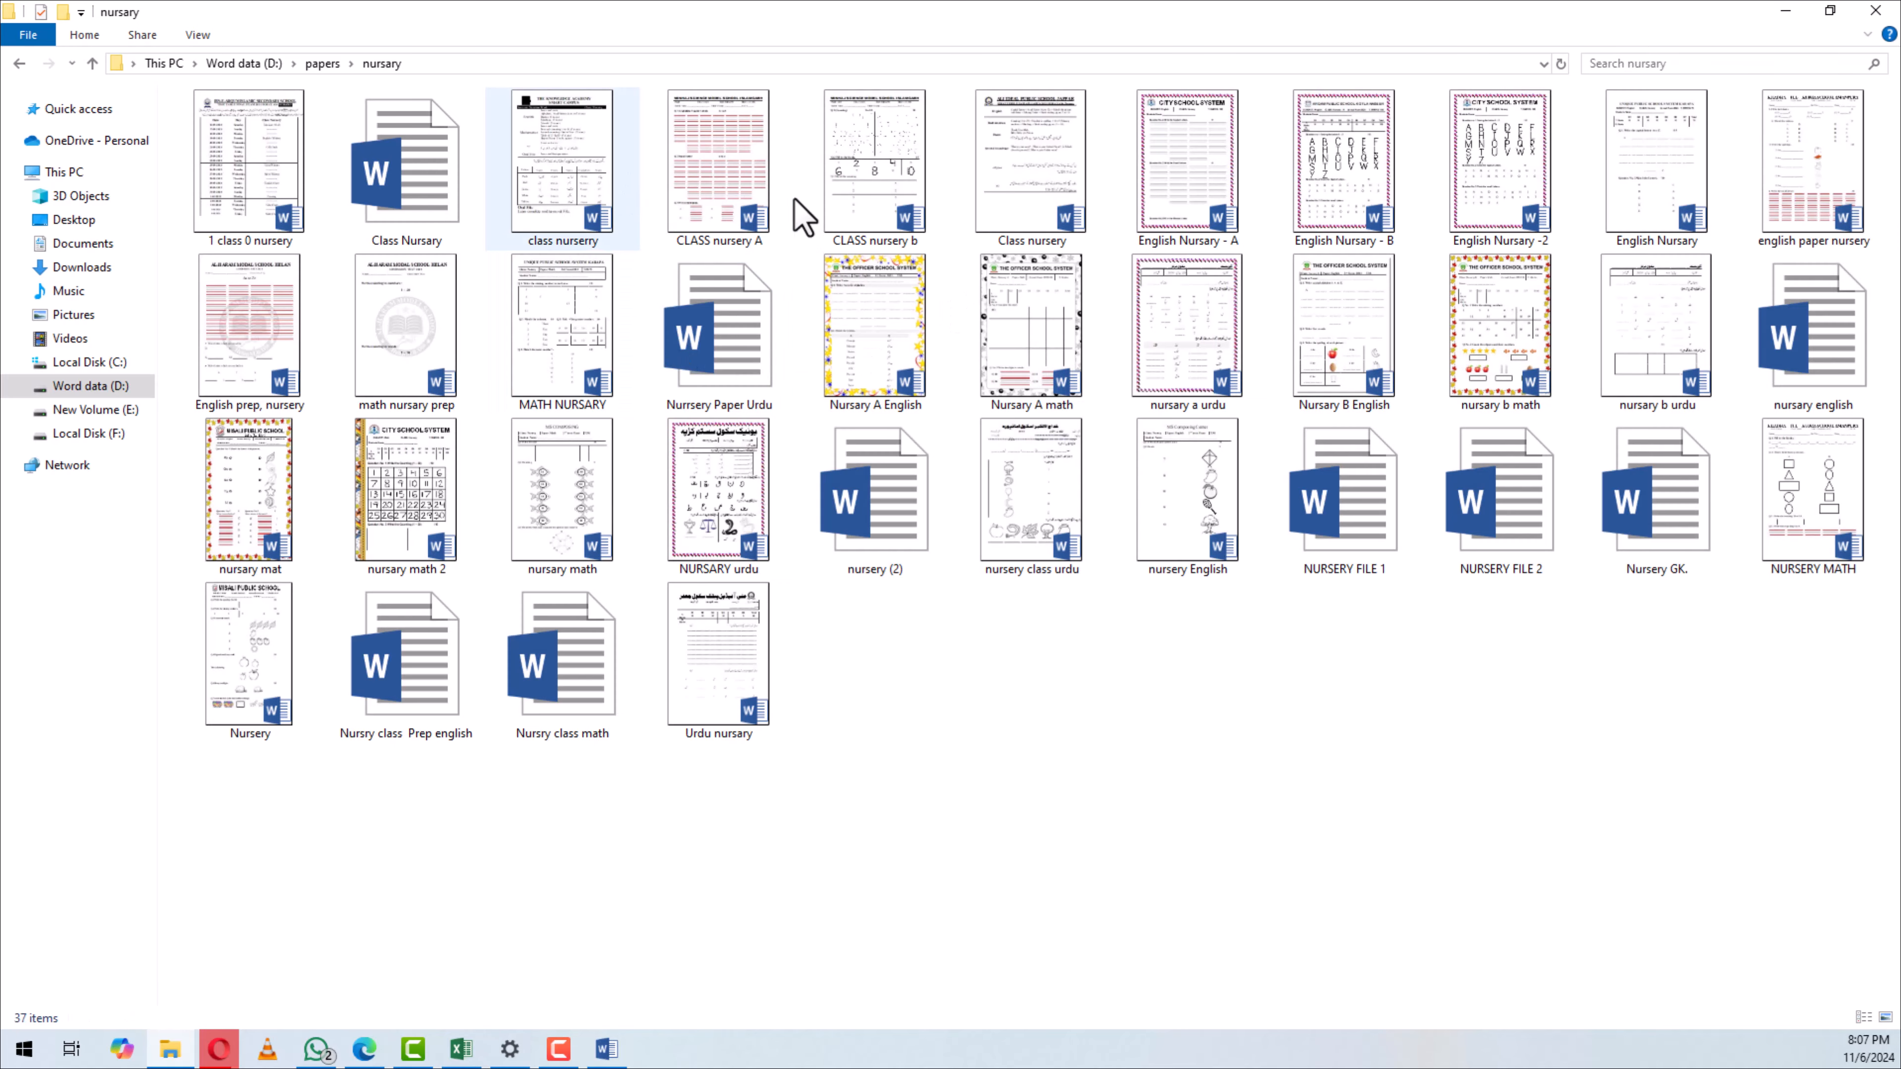
double_click(1217, 200)
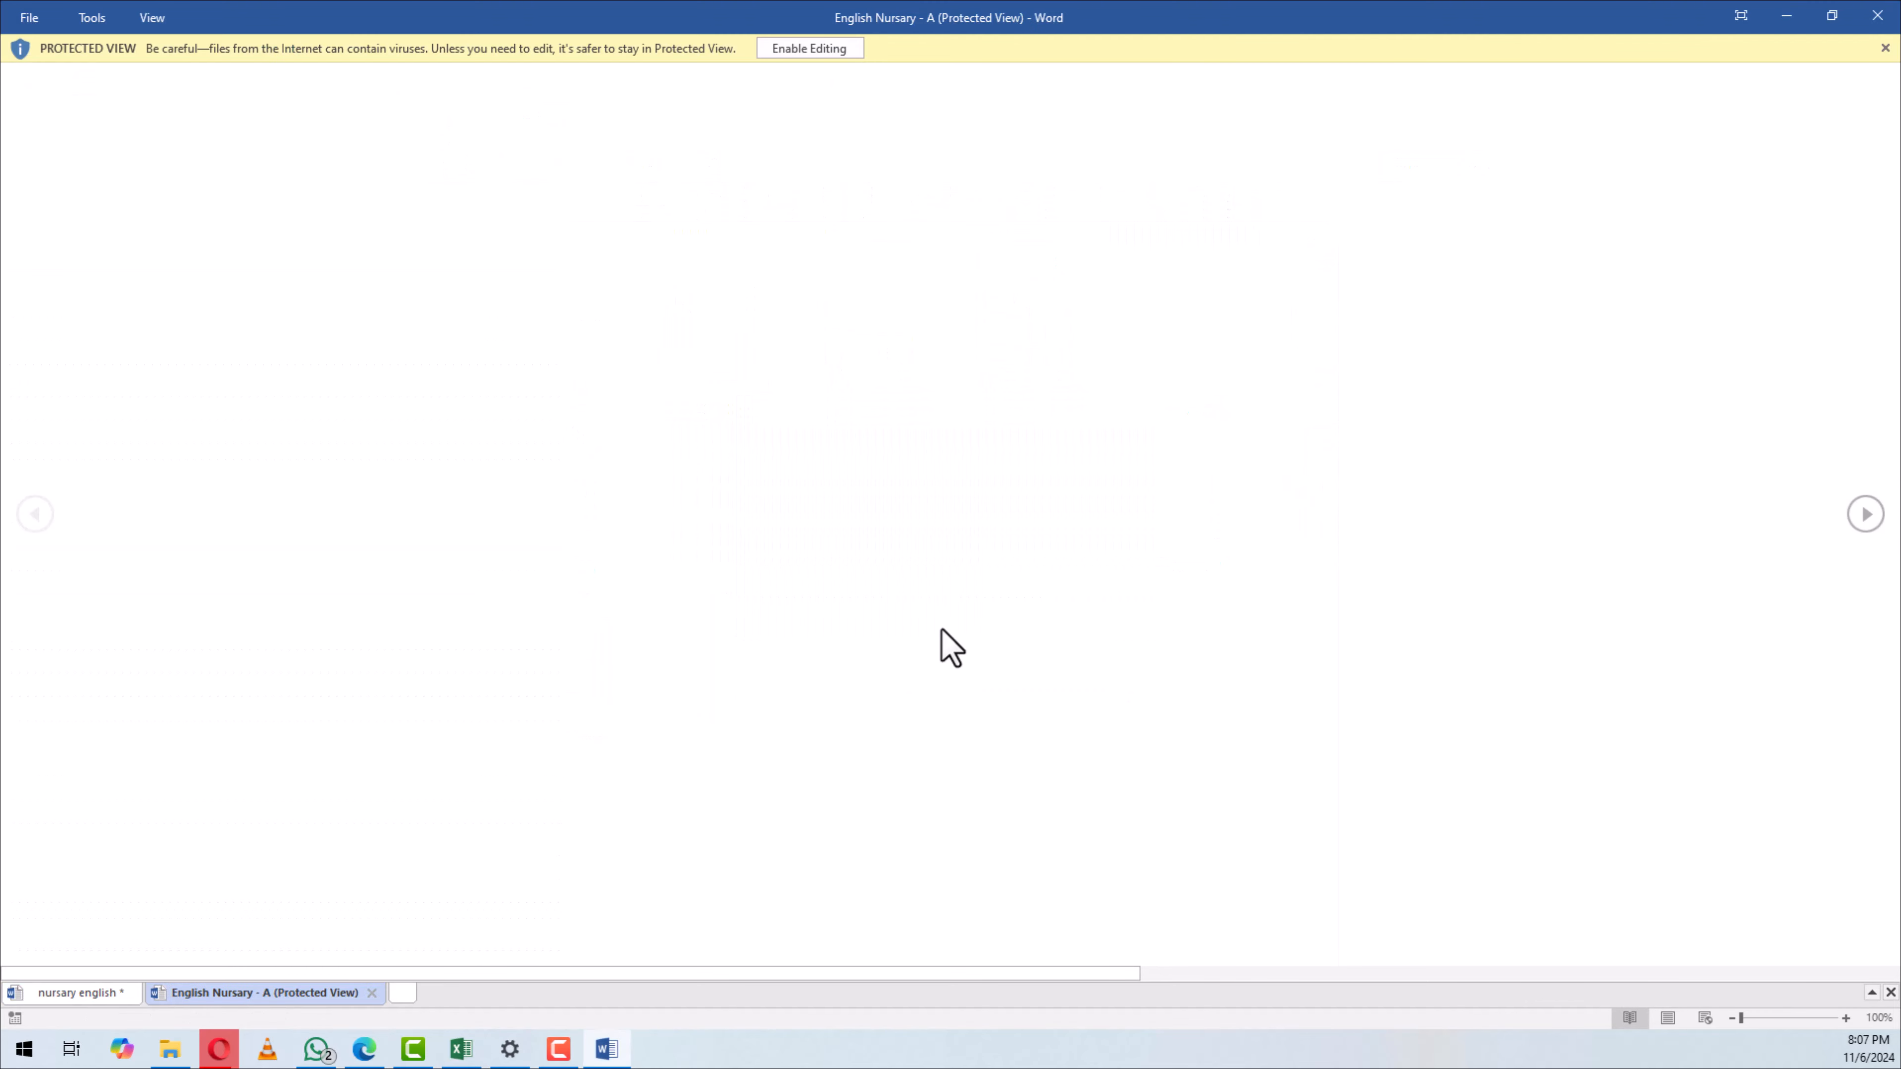
left_click(808, 50)
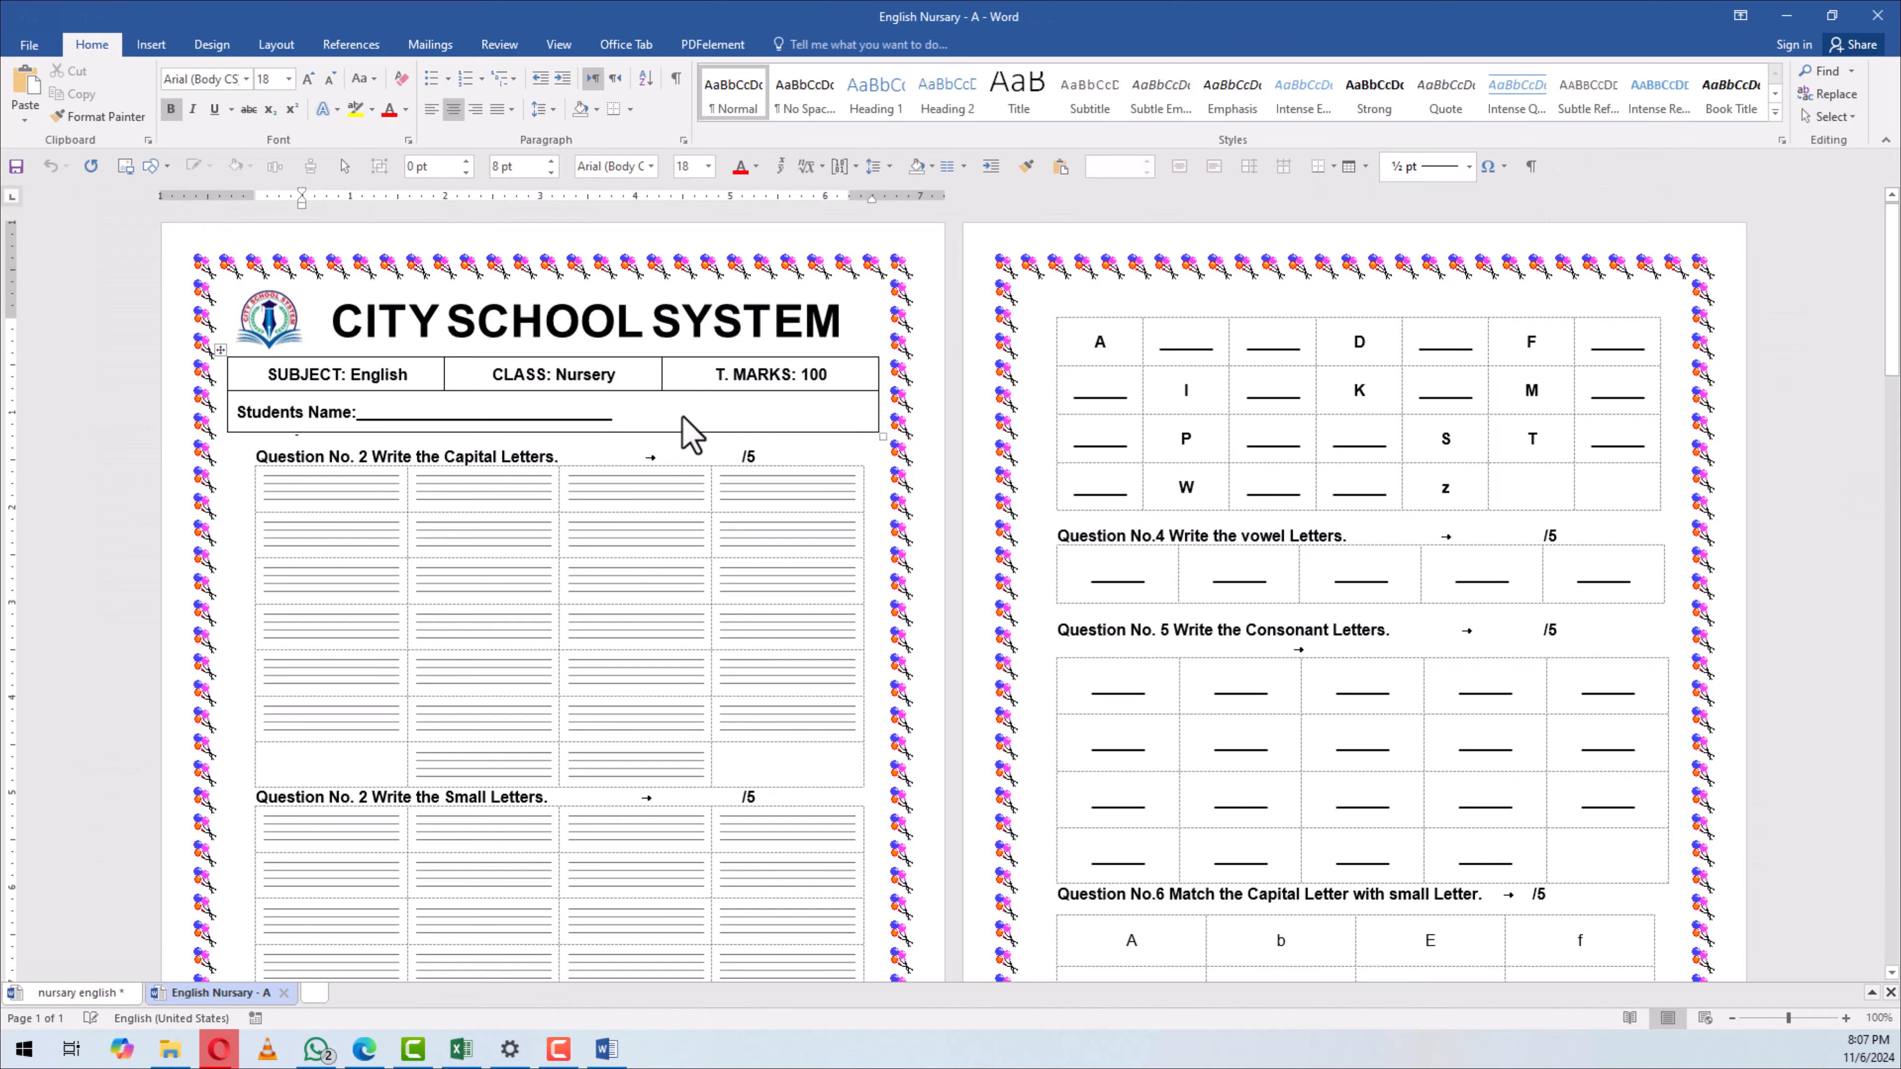
Copy the whole header of the English Nursary - A paper: logo, school title and the table with subject, class, marks and student name
scroll(687, 425, "up", 5)
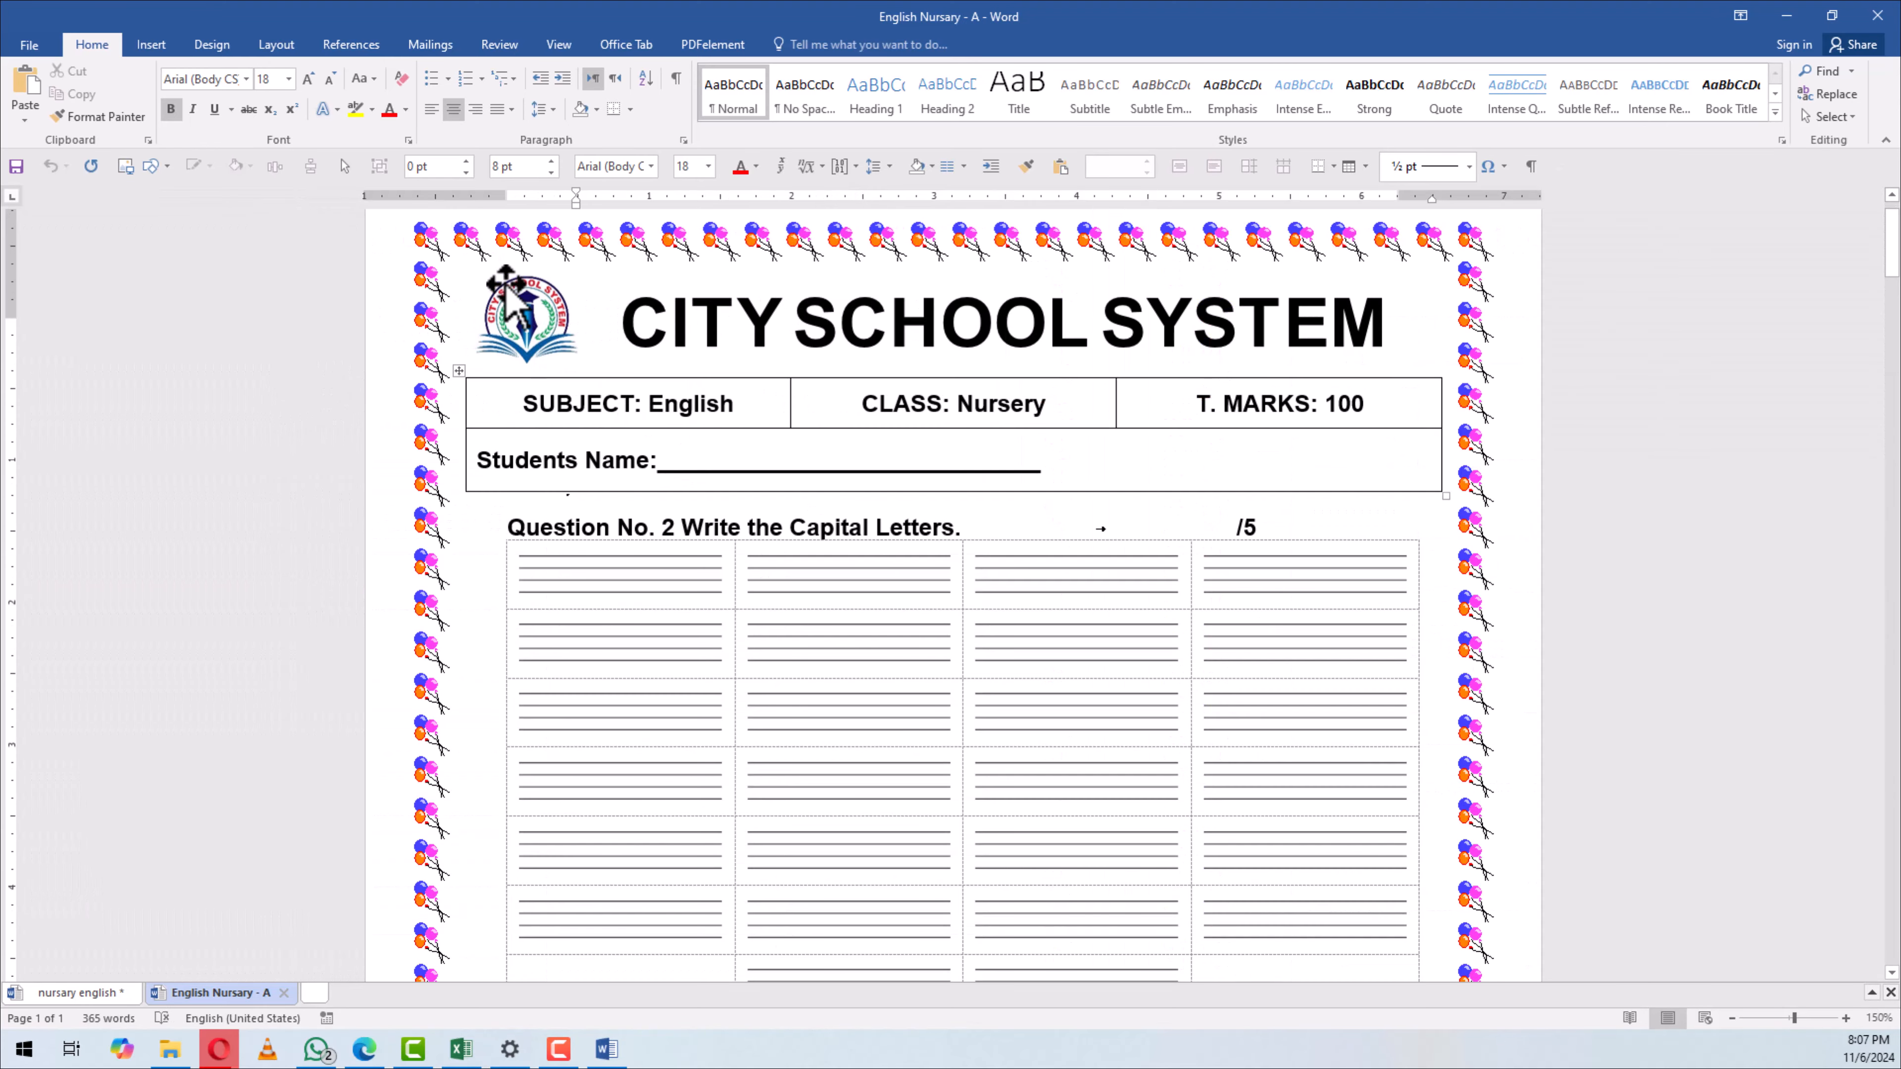
left_click_drag(477, 317, 544, 481)
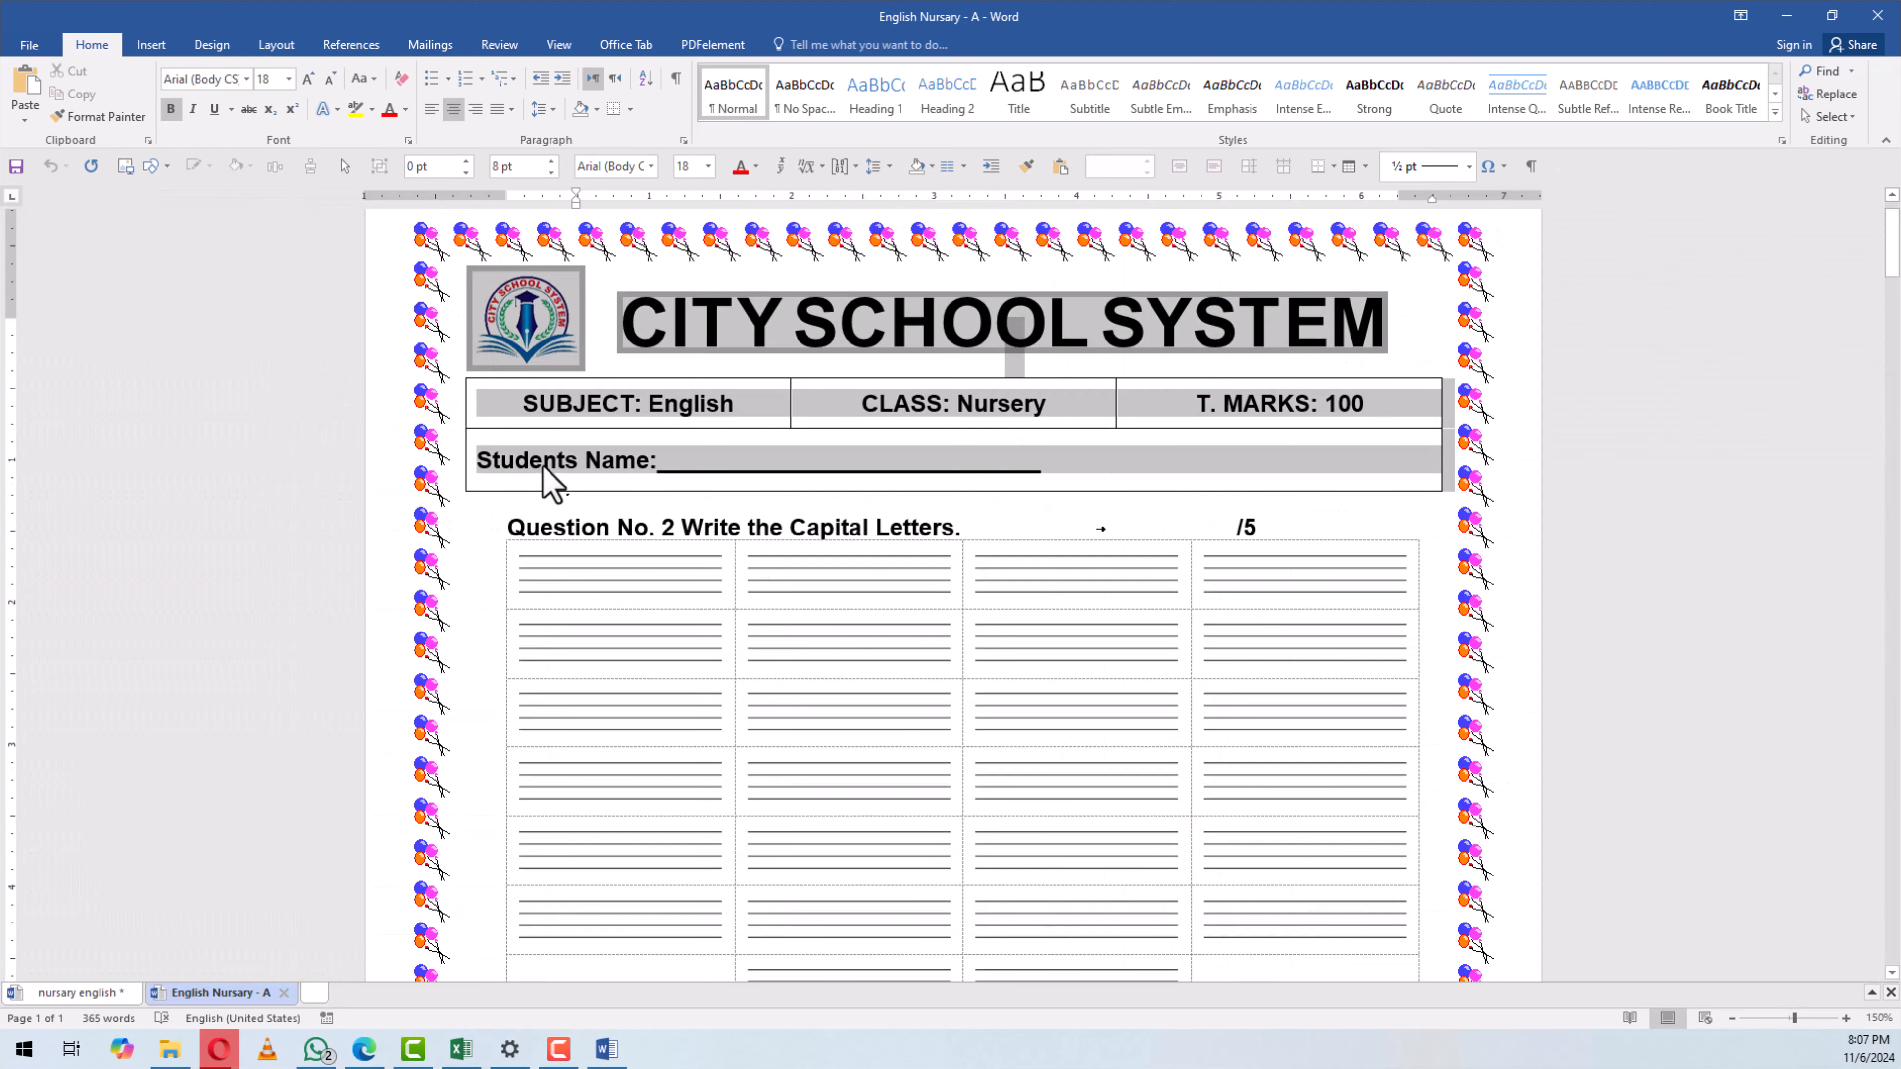
left_click(1019, 415)
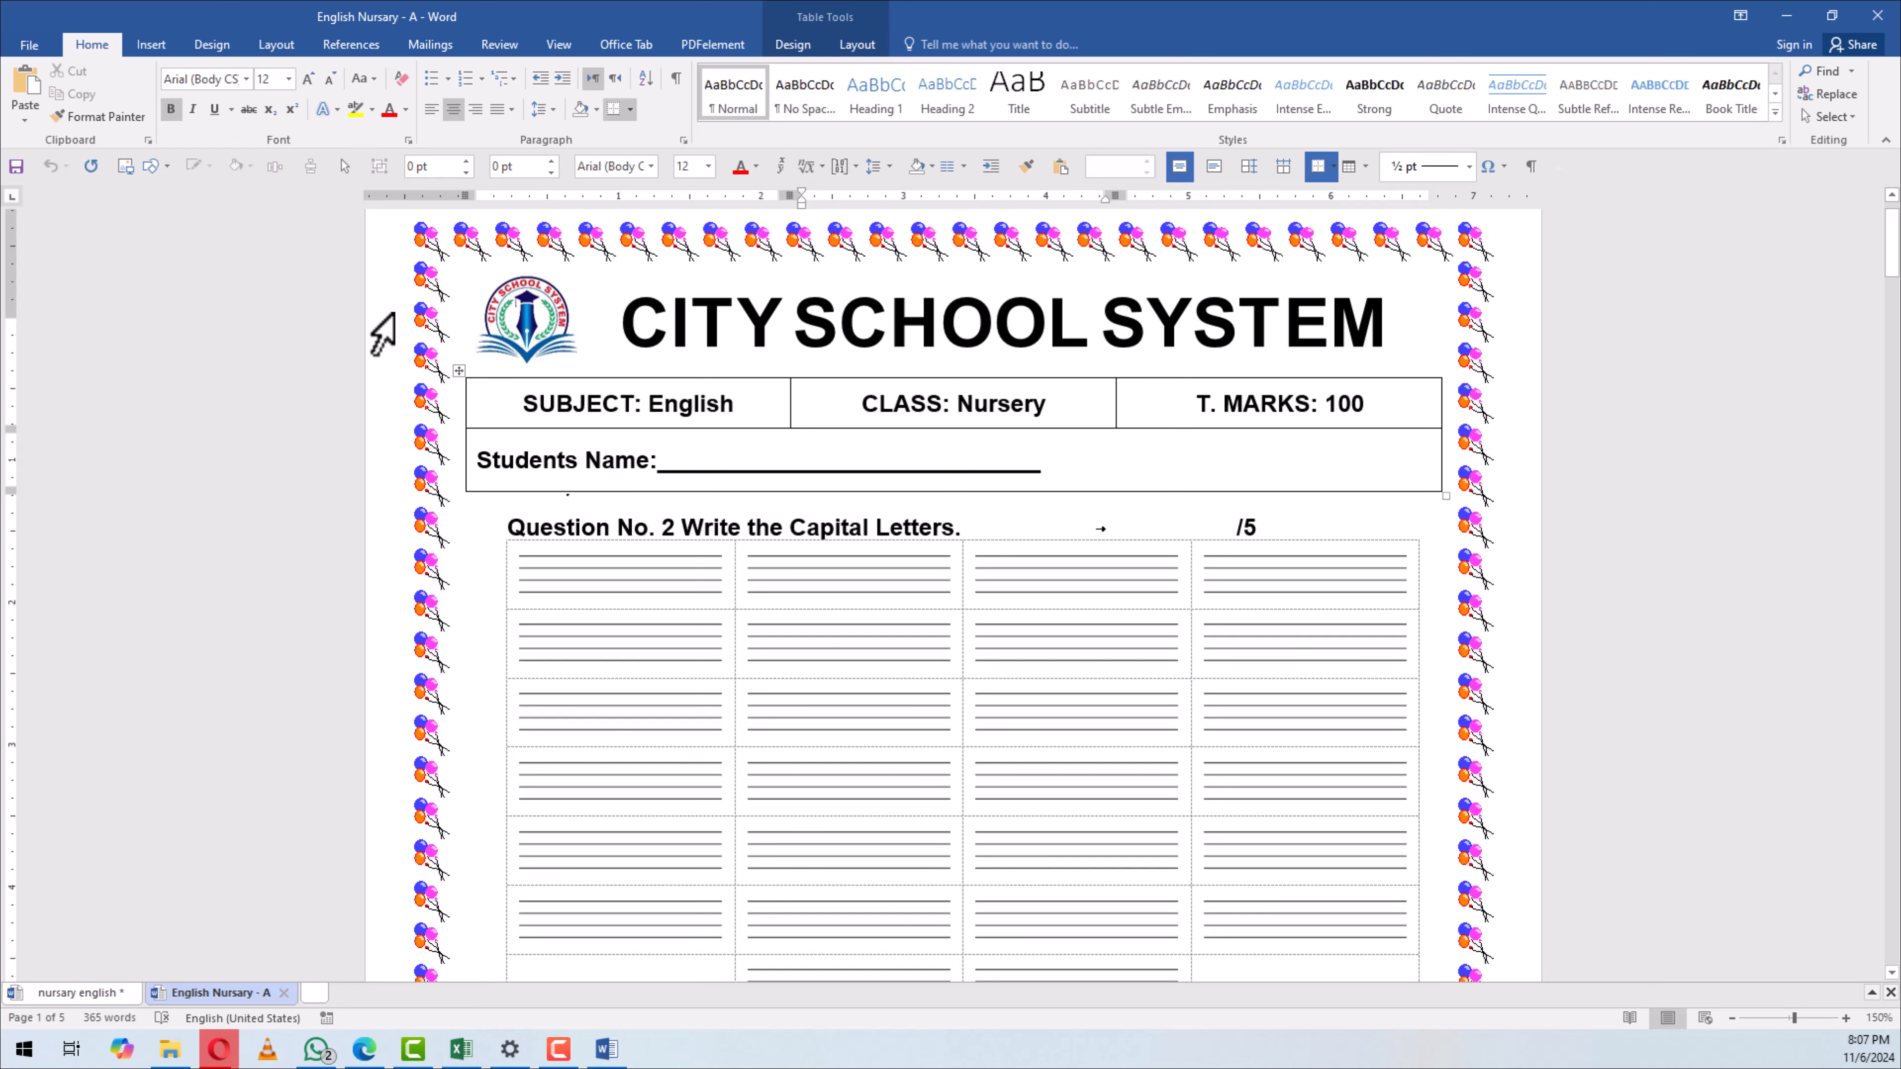
left_click_drag(374, 338, 374, 472)
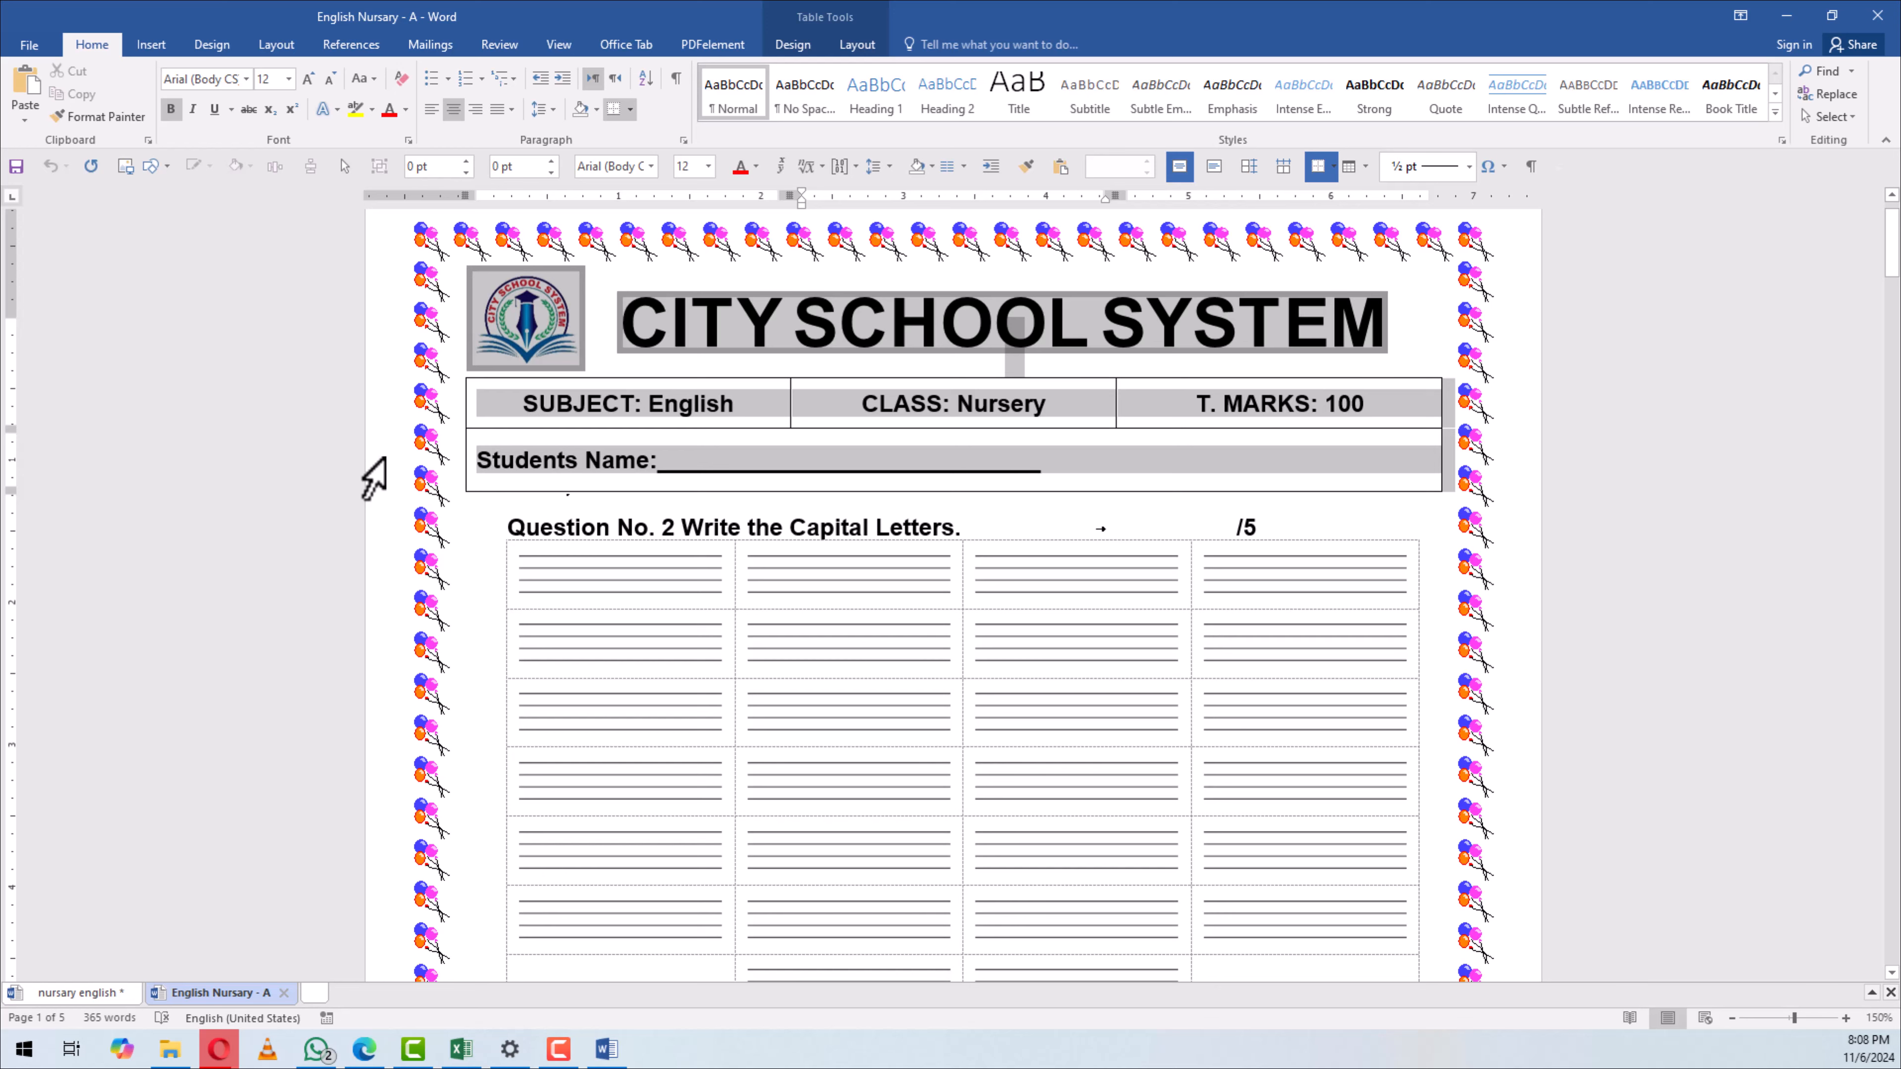
left_click_drag(375, 476, 374, 479)
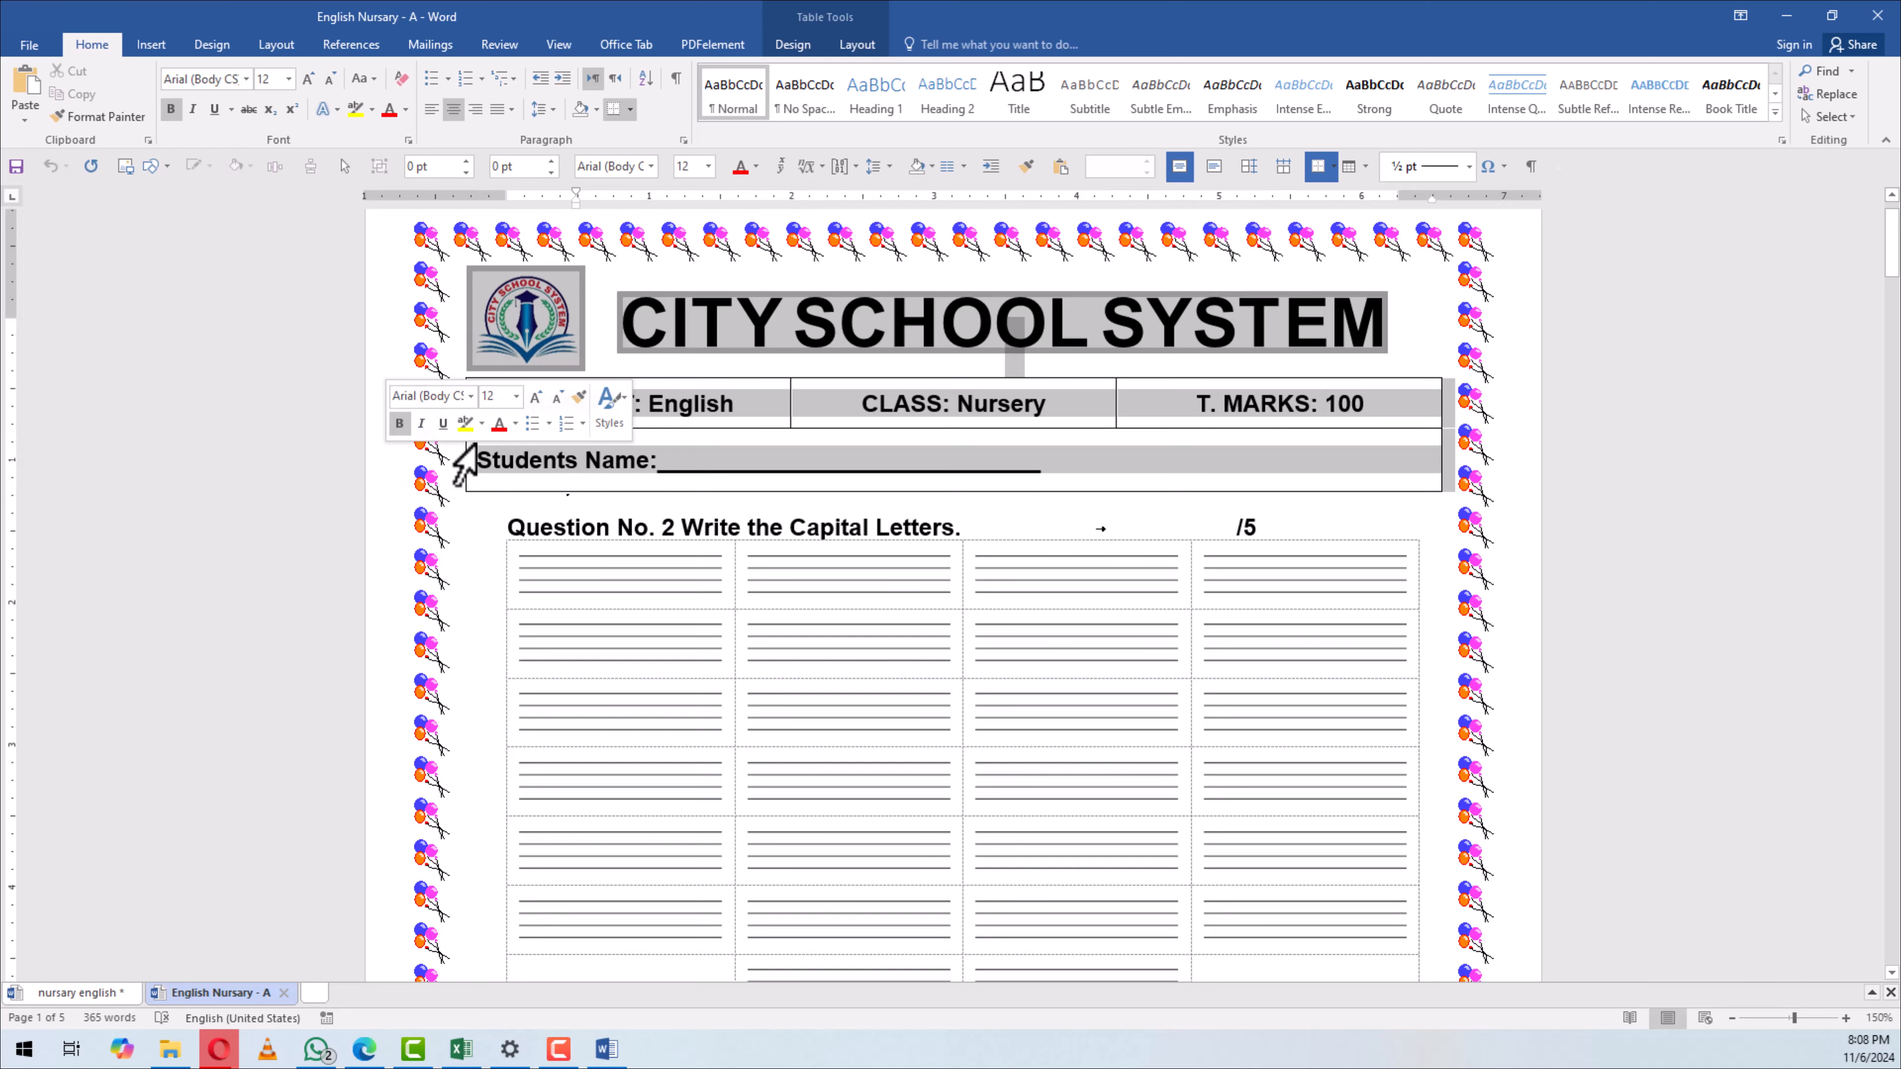
right_click(819, 316)
left_click(645, 425)
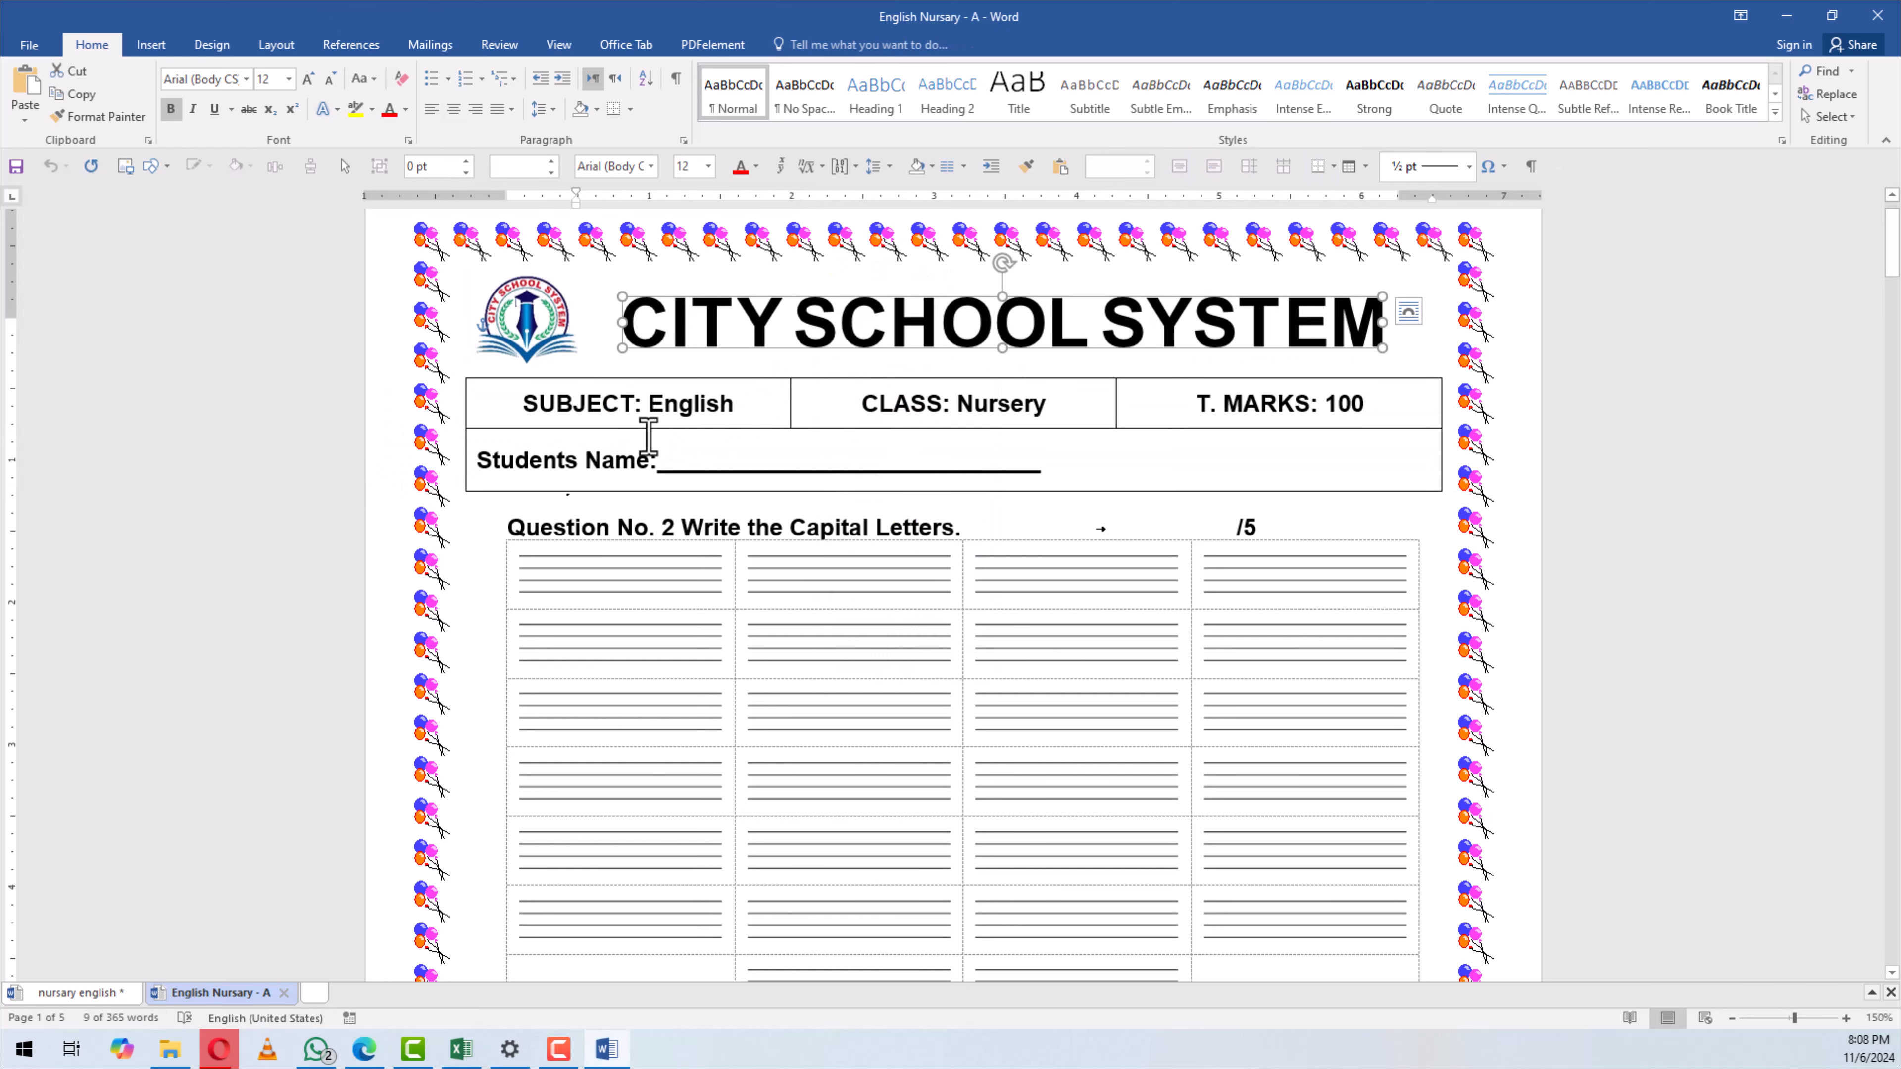
left_click_drag(1459, 479, 529, 329)
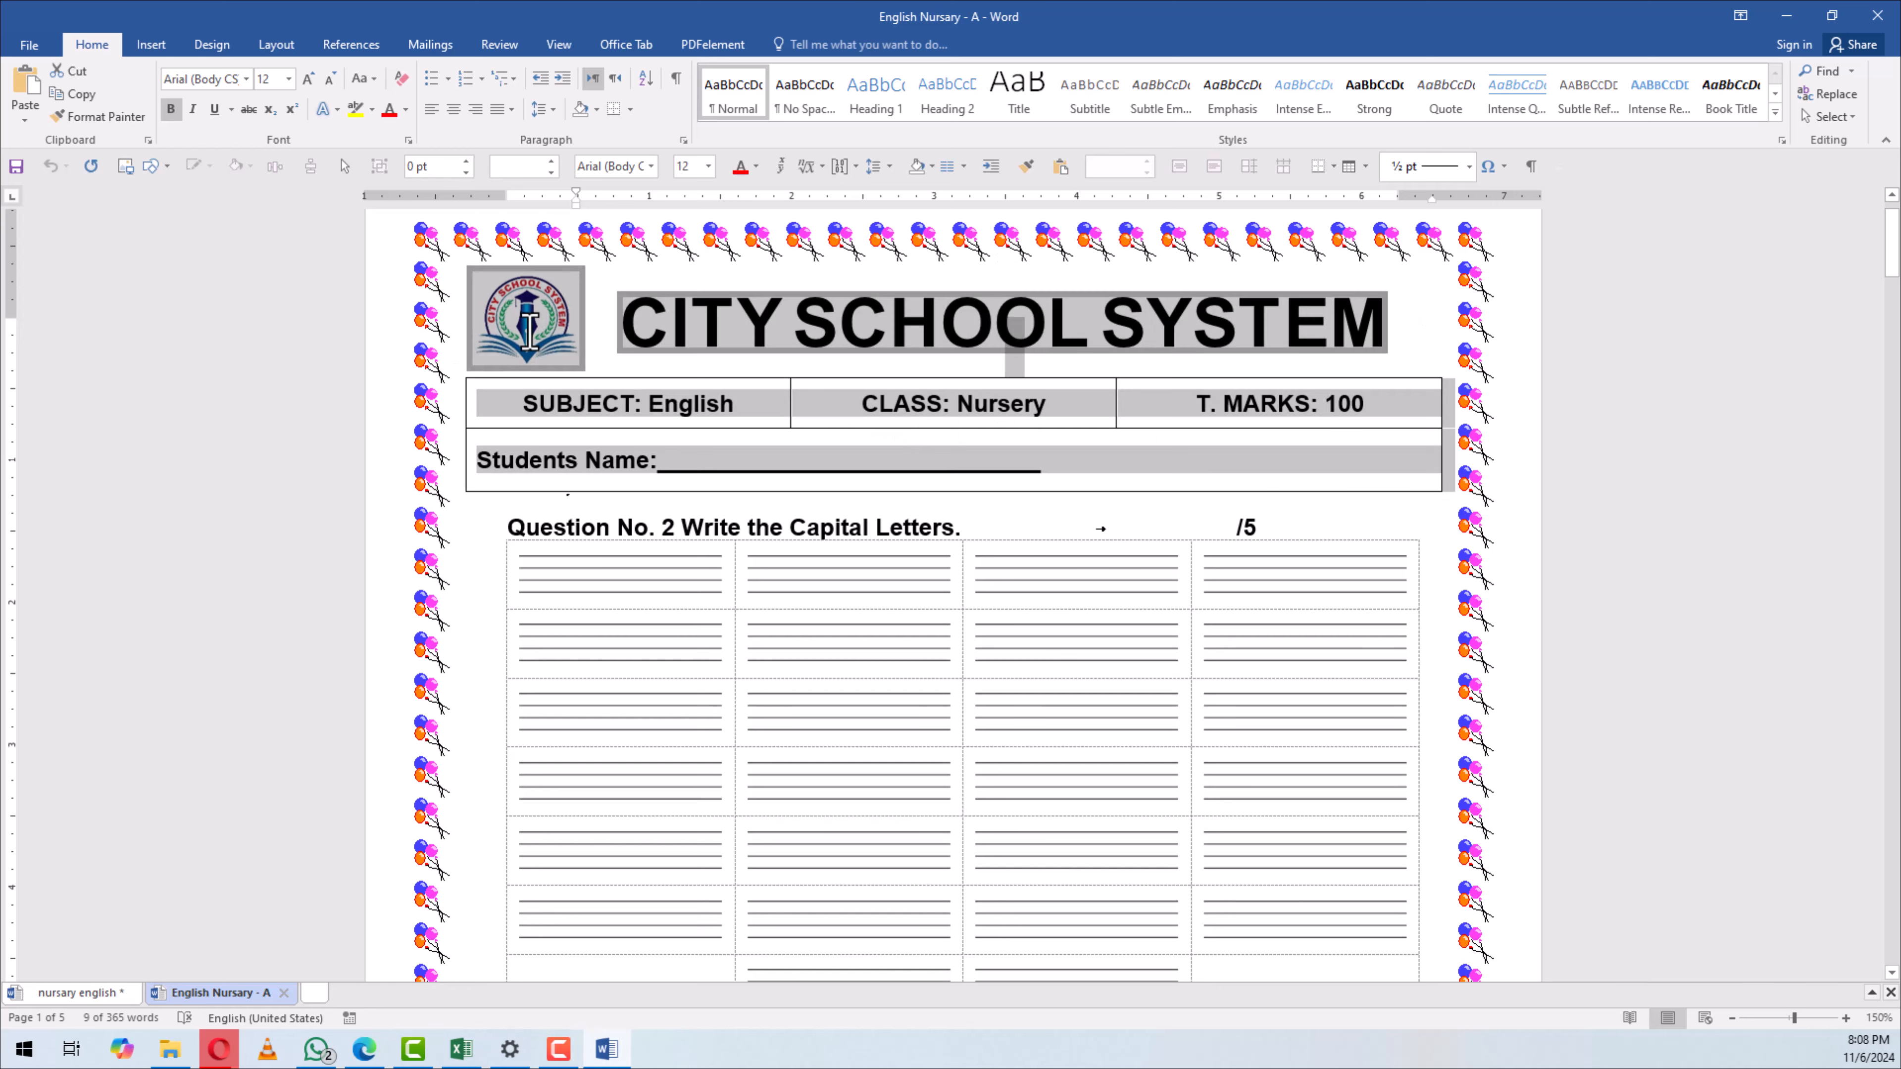
right_click(625, 480)
left_click(668, 512)
Paste the copied school header at the start of the nursary english document
left_click(89, 993)
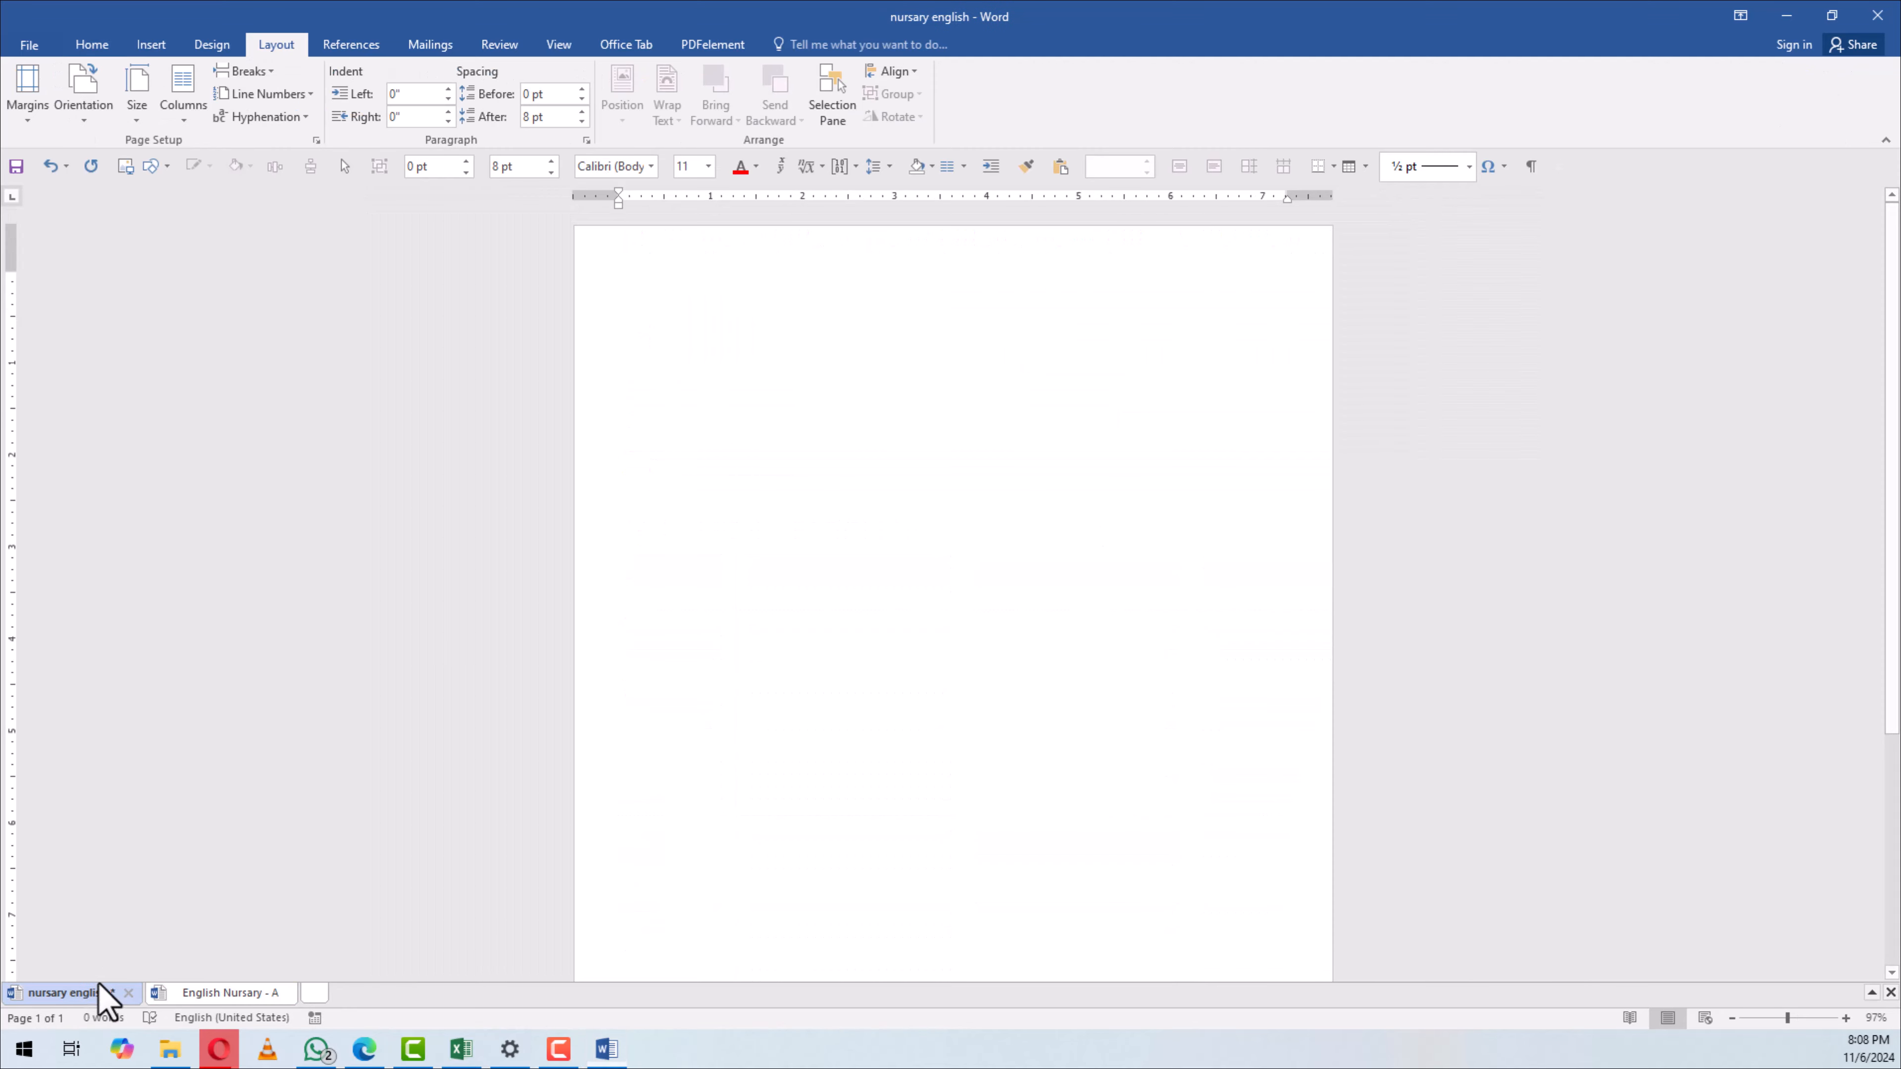
left_click(89, 50)
left_click(27, 90)
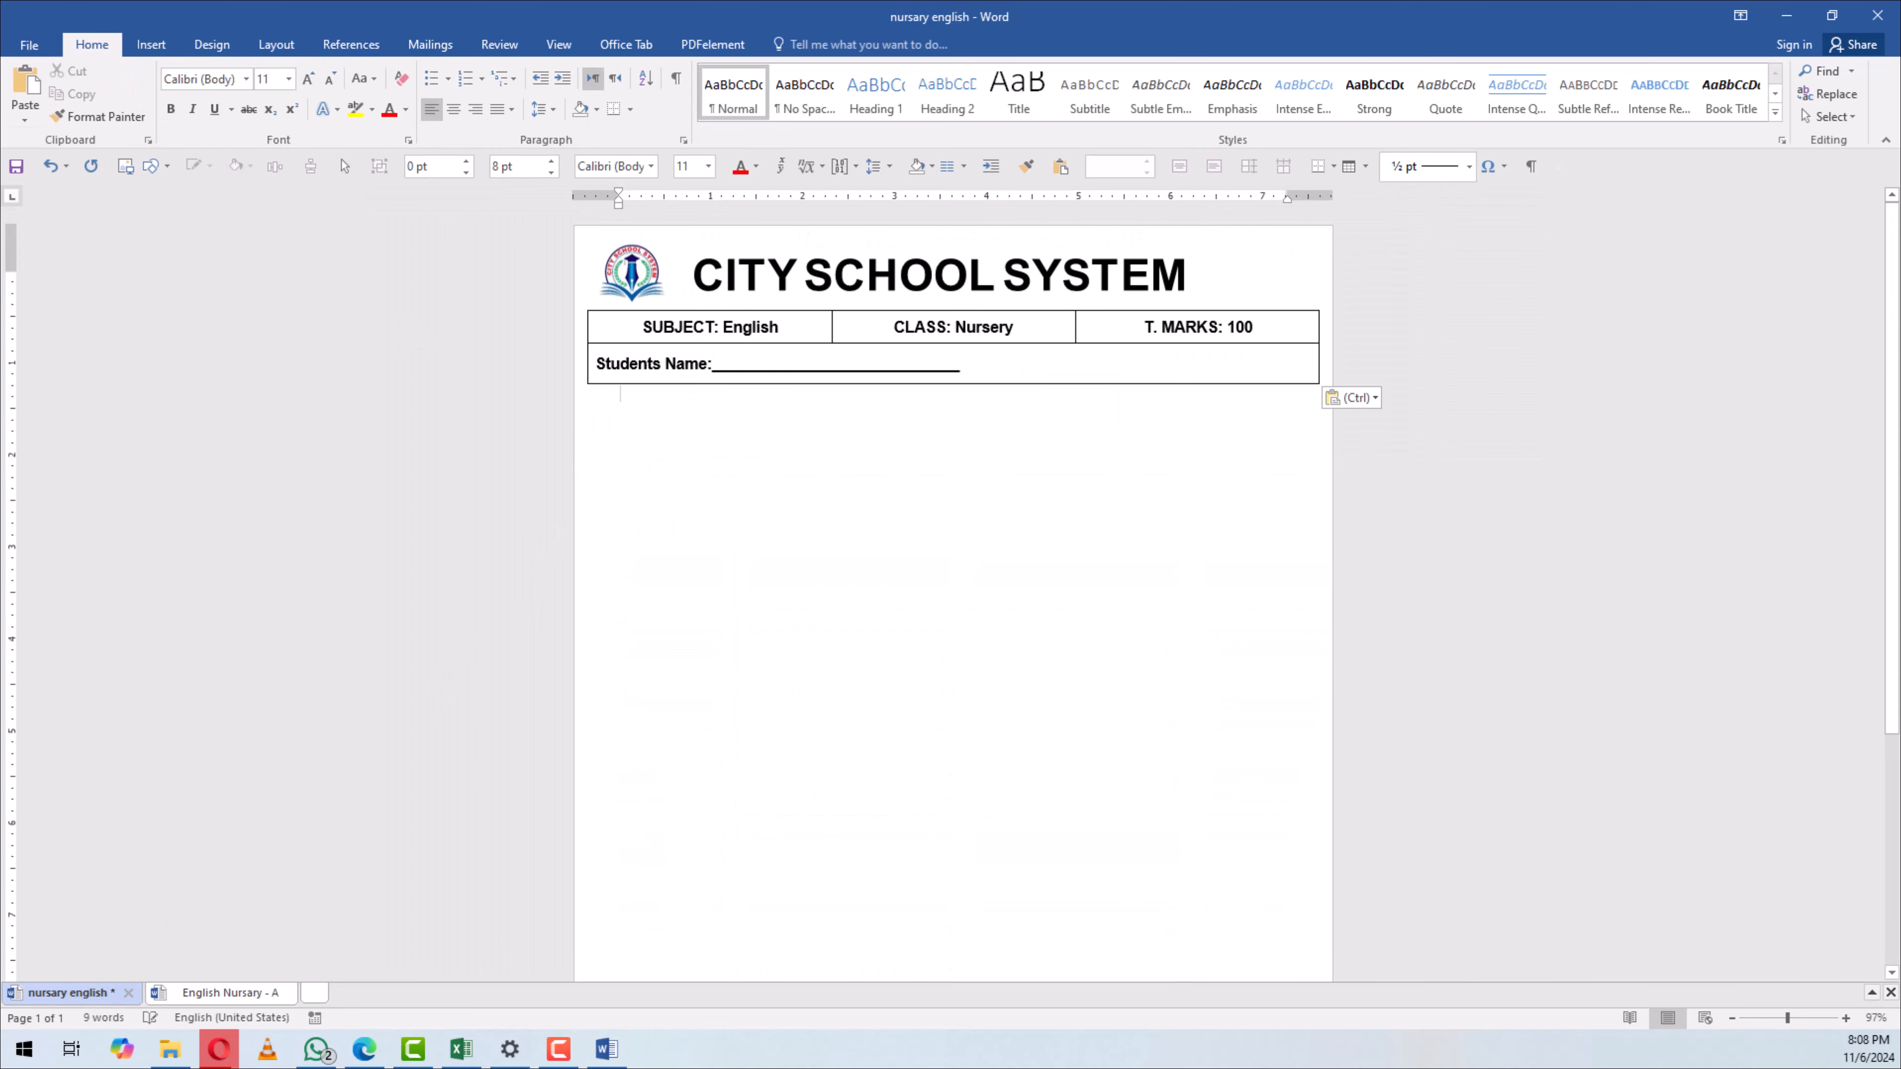
Delete the CITY SCHOOL SYSTEM title object from the pasted header
scroll(838, 270, "up", 4)
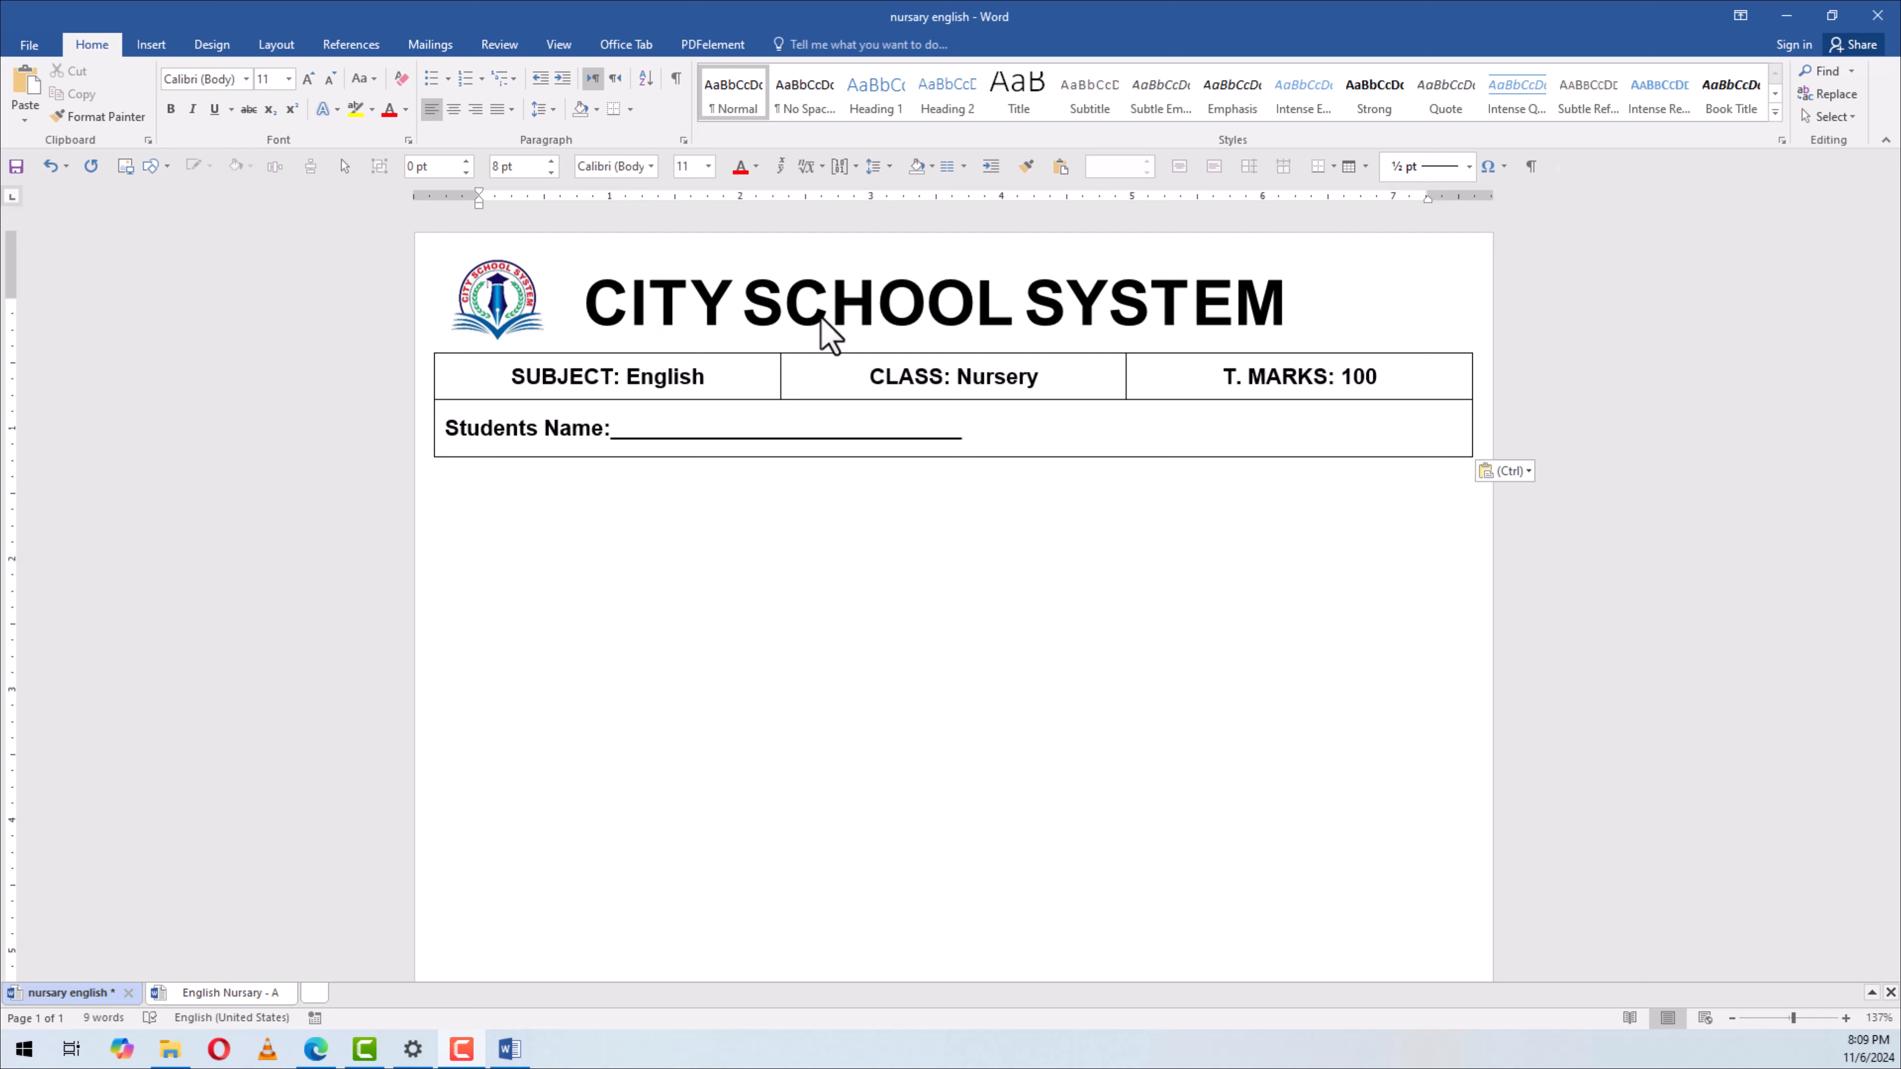
left_click(662, 319)
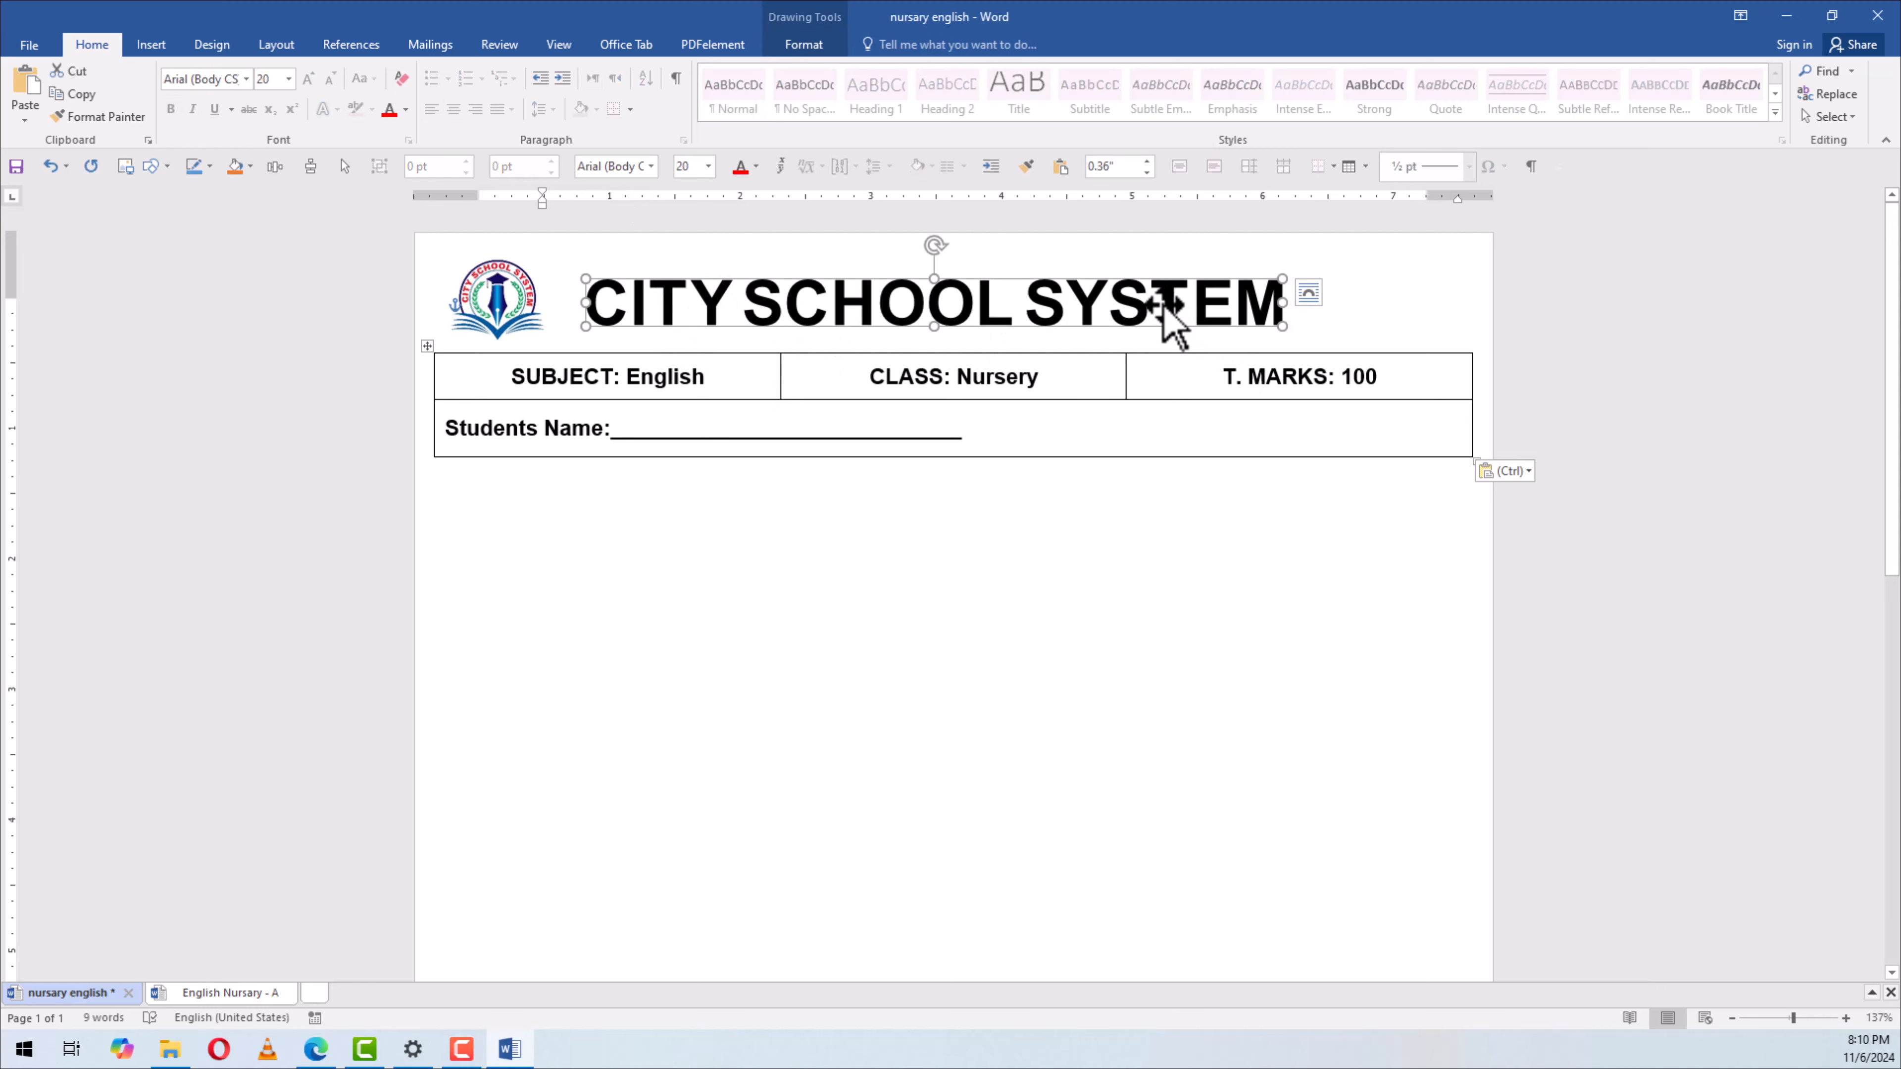
left_click_drag(1165, 307, 1176, 307)
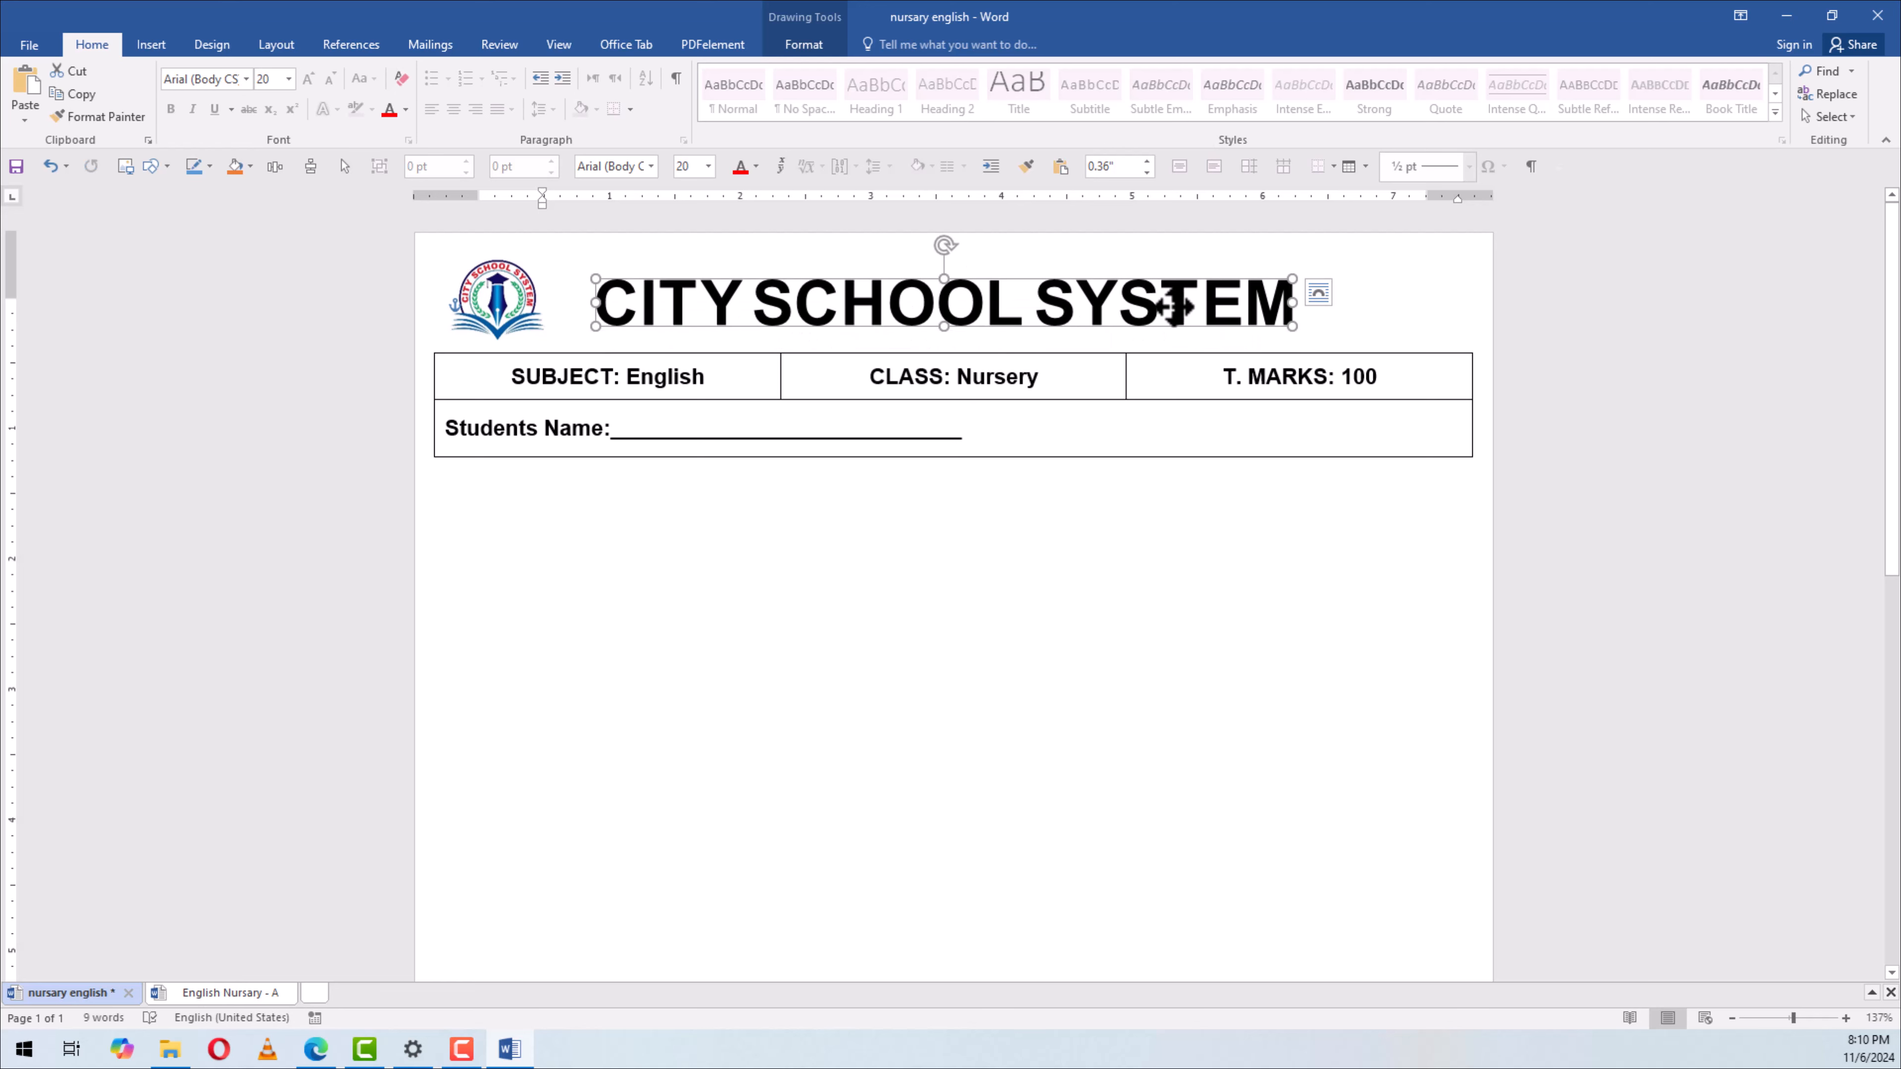
mouse_move(1057, 305)
left_mouse_down()
mouse_move(1077, 311)
mouse_move(1059, 305)
left_mouse_up()
key("Delete")
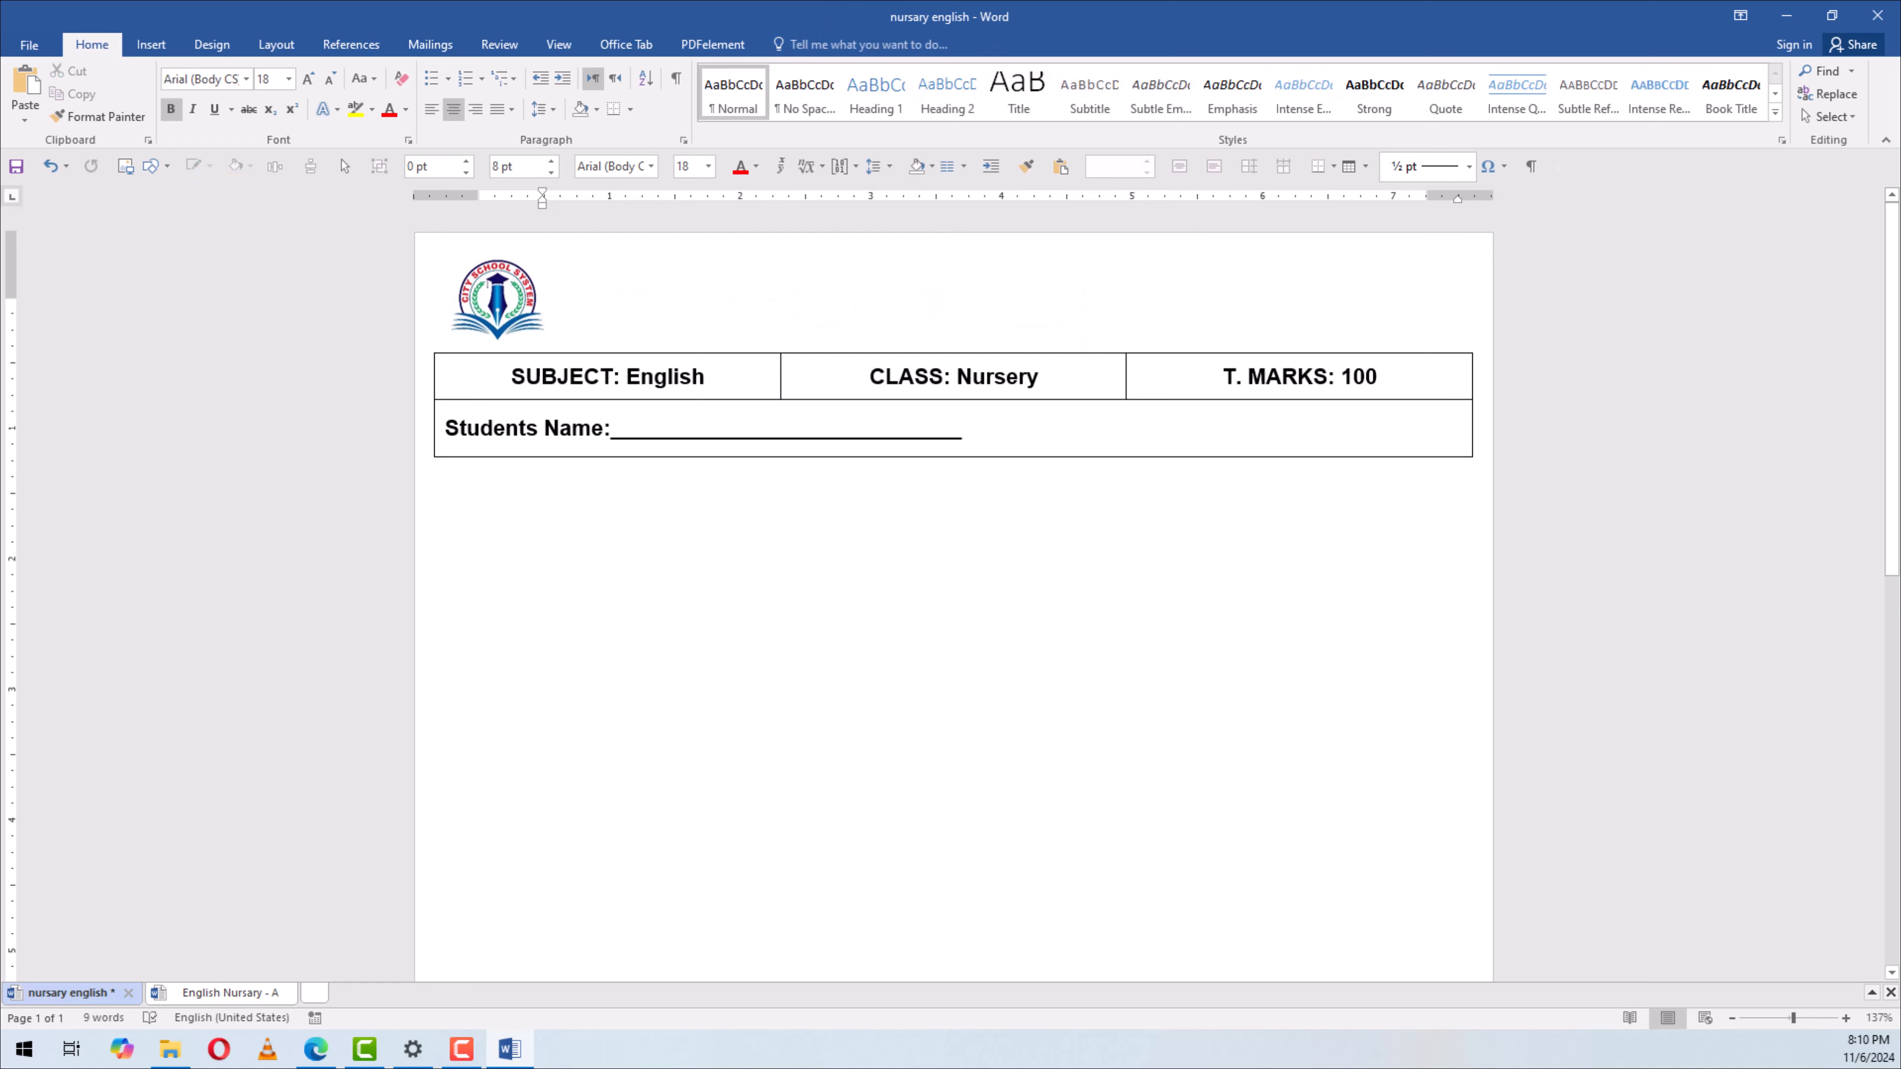
Enter "Ms Education Network" as the new title above the header table and convert it to uppercase
type("Ms E")
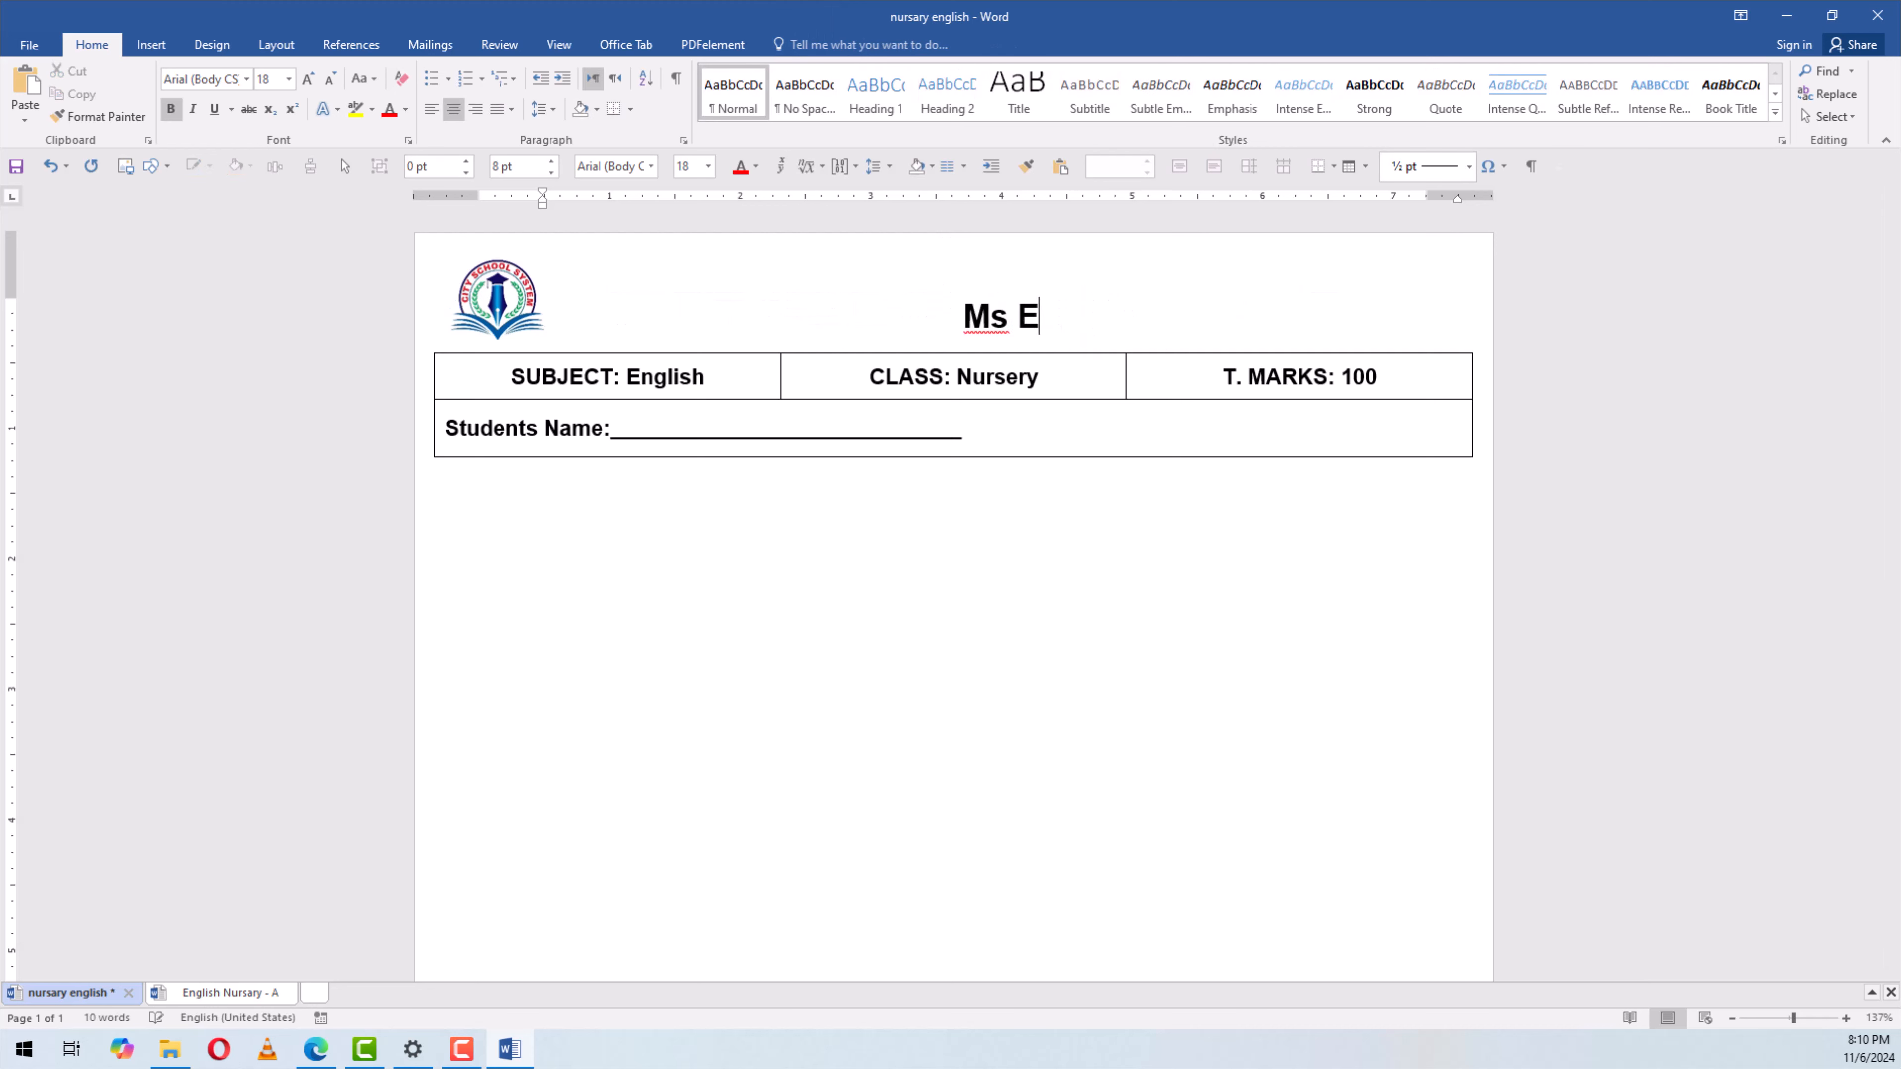
type("ducation Ne")
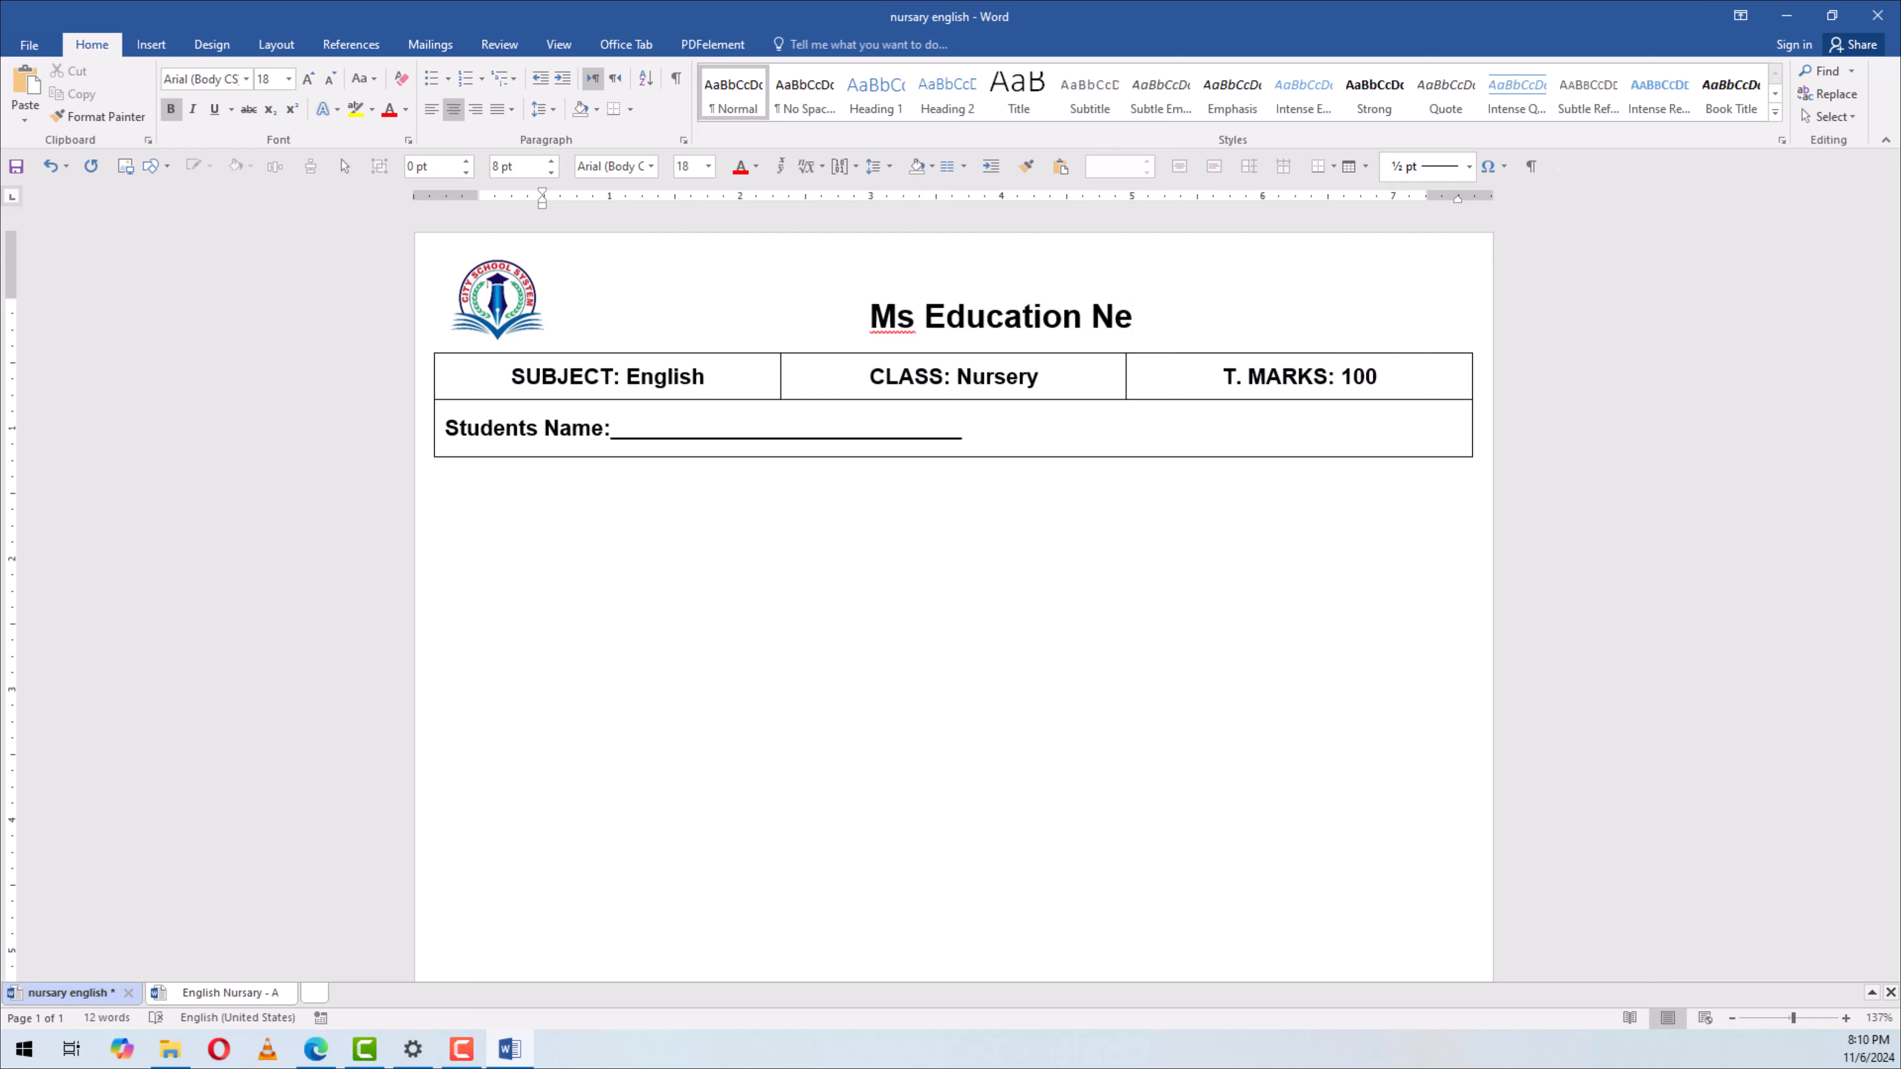
type("twork")
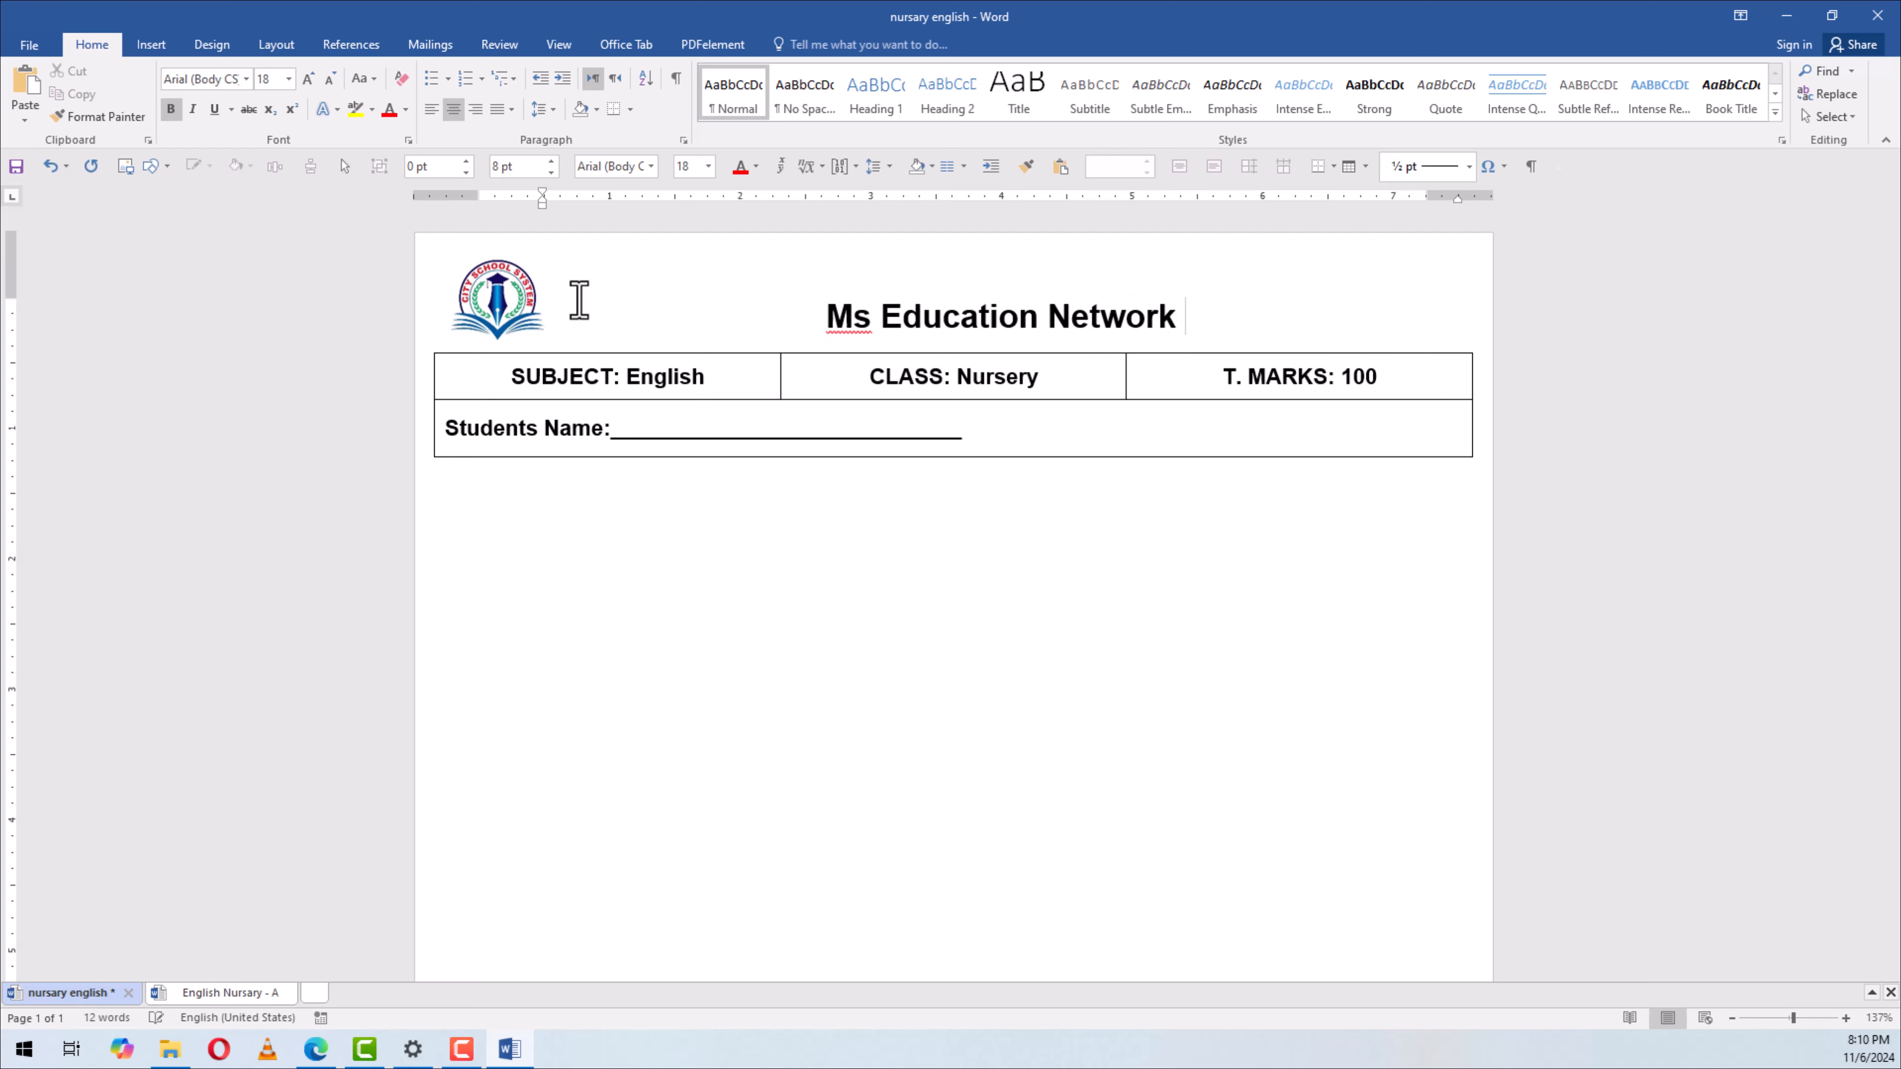
triple_click(802, 310)
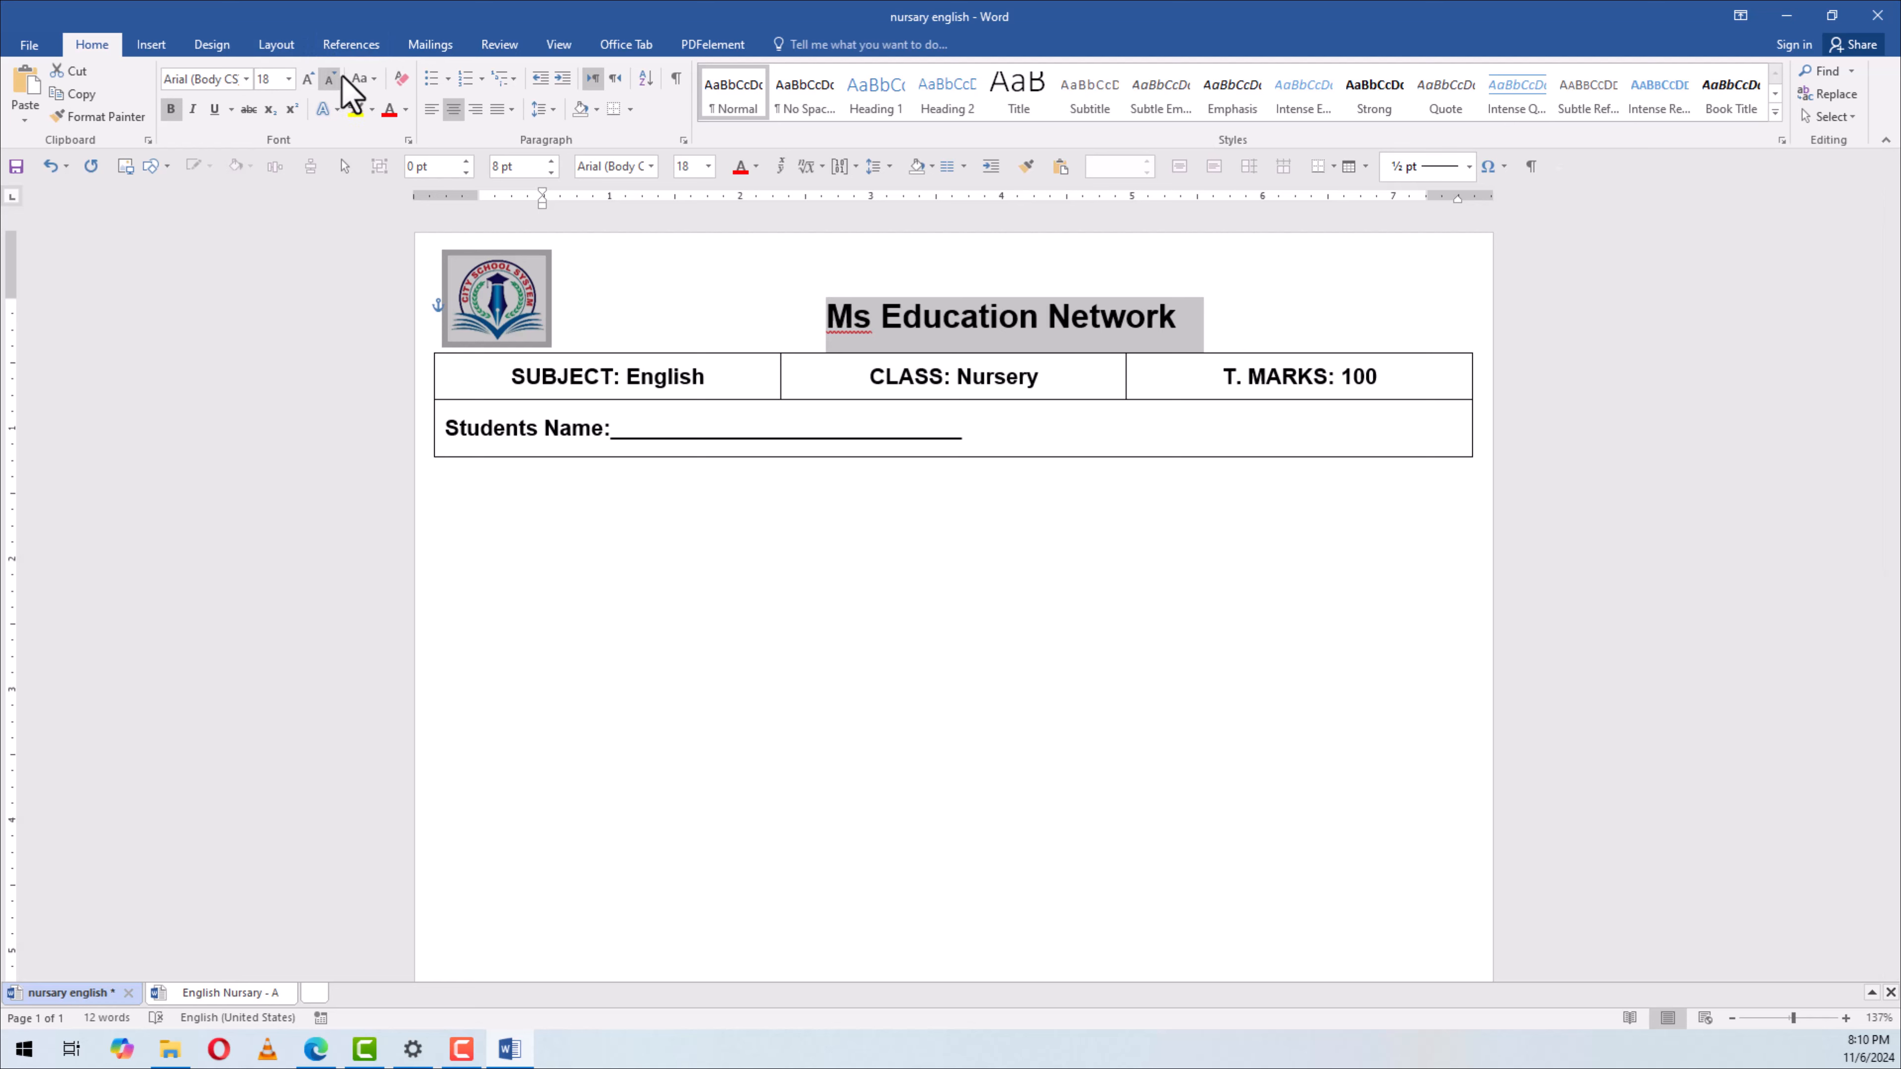
left_click(361, 77)
left_click(397, 152)
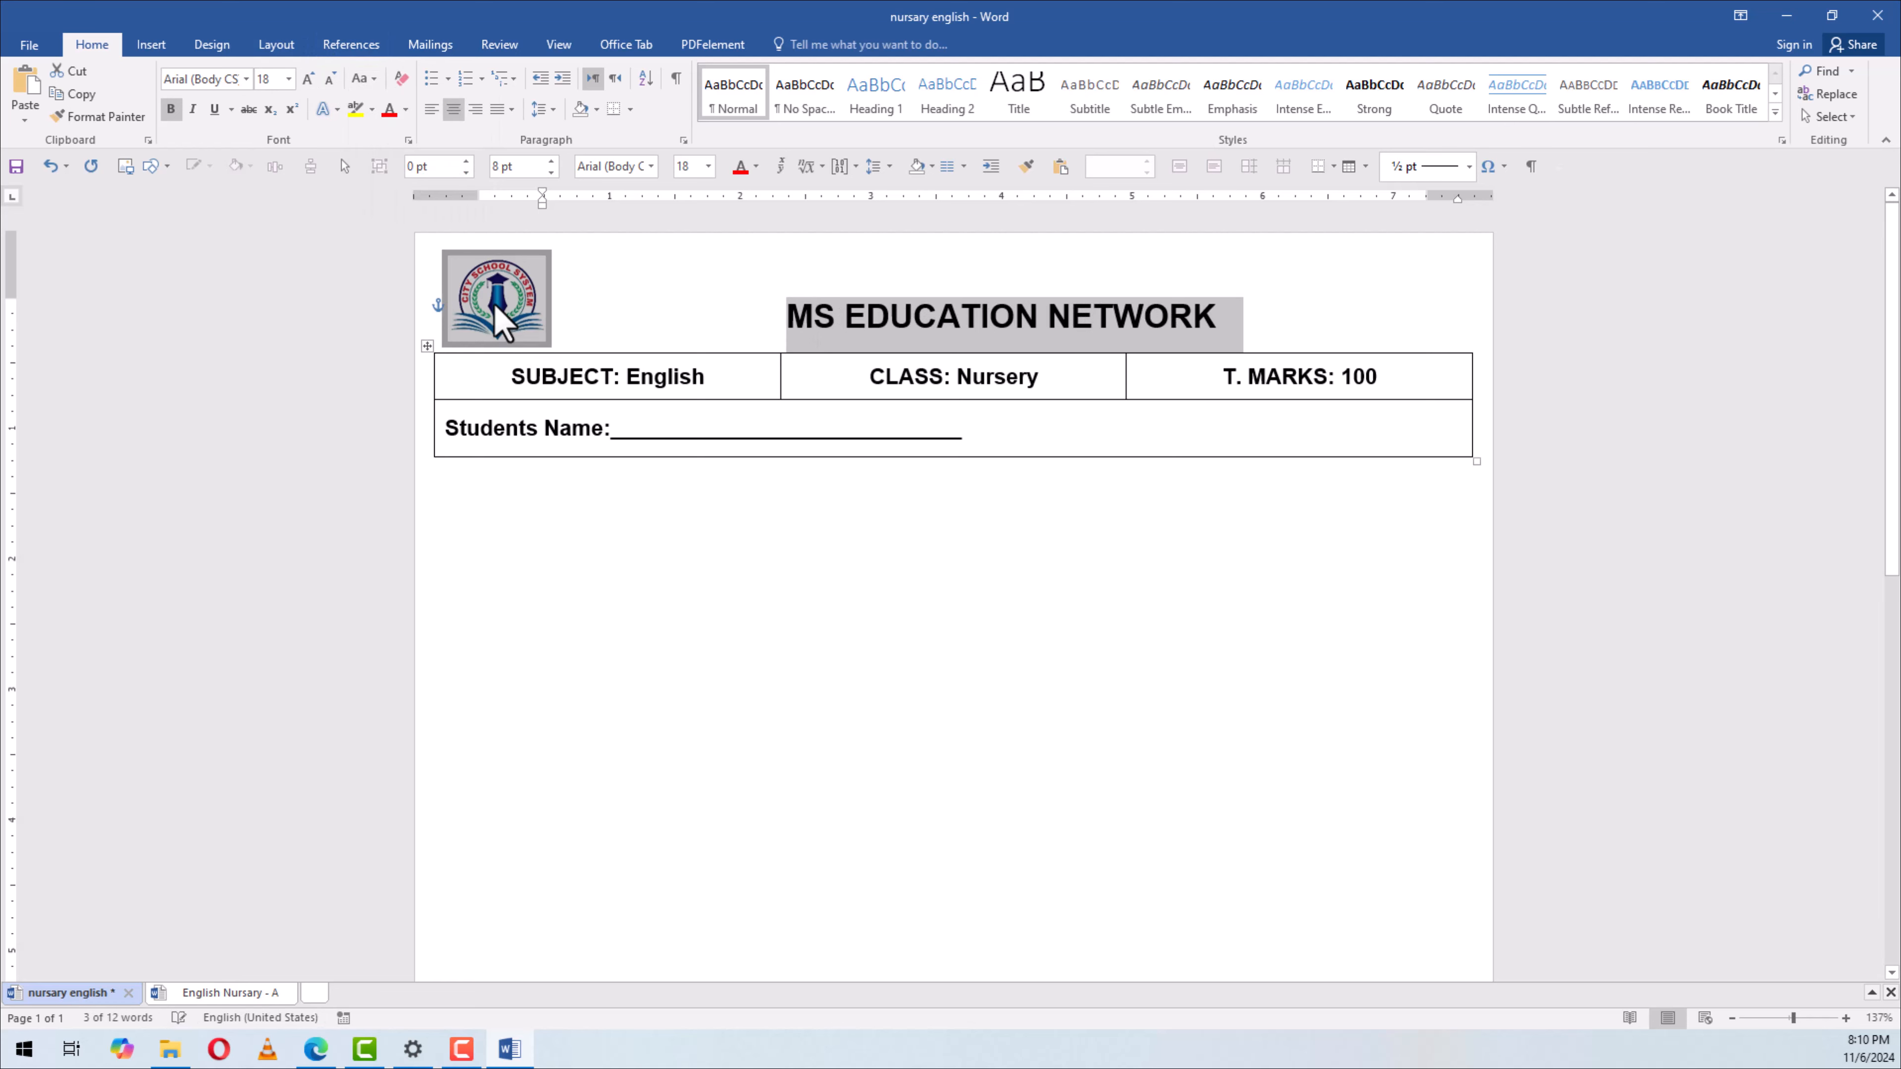
Delete the old City School System logo and enlarge the MS EDUCATION NETWORK title to 28 pt
left_click(495, 319)
key("Delete")
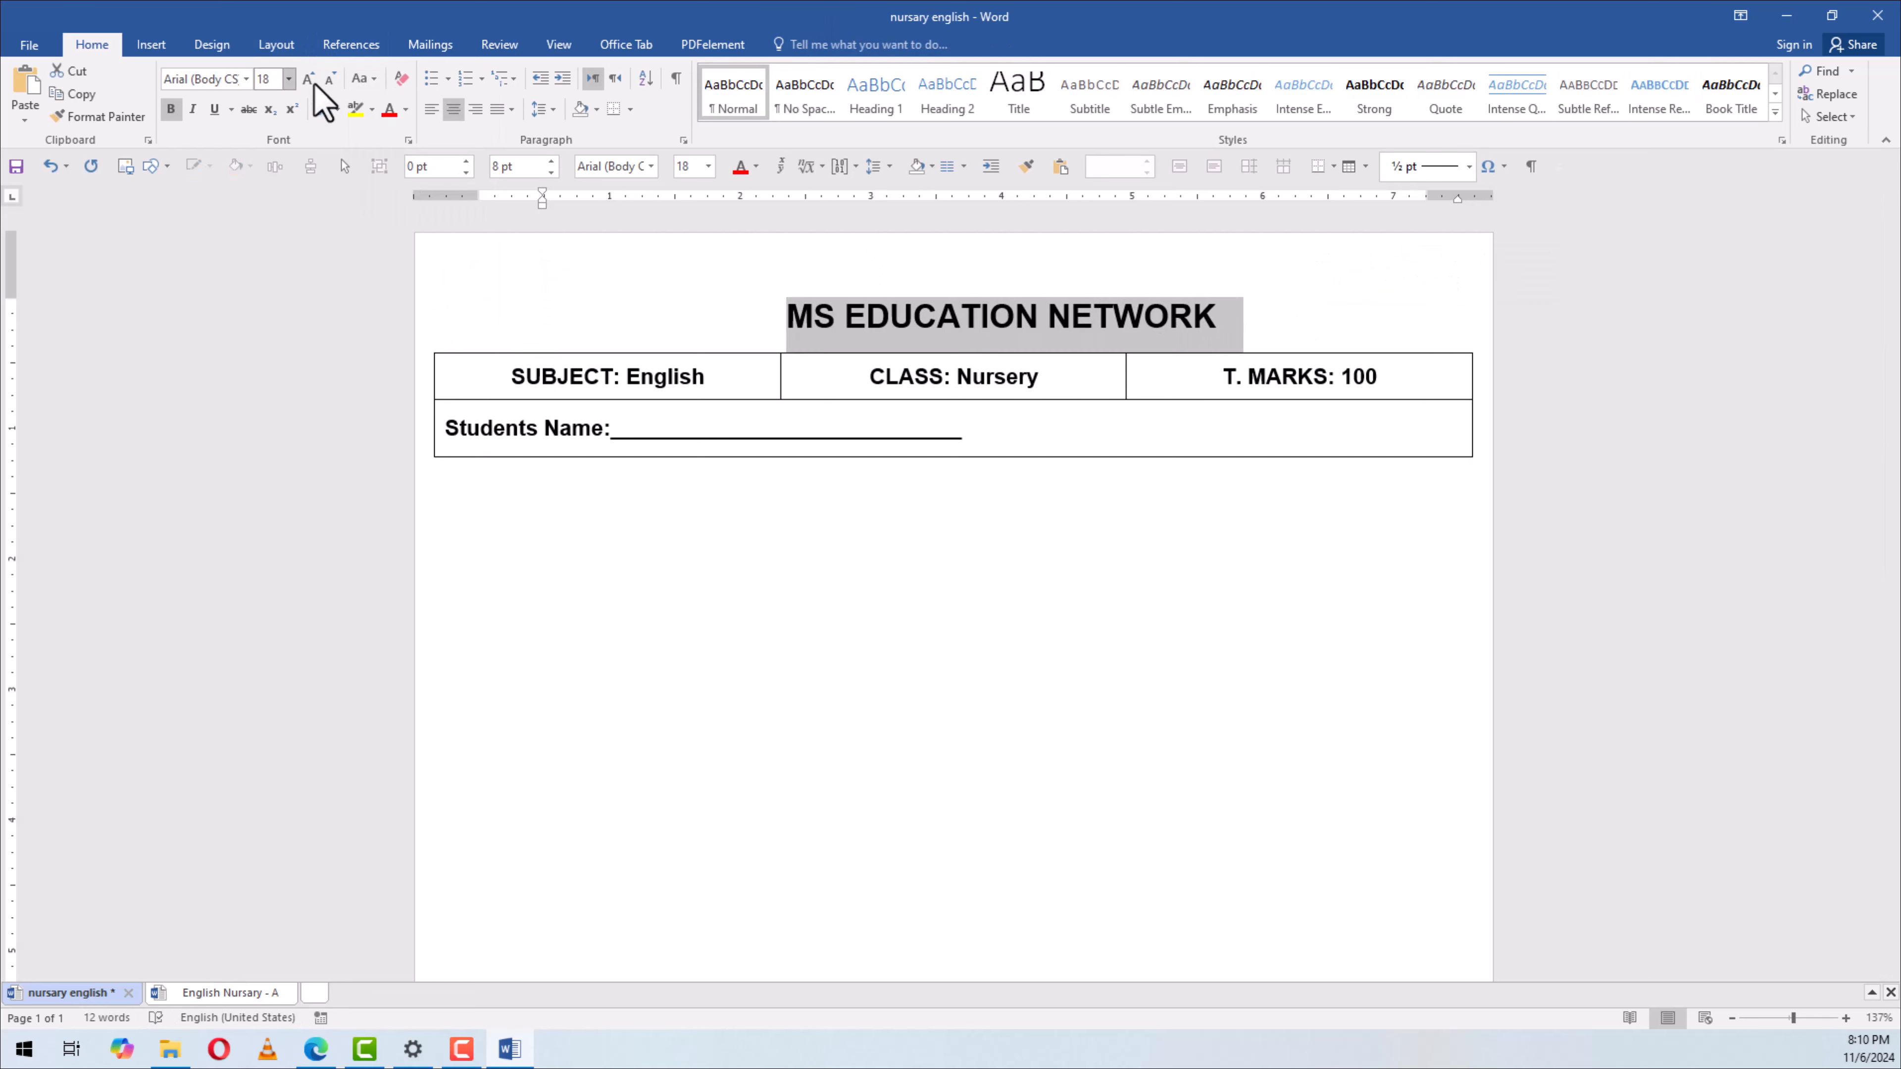
left_click(311, 83)
left_click(311, 84)
left_click(310, 83)
left_click(310, 84)
left_click(310, 84)
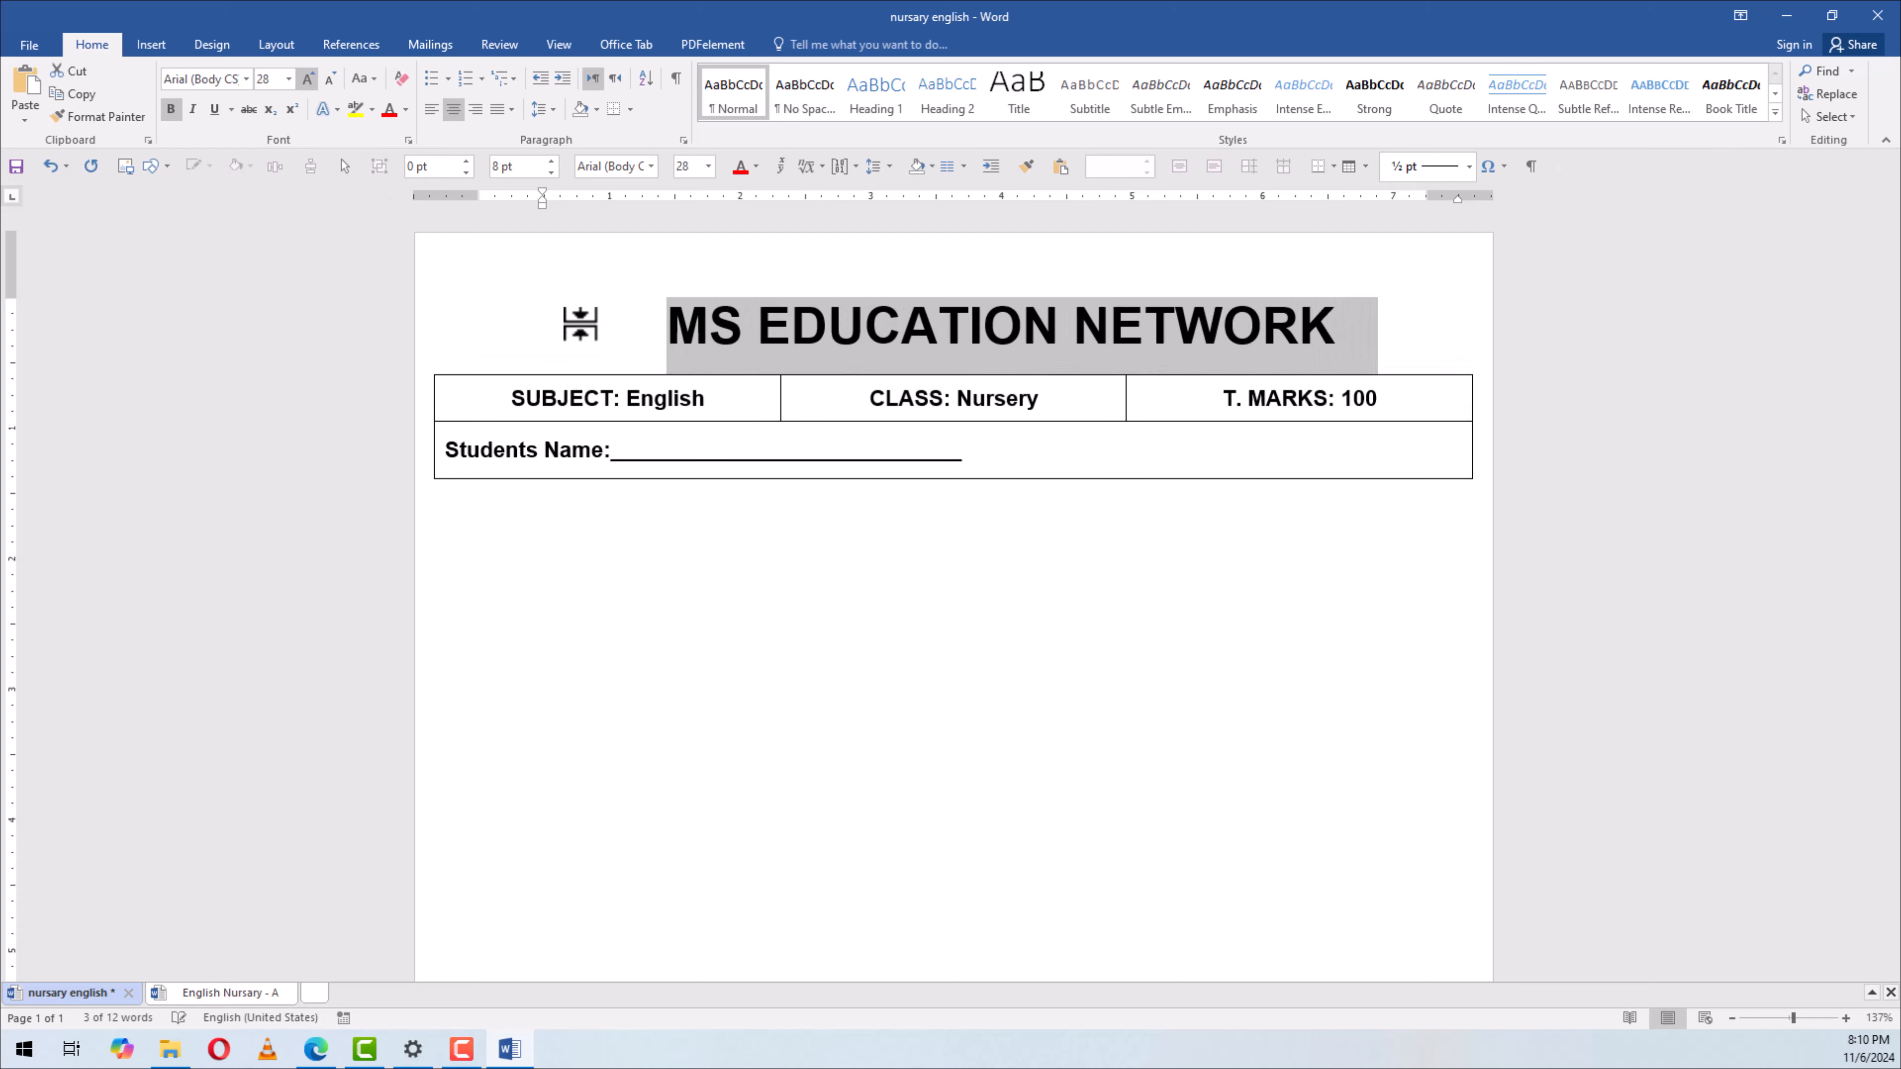
Remove the space after the title paragraph so the header table sits closer to it
left_click(540, 109)
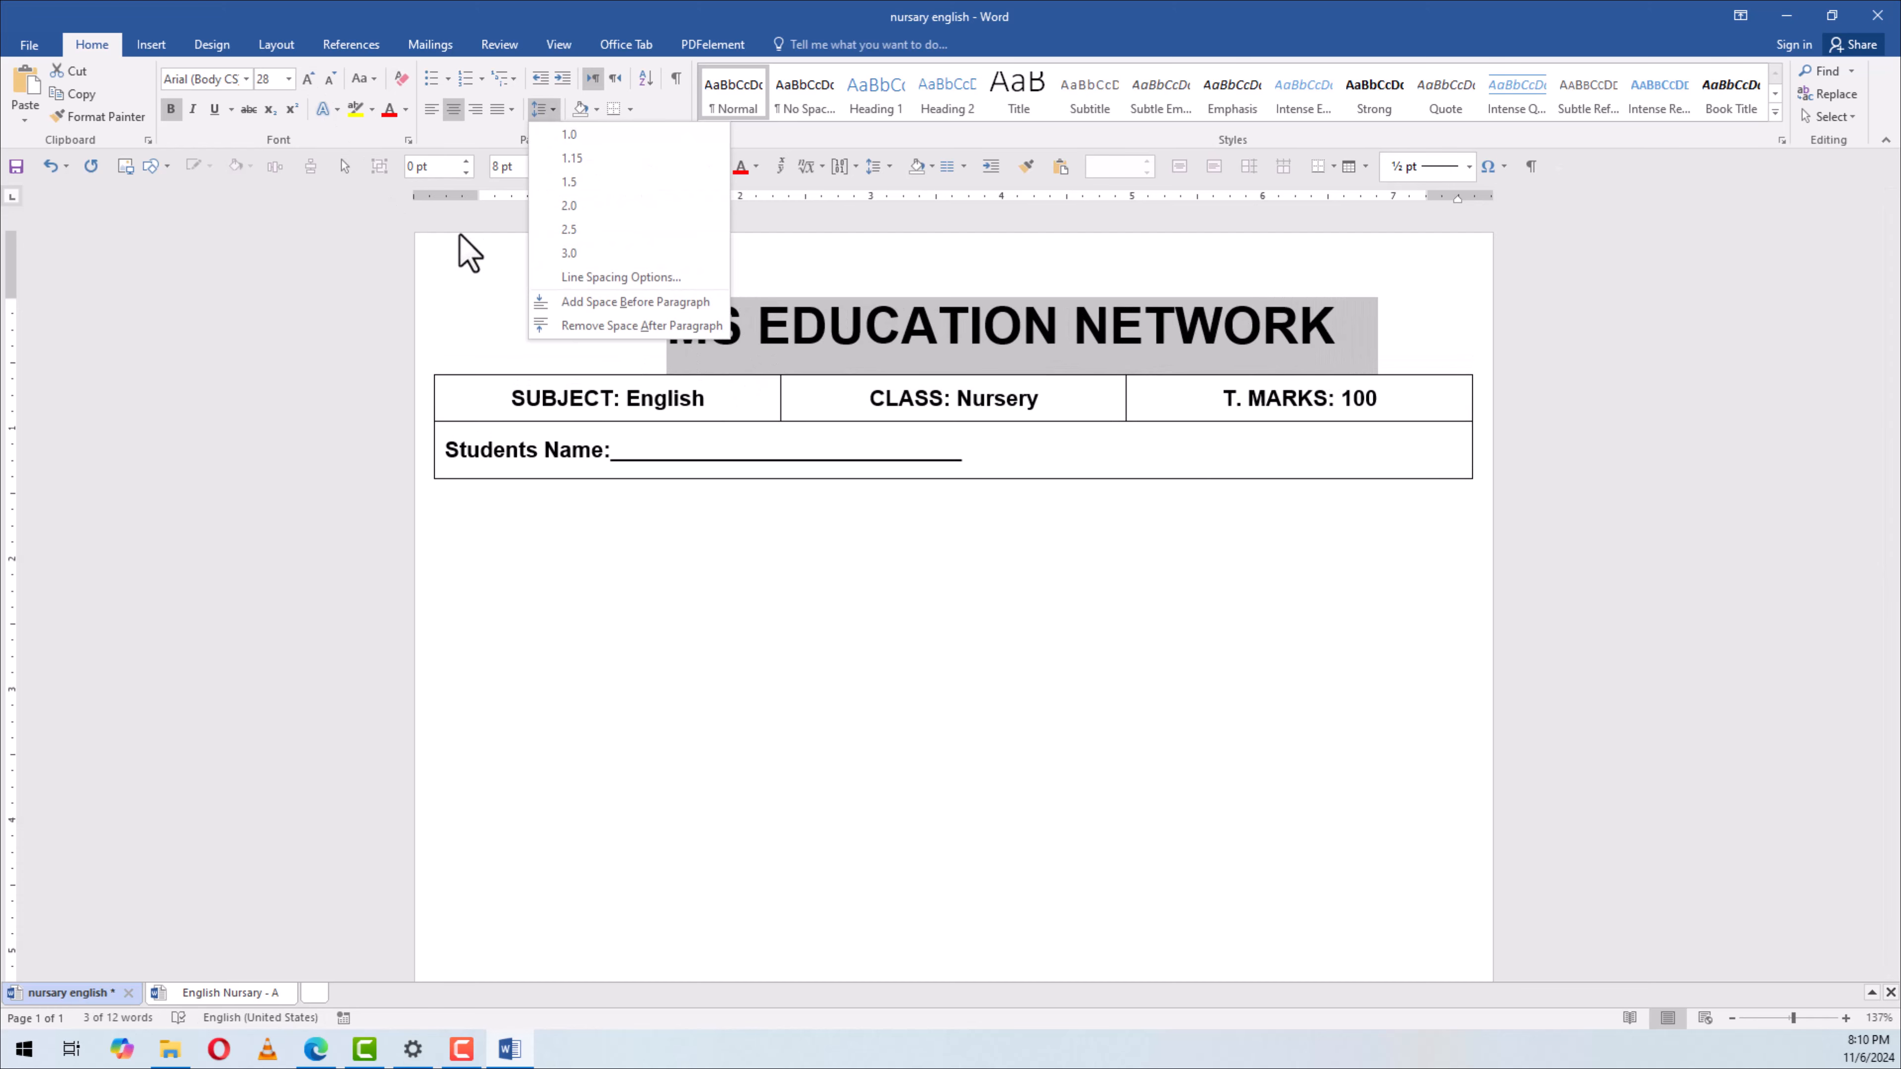
left_click(576, 326)
left_click(803, 378)
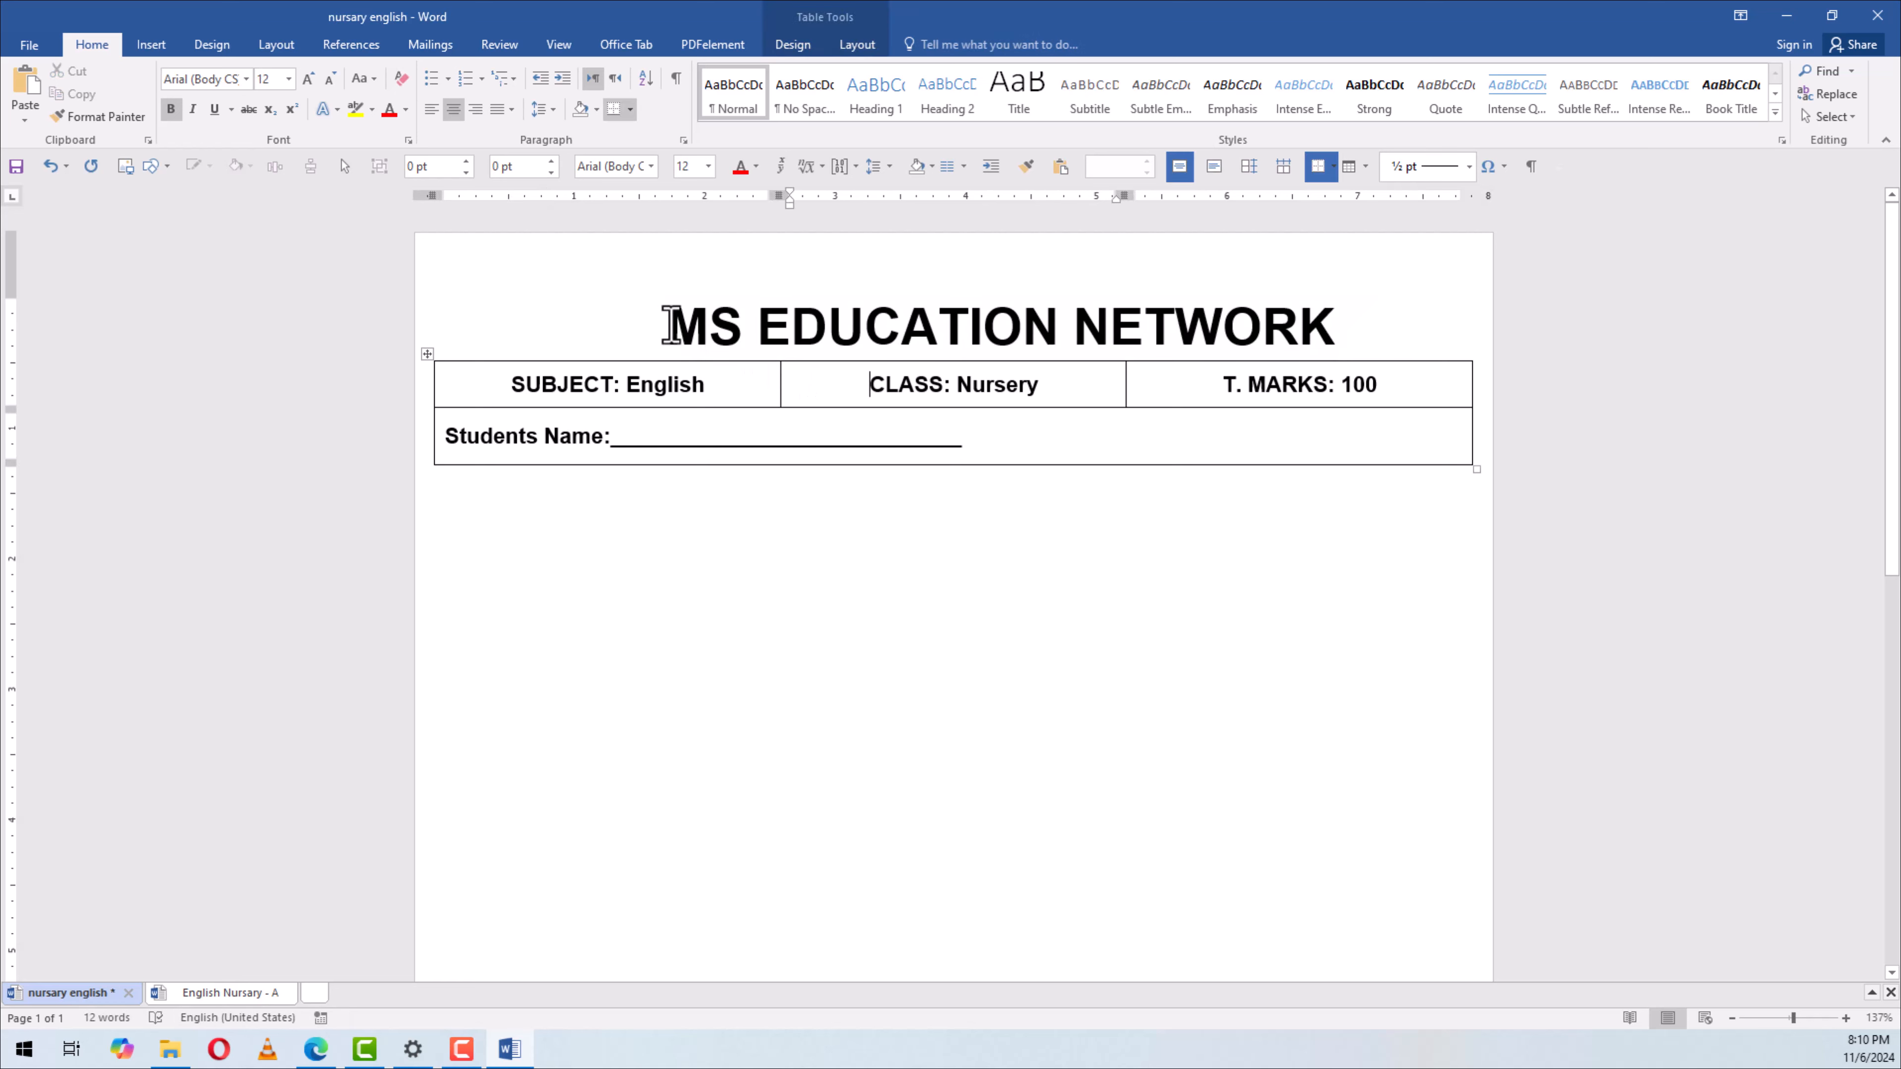
Change the MS EDUCATION NETWORK title's font to Times New Roman, keeping it bold
left_click(668, 327)
left_click(1258, 326, "shift")
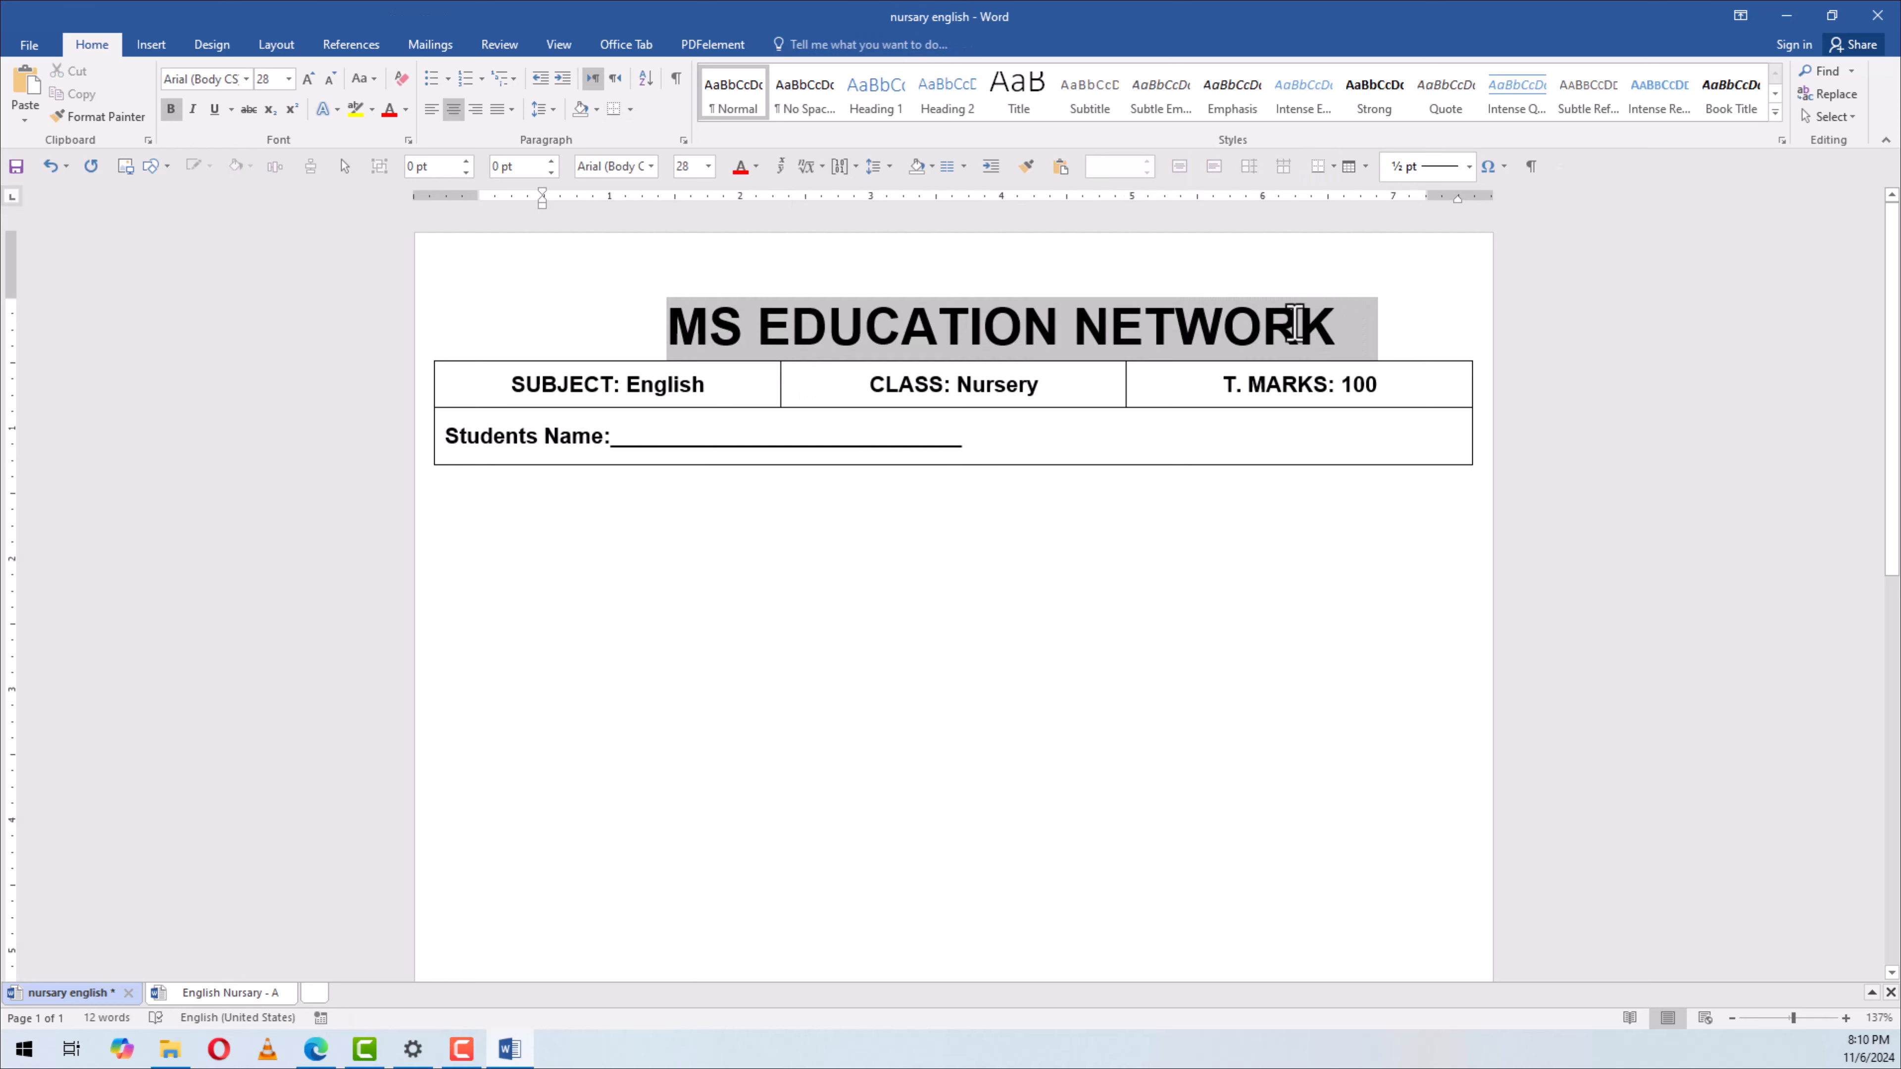
left_click(245, 78)
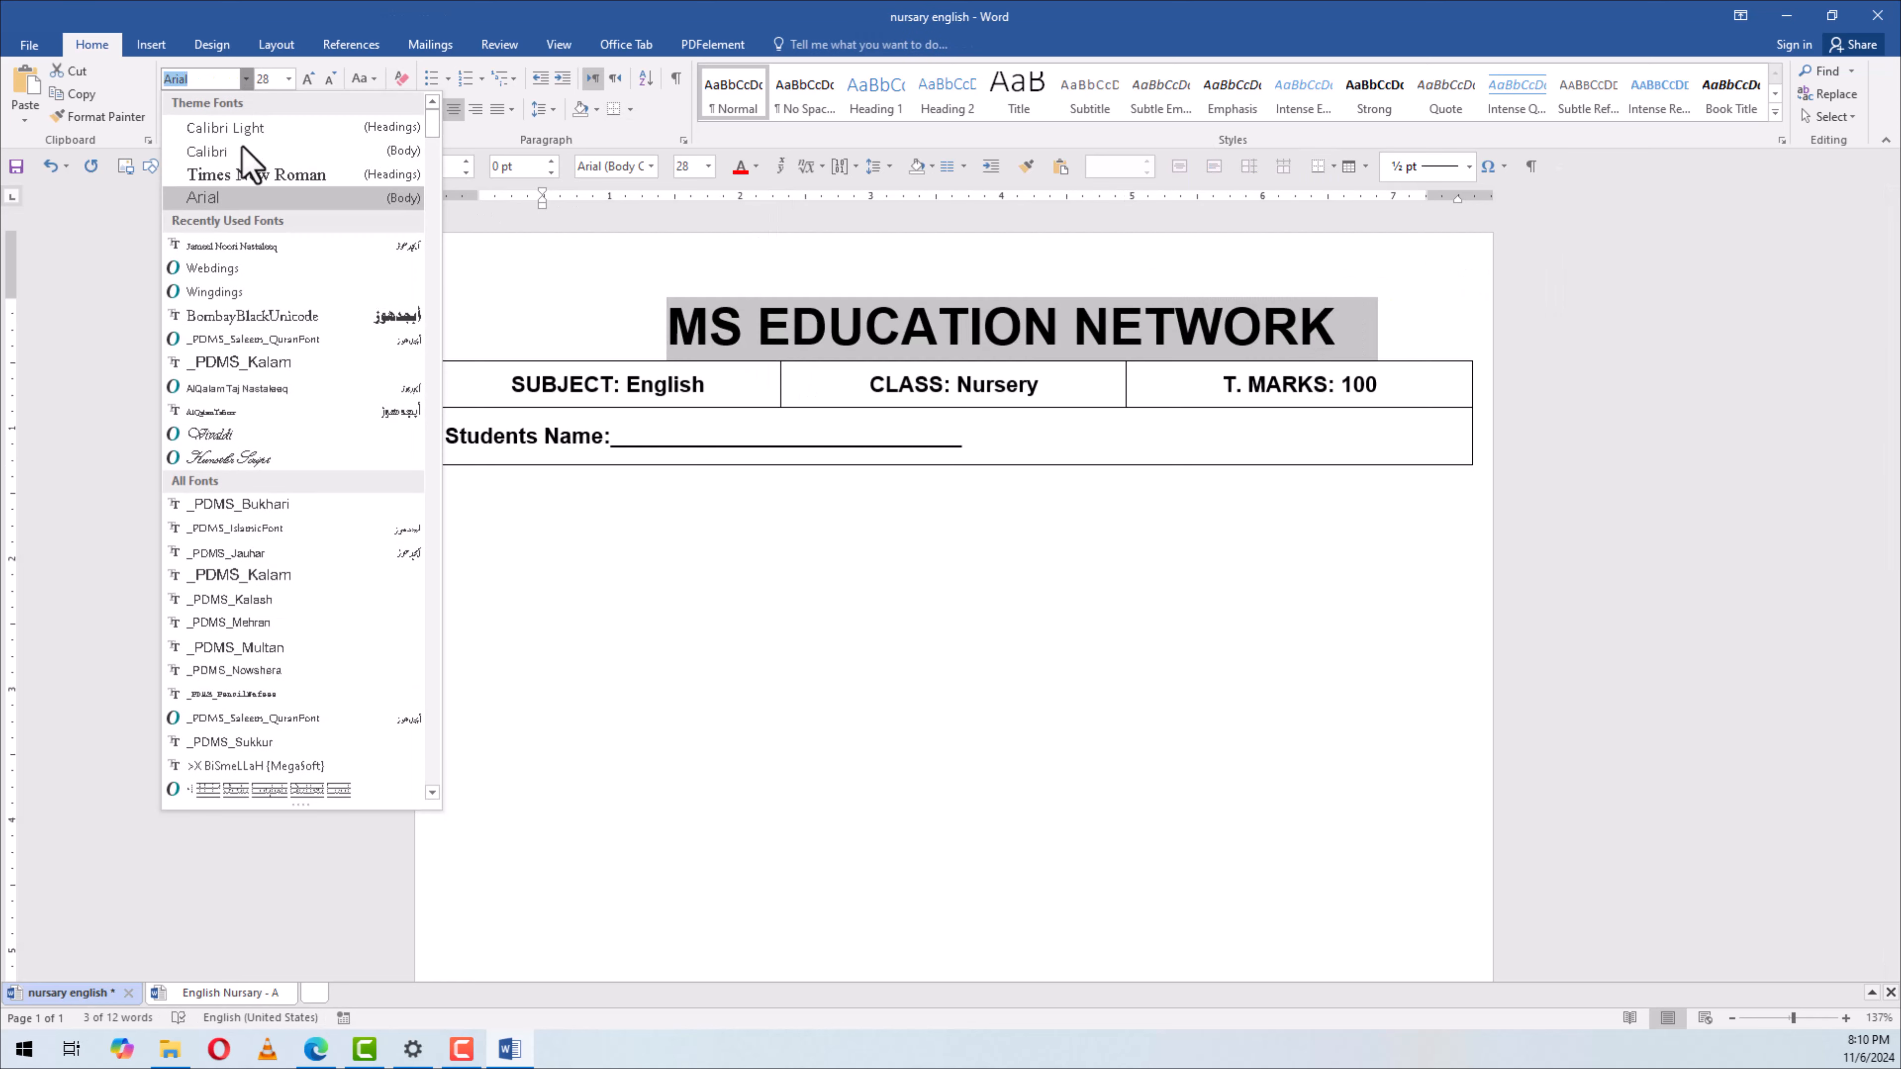
left_click(246, 171)
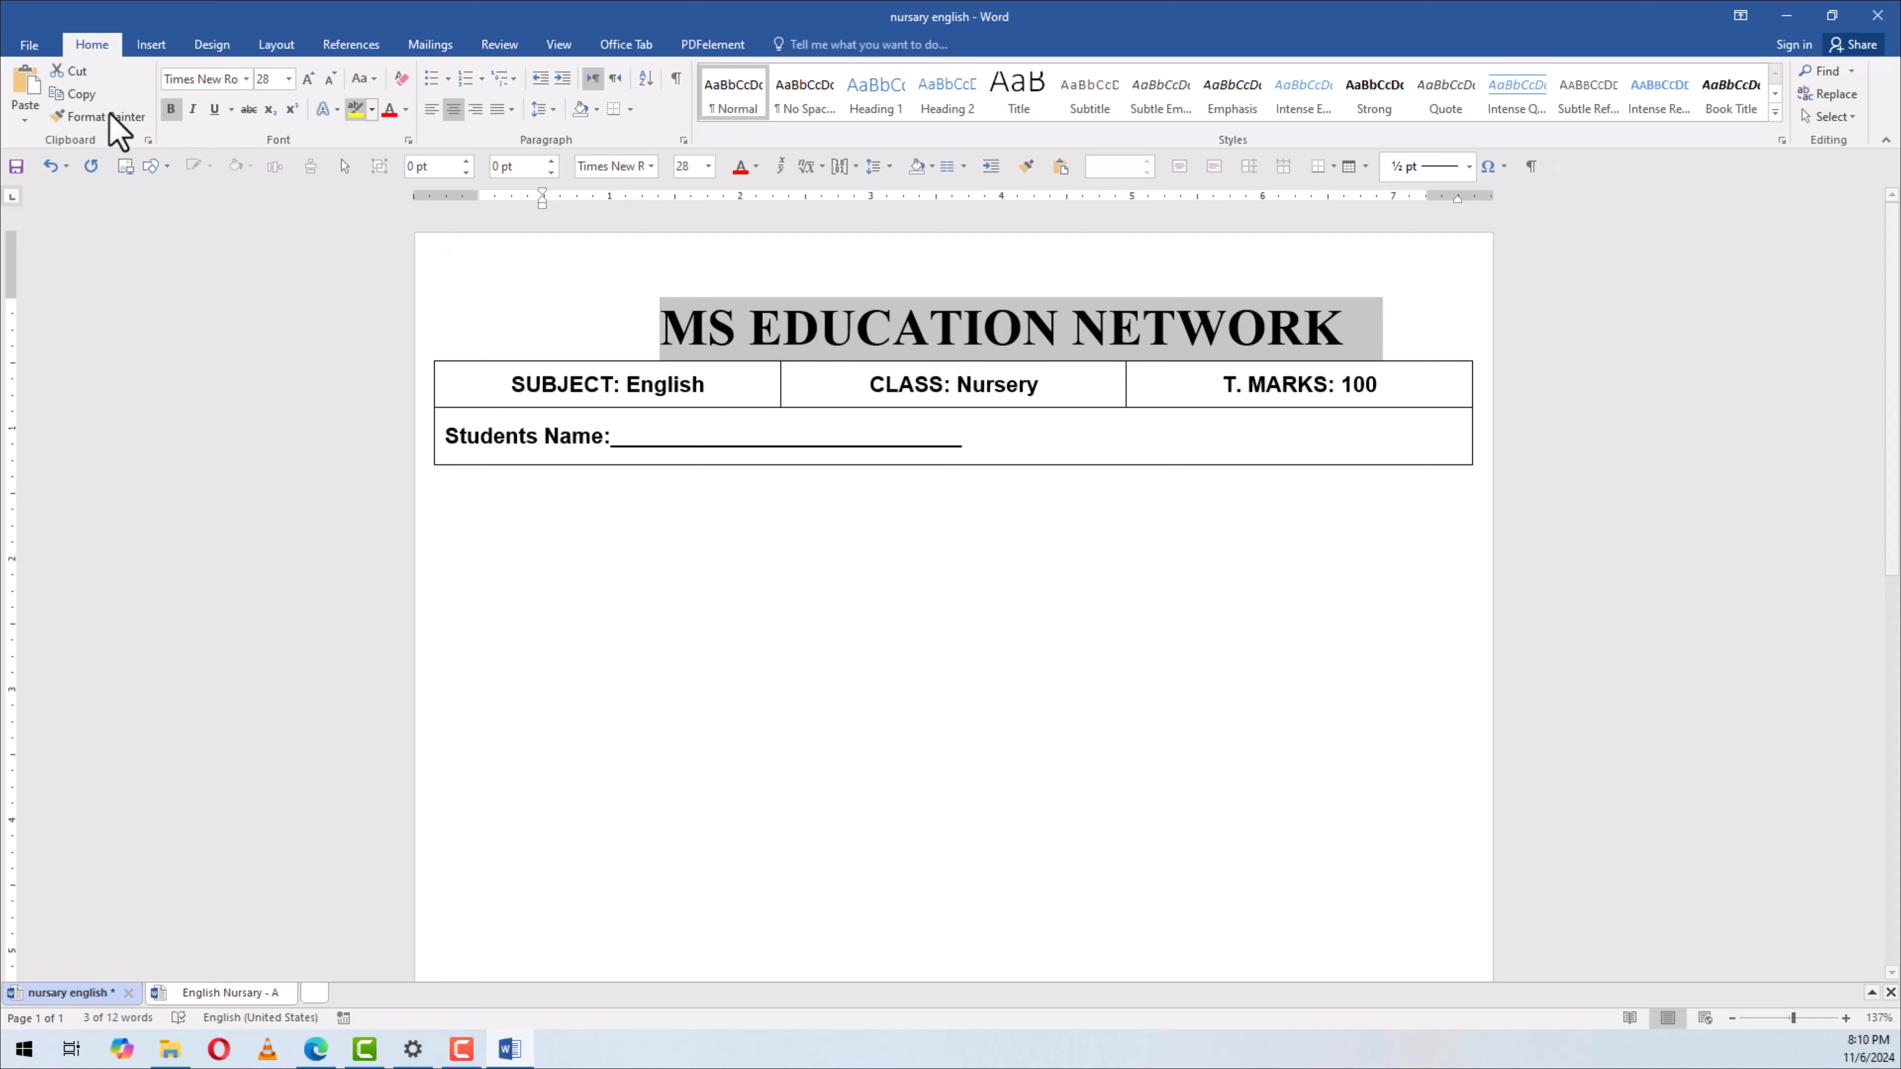
left_click(171, 109)
left_click(171, 109)
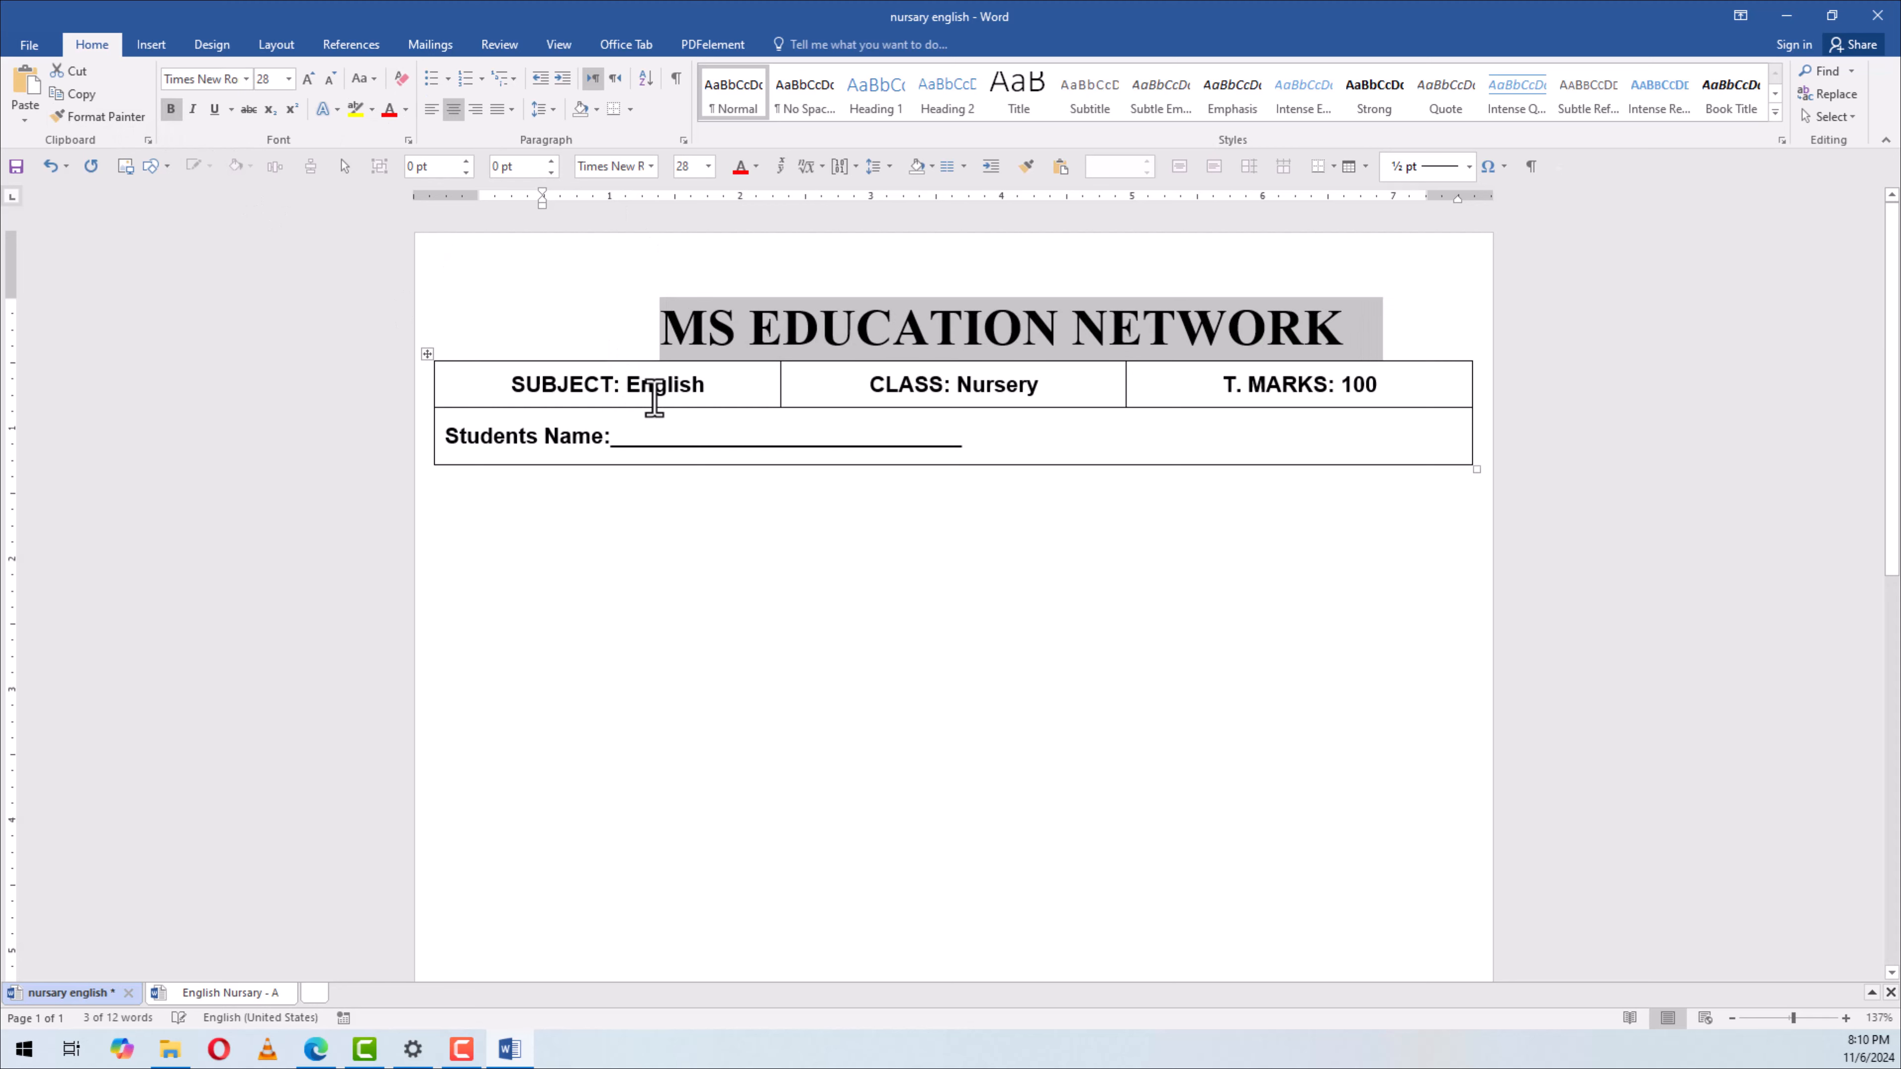
Insert the channels4_profile picture from Local Disk (F:) in front of the title as the new logo
left_click(627, 343)
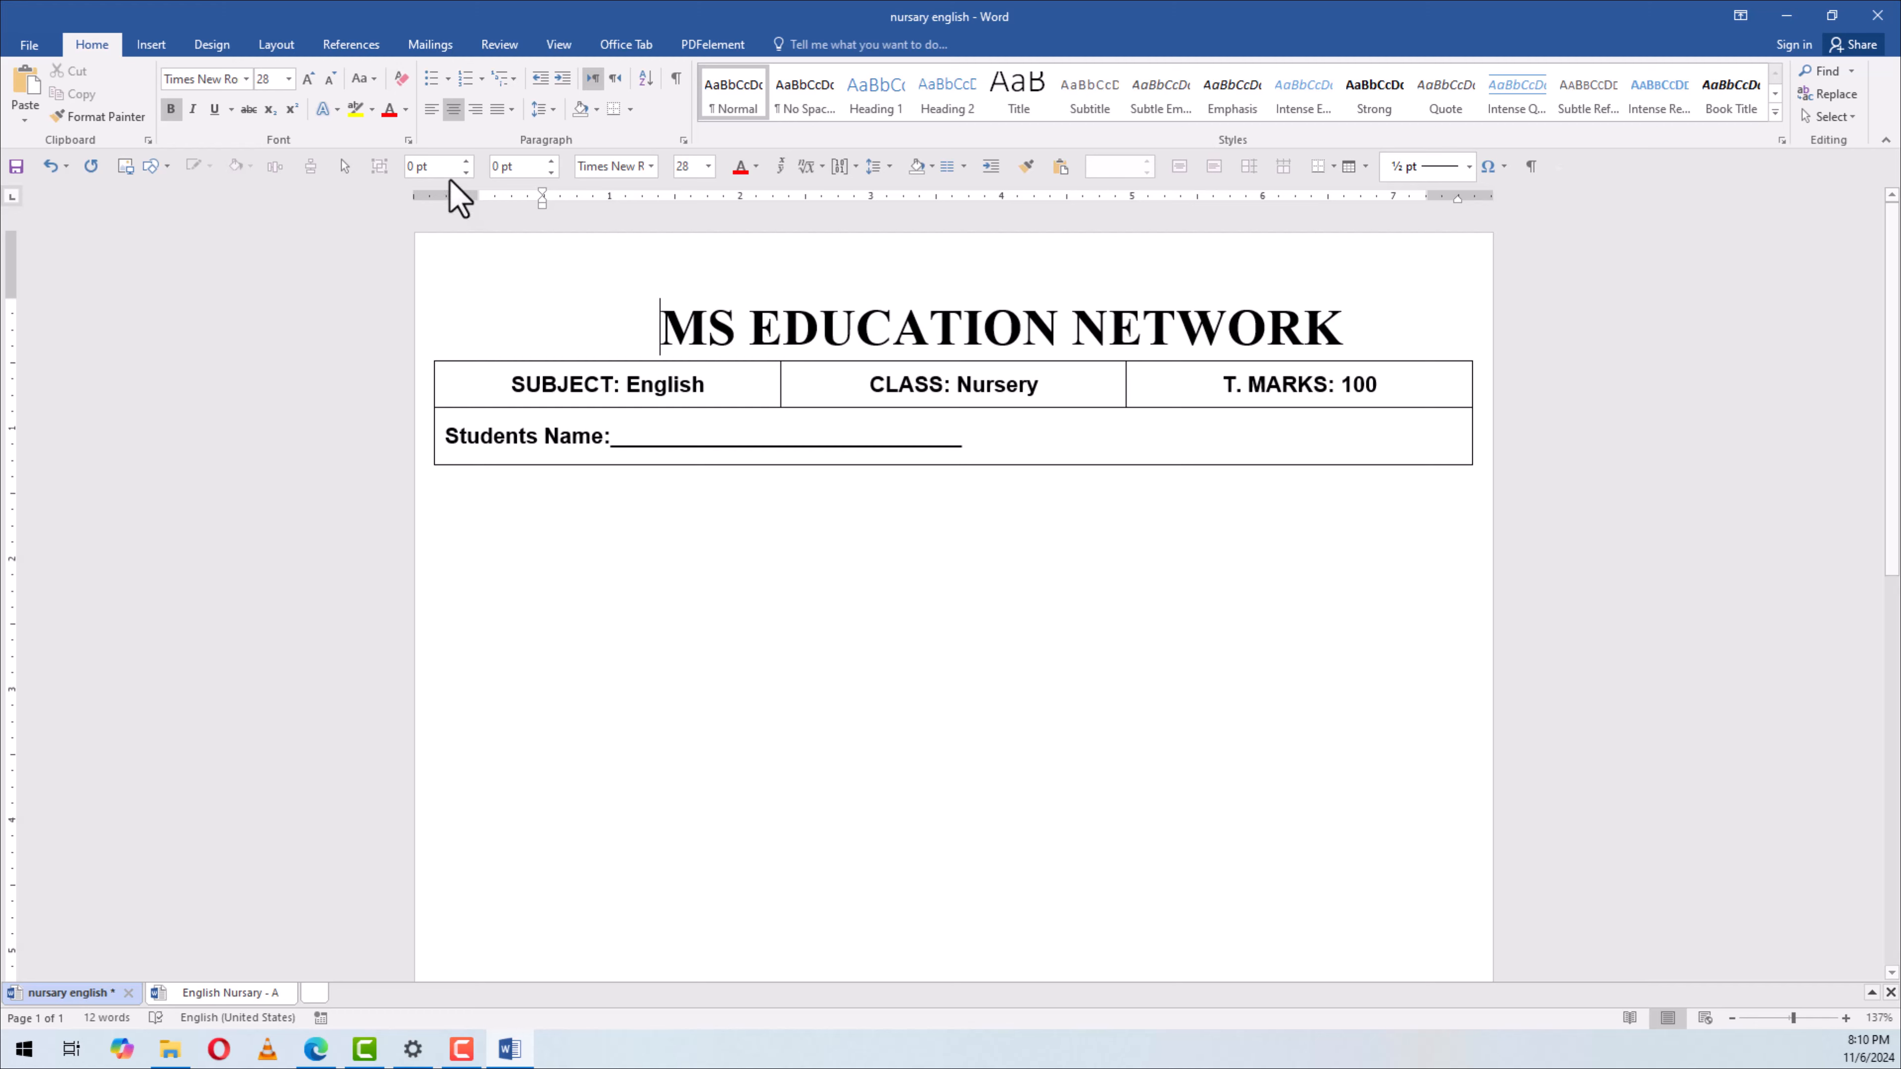
left_click(150, 47)
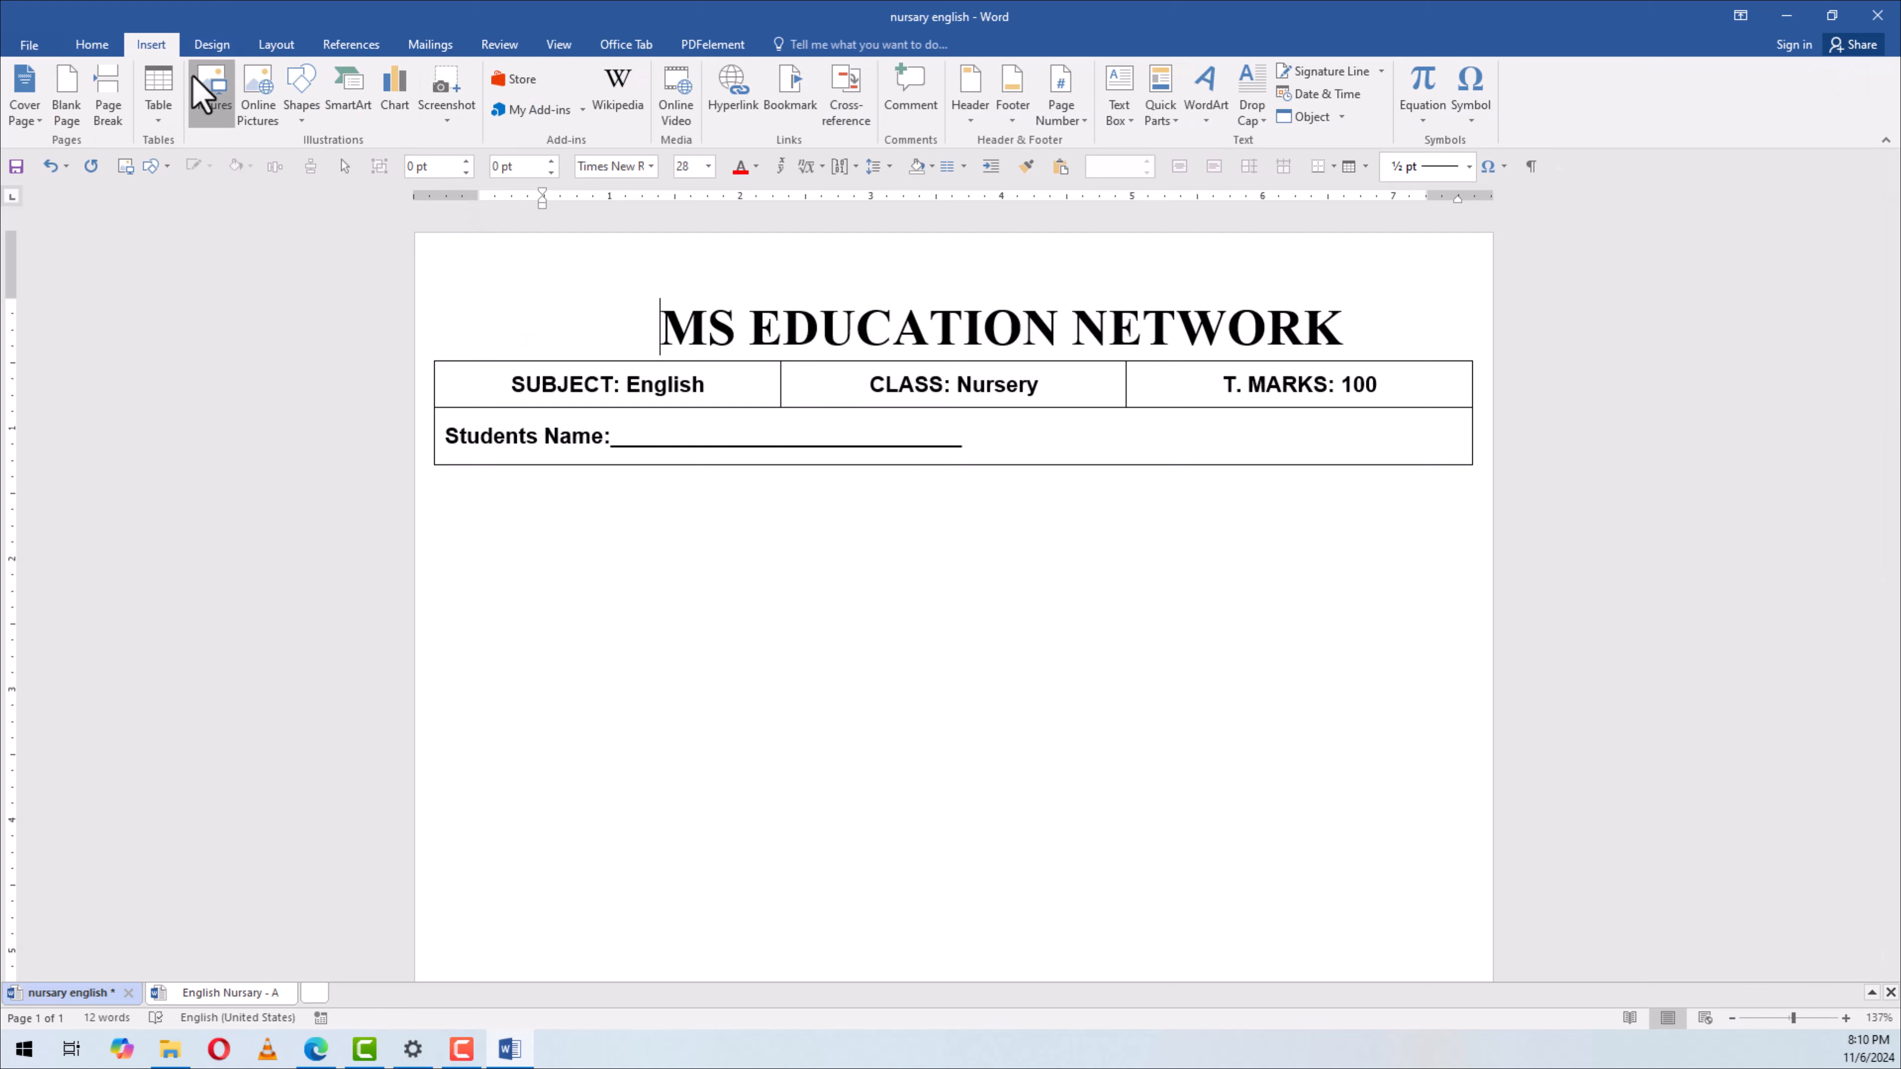
left_click(208, 88)
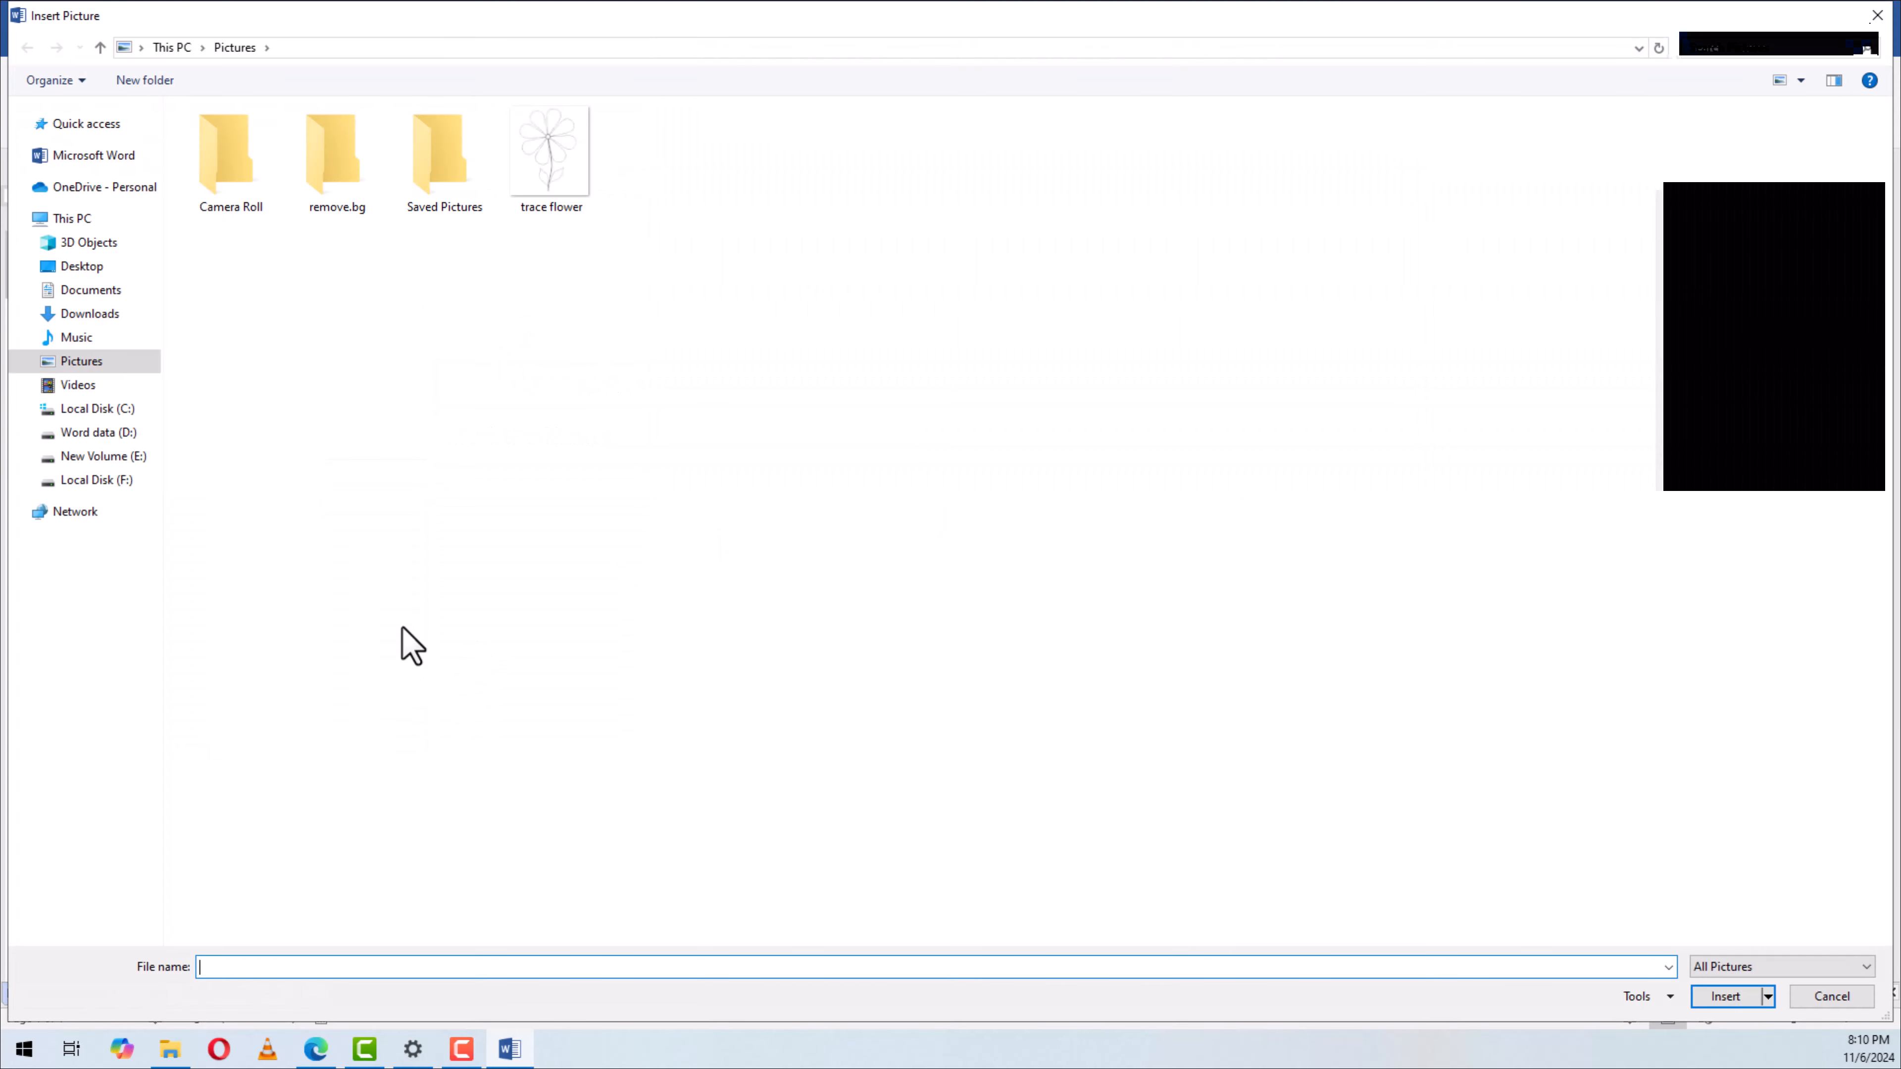
left_click(107, 455)
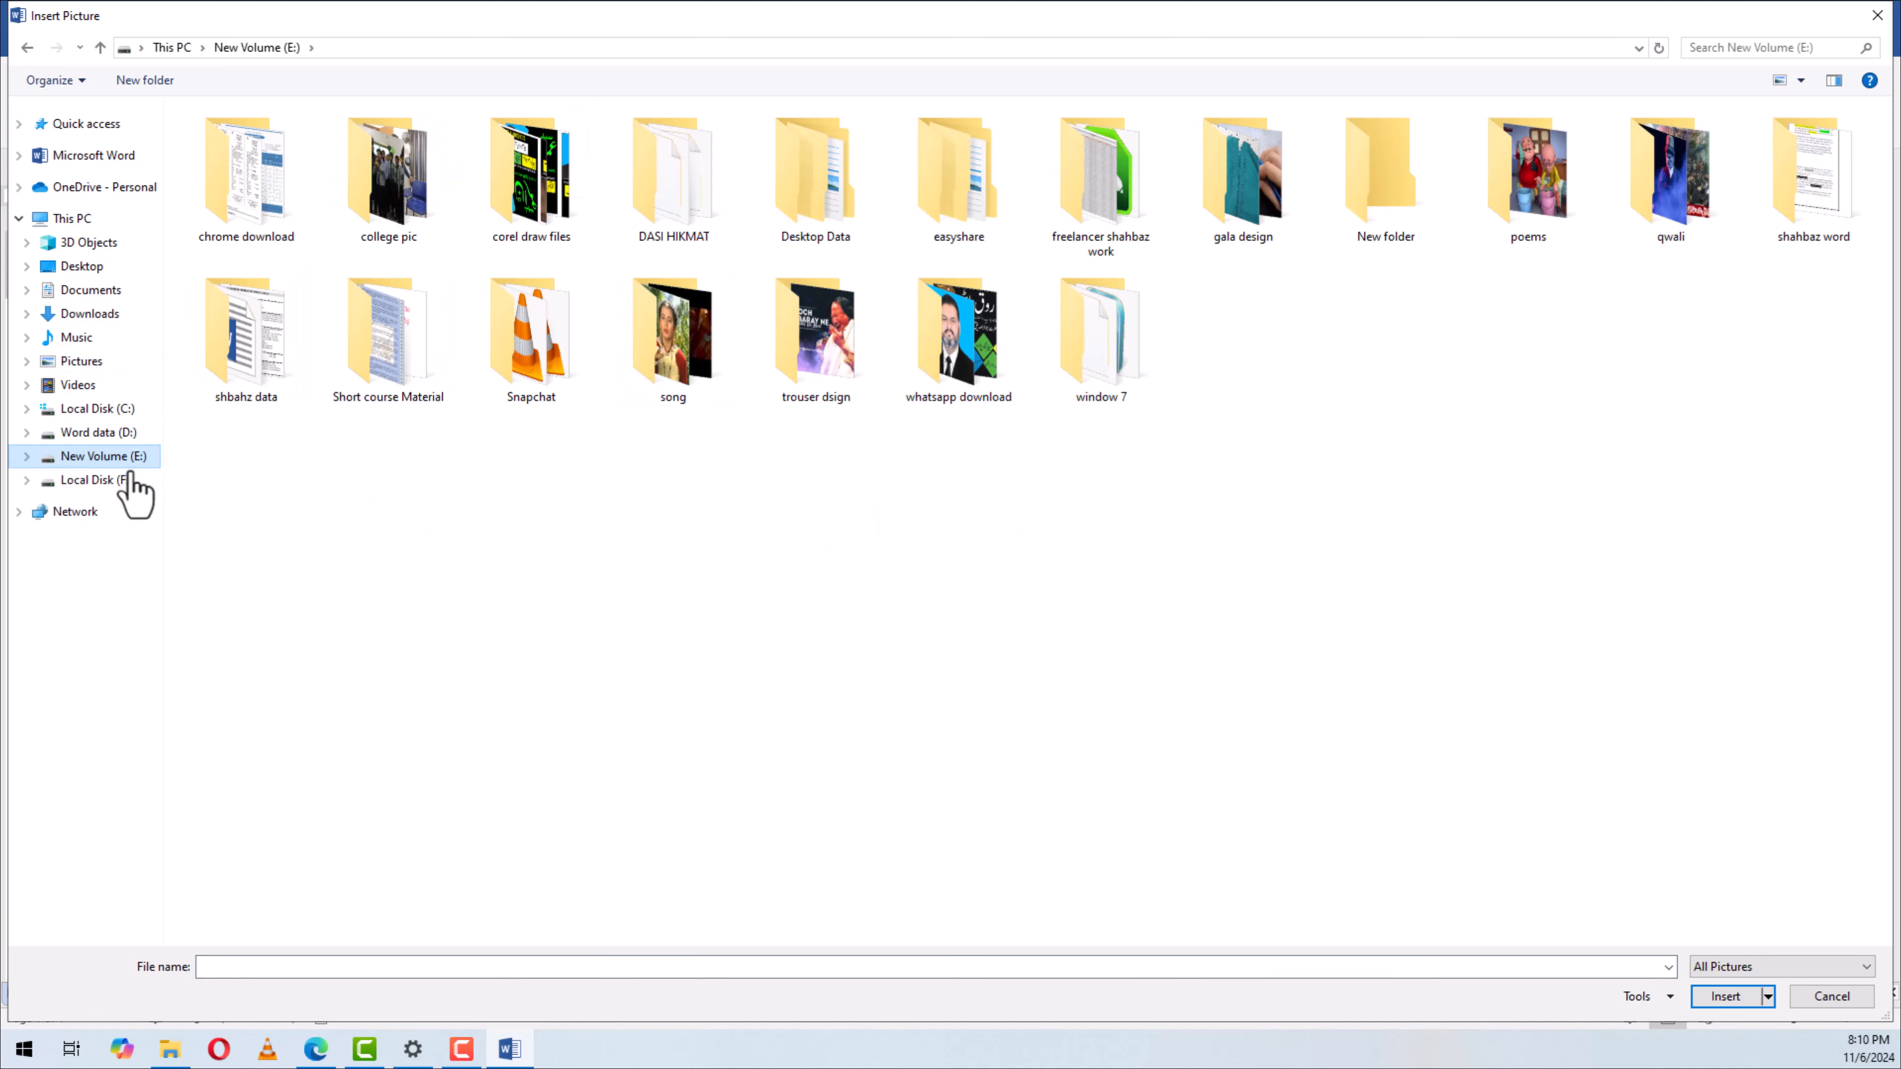
left_click(120, 483)
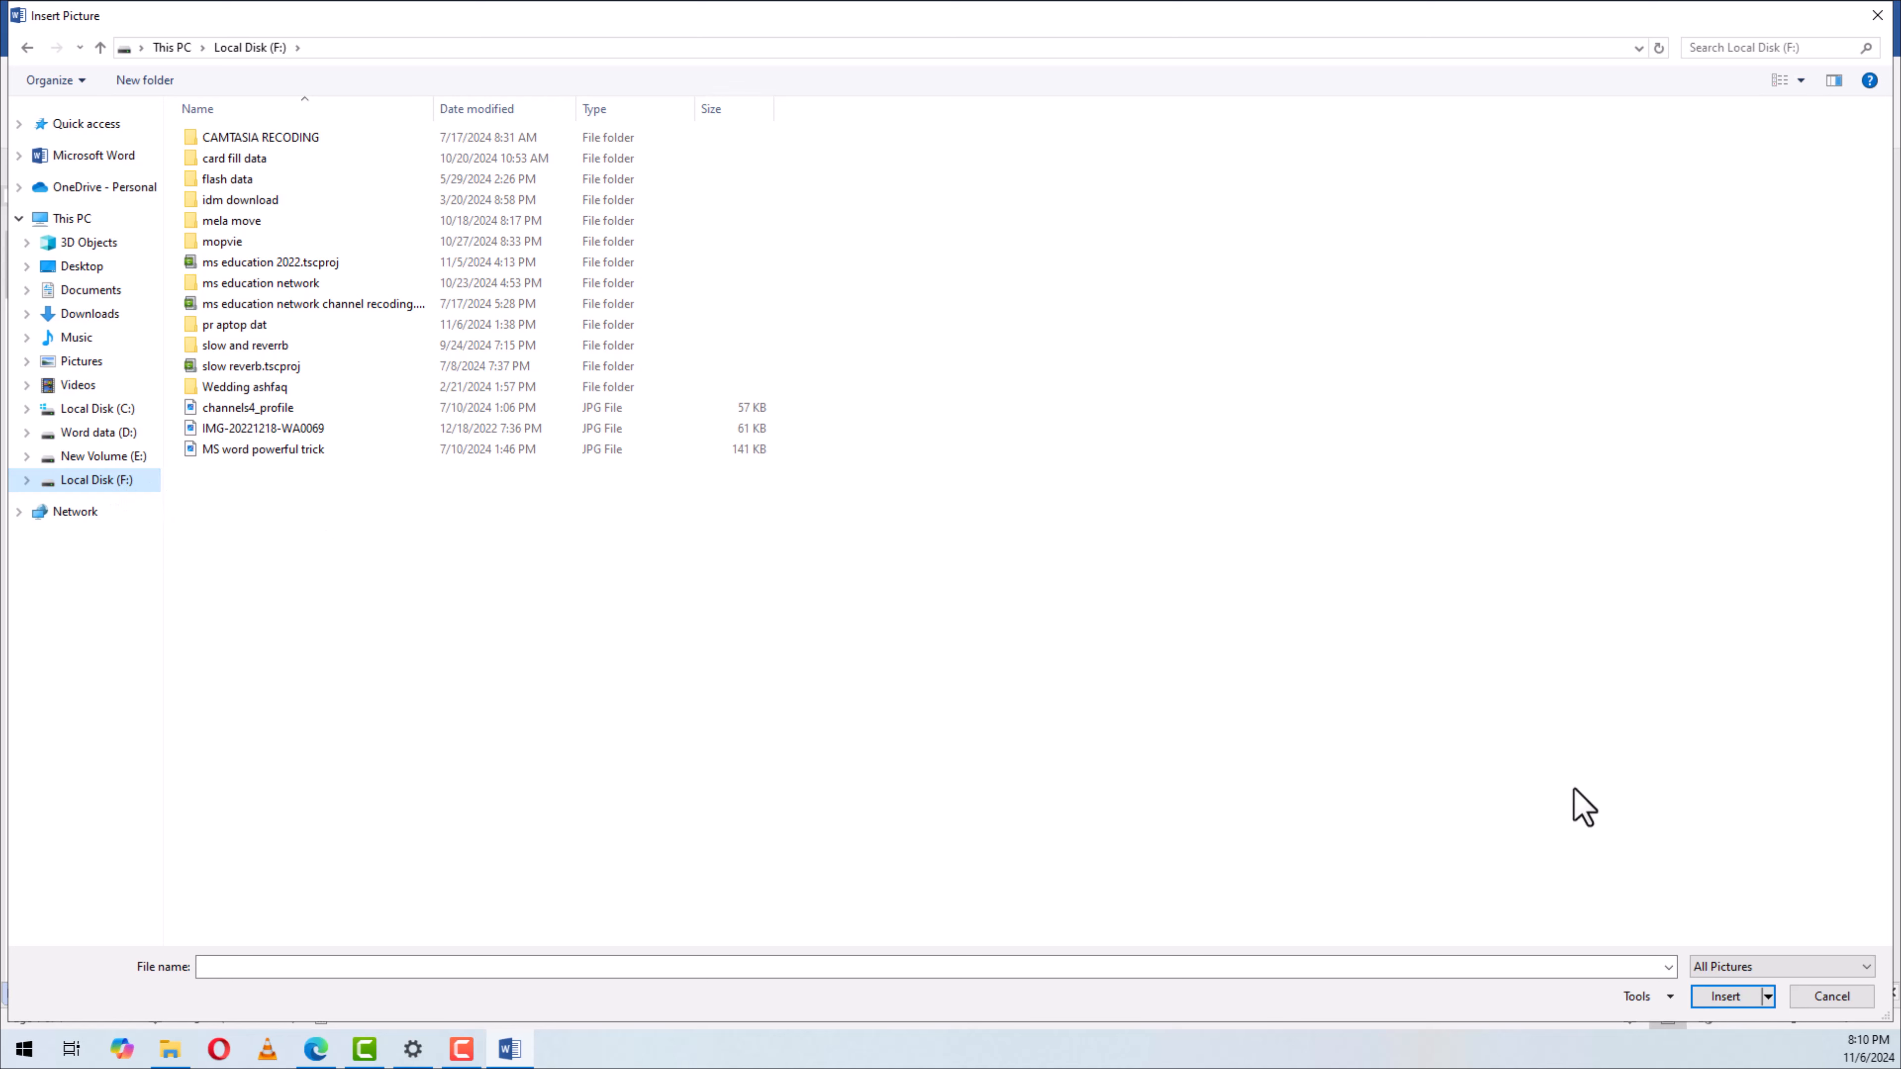
left_click(1780, 80)
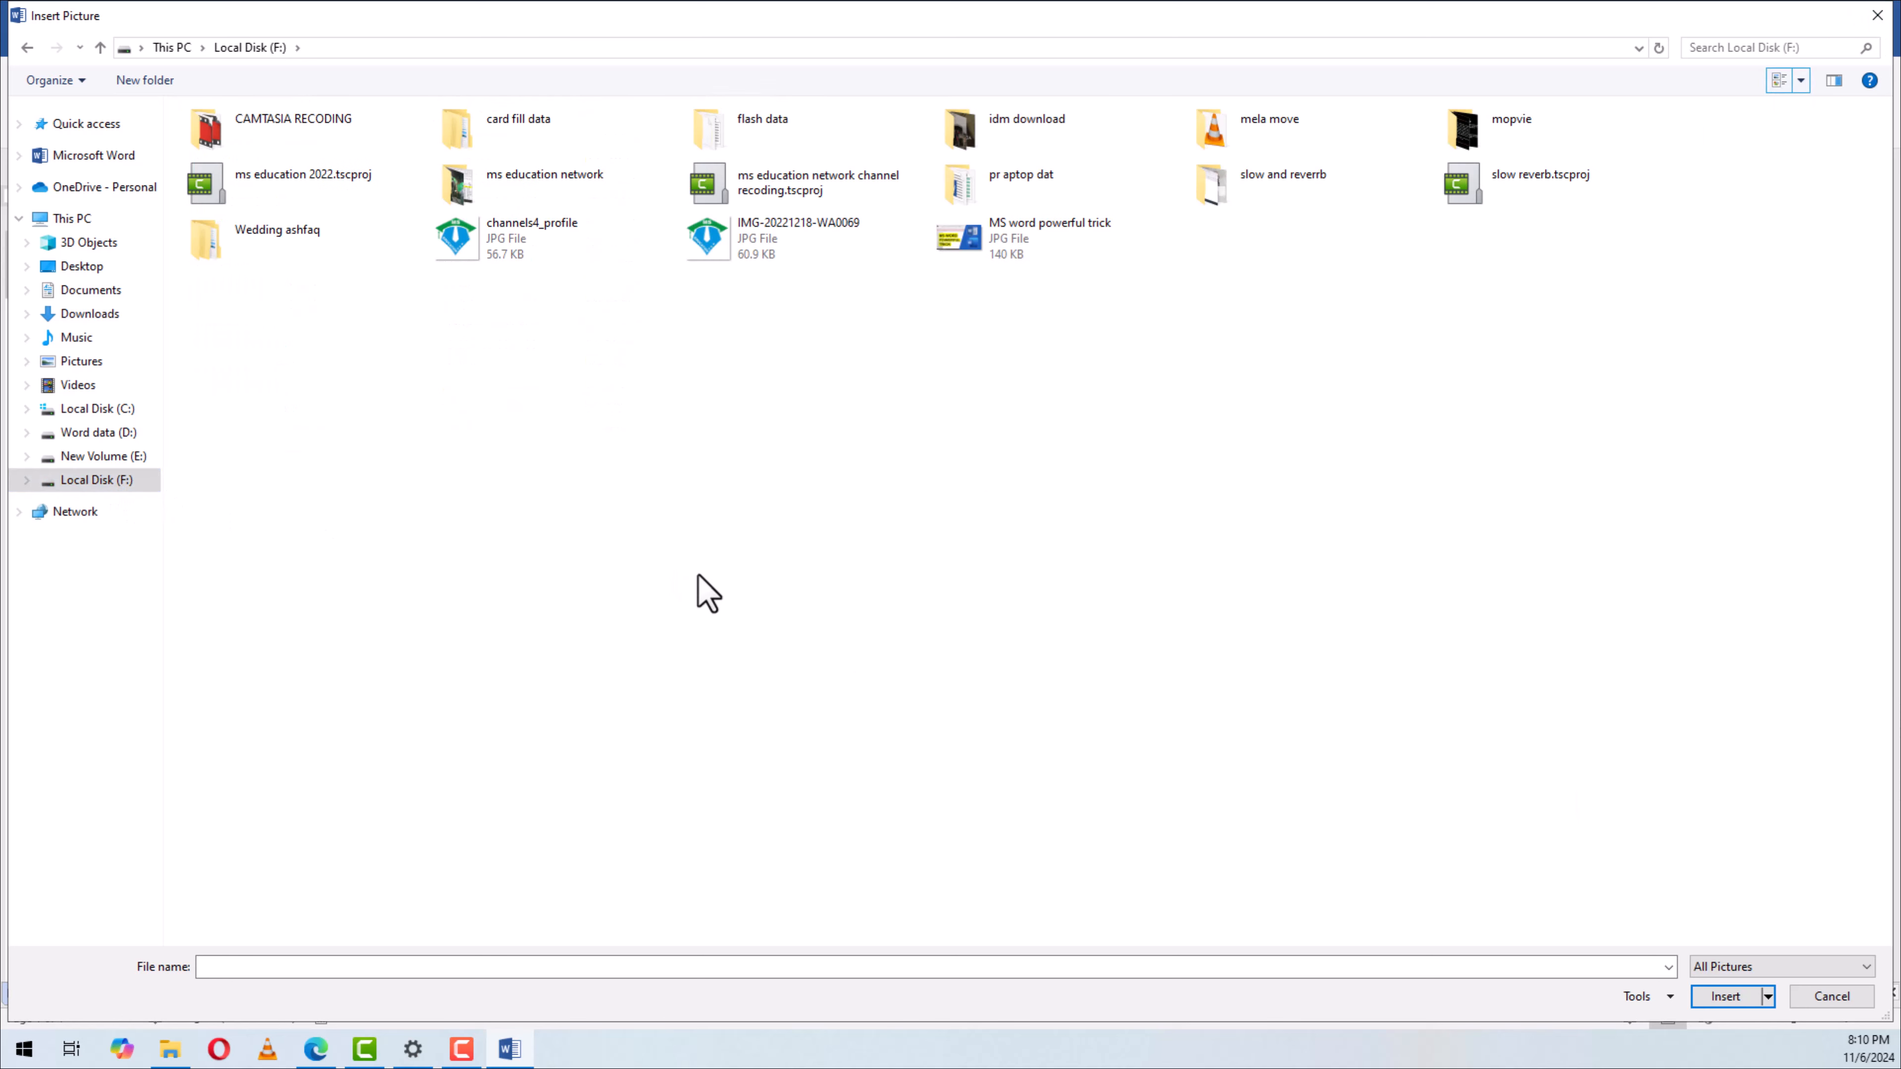
left_click(506, 269)
double_click(506, 269)
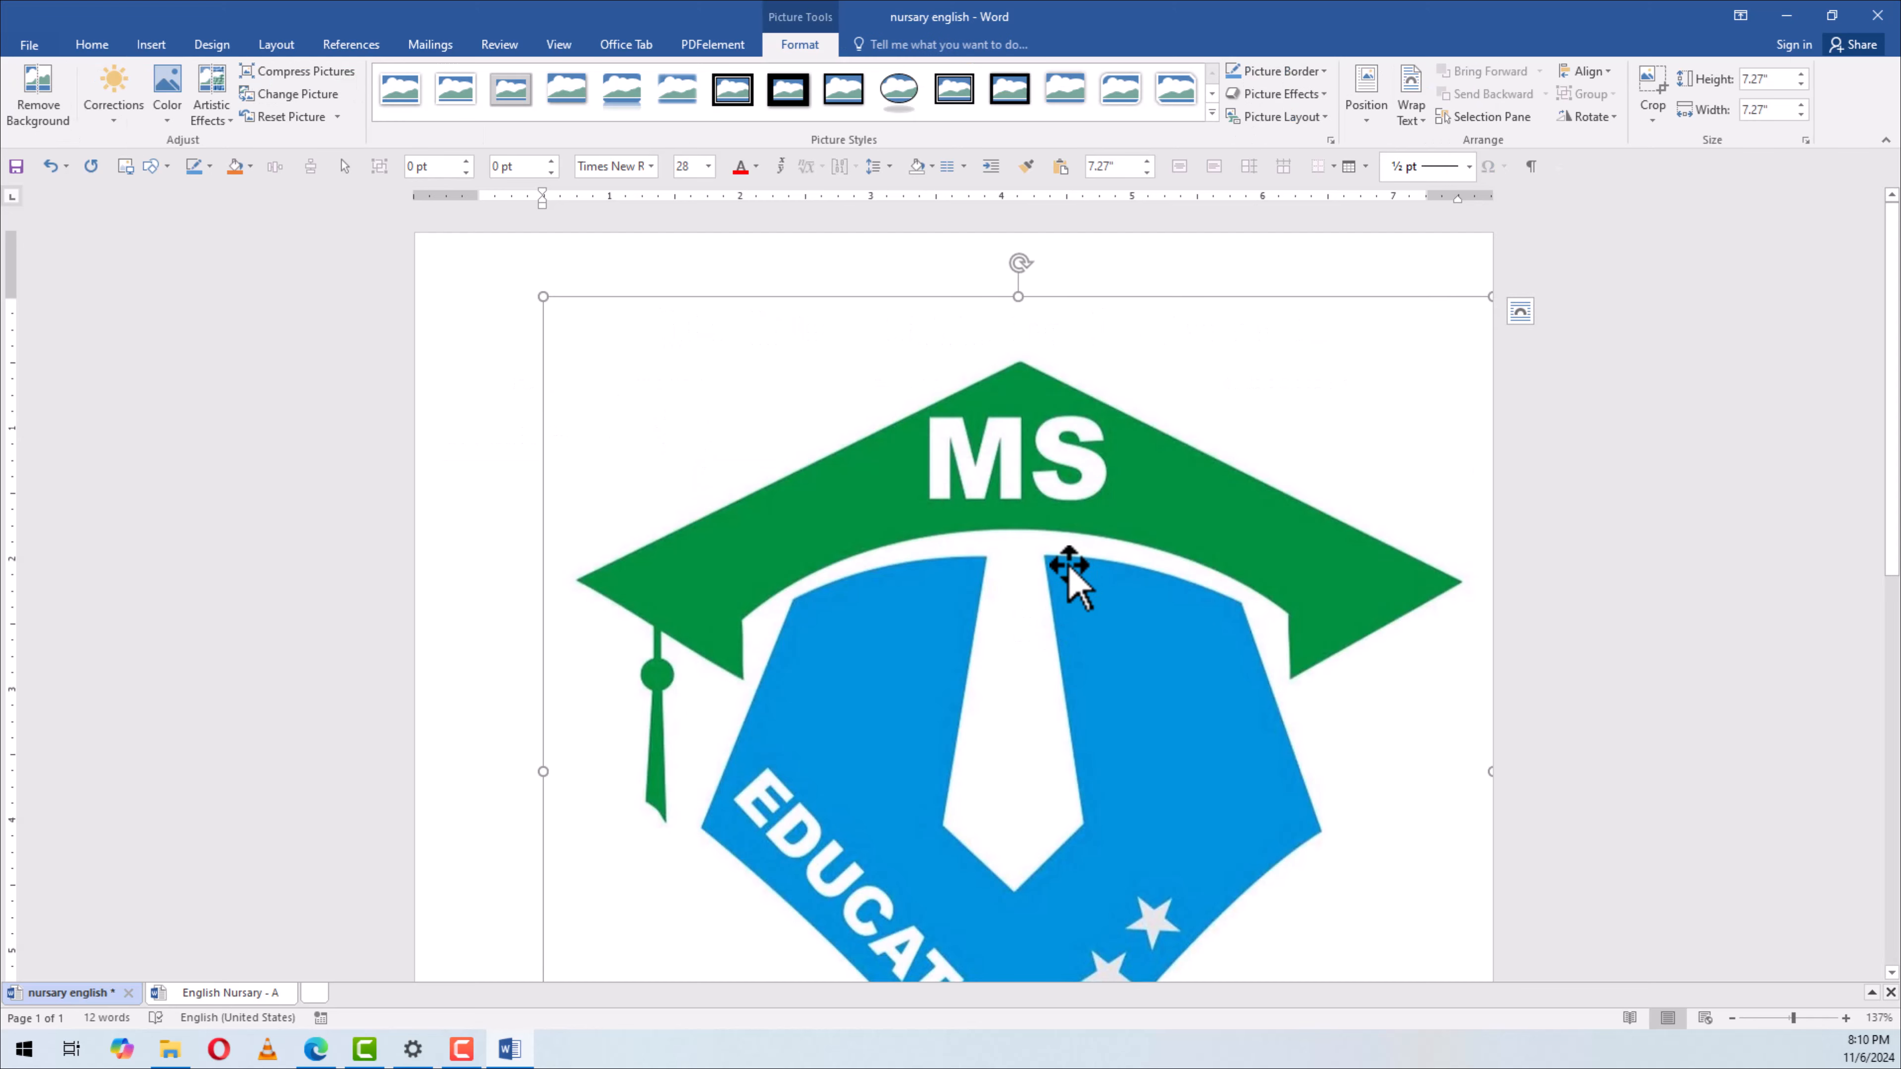
Shrink the MS Education logo and place it in front of text, above the table's SUBJECT cell beside the title
left_click_drag(665, 393, 744, 359)
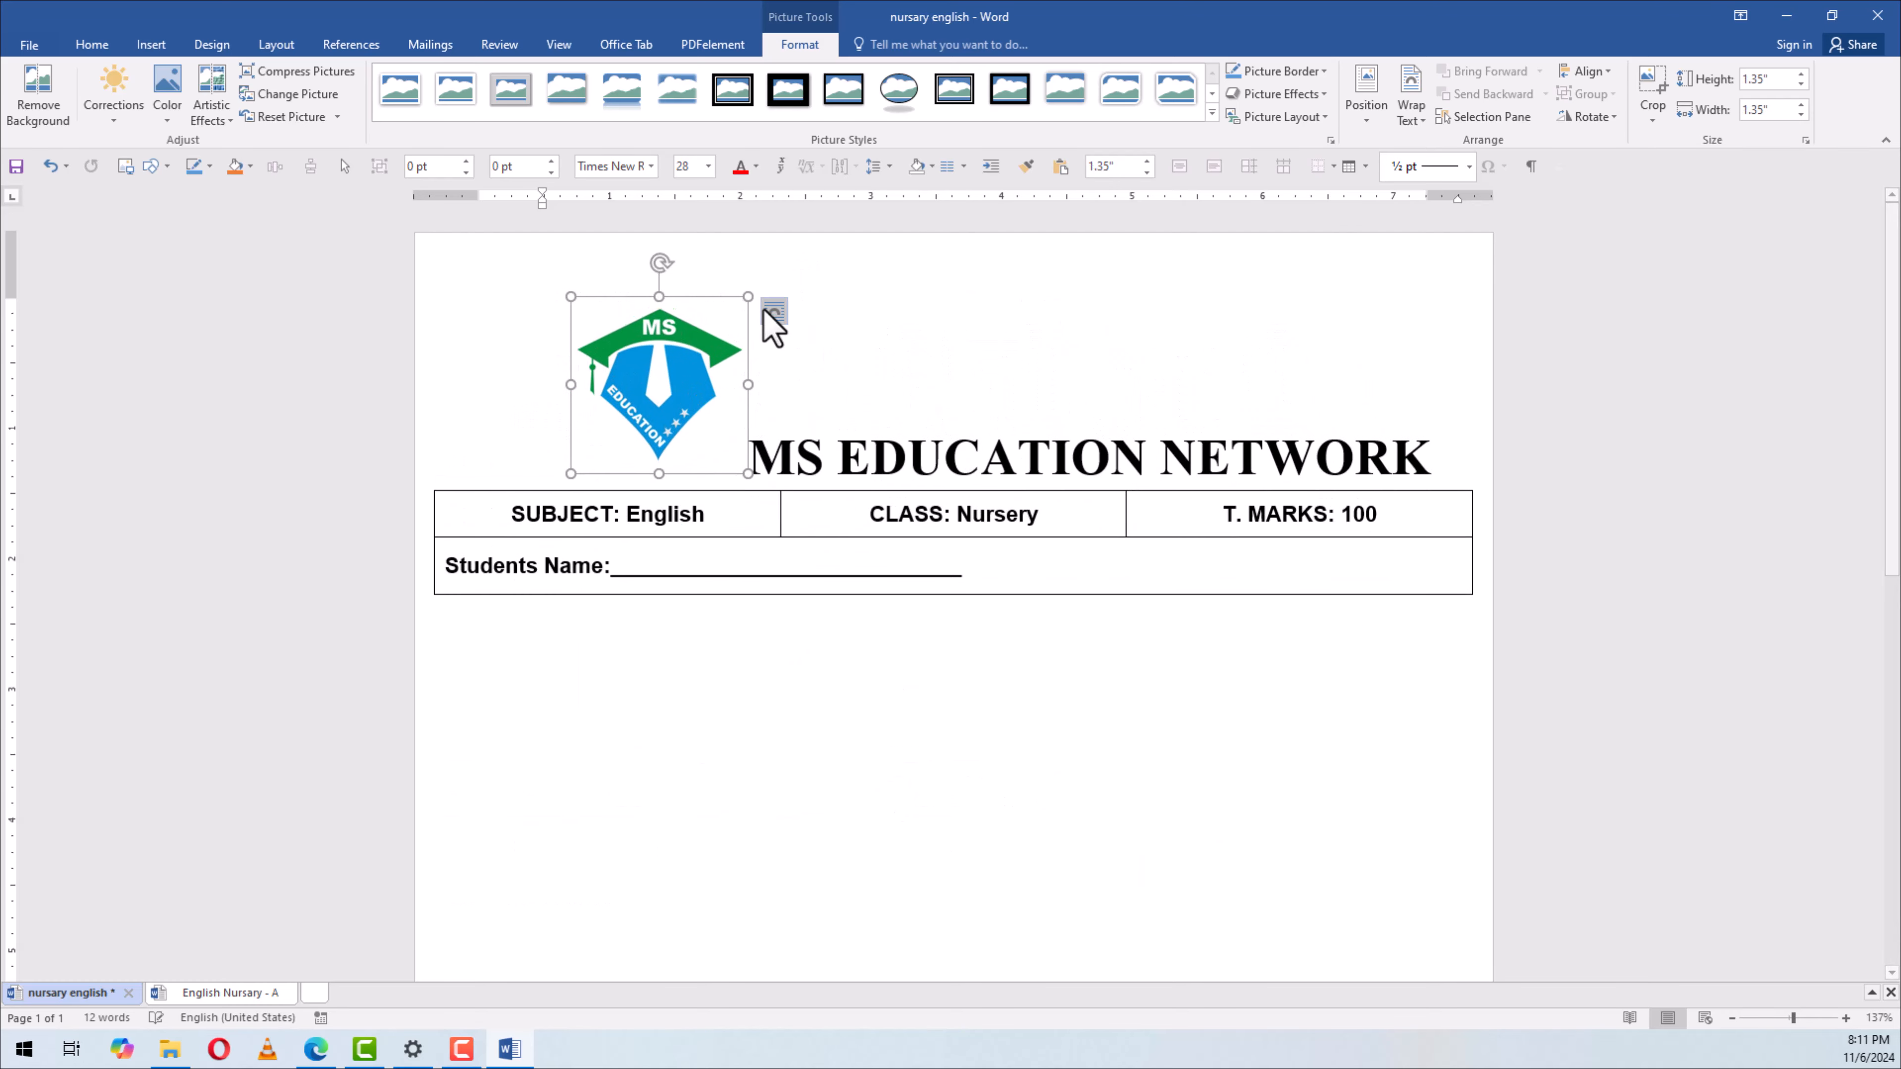
left_click(772, 311)
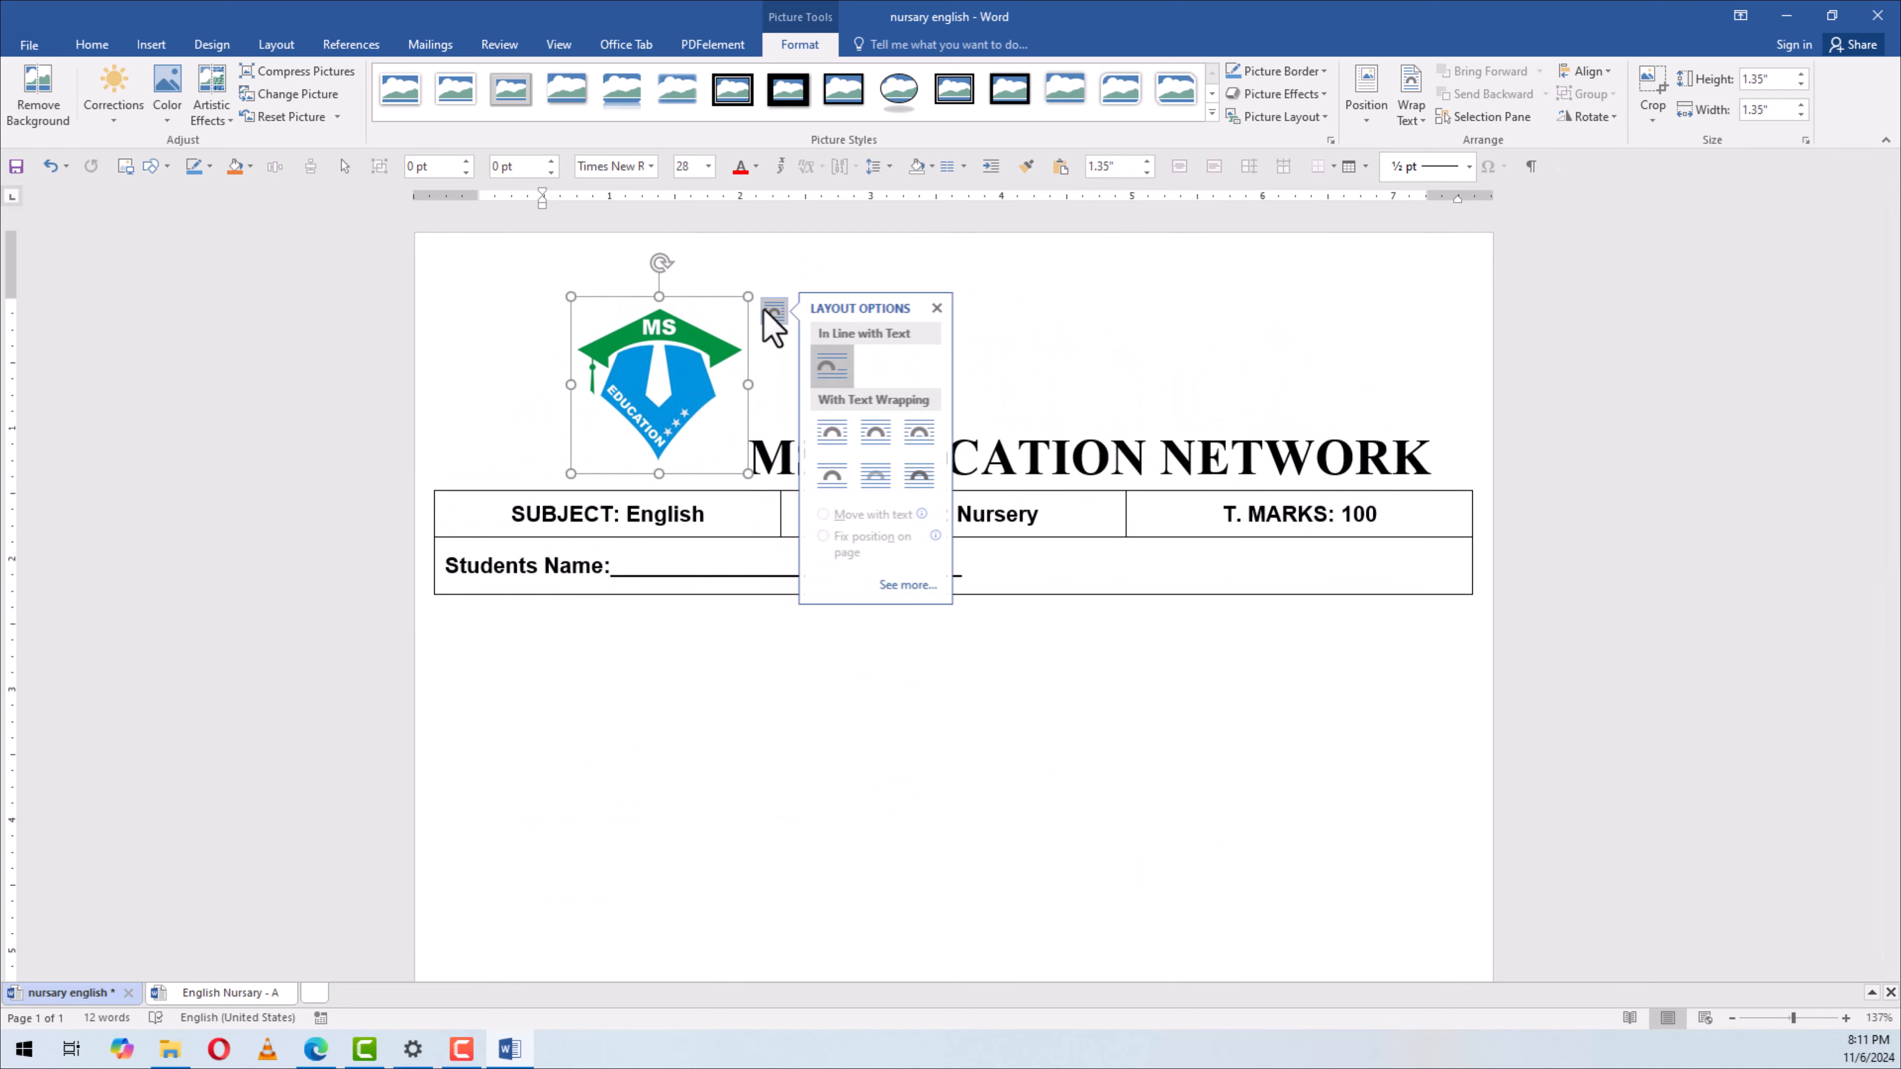
left_click(933, 483)
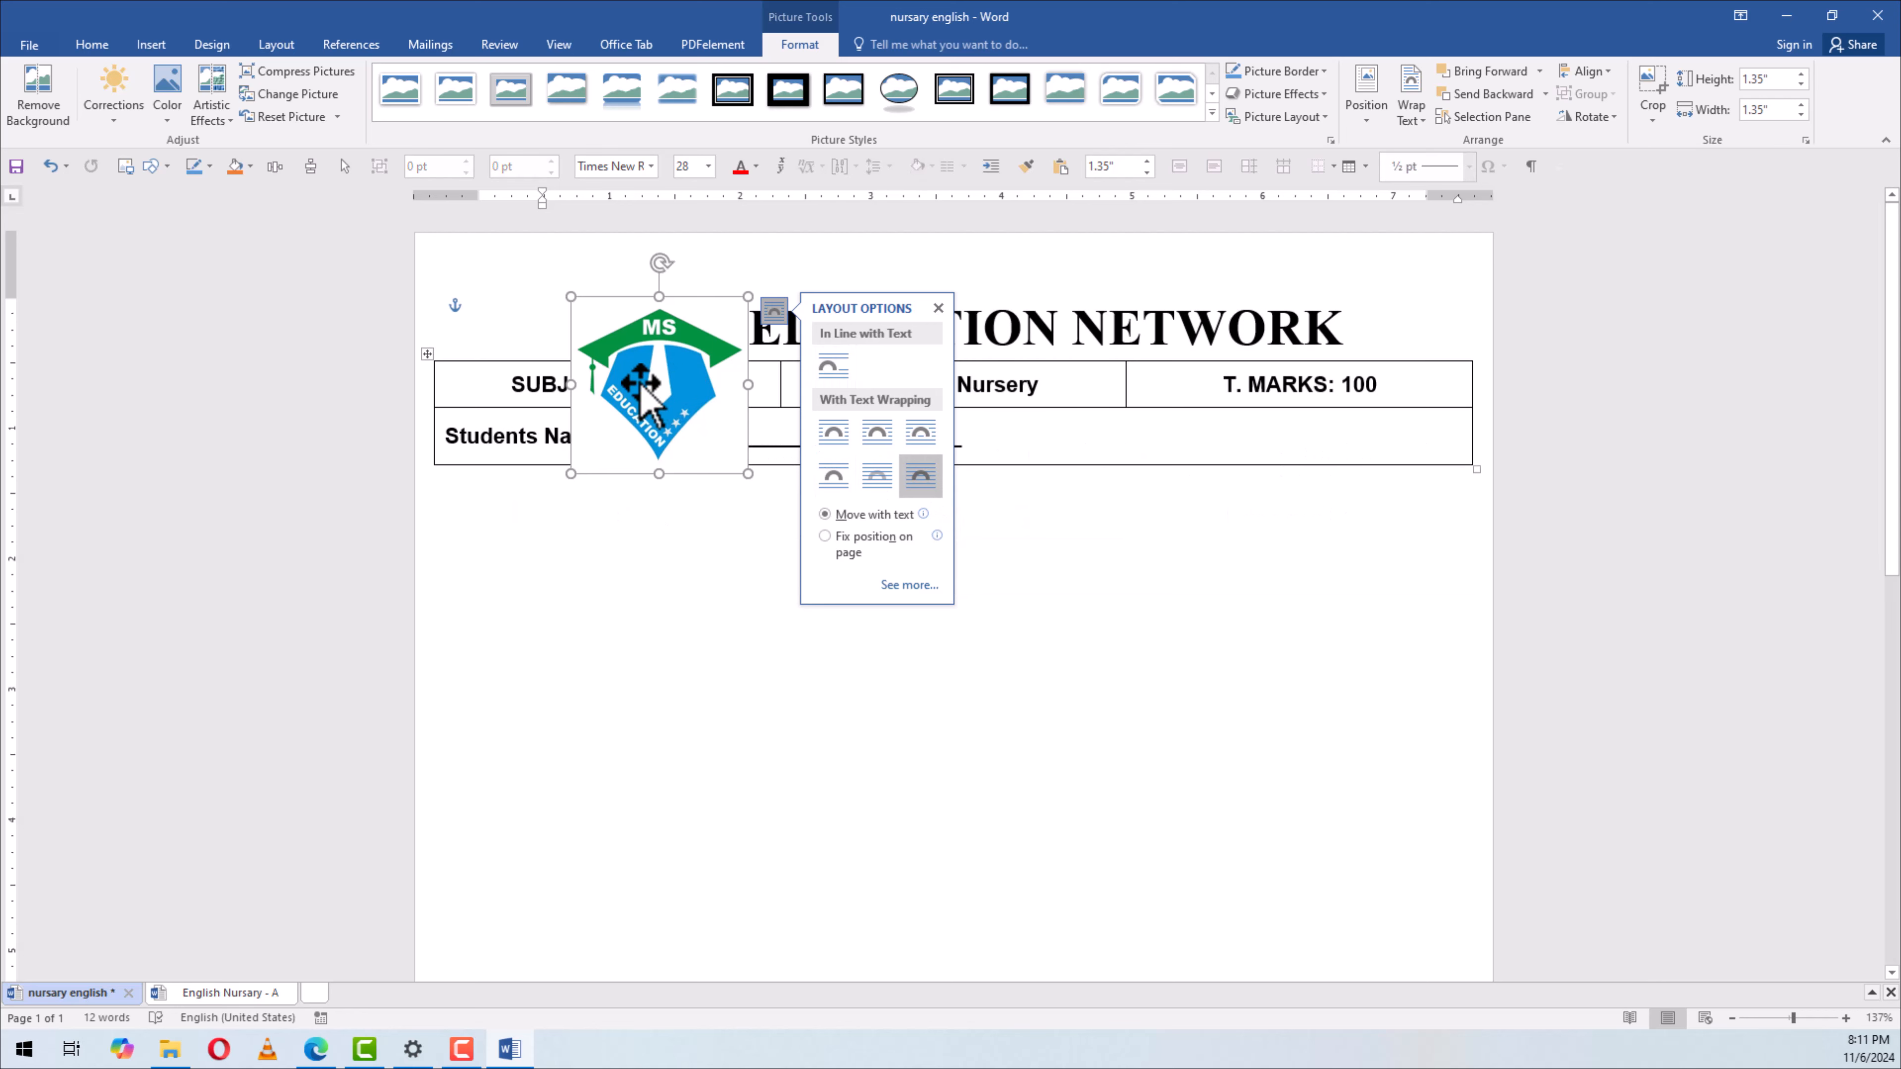
left_click_drag(741, 466, 548, 339)
left_click(747, 494)
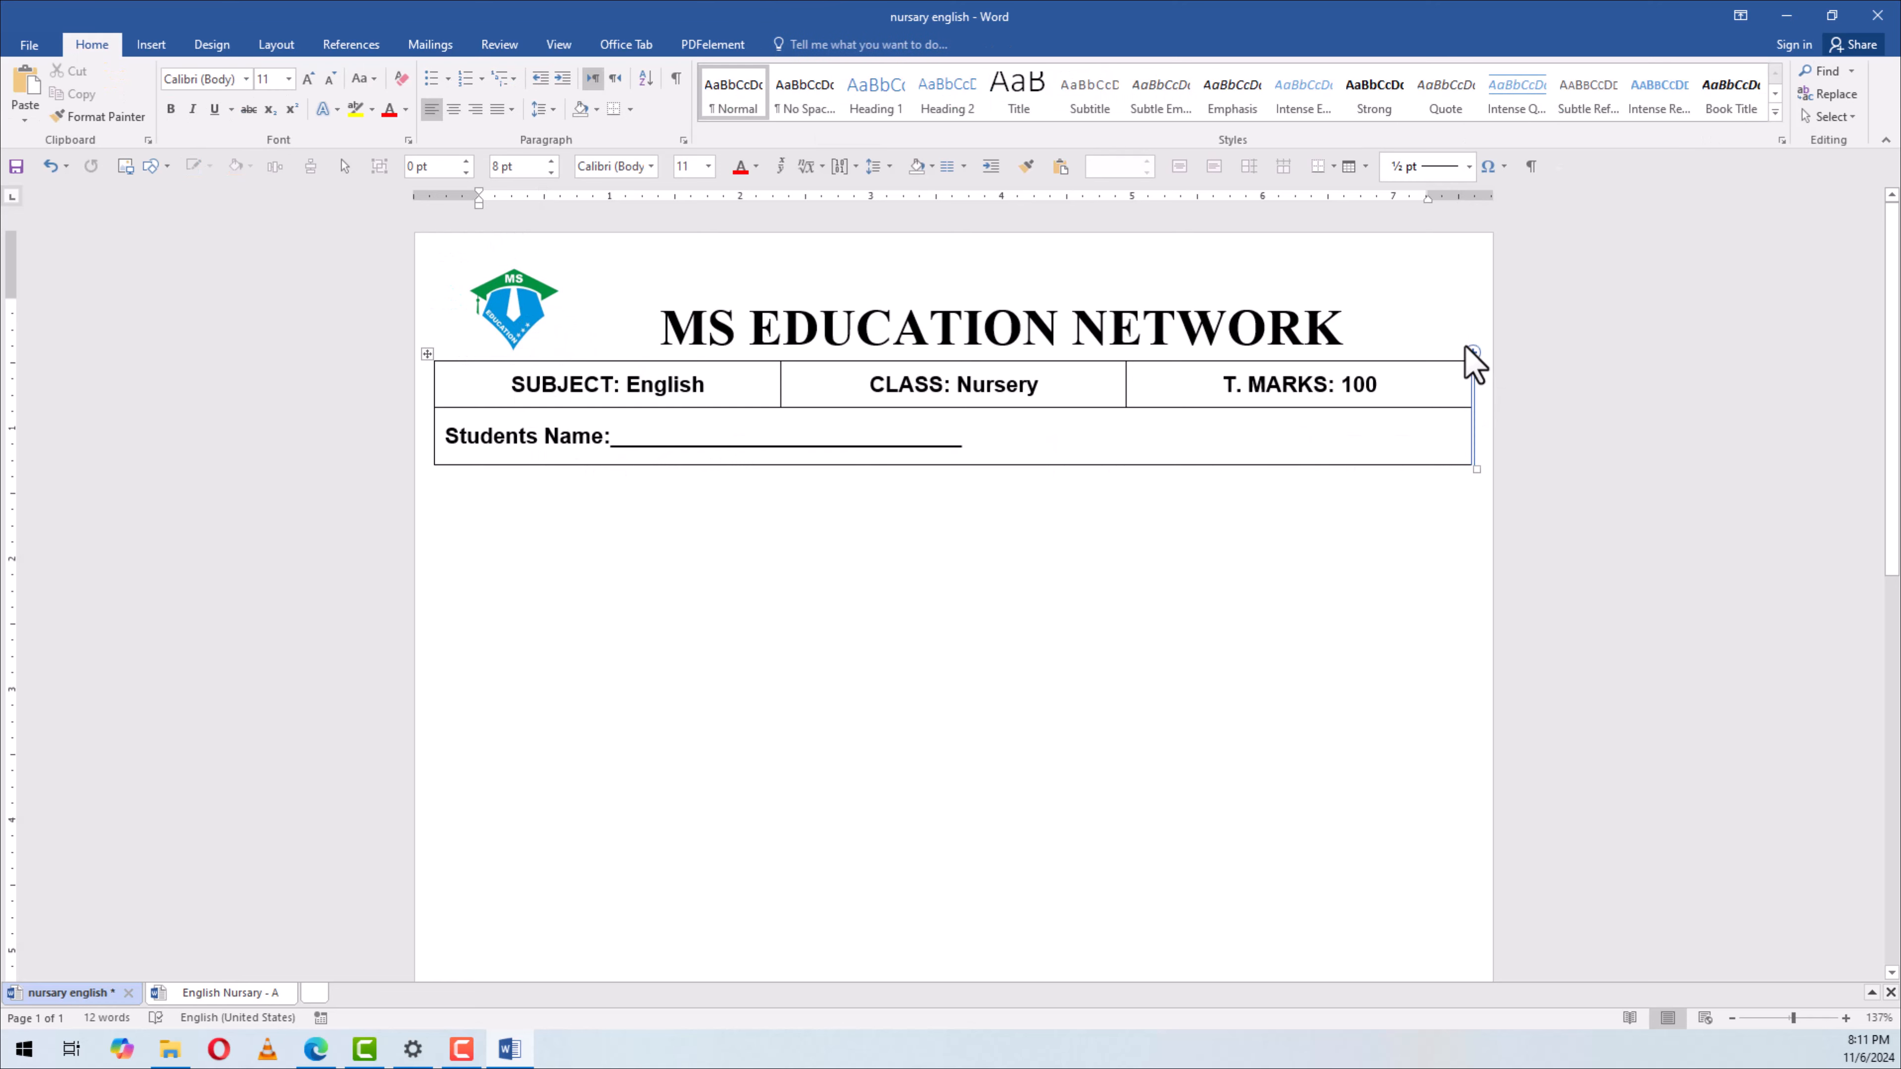
Narrow the header table slightly by resizing it from its lower right corner
left_click(1488, 409)
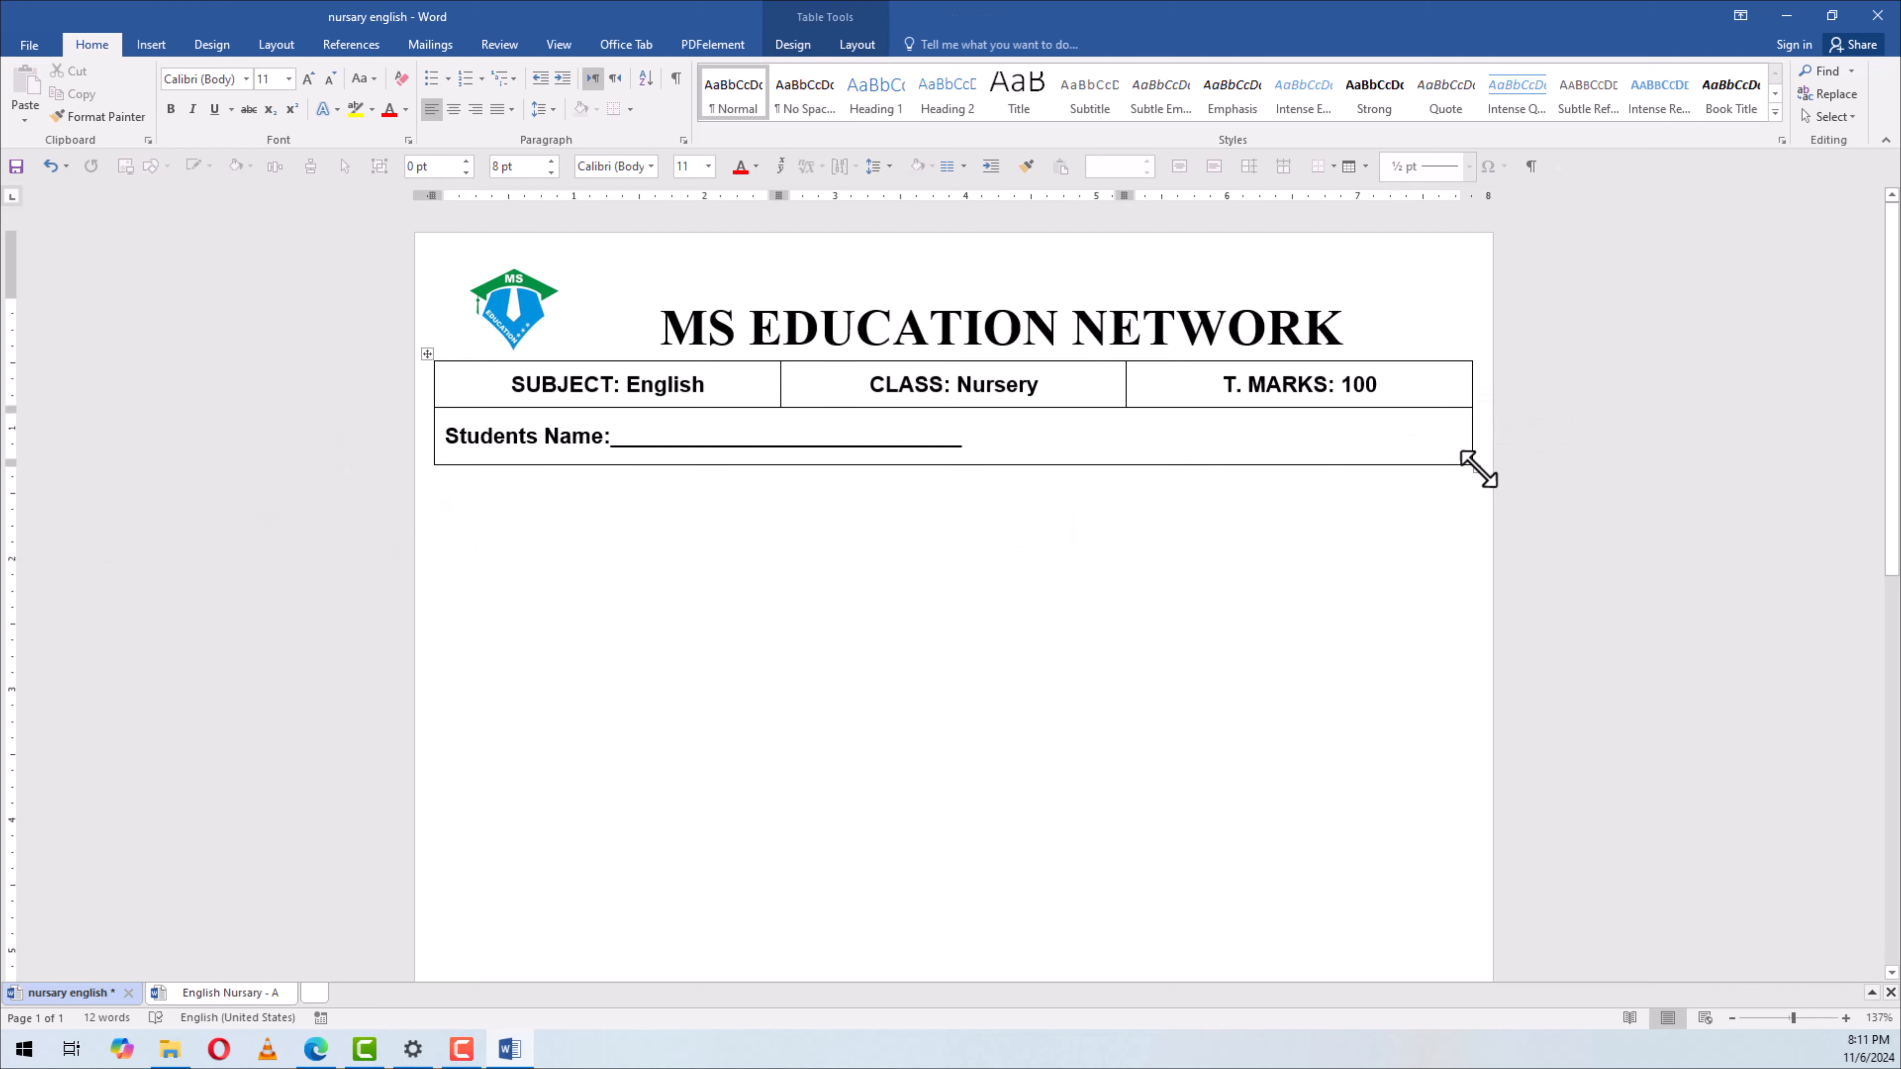
left_click_drag(1467, 468, 1433, 470)
left_click(595, 522)
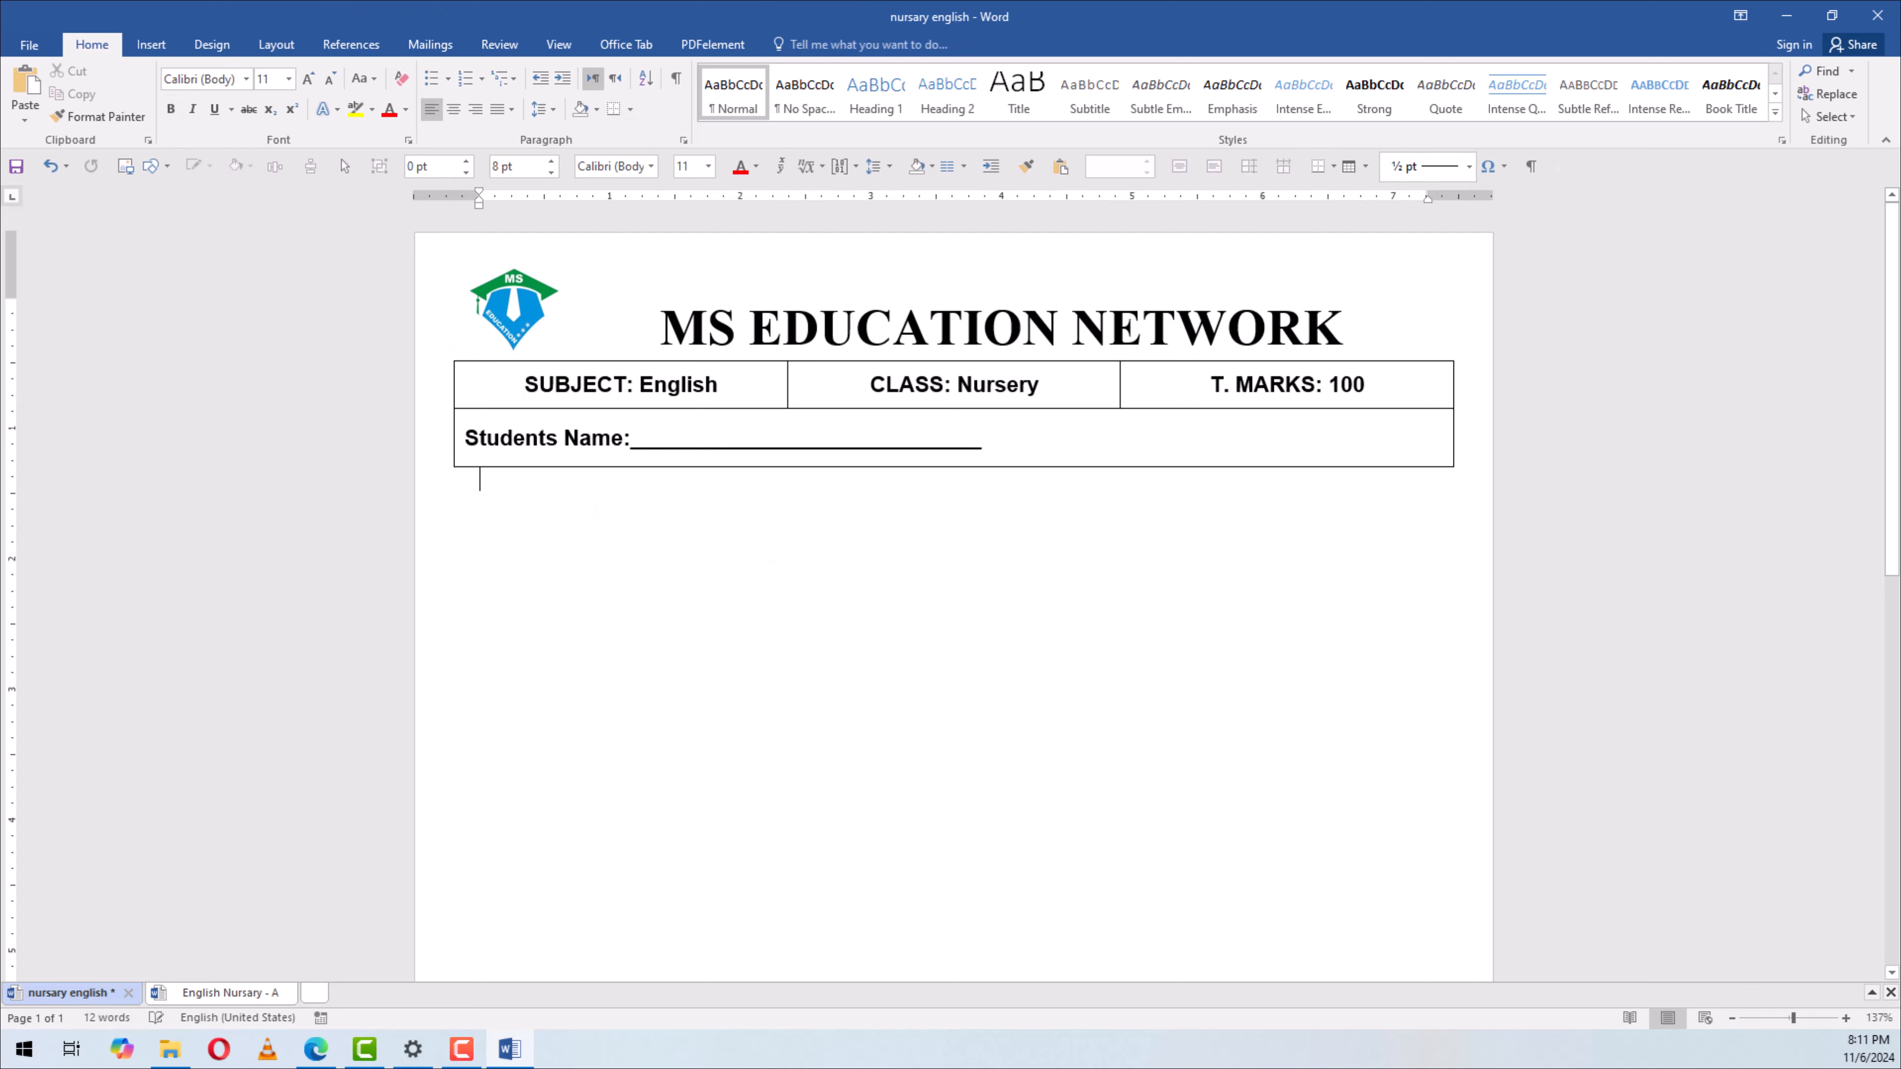
Consult the handwritten PDF and enter "Q No.1 Write down the Alphabets Aa to Jj" below the header table, with a tab and 10 marks
left_click(316, 1050)
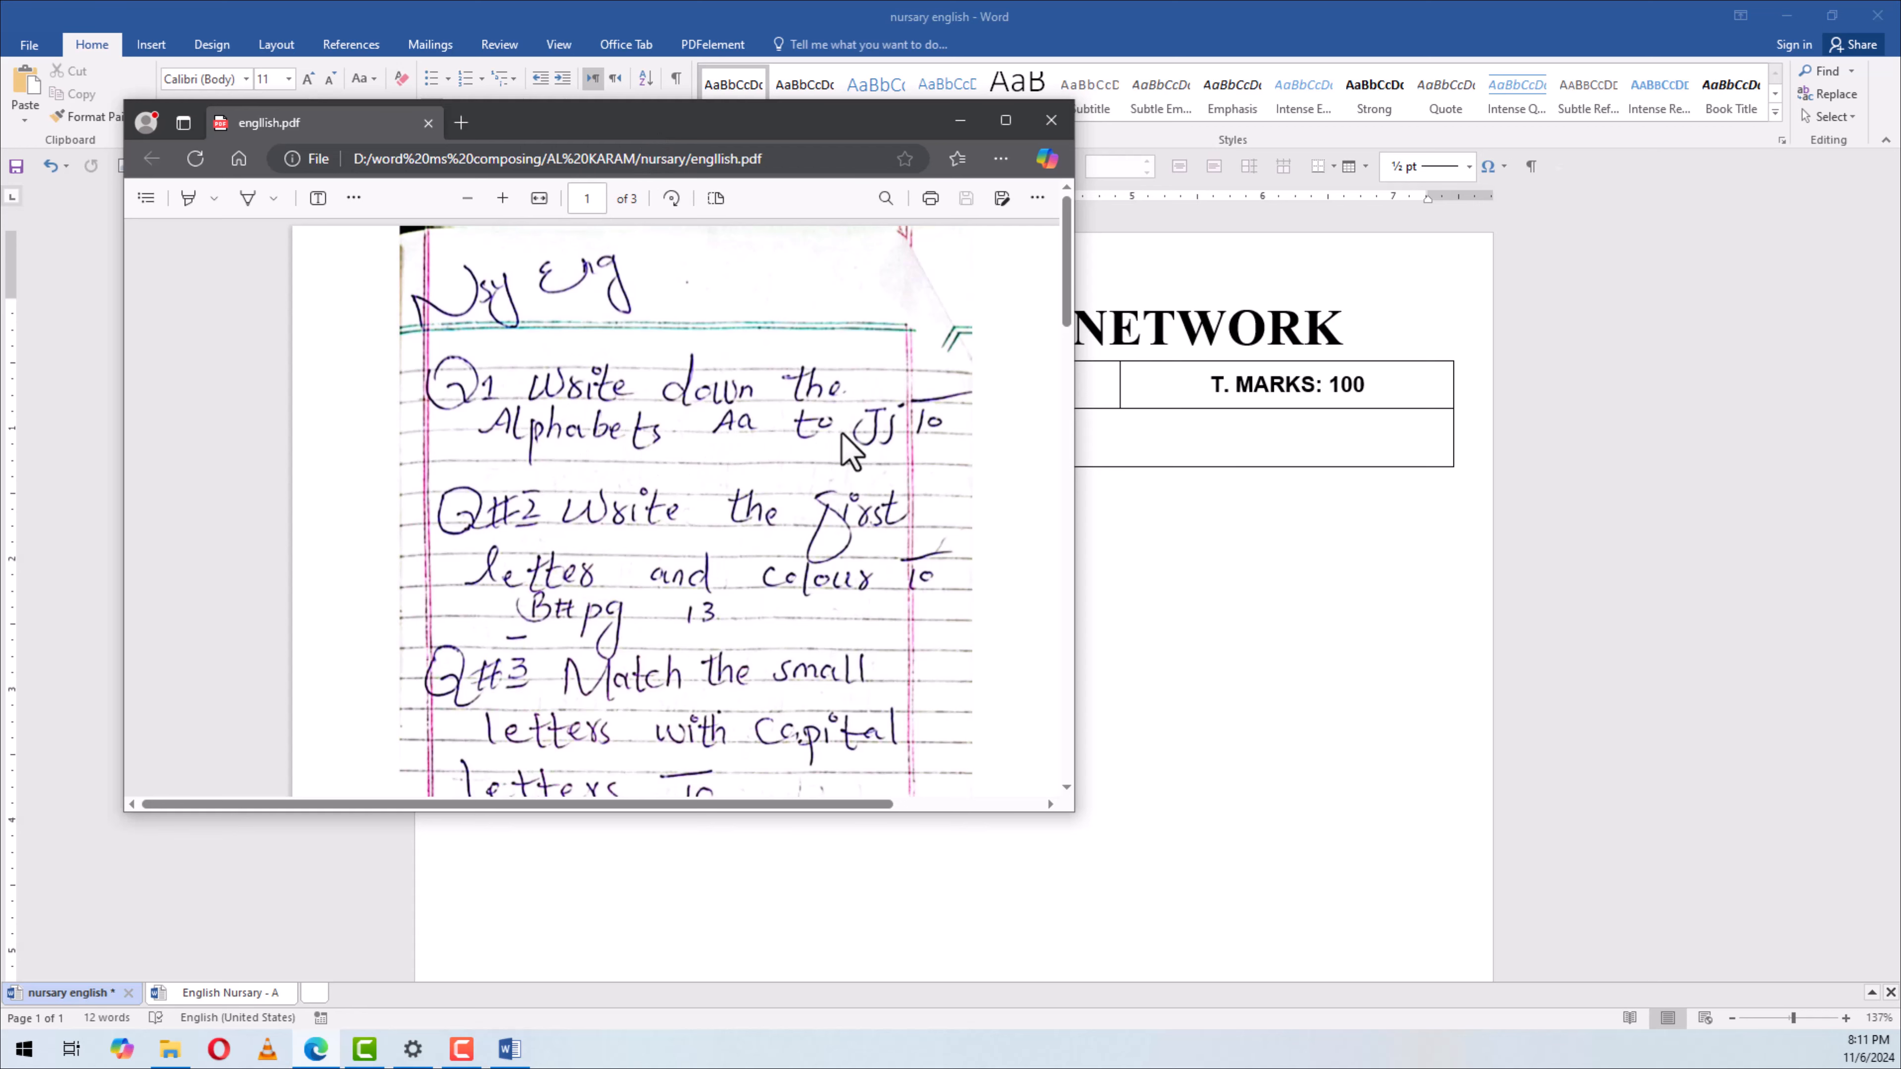
left_click_drag(776, 116, 1311, 1033)
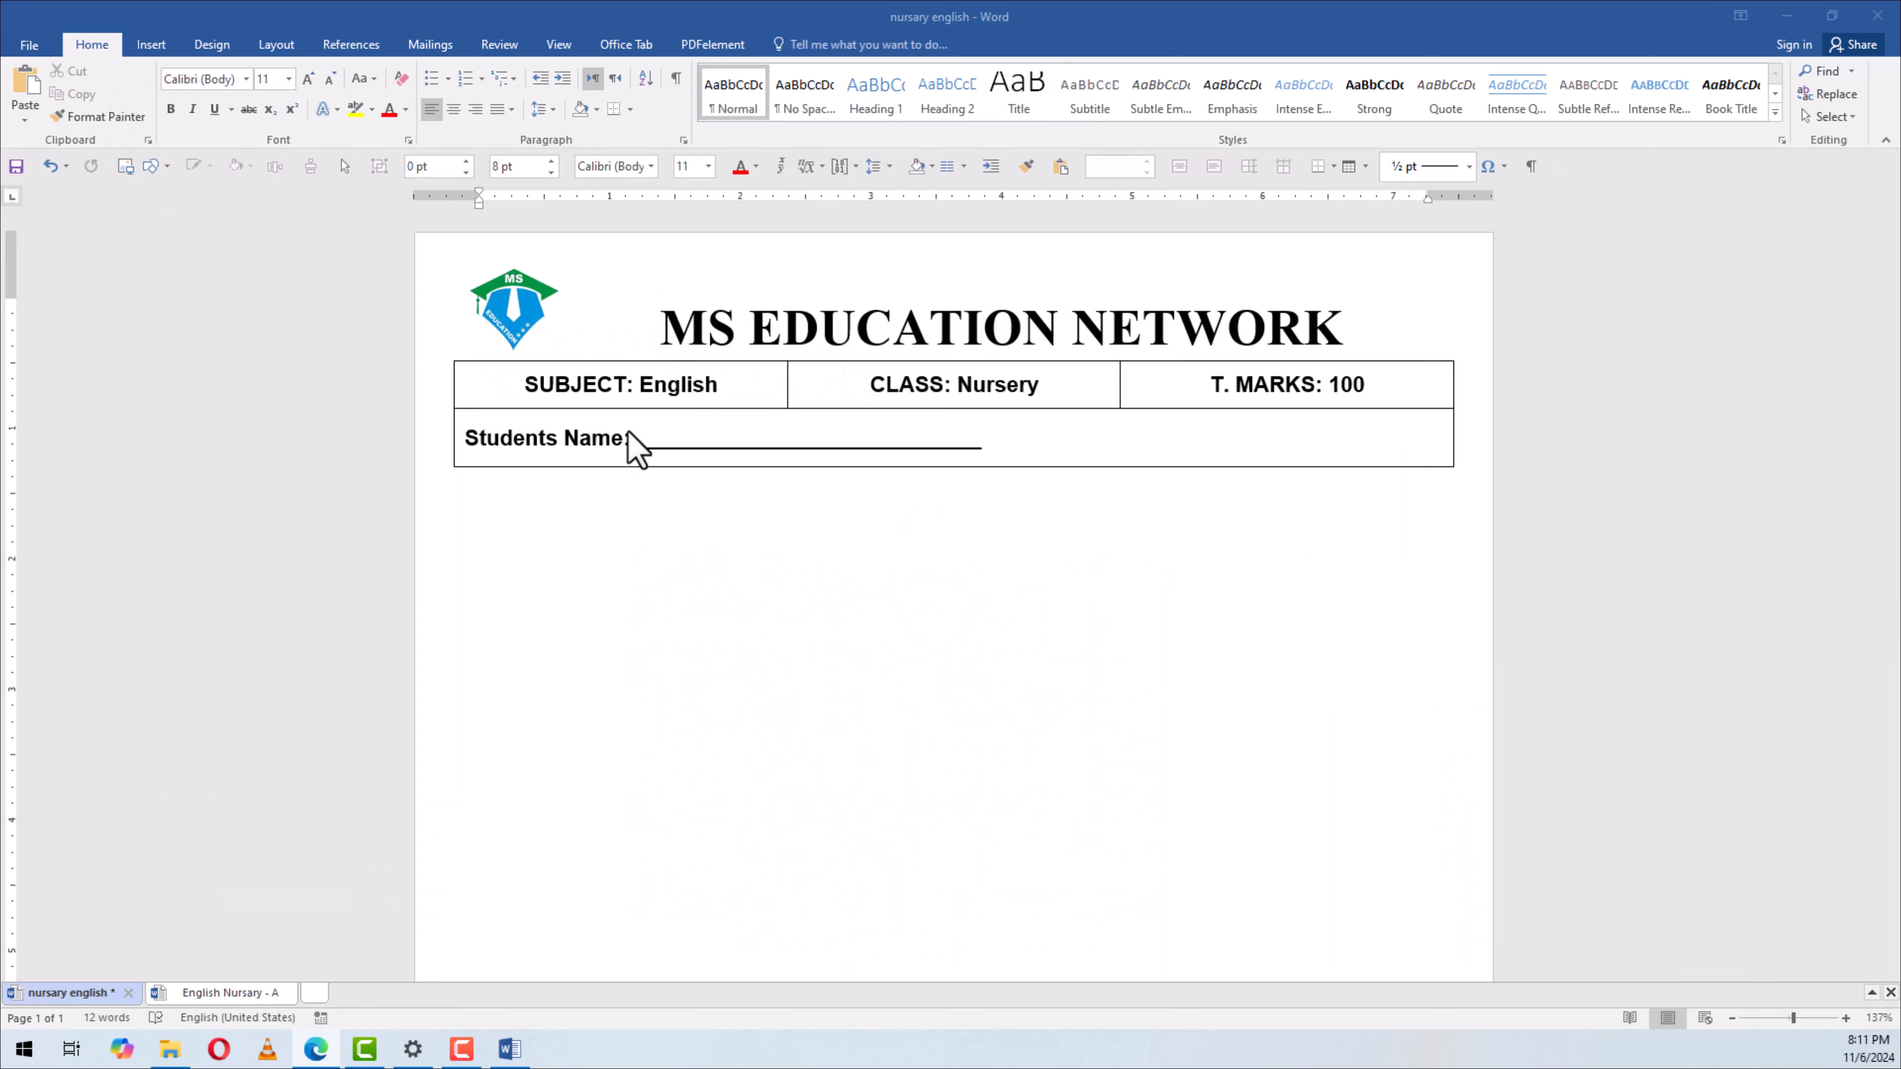
left_click(479, 476)
scroll(479, 477, "up", 3)
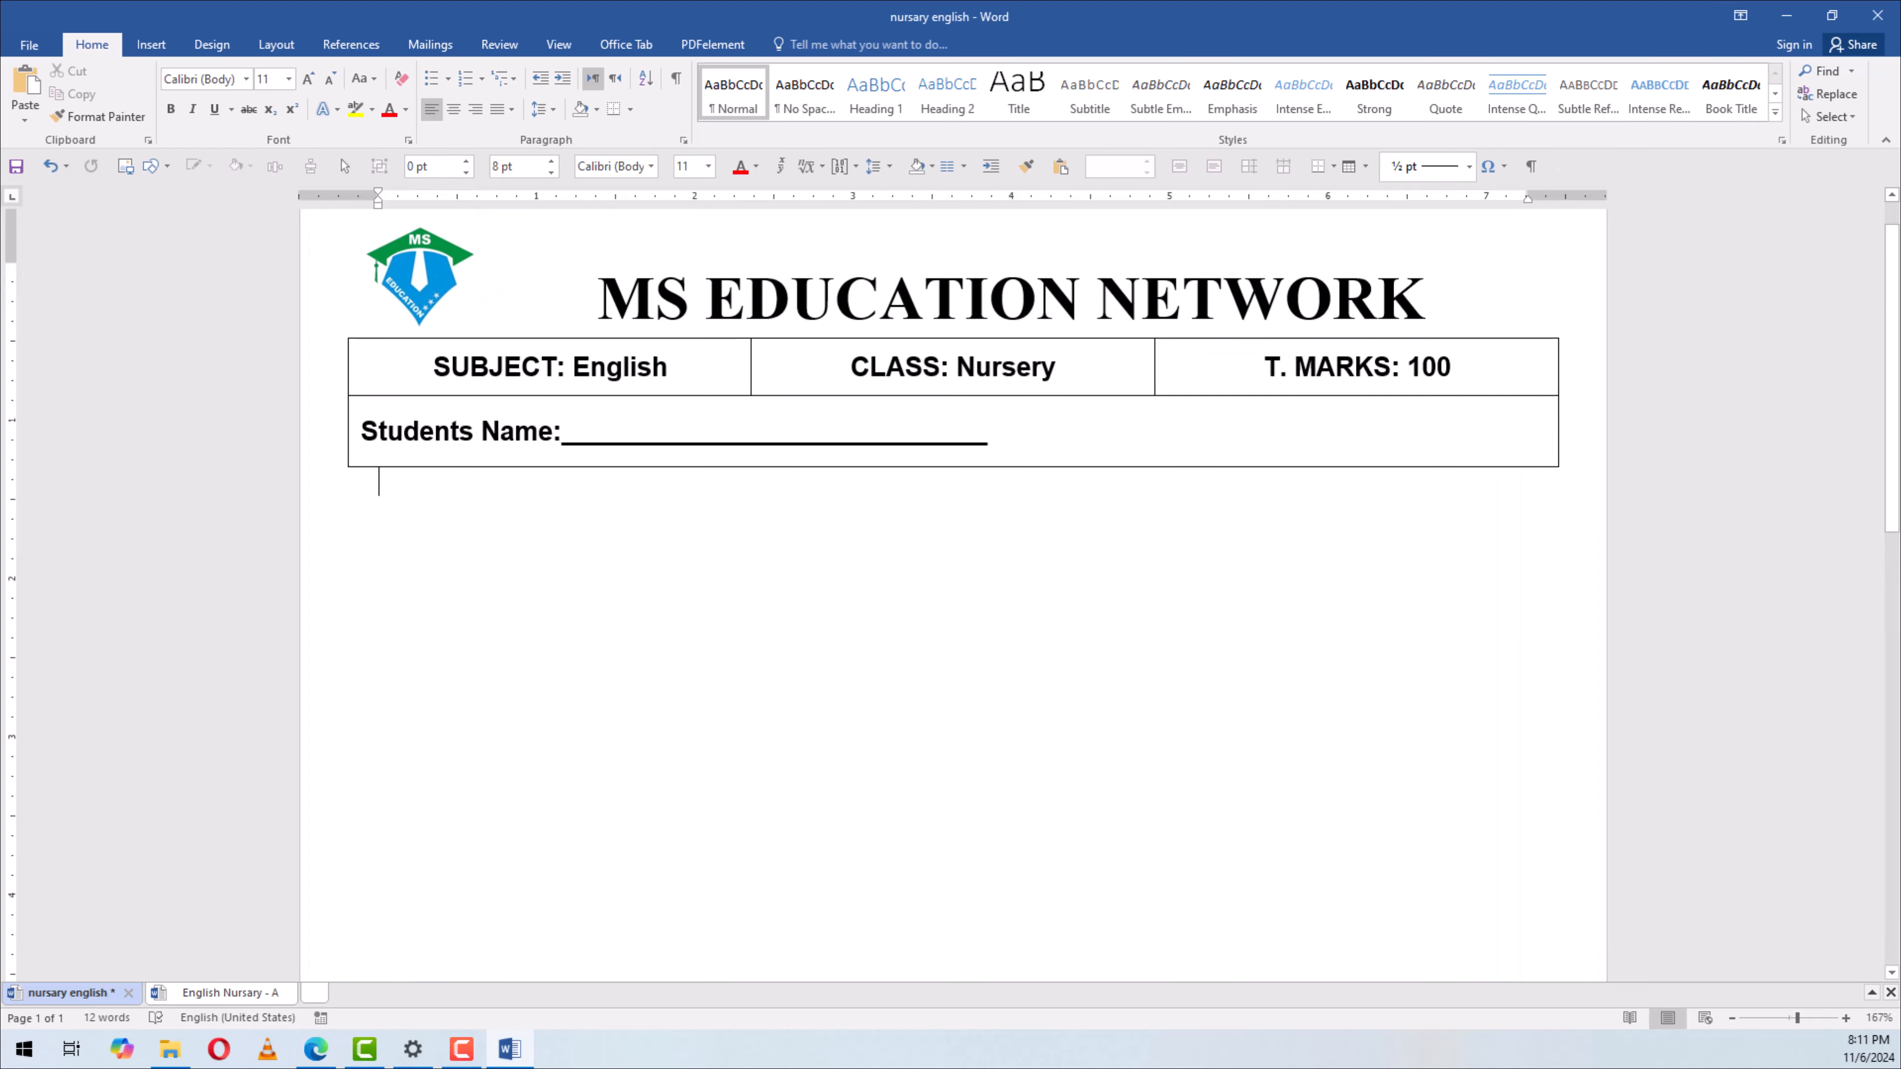
type("Q No.1 Write down the Alphabets Aa to Jj")
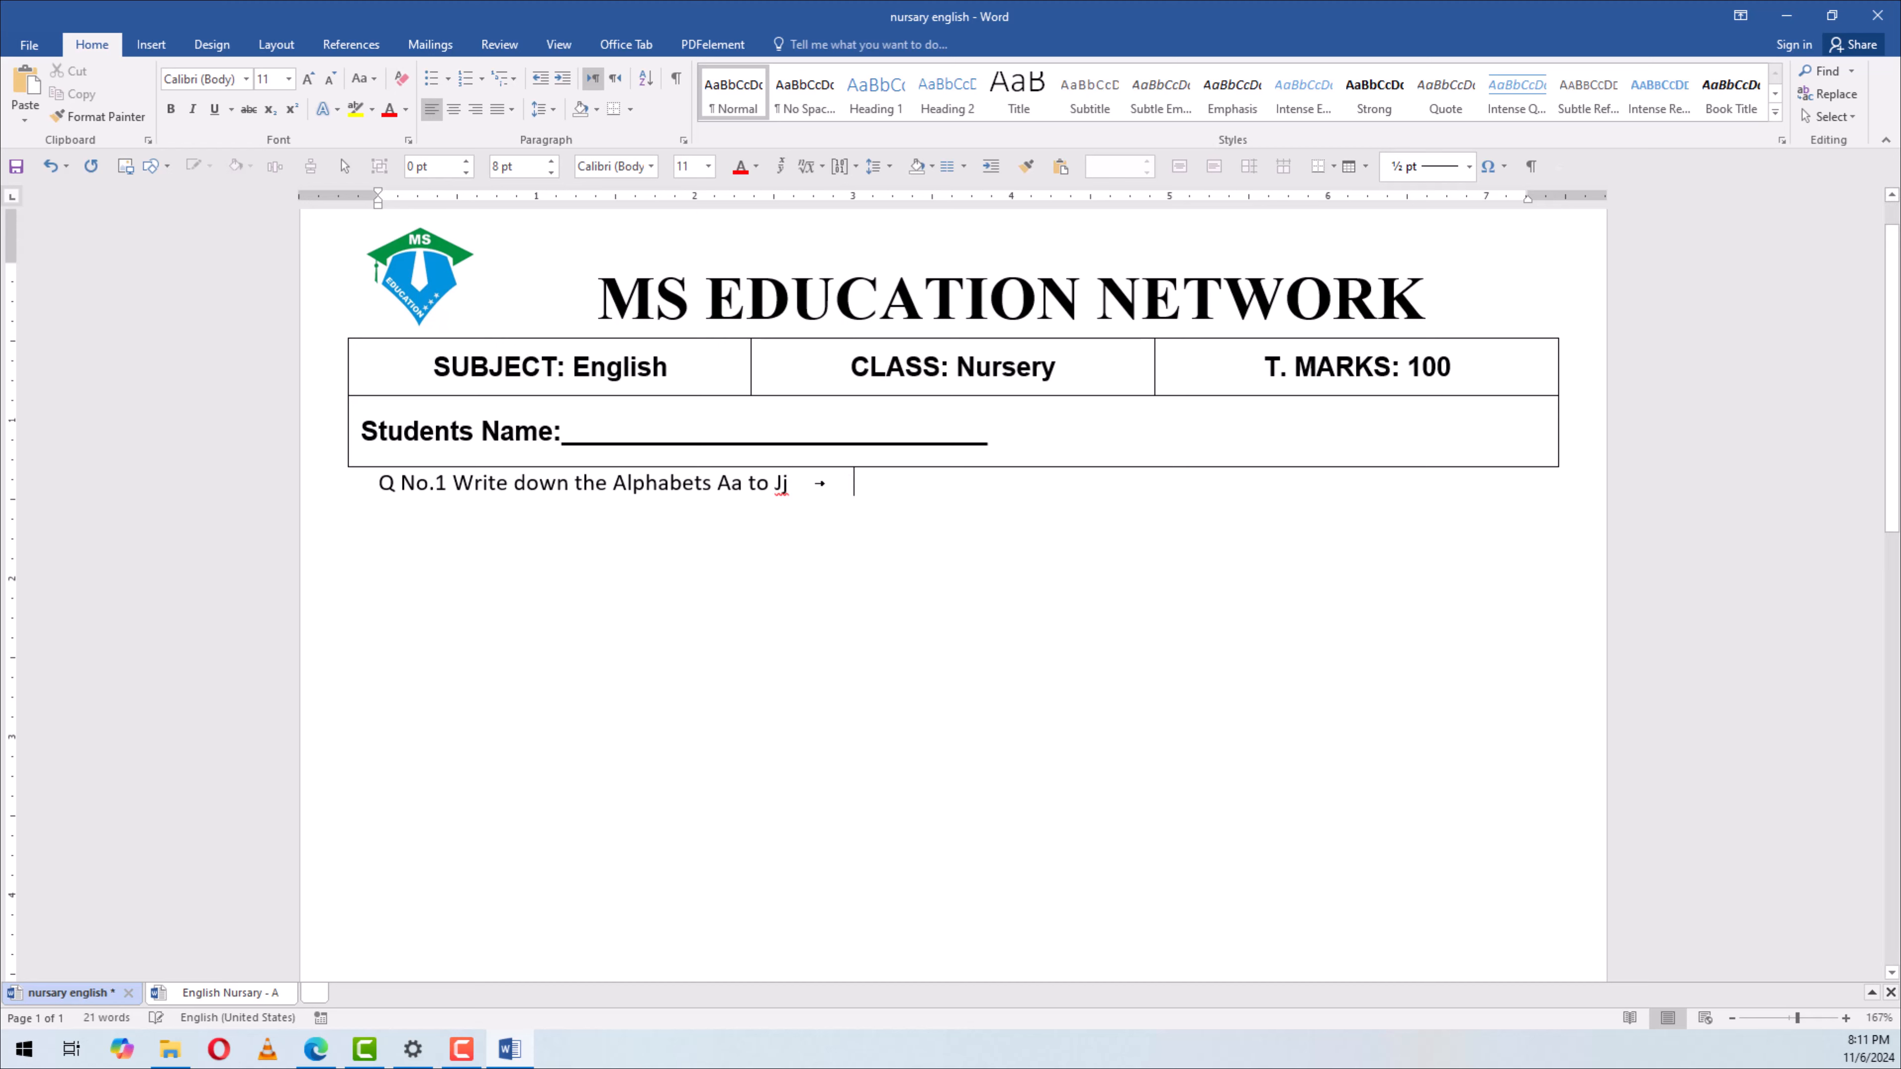
type("10")
Format the whole Q No.1 line, including its marks, as bold 14 pt Times New Roman
double_click(868, 484)
left_click(871, 484)
left_click(302, 491)
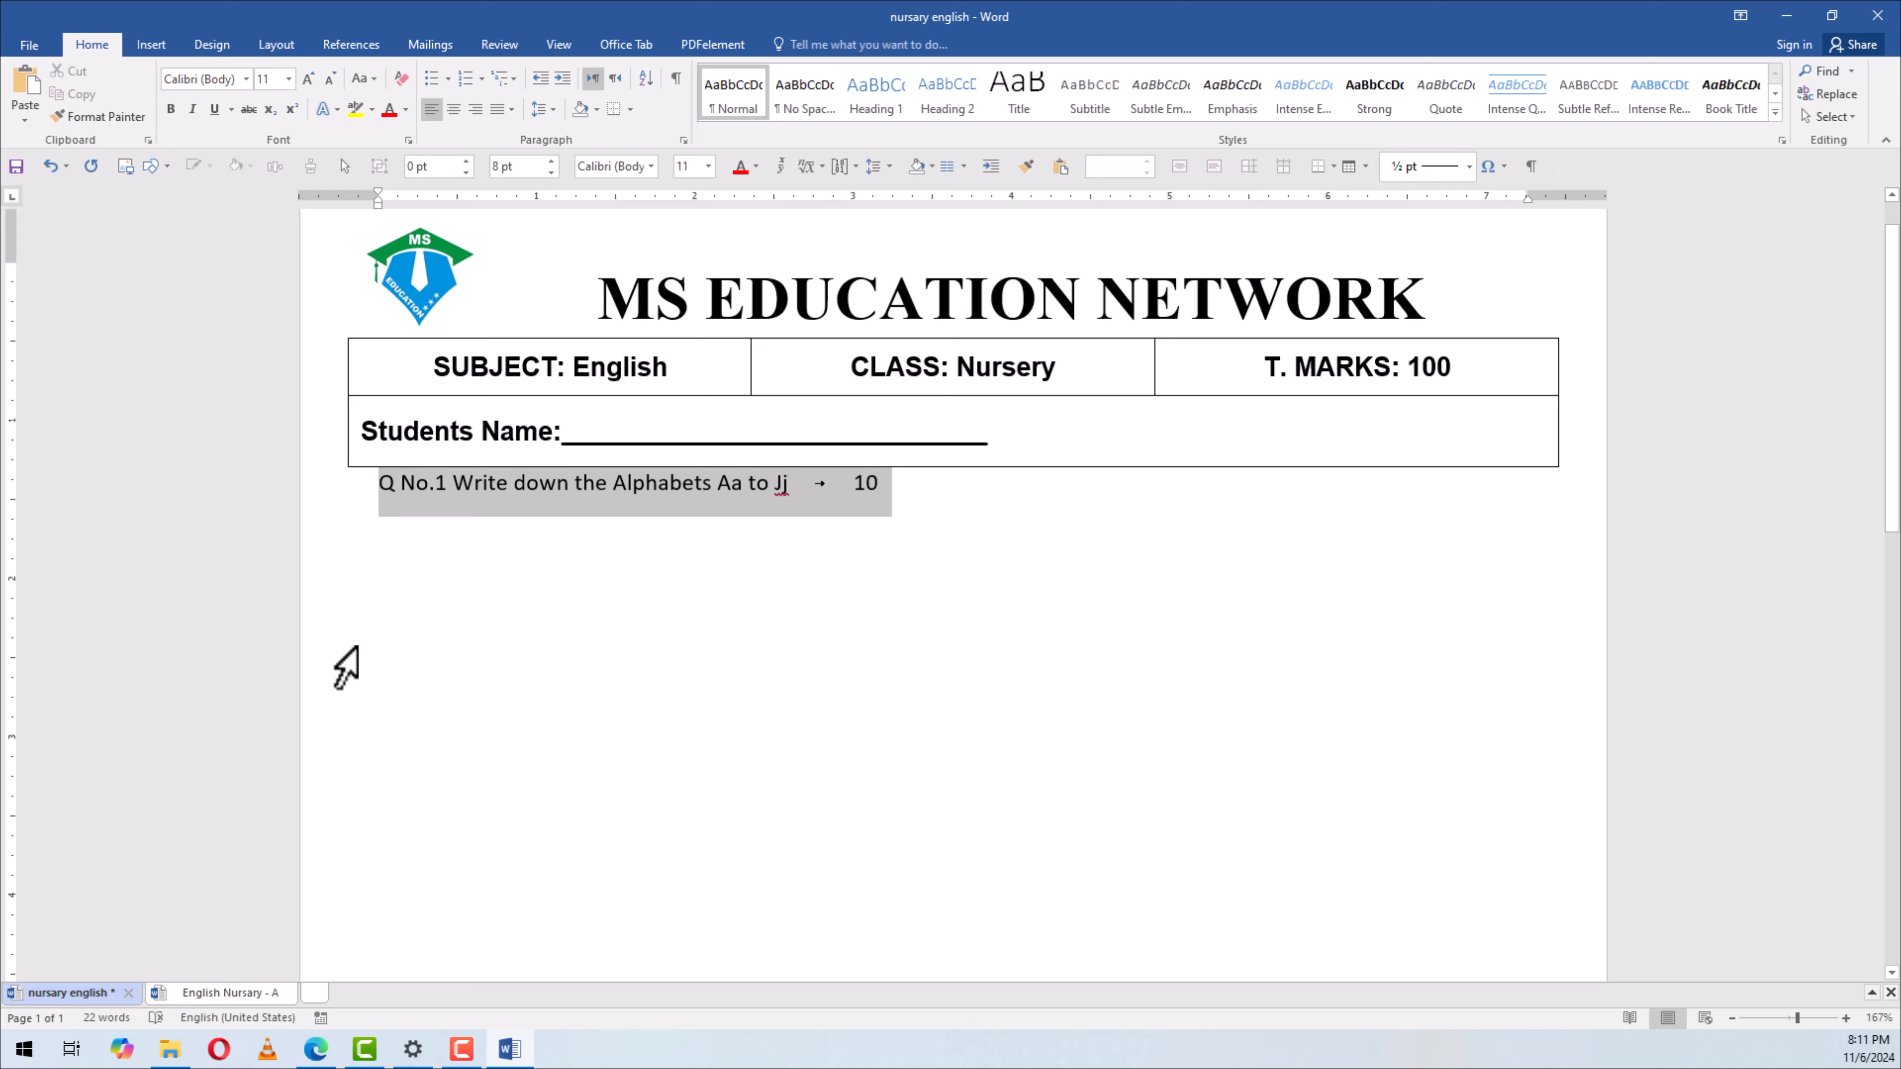
left_click(245, 78)
left_click(267, 180)
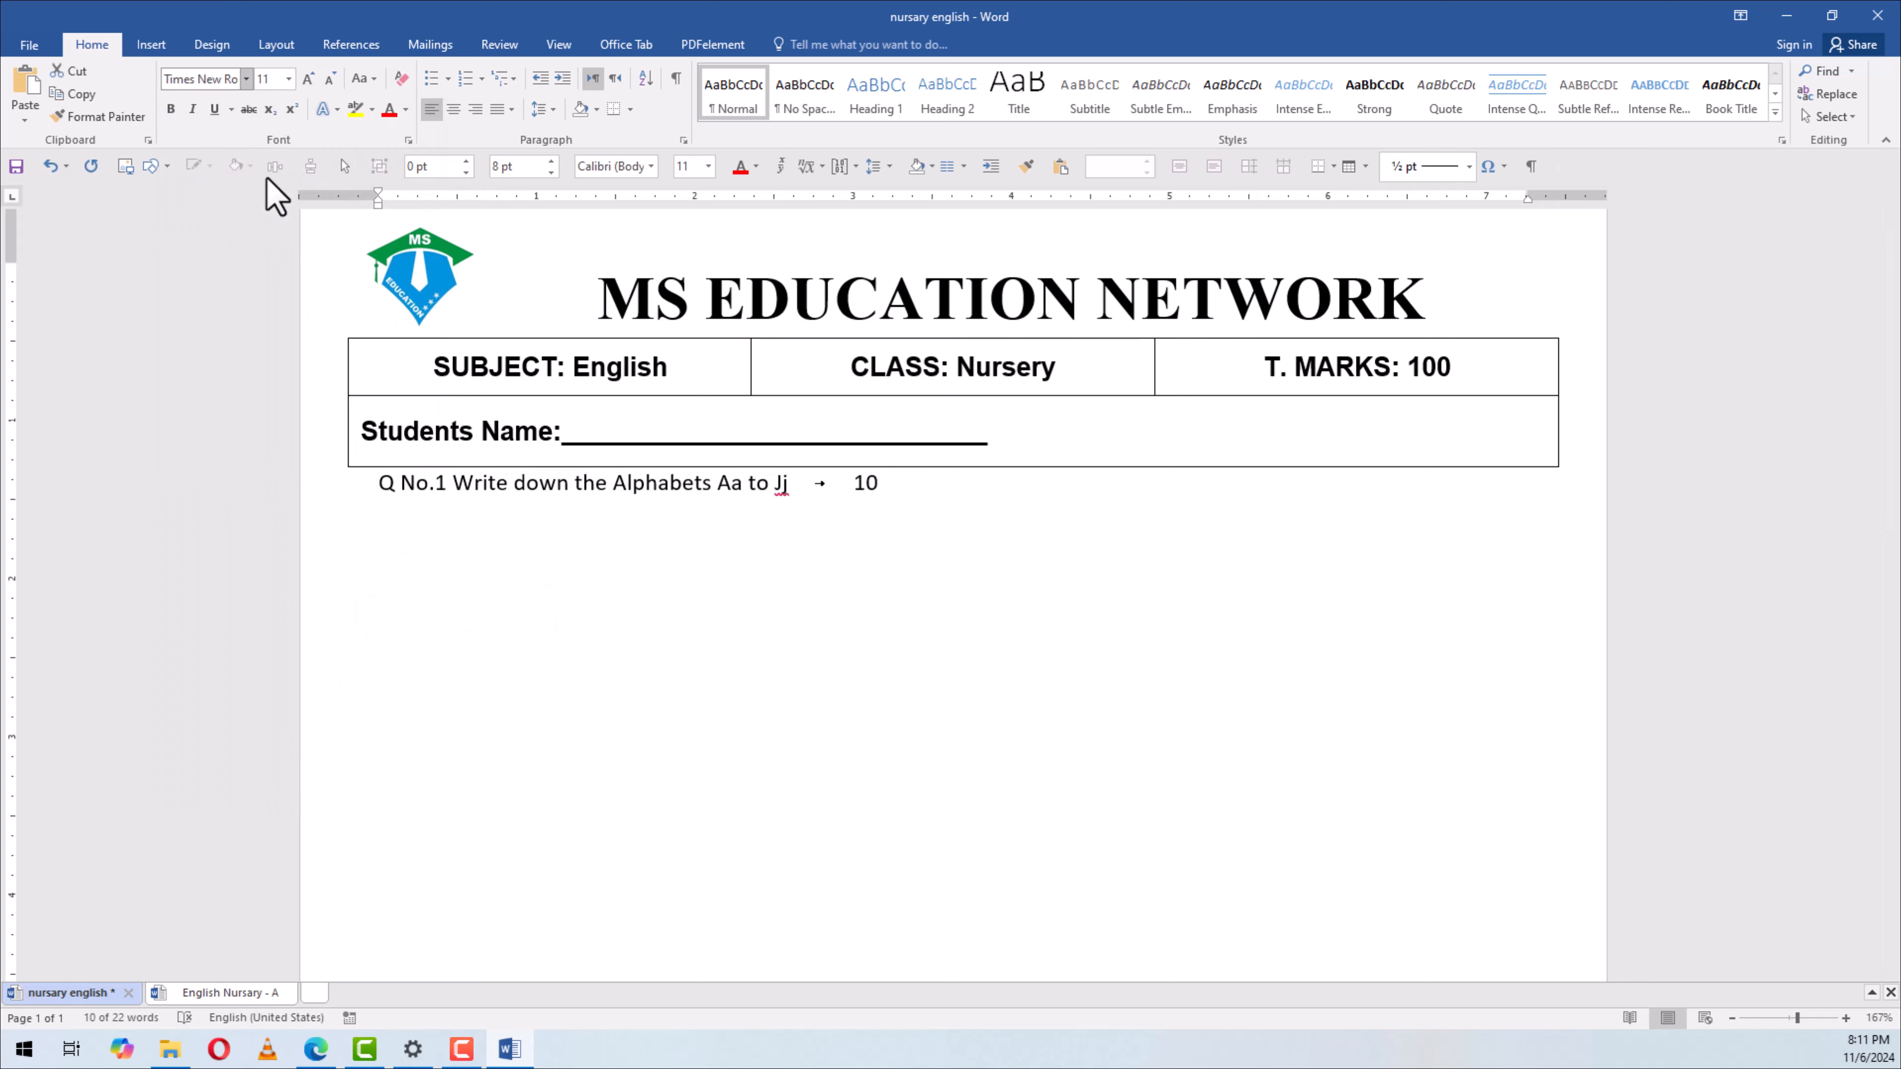
left_click(277, 81)
type("14")
key("Return")
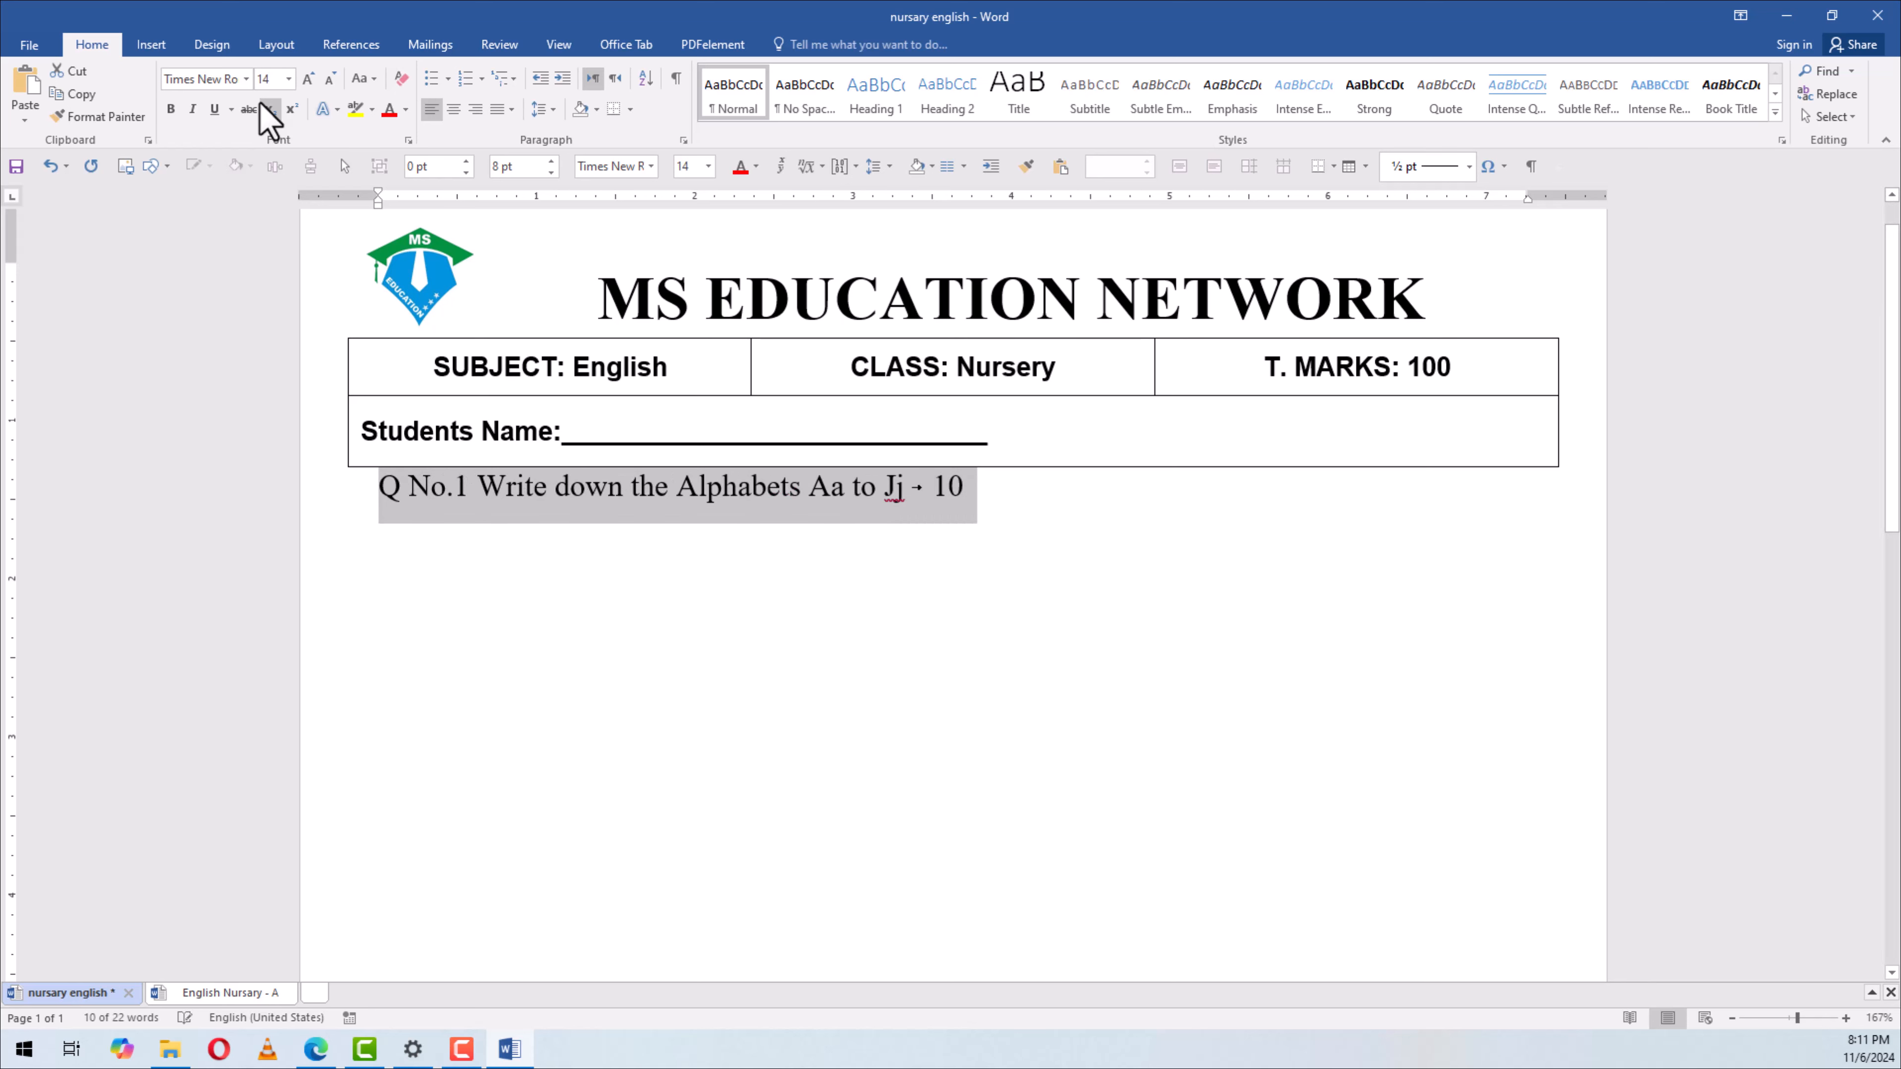
left_click(172, 107)
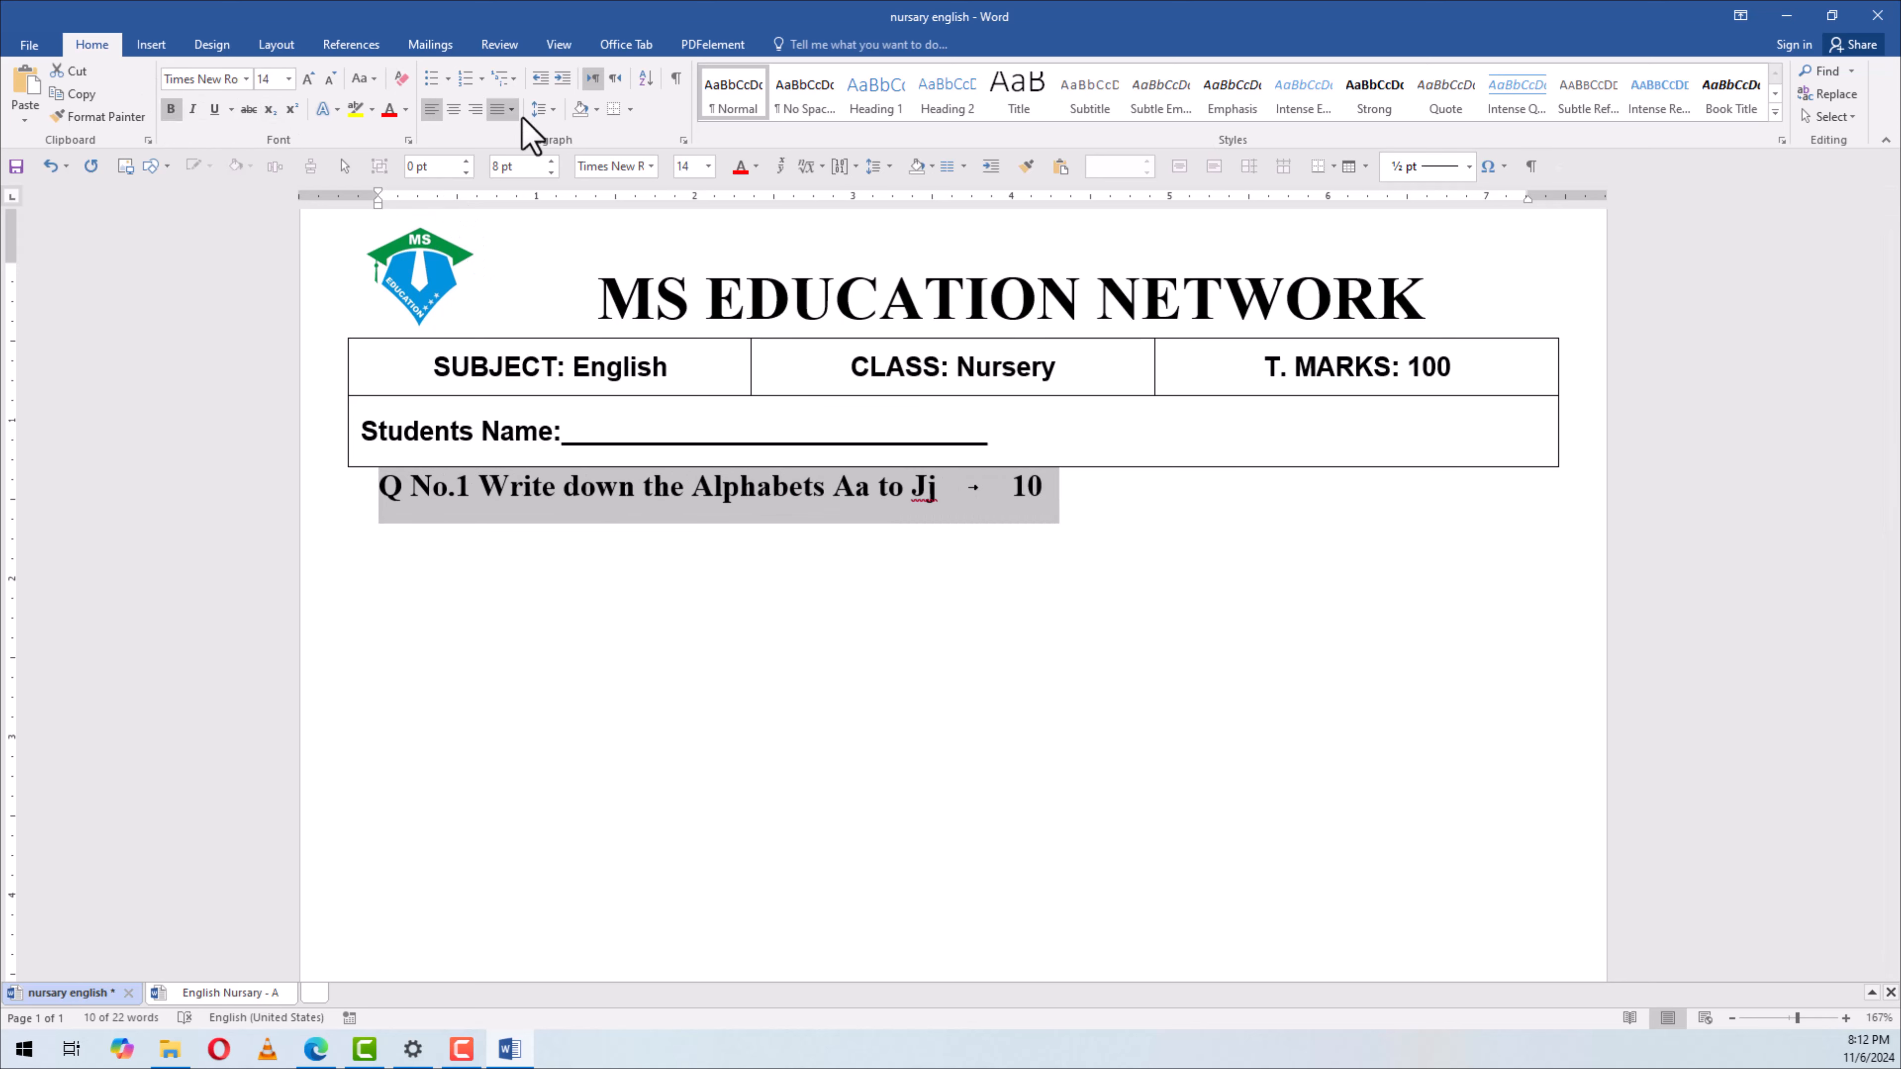
Remove the space after the Q No.1 paragraph
left_click(541, 110)
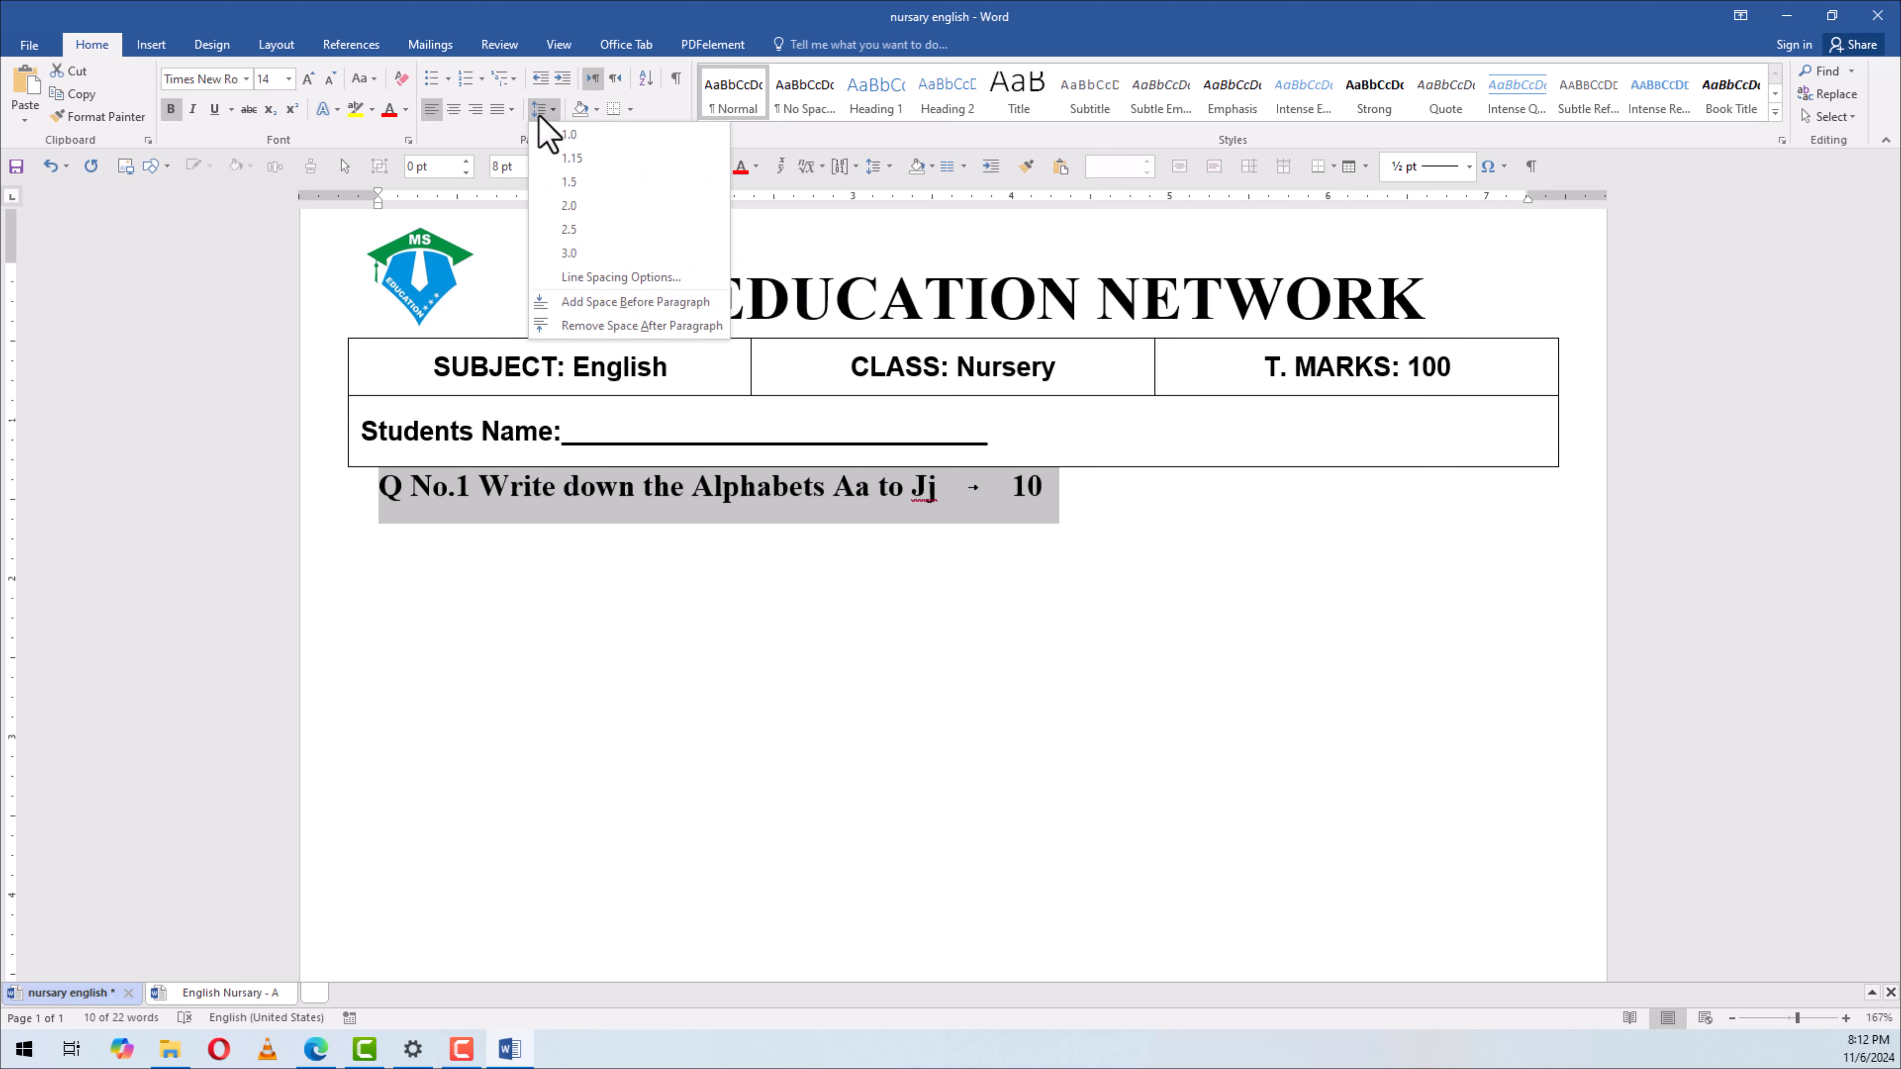
left_click(576, 326)
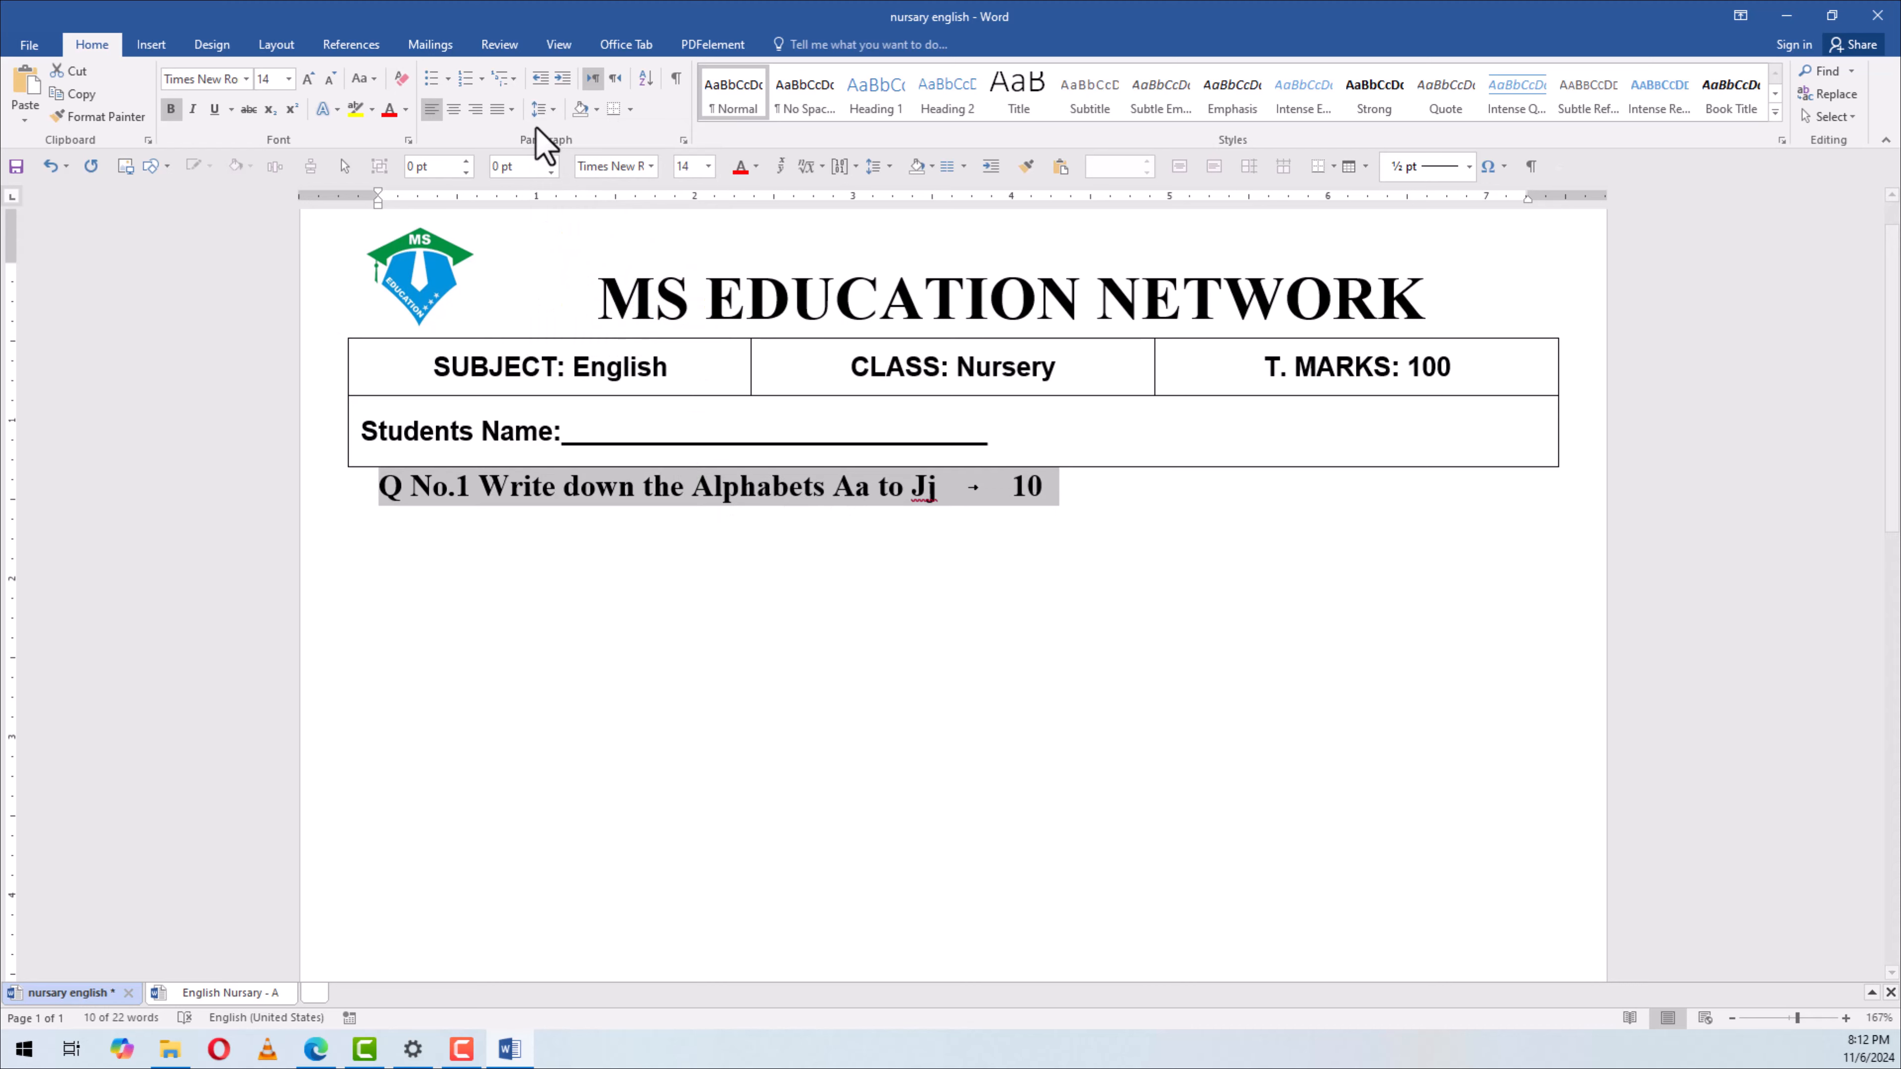
left_click(540, 110)
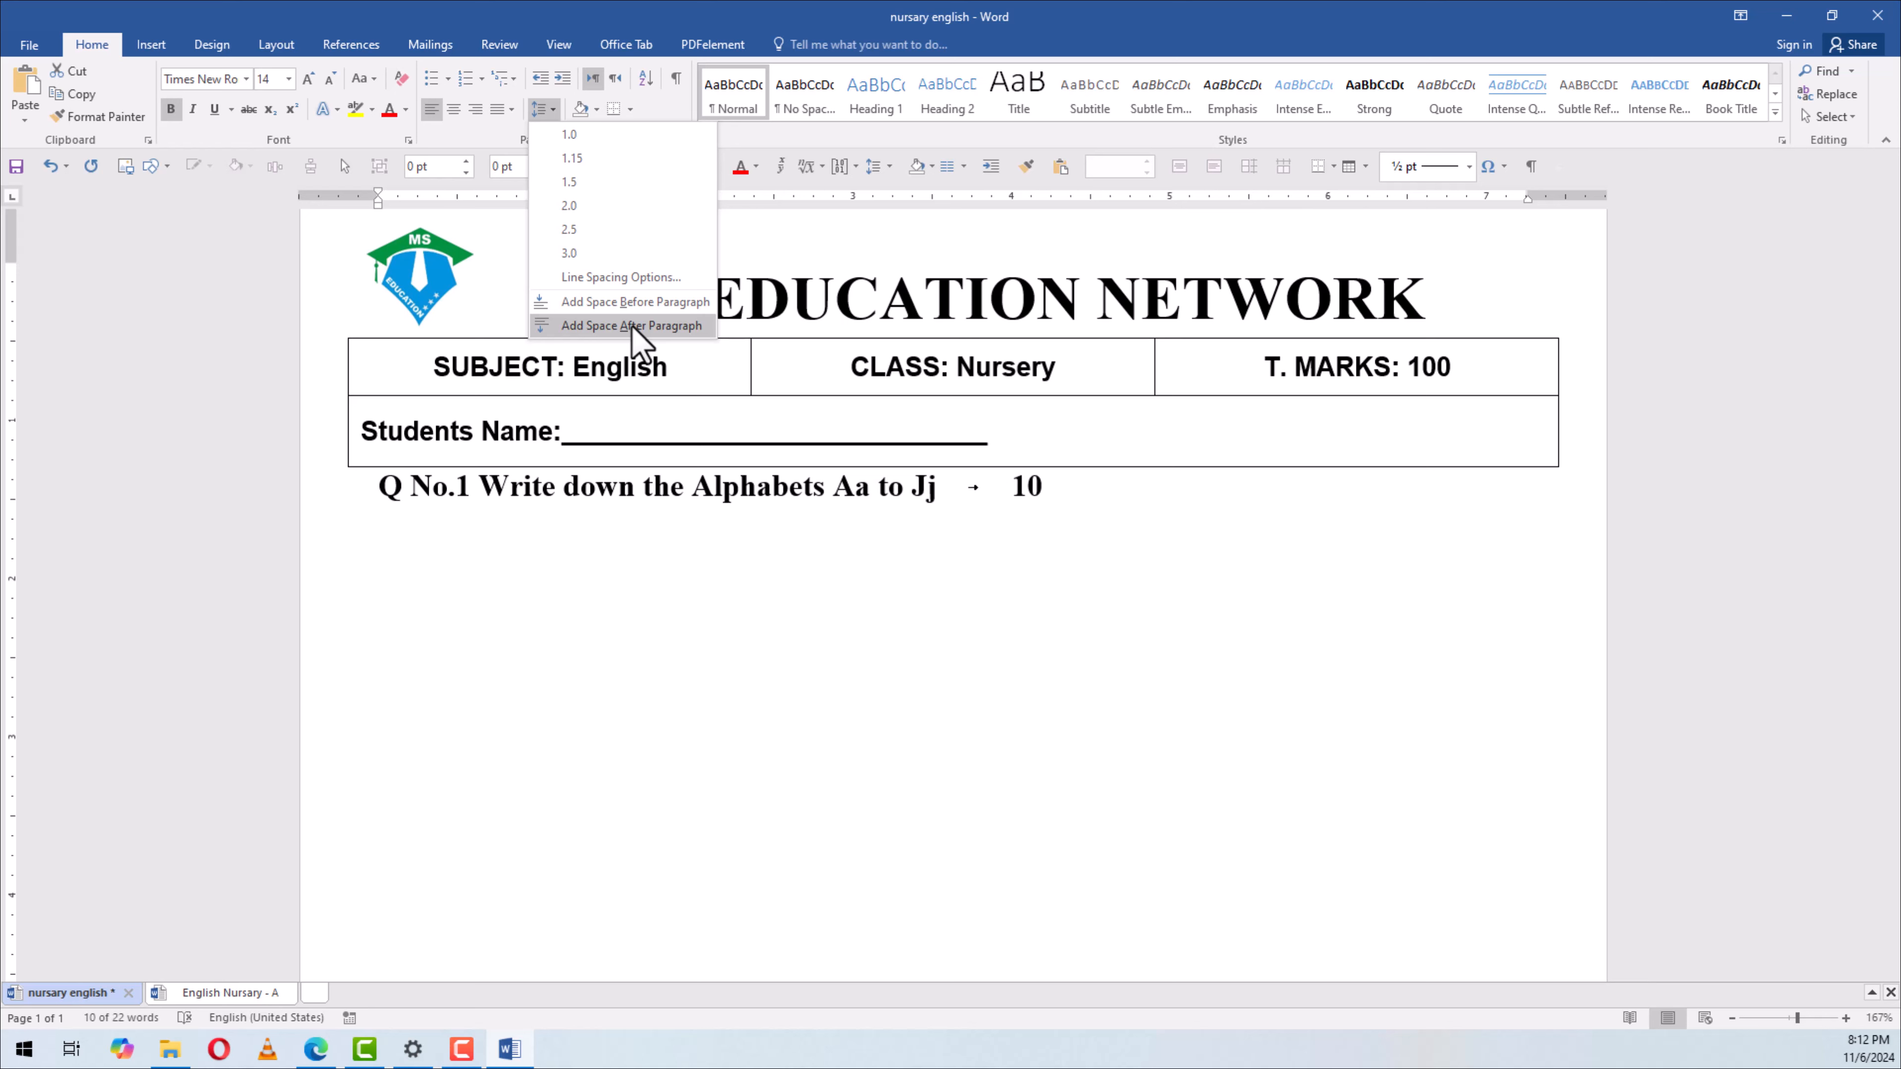
left_click(996, 518)
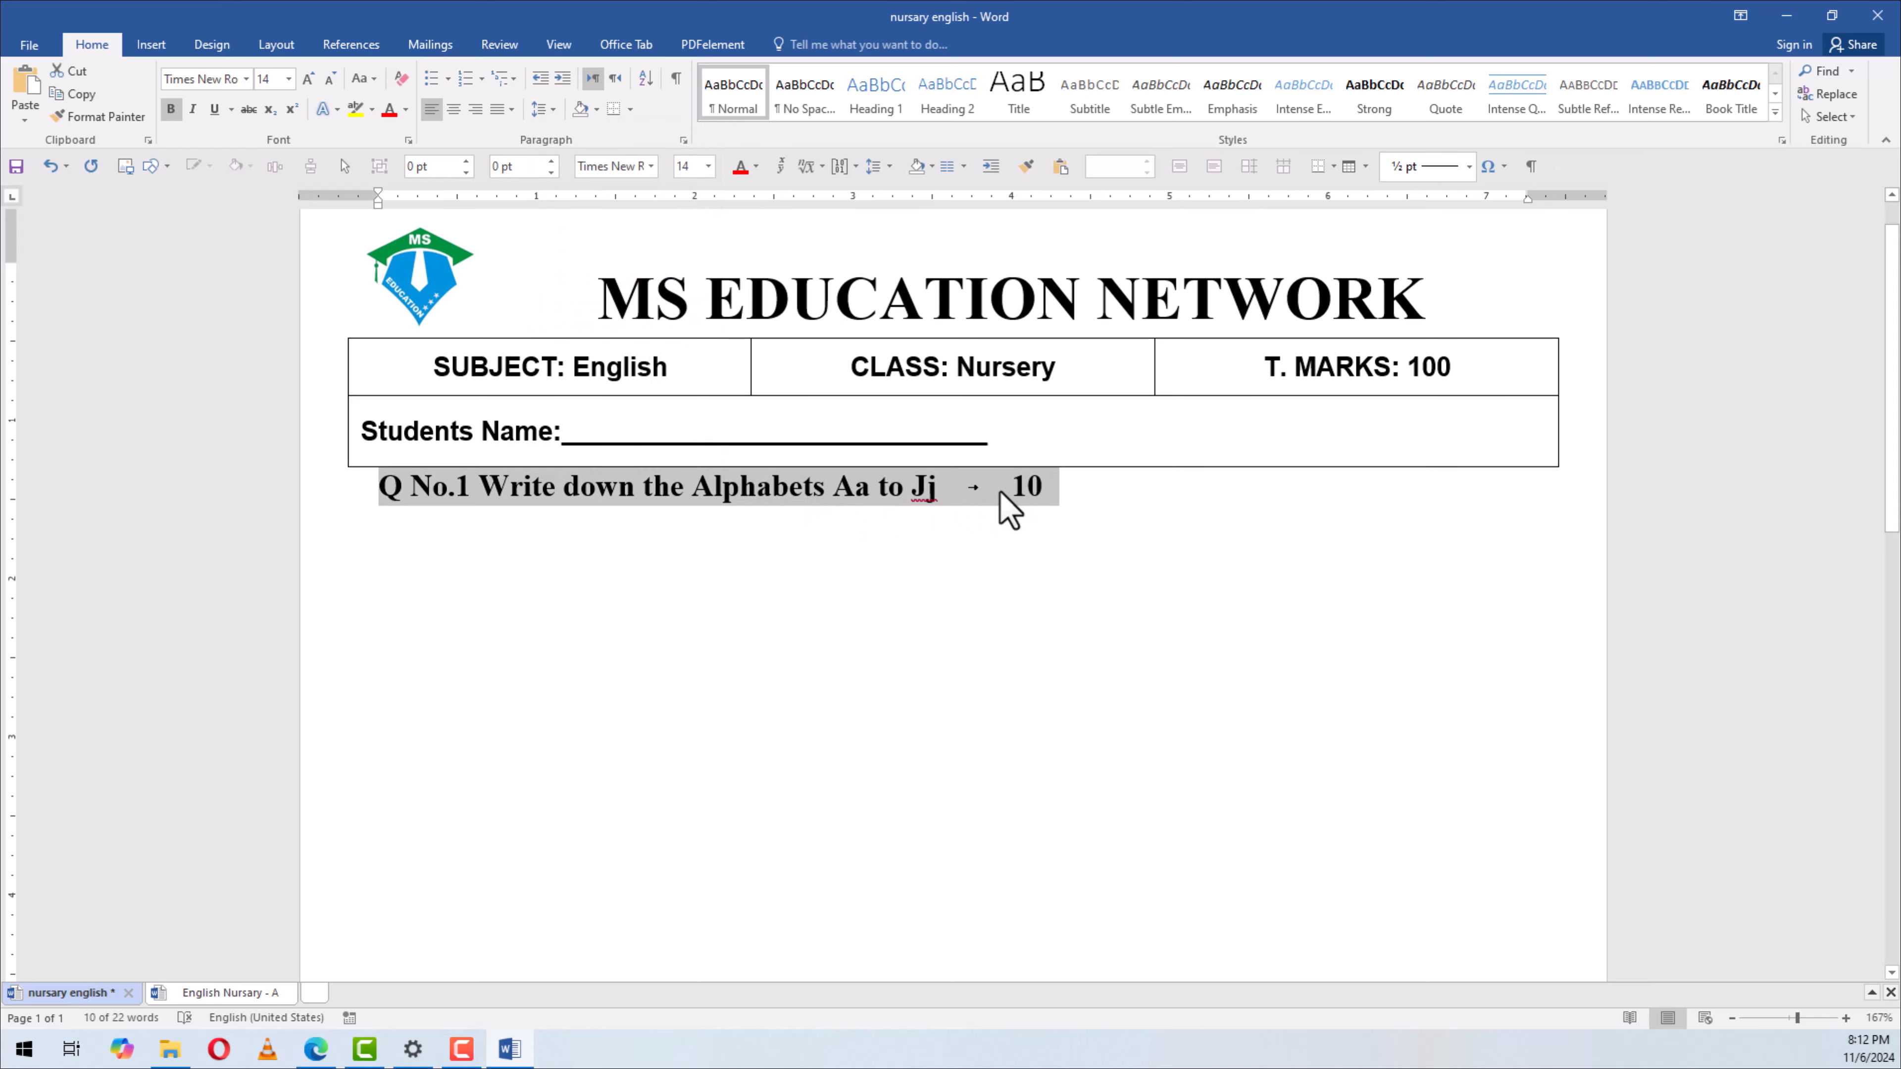
Set a left tab stop at about 6.5 inches for the Q No.1 line to move its marks 10 across
left_click(1022, 488)
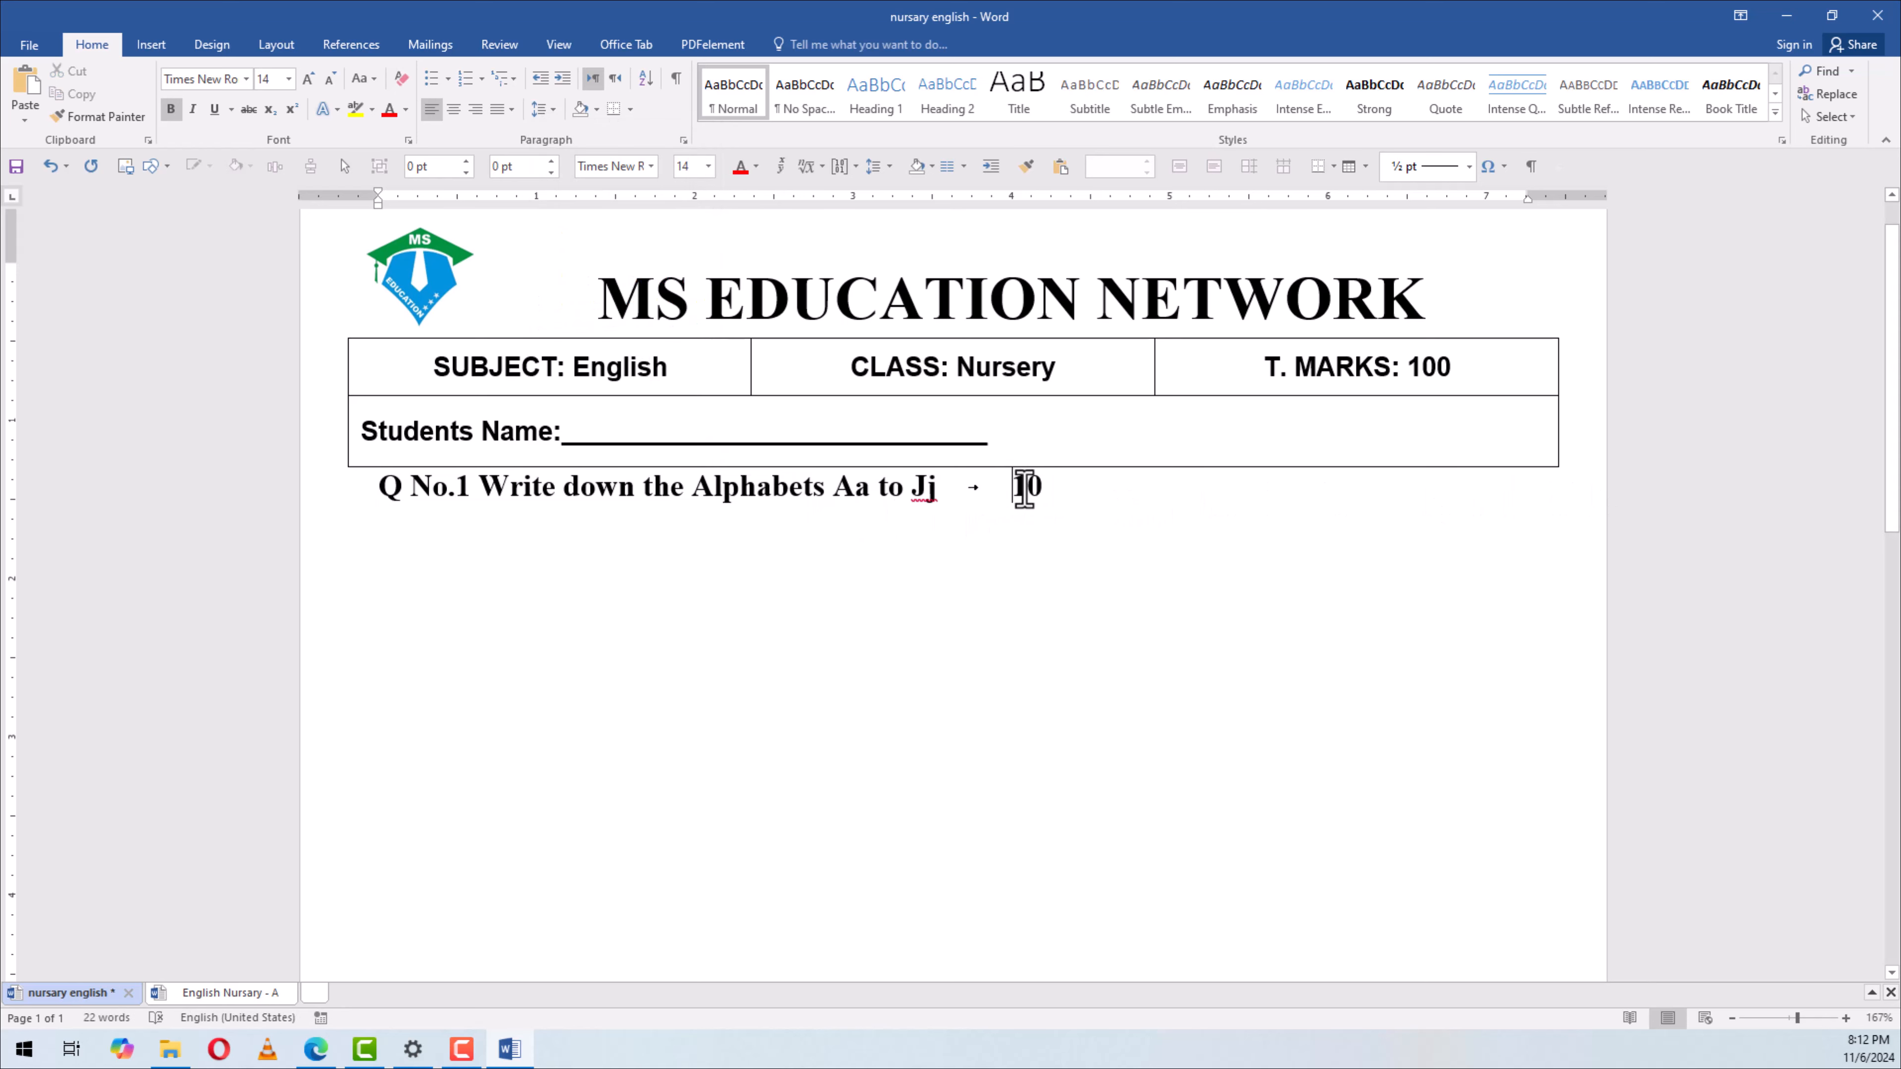
key("Right")
left_click(1396, 196)
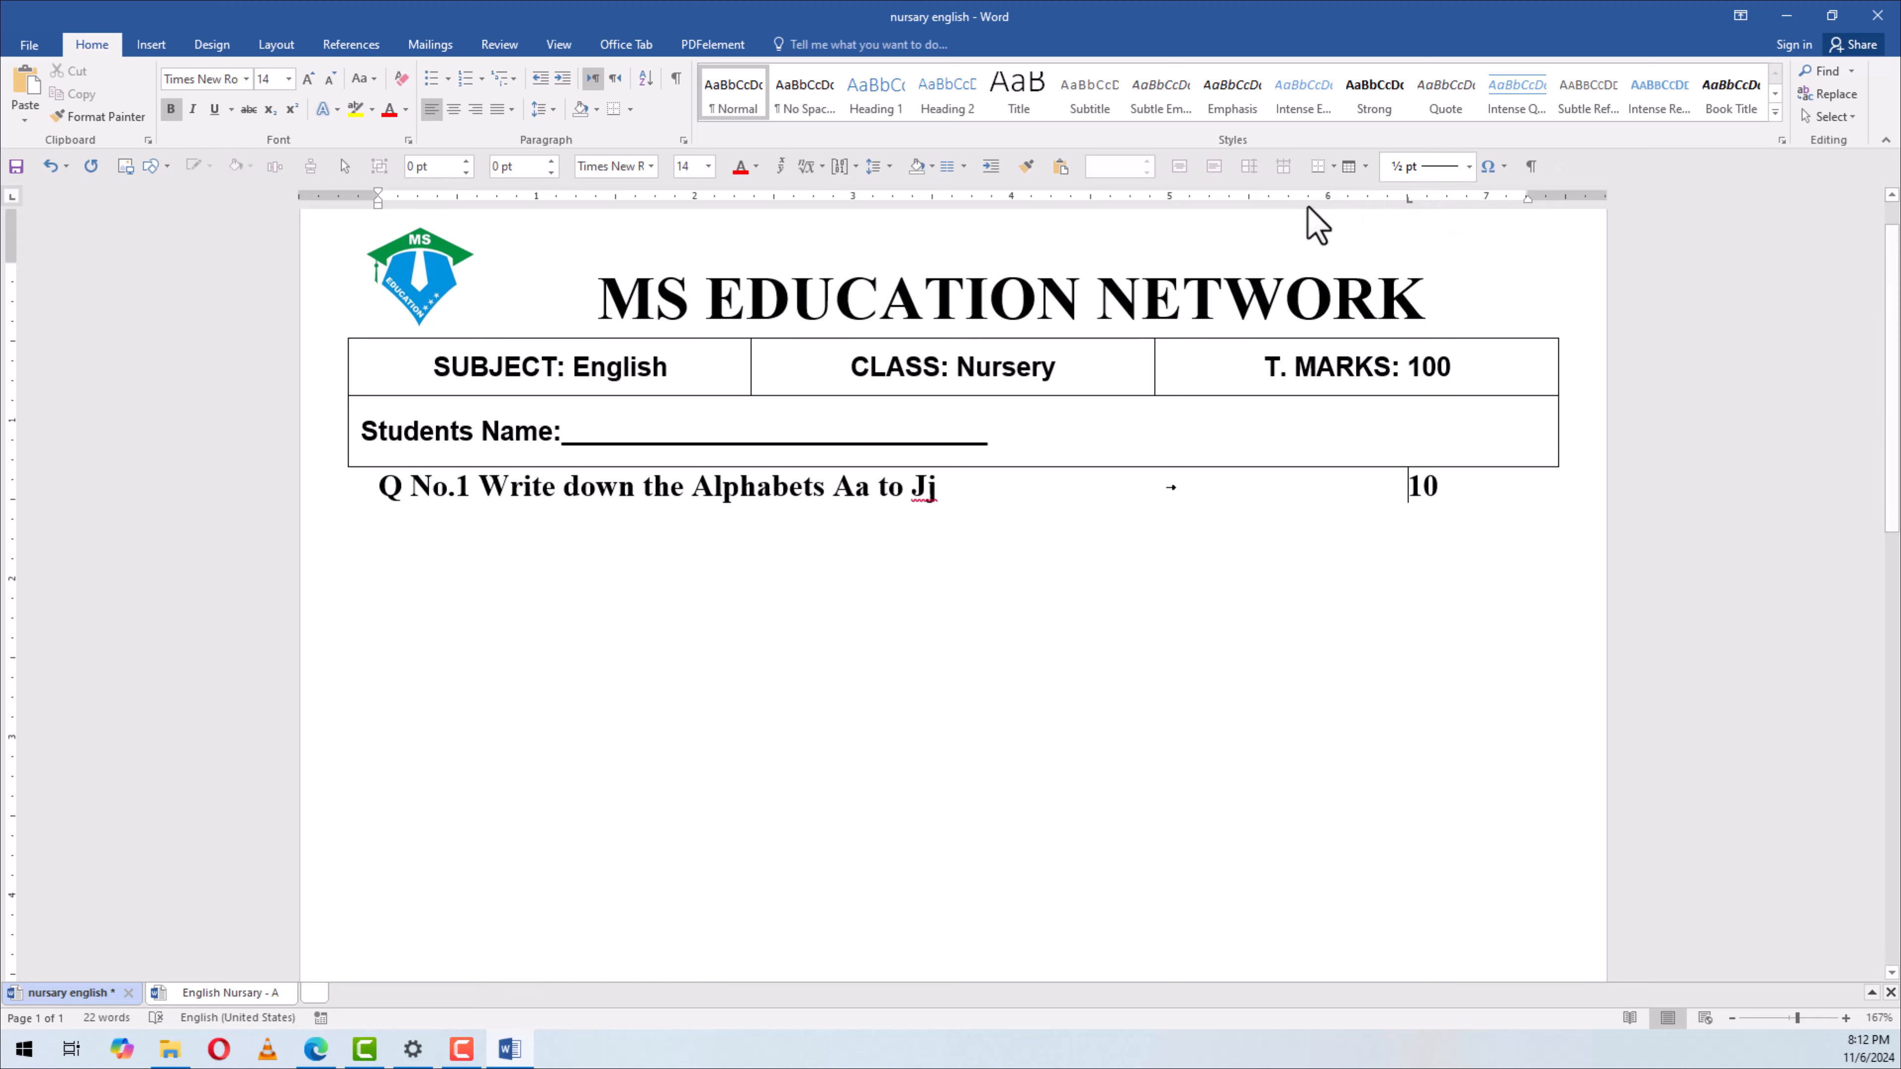
Hide the document's ruler and show it again
left_click(553, 47)
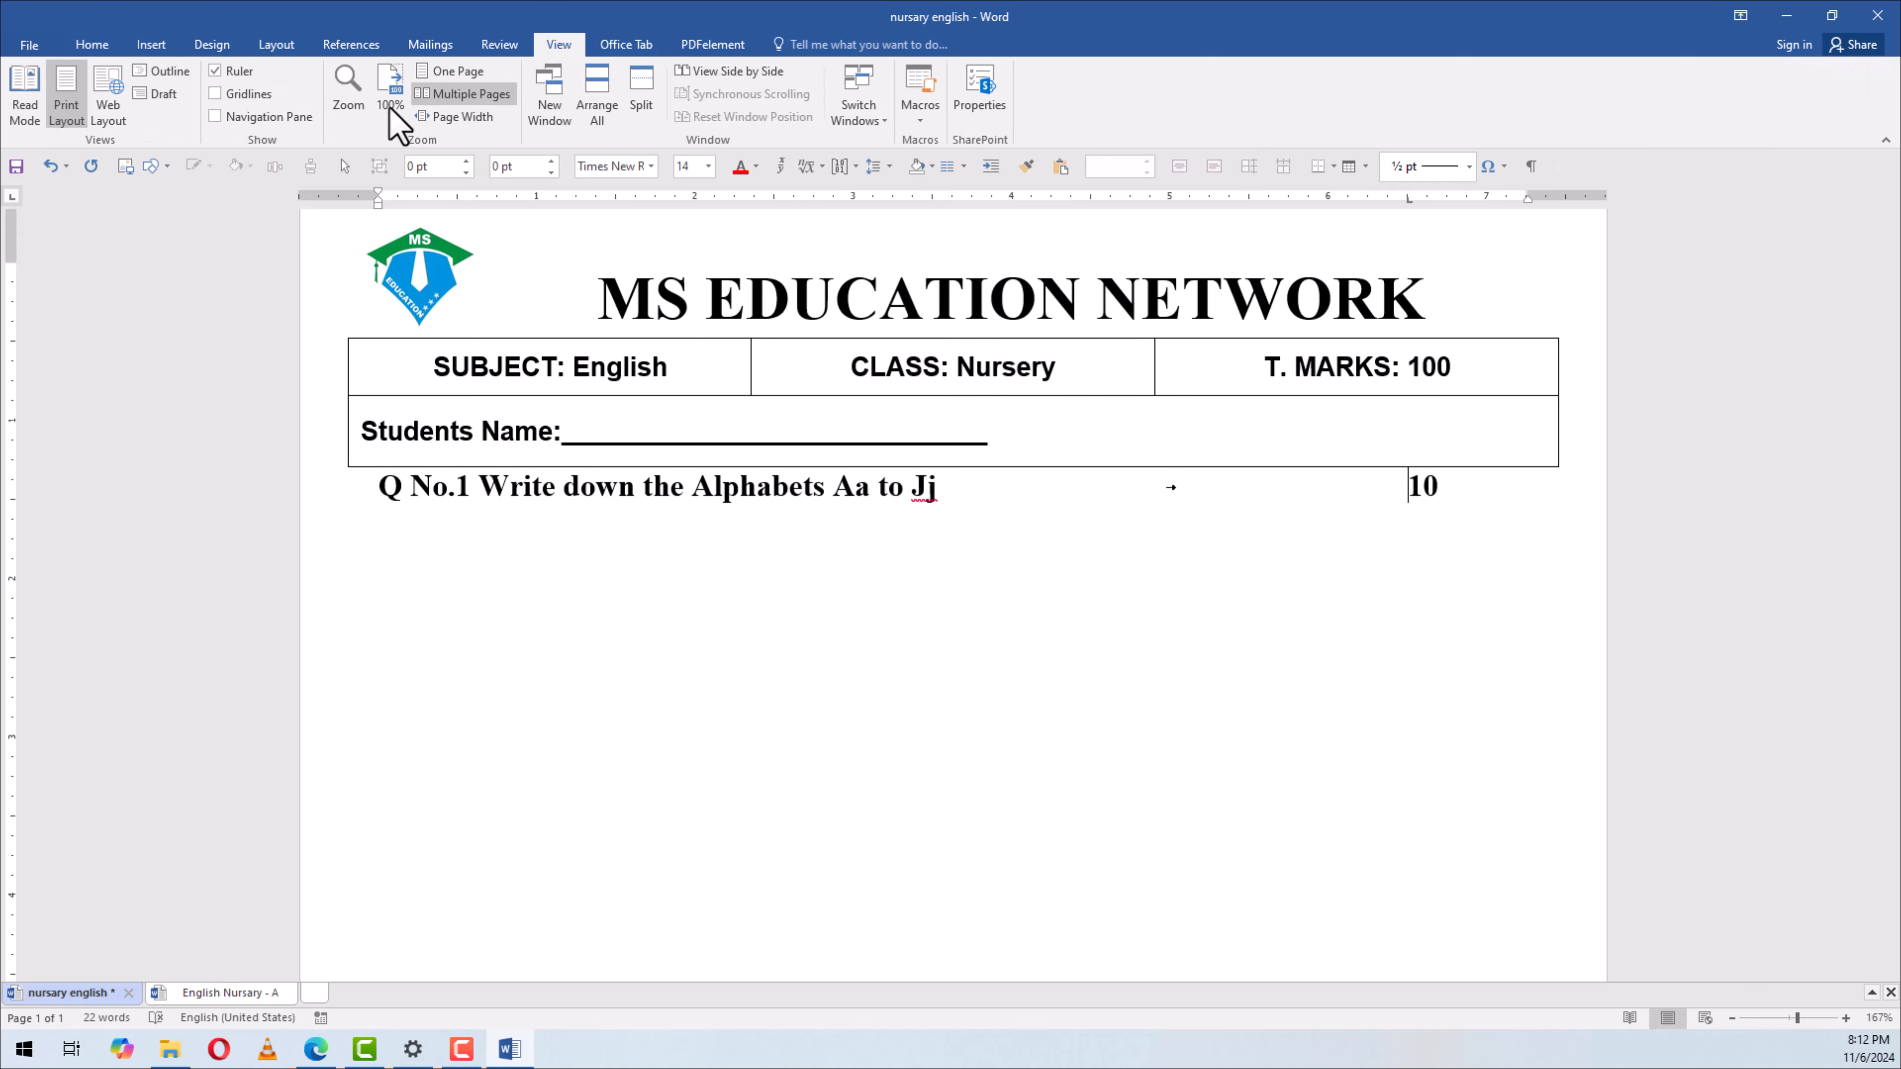
left_click(231, 75)
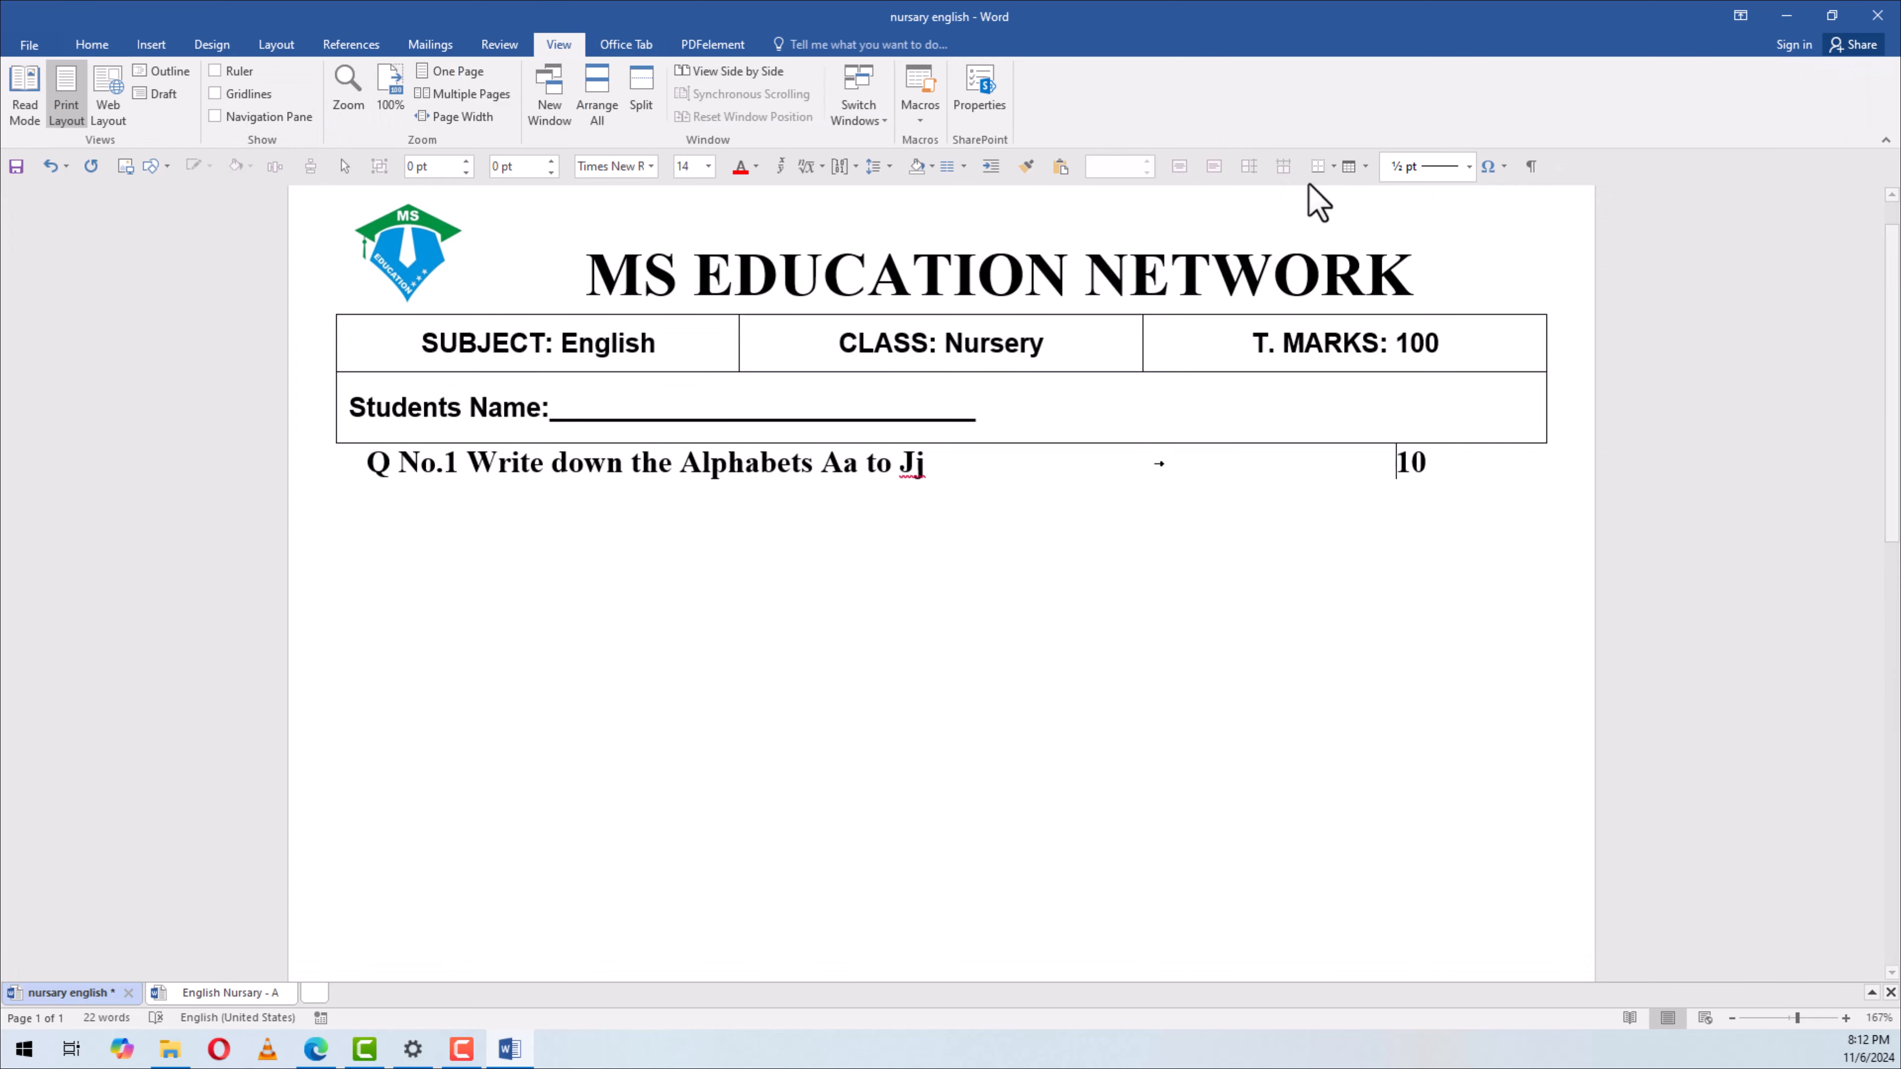
left_click(224, 73)
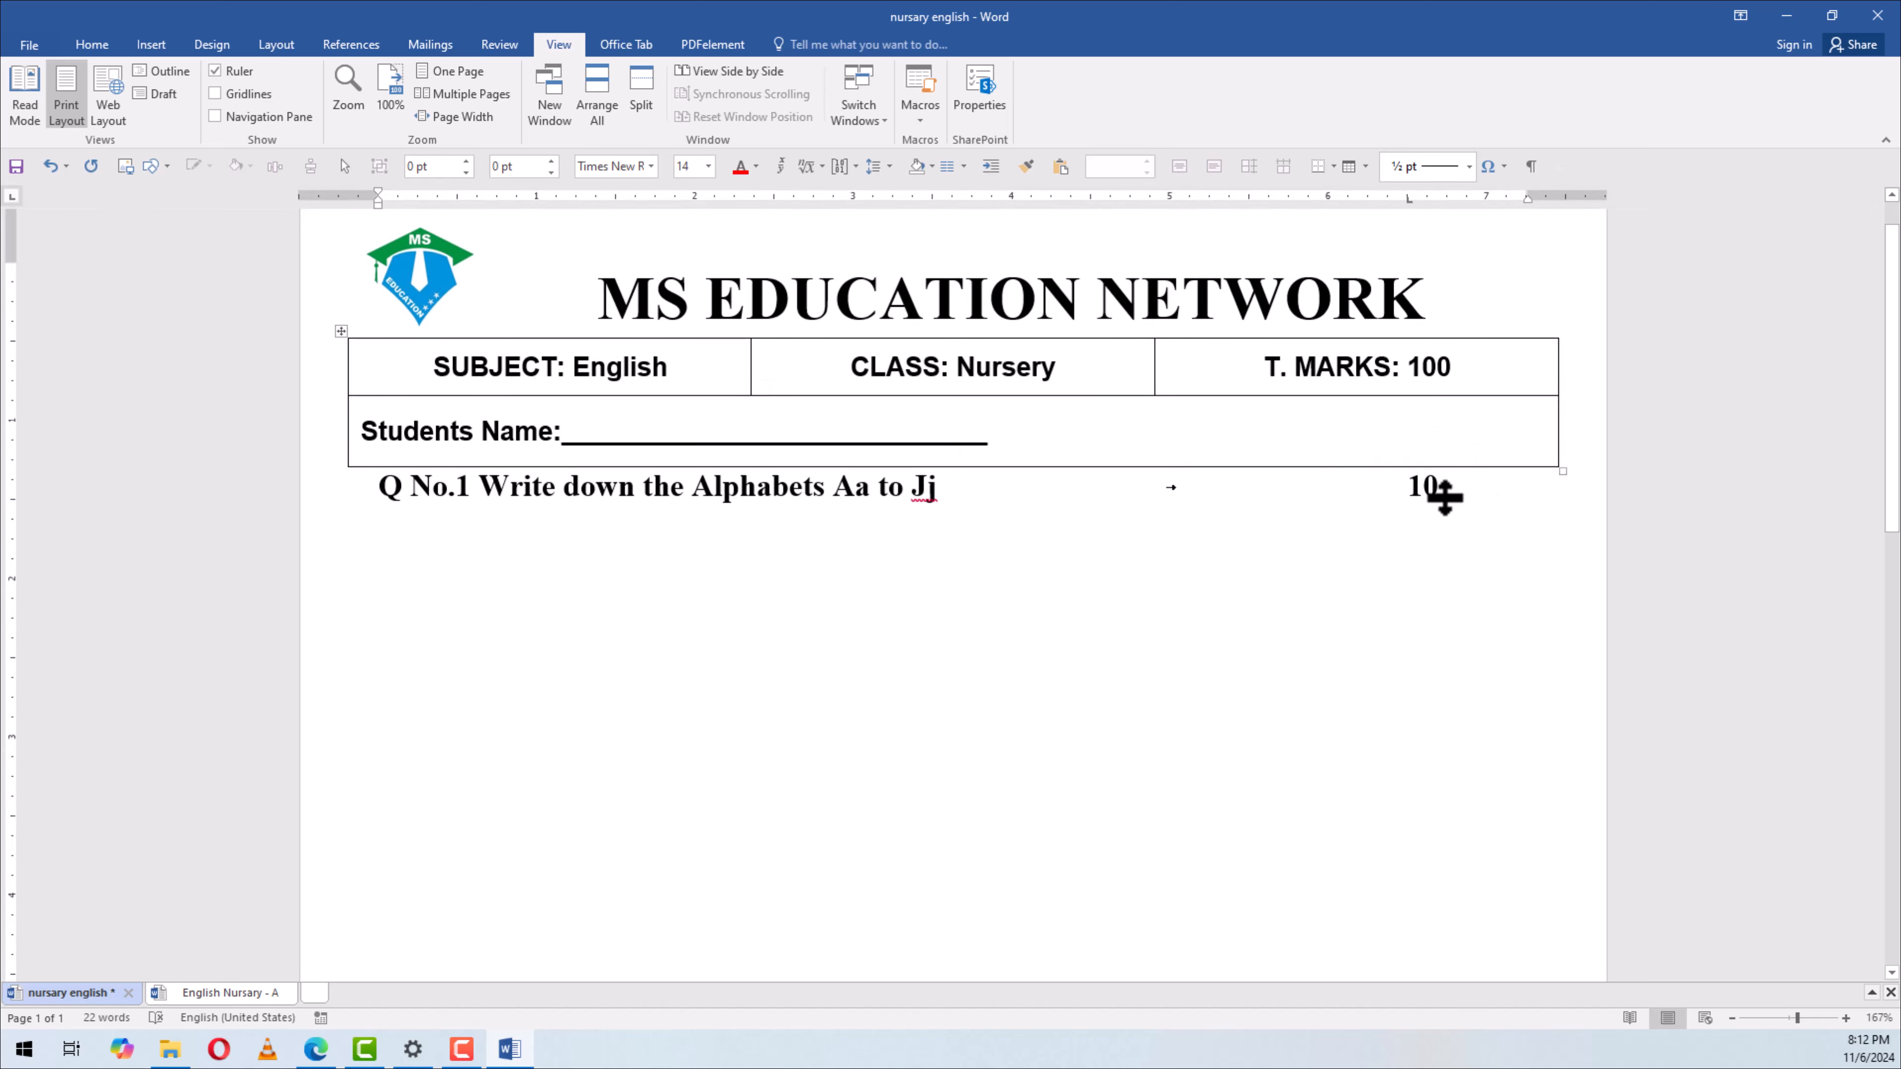
left_click(86, 47)
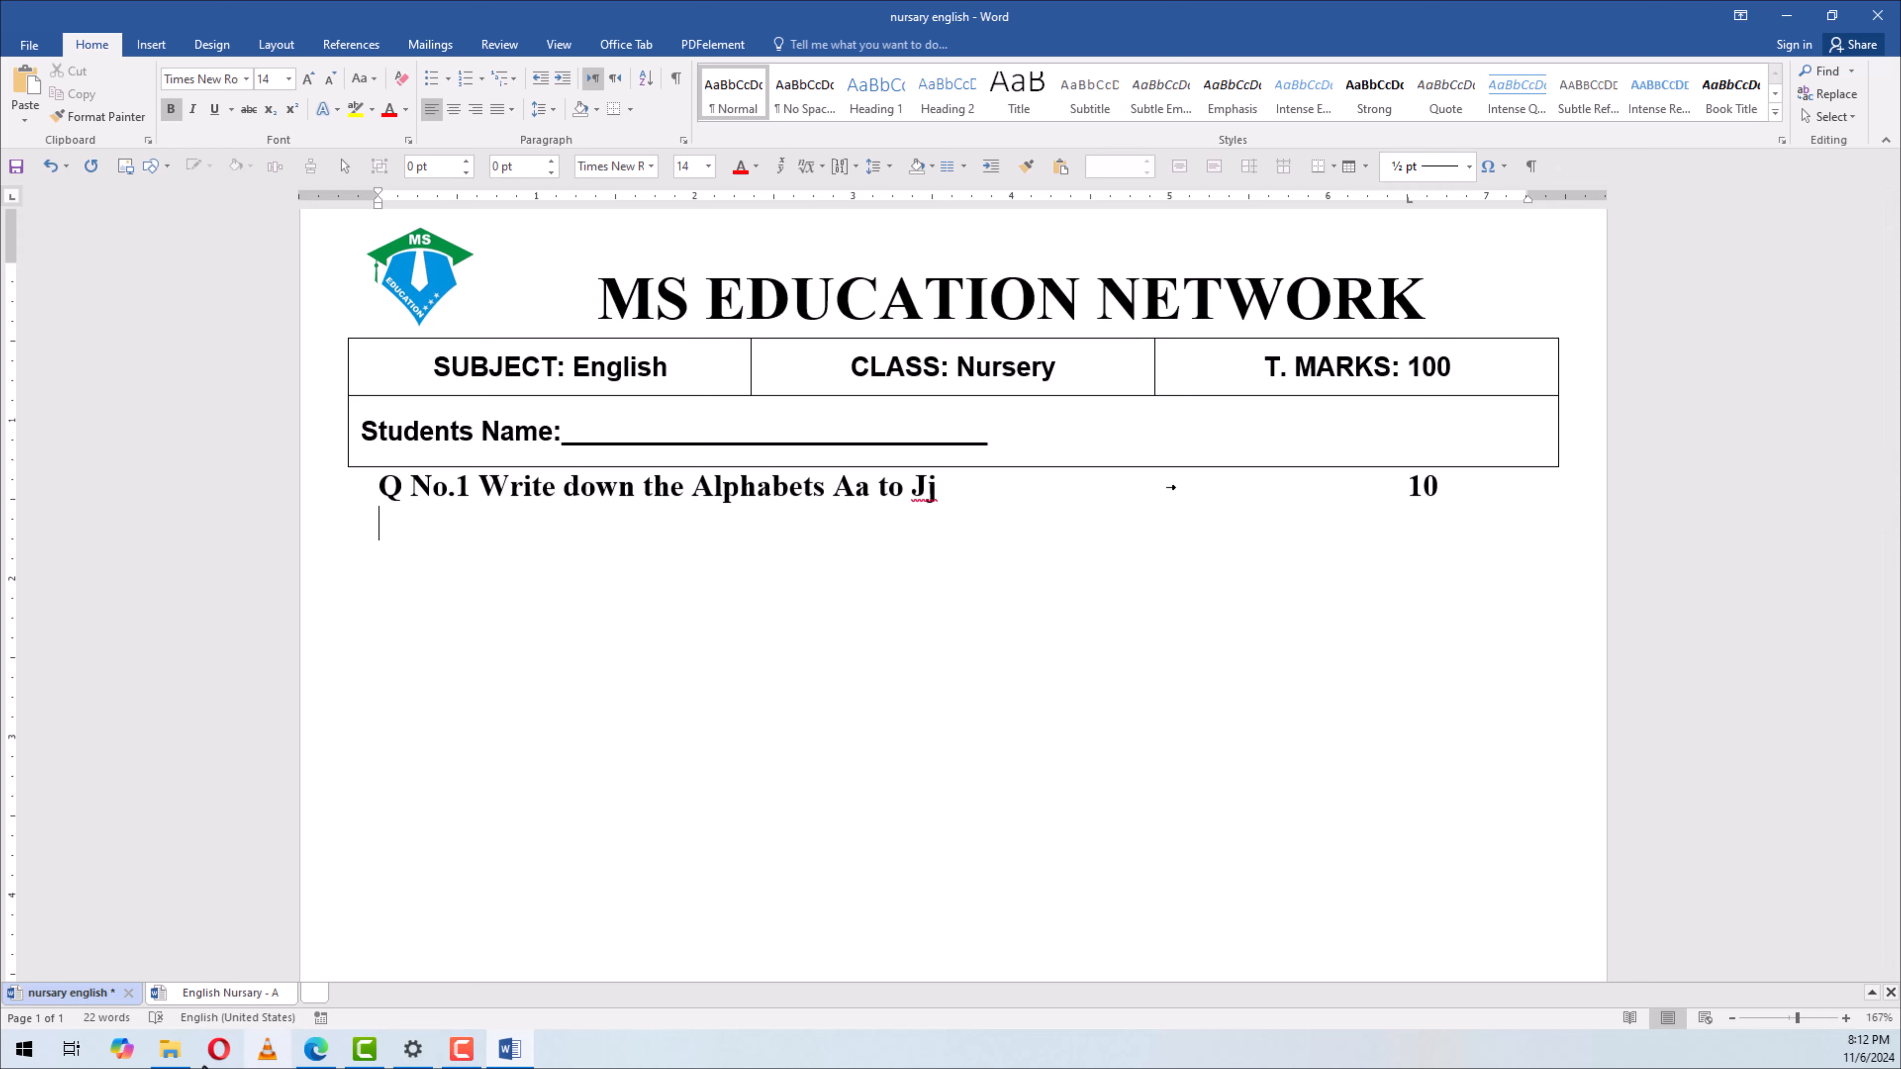
Look through the English Nursary - A document for a writing-lines table suitable for the alphabet question
left_click(196, 994)
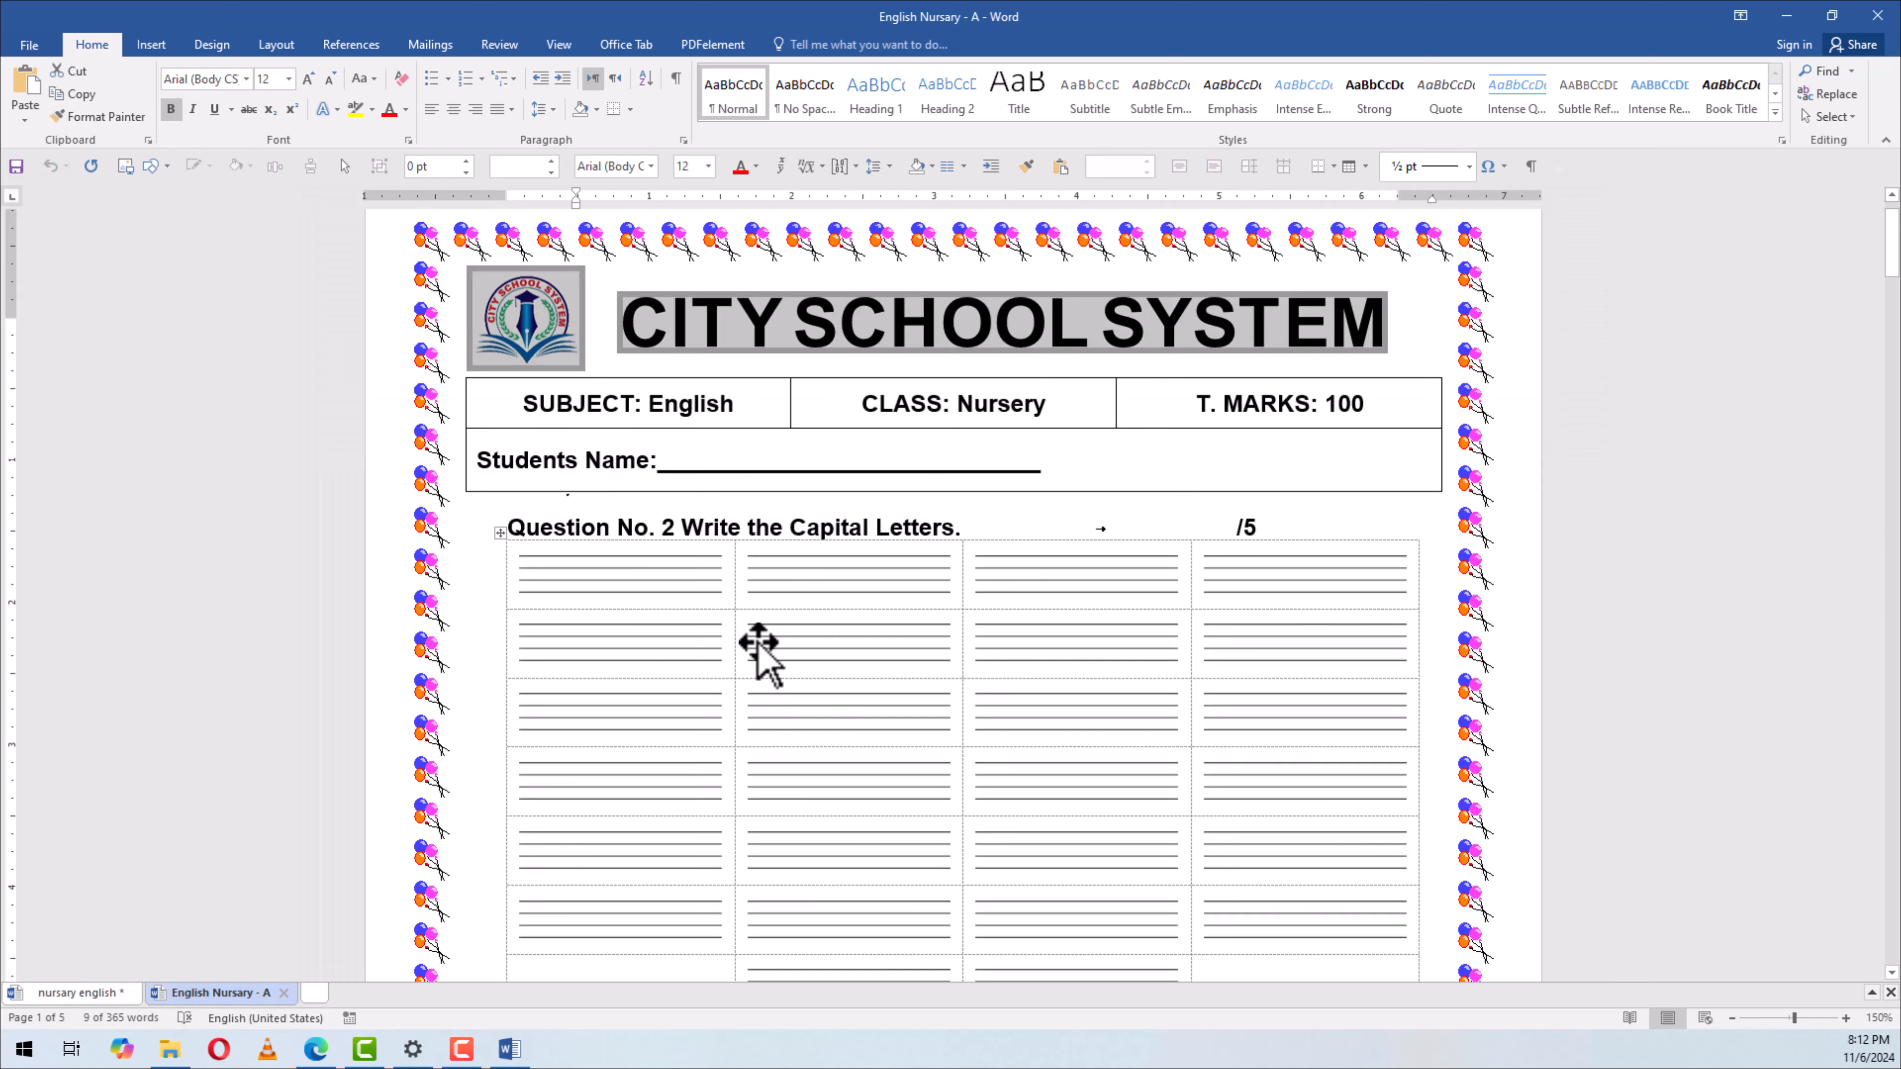
left_click(882, 593)
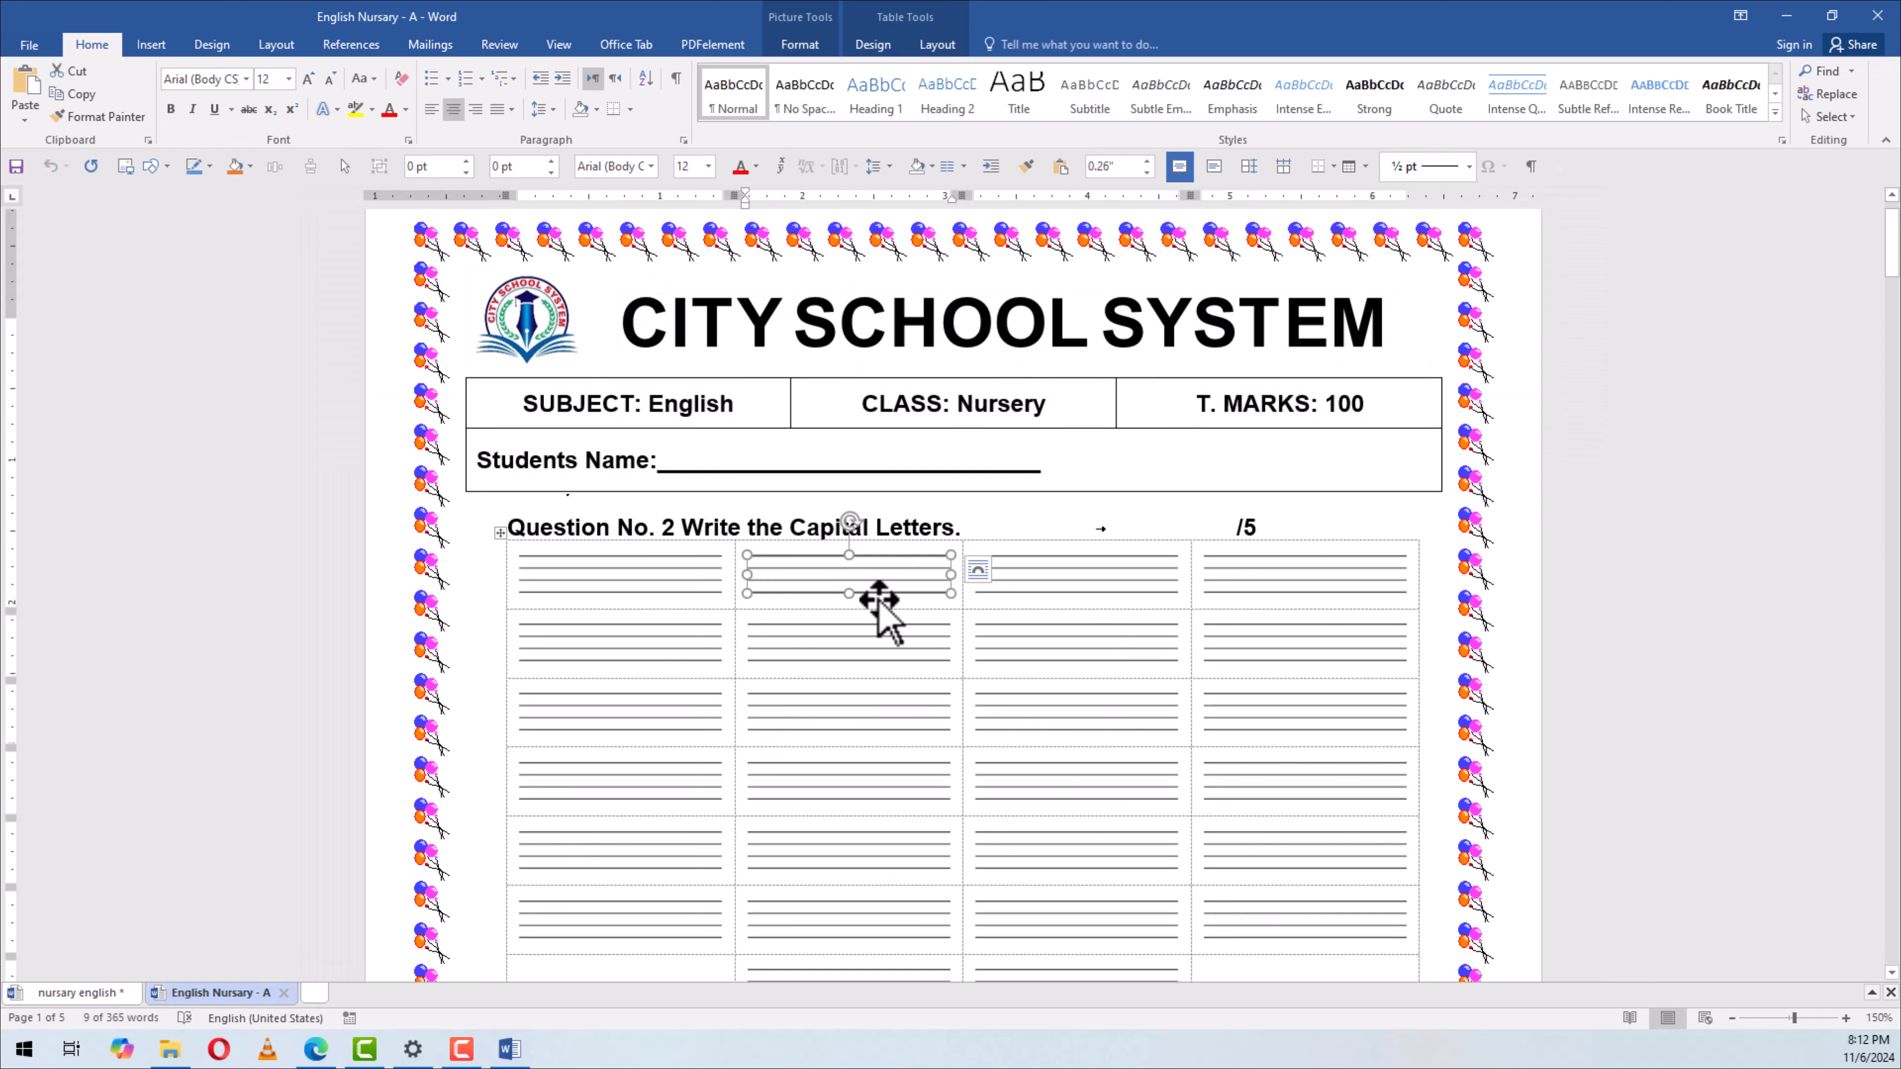
scroll(883, 603, "down", 10)
scroll(883, 603, "down", 20)
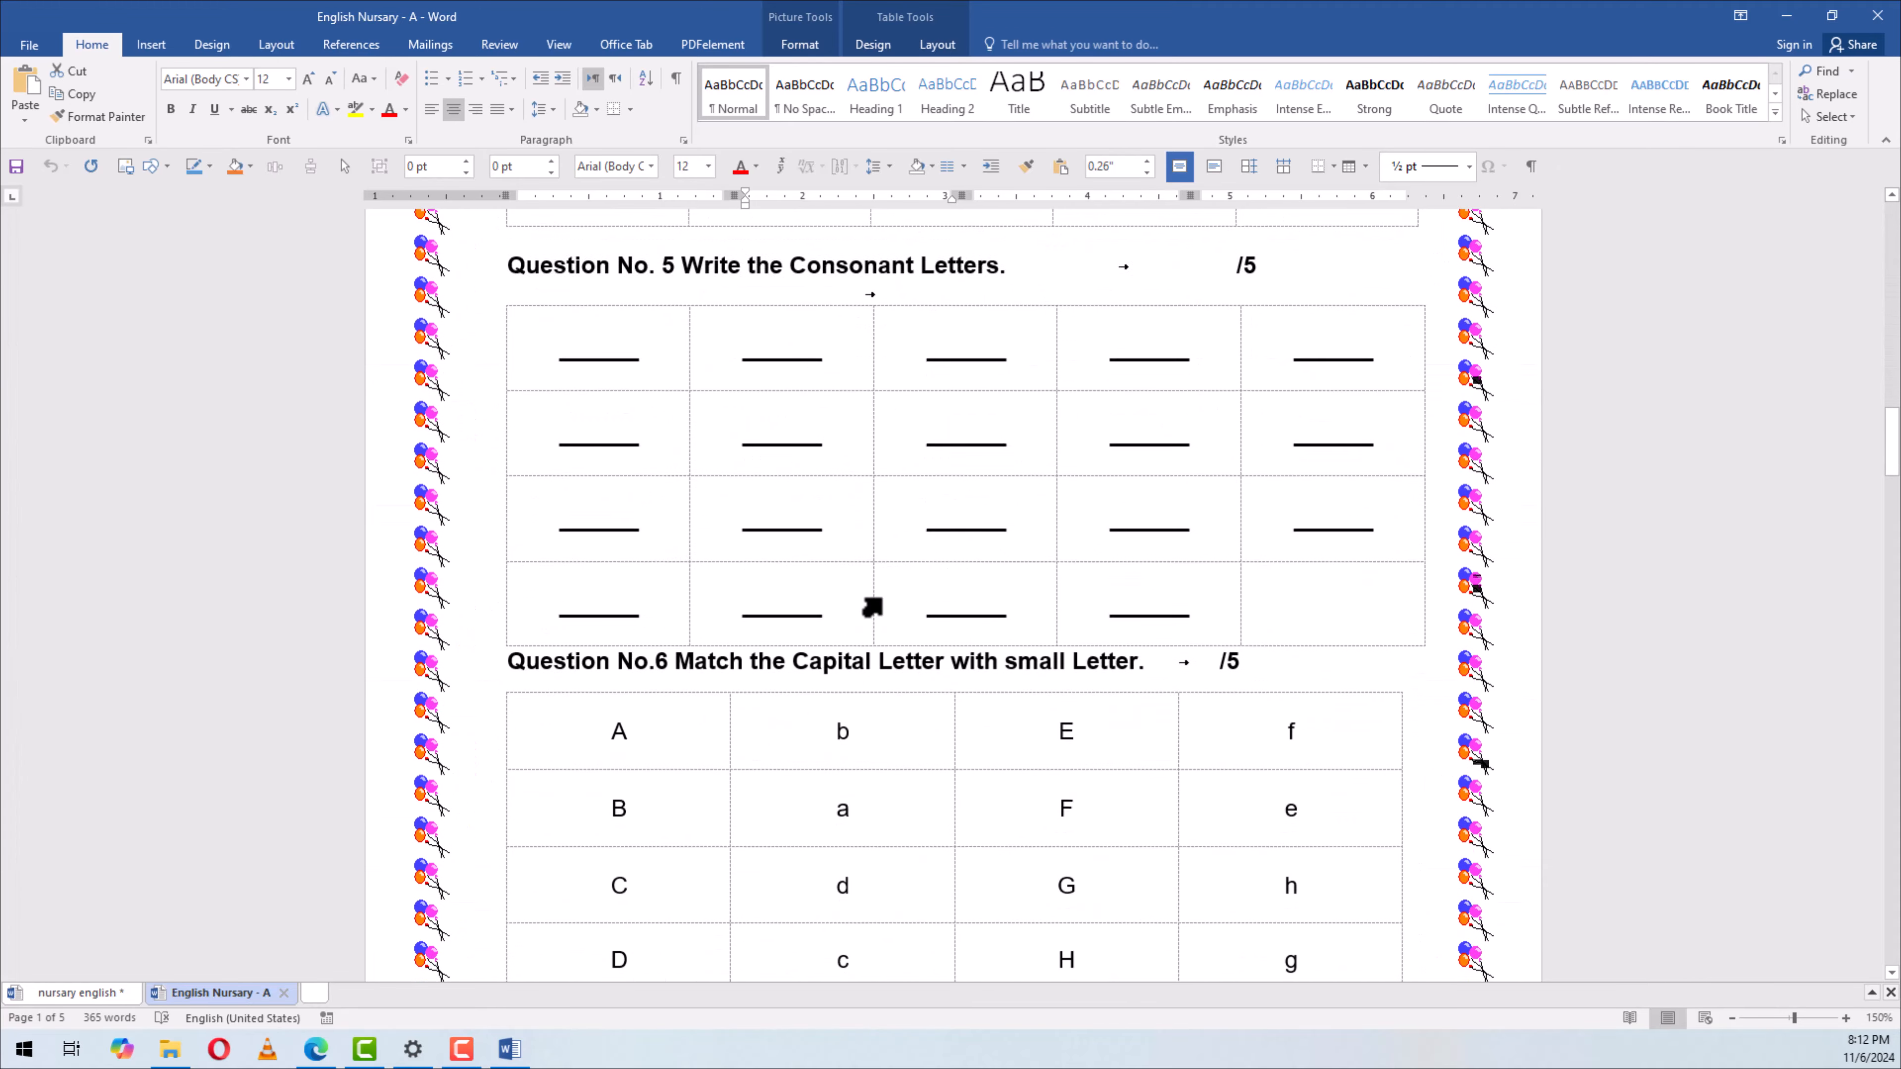
scroll(883, 604, "down", 20)
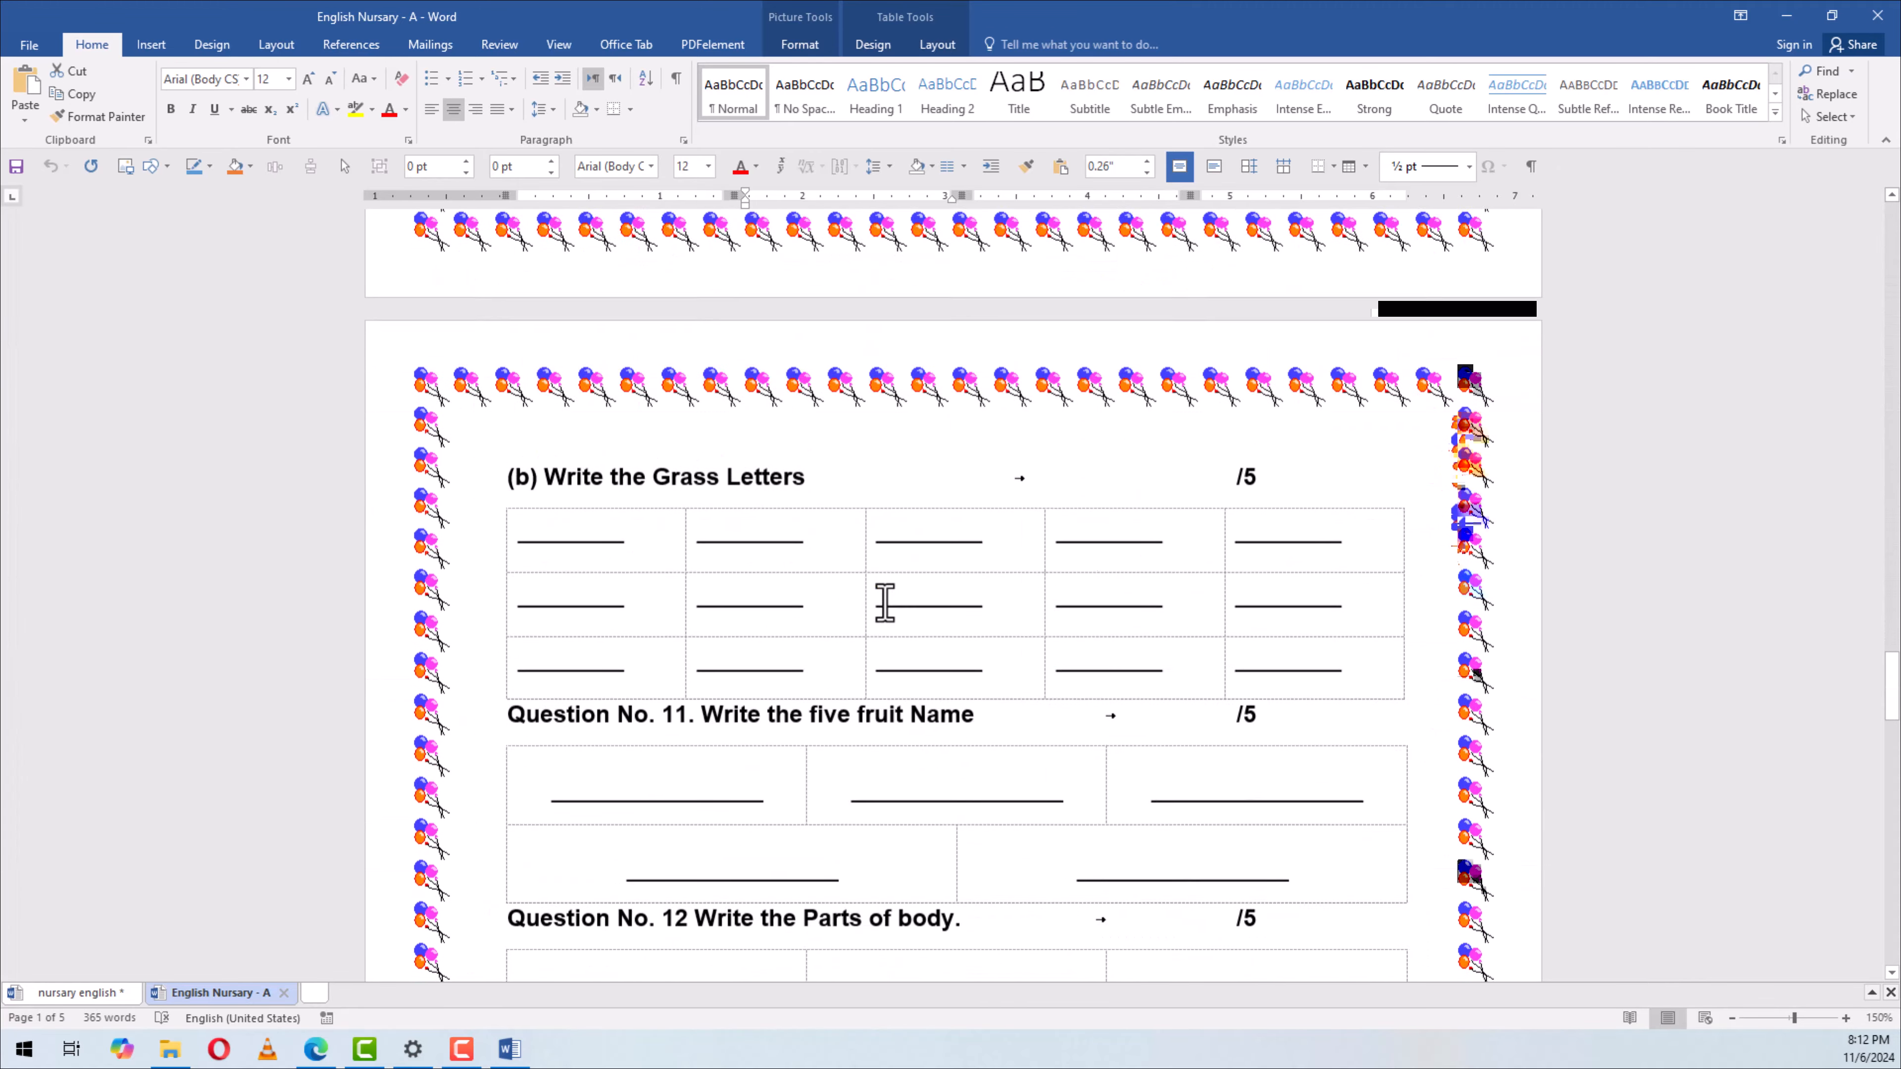
scroll(884, 604, "up", 1)
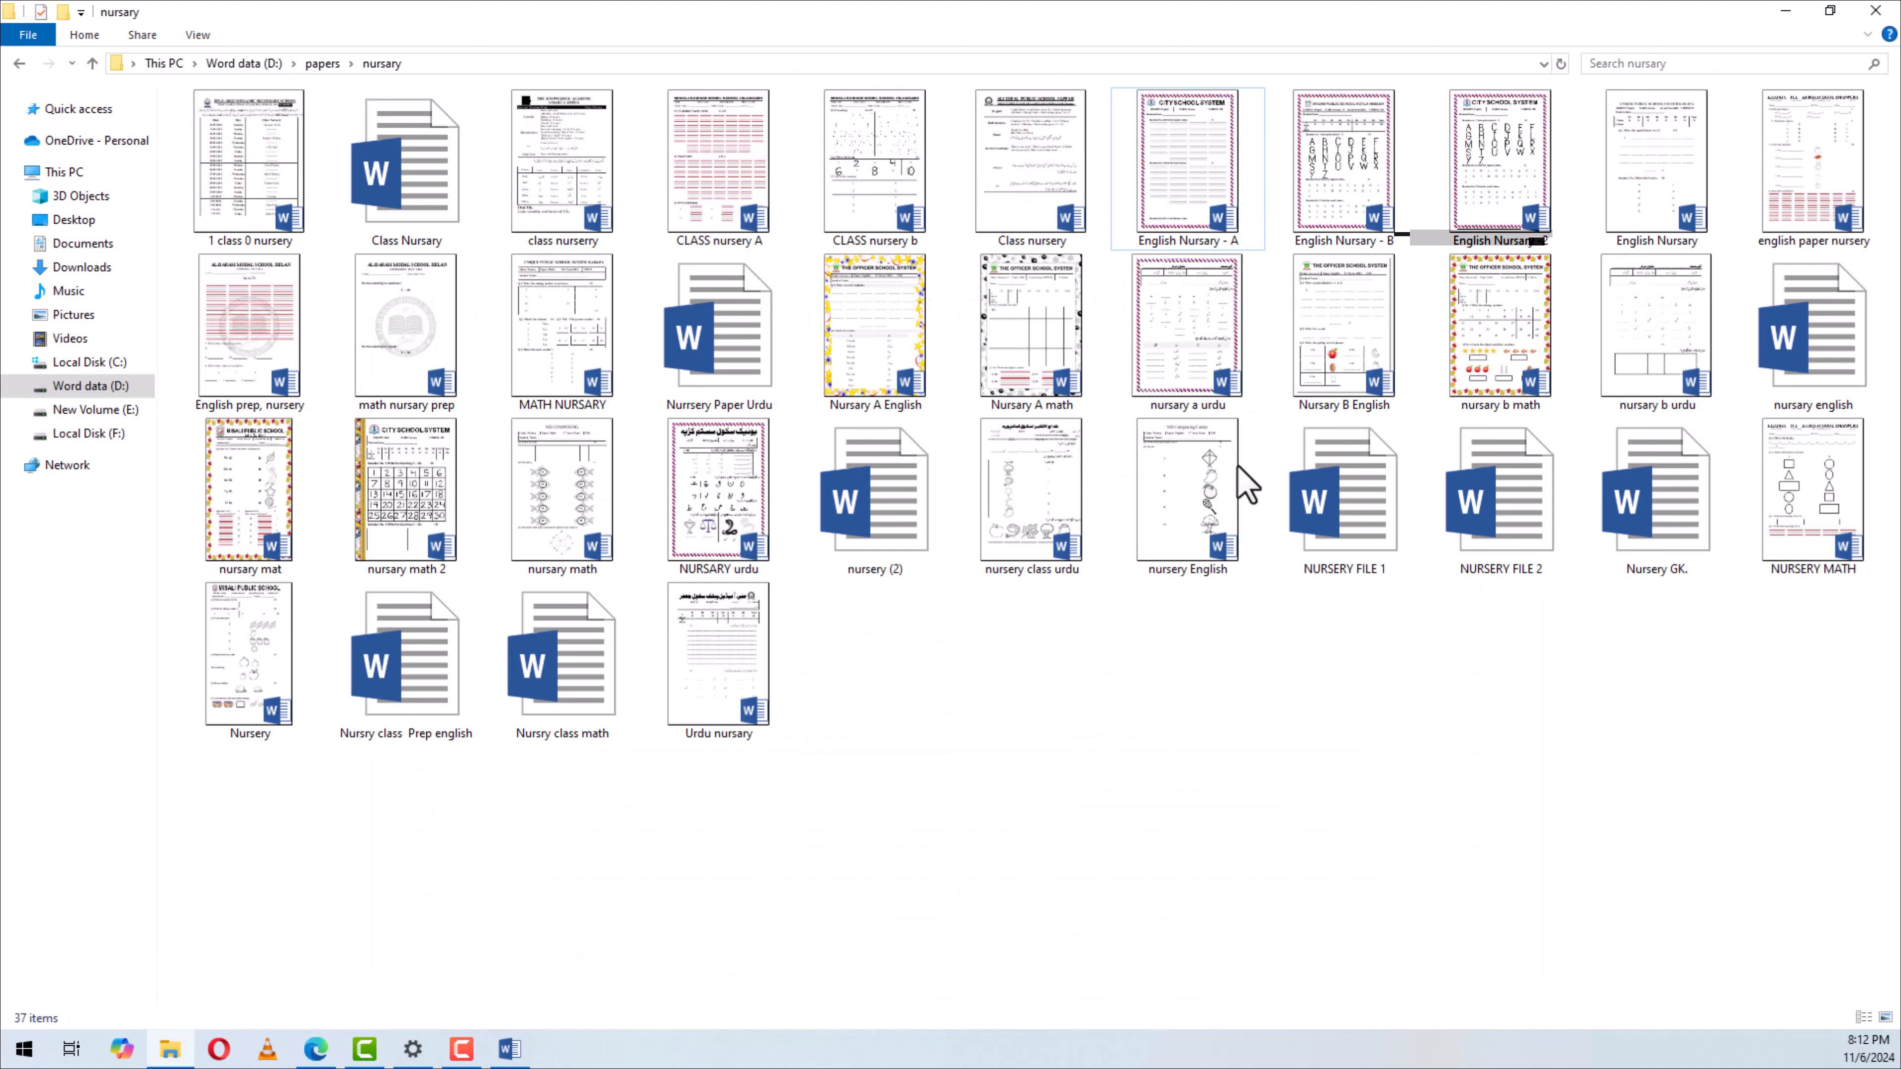
Open english paper nursery from the papers > nursary folder, enable editing and locate the red-lined writing table under question 4
double_click(1816, 150)
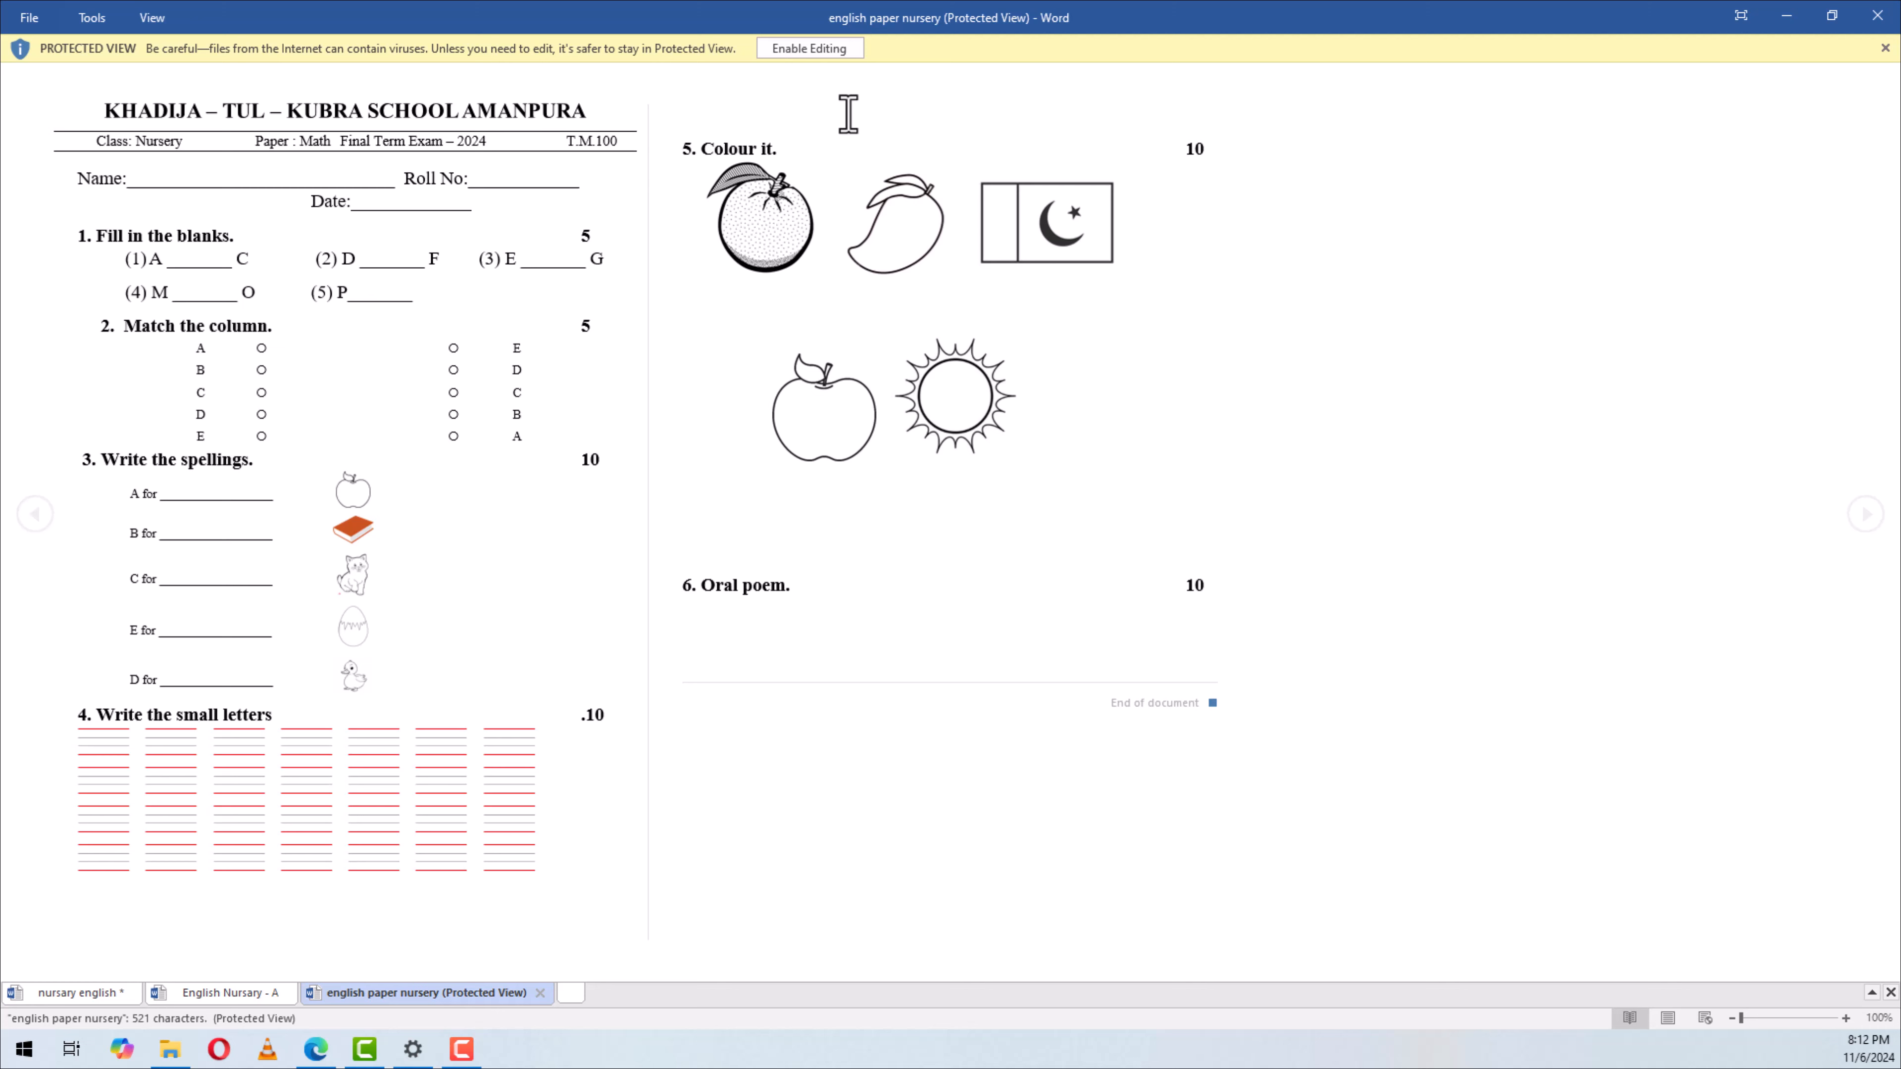
left_click(823, 50)
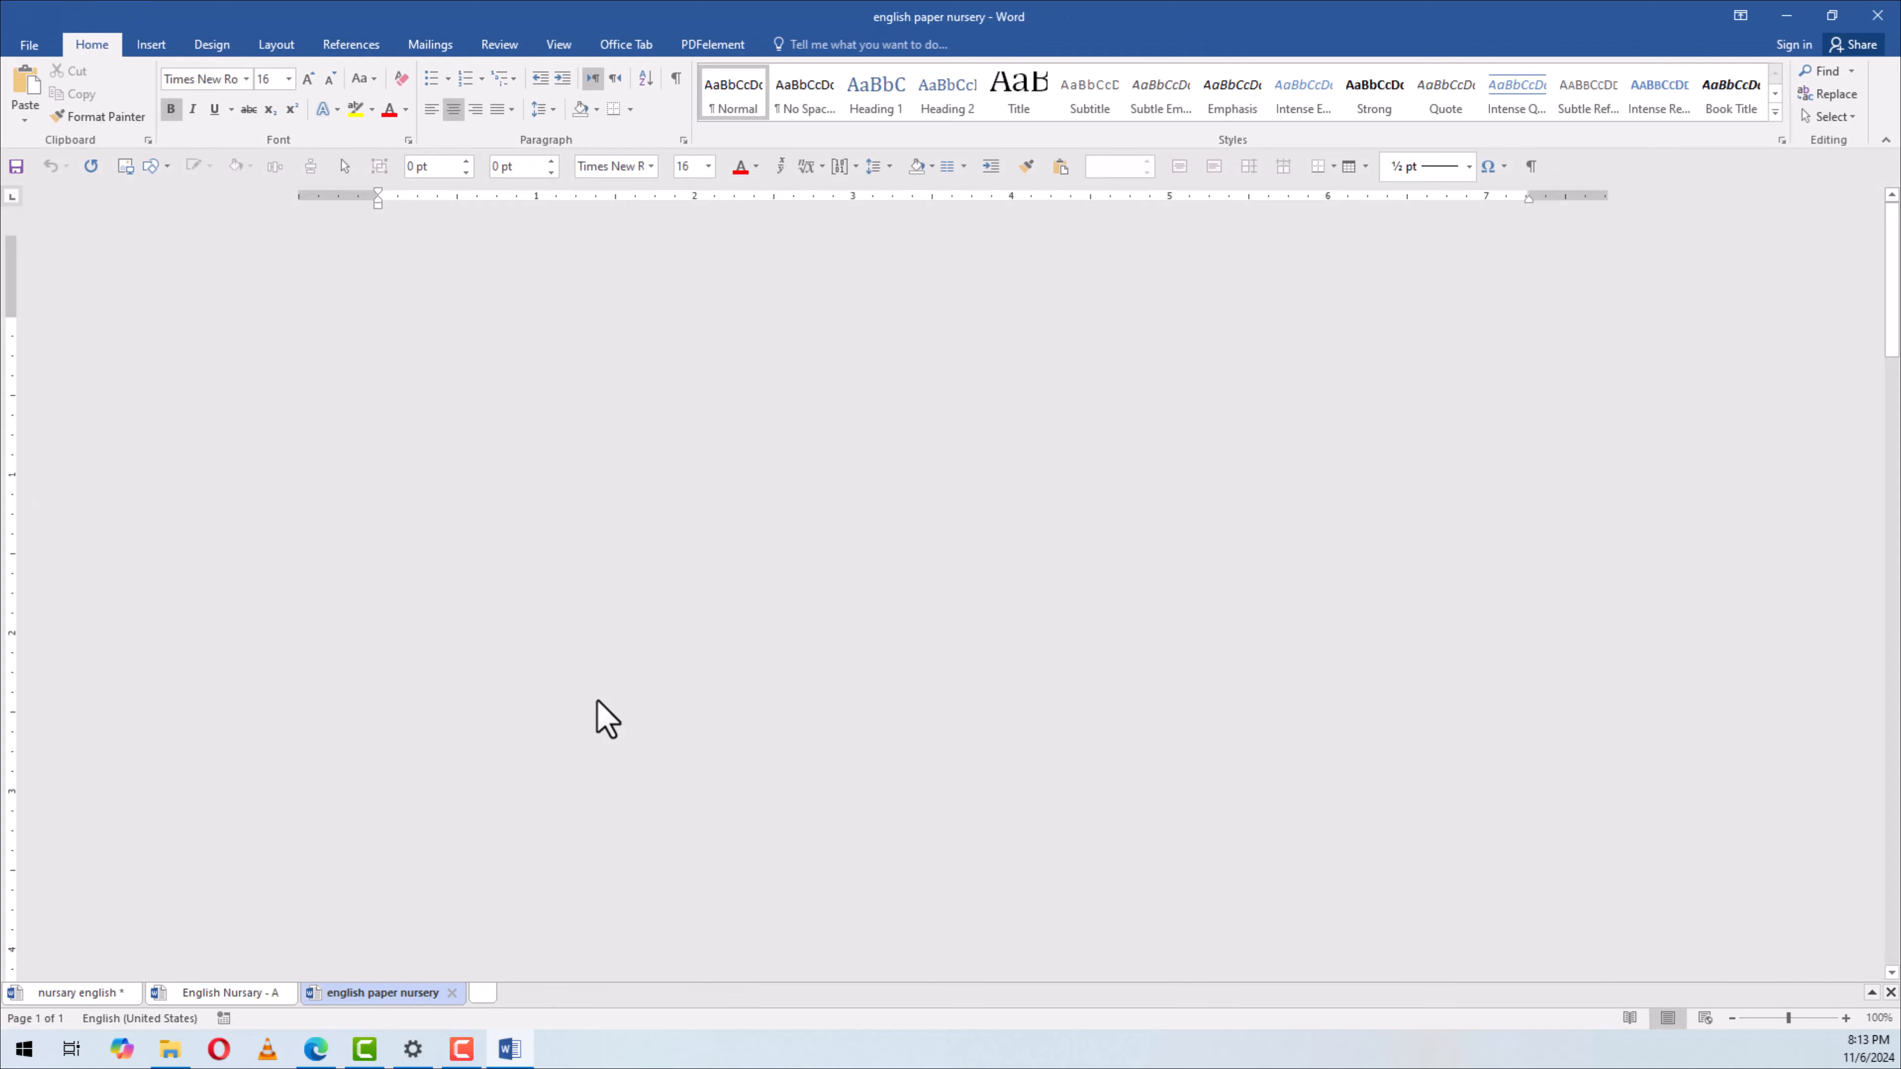
scroll(595, 719, "down", 5)
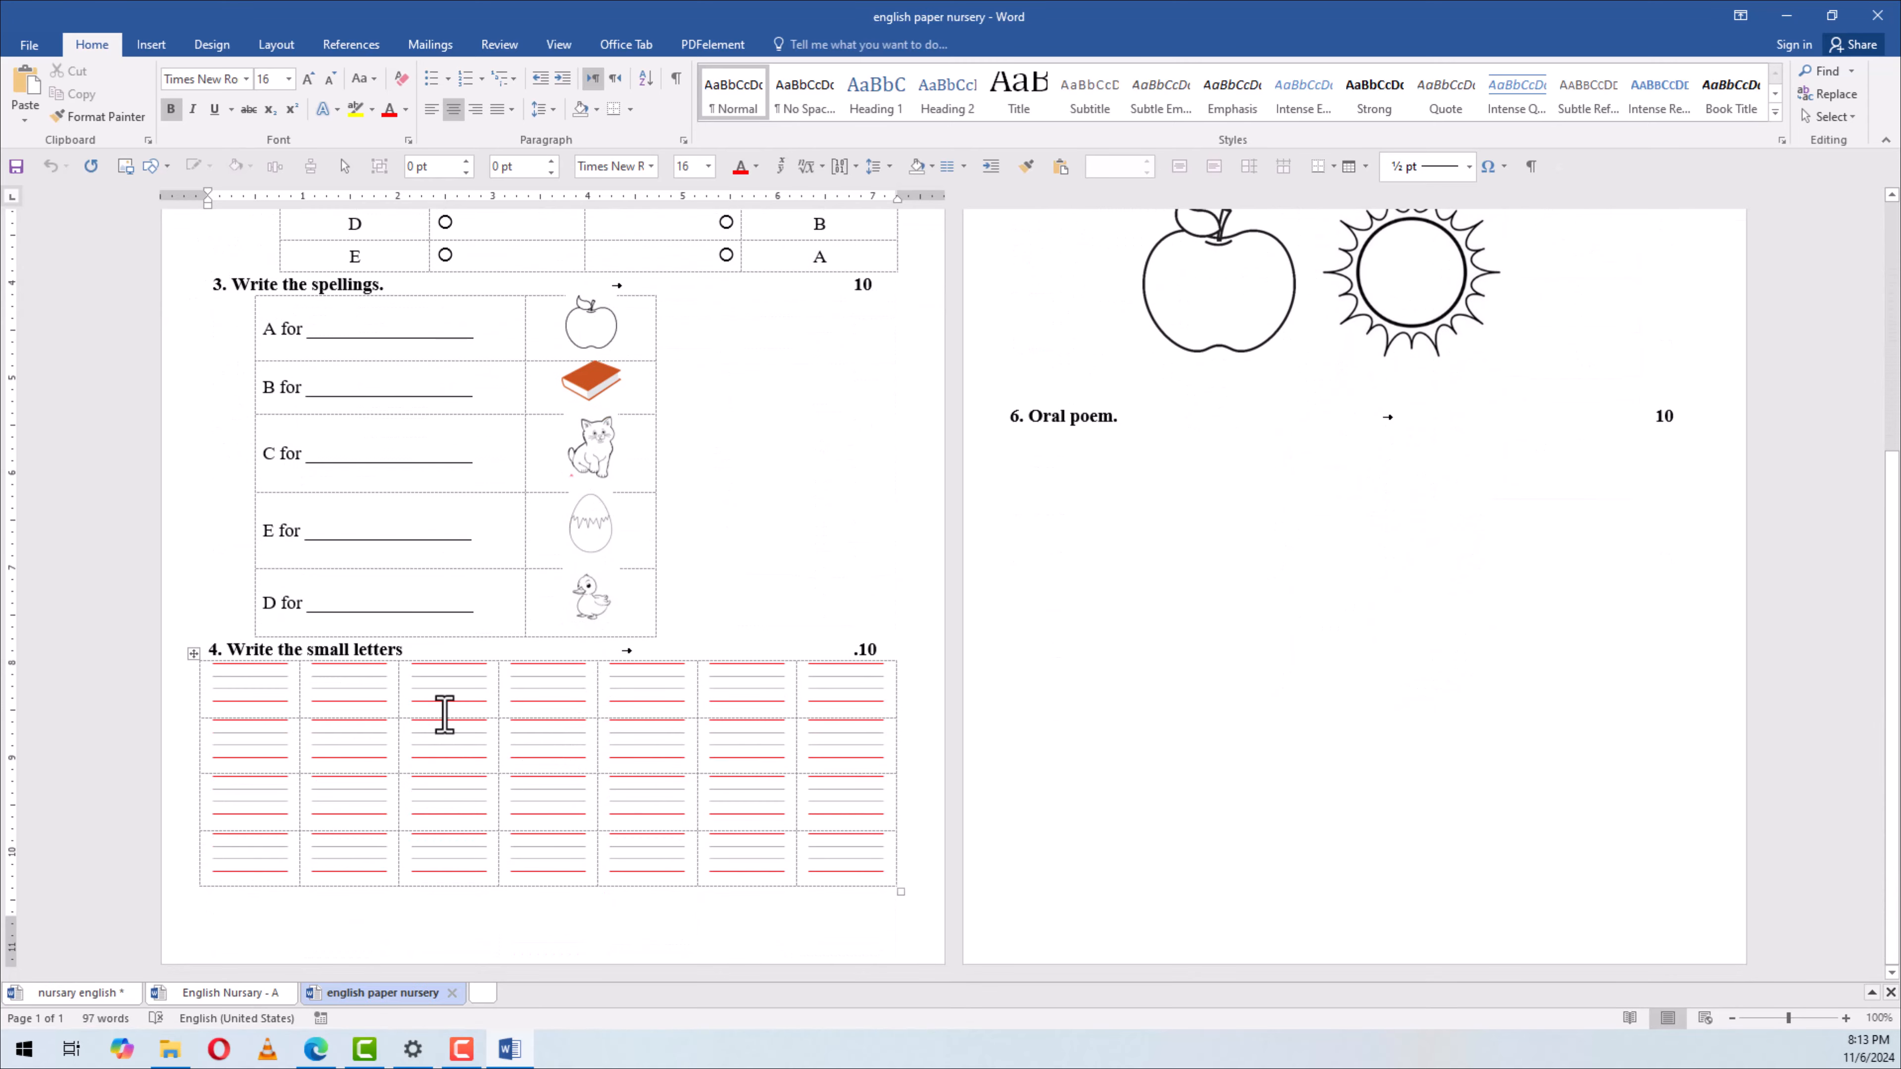
left_click(444, 704)
scroll(581, 809, "up", 6)
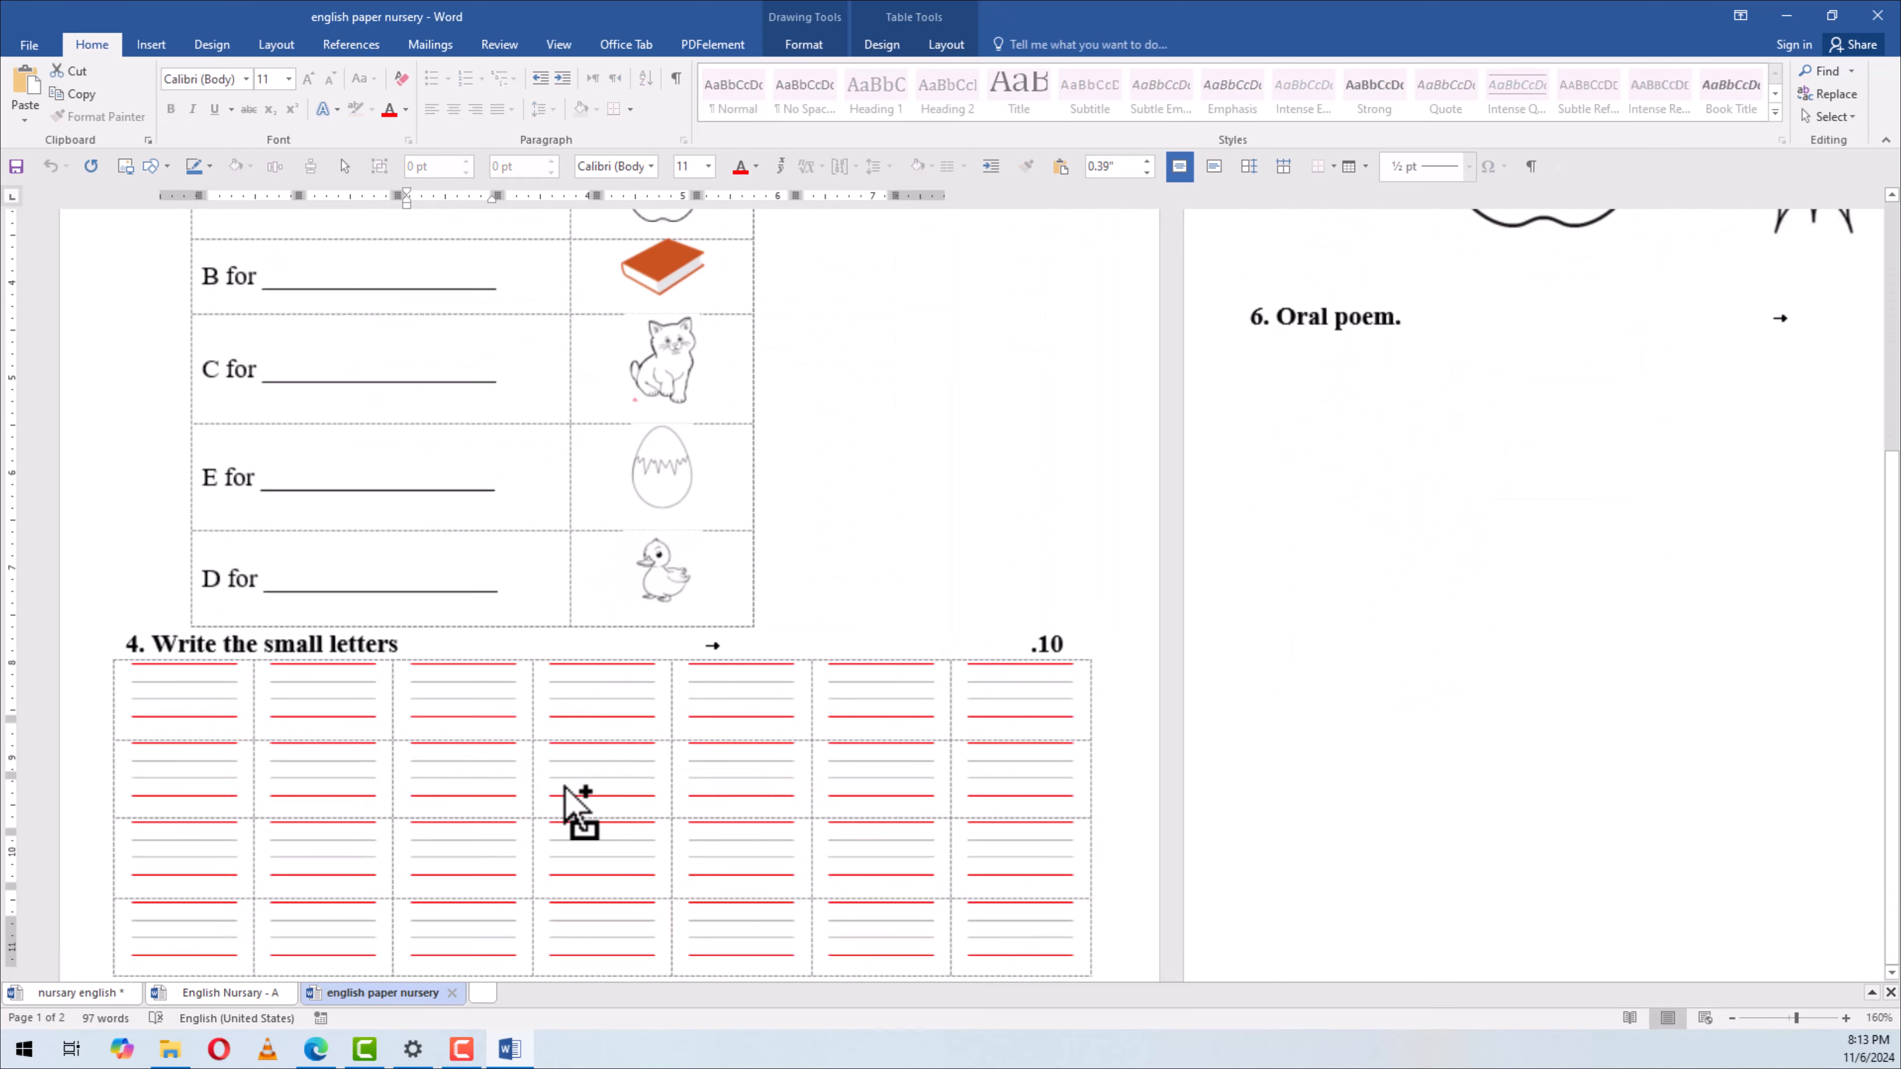
scroll(607, 709, "up", 3)
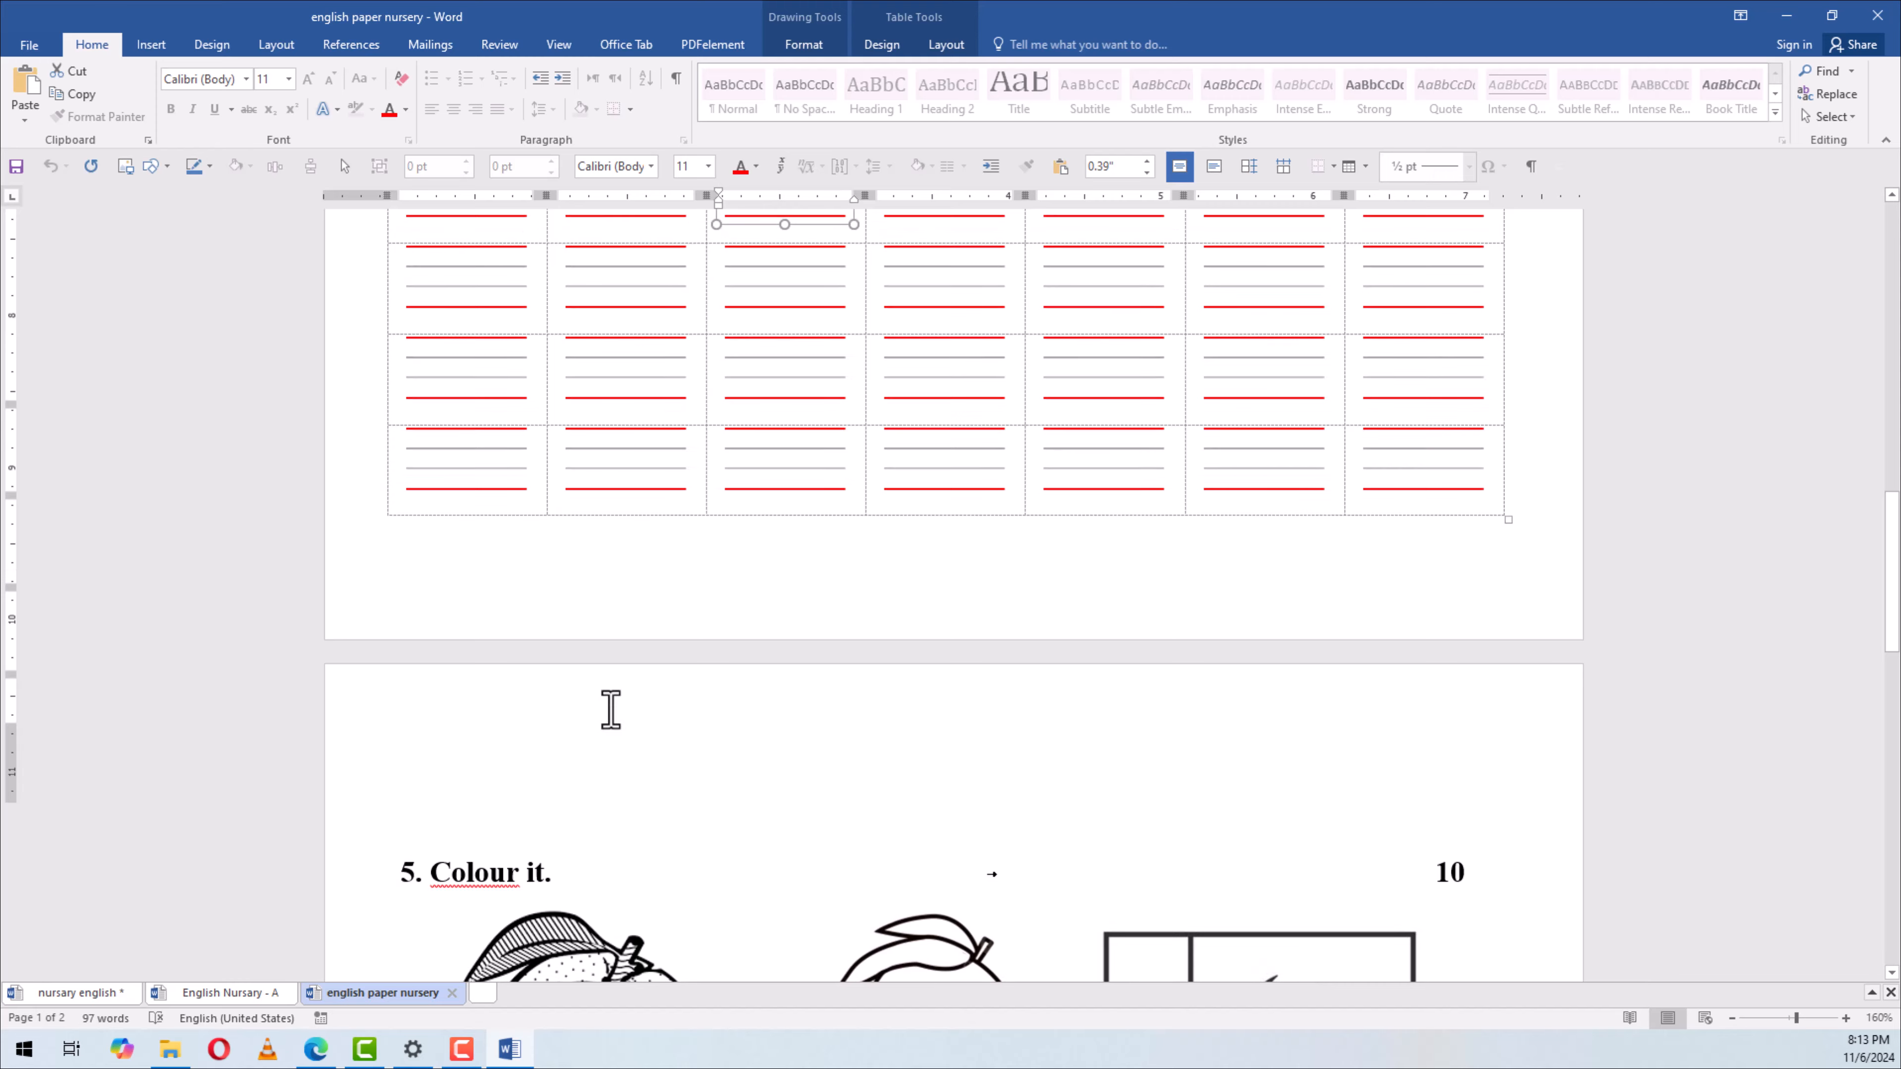
Hide the table gridlines around the question 4 writing lines and show them again
left_click(381, 299)
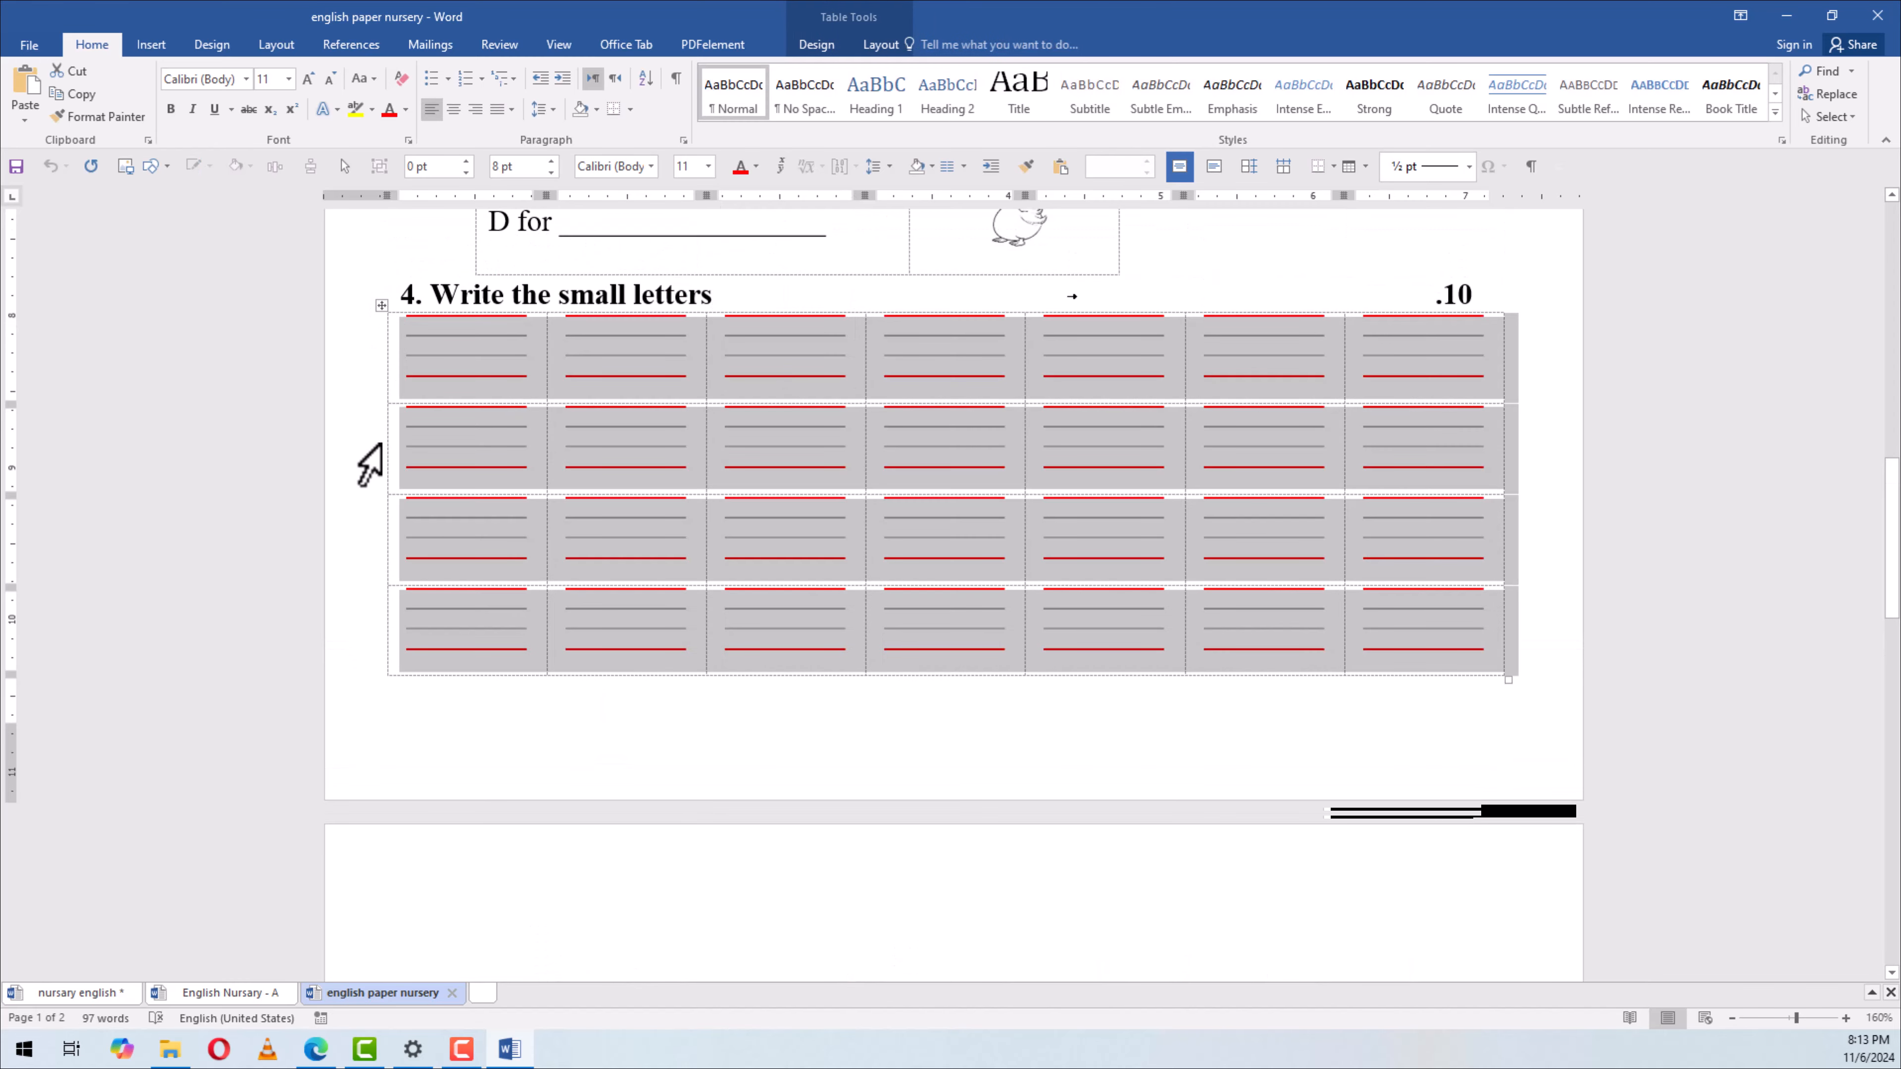
left_click(1516, 446)
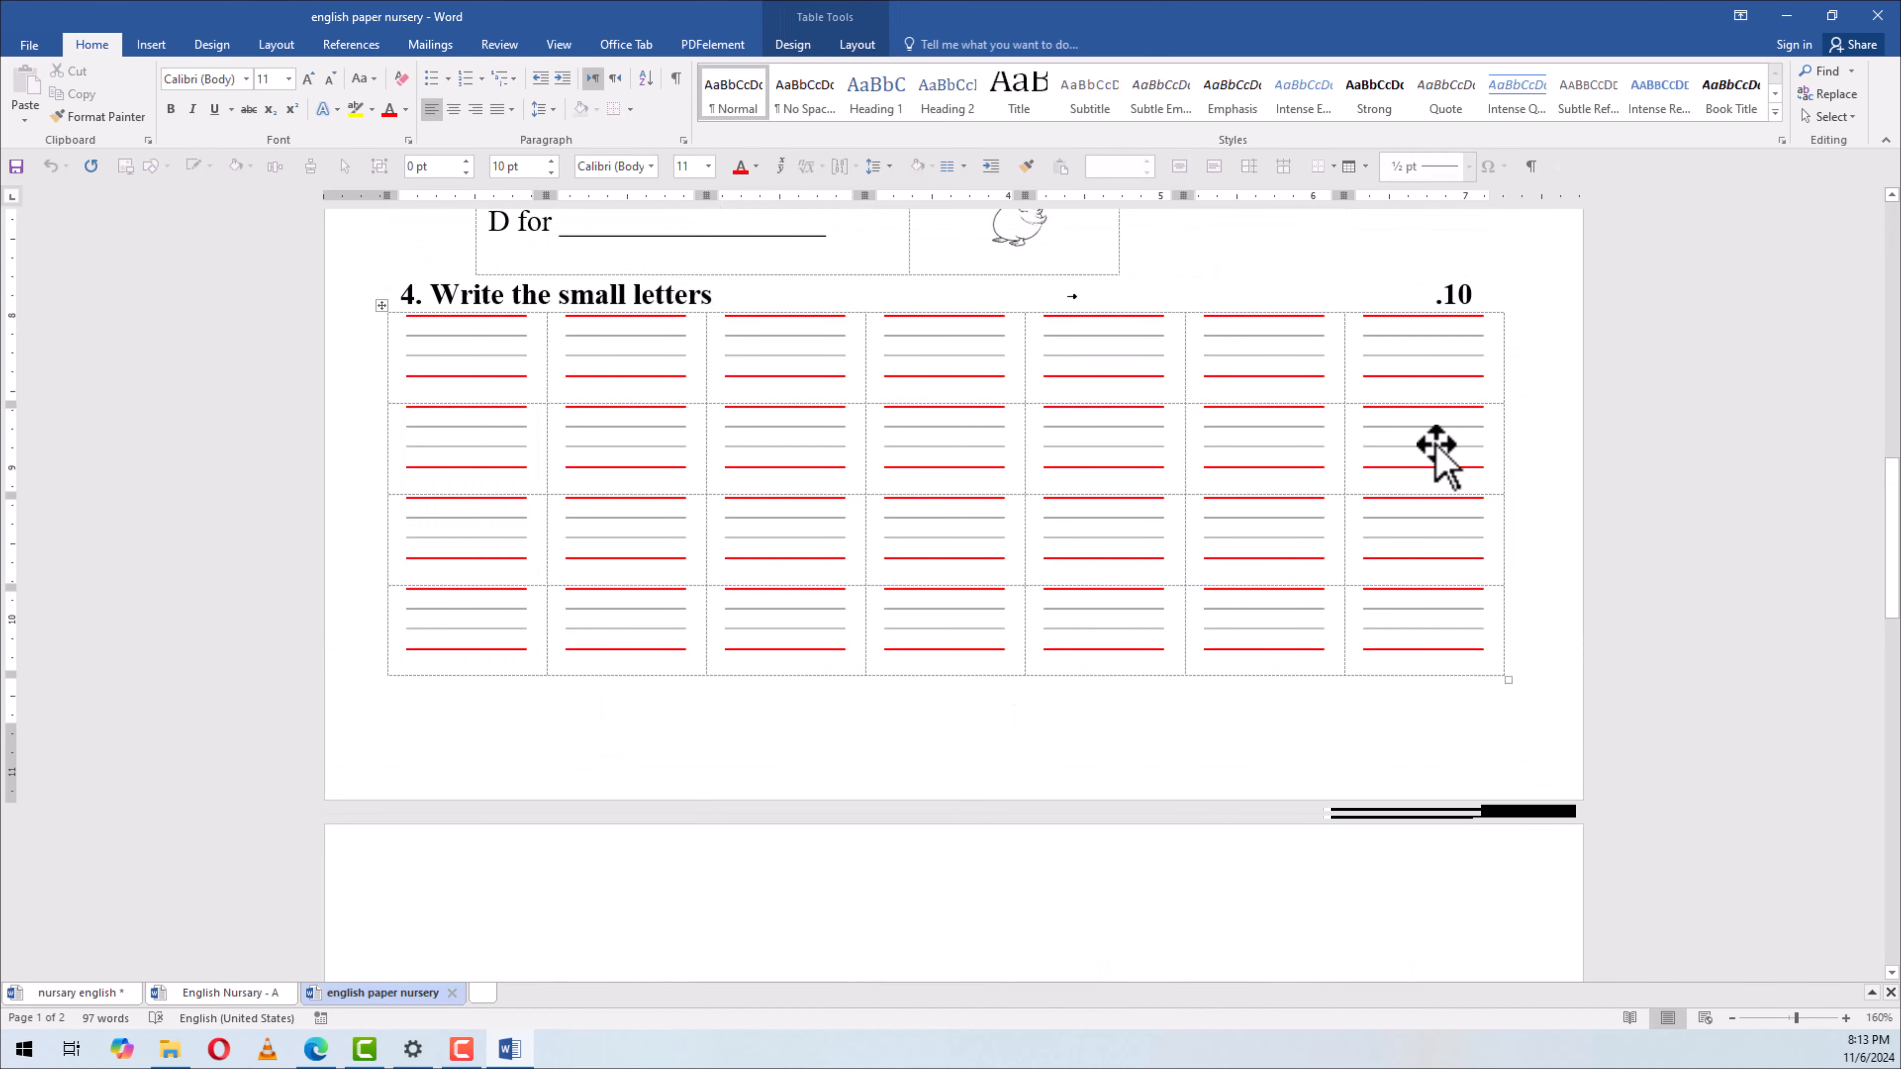
left_click(1340, 656)
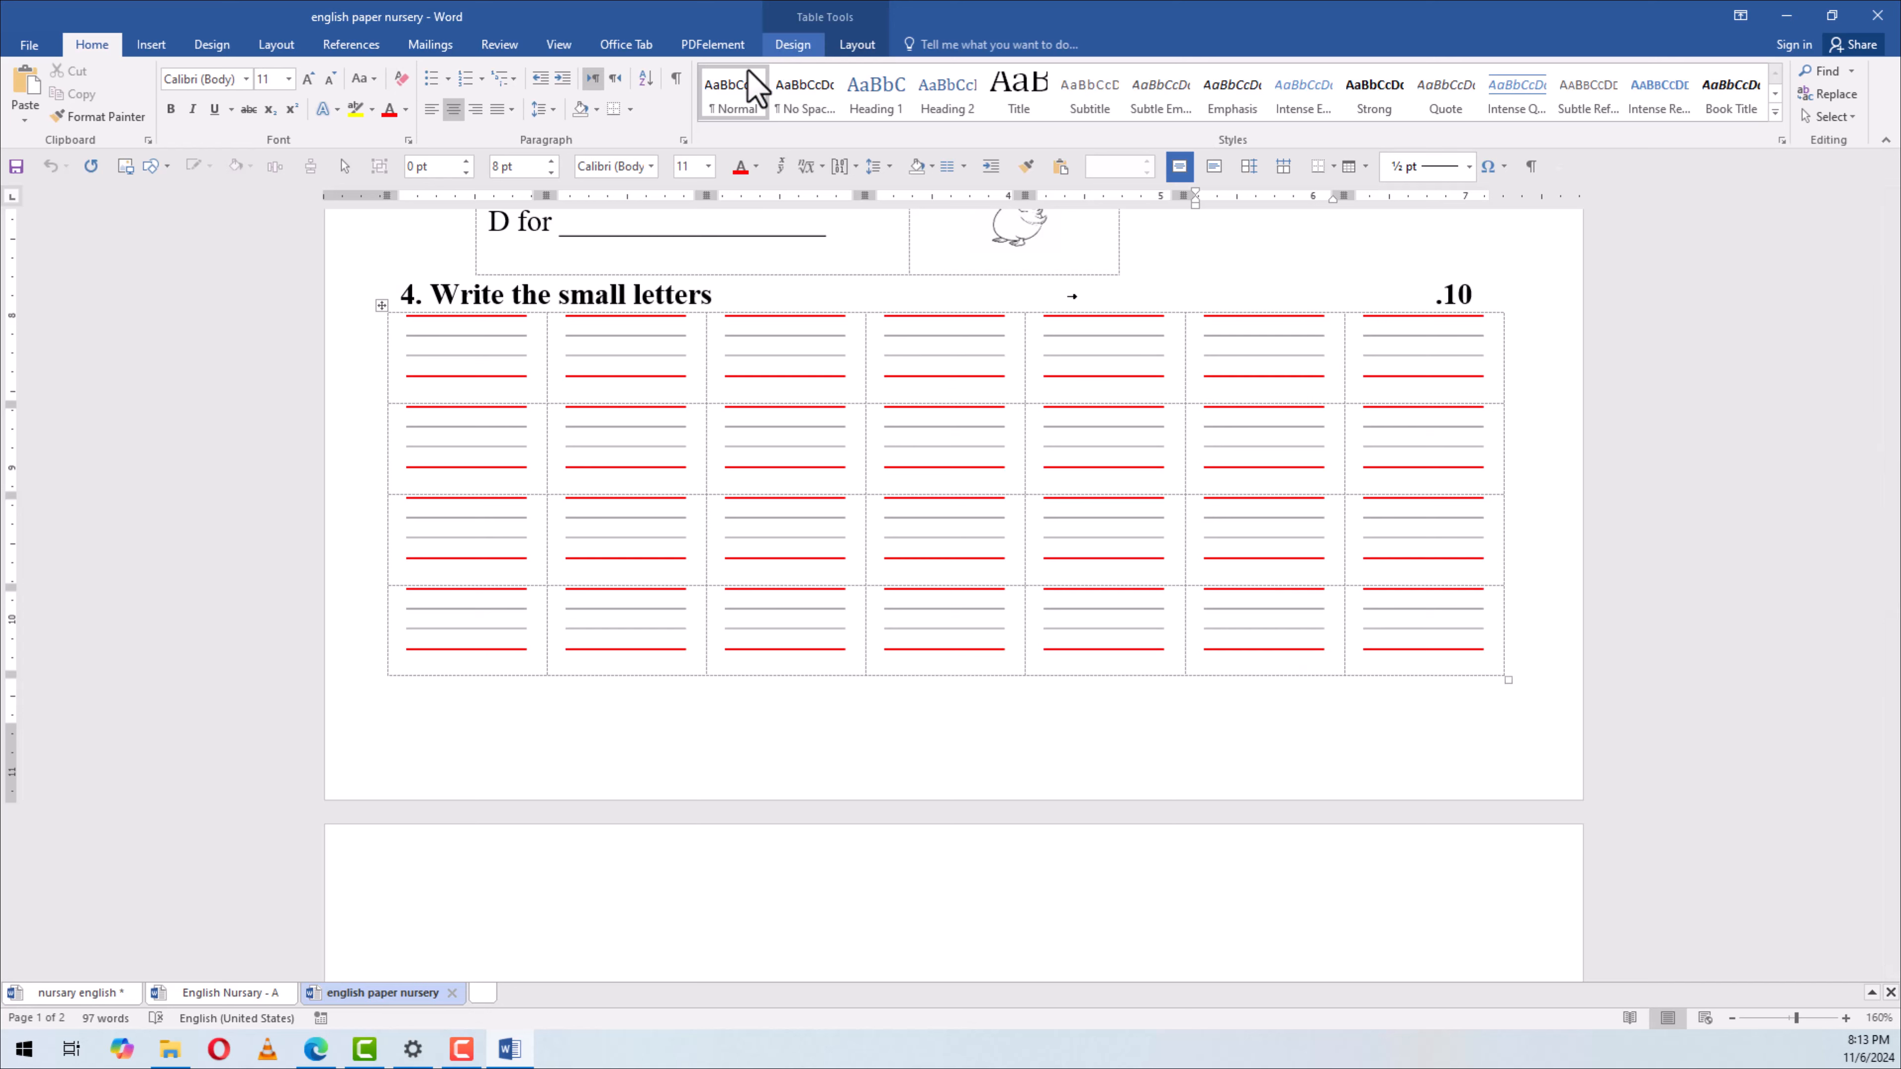
left_click(630, 109)
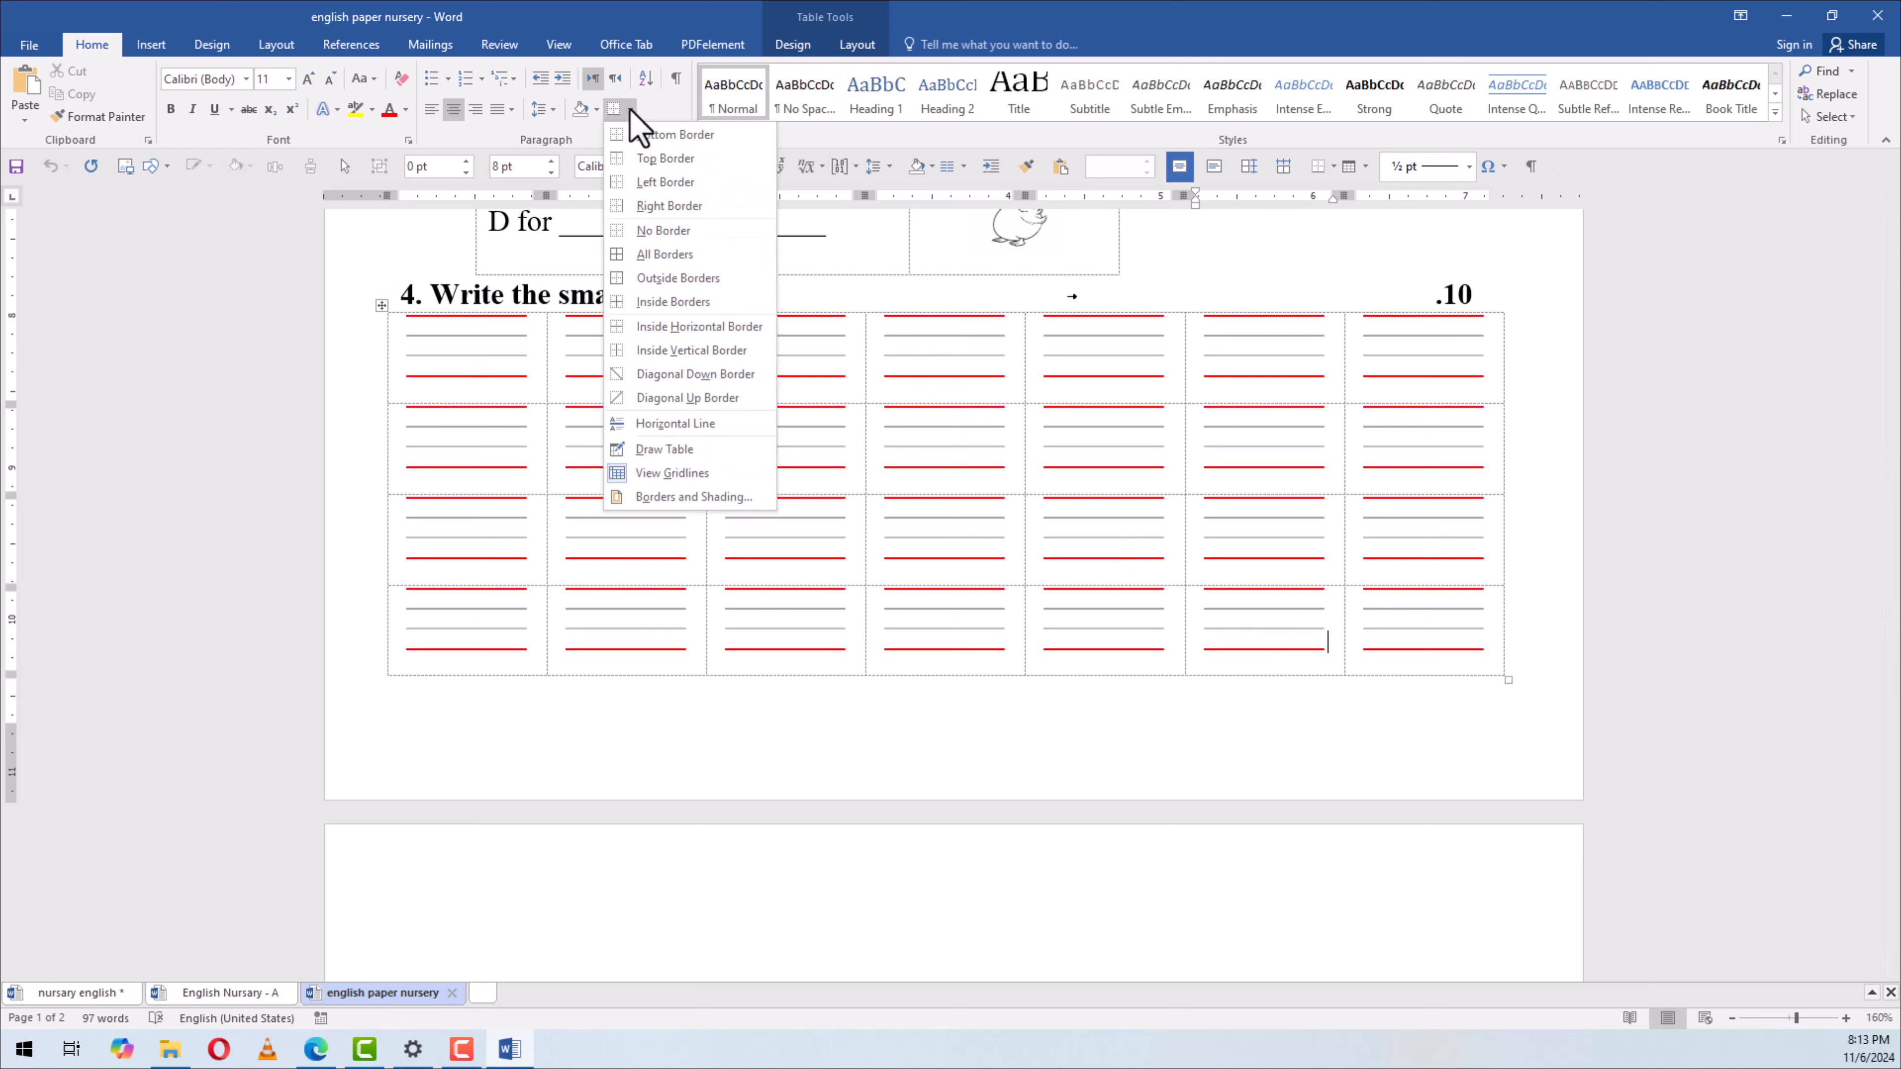
left_click(682, 473)
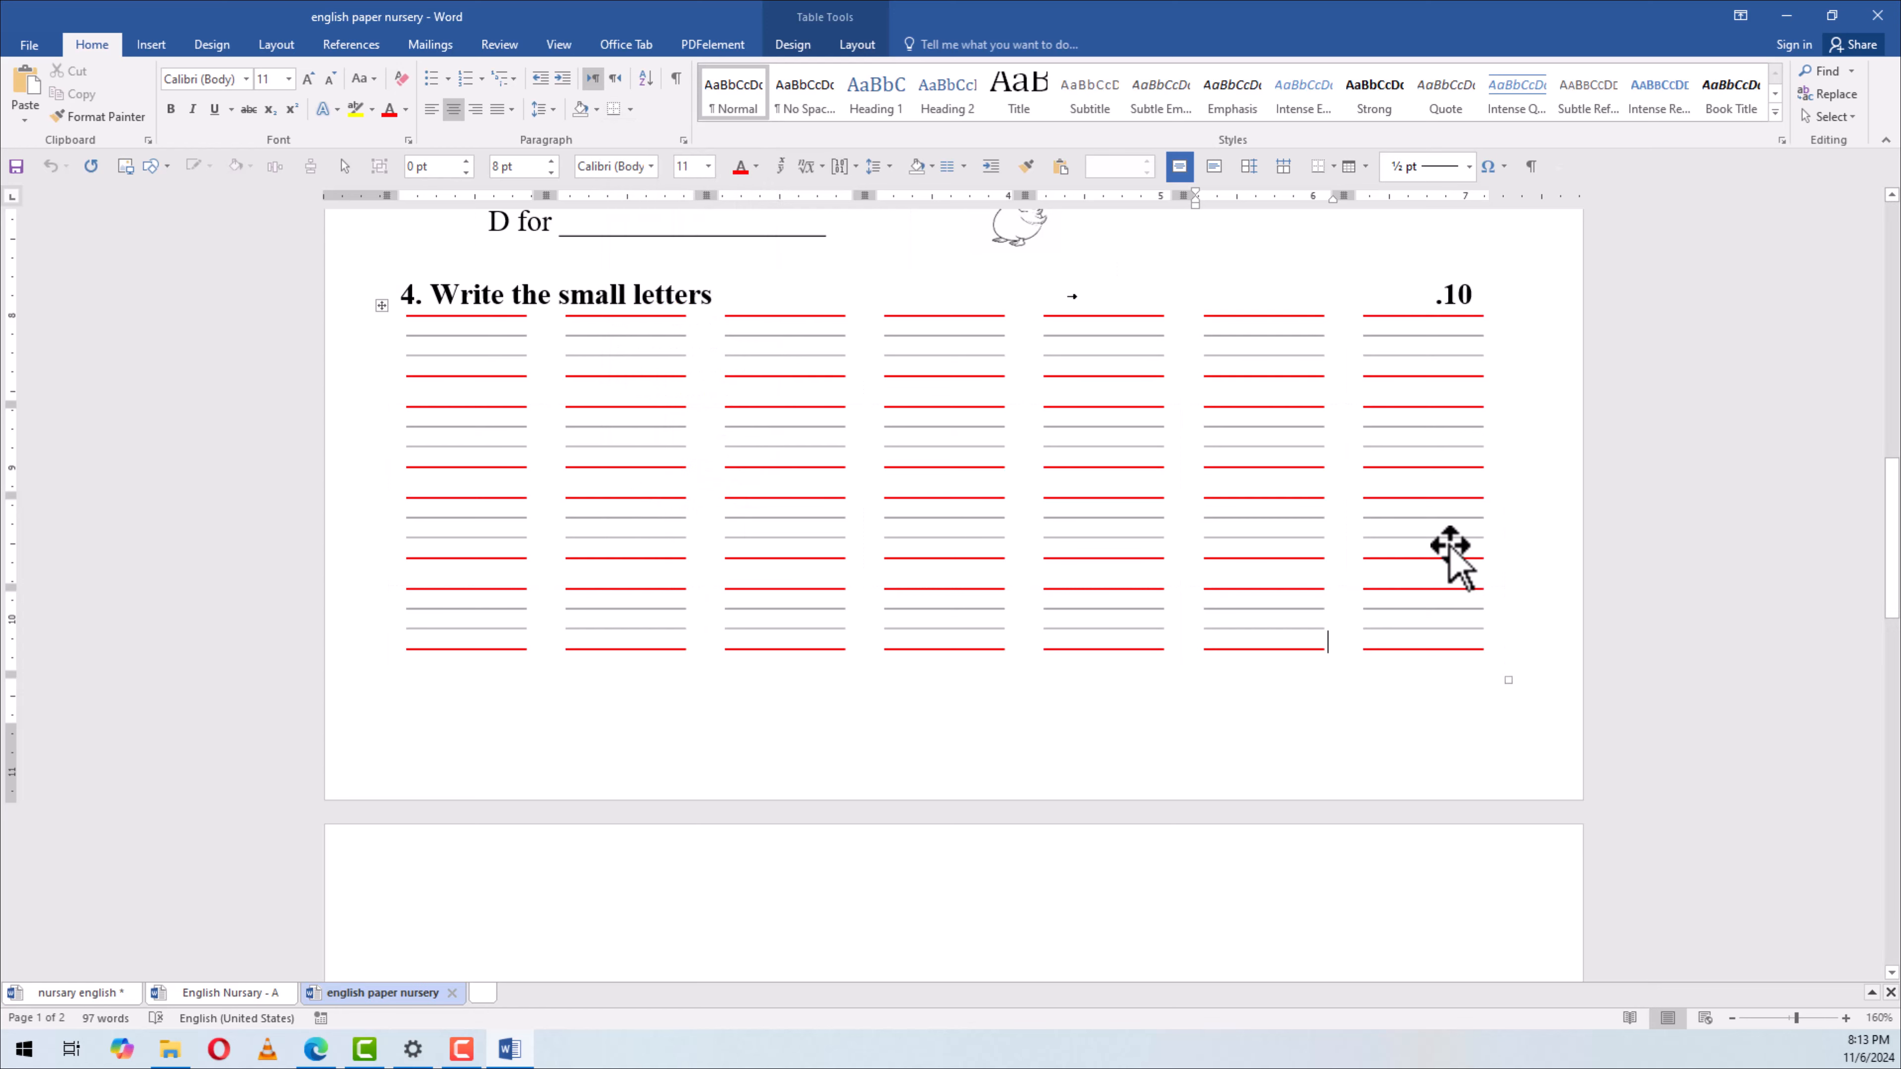
left_click(630, 109)
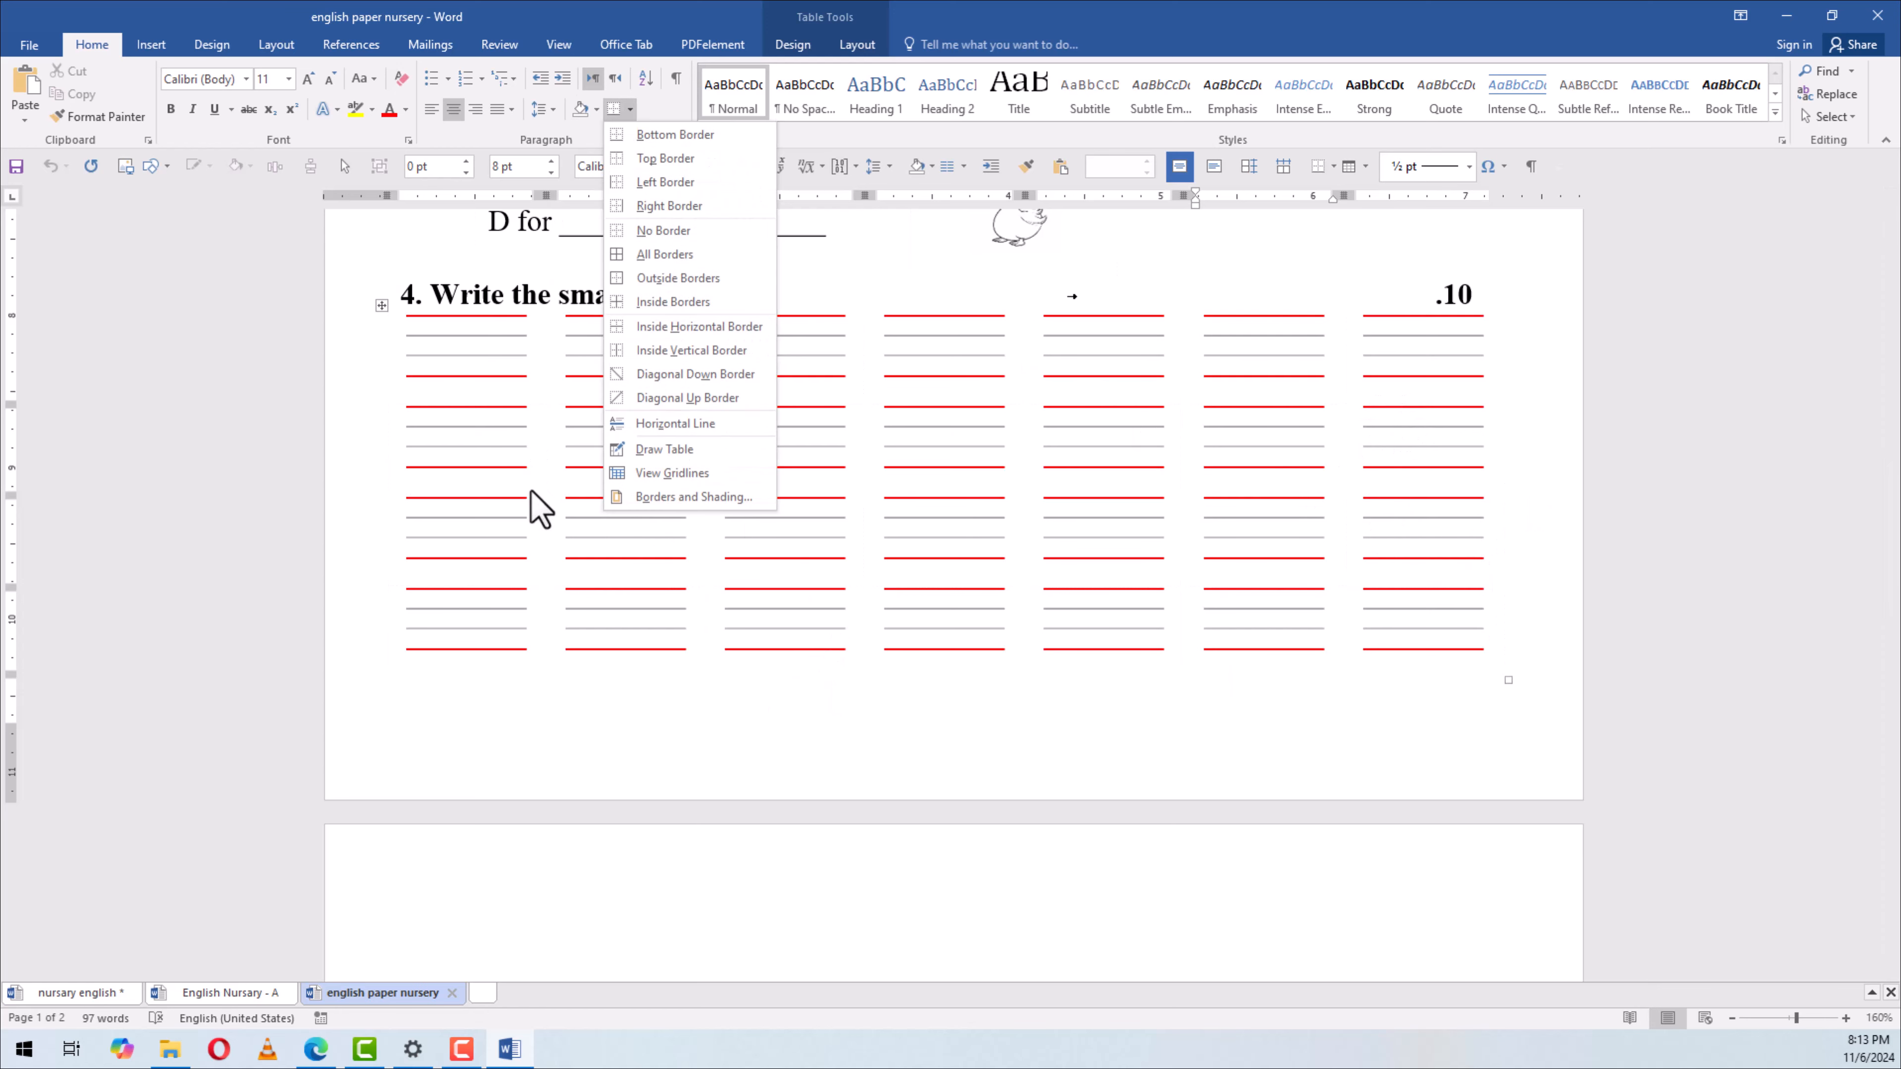
left_click(656, 470)
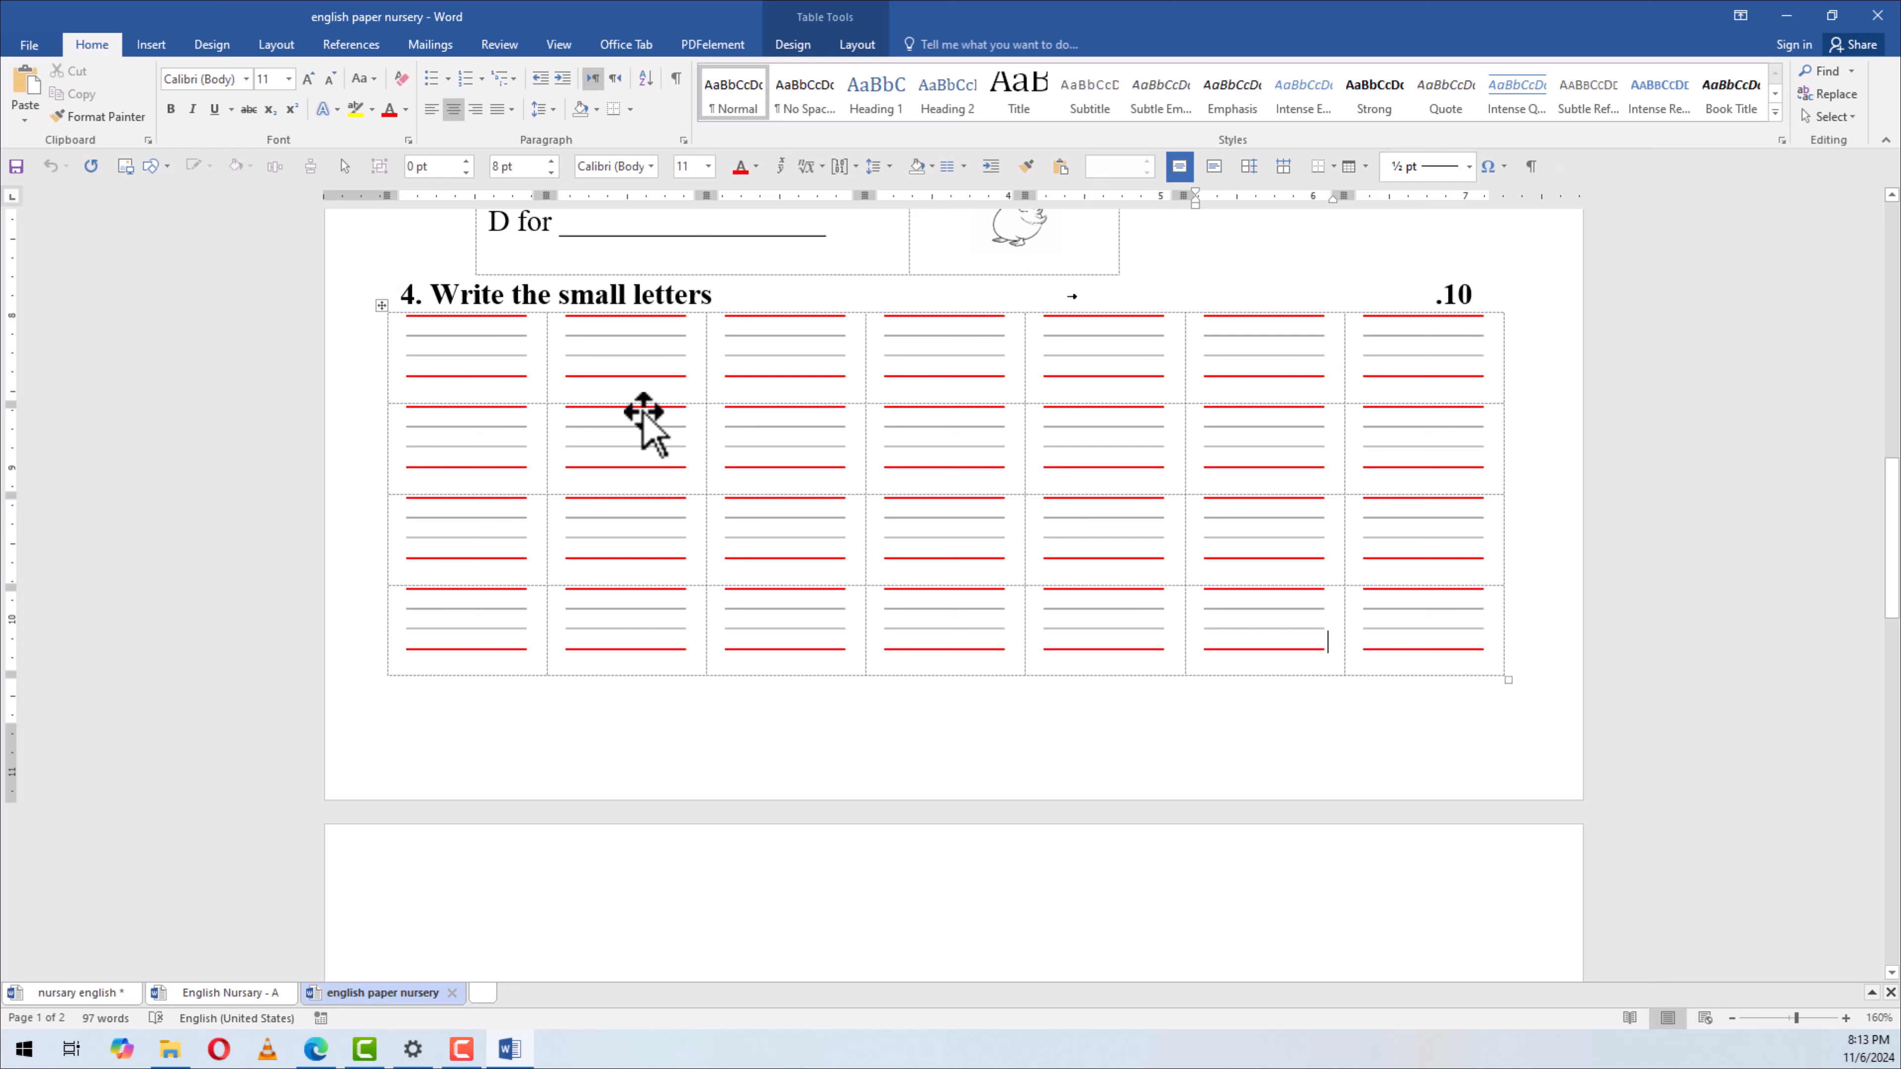
Copy the whole question 4 writing-lines table and paste it below the Q No.1 line in the nursary english document
left_click(382, 305)
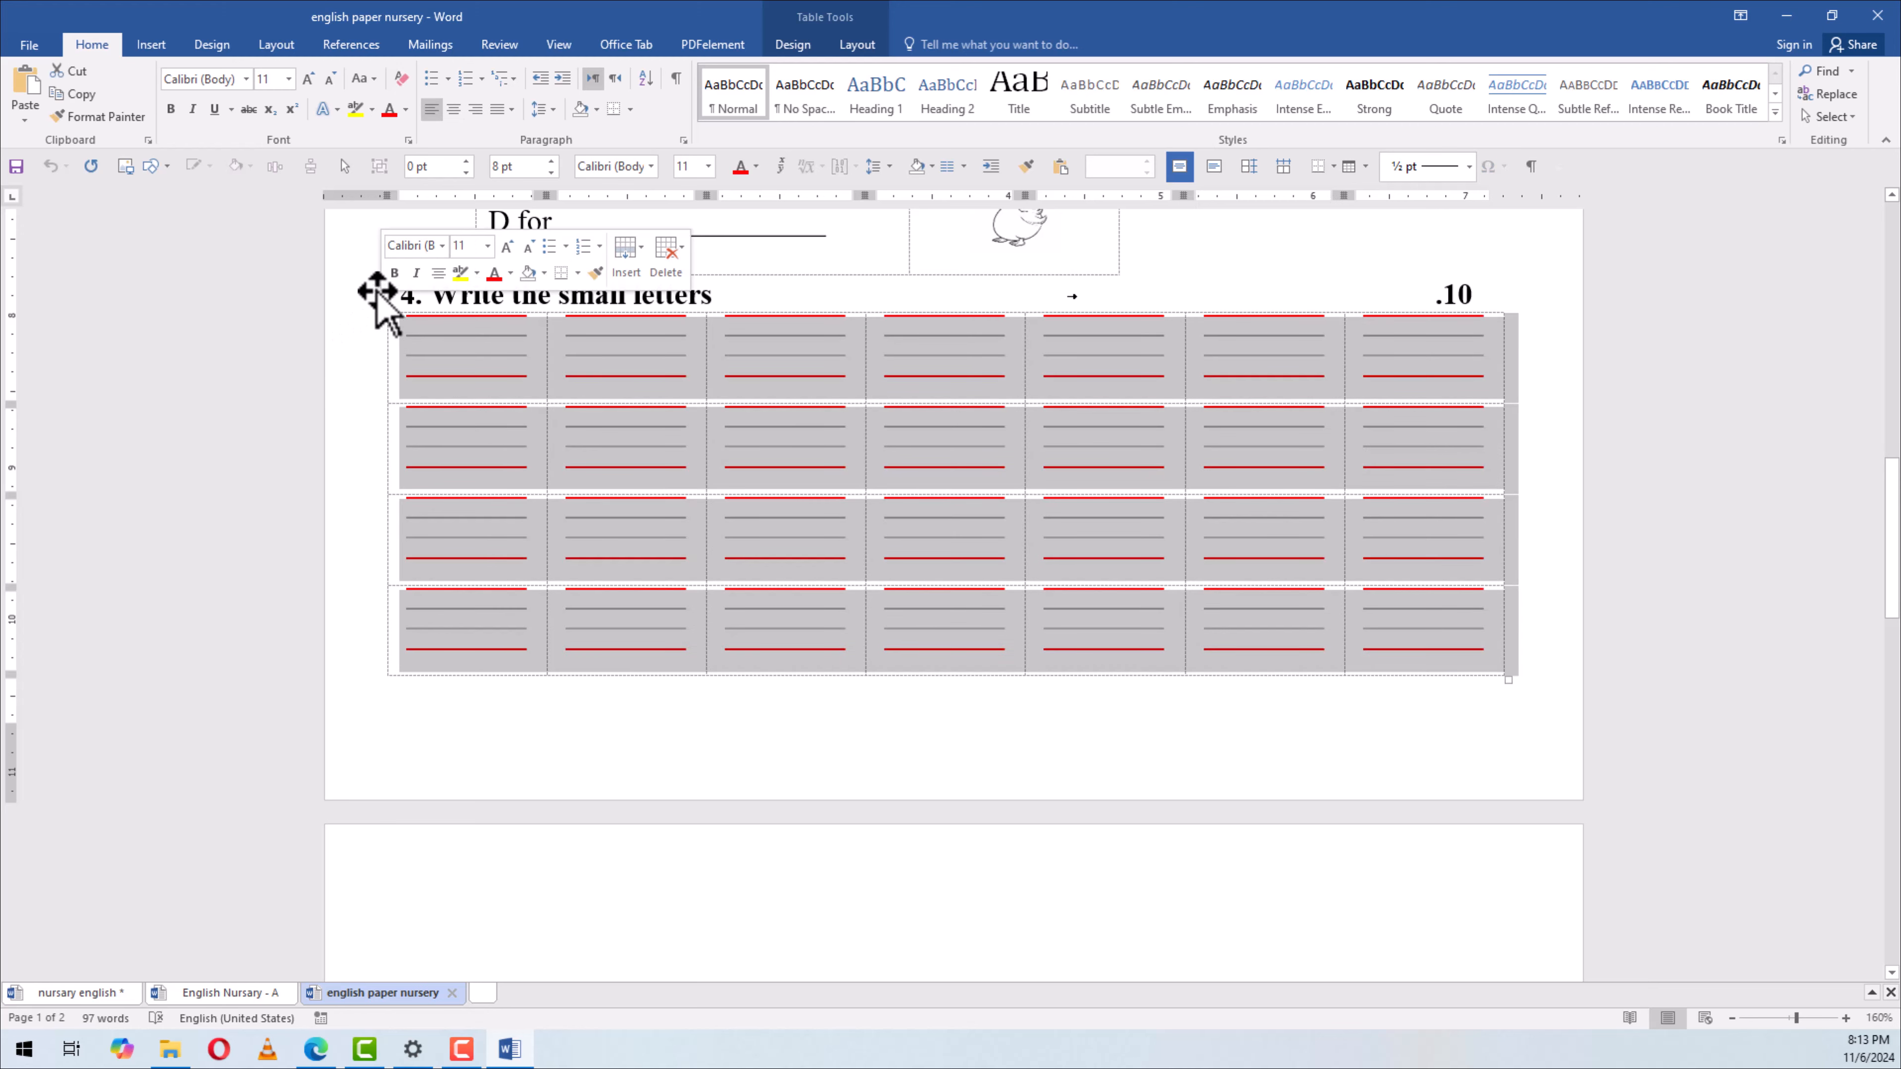
left_click(80, 94)
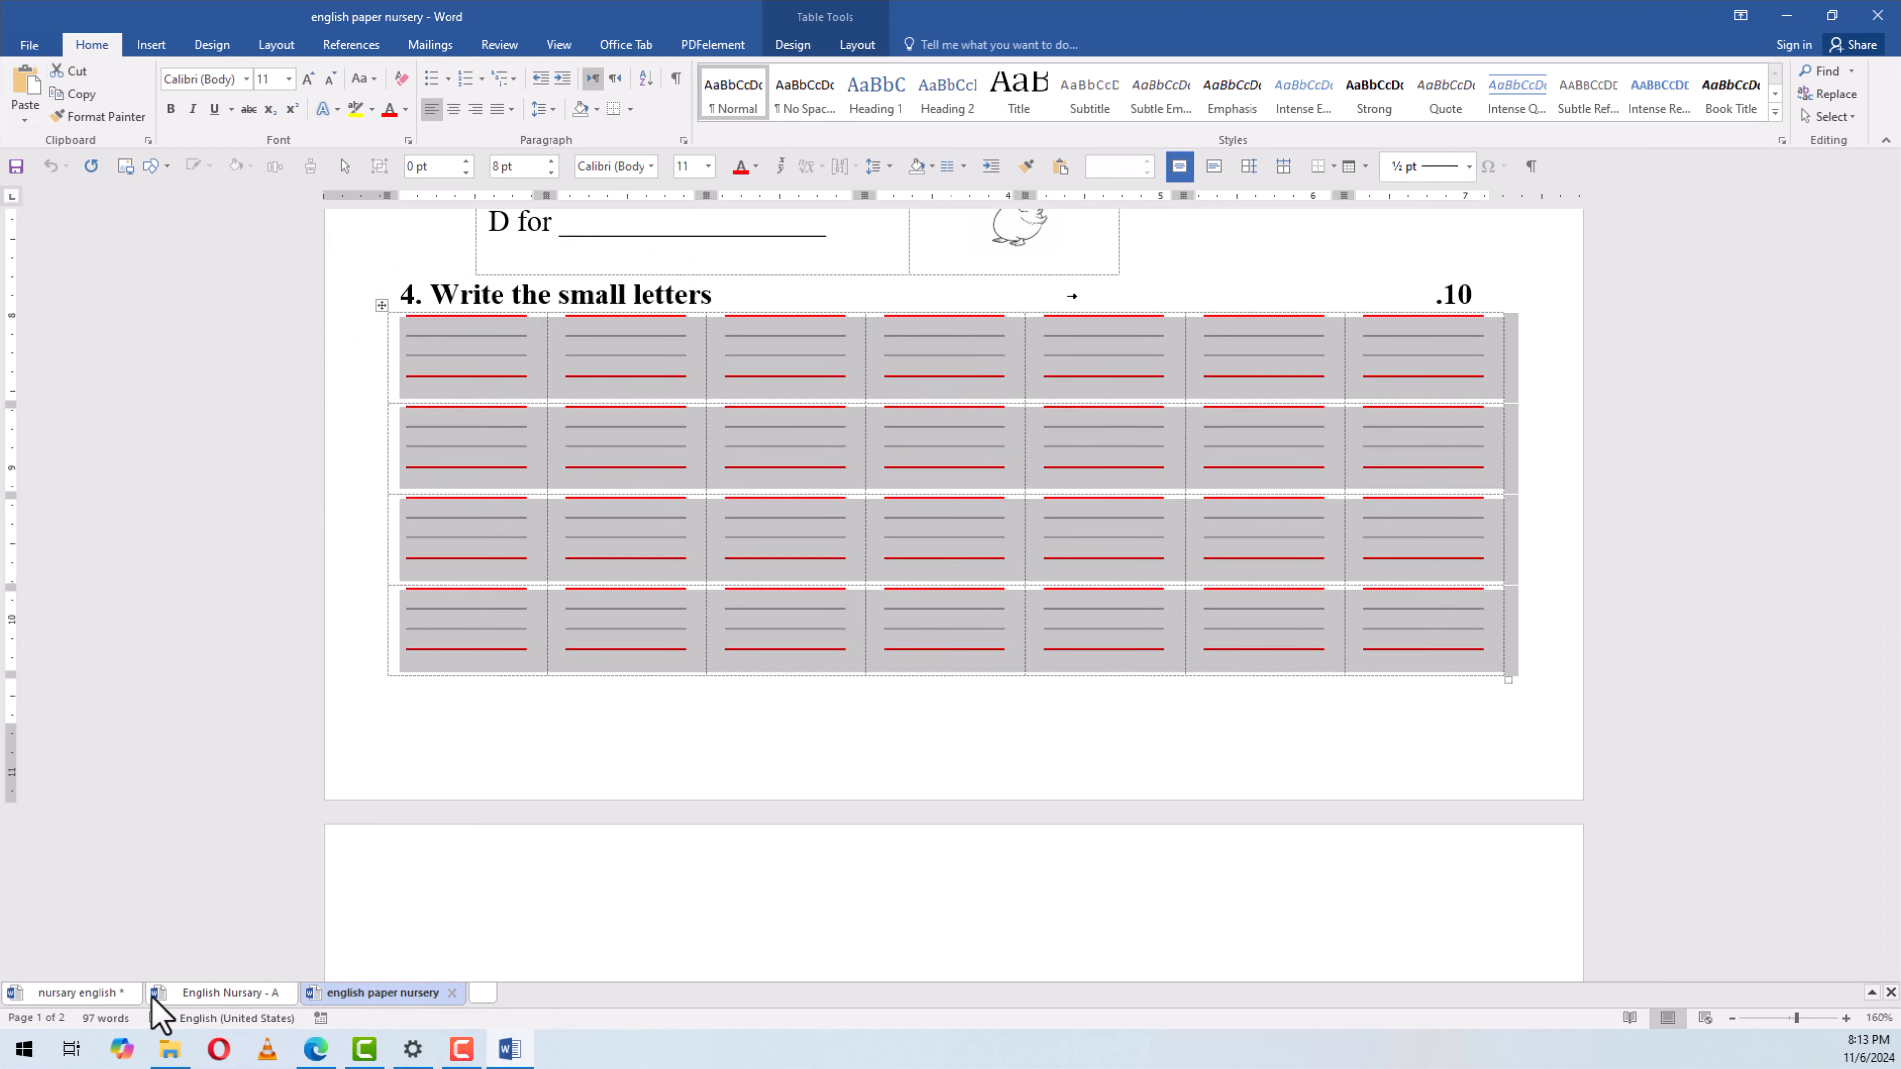
left_click(76, 993)
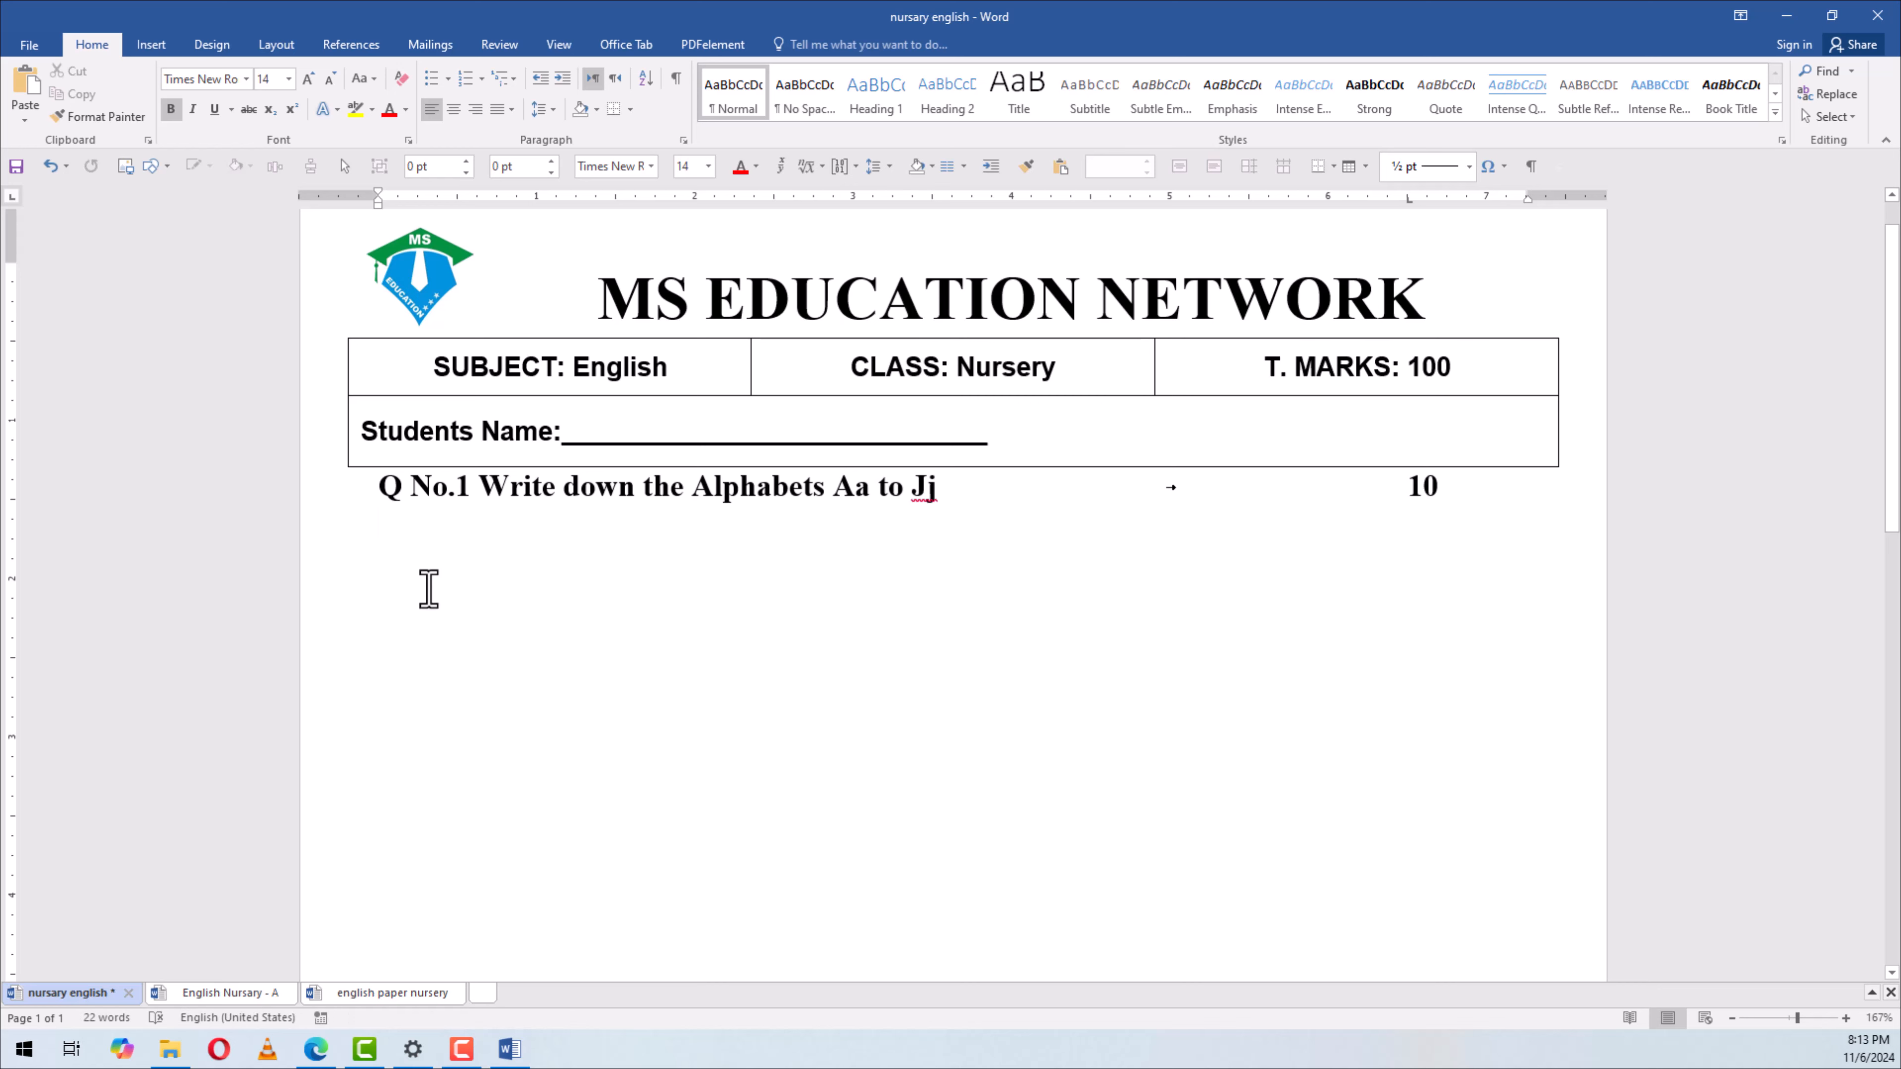
key("ctrl+v")
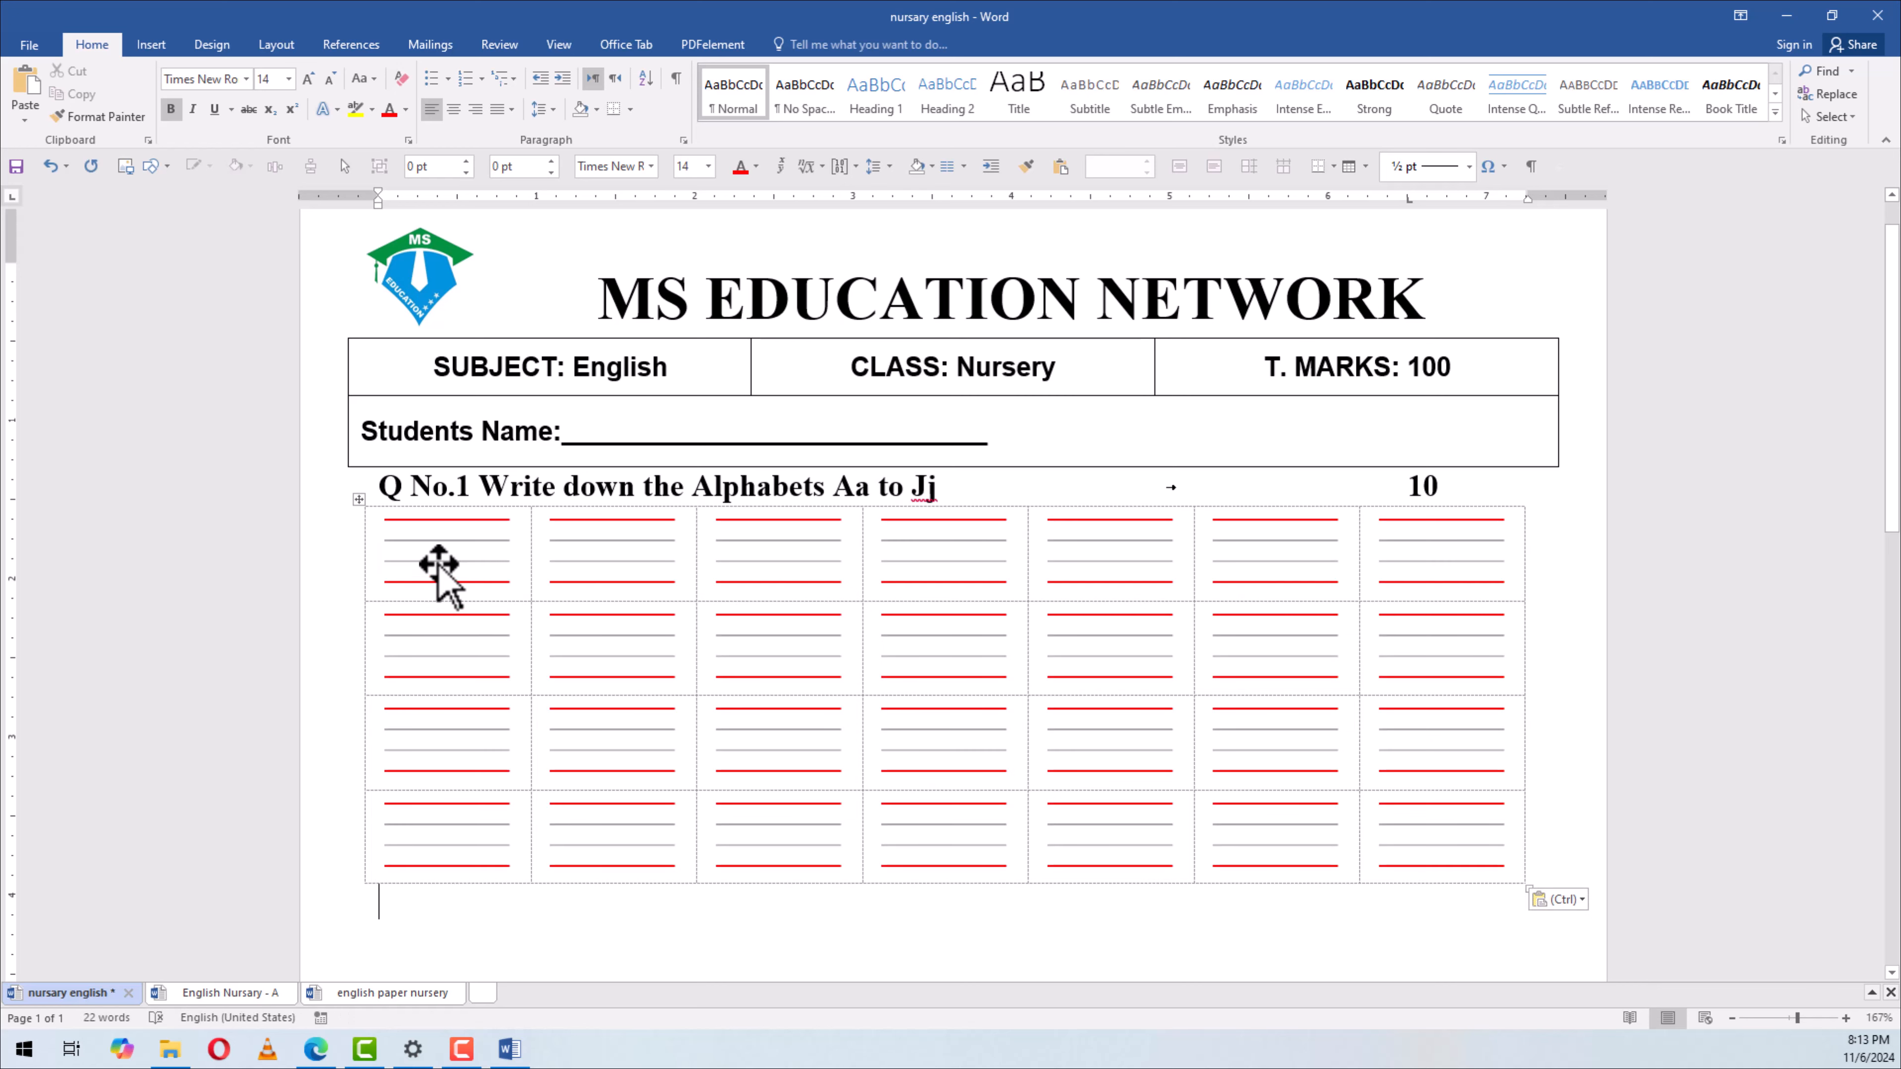
Count the writing-line boxes in the pasted table against the letters Aa to Jj
left_click(439, 565)
left_click(553, 567)
left_click(868, 577)
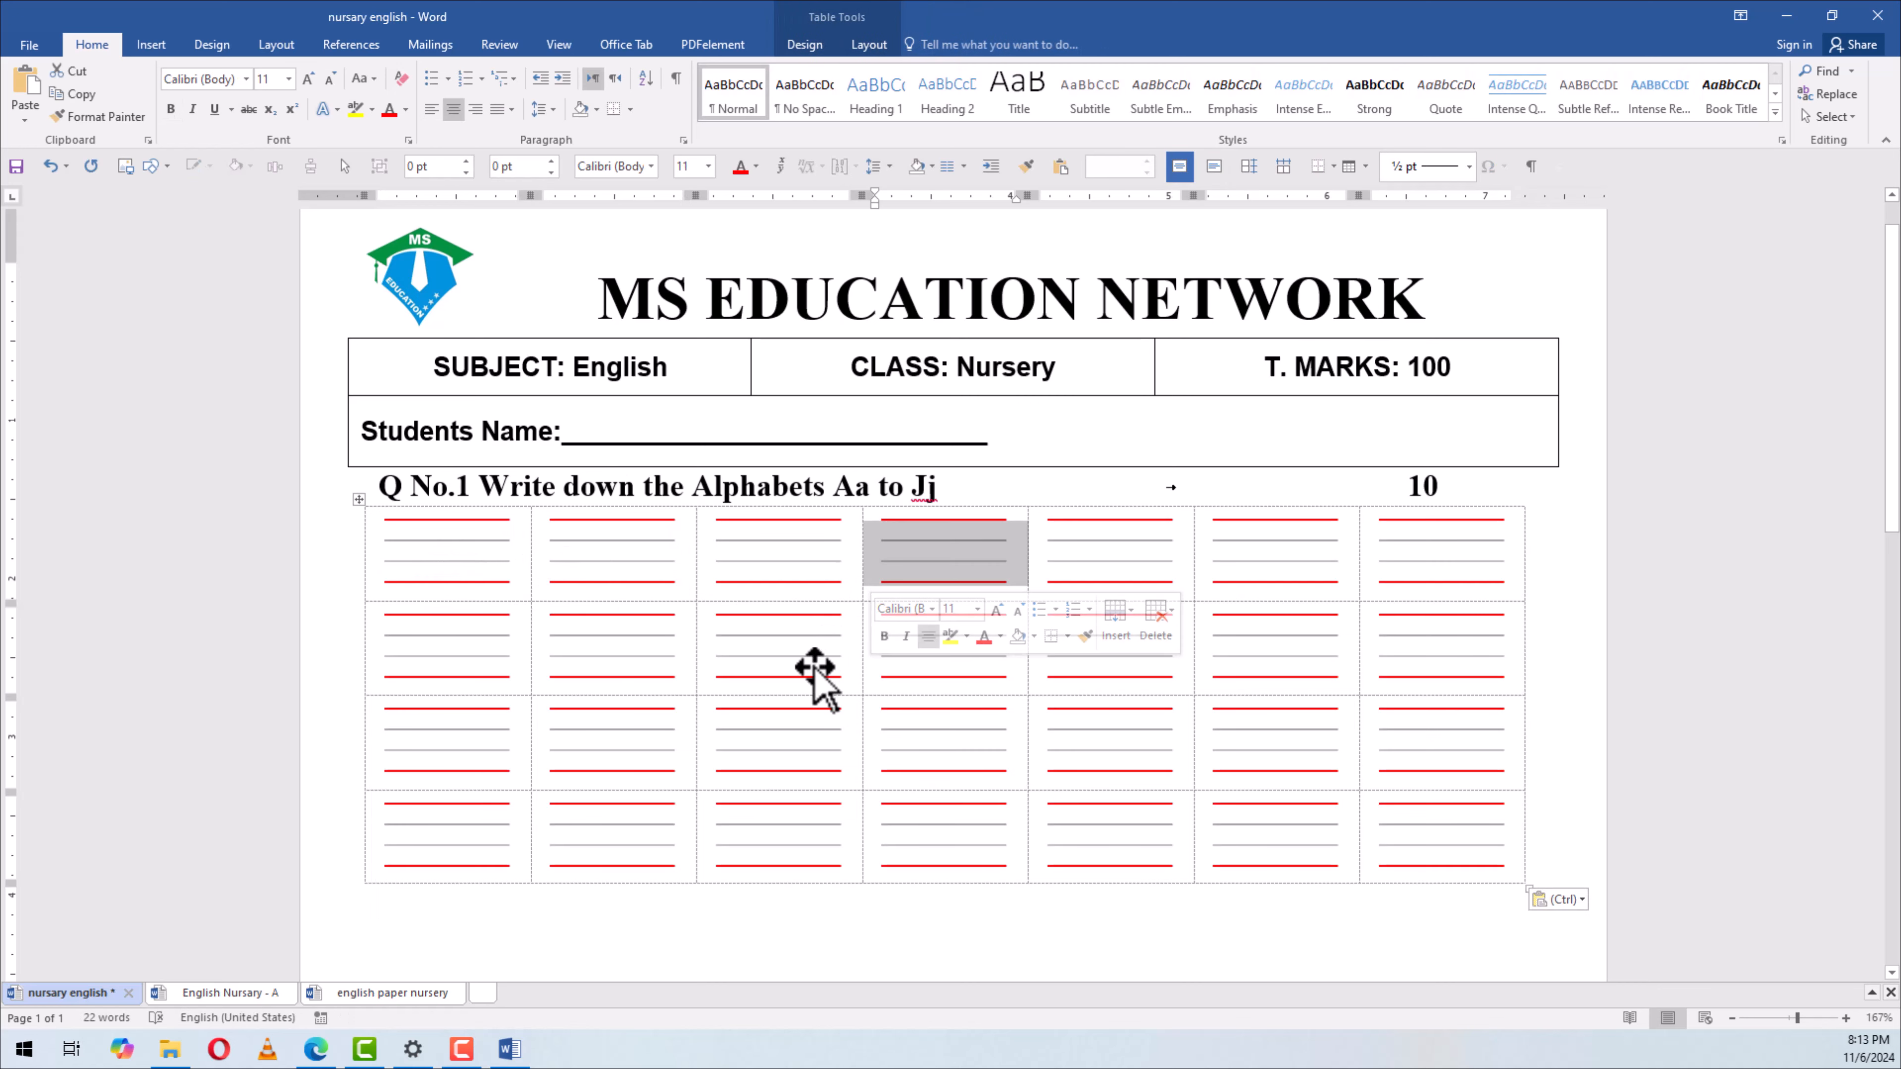
left_click(832, 768)
left_click(941, 932)
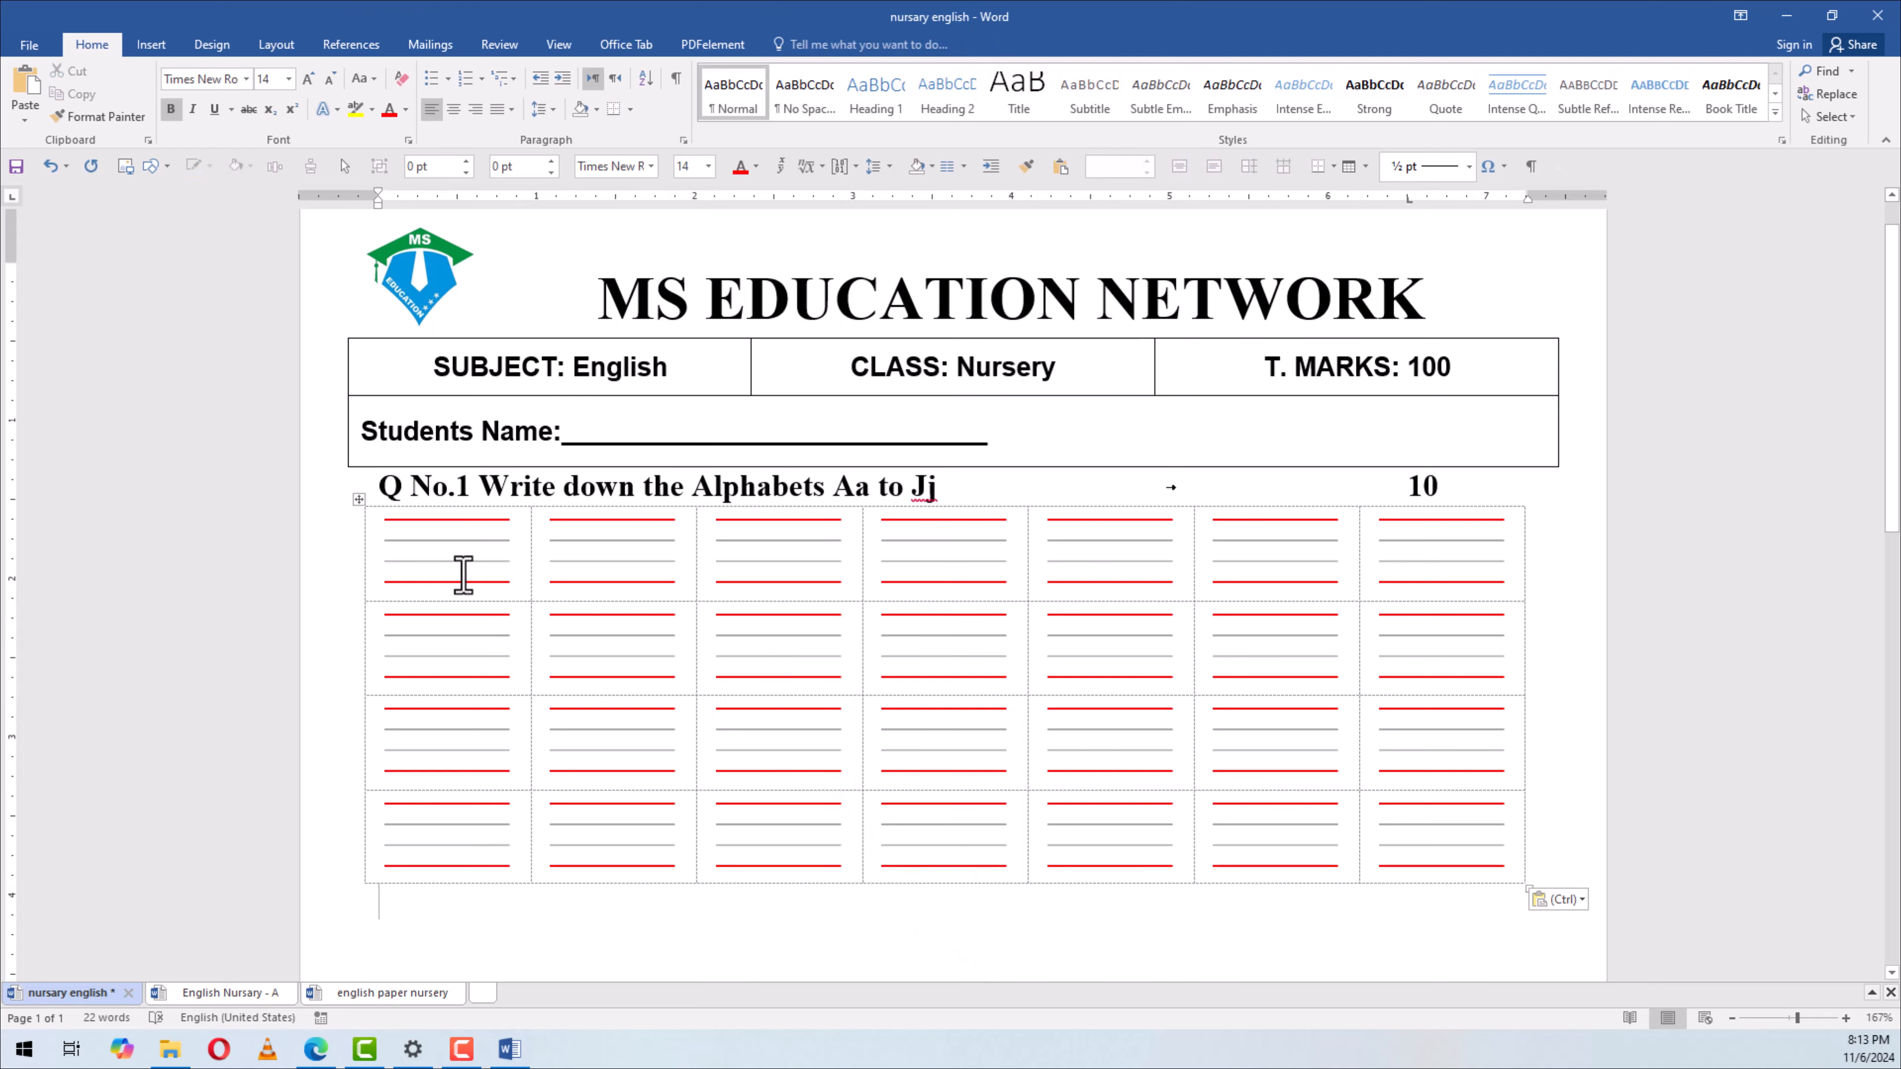
left_click(621, 583)
left_click(765, 573)
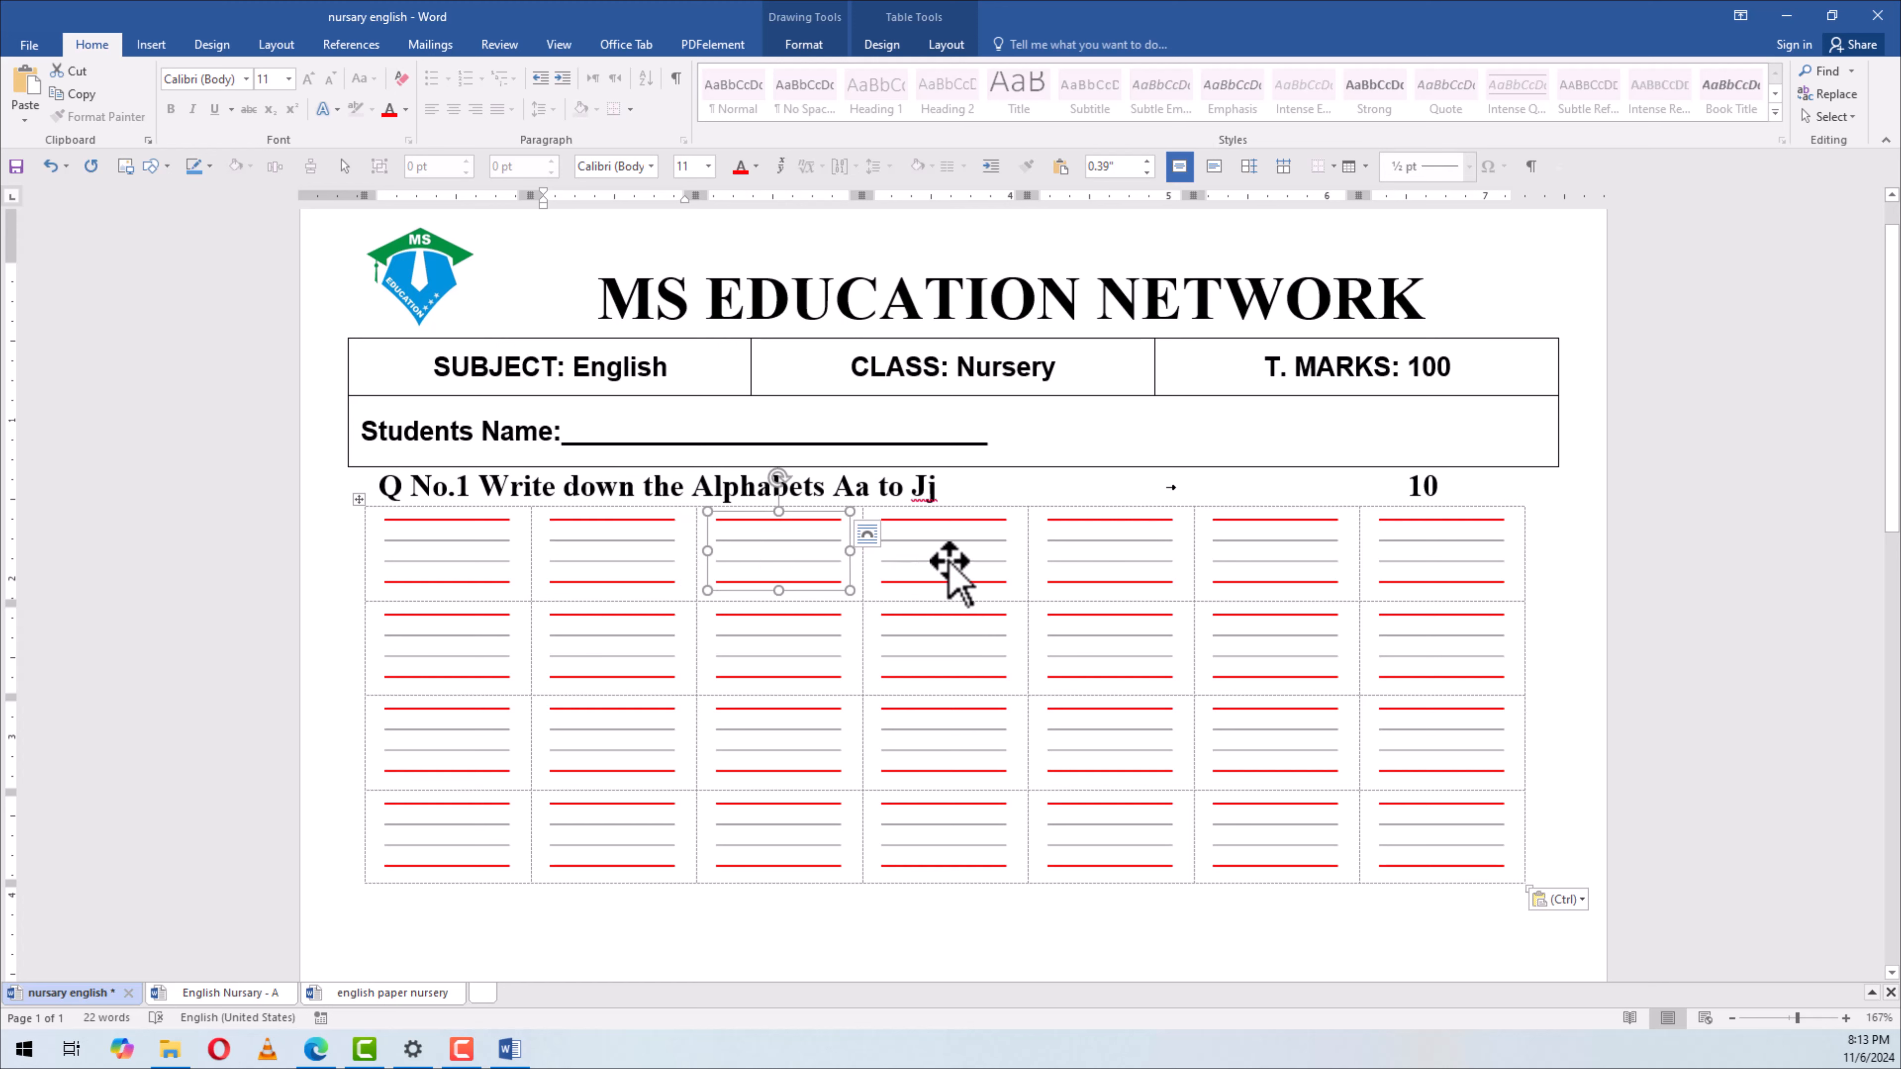
left_click(949, 569)
left_click(1115, 569)
left_click(1276, 570)
left_click(1434, 570)
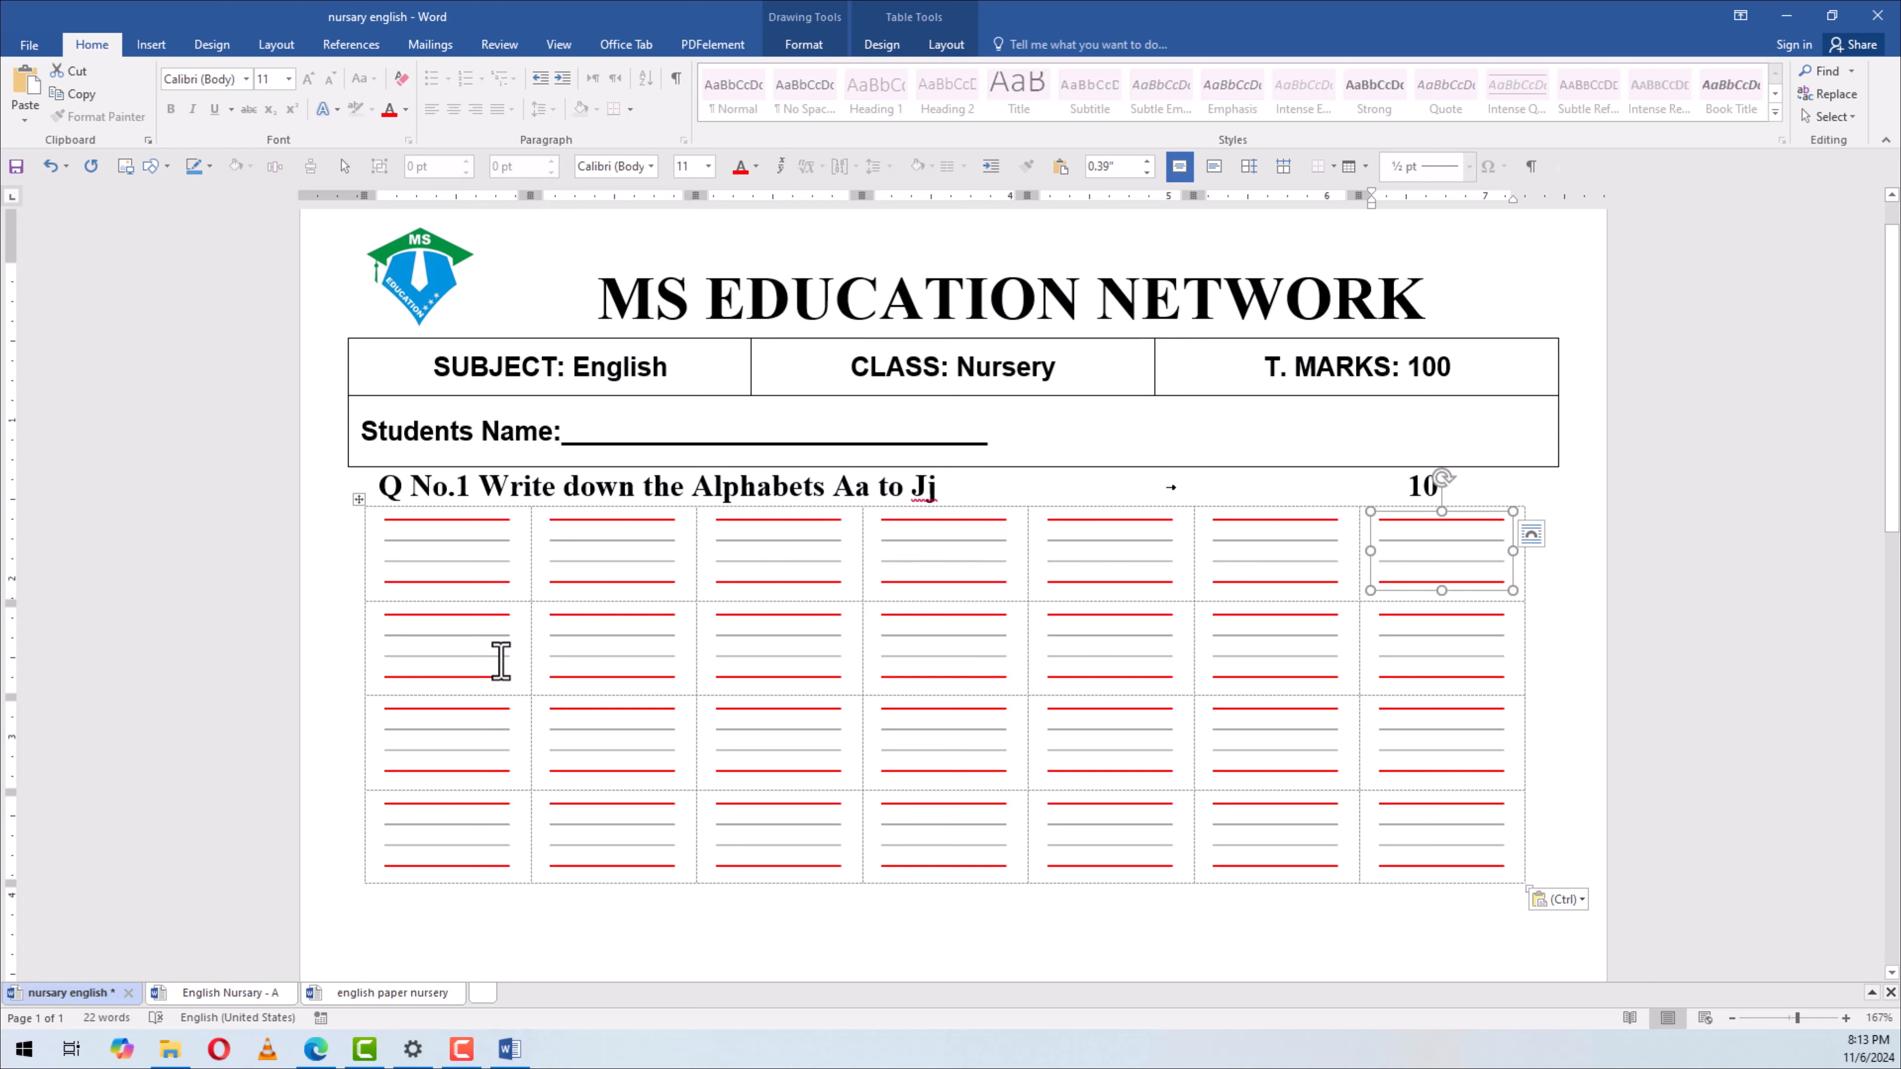
Delete the table's surplus cells, keeping all seven boxes in the first row and only three in the second
mouse_move(530, 658)
left_mouse_down()
mouse_move(959, 649)
mouse_move(1424, 837)
left_mouse_up()
left_click(1001, 649)
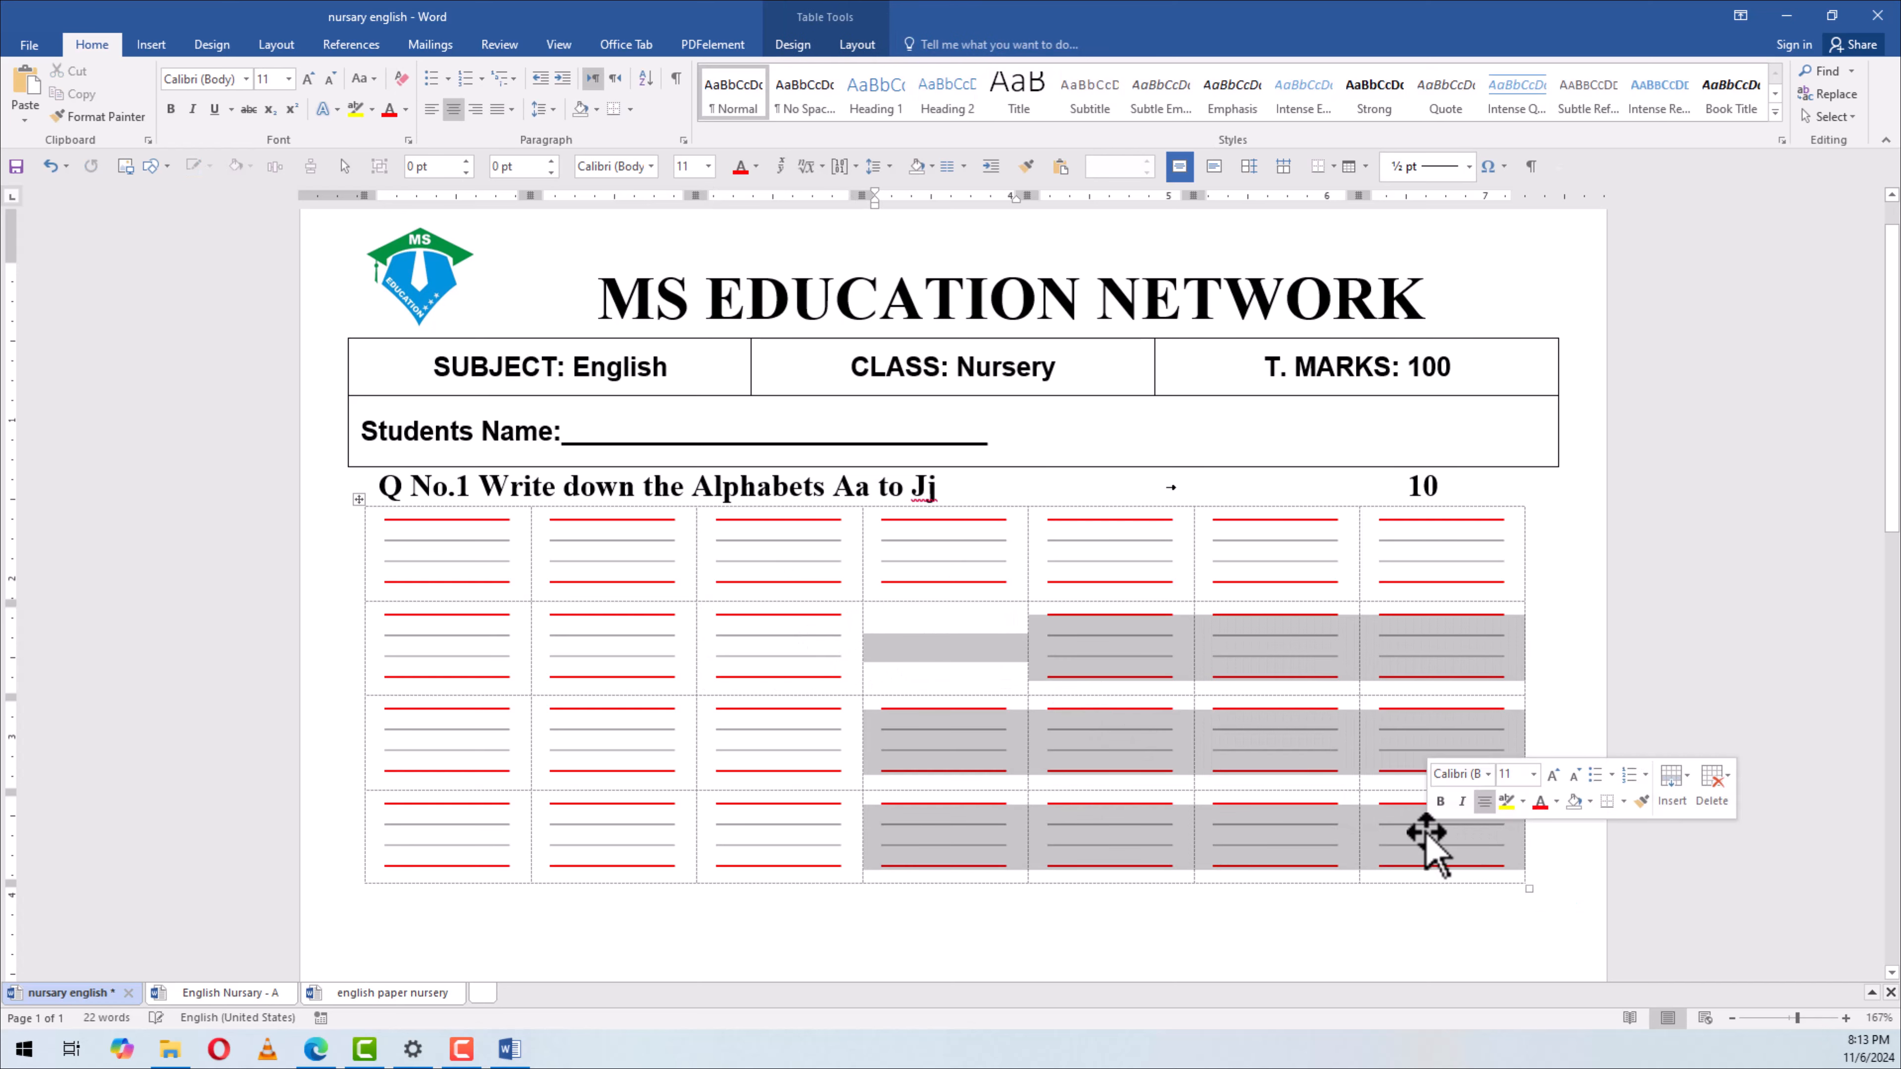
key("BackSpace")
key("Return")
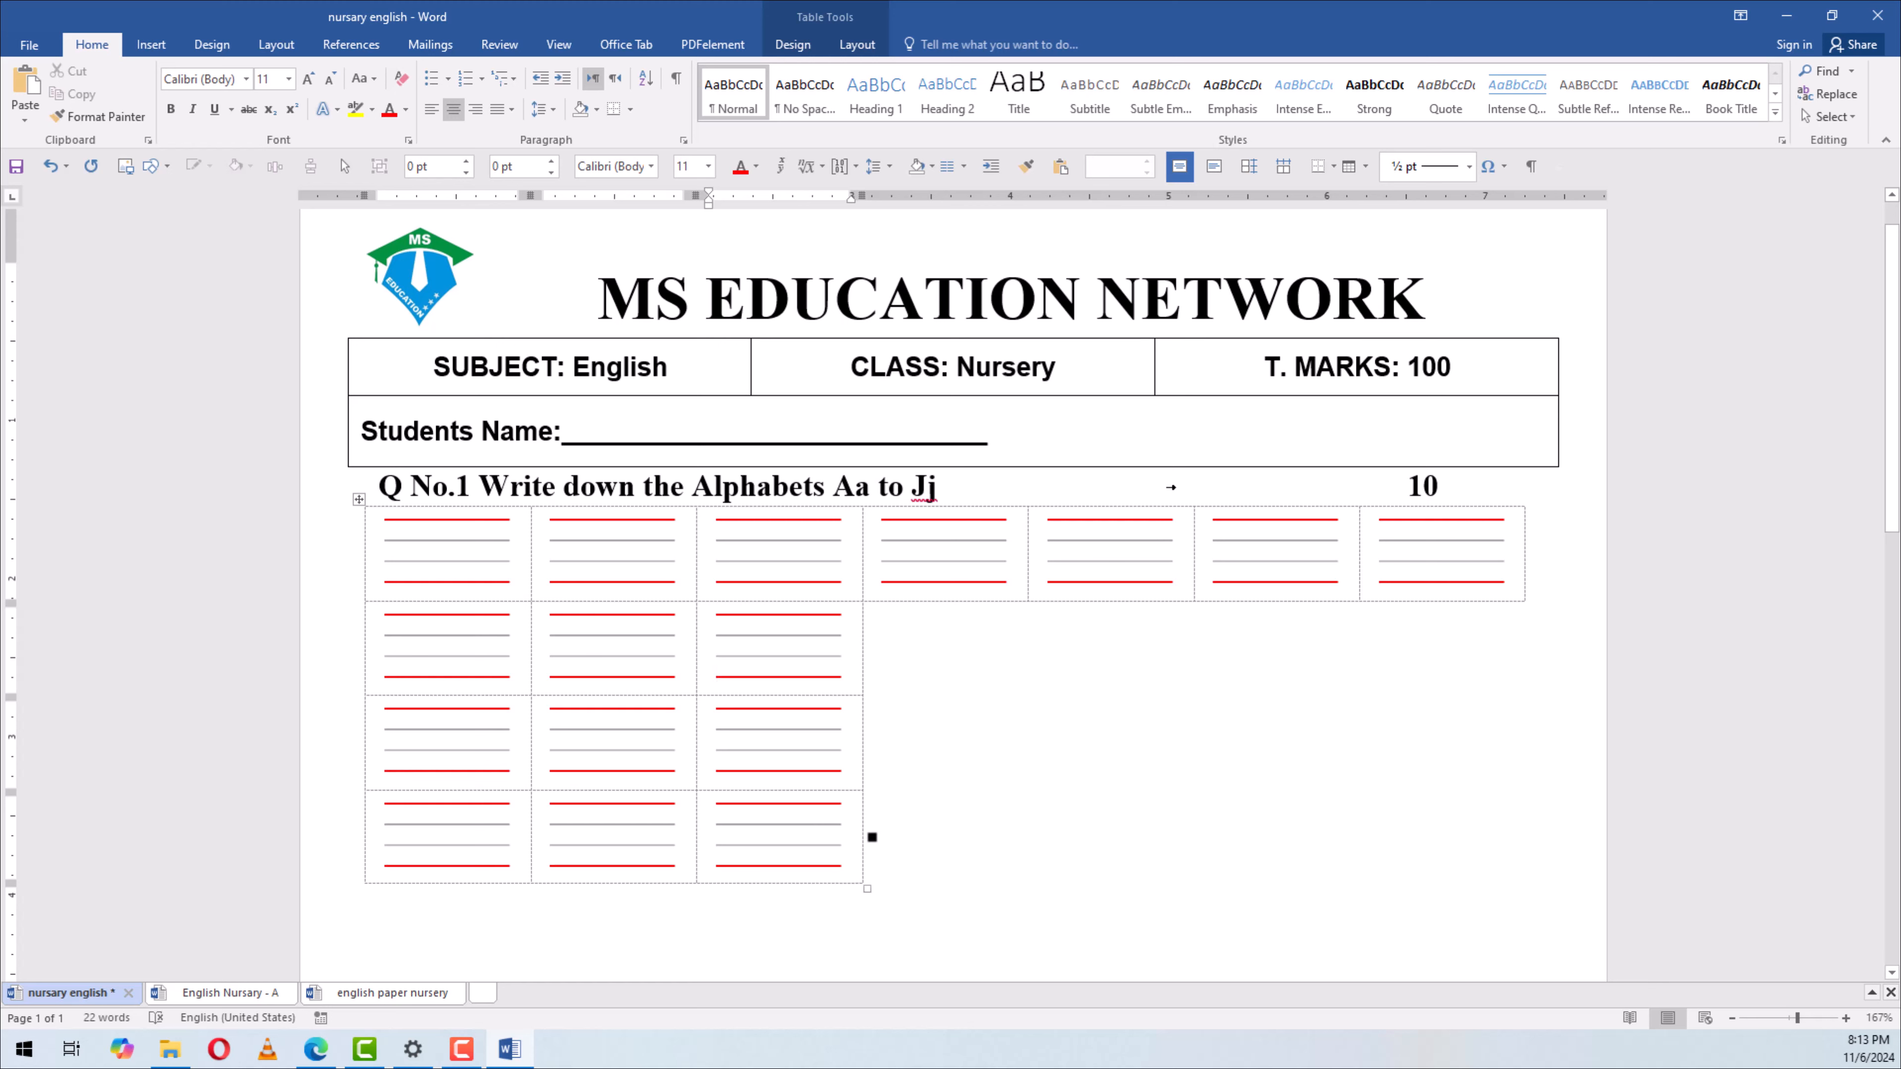
left_click_drag(869, 837, 326, 749)
key("BackSpace")
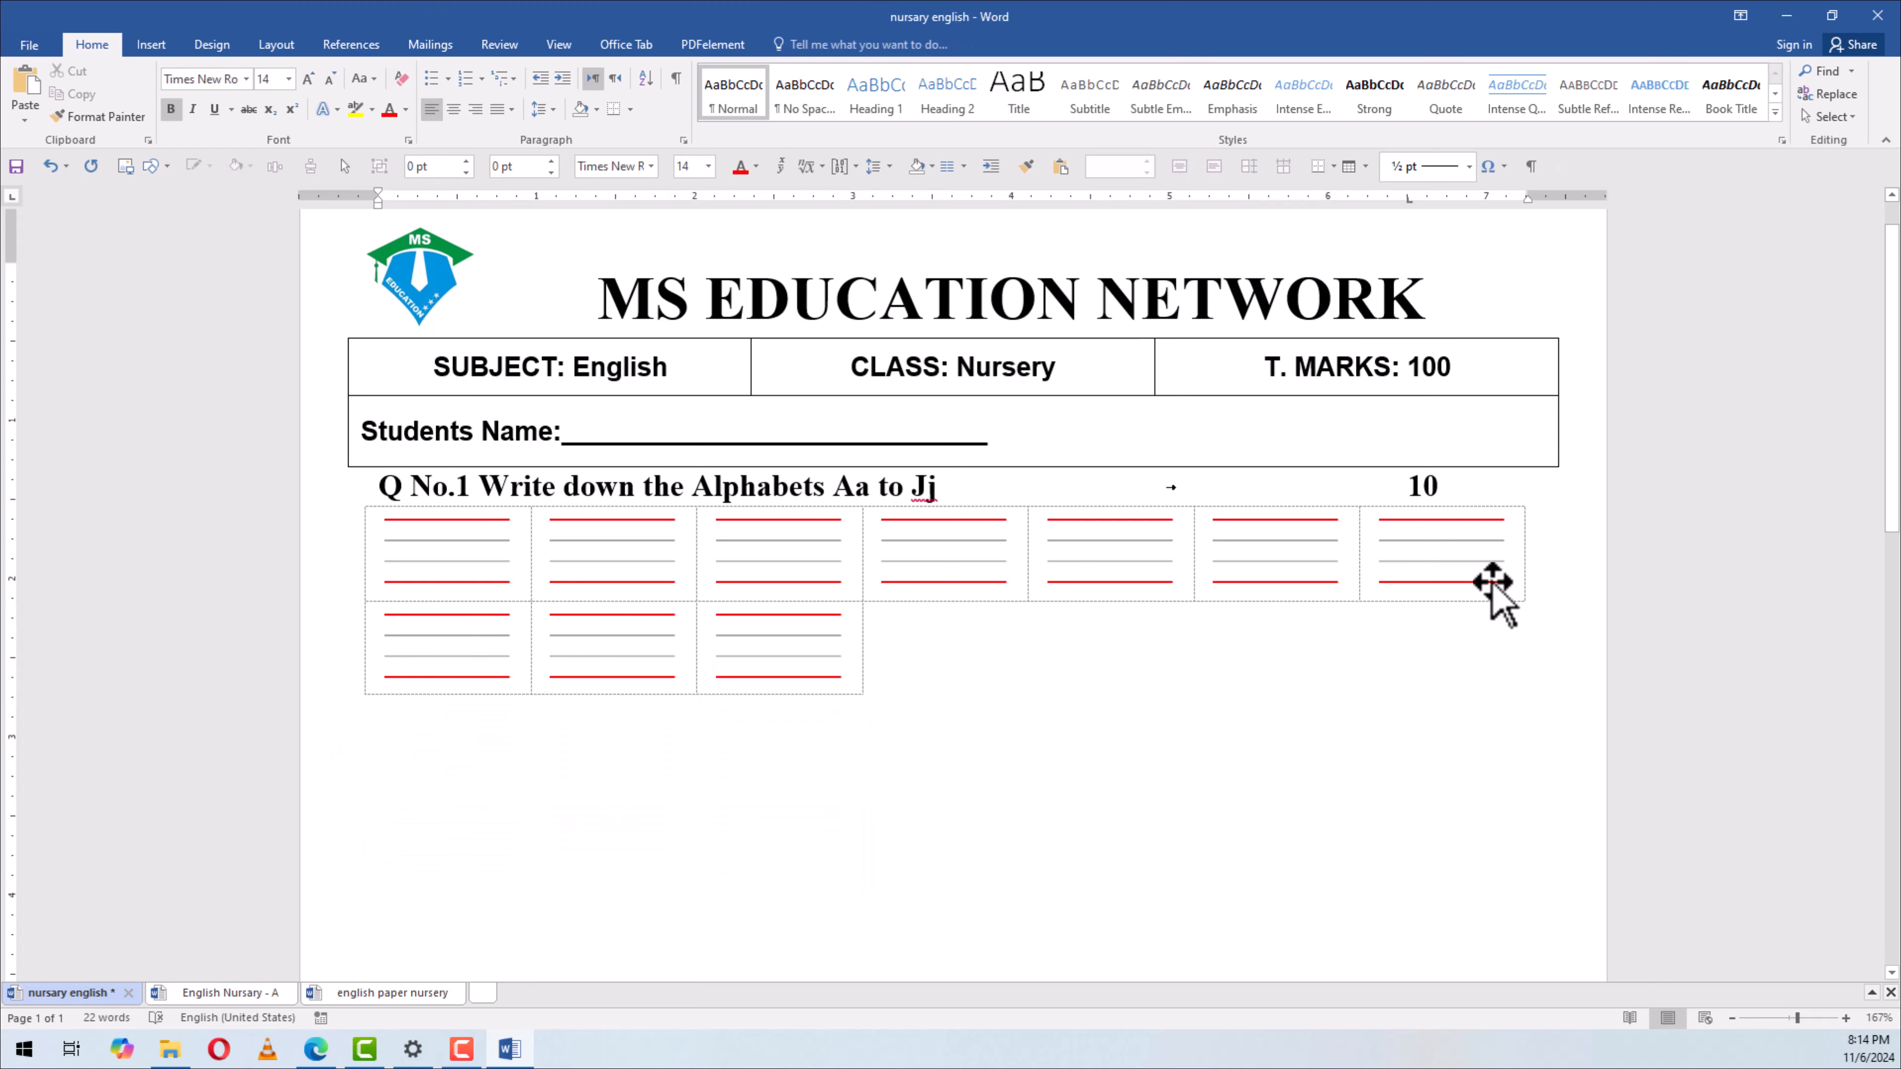
Insert an empty row below the first row of the writing-lines table and recount the boxes
left_click(1576, 568)
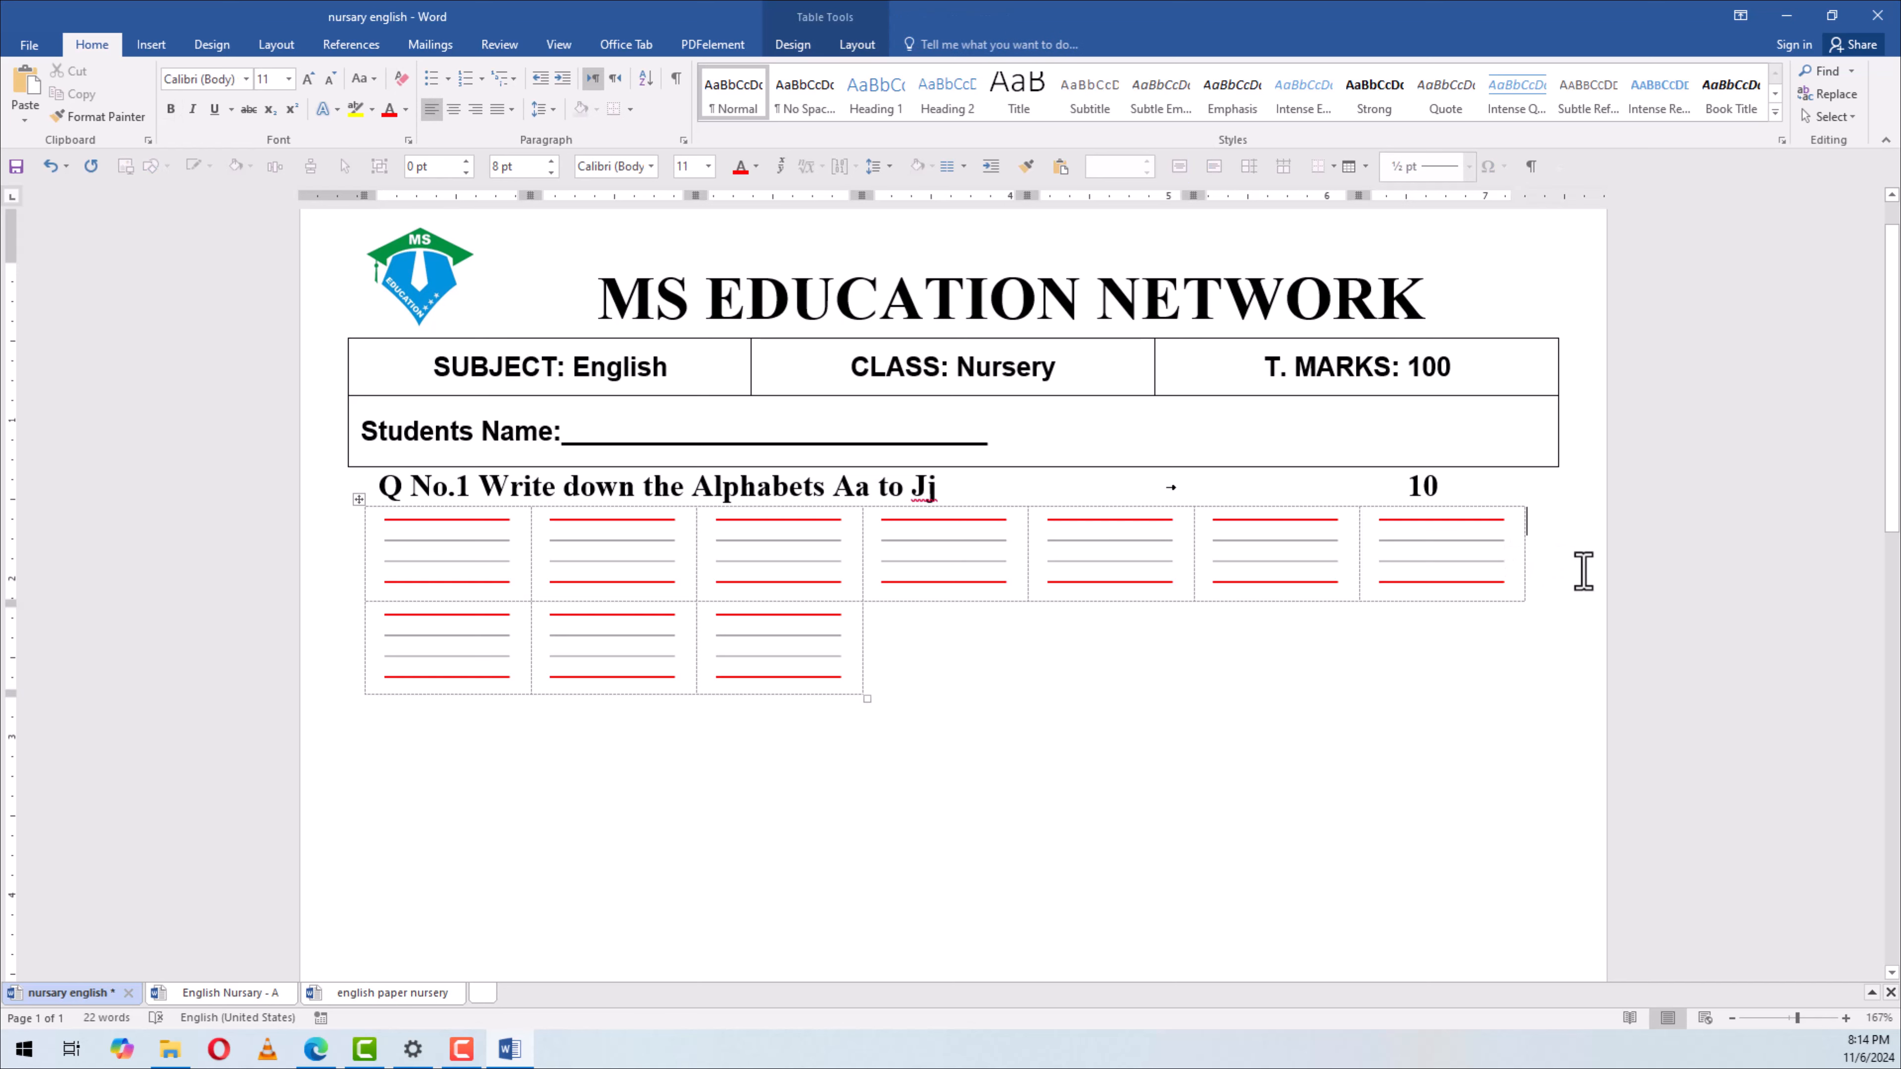
key("Return")
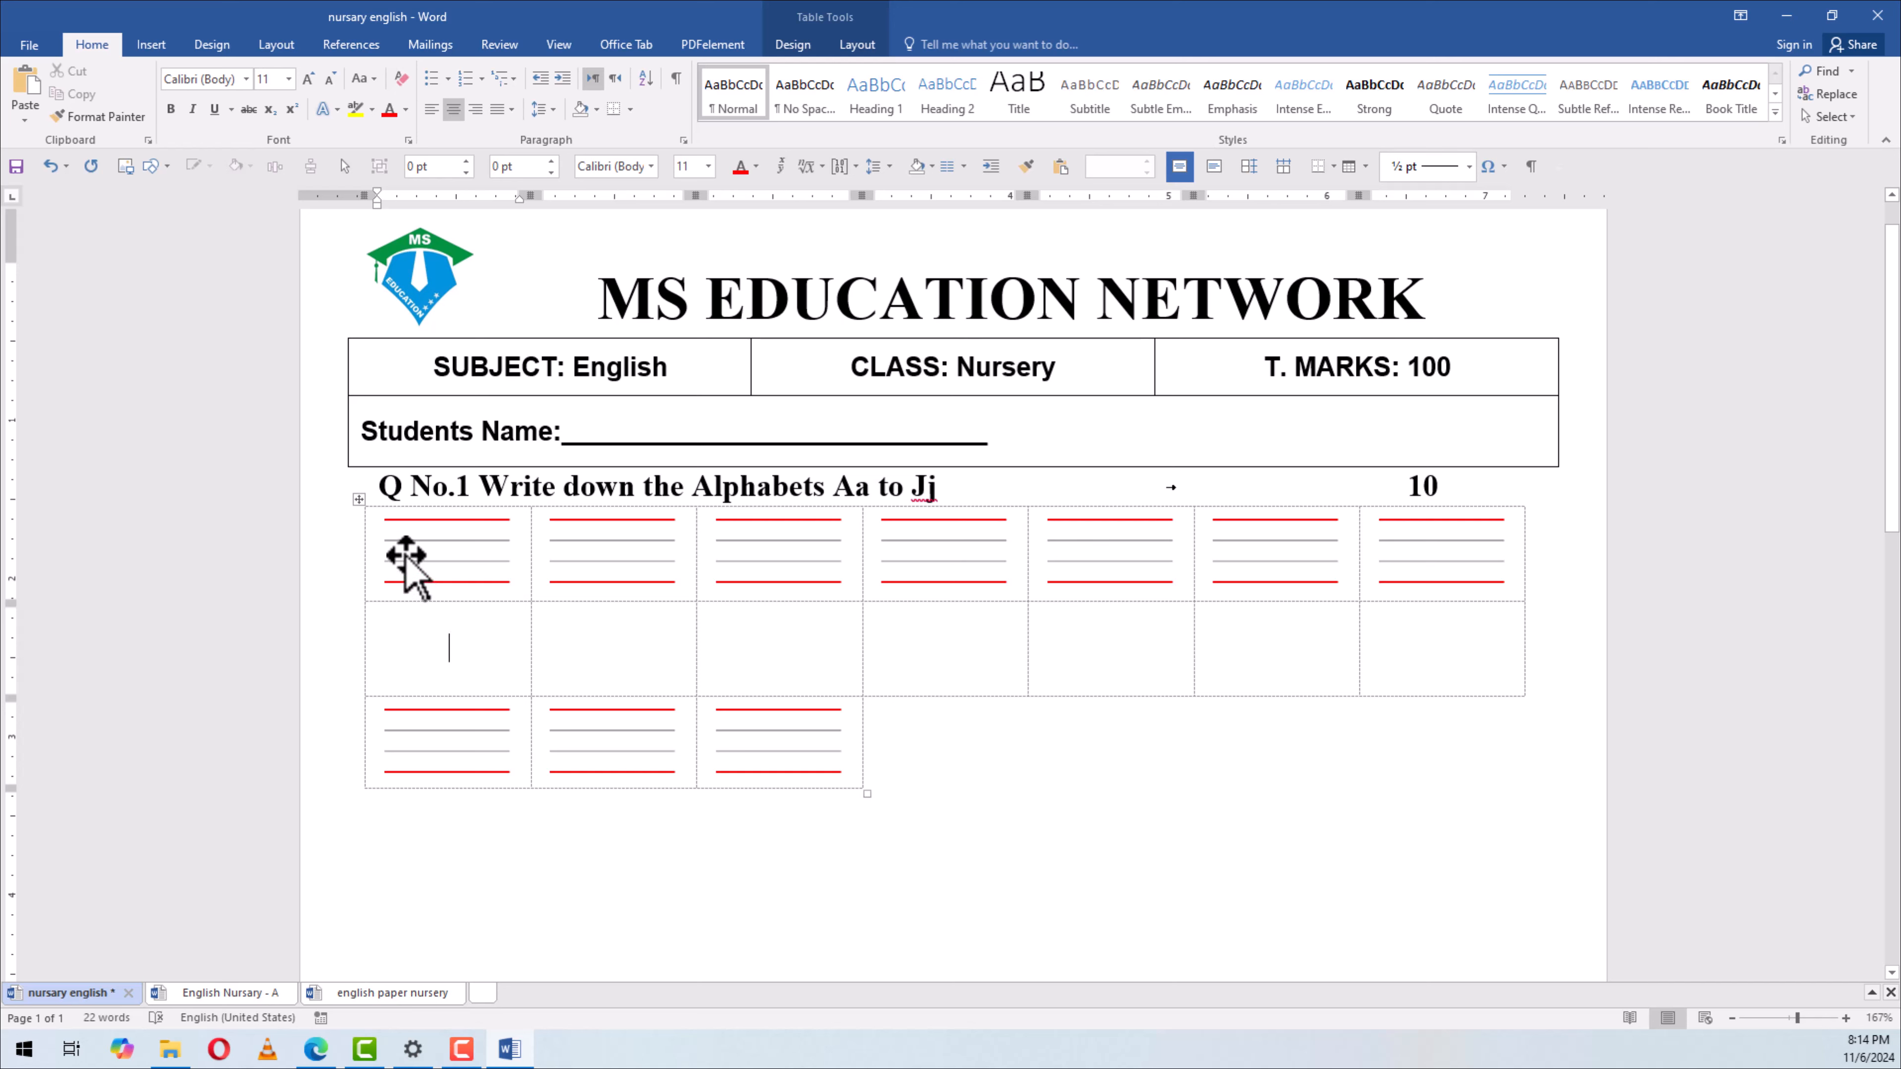
left_click(861, 567)
left_click(944, 569)
left_click(1110, 571)
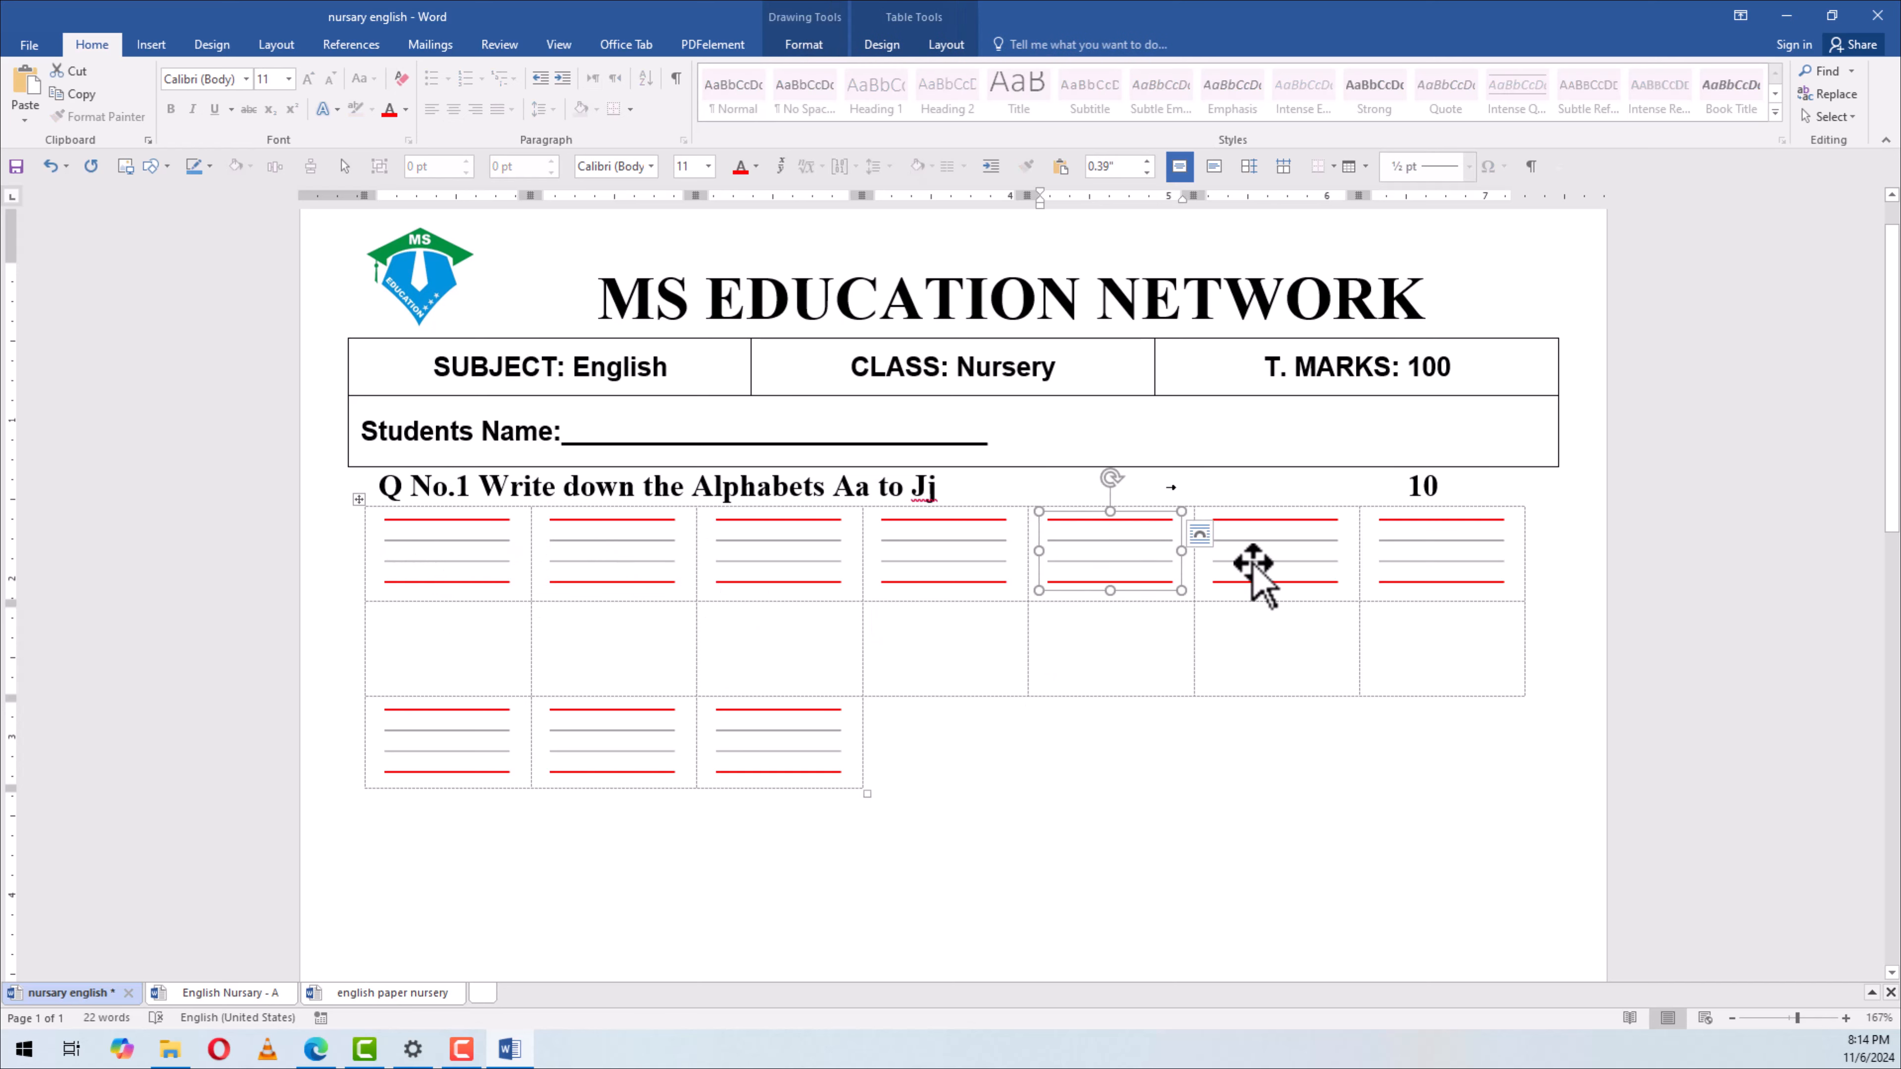
left_click(1274, 573)
left_click(1444, 573)
left_click(759, 772)
left_click(620, 768)
left_click(450, 769)
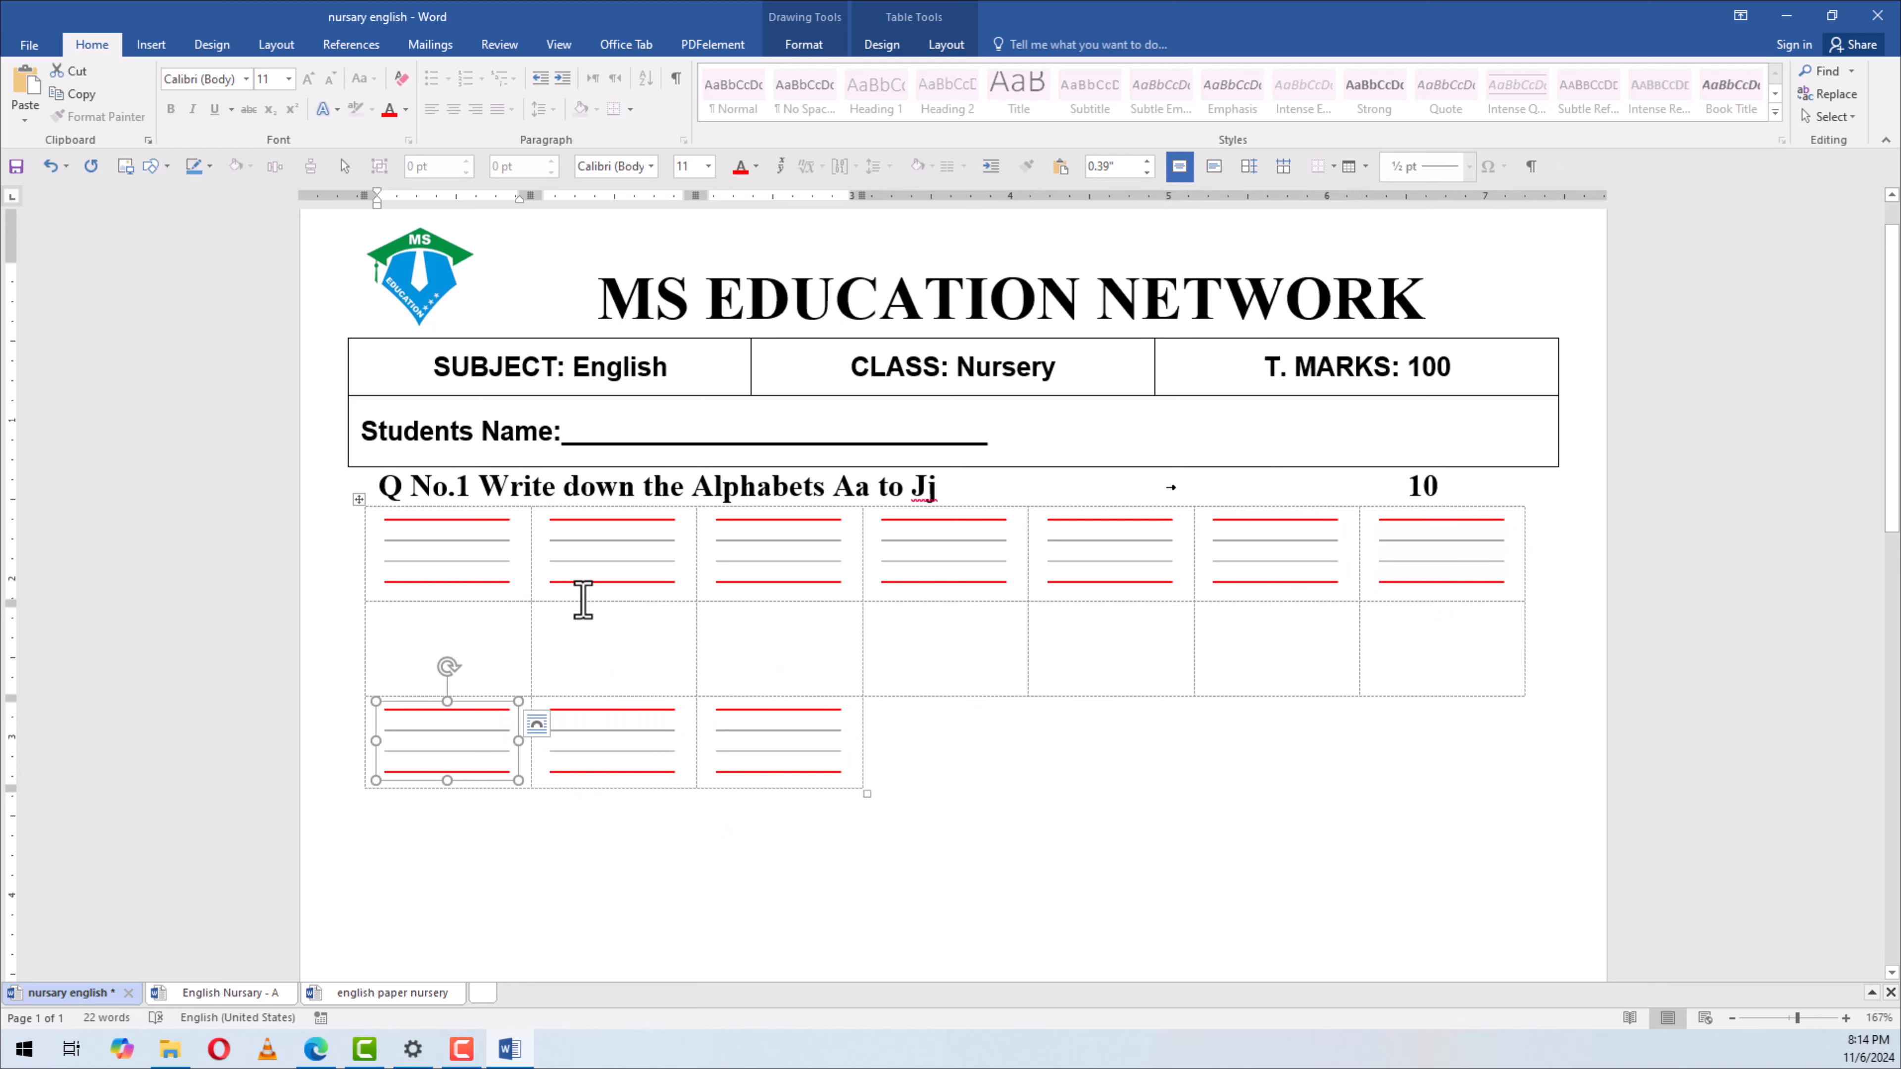
Move the three lowest boxes and the first row's last two boxes into the empty row, making two rows of five
left_click_drag(449, 741, 453, 646)
left_click_drag(627, 732, 627, 638)
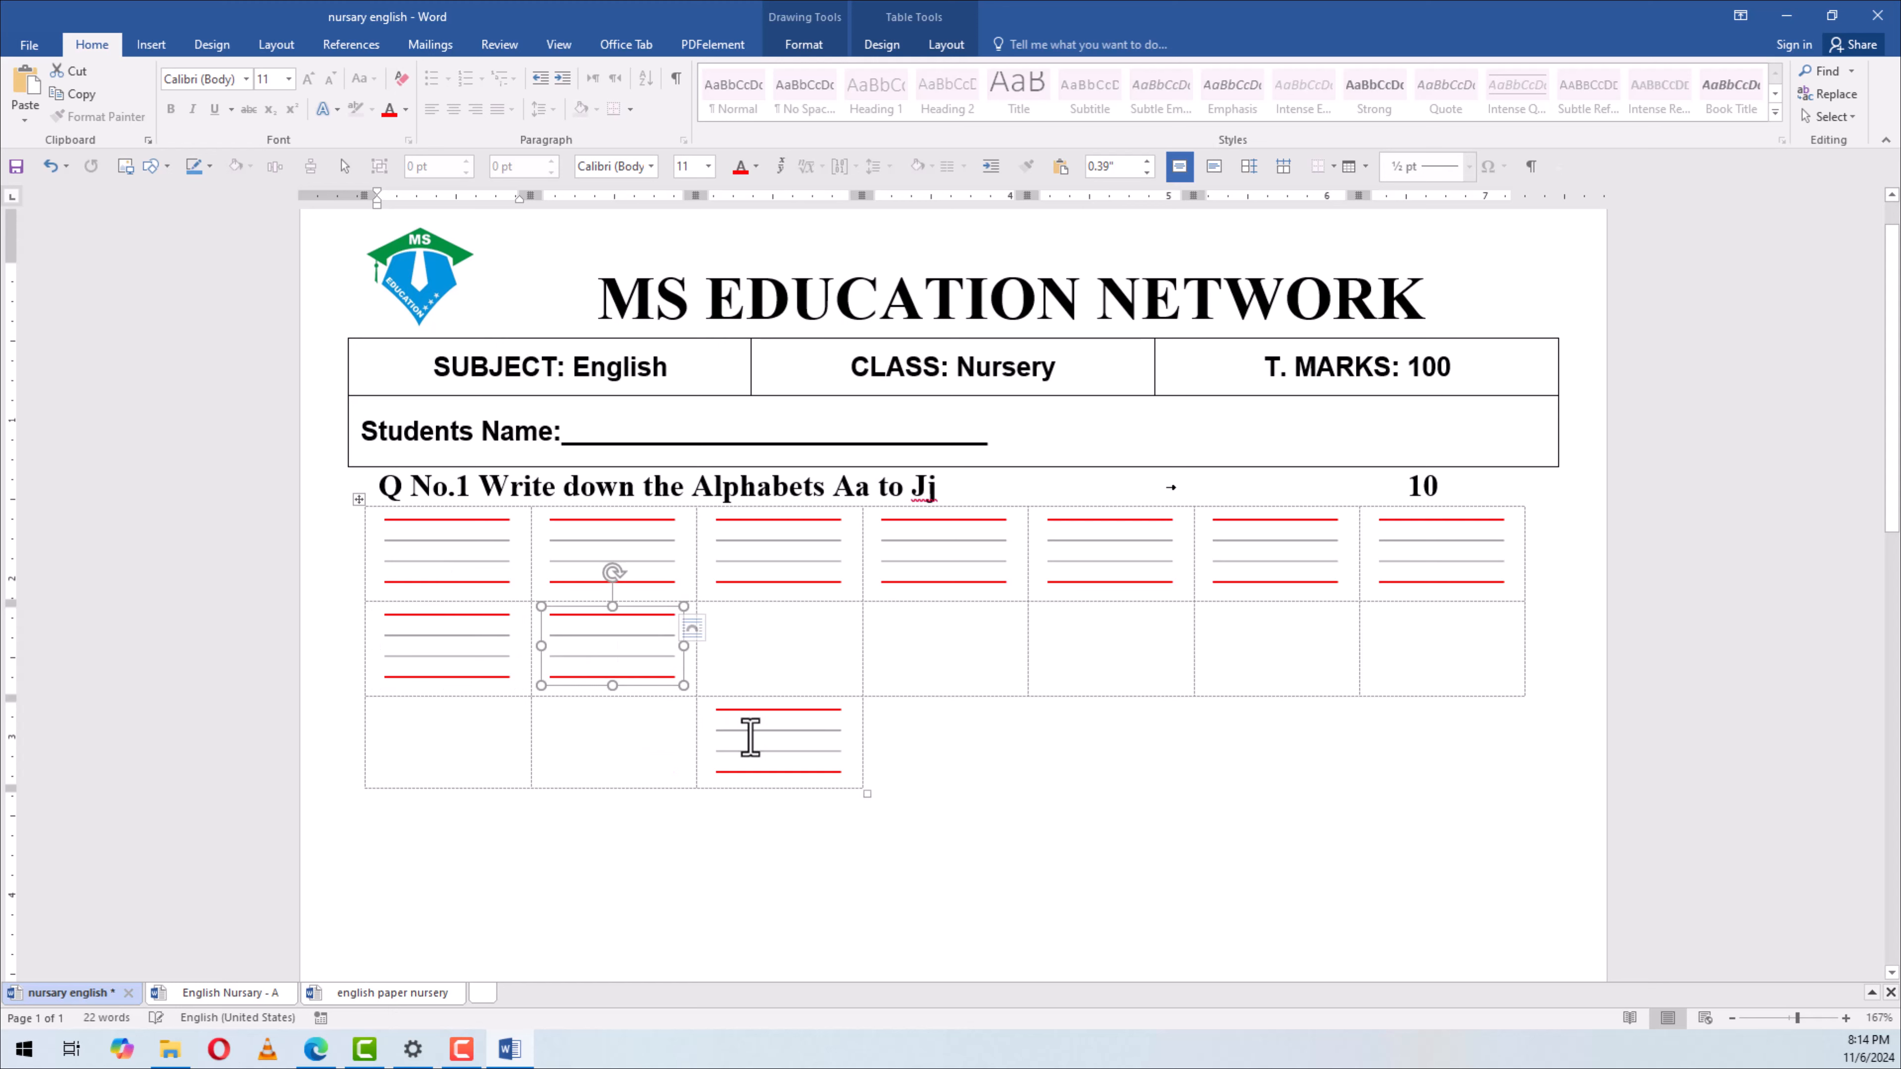
left_click_drag(751, 739, 760, 671)
left_click(783, 673)
left_click_drag(785, 738, 757, 638)
left_click_drag(1419, 589, 1108, 633)
left_click_drag(945, 646, 1075, 665)
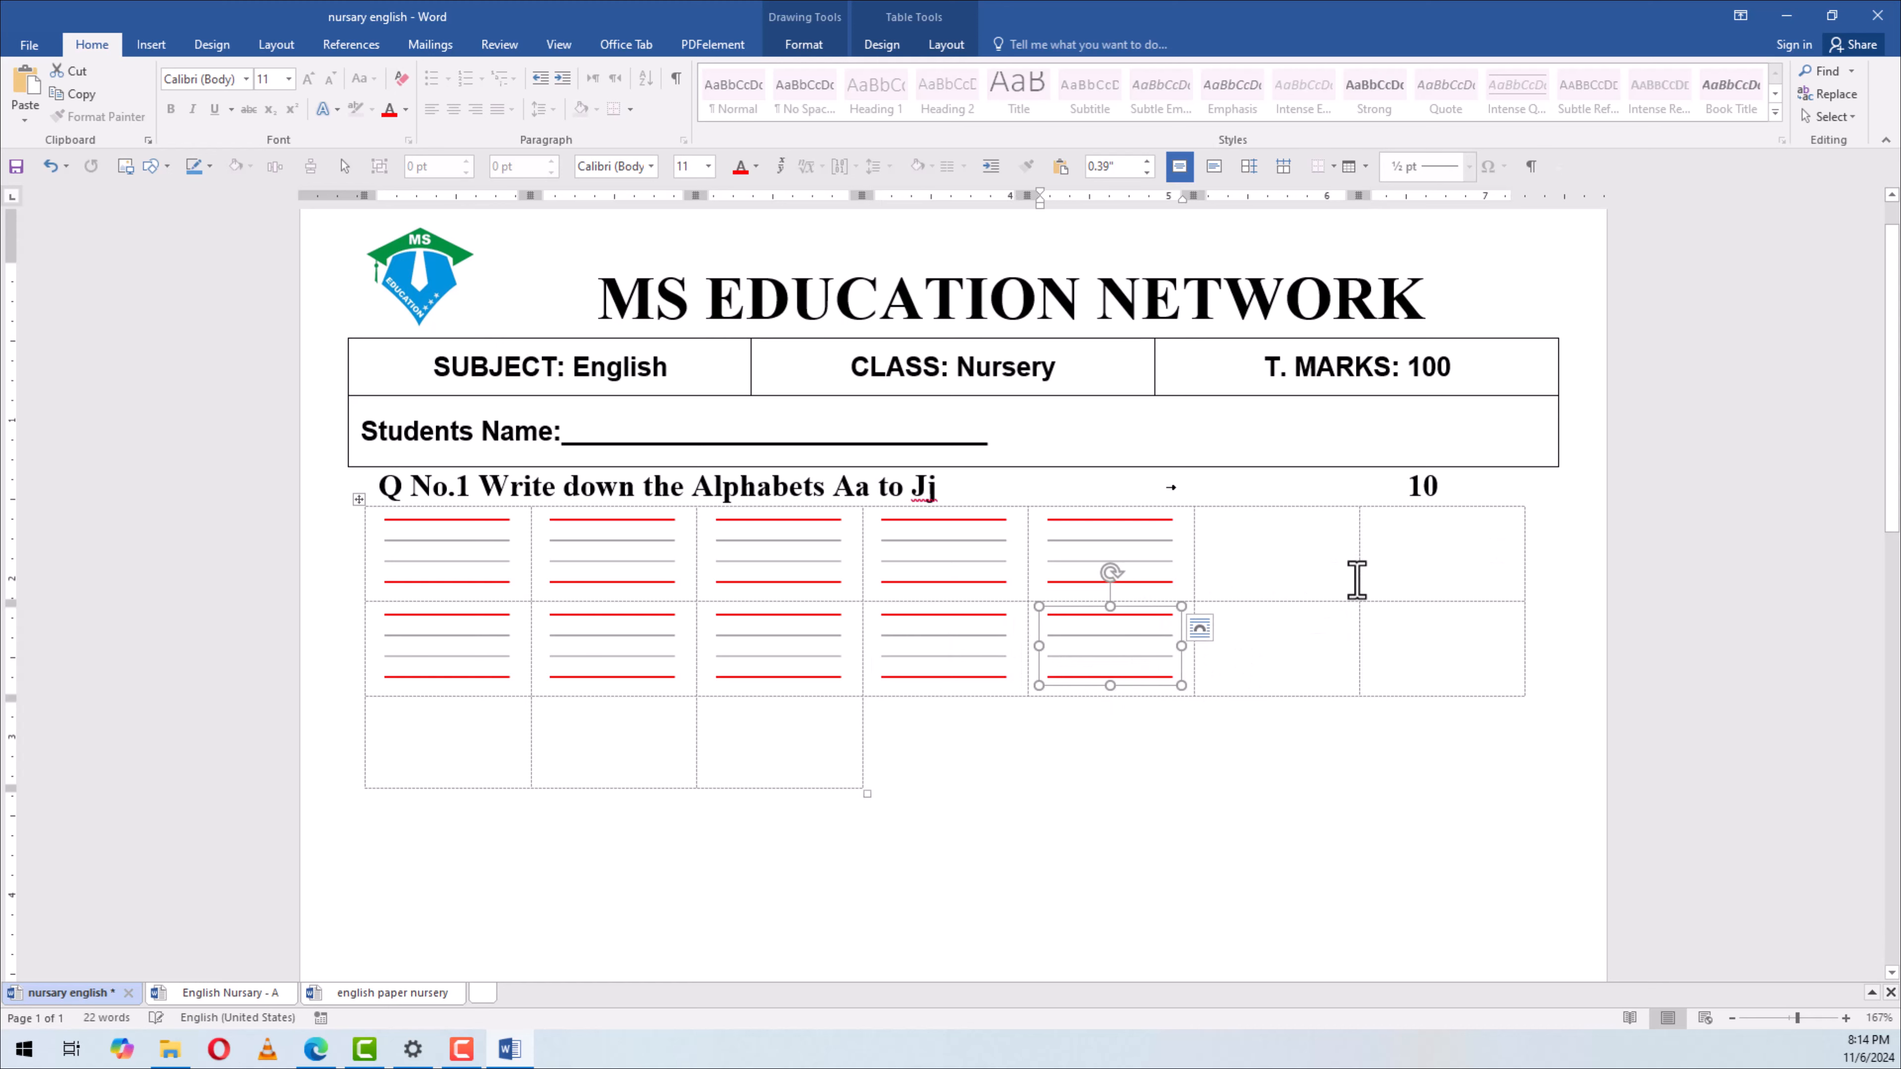
Delete the empty cells in the last two columns and the empty third row of the writing-lines table
left_click_drag(1319, 561, 1408, 662)
key("BackSpace")
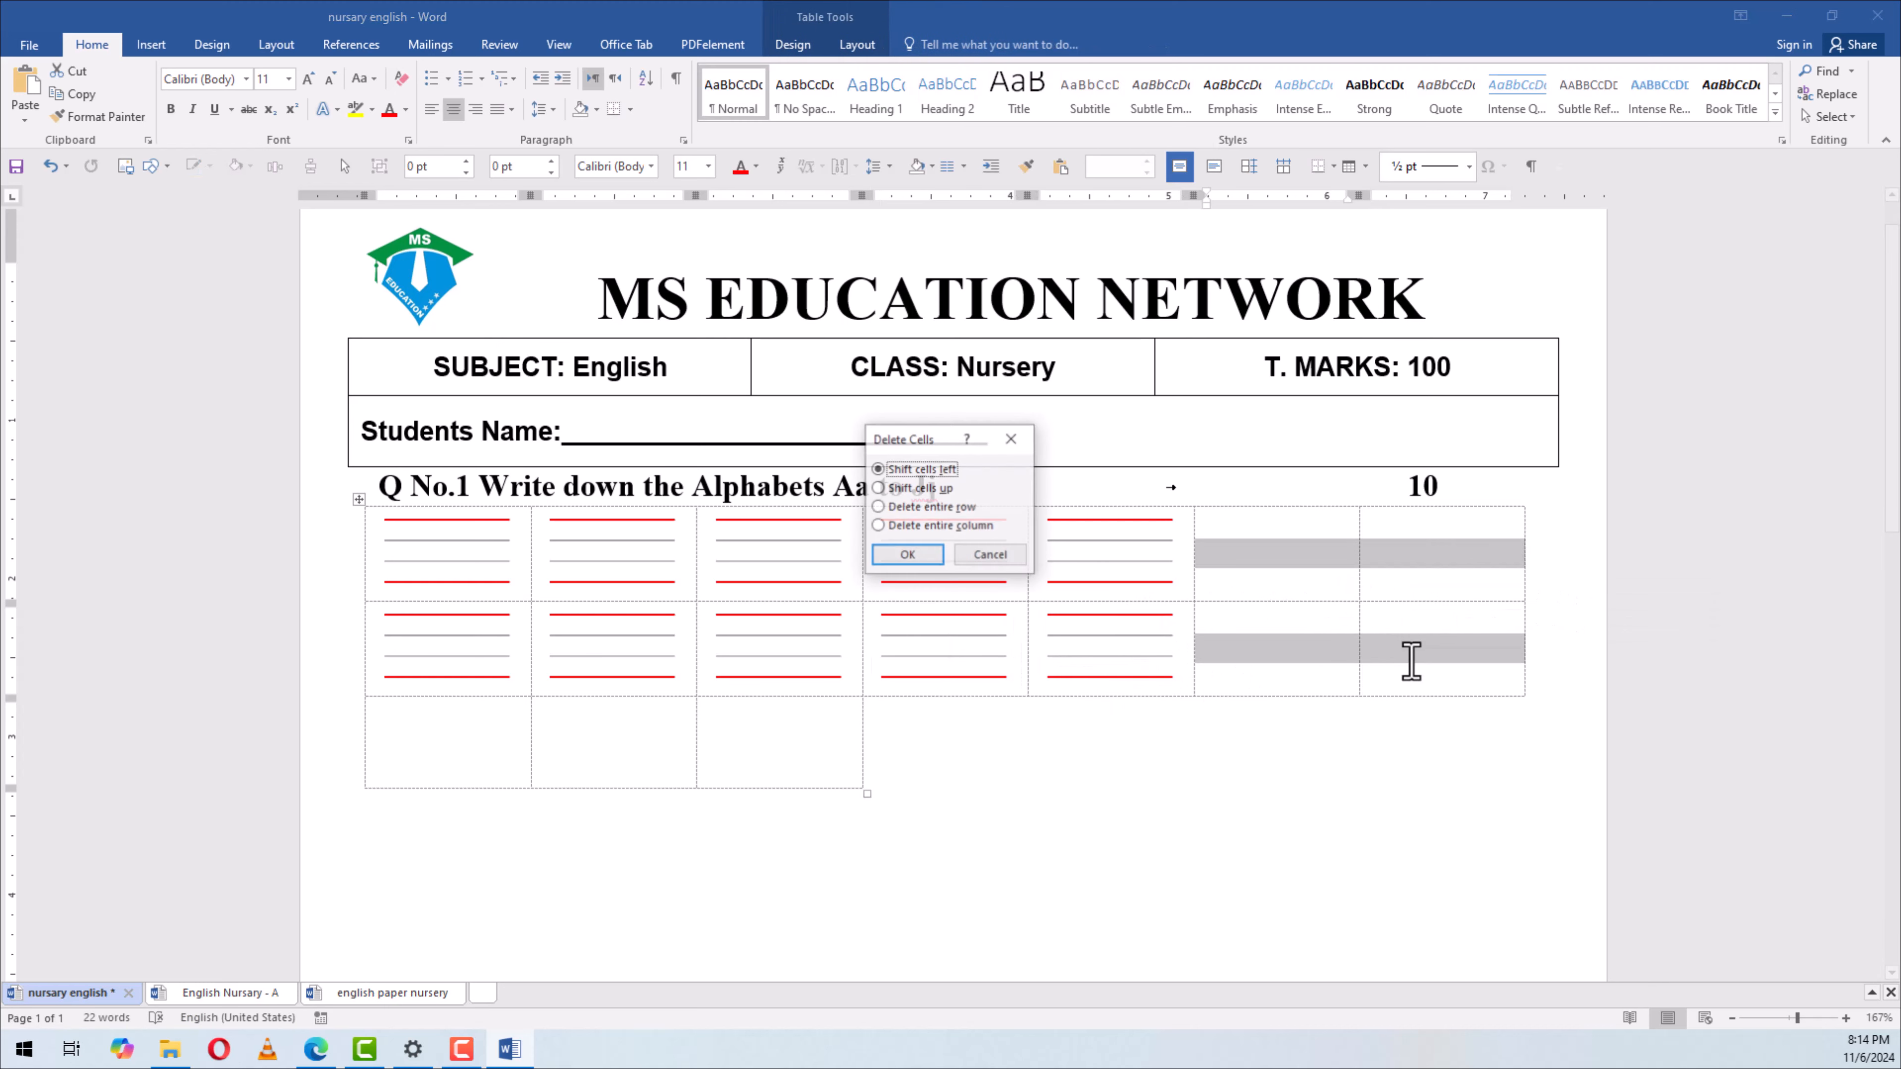
key("Return")
left_click(340, 760)
key("BackSpace")
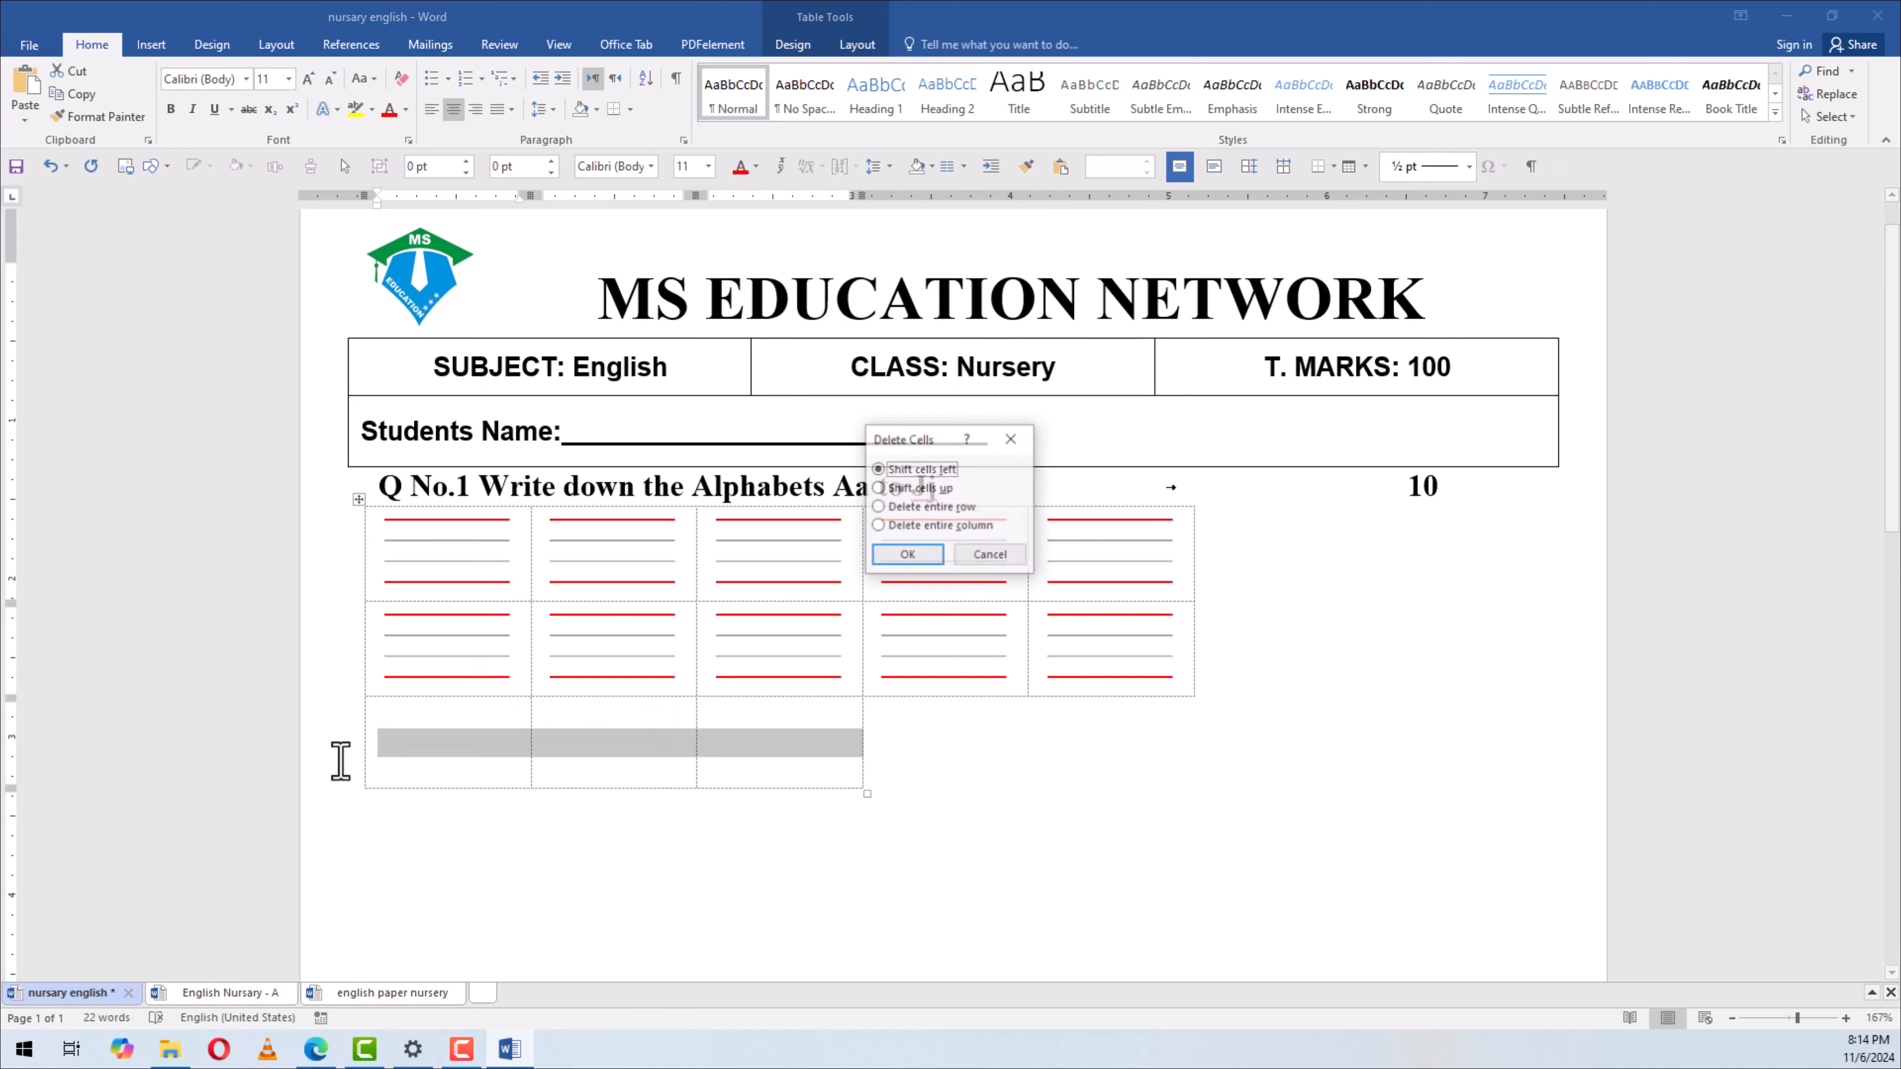
key("Return")
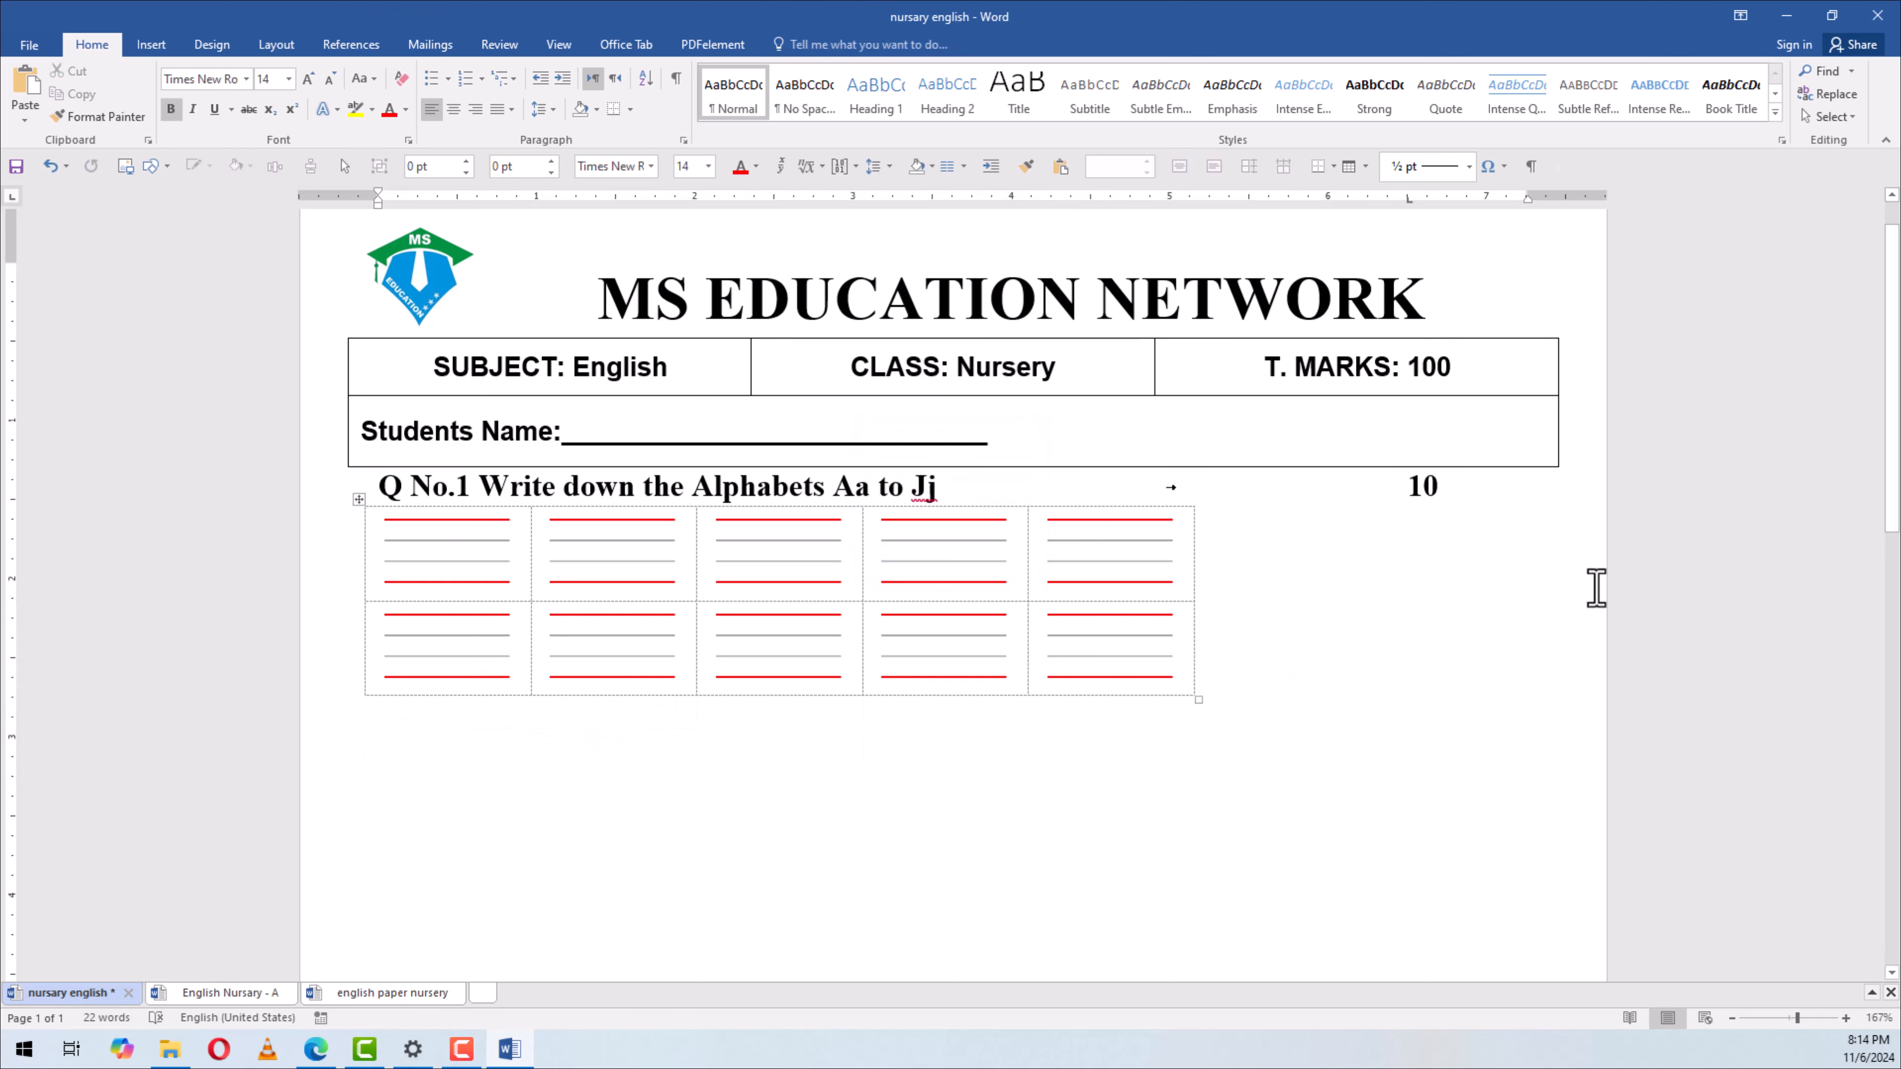
Enlarge the writing-lines table to the width of the header table, with slightly taller rows
left_click(1181, 650)
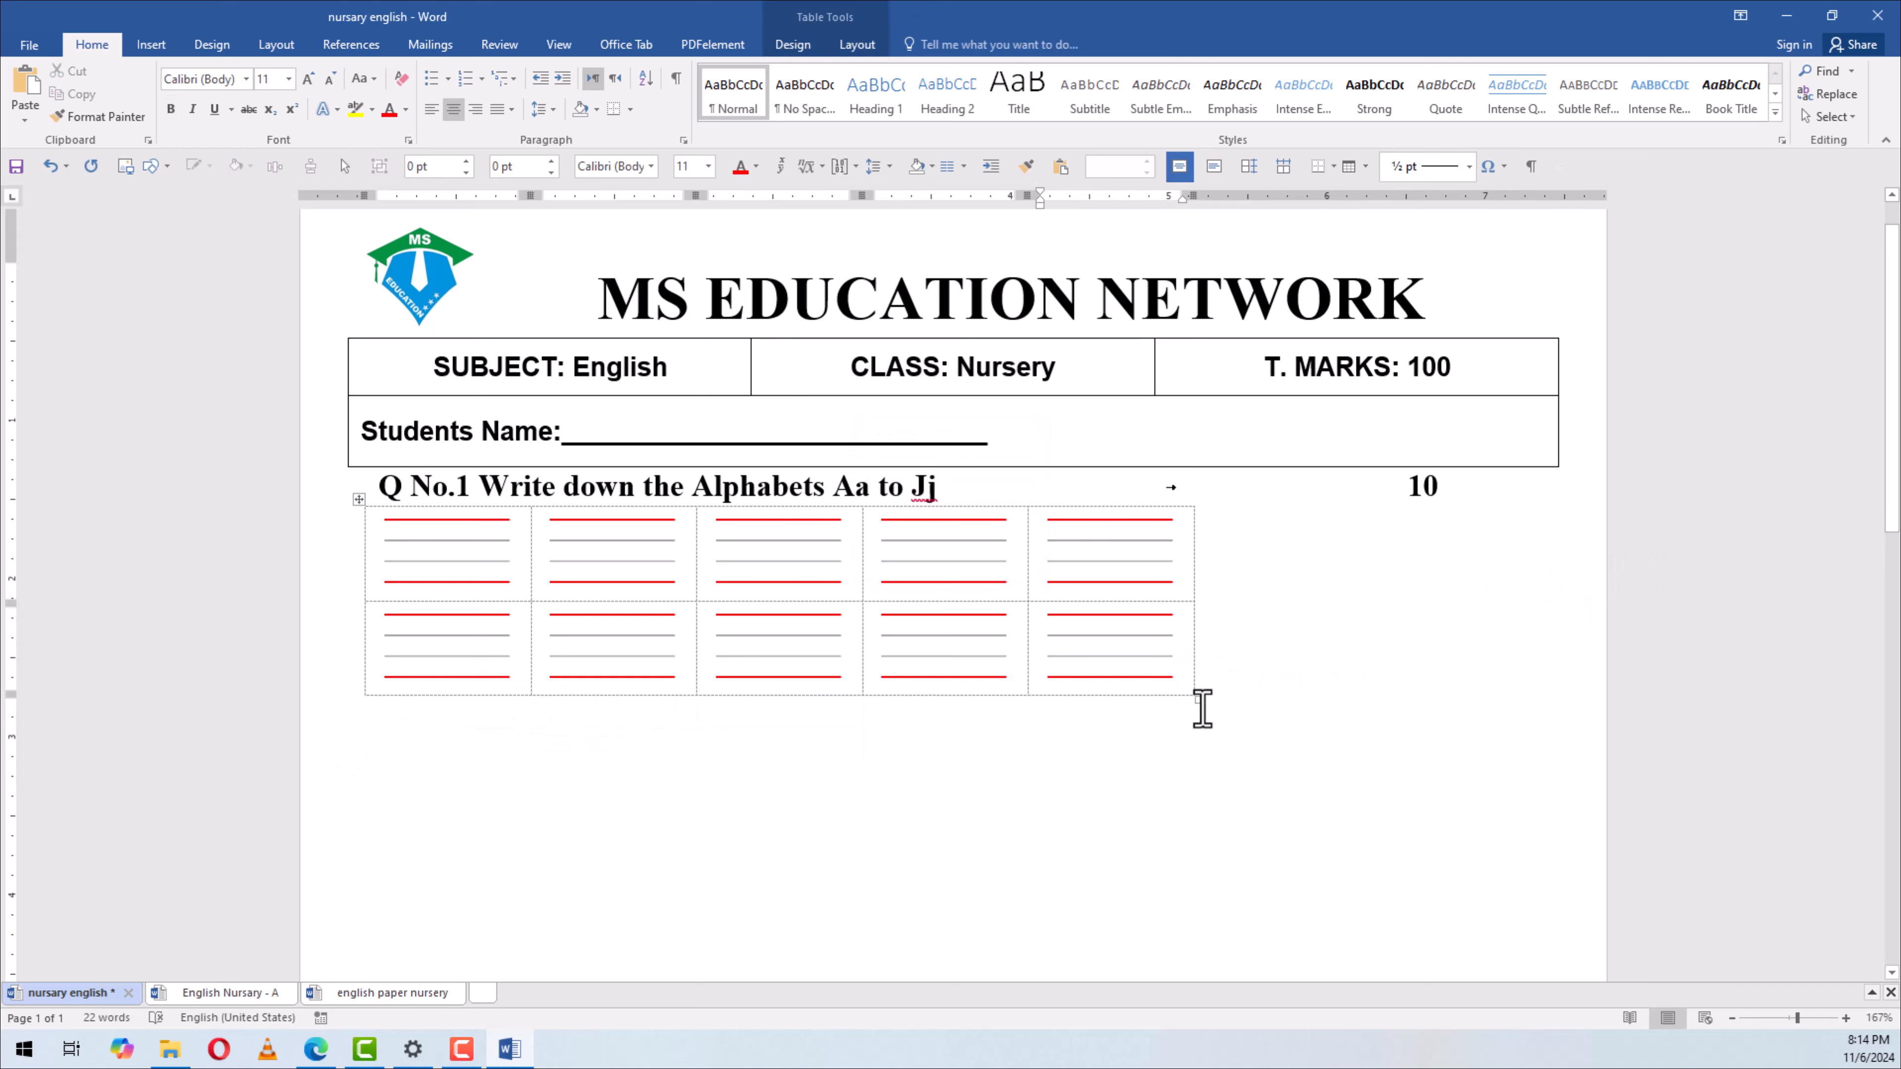
left_click_drag(1200, 700, 1558, 721)
left_click(514, 772)
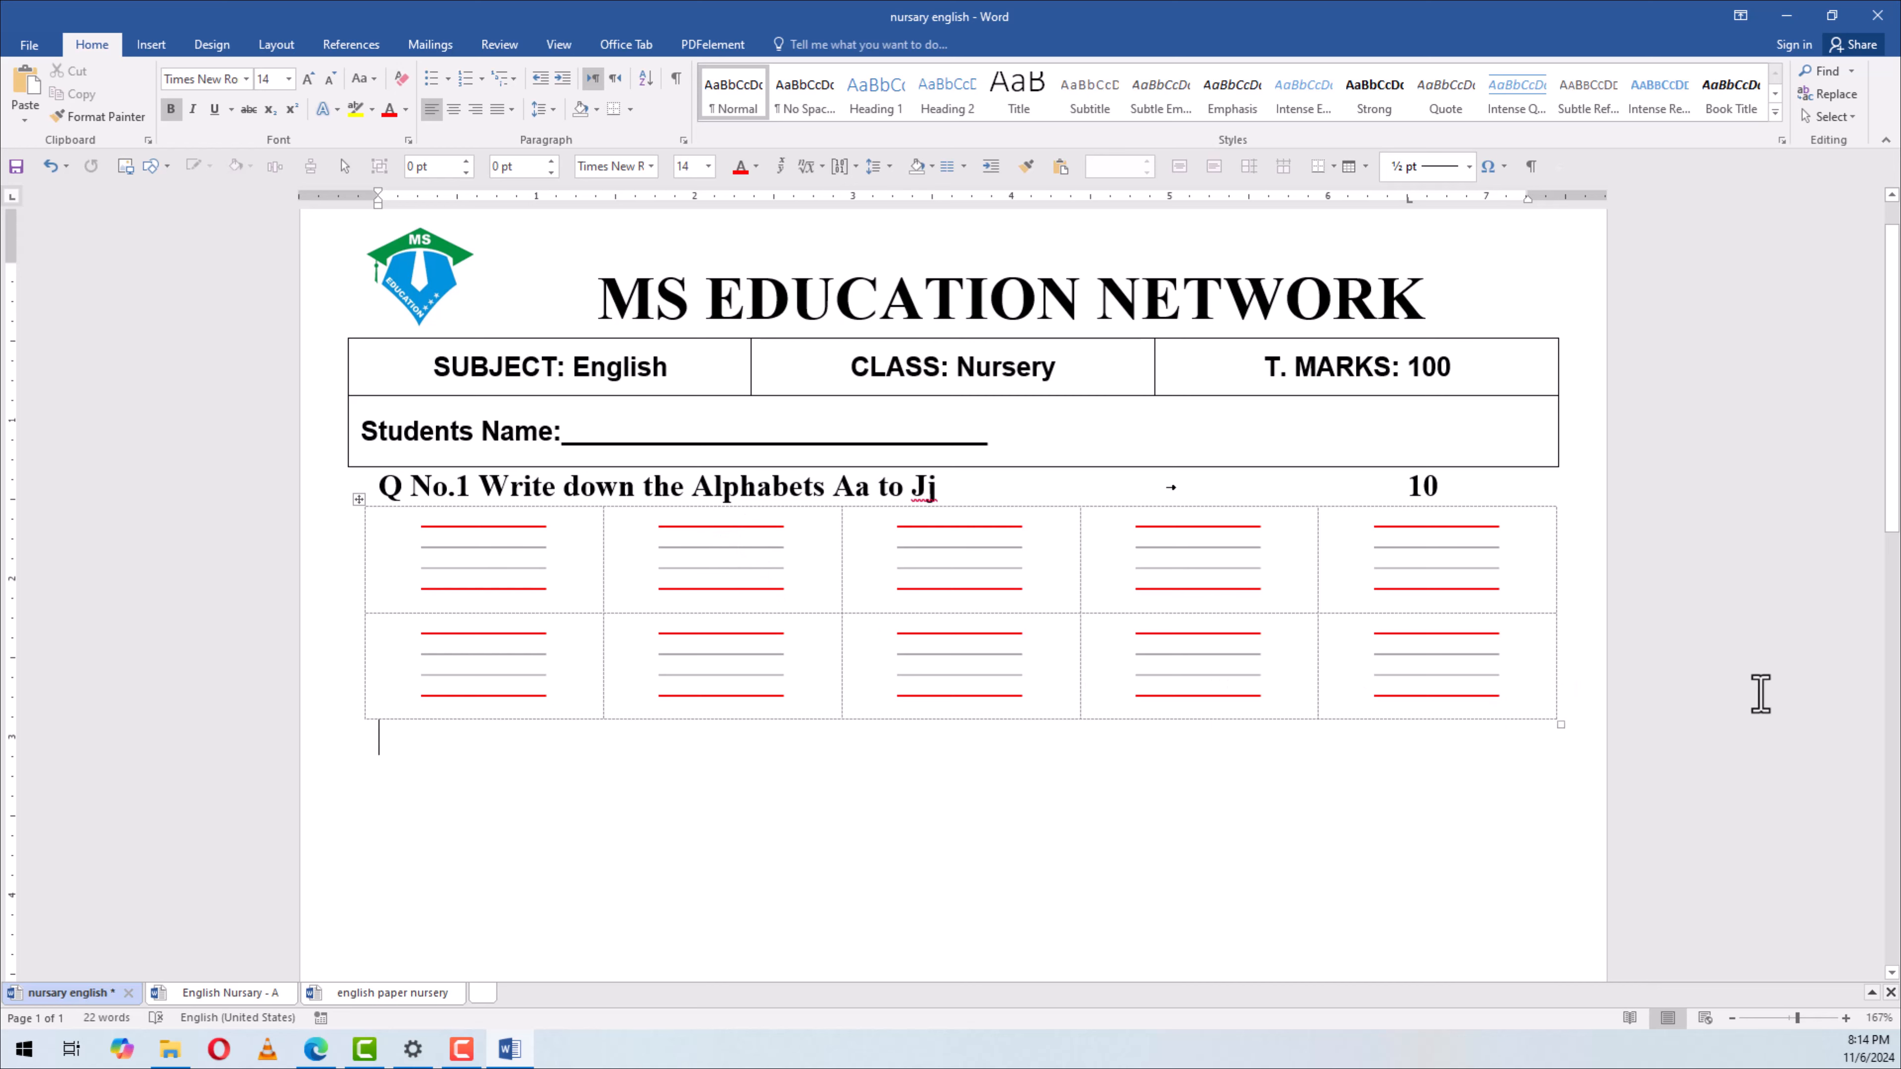
Switch to the handwritten exam PDF in Edge and review the remaining questions and picture pages
left_click_drag(1900, 45, 758, 54)
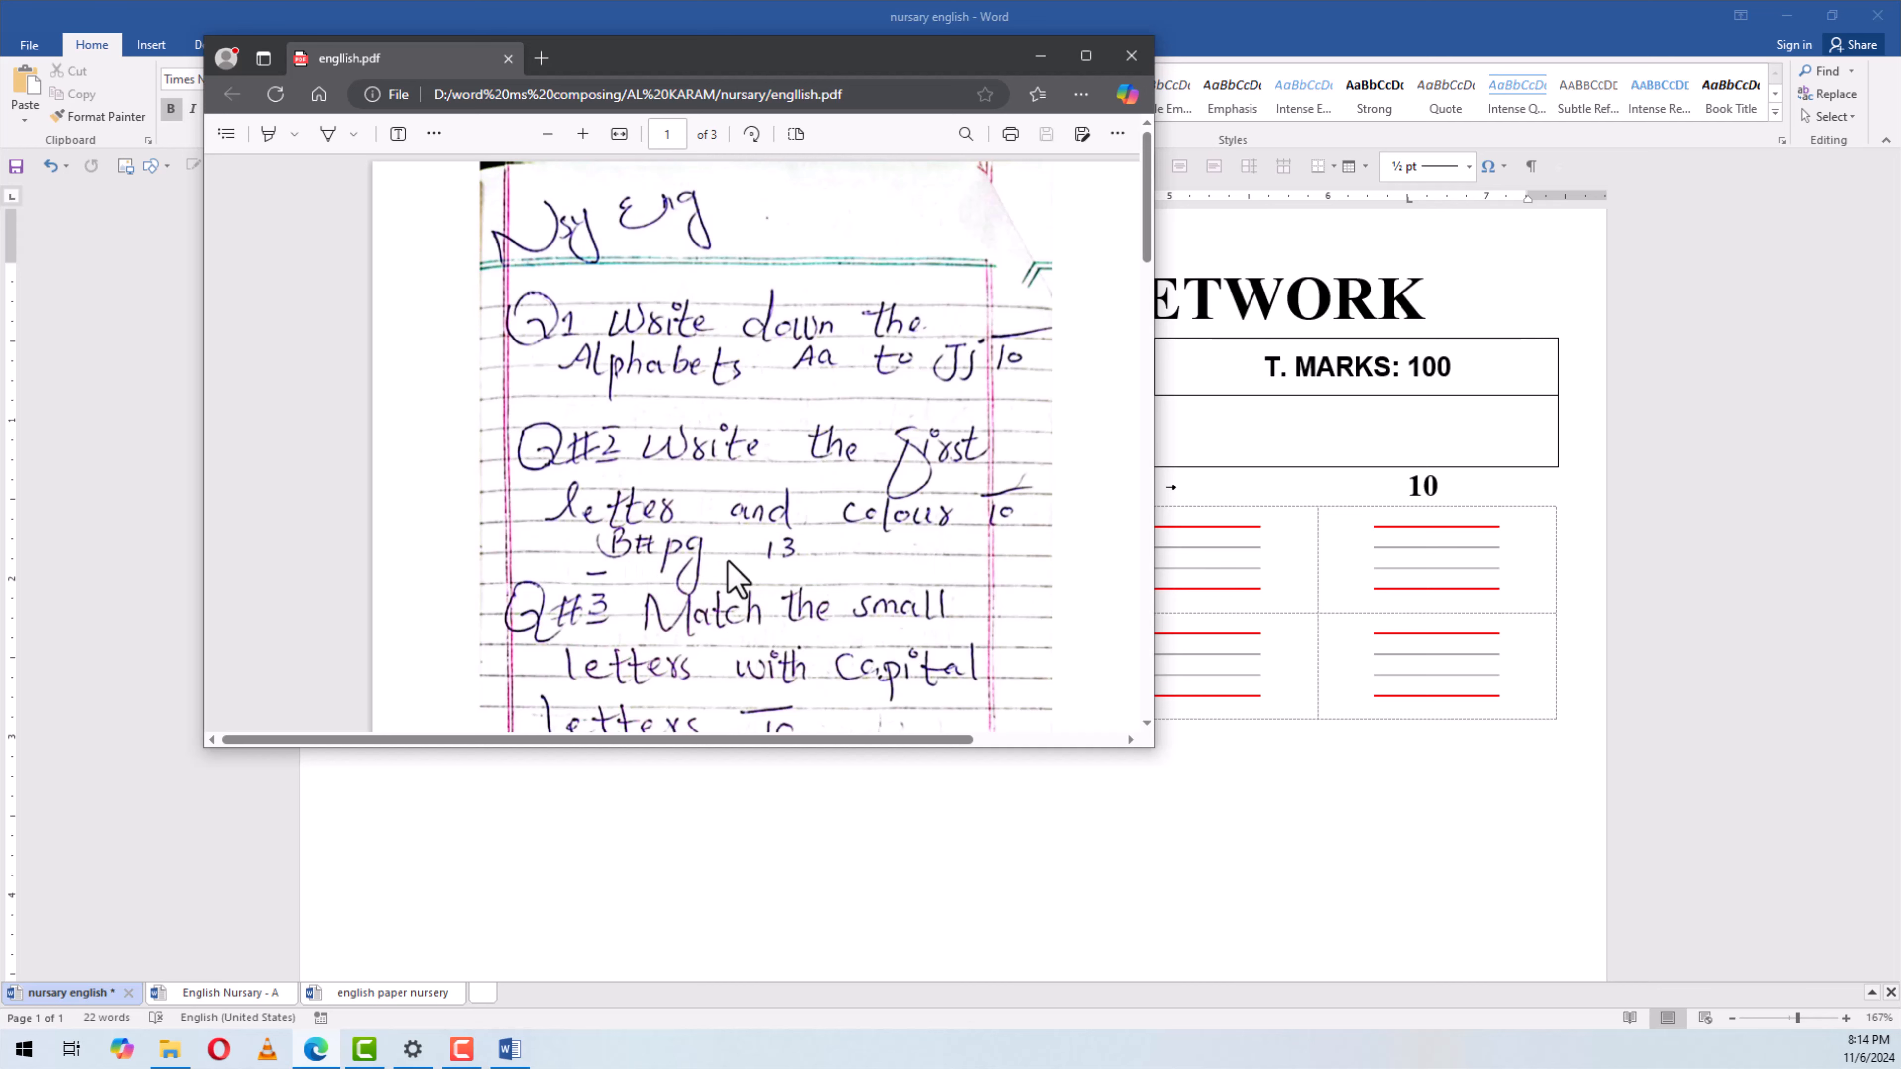
left_click(1086, 56)
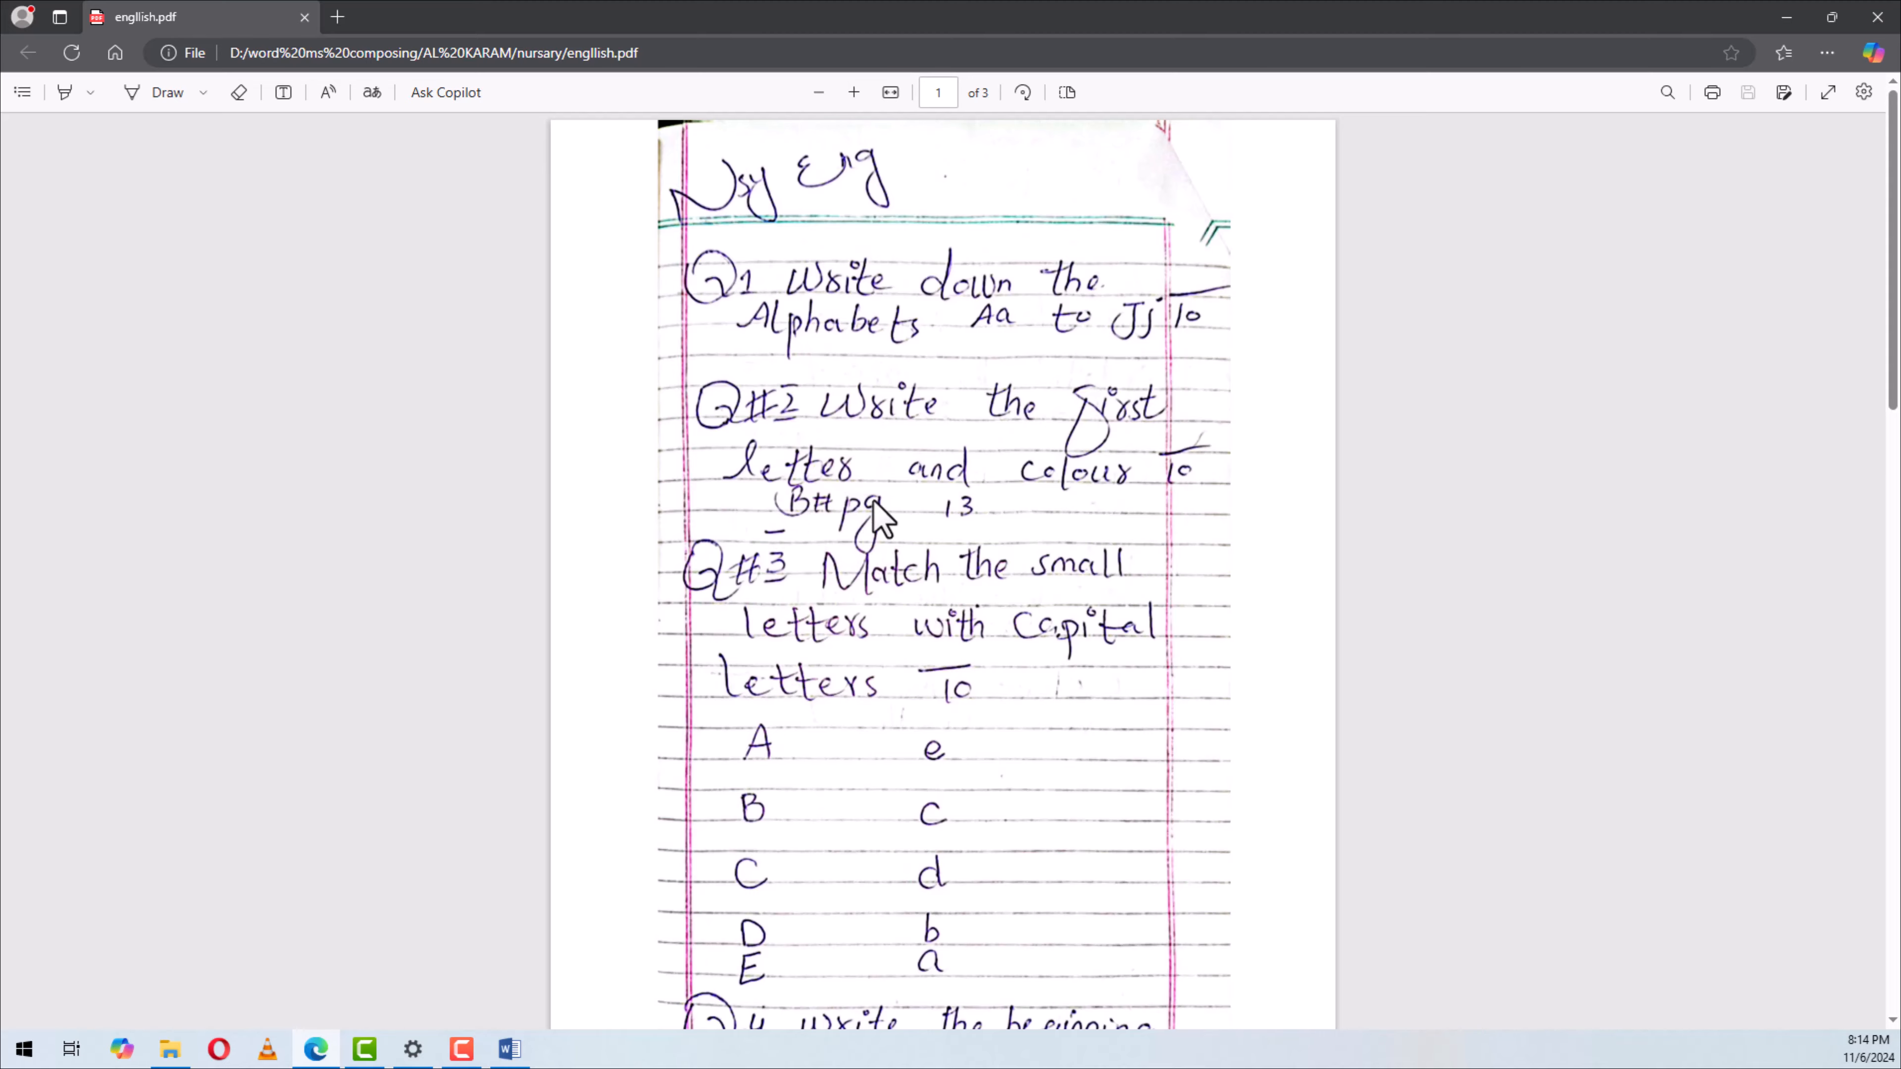
scroll(883, 517, "down", 15)
scroll(893, 550, "up", 3)
scroll(894, 550, "down", 4)
scroll(844, 582, "up", 3)
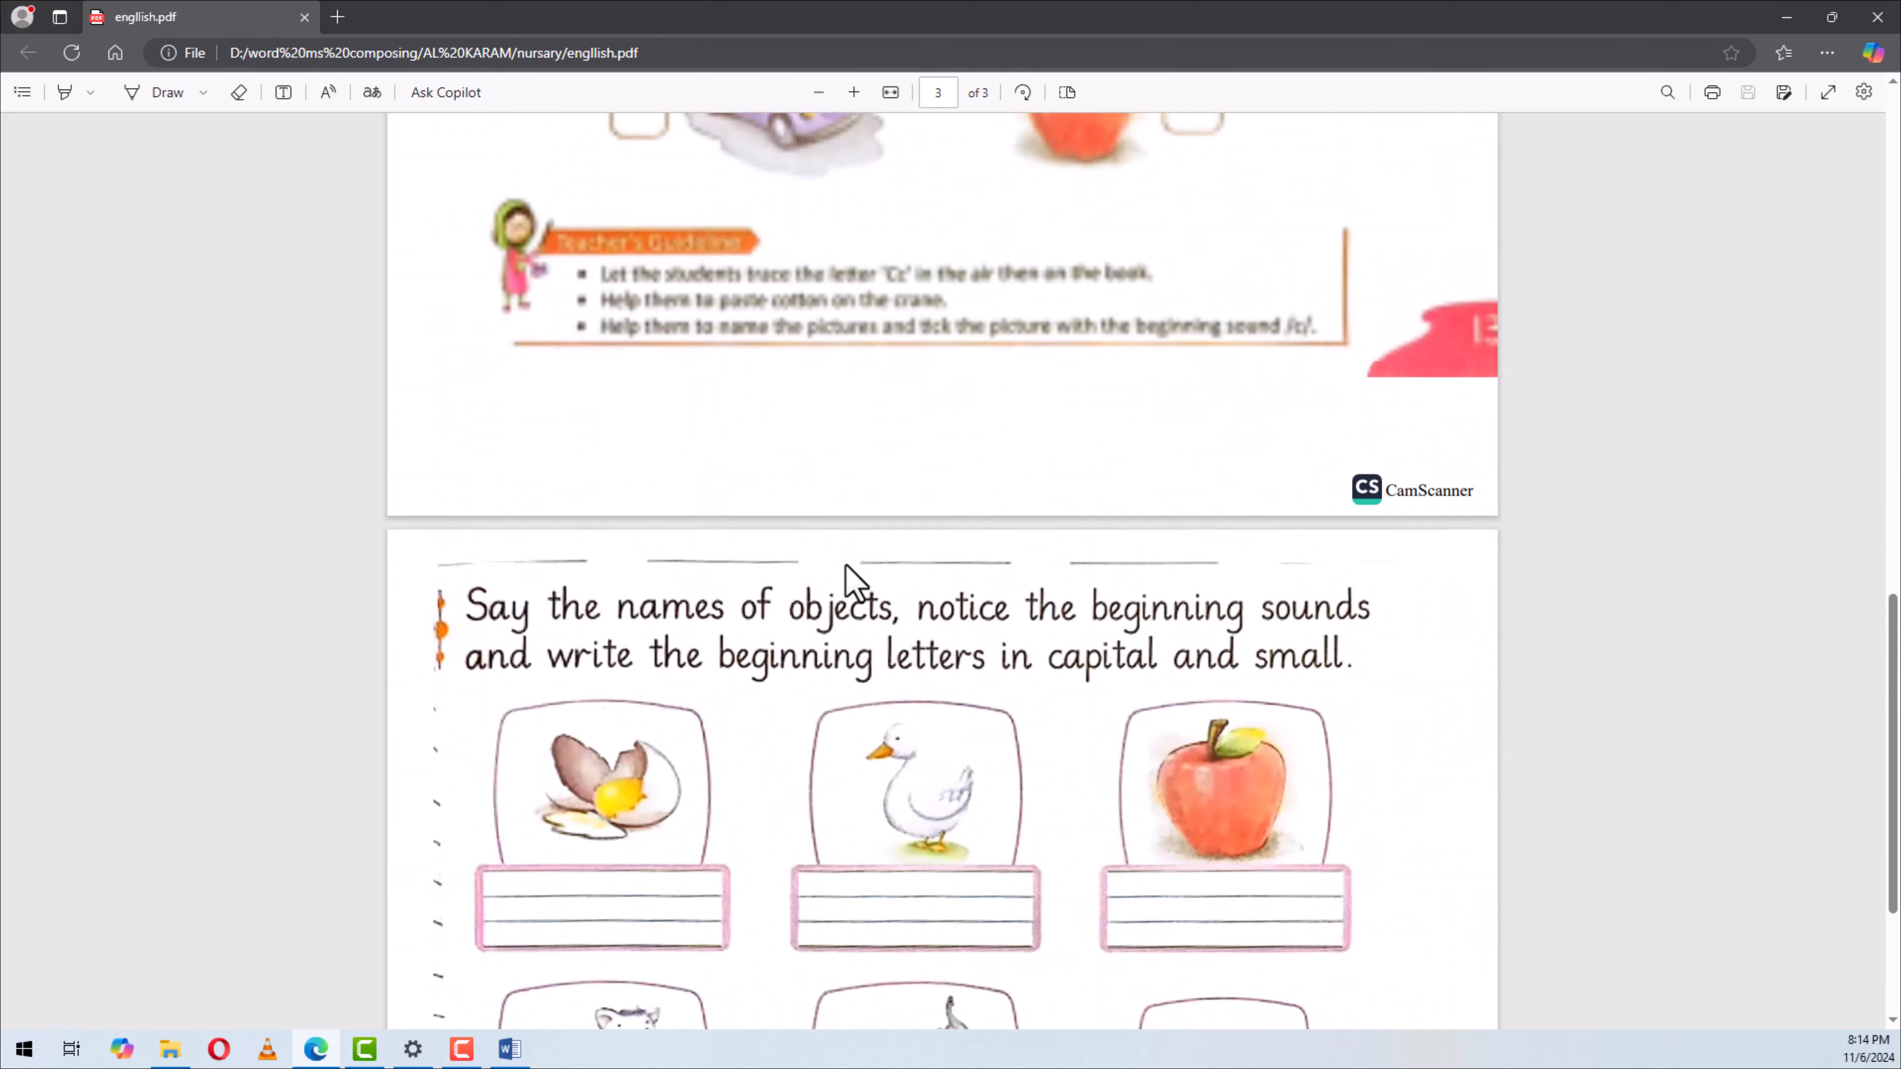
scroll(851, 580, "up", 8)
scroll(853, 577, "down", 12)
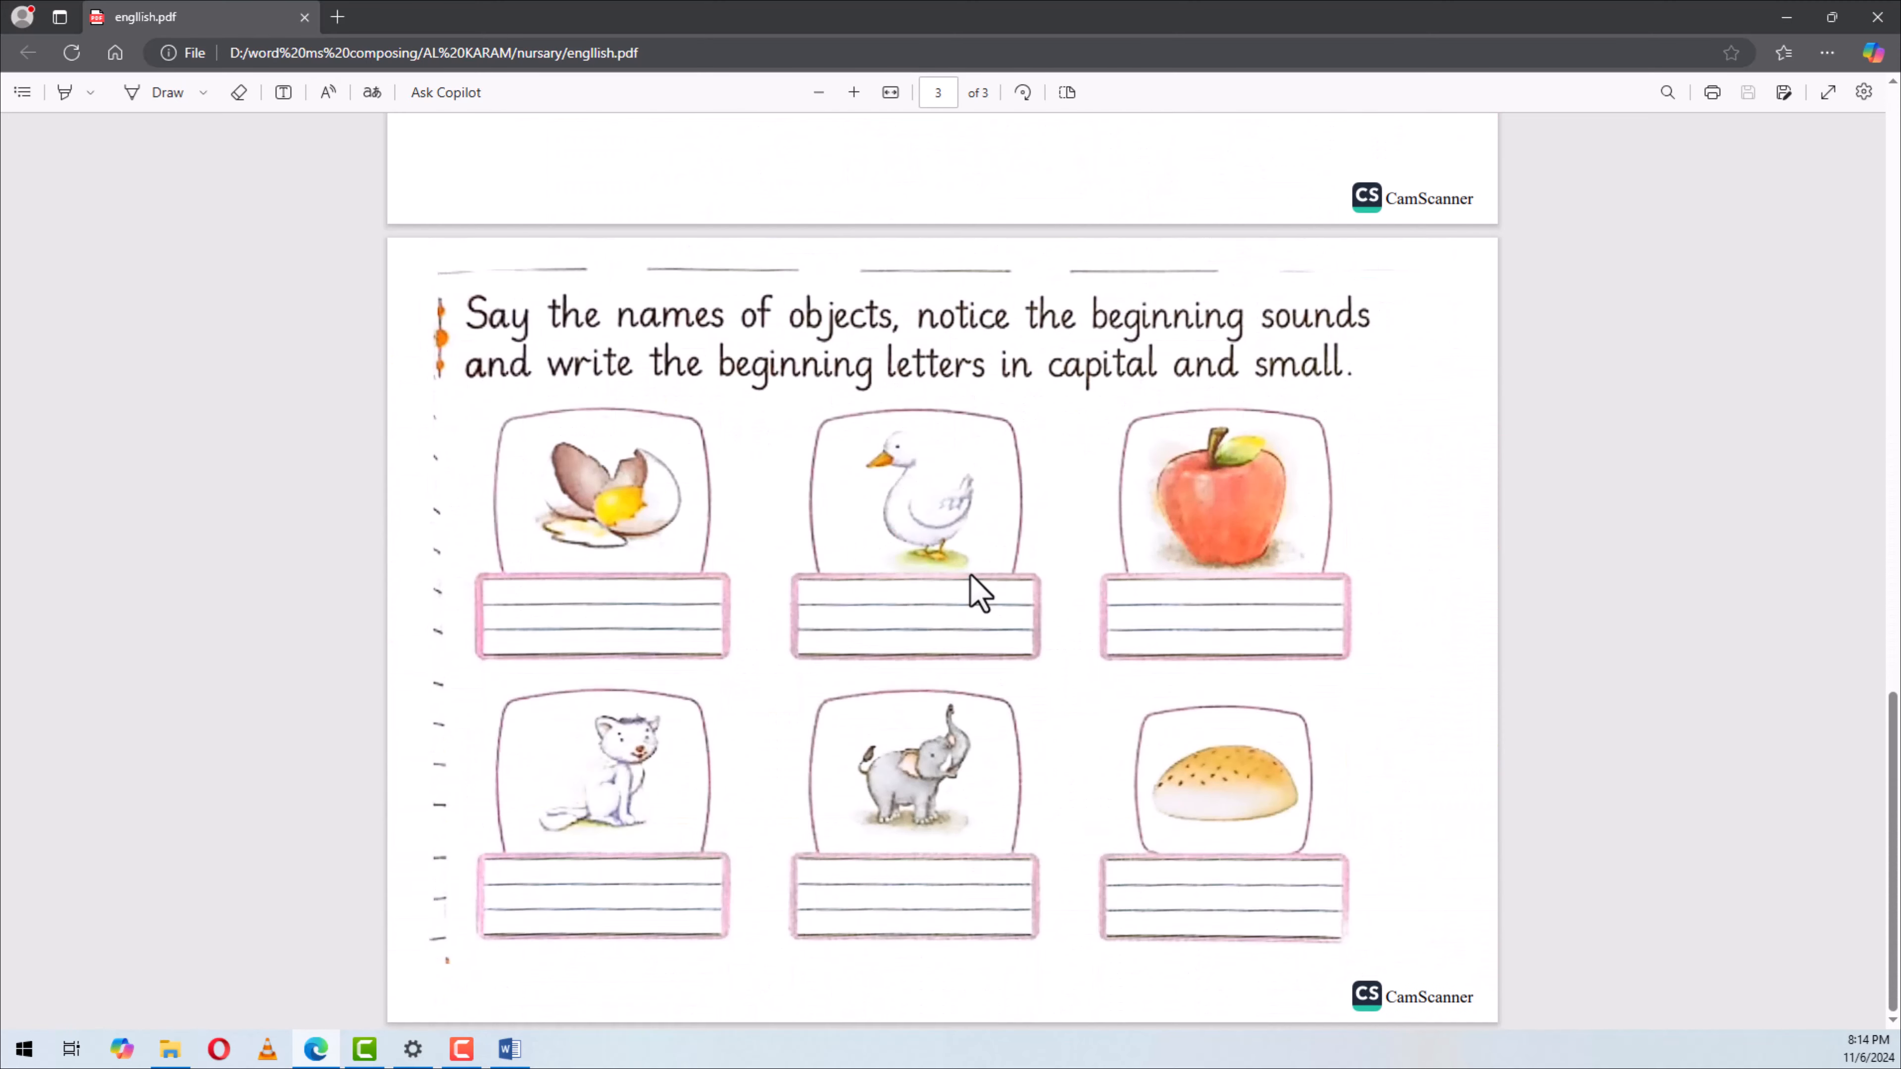
scroll(980, 593, "up", 5)
scroll(981, 593, "down", 5)
scroll(847, 602, "up", 15)
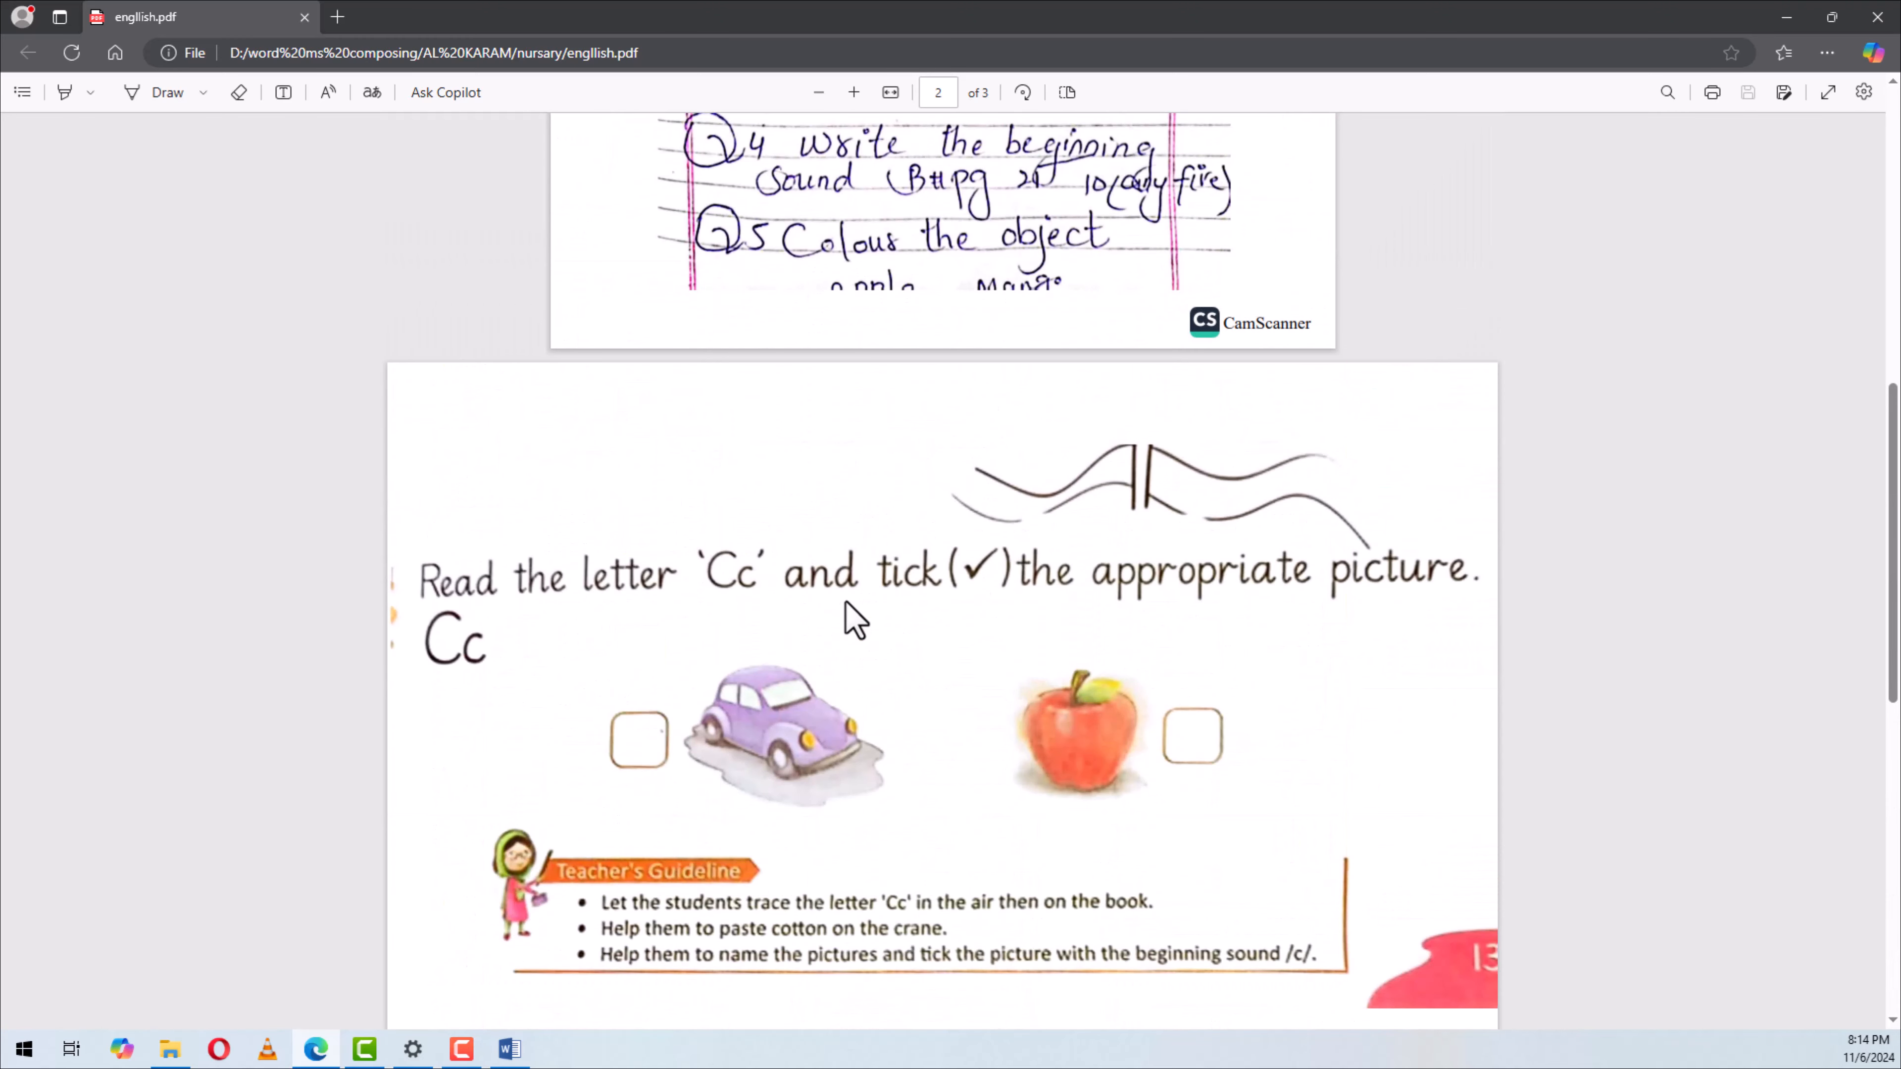
scroll(848, 598, "up", 2)
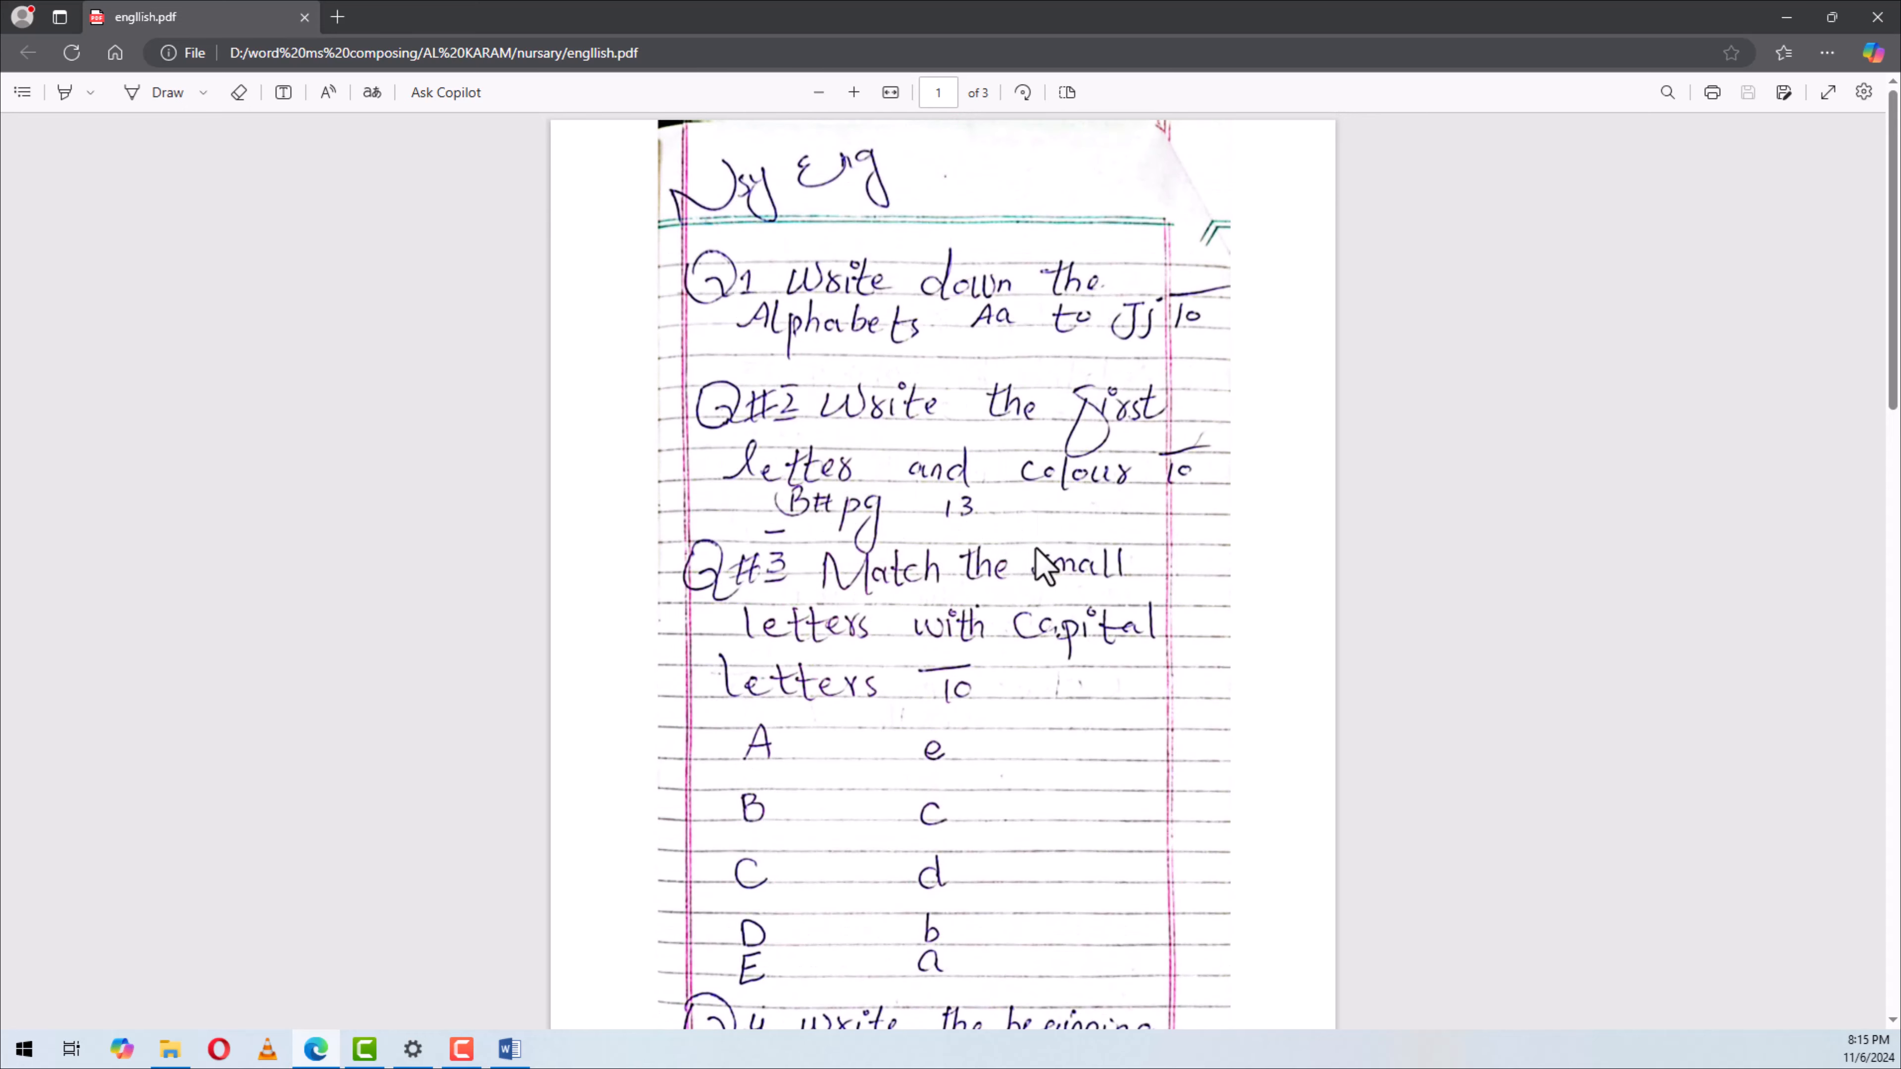
scroll(1046, 570, "up", 1)
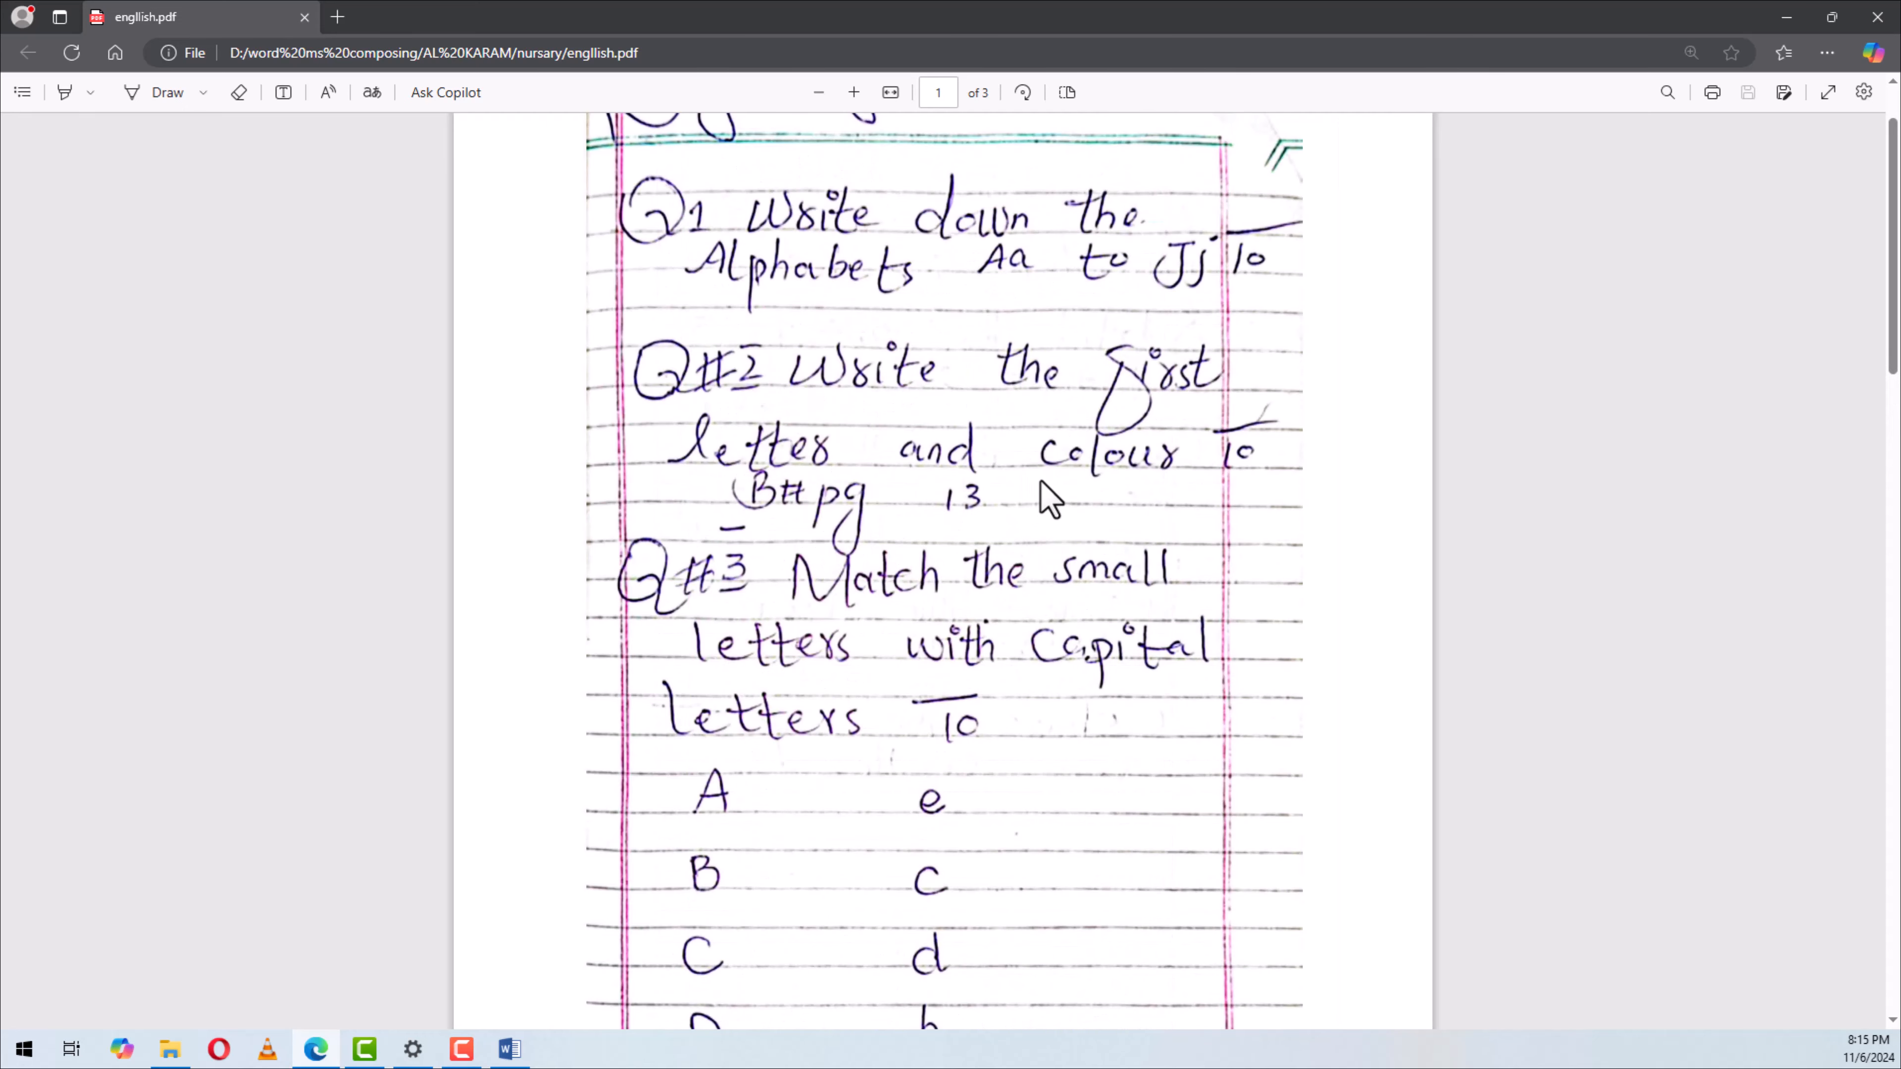
scroll(1041, 481, "down", 5)
Return to the Word paper and add "Q No.2 Match the Small Letters With capital Letters." with 10 marks below the table, then save
key("alt+Tab")
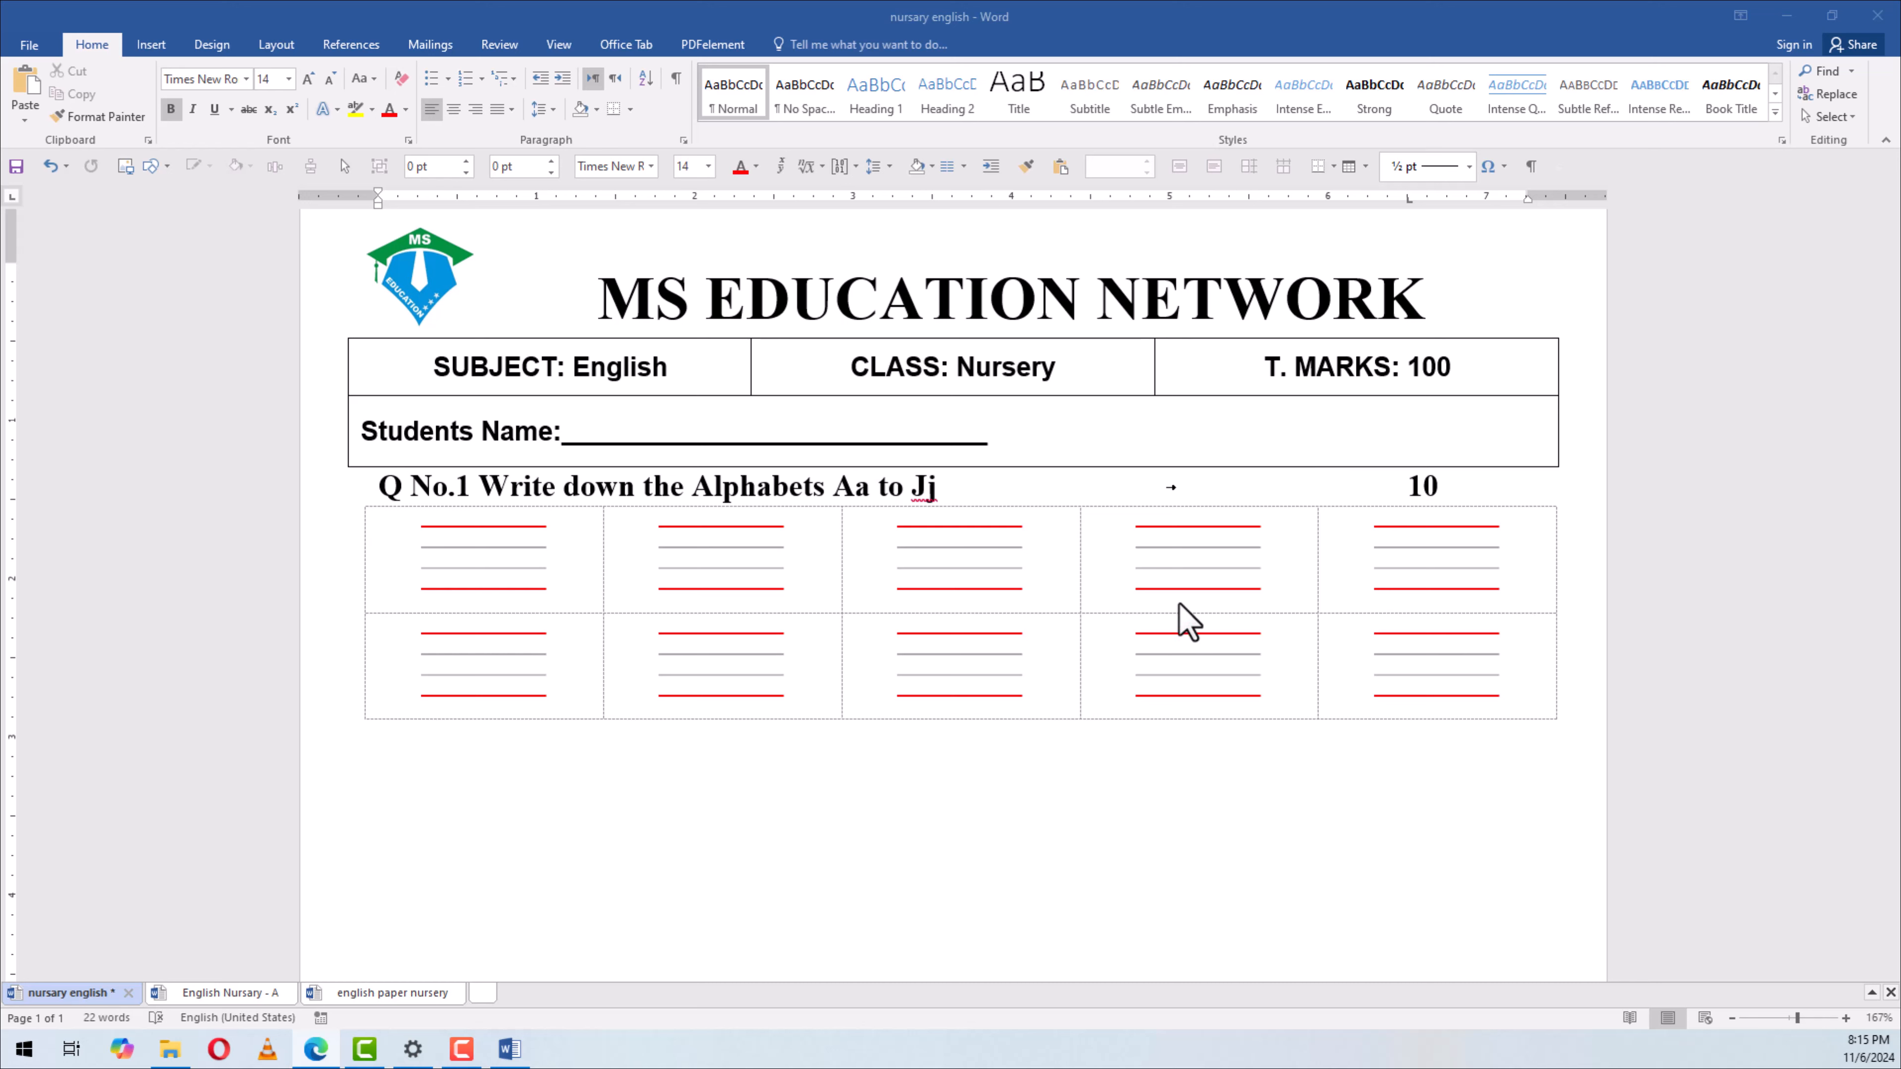
left_click(490, 797)
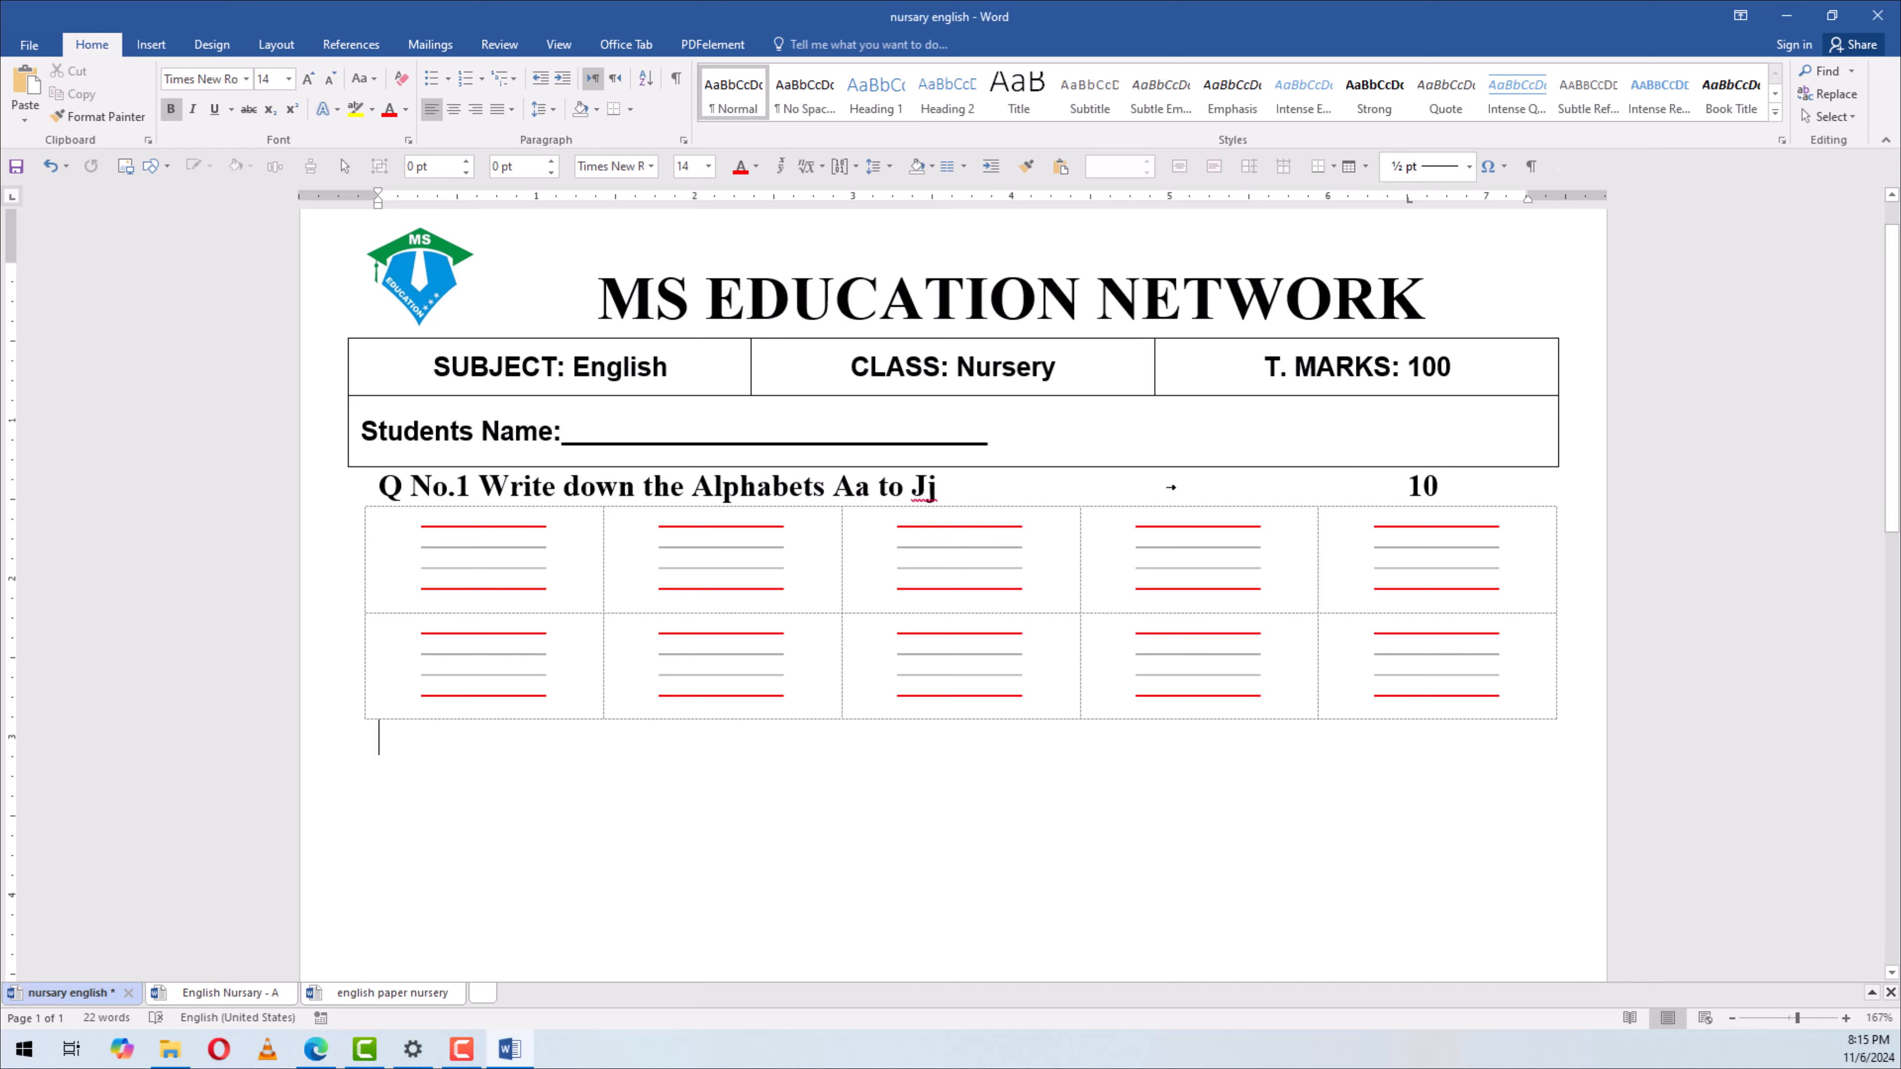
type("Q")
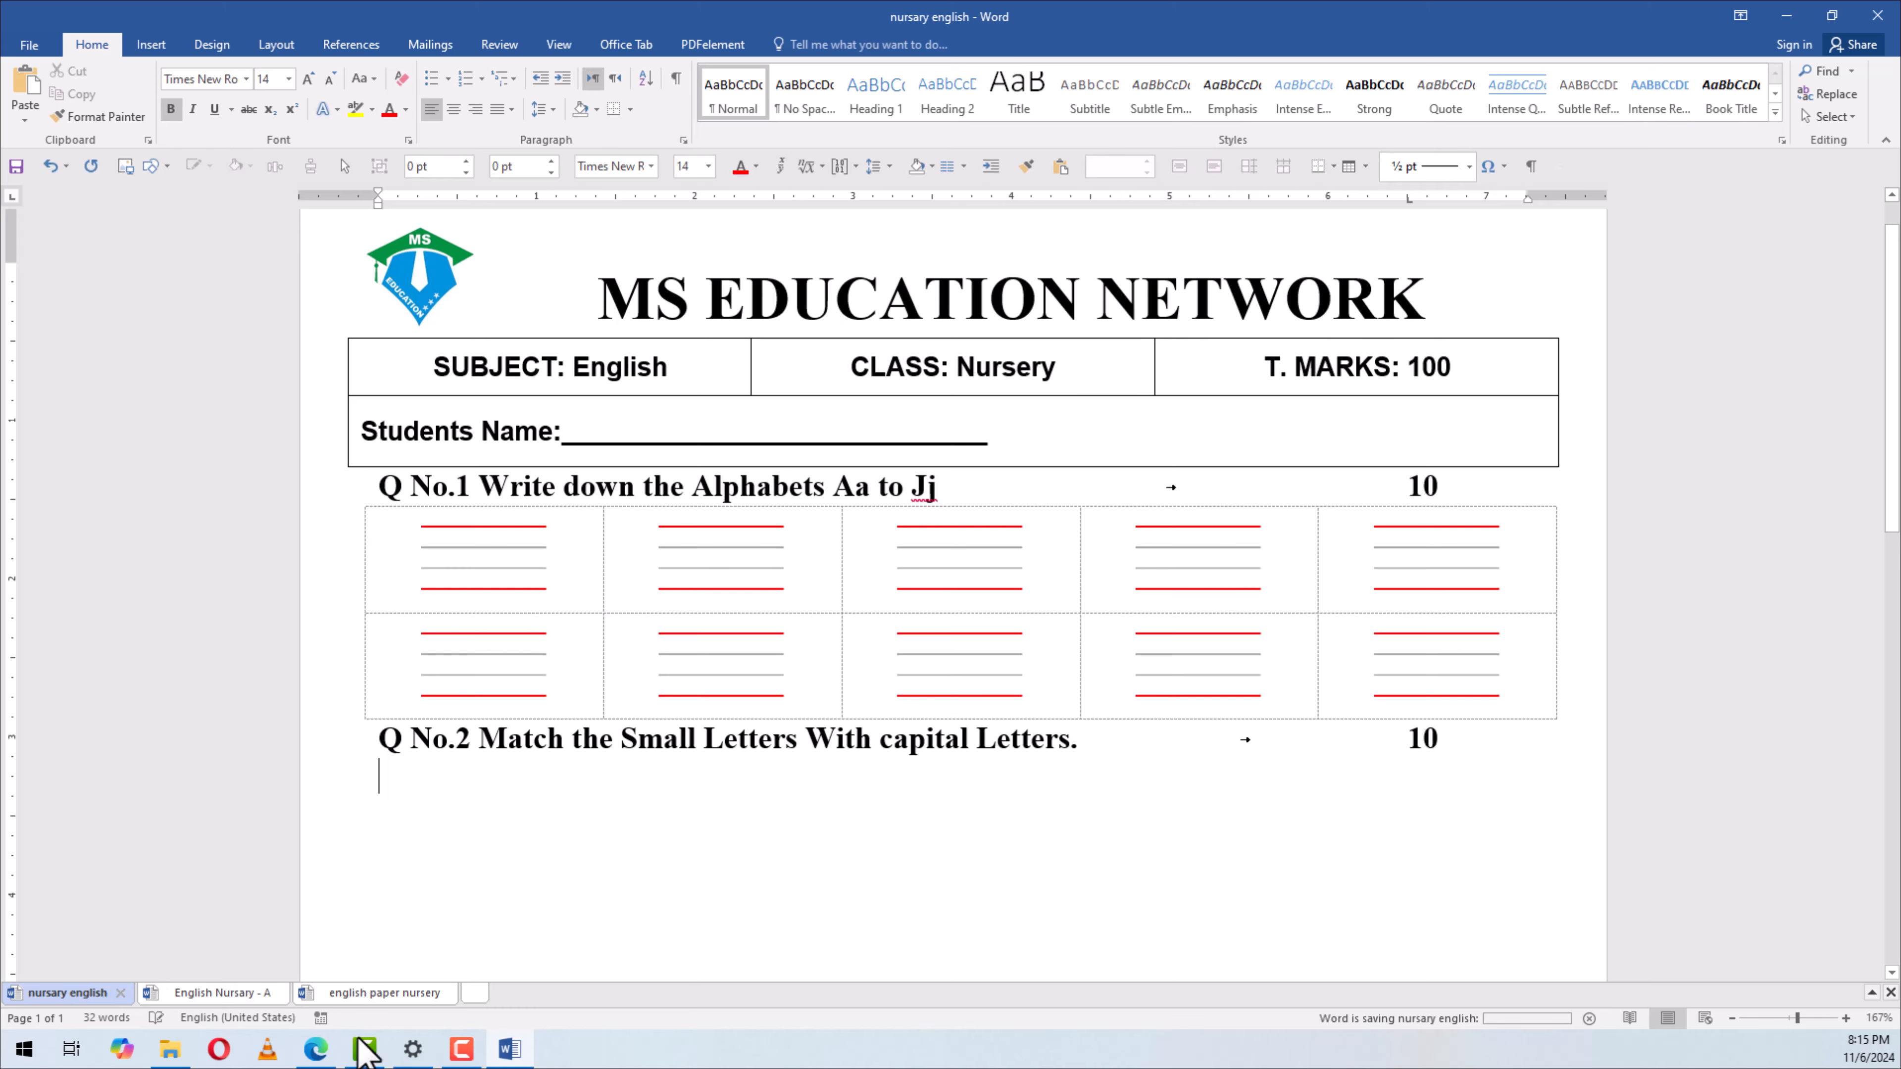
Open the MS COMPOSING MASTER FILE Word document from the Matterial > MASTER FILE folder via the papers folder shortcut
left_click(171, 1049)
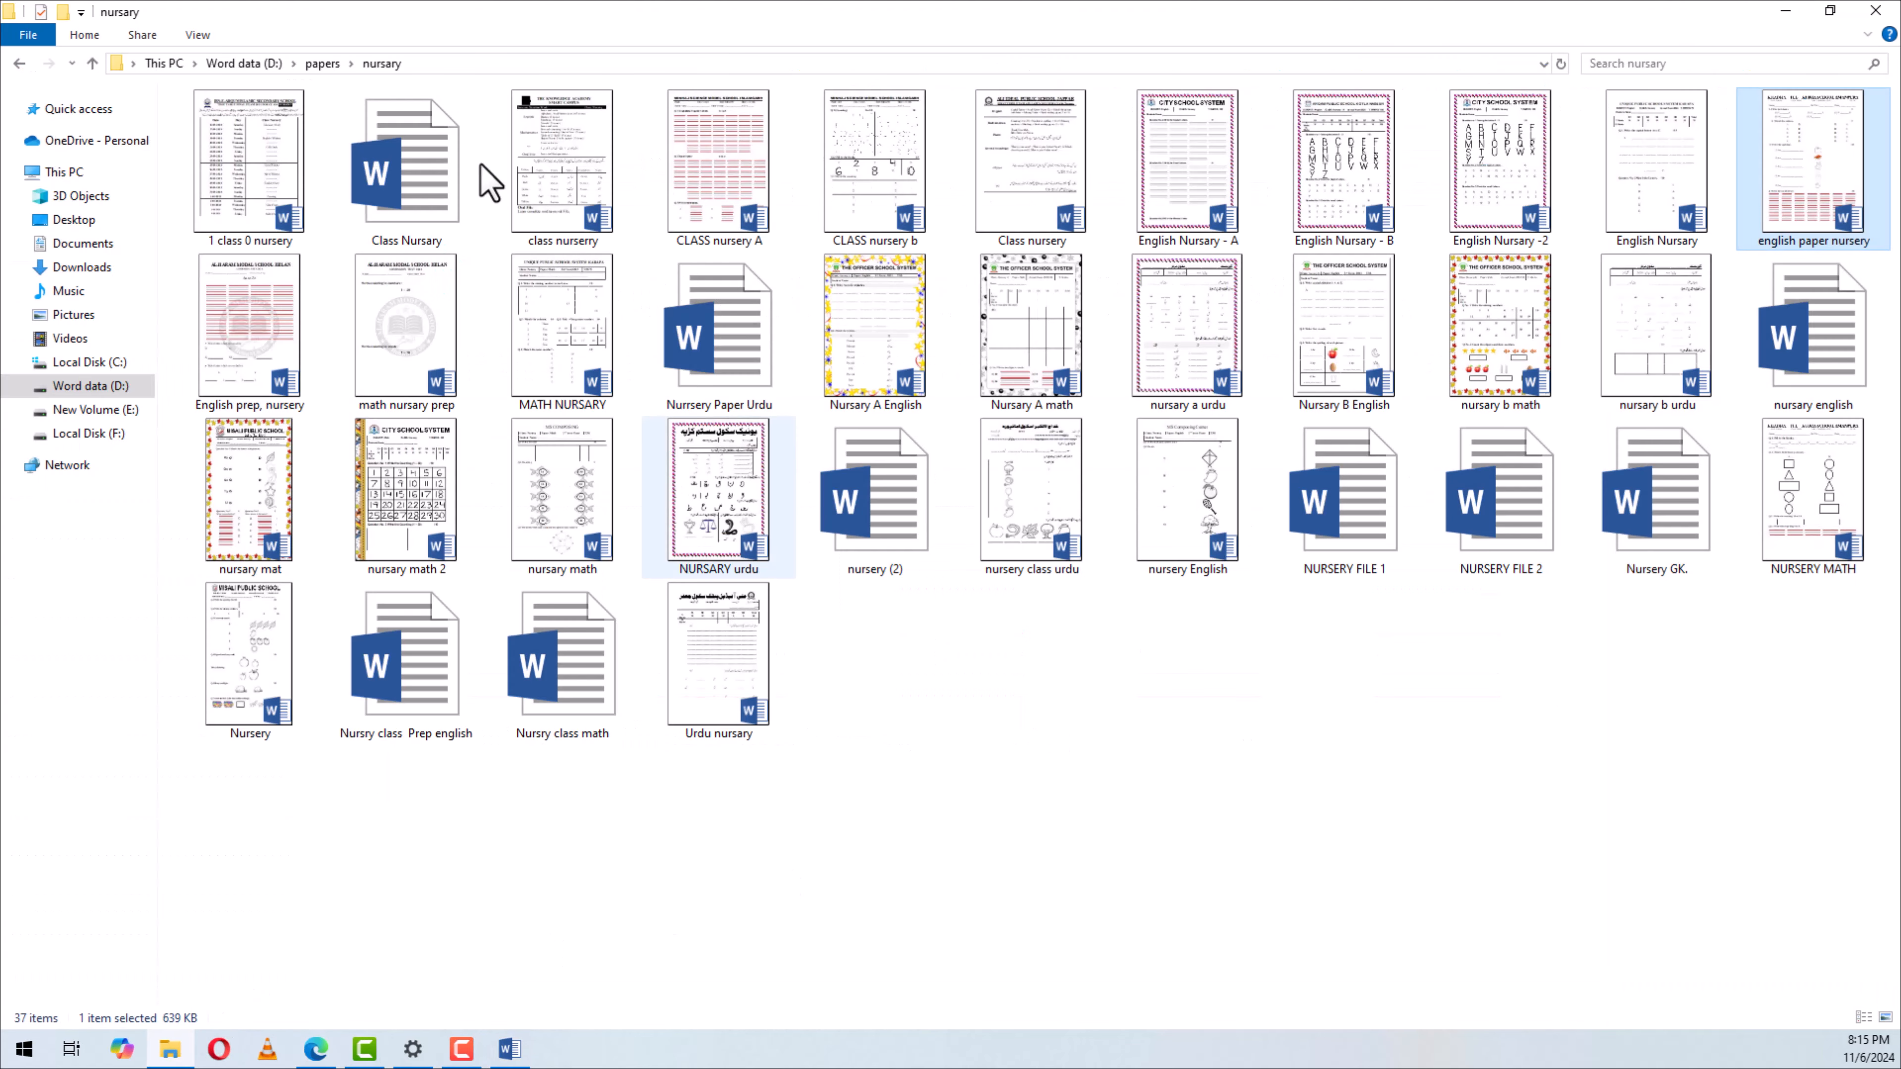
left_click(323, 64)
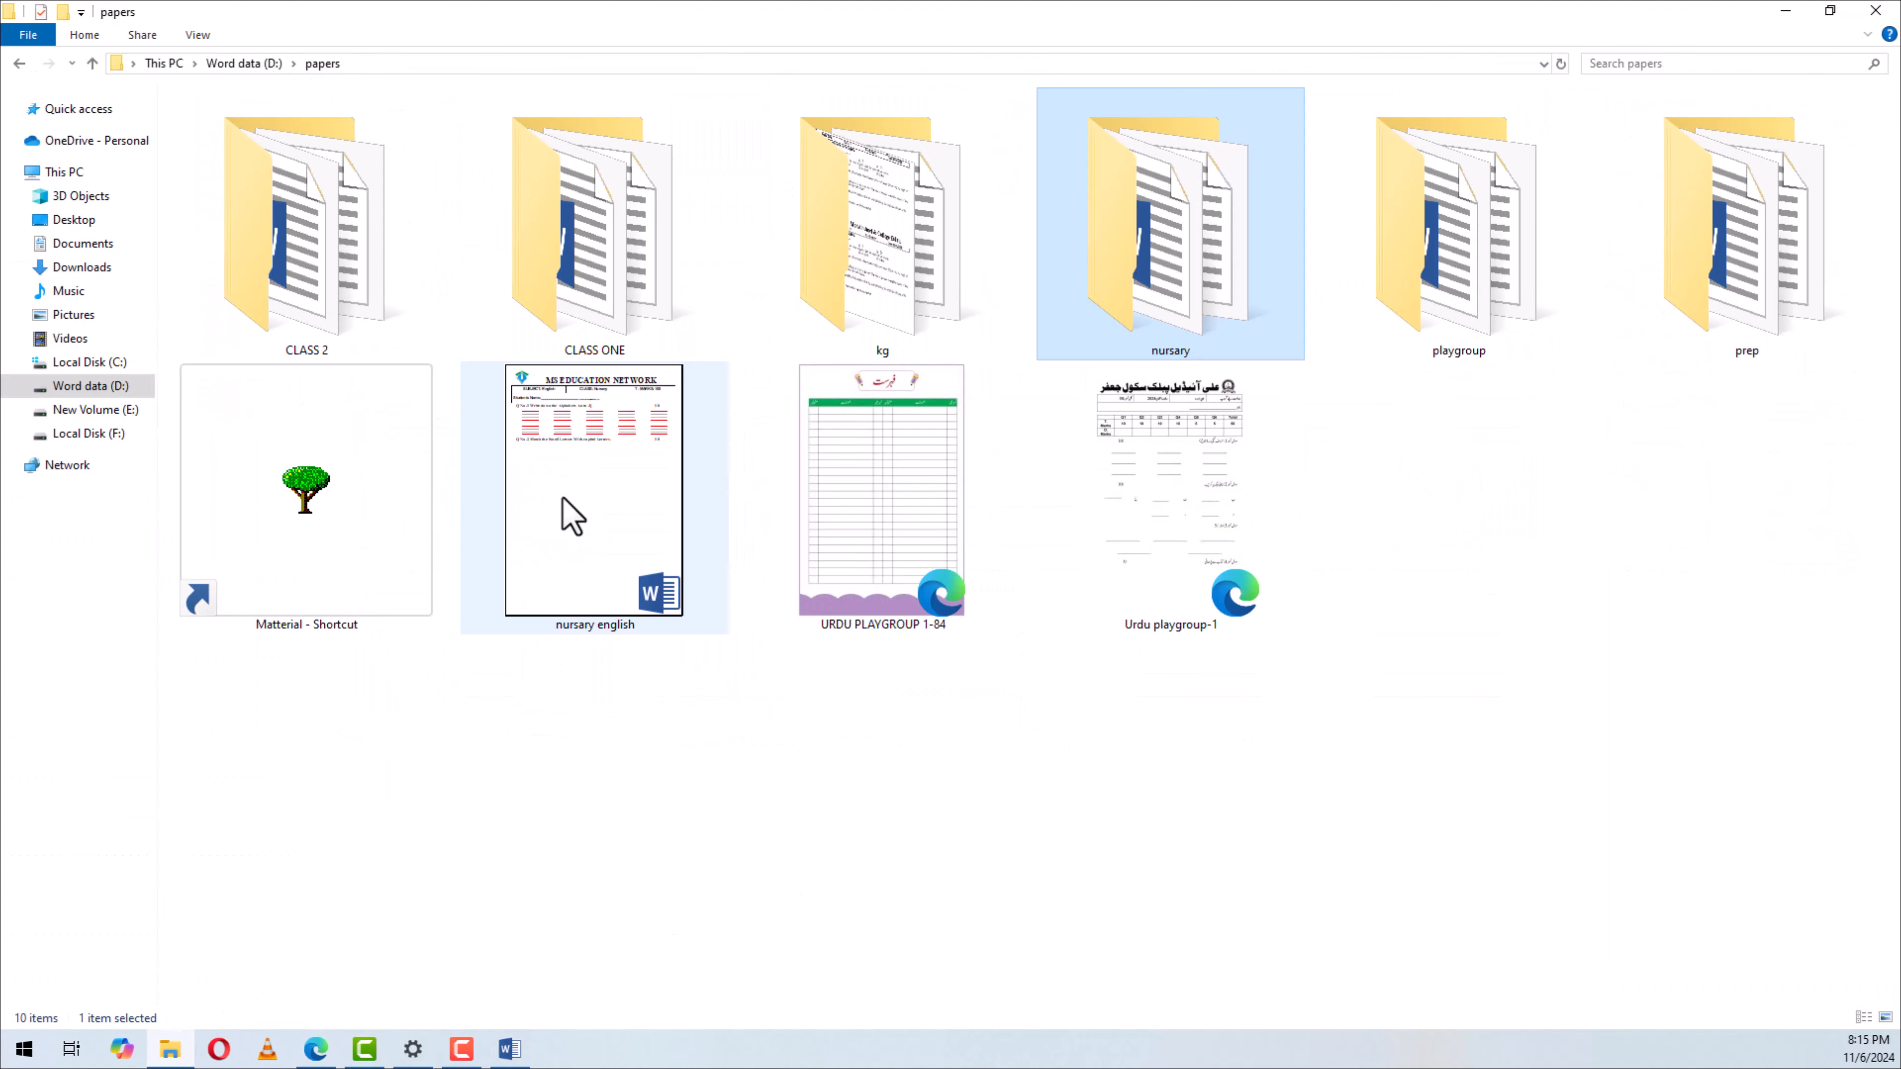
left_click(363, 517)
double_click(362, 515)
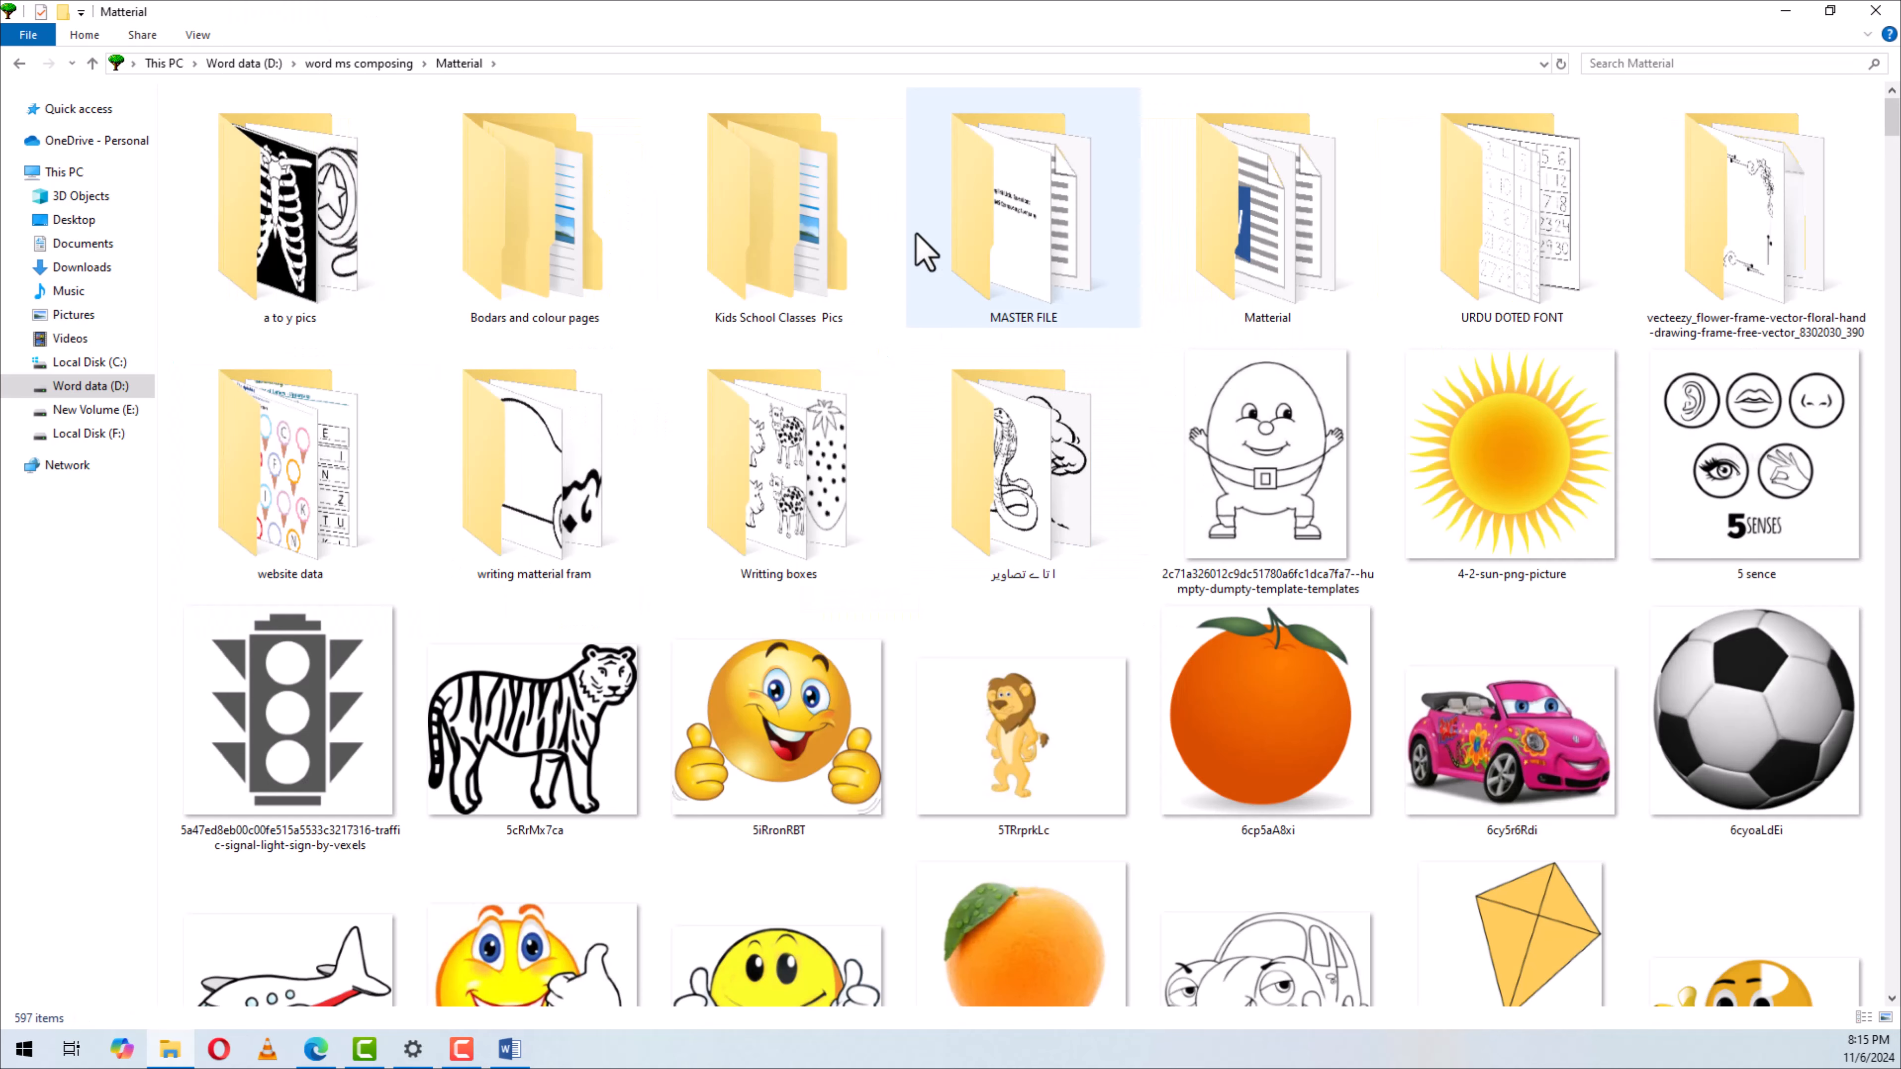
left_click(984, 250)
double_click(983, 248)
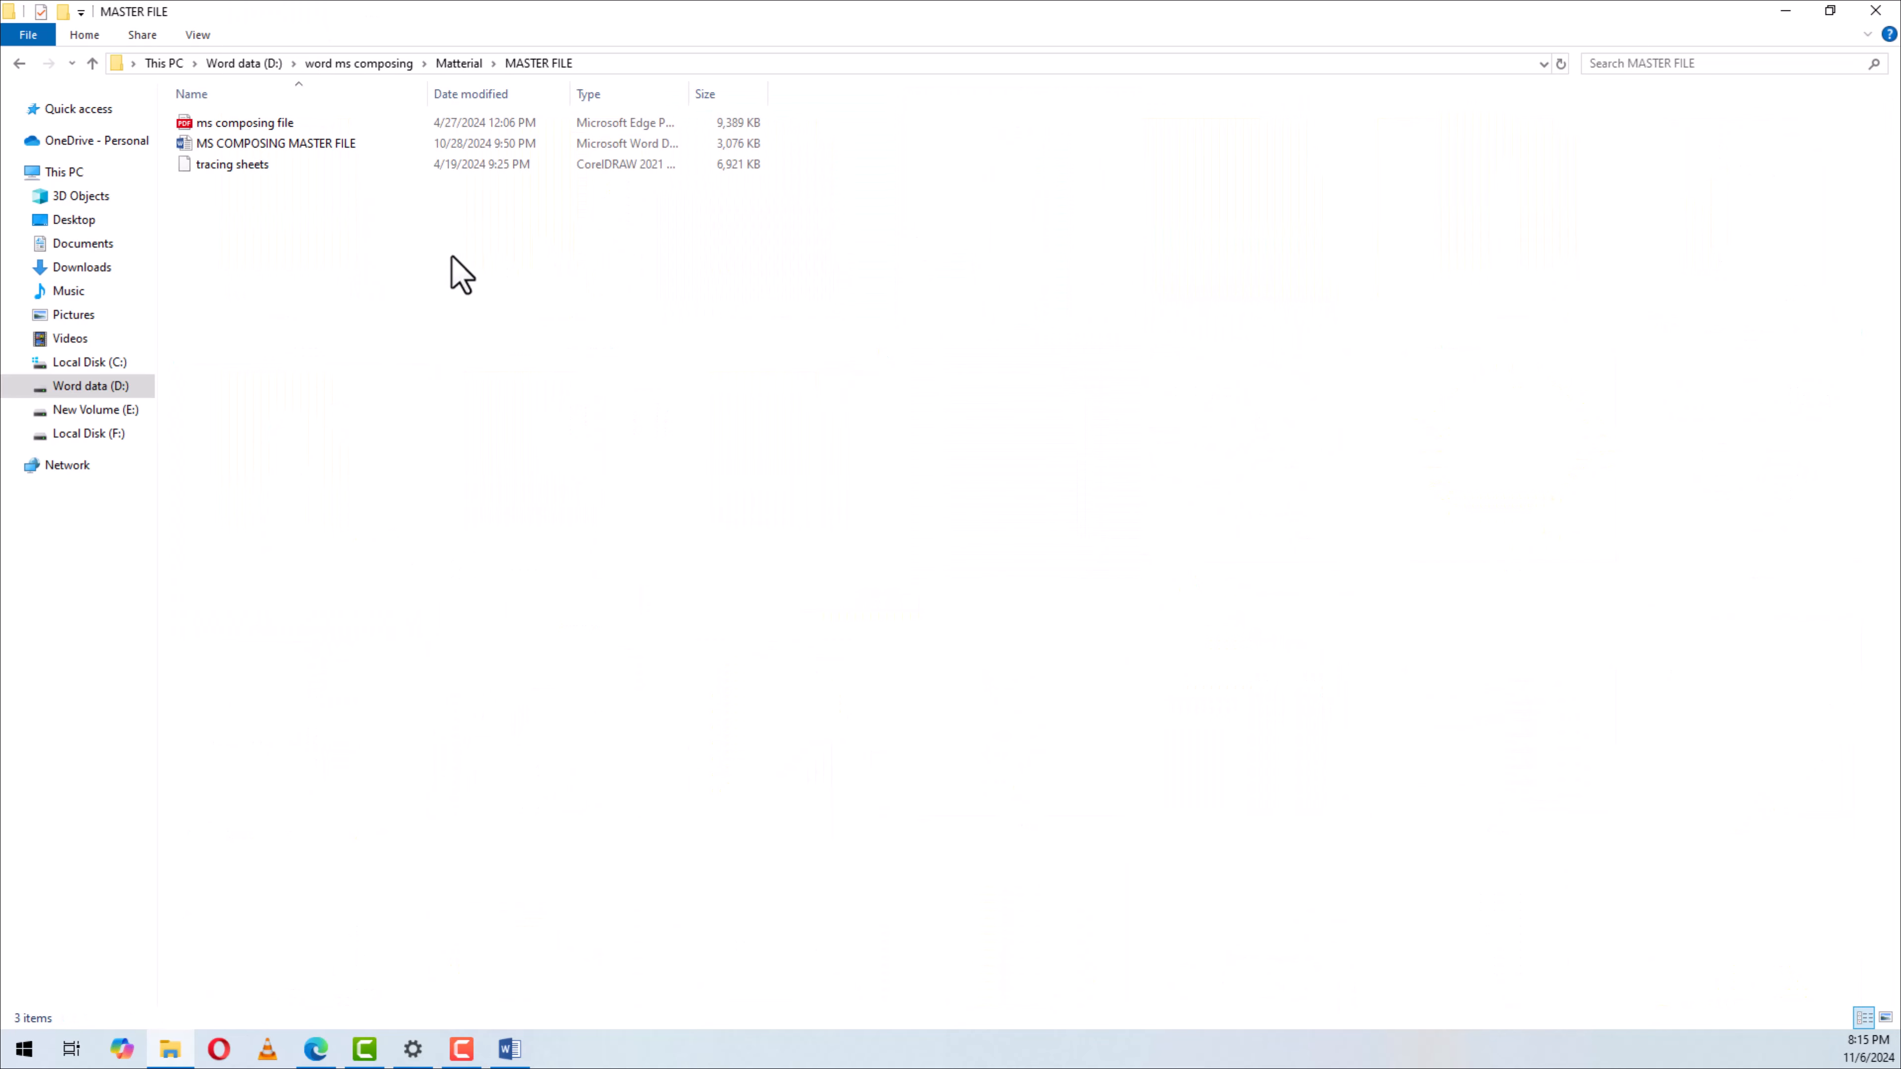
left_click(249, 144)
double_click(250, 145)
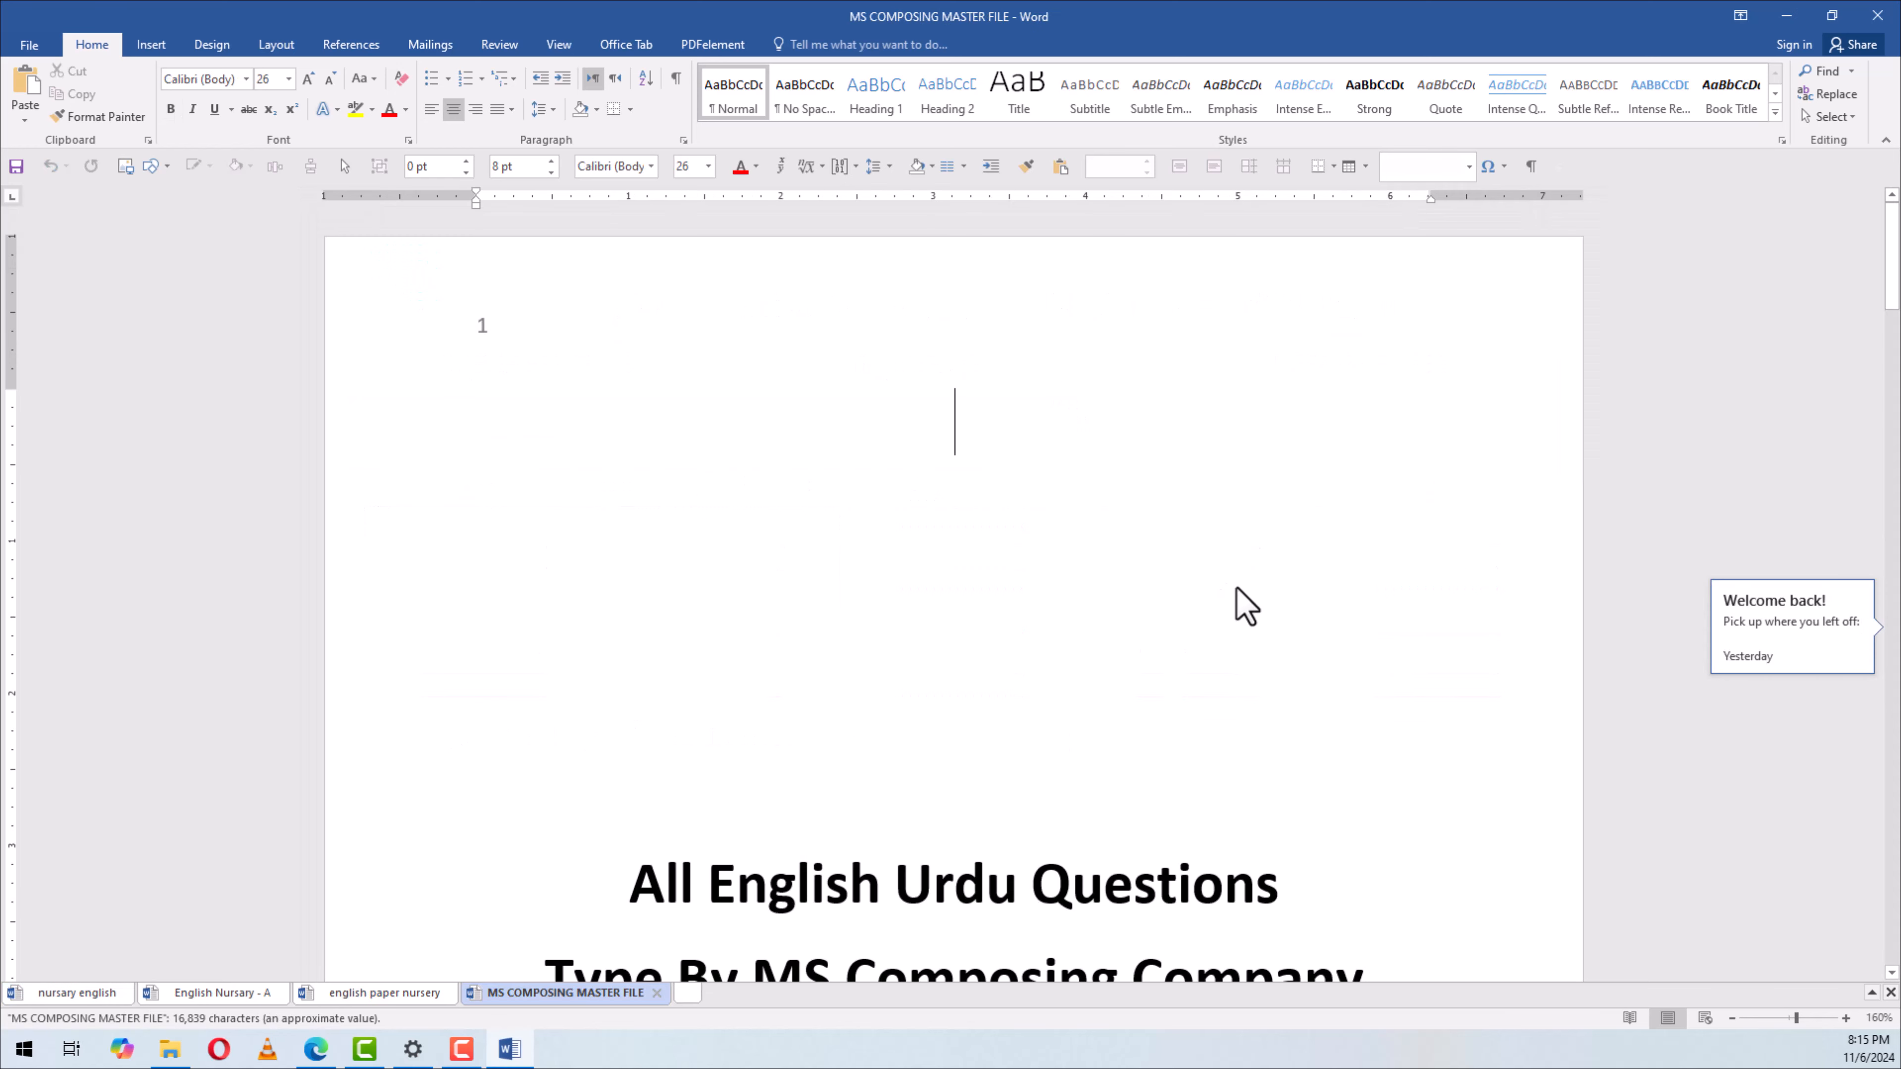
Search the master file for "match" and browse the matching exercises found, through to Question No.6 Match the Letter
scroll(999, 683, "down", 15)
scroll(998, 683, "down", 20)
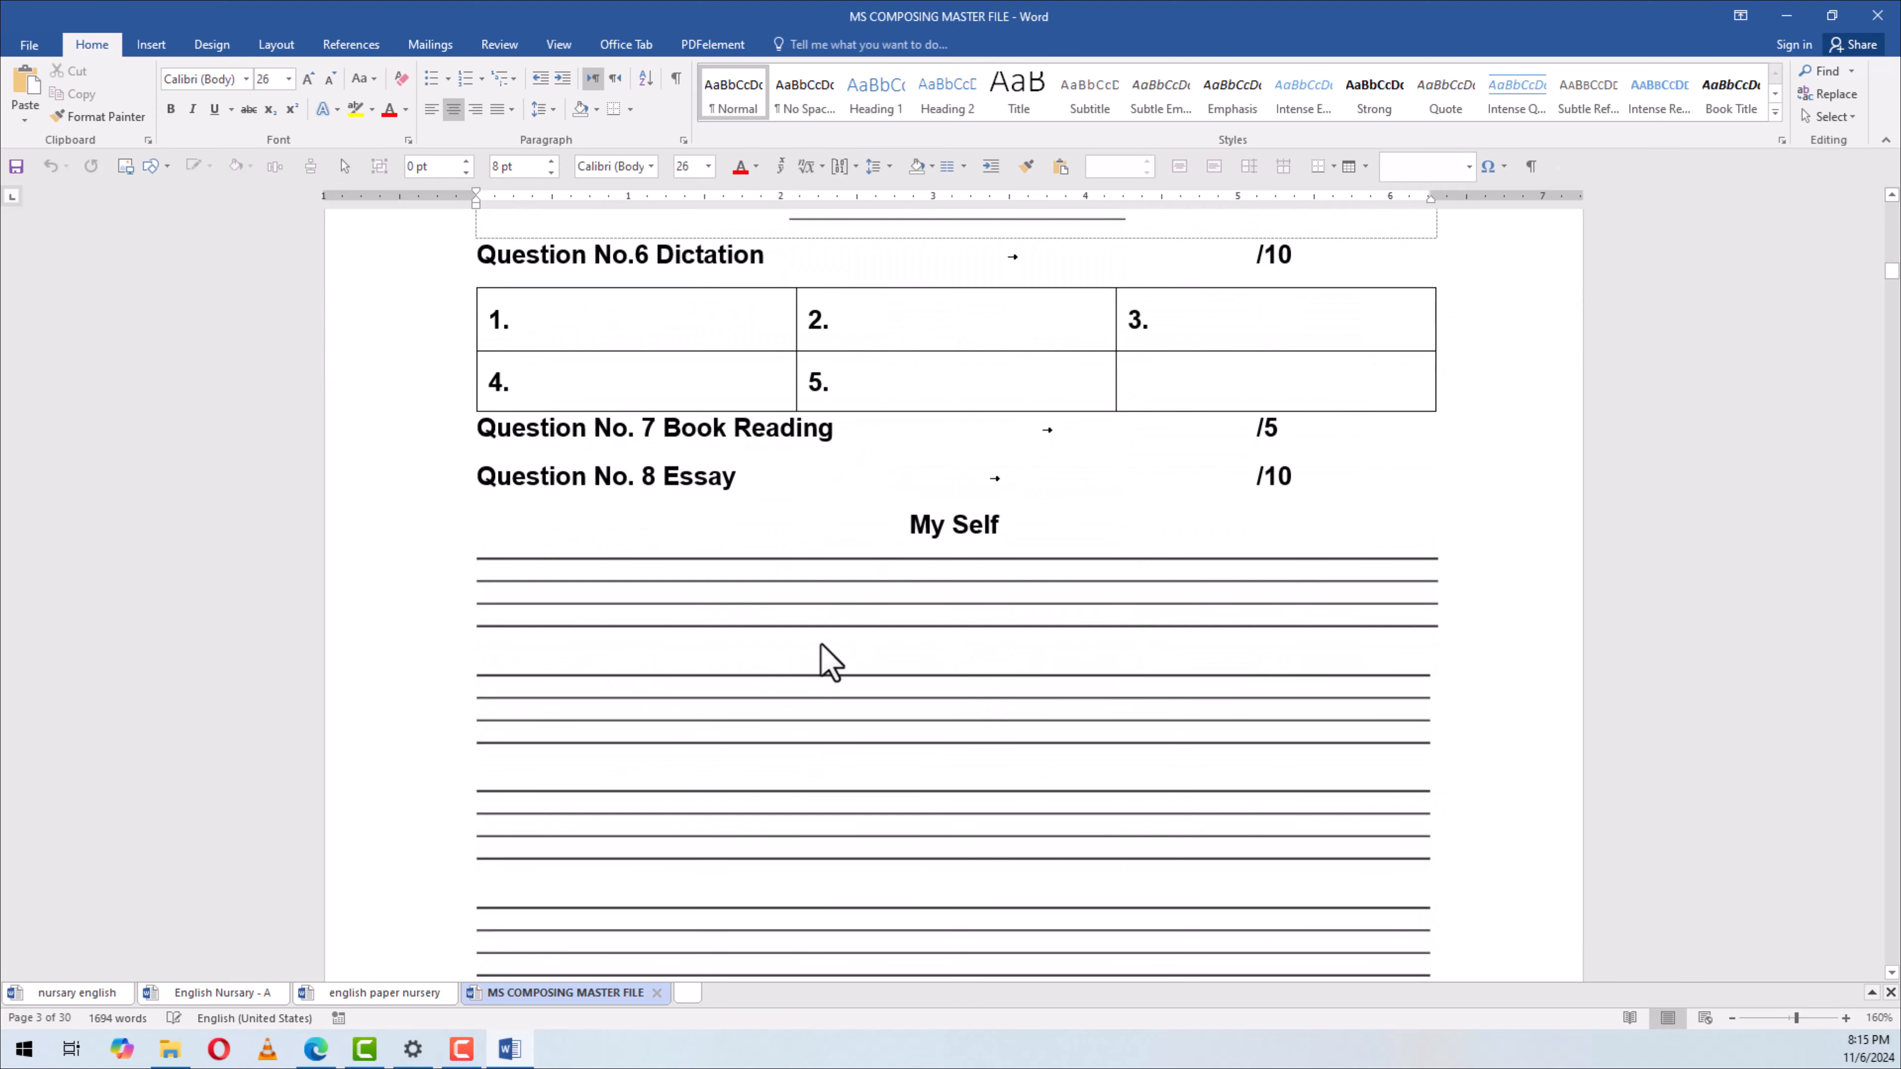
key("ctrl+f")
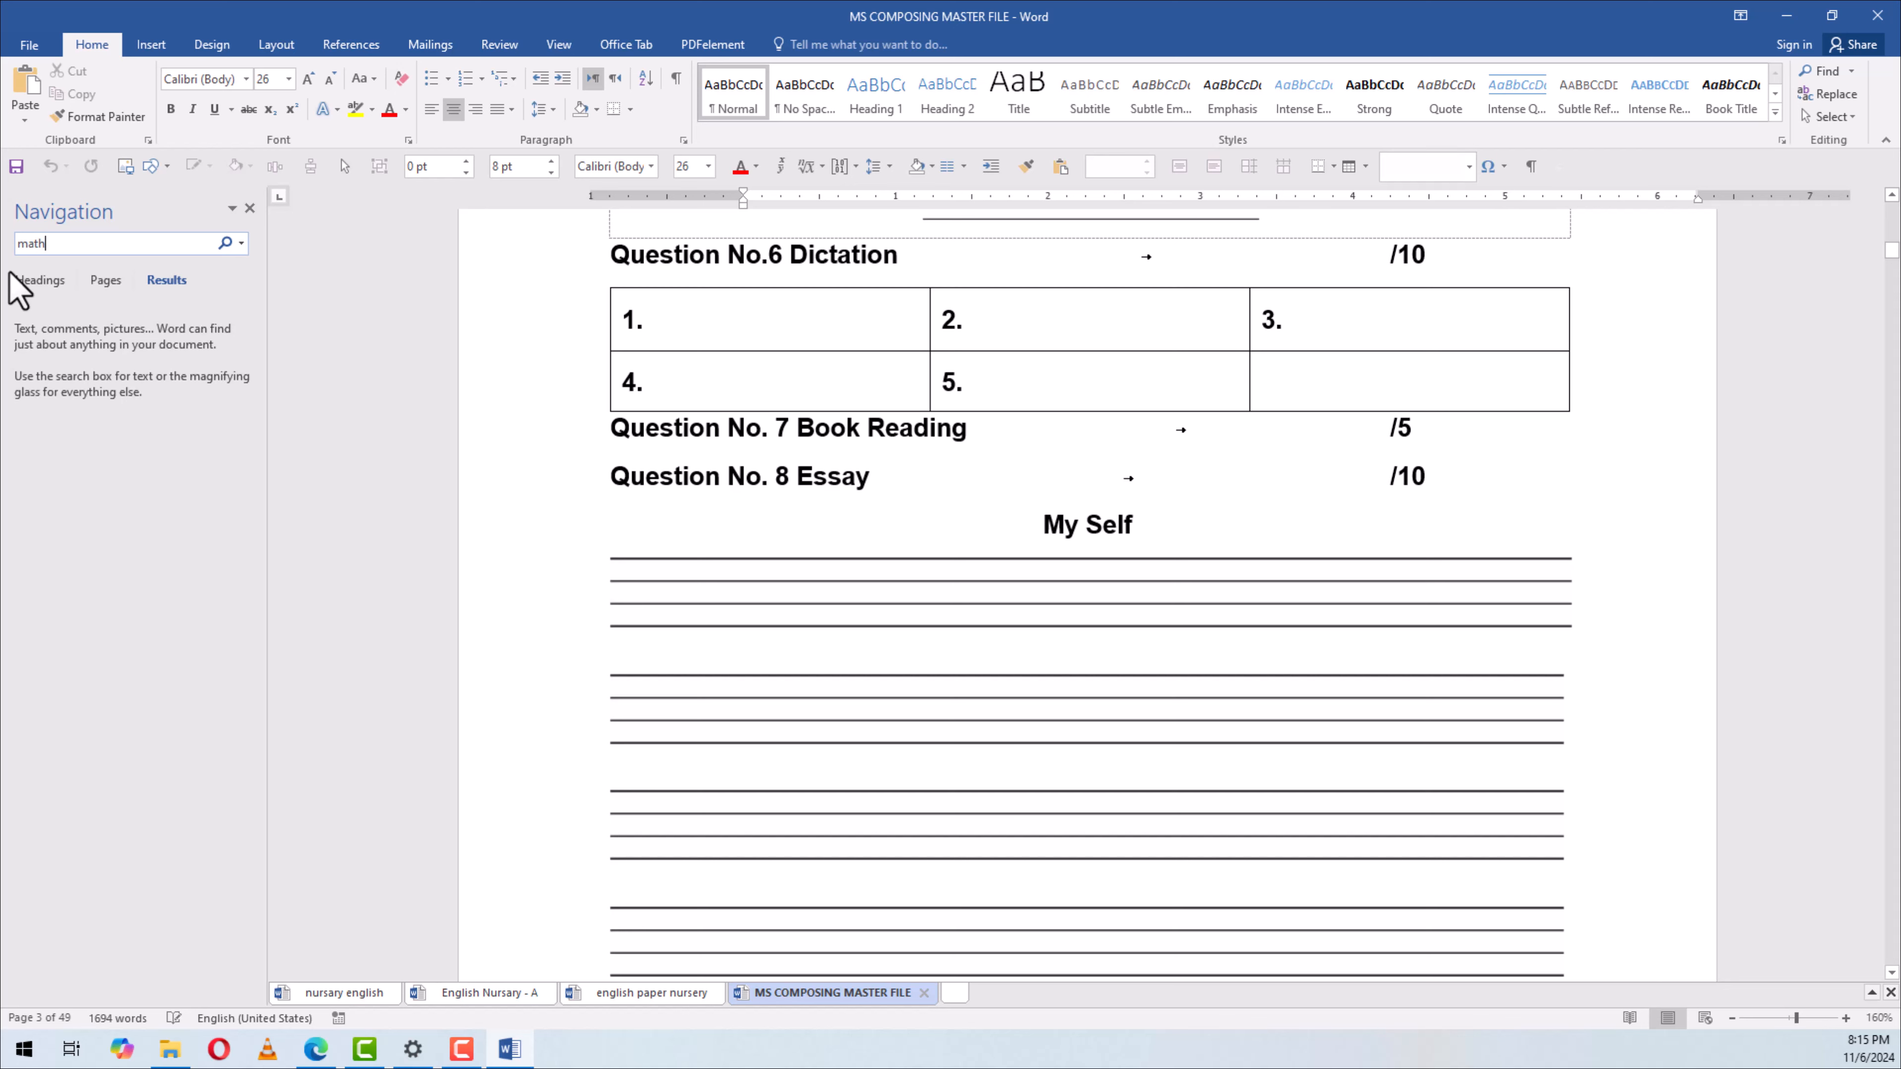
type("math")
key("BackSpace")
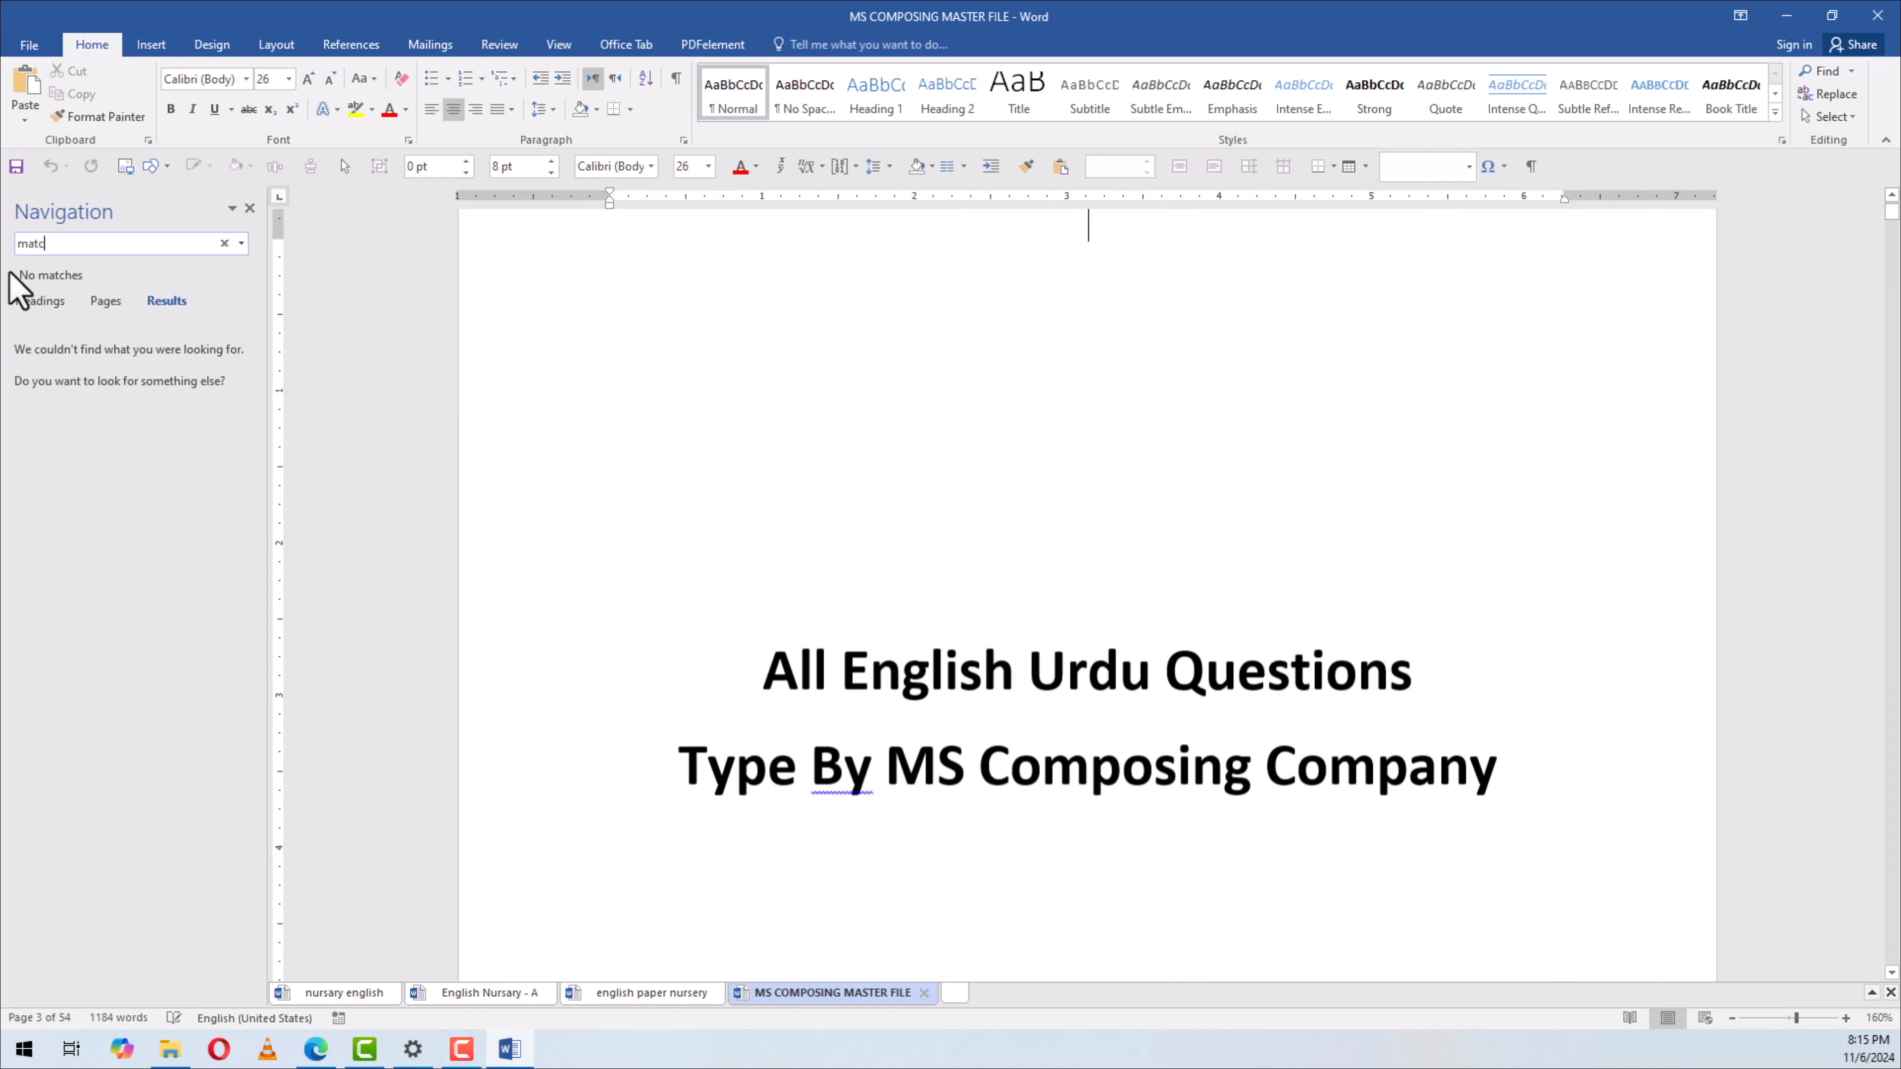
type("c")
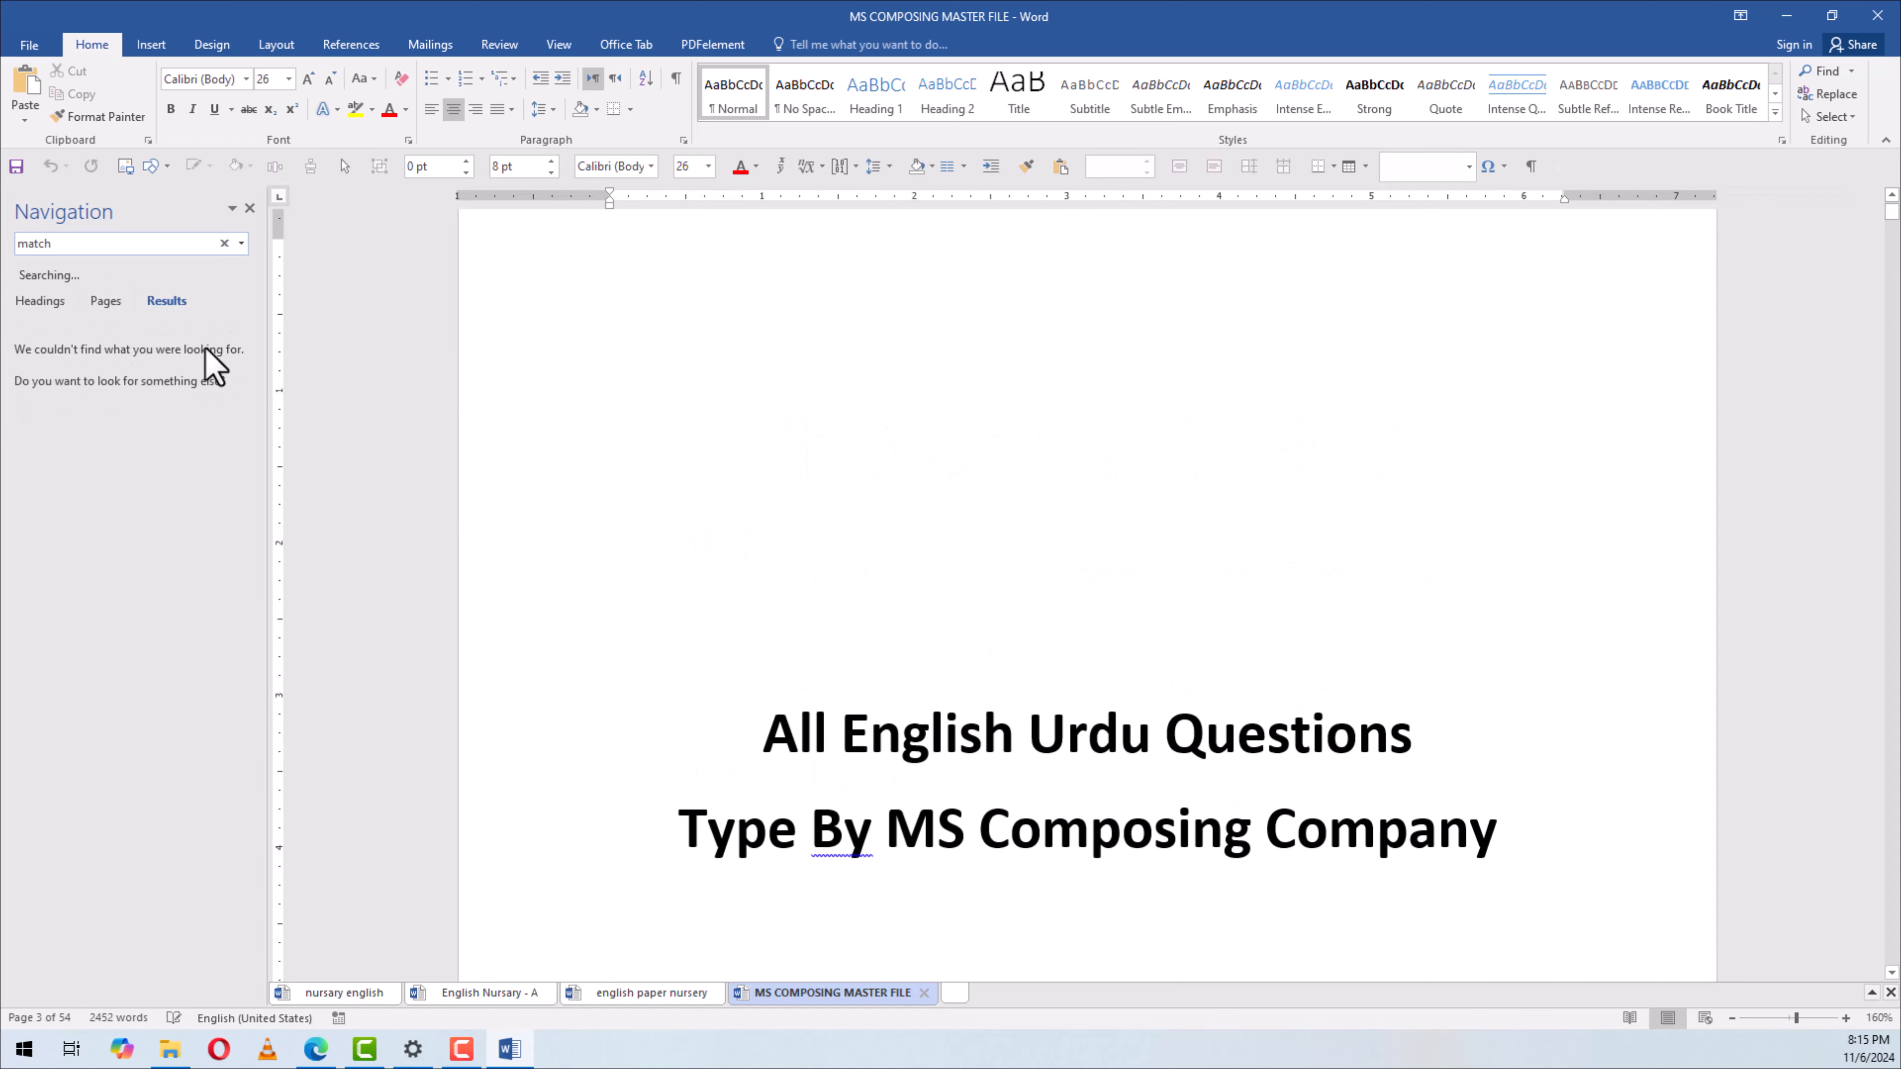
left_click(98, 397)
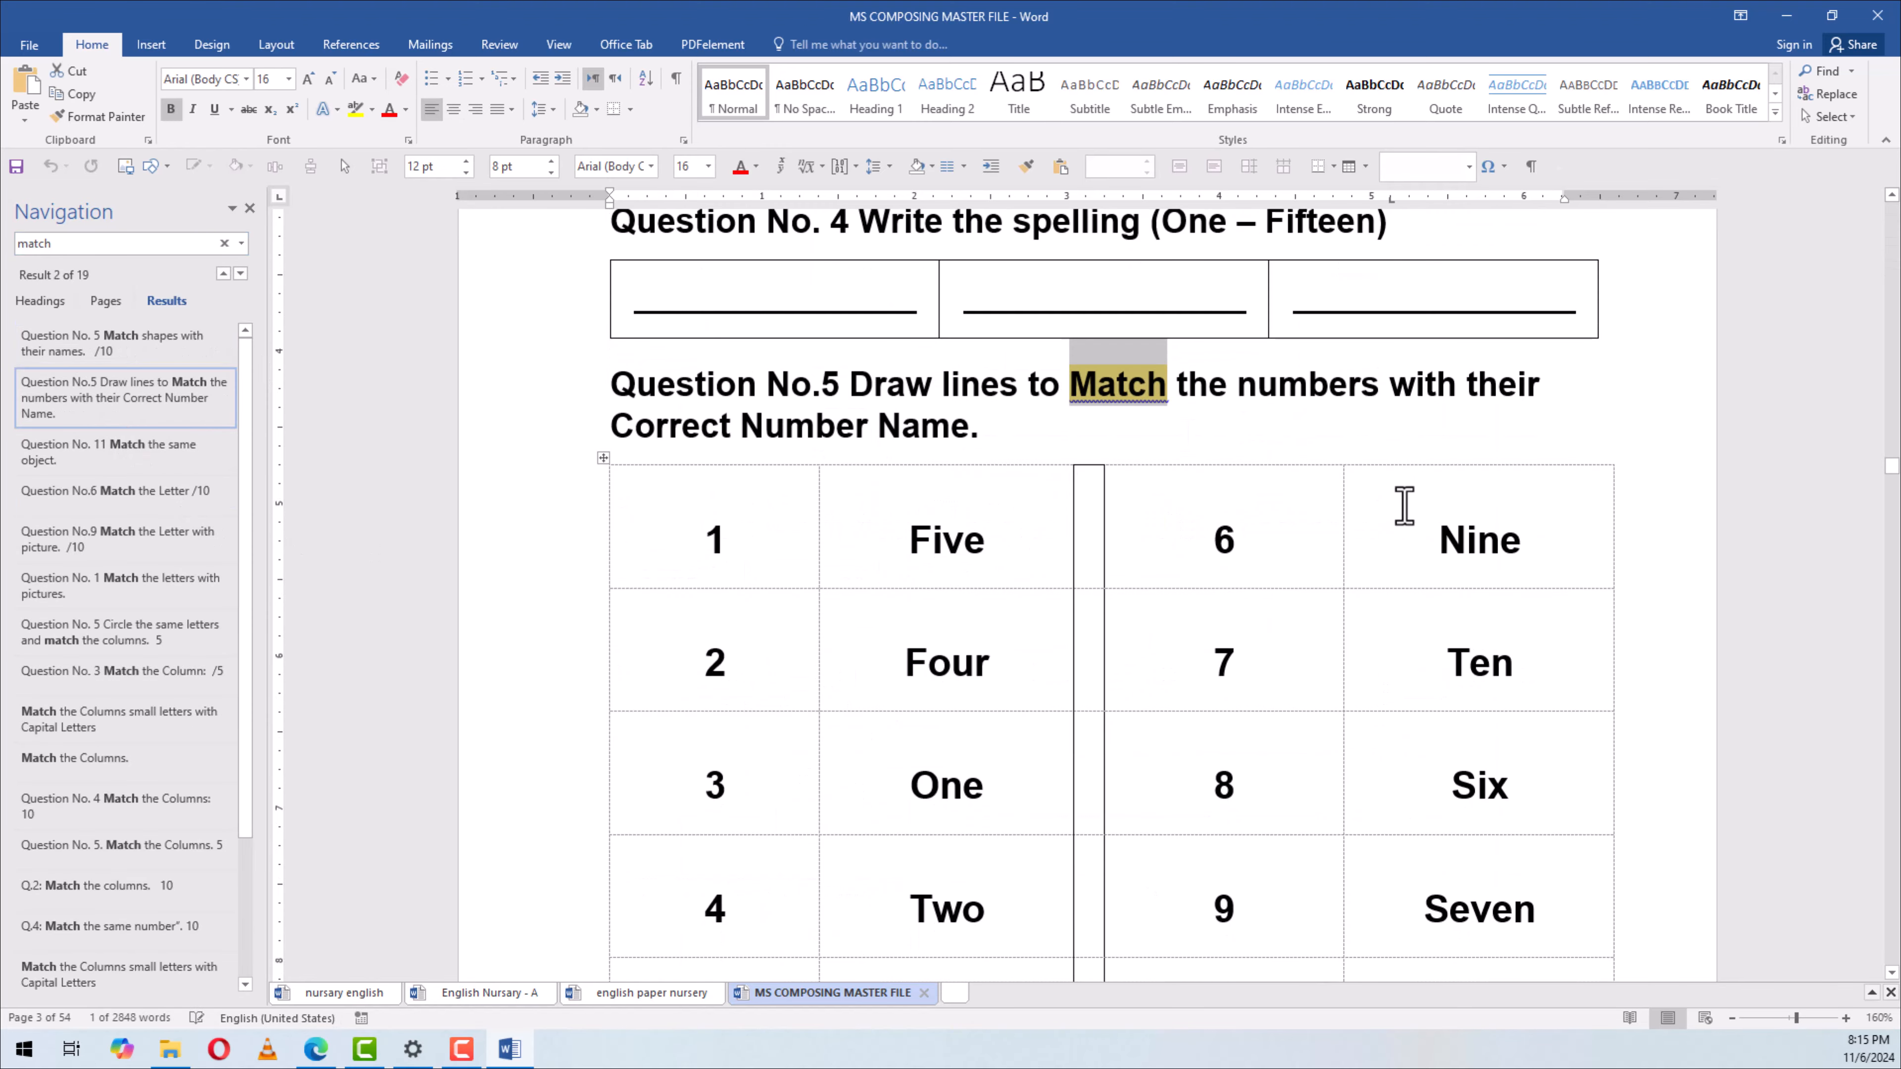
left_click(131, 467)
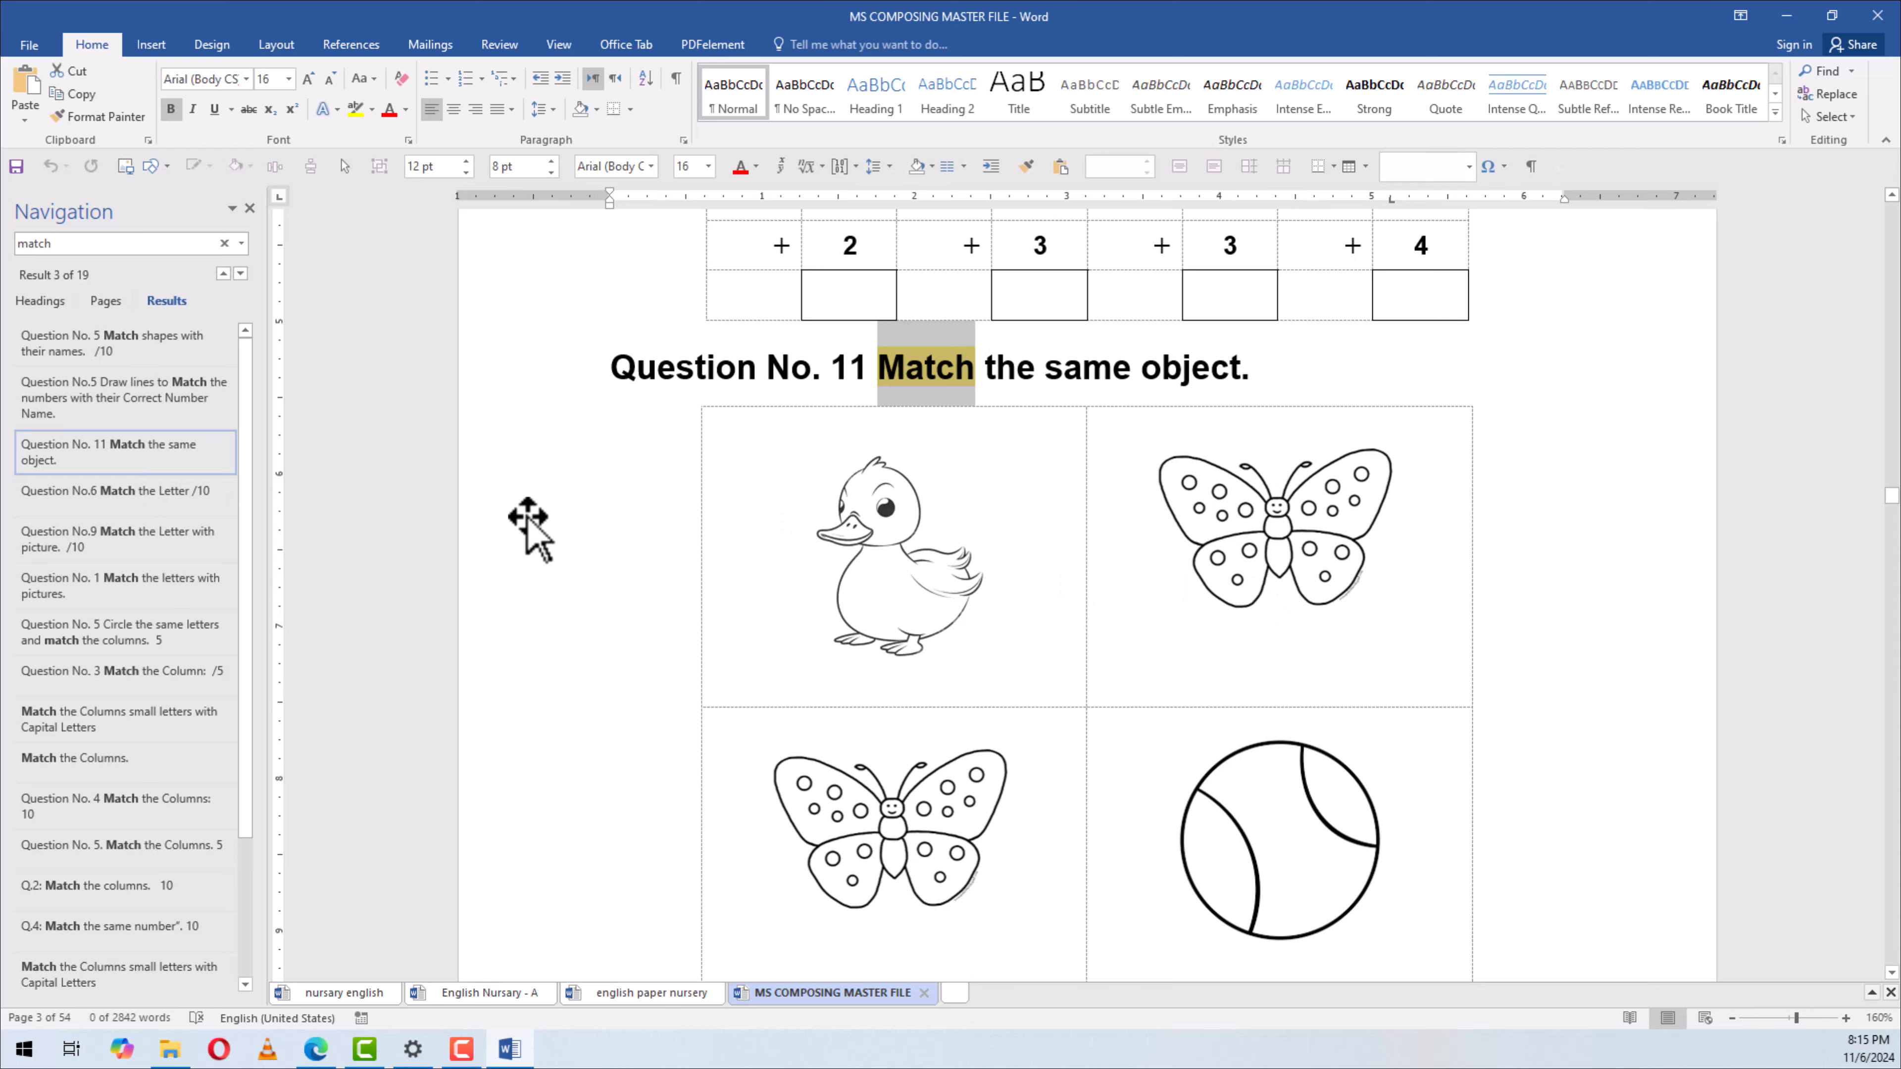
left_click(101, 494)
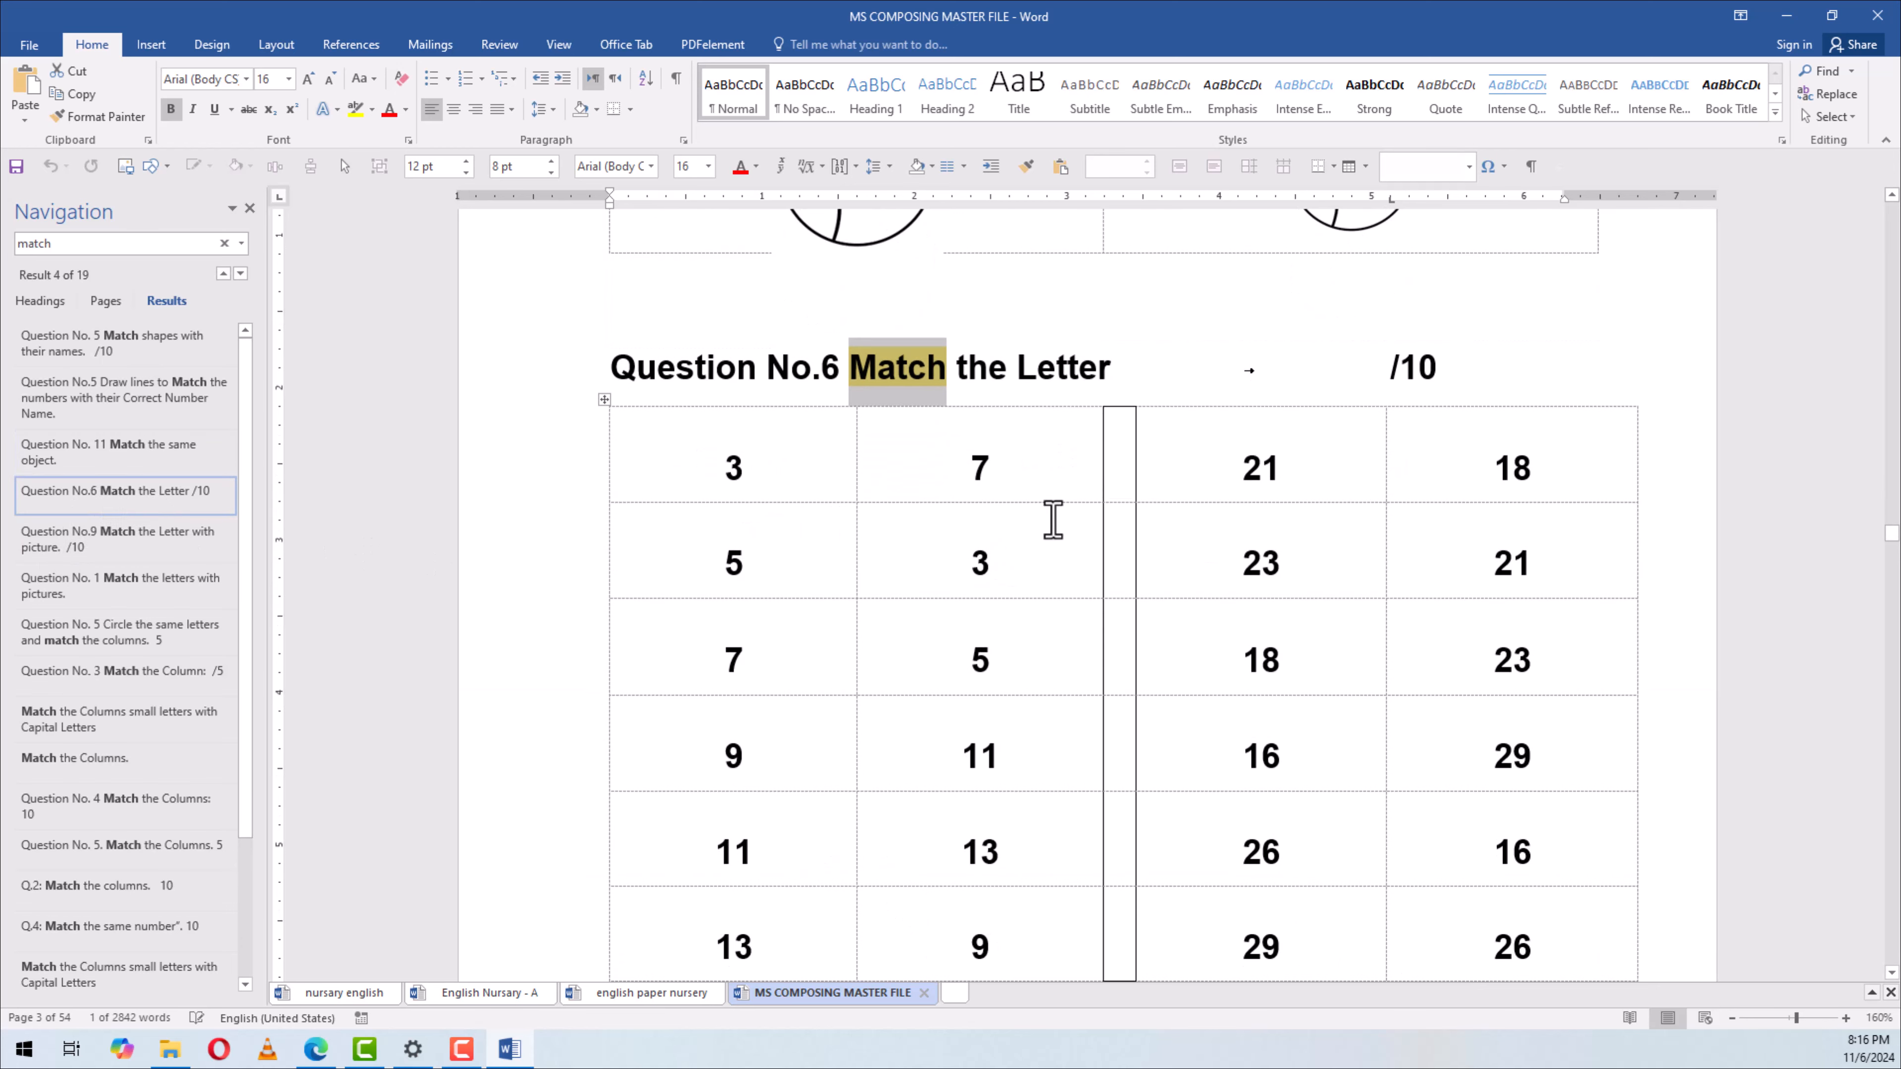
scroll(1032, 551, "down", 3)
scroll(1032, 550, "up", 3)
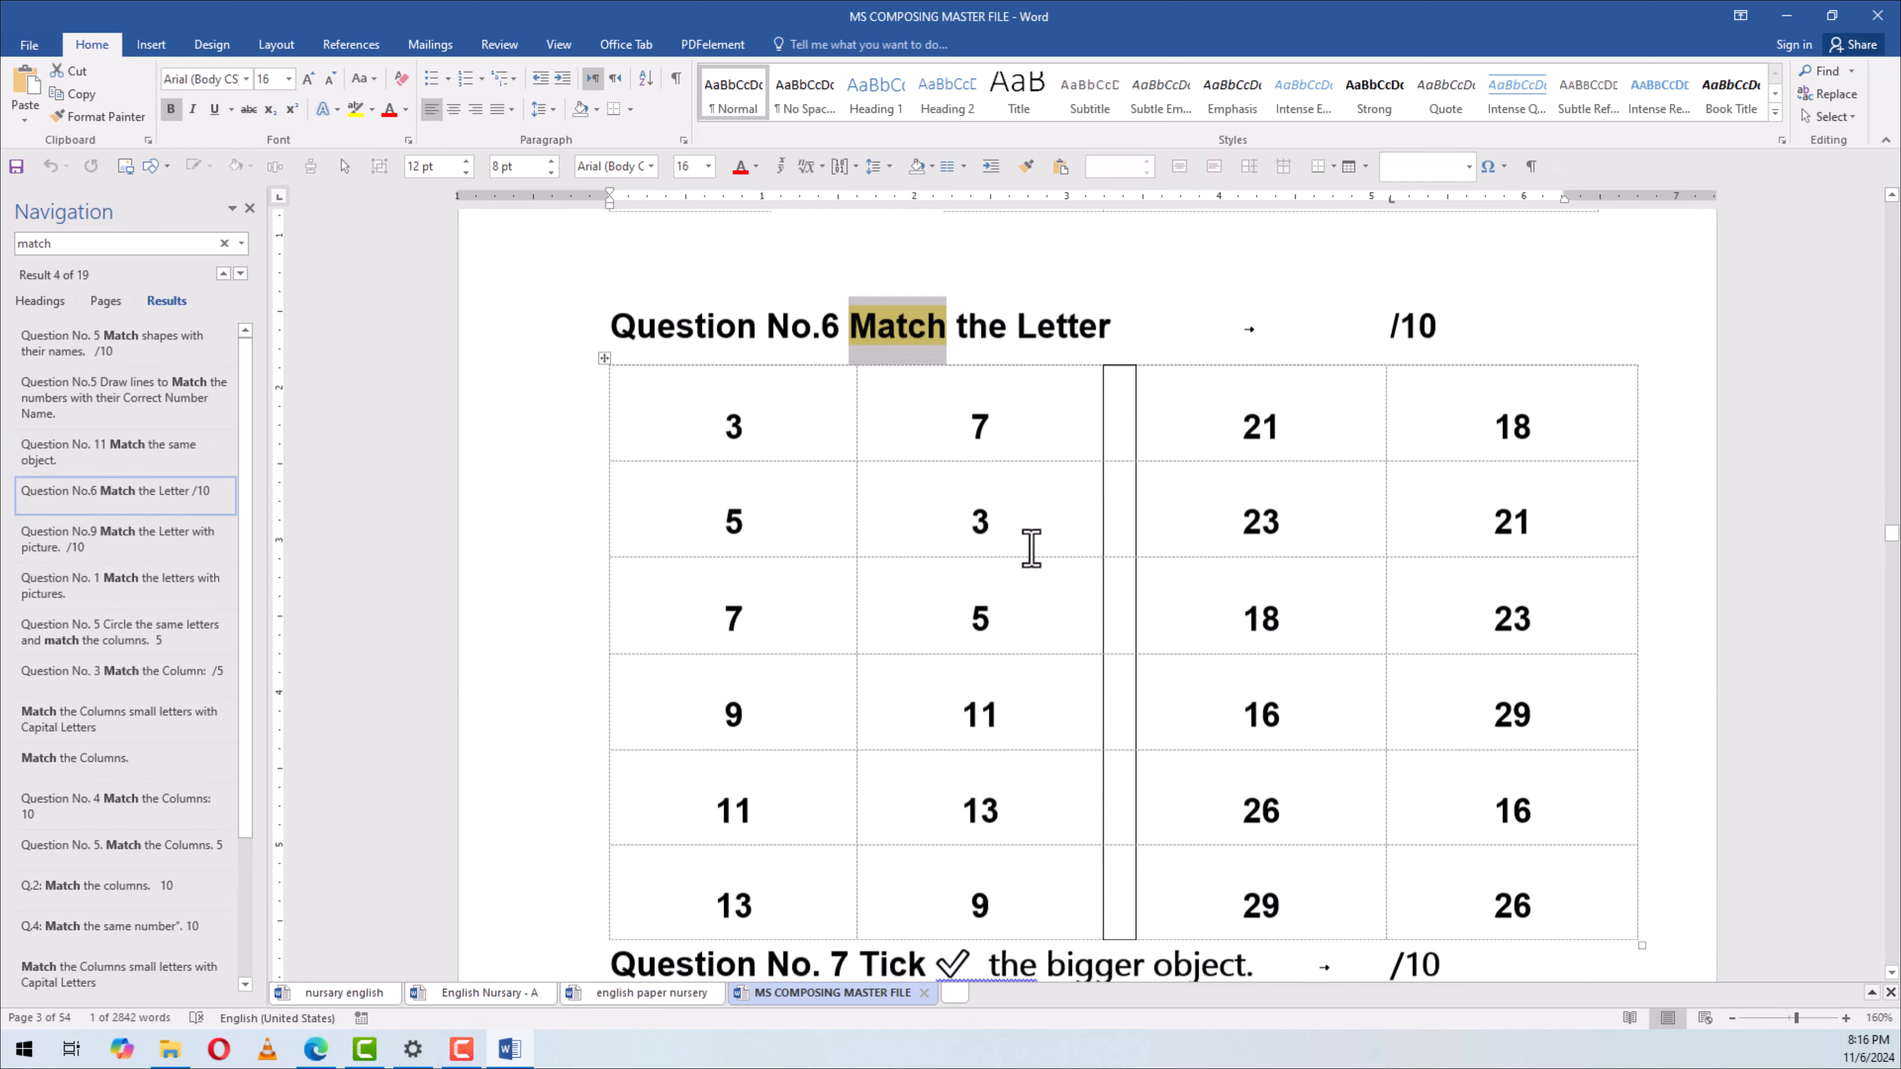
Copy the first two columns of the Match the Letter table and paste them below Q No.2 in the nursary english document
left_click_drag(693, 459, 936, 839)
key("ctrl+c")
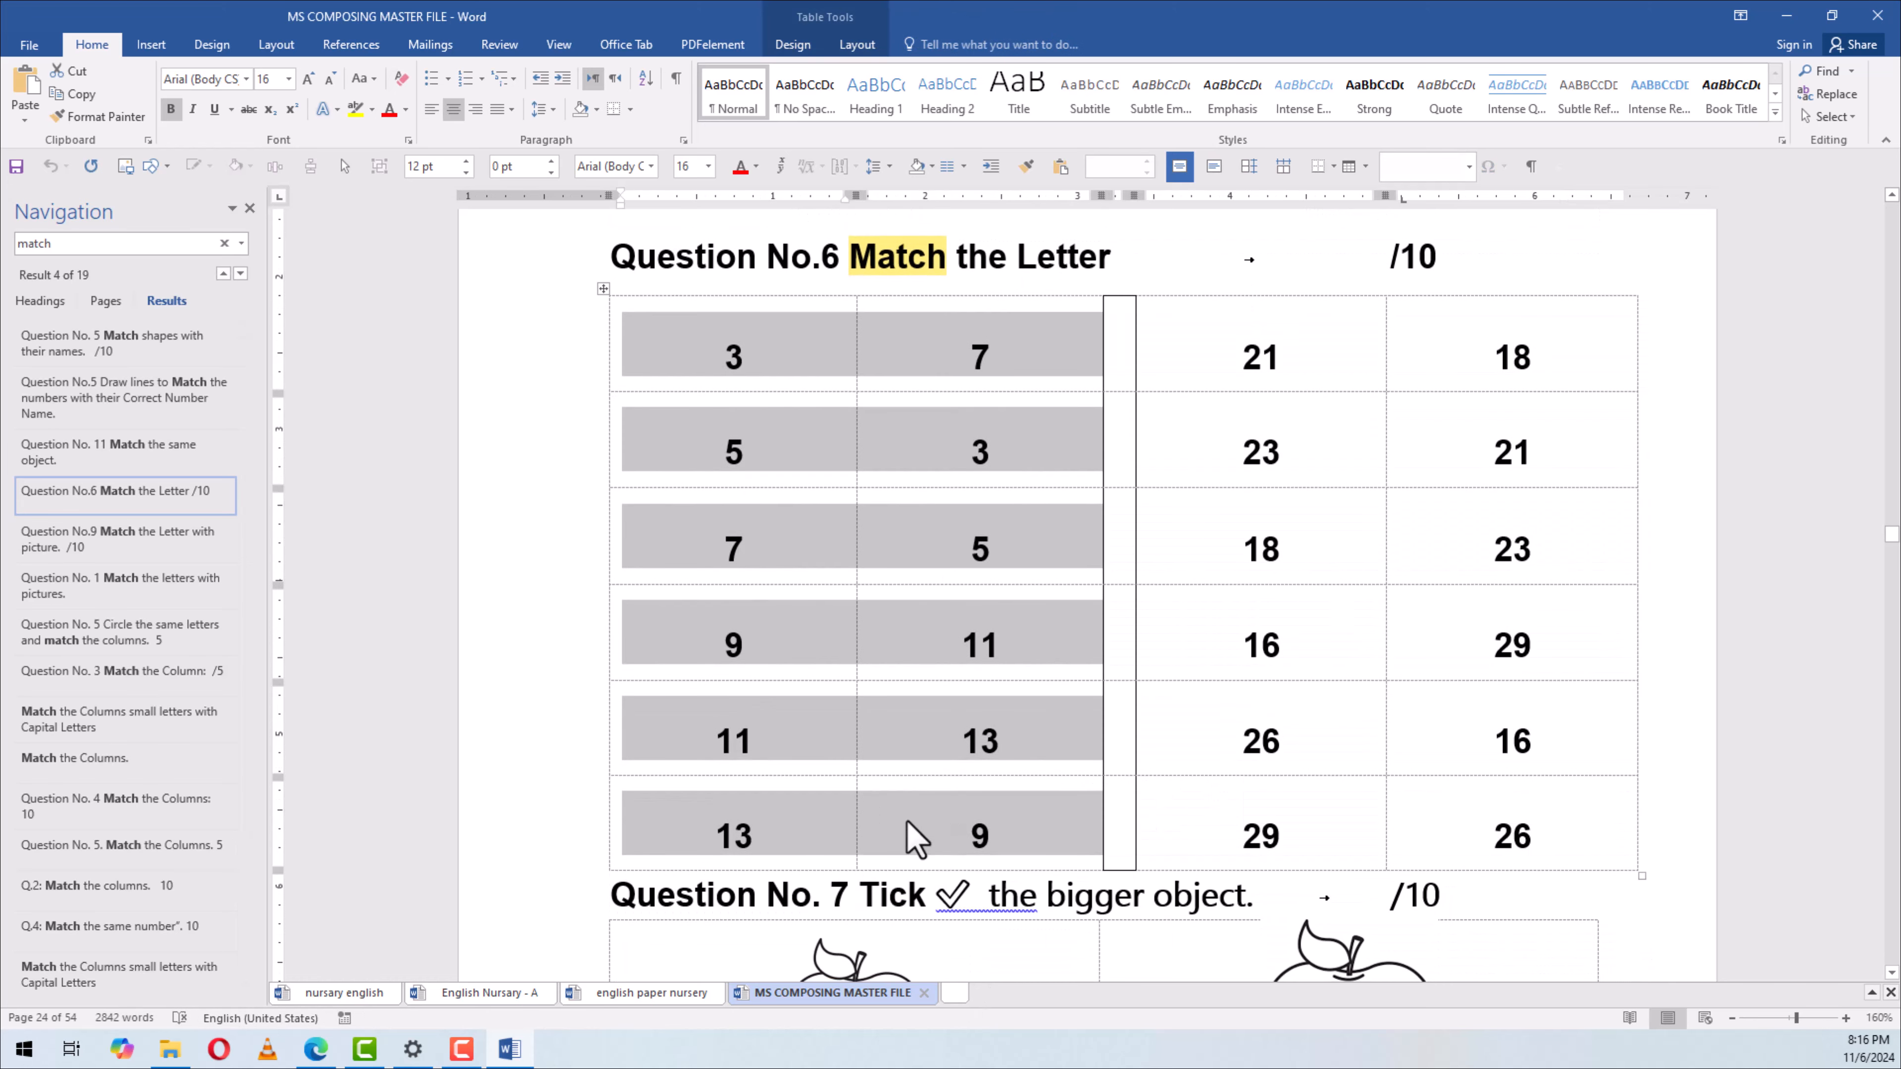
left_click(643, 995)
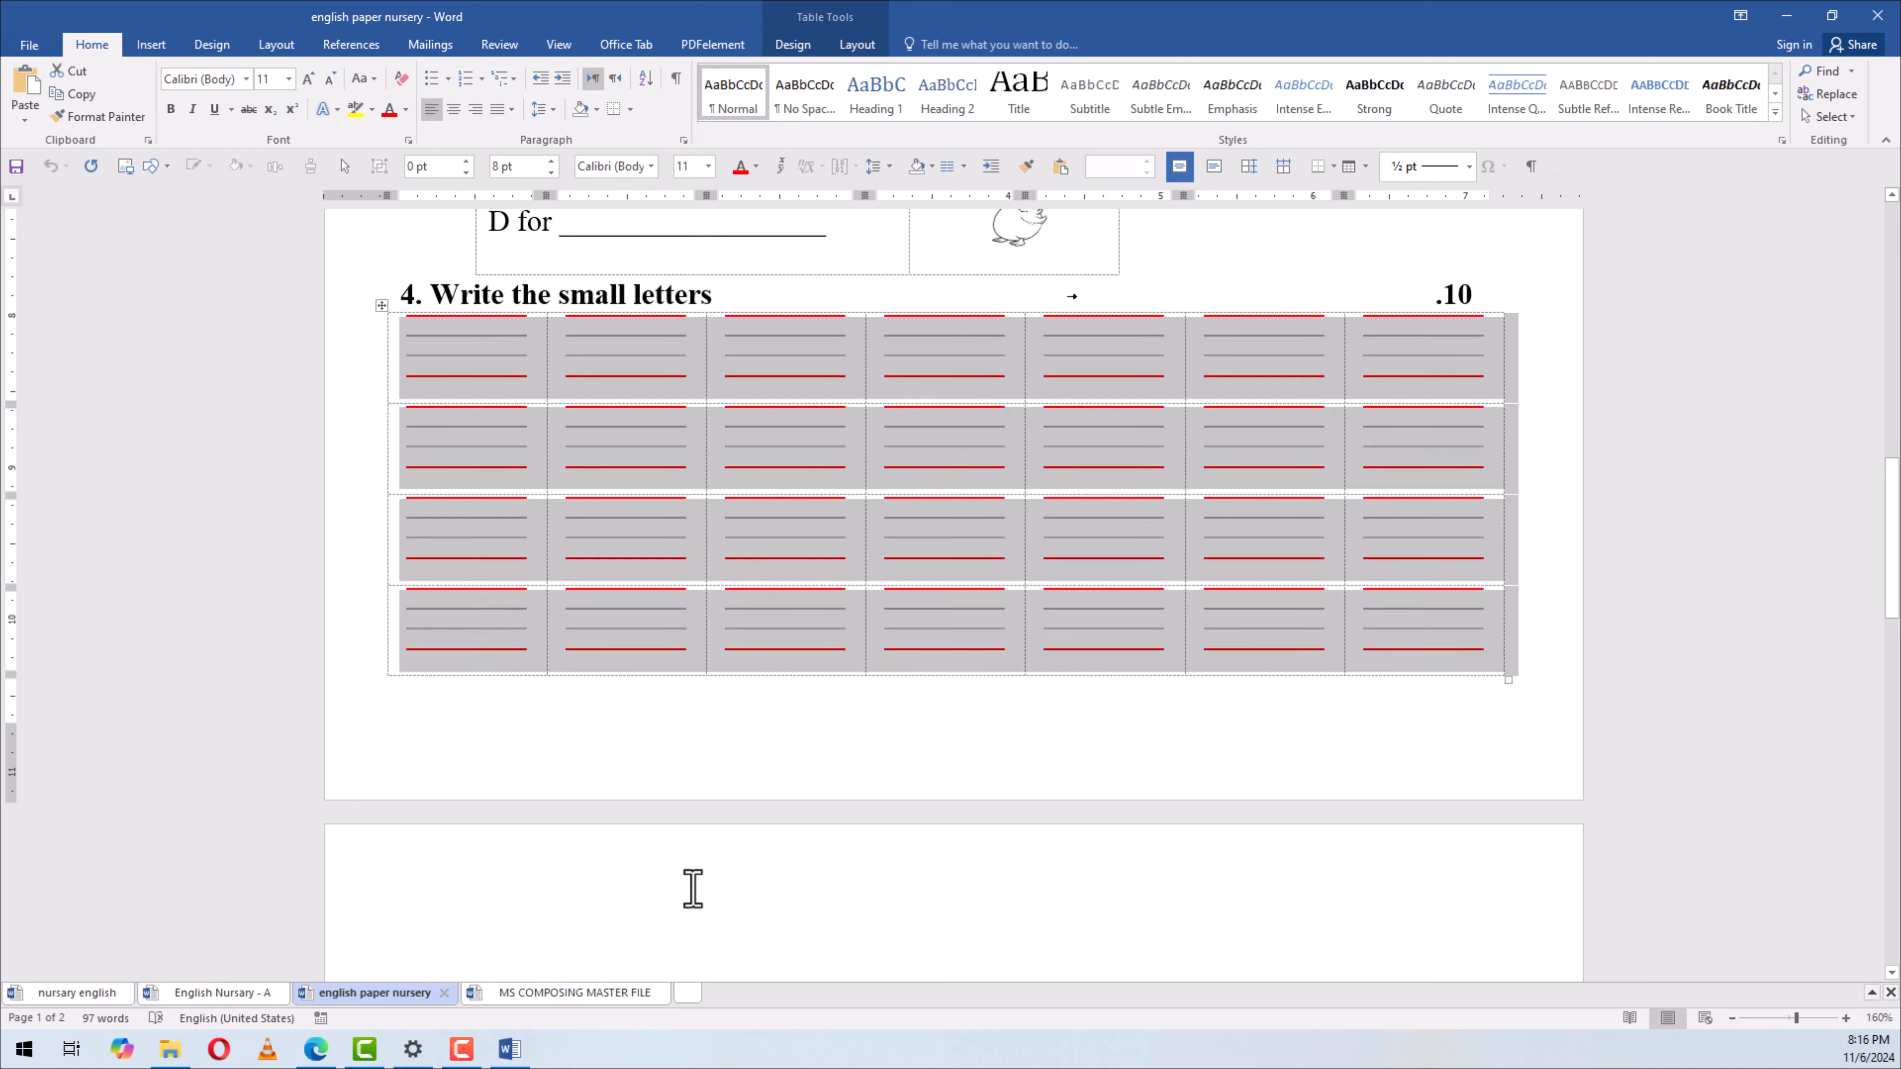
left_click(212, 994)
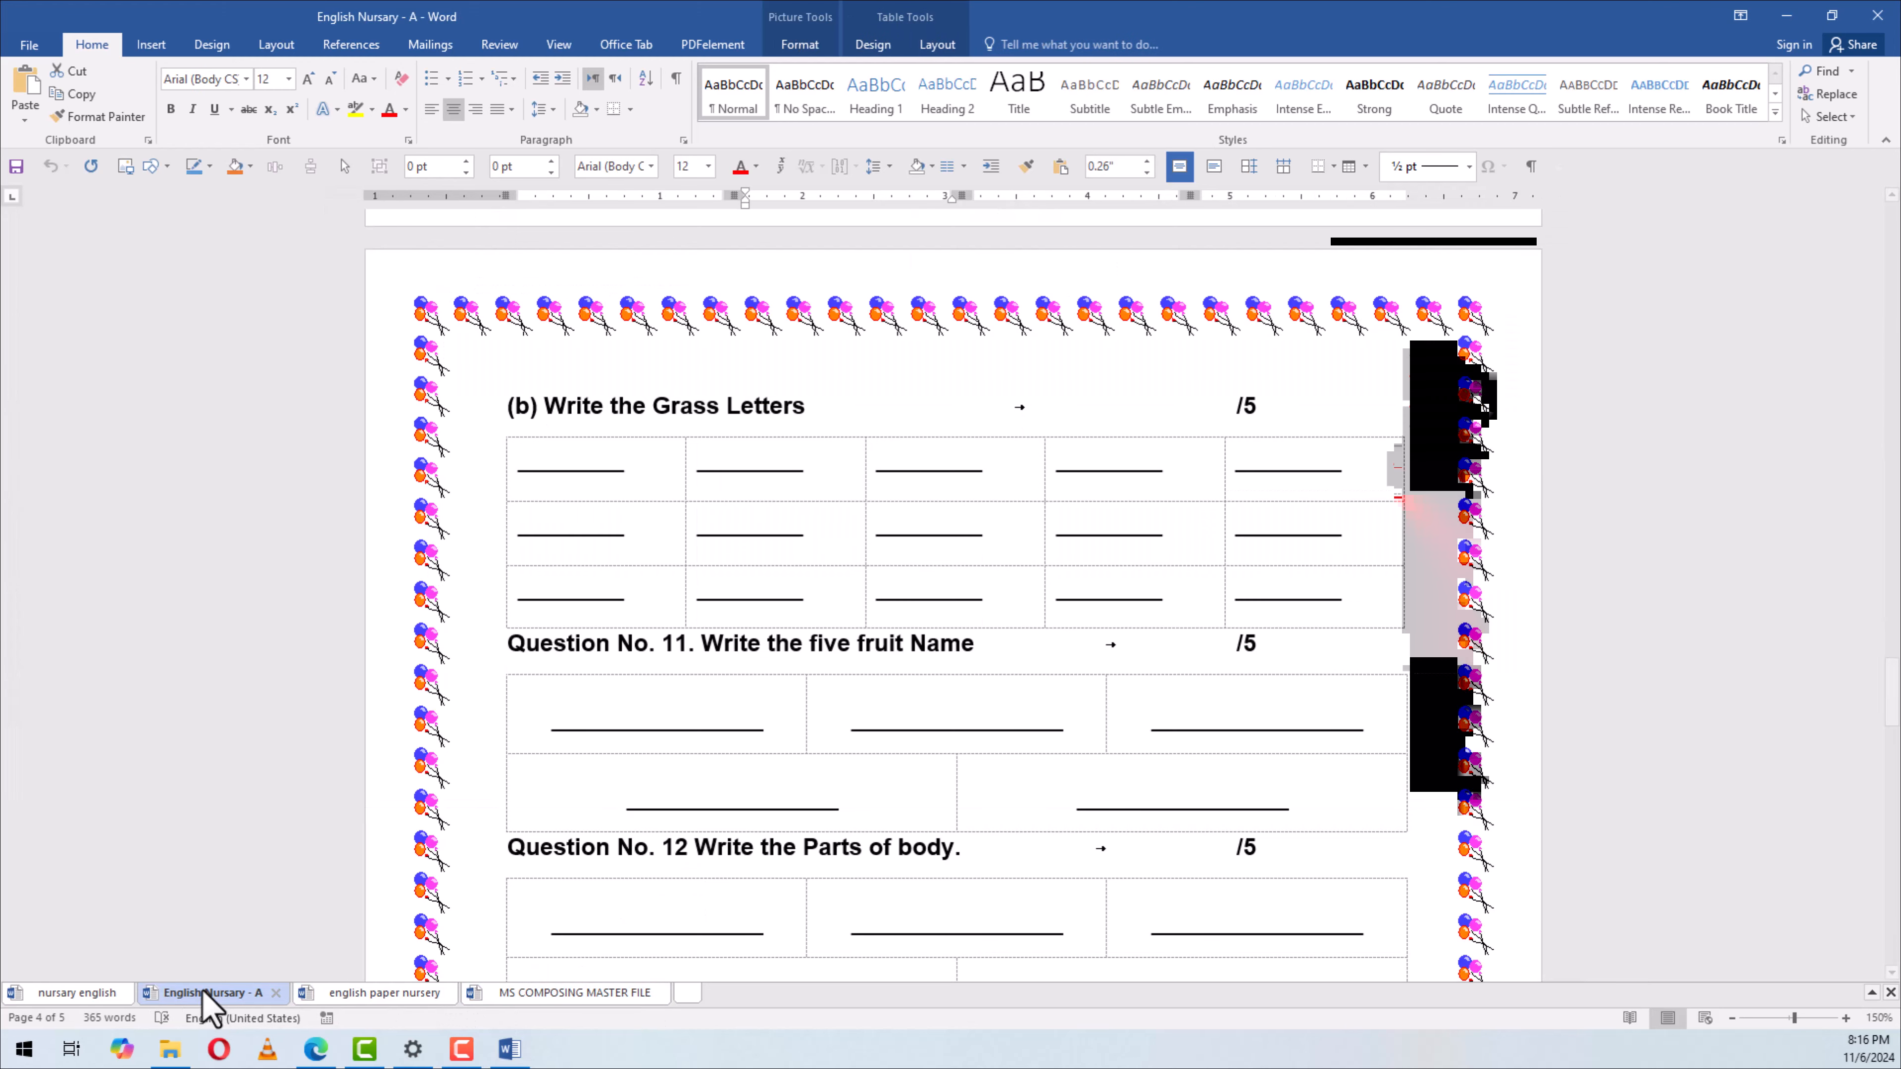
left_click(77, 993)
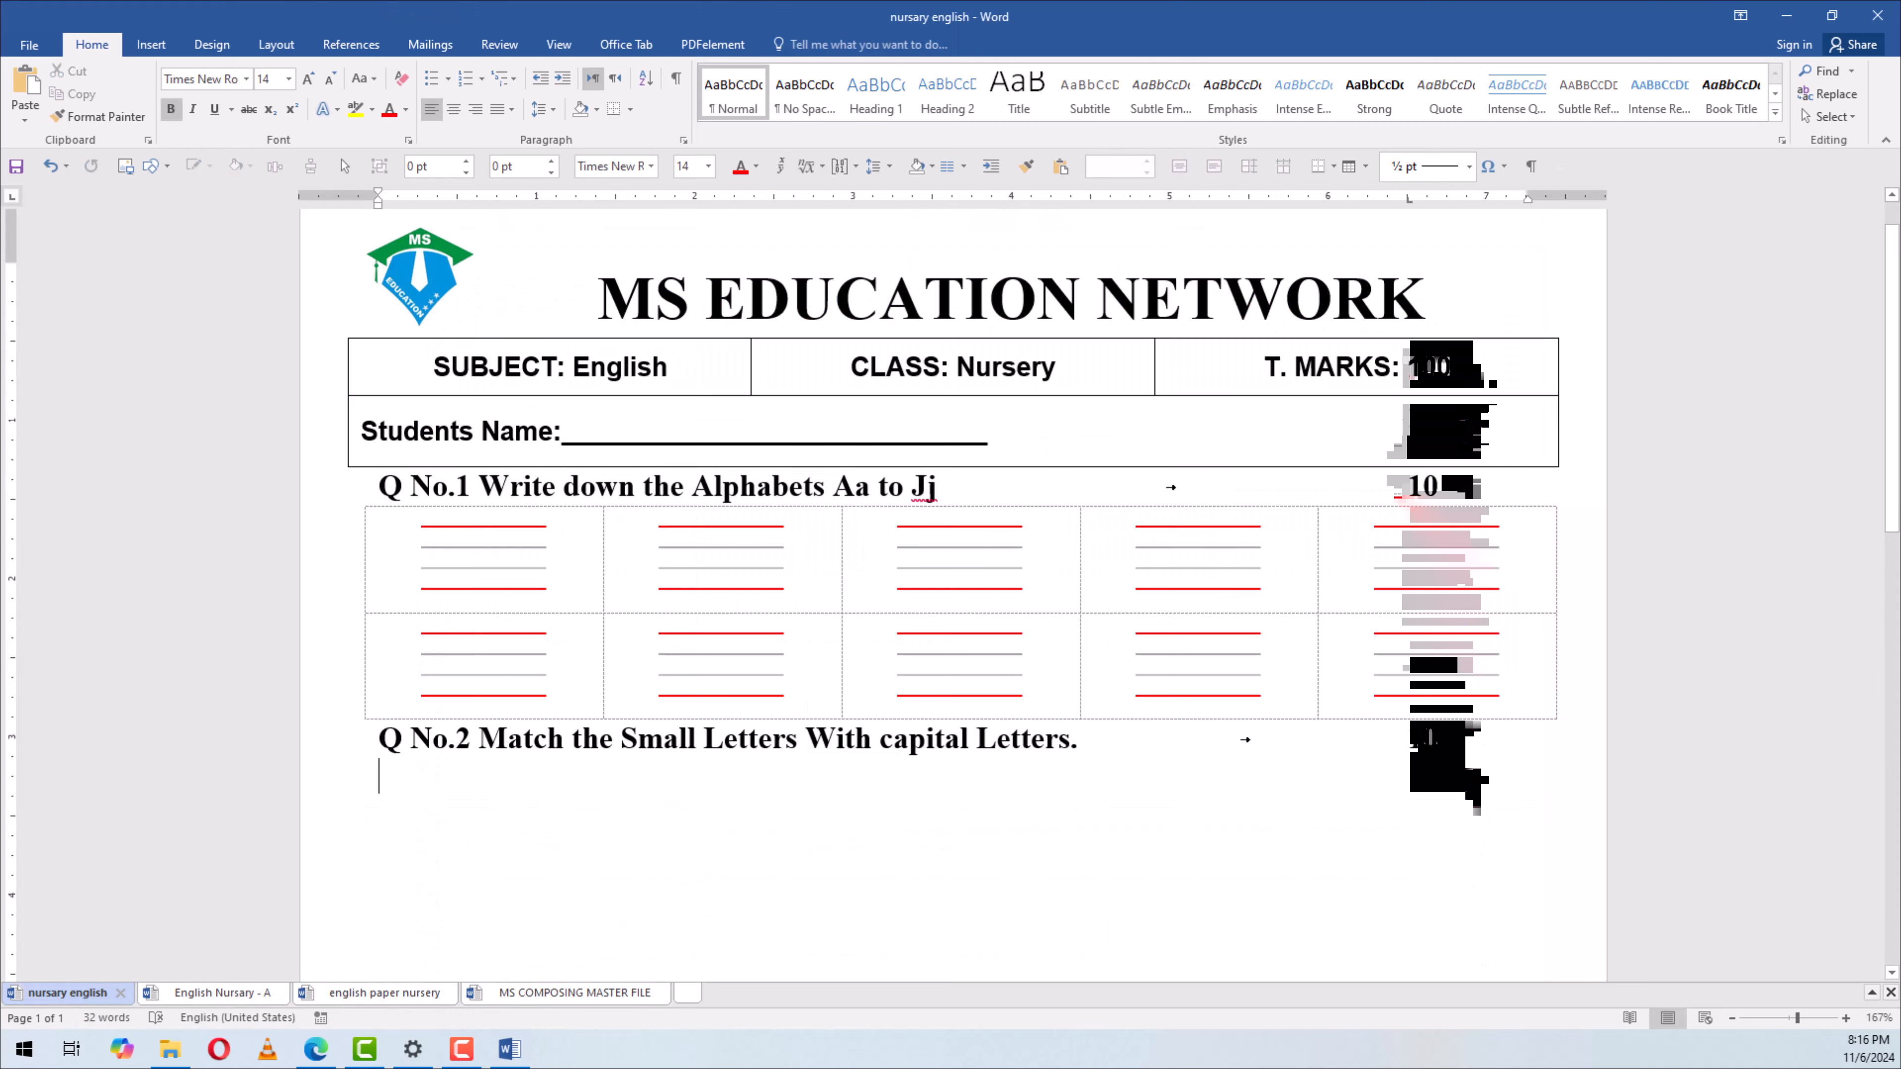
key("ctrl+v")
Clear the numbers from the pasted table and fill its first column with A, B, C, D and E
mouse_move(718, 352)
left_mouse_down()
mouse_move(1116, 807)
mouse_move(1118, 846)
left_mouse_up()
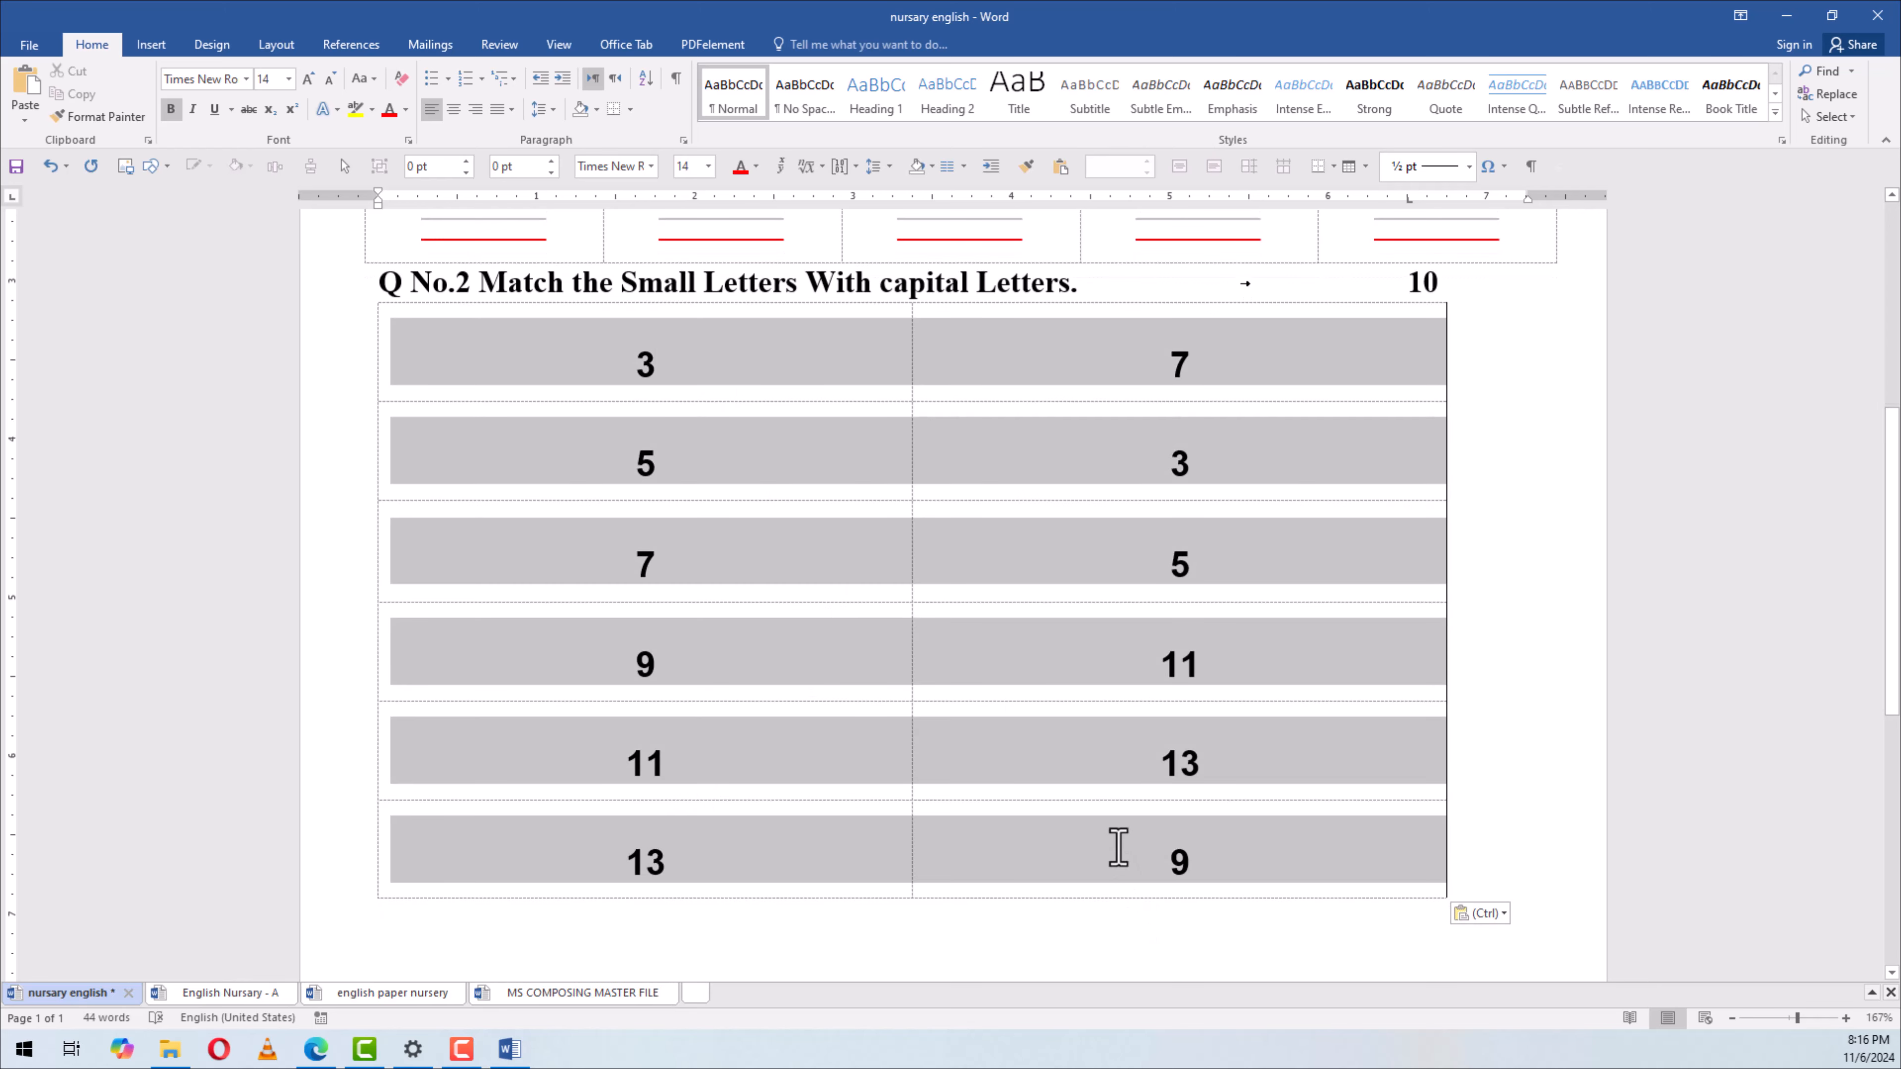
key("Delete")
left_click(747, 394)
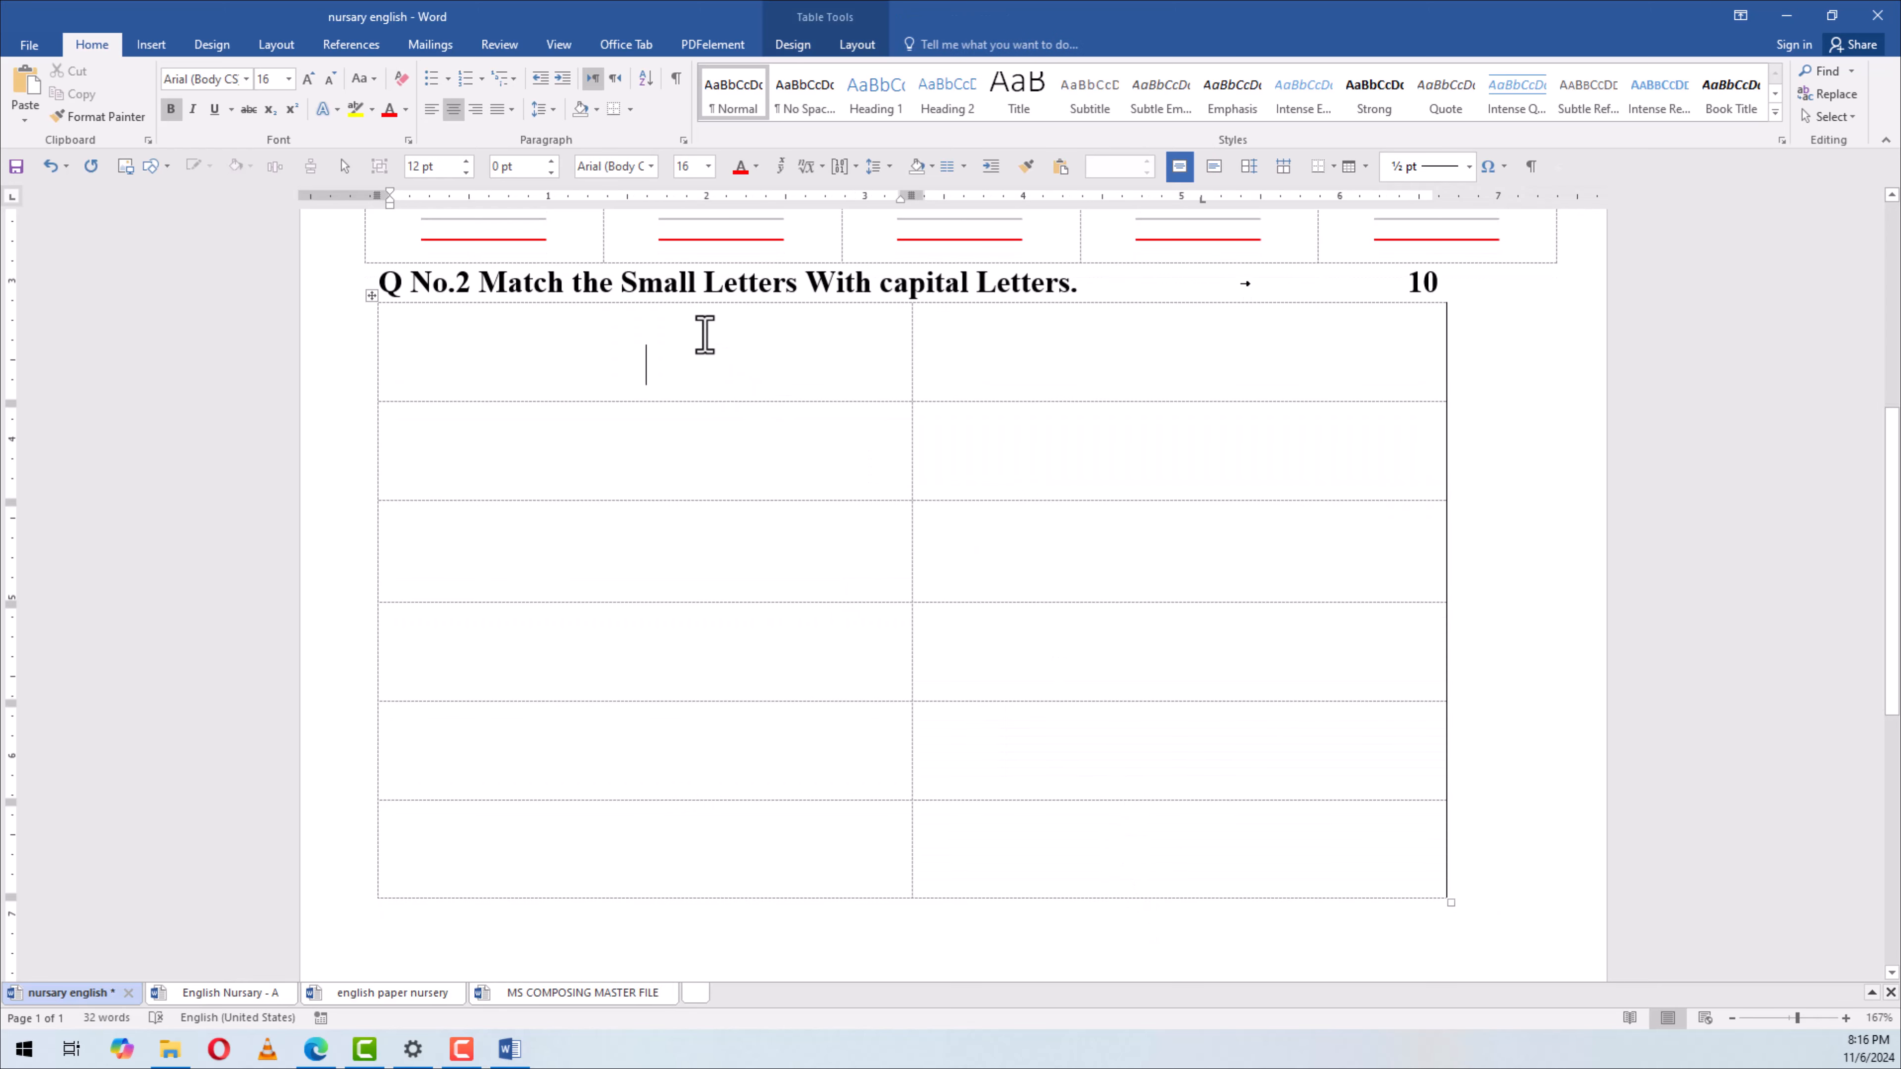
type("A")
key("Down")
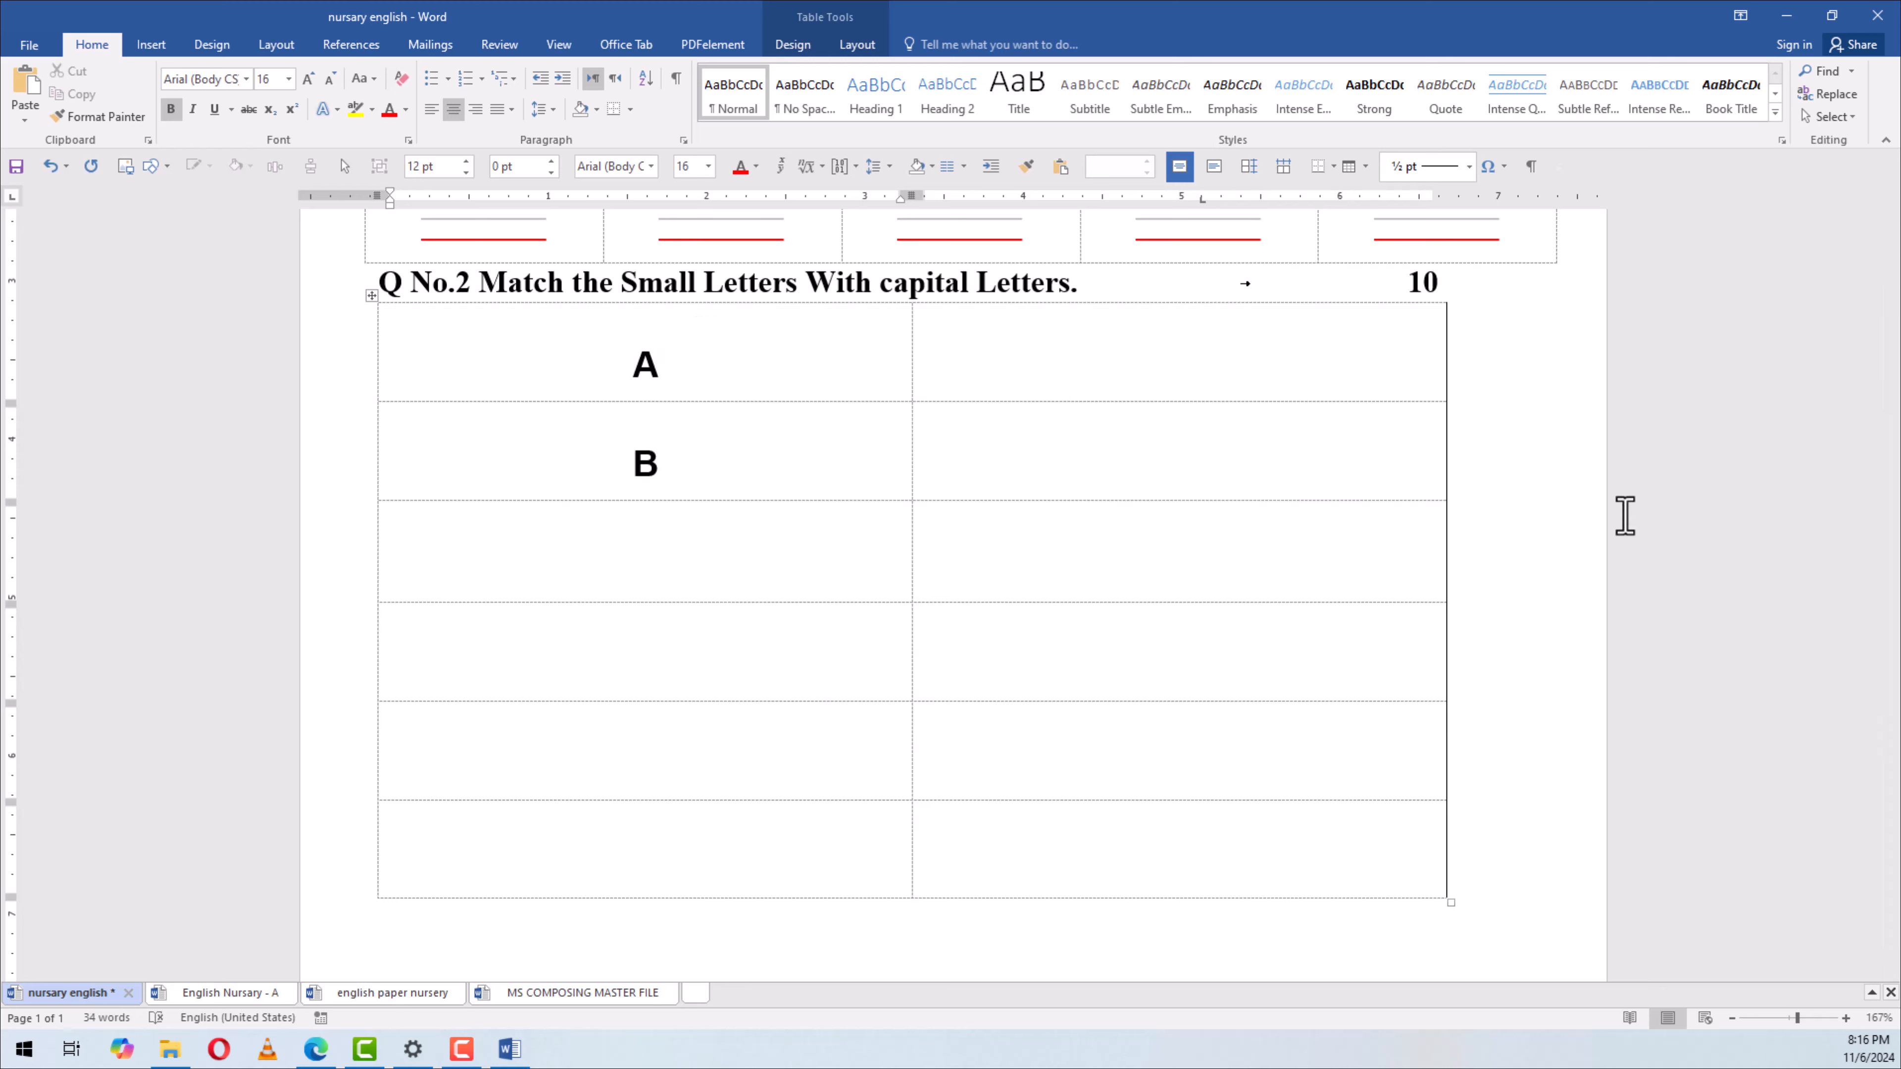
type("C")
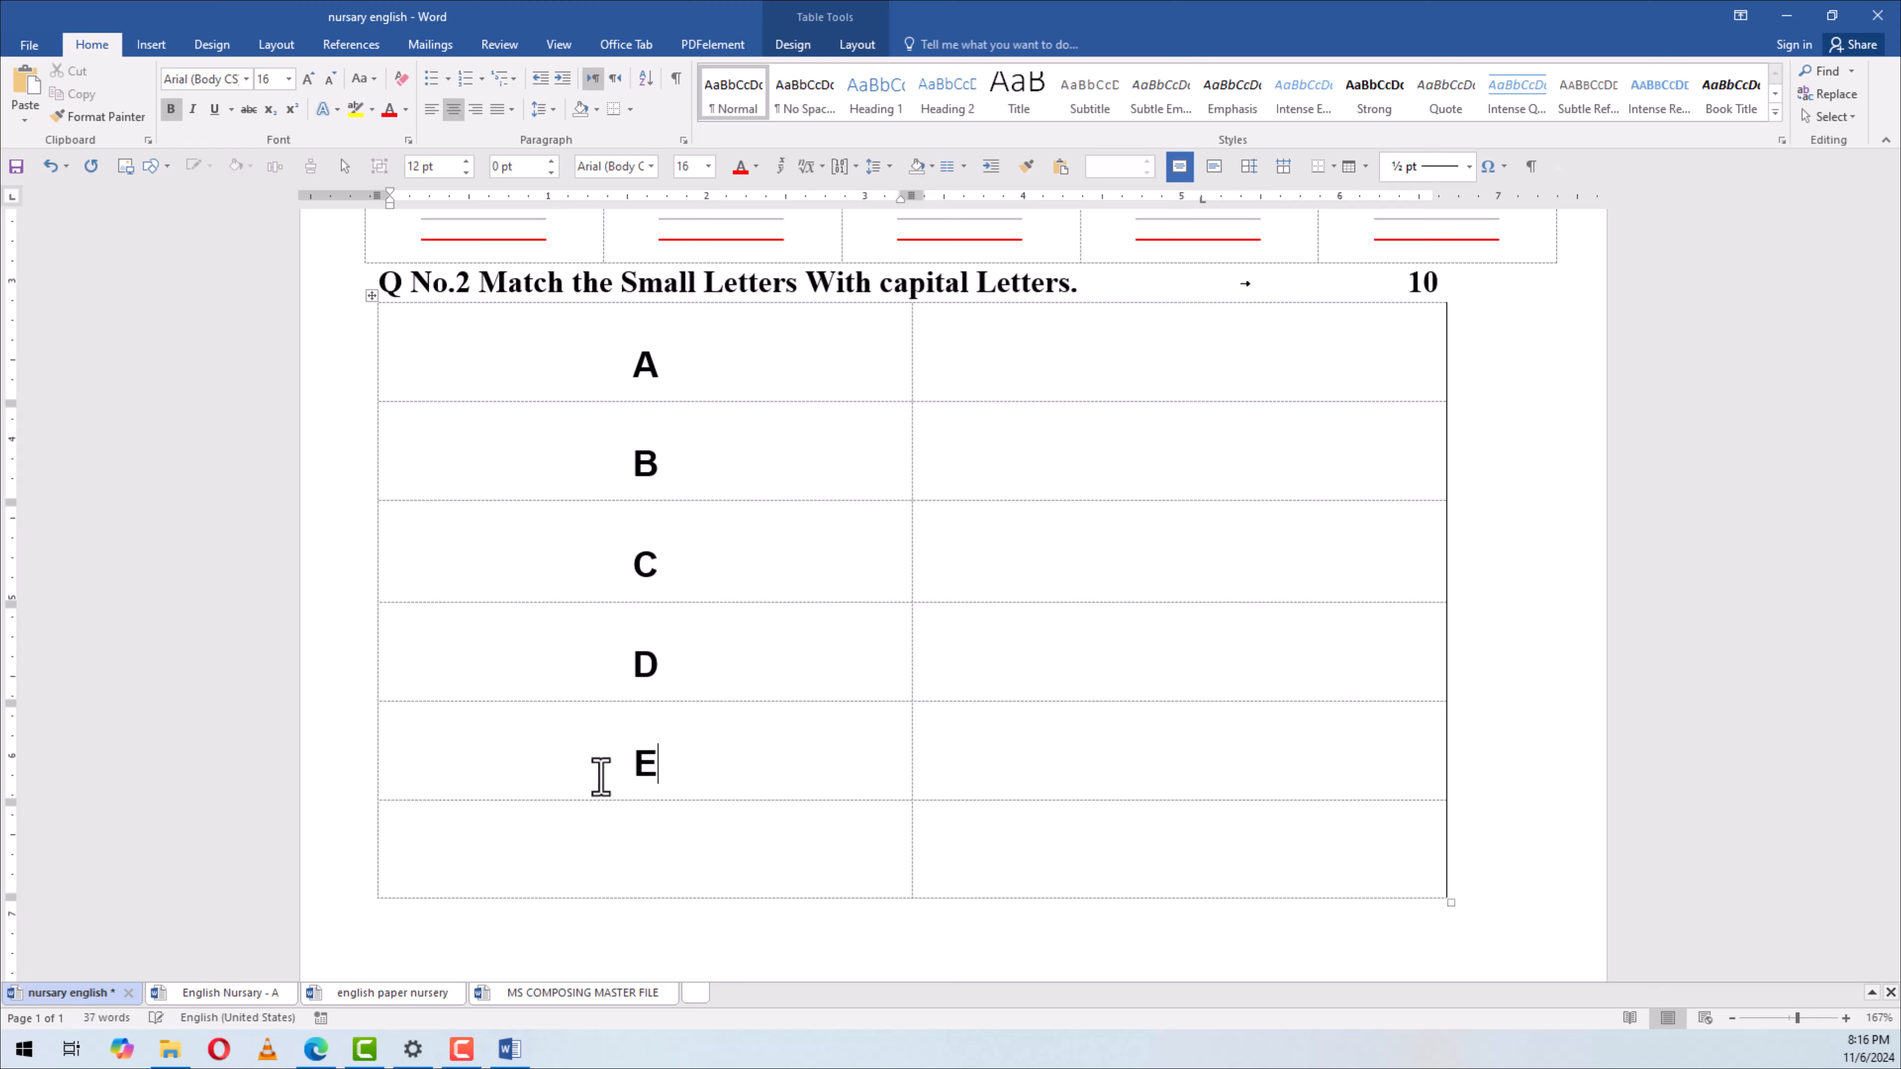
Fill the second column of the Q No.2 table with e, c, d, b and a, going down the rows
left_click(1072, 337)
type("e")
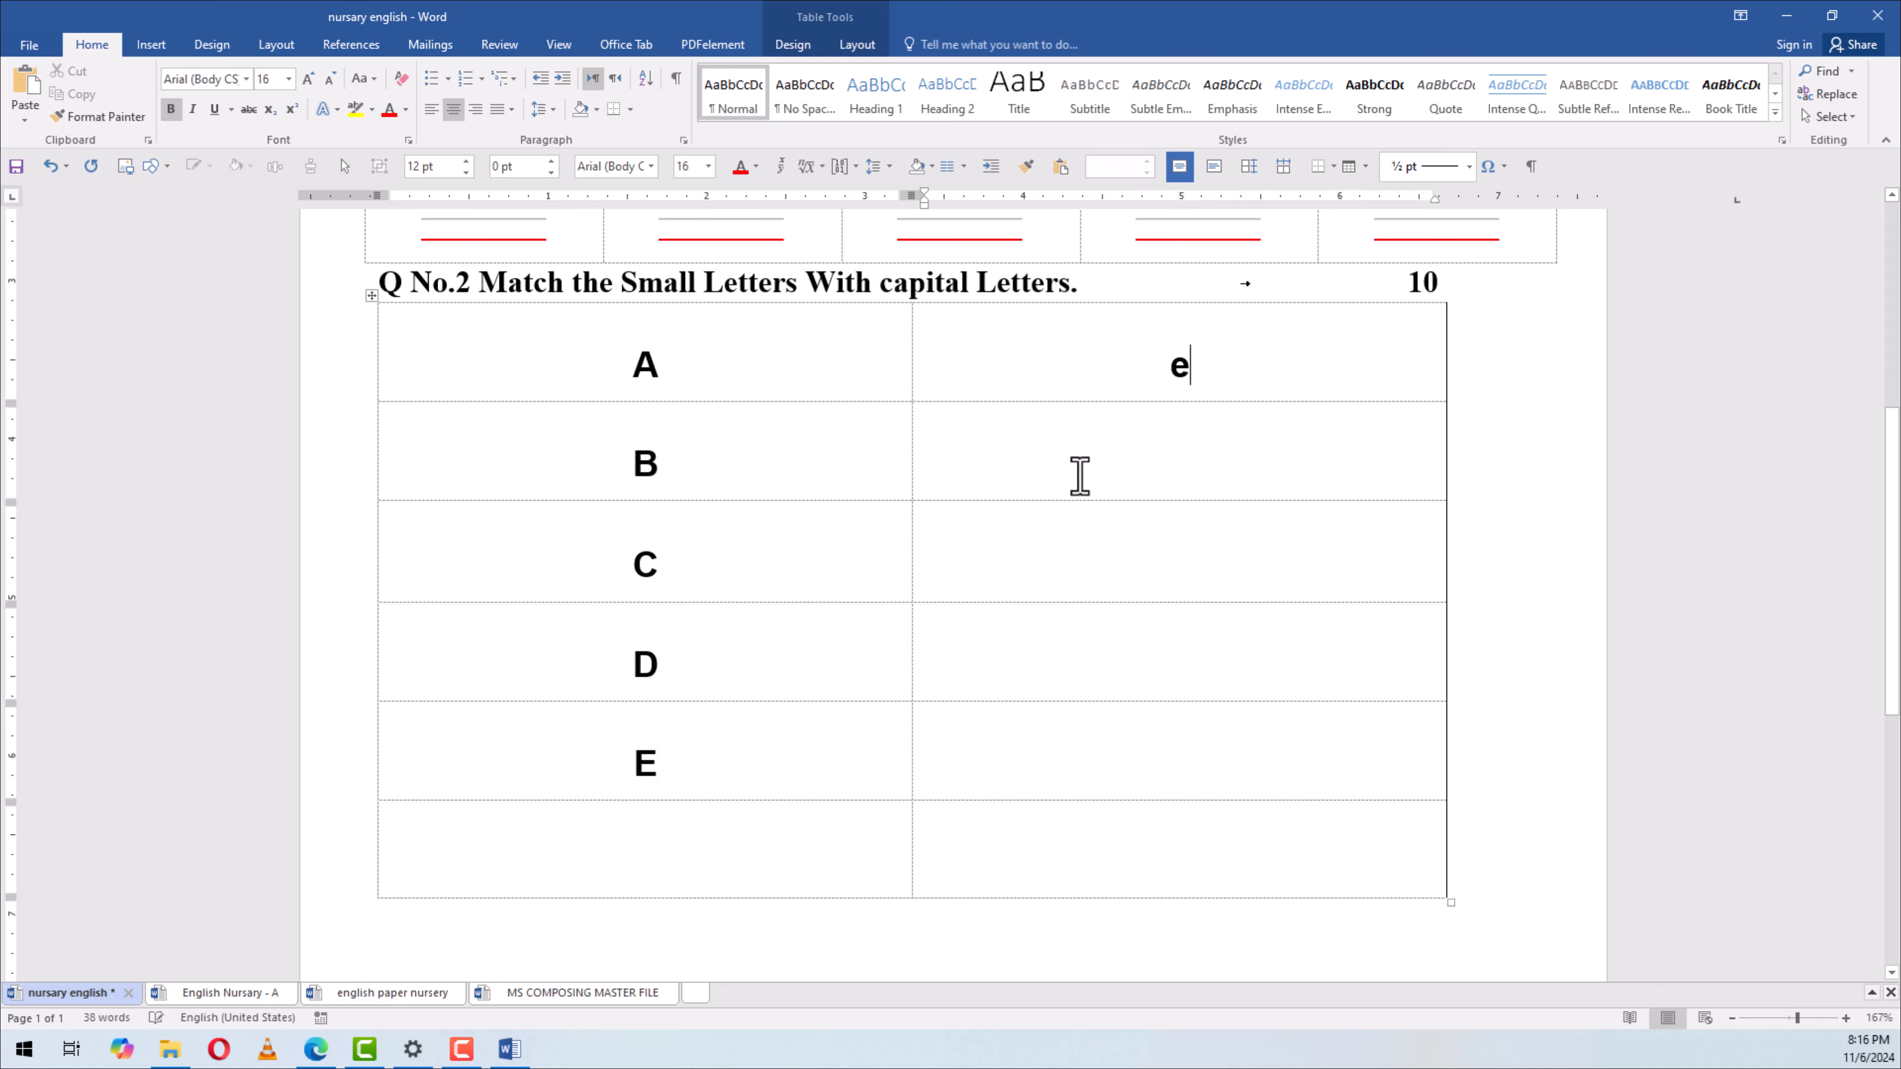
type("c")
left_click(1137, 545)
type("d")
left_click(1199, 663)
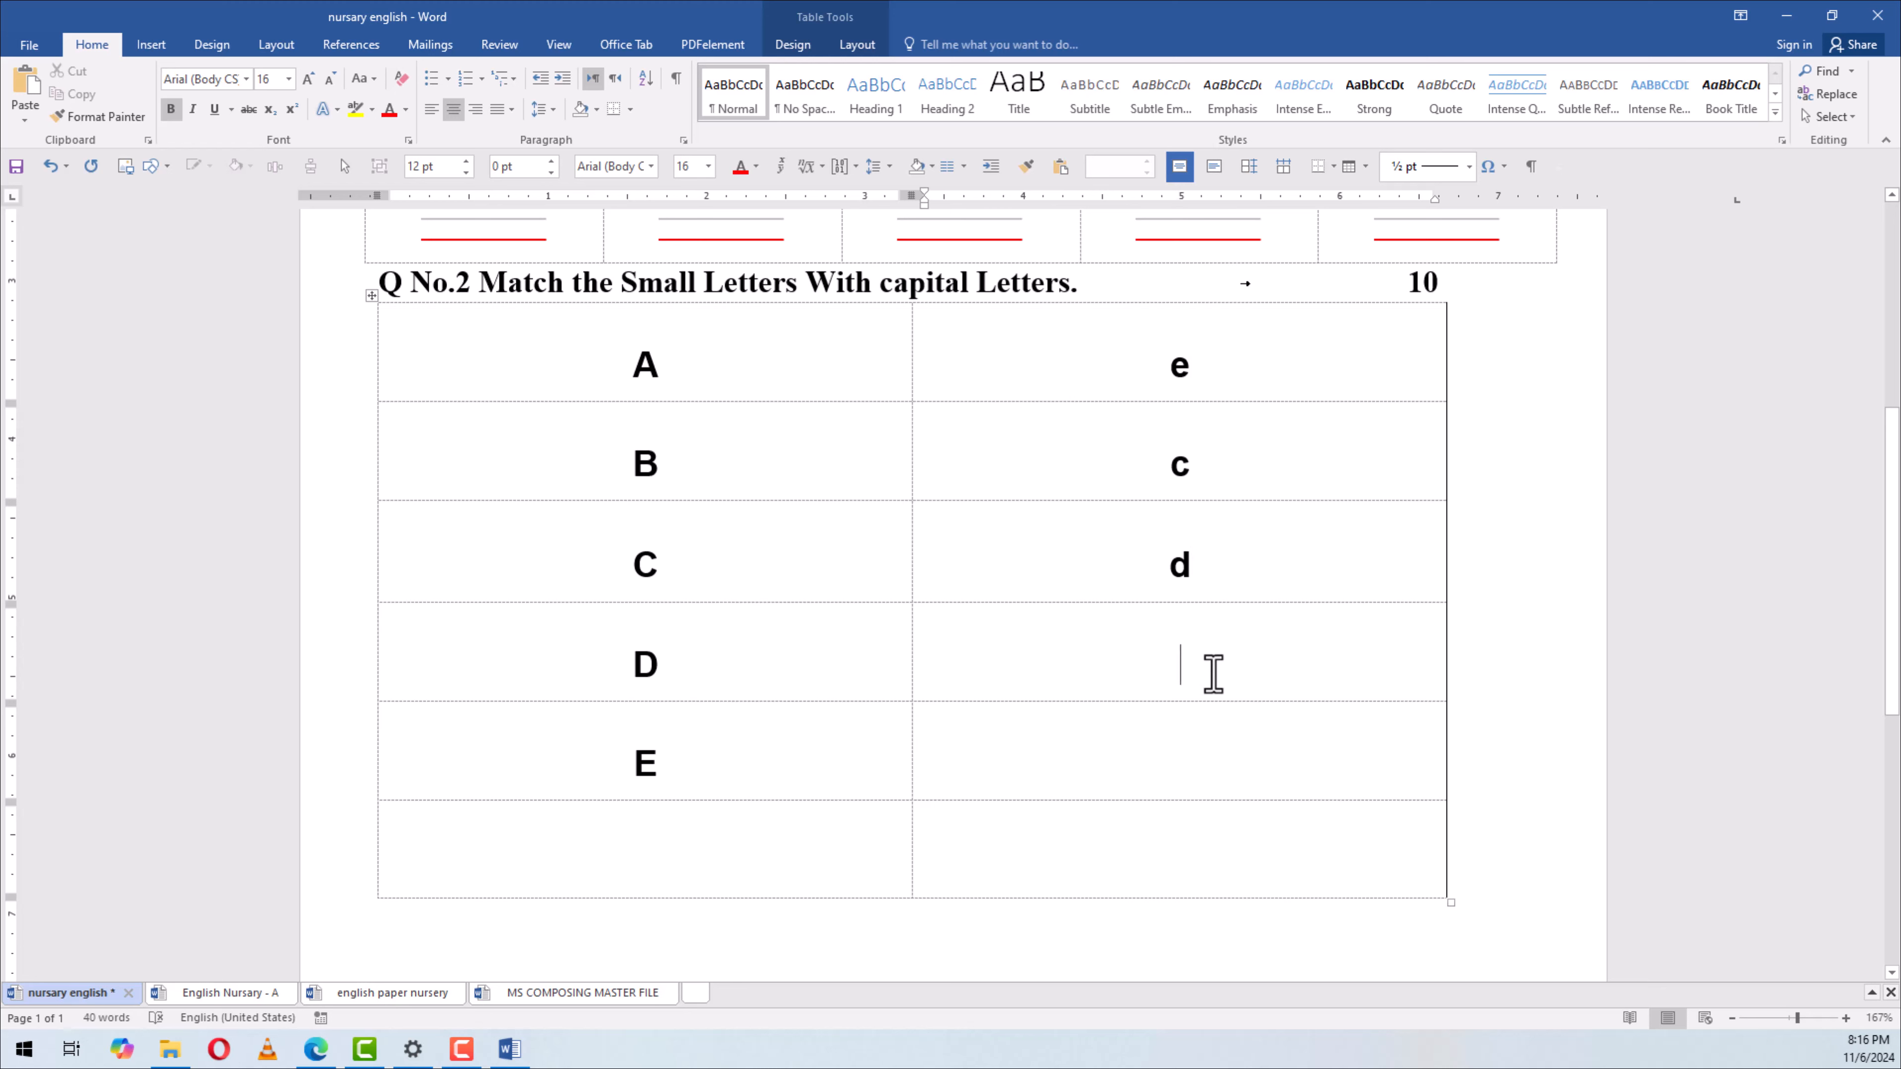
type("a")
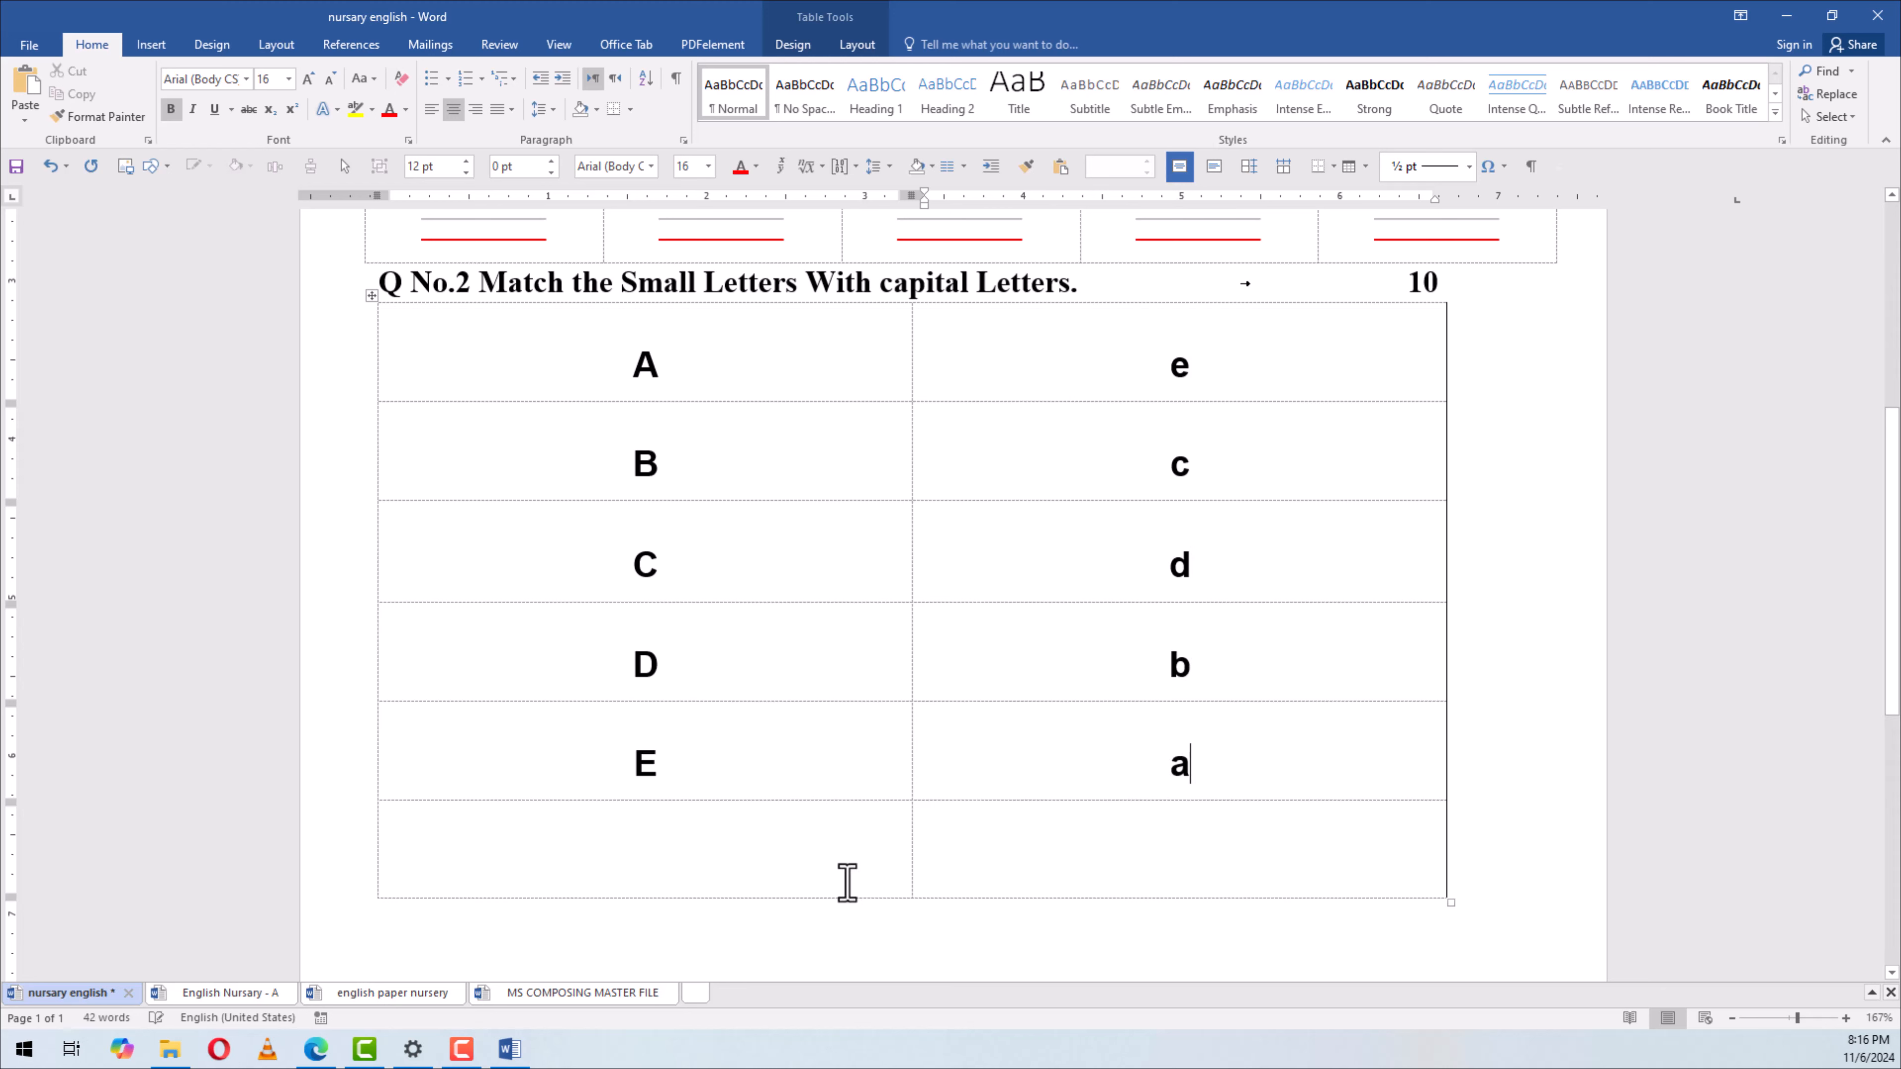
Delete the empty last row of the Q No.2 matching table
left_click_drag(848, 882, 1124, 866)
key("BackSpace")
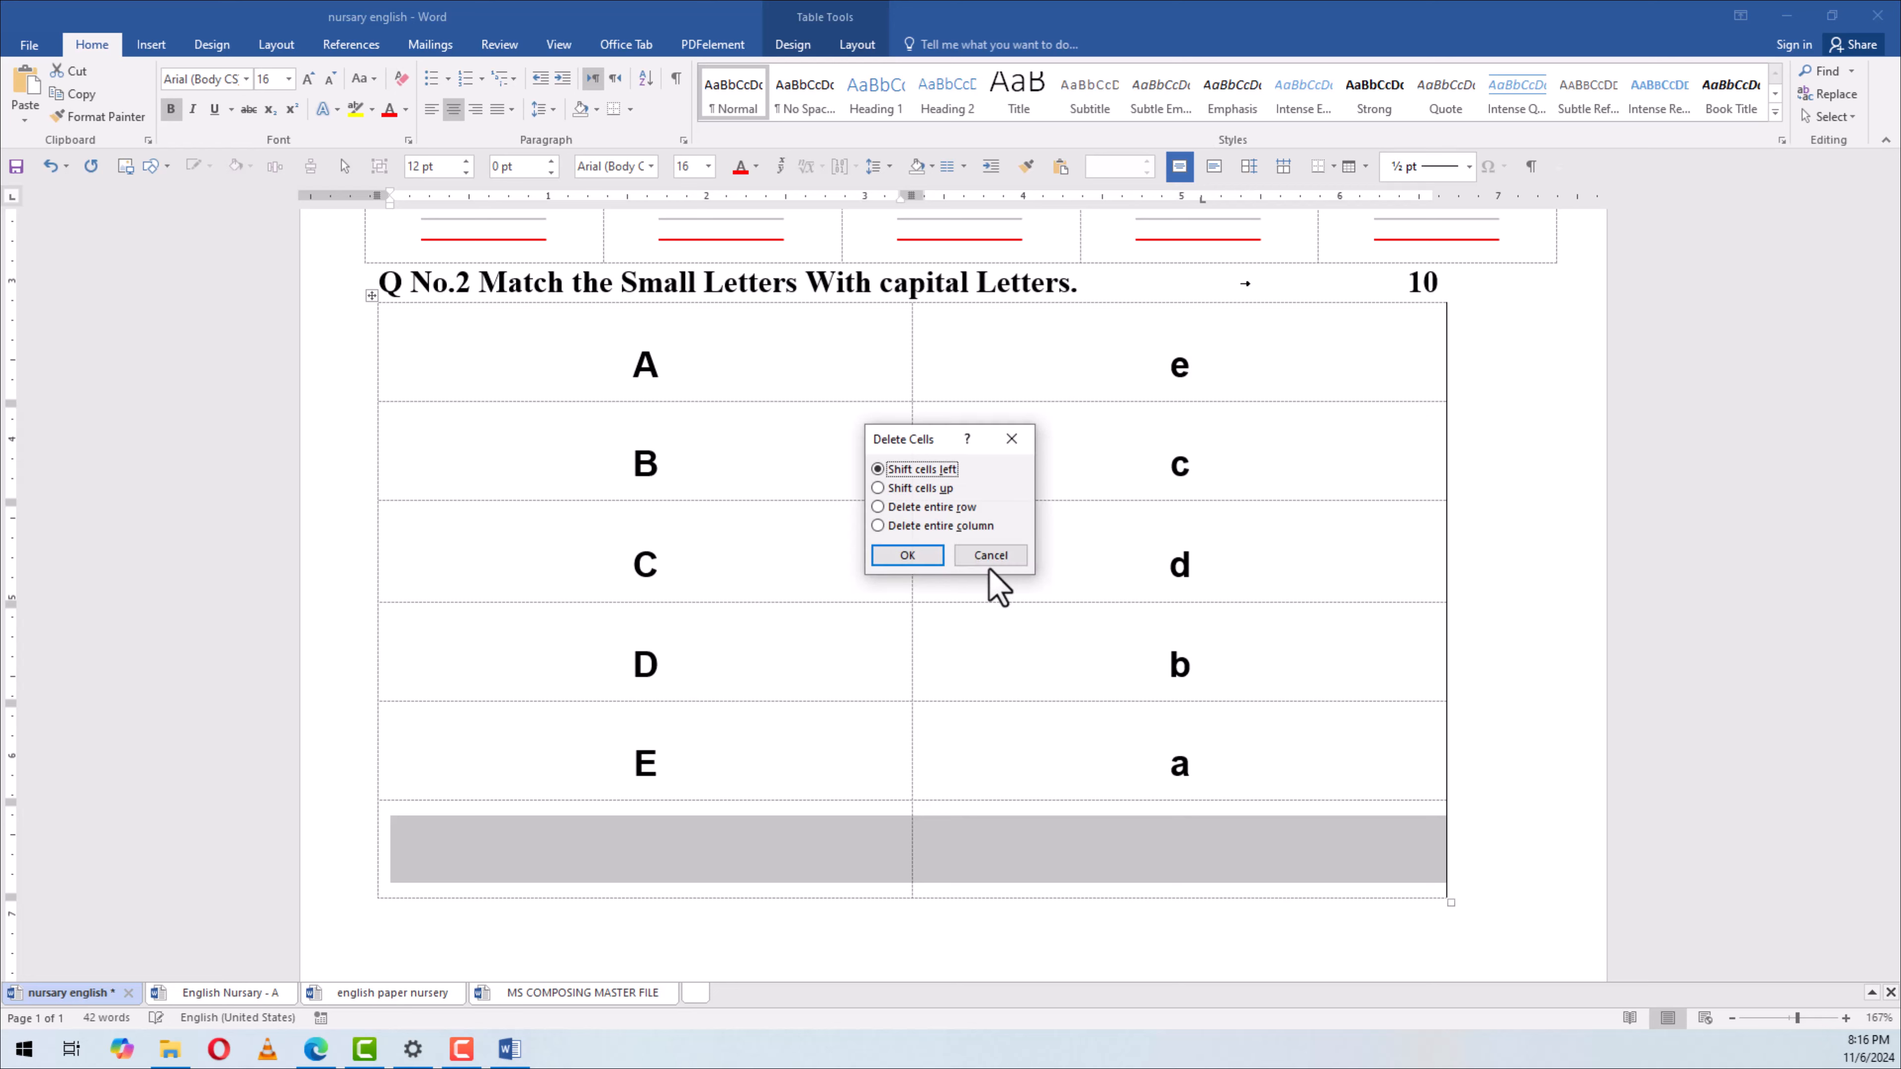
left_click(922, 556)
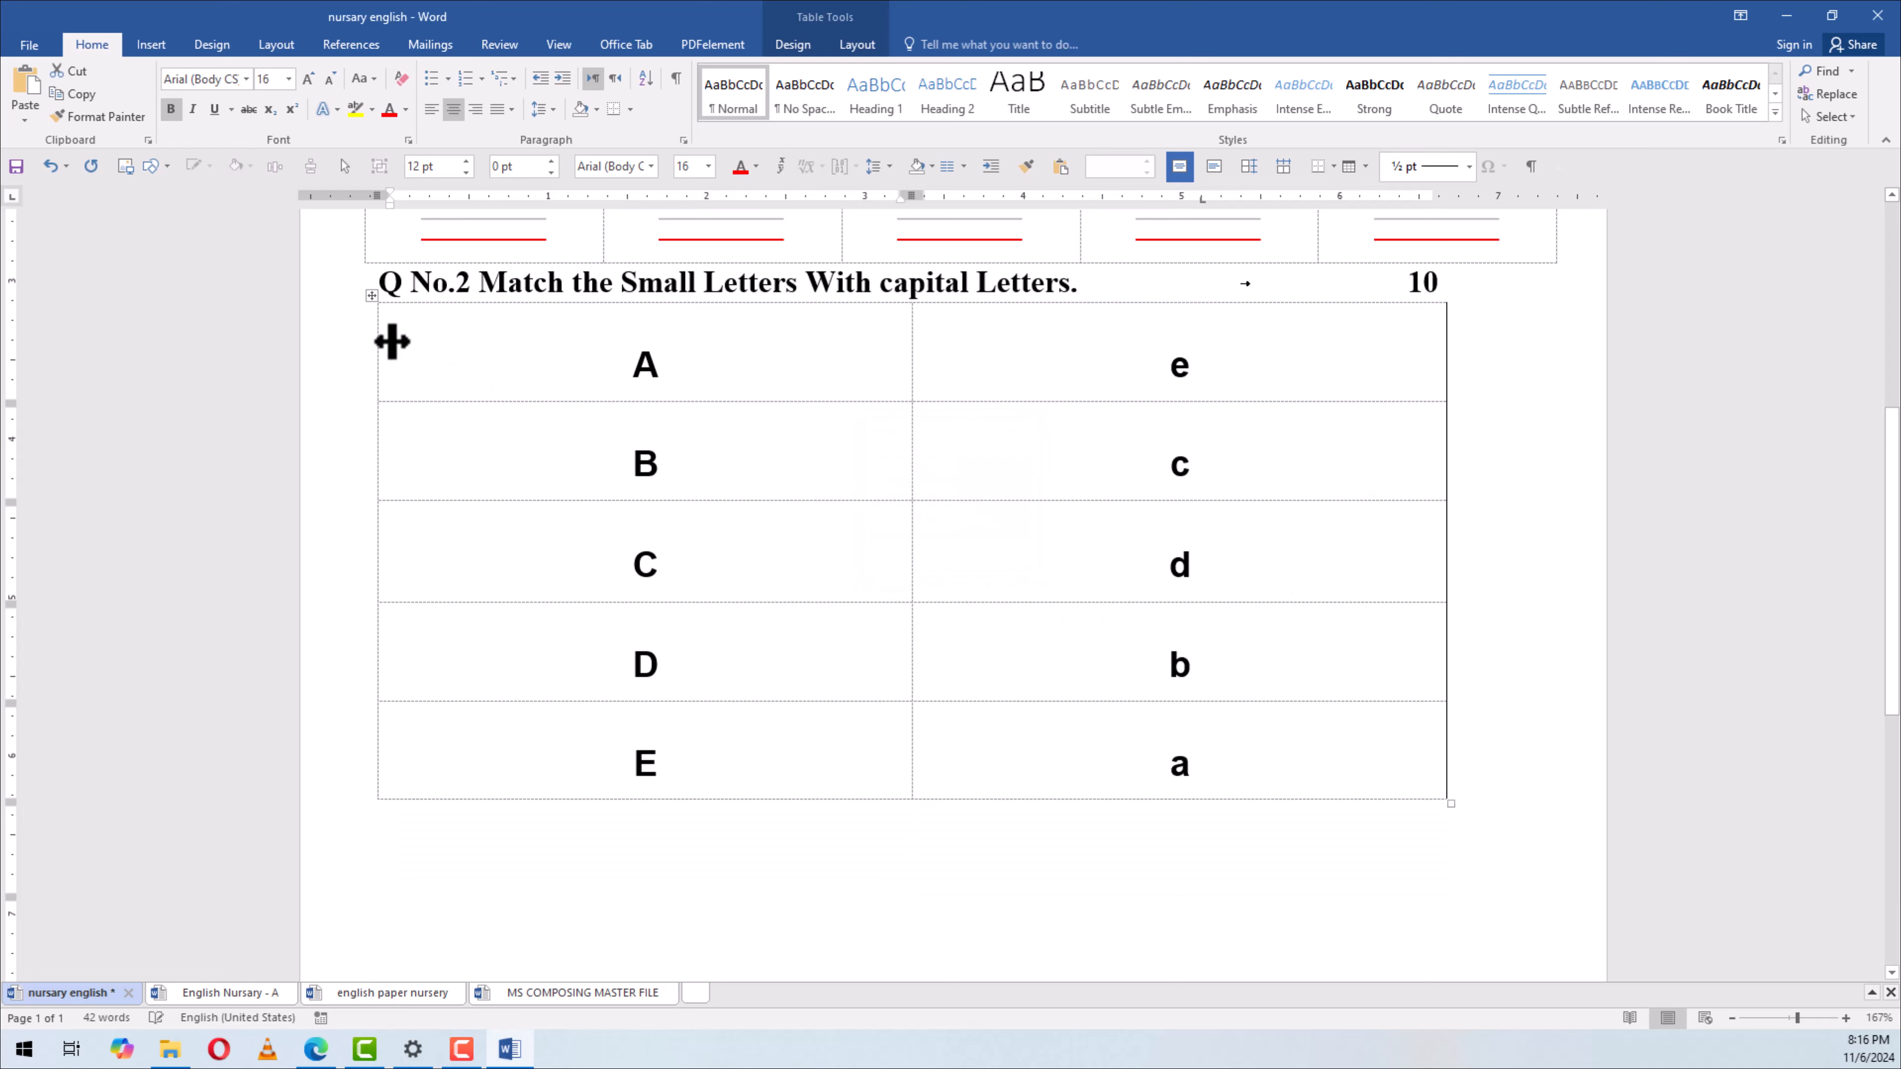
Apply all borders to the whole Q No.2 matching table
left_click(370, 298)
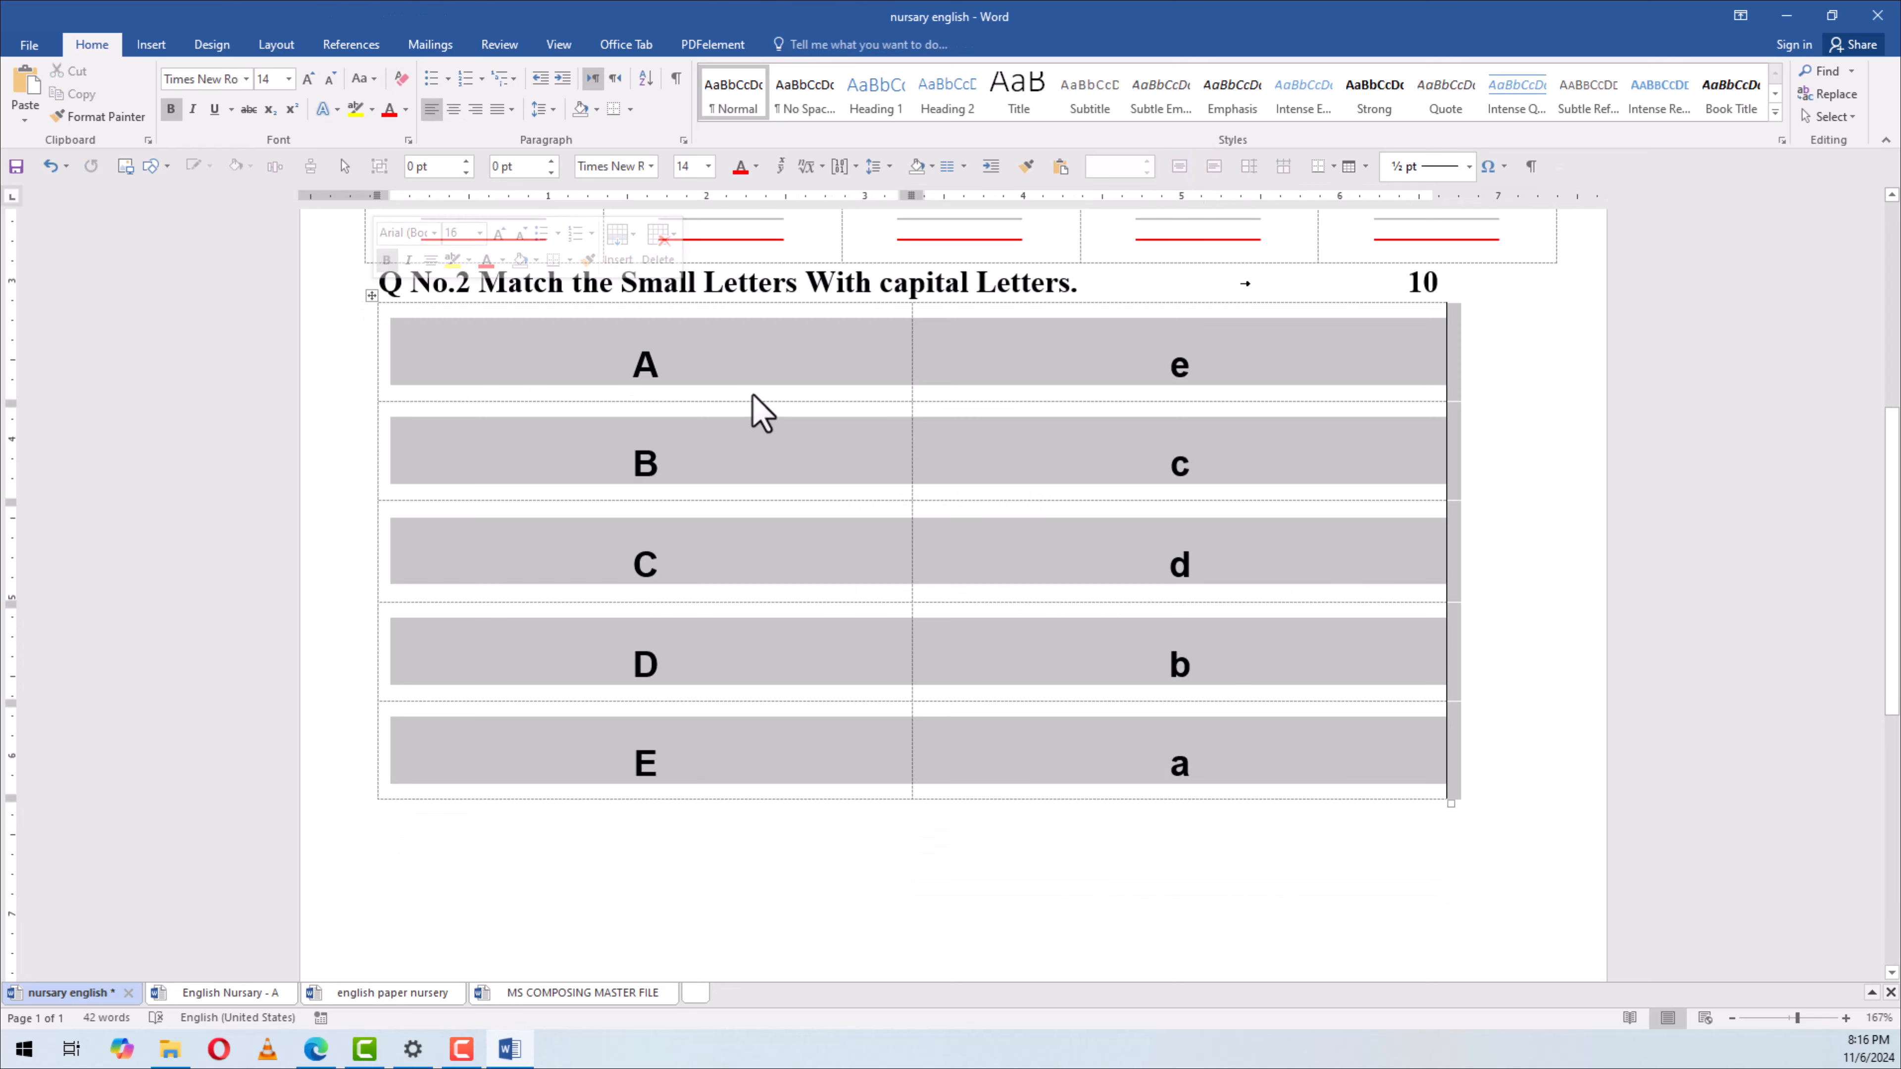
left_click(630, 109)
left_click(664, 254)
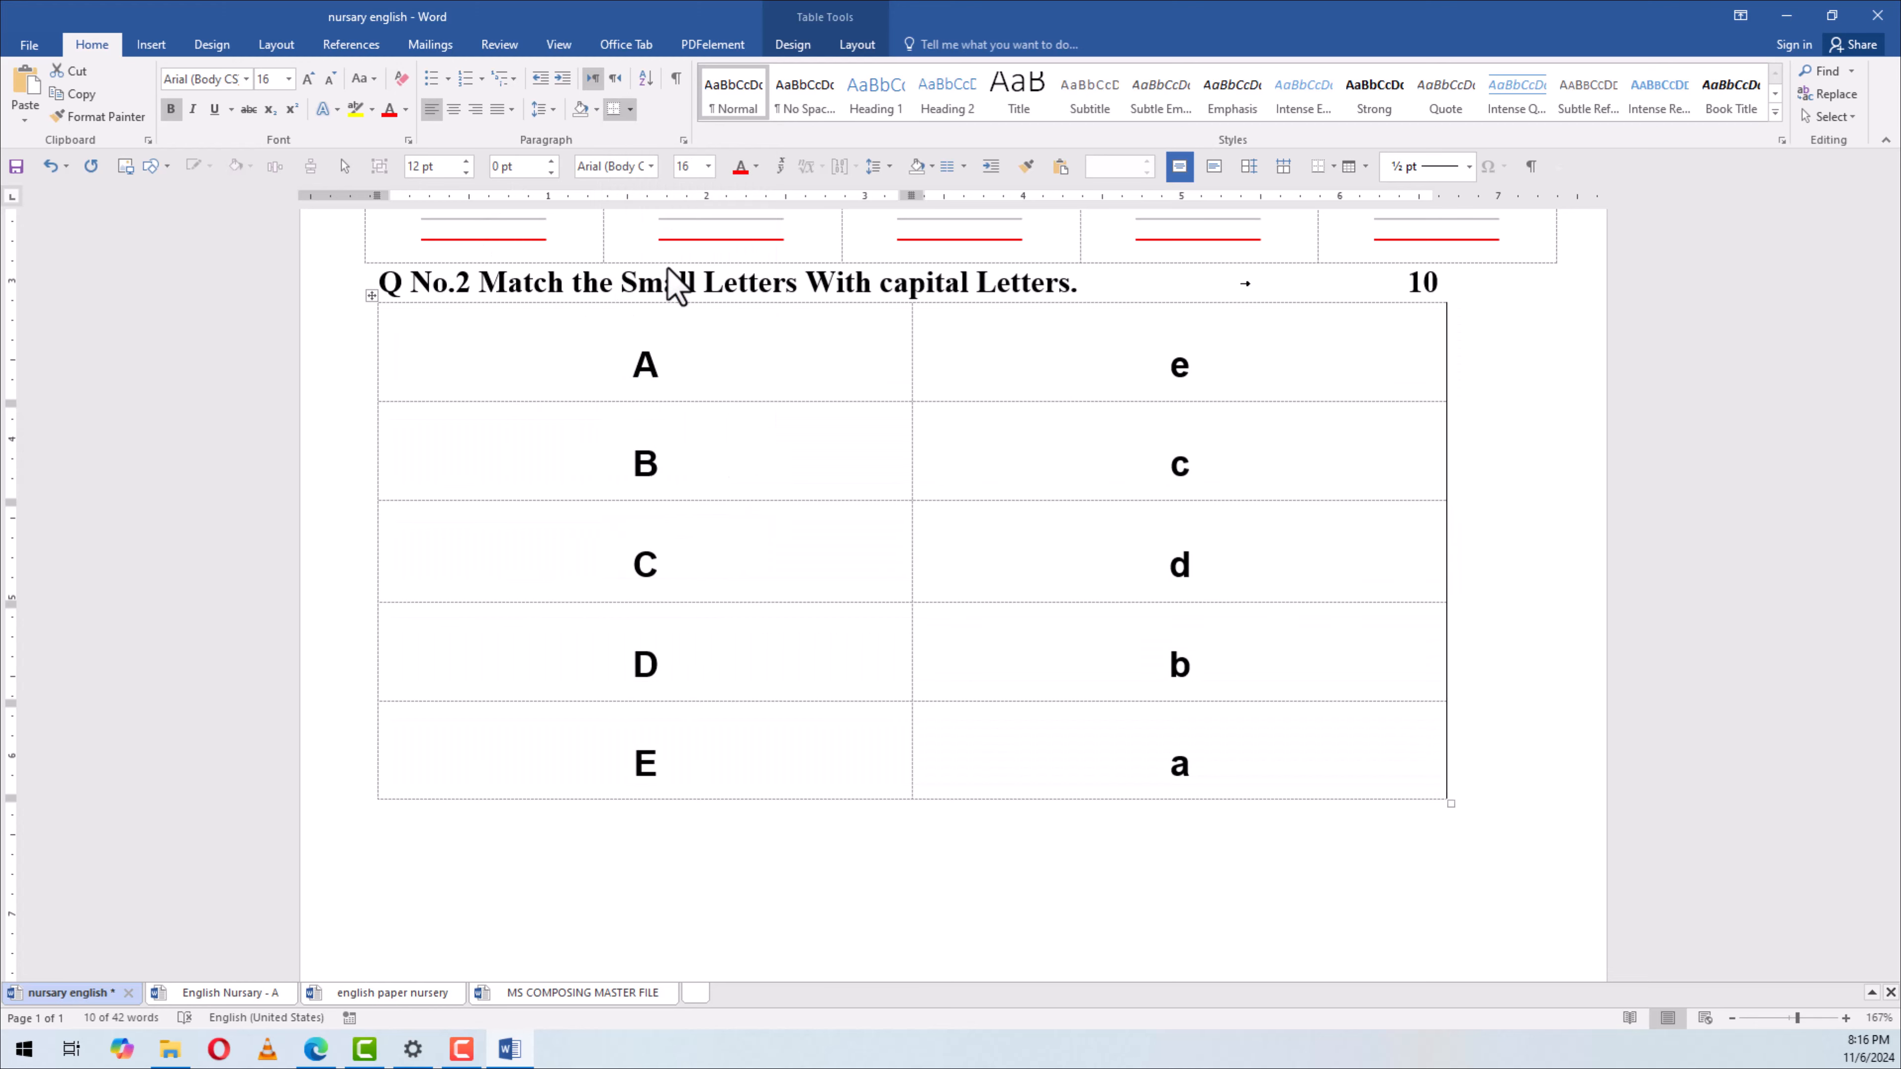
left_click(839, 467)
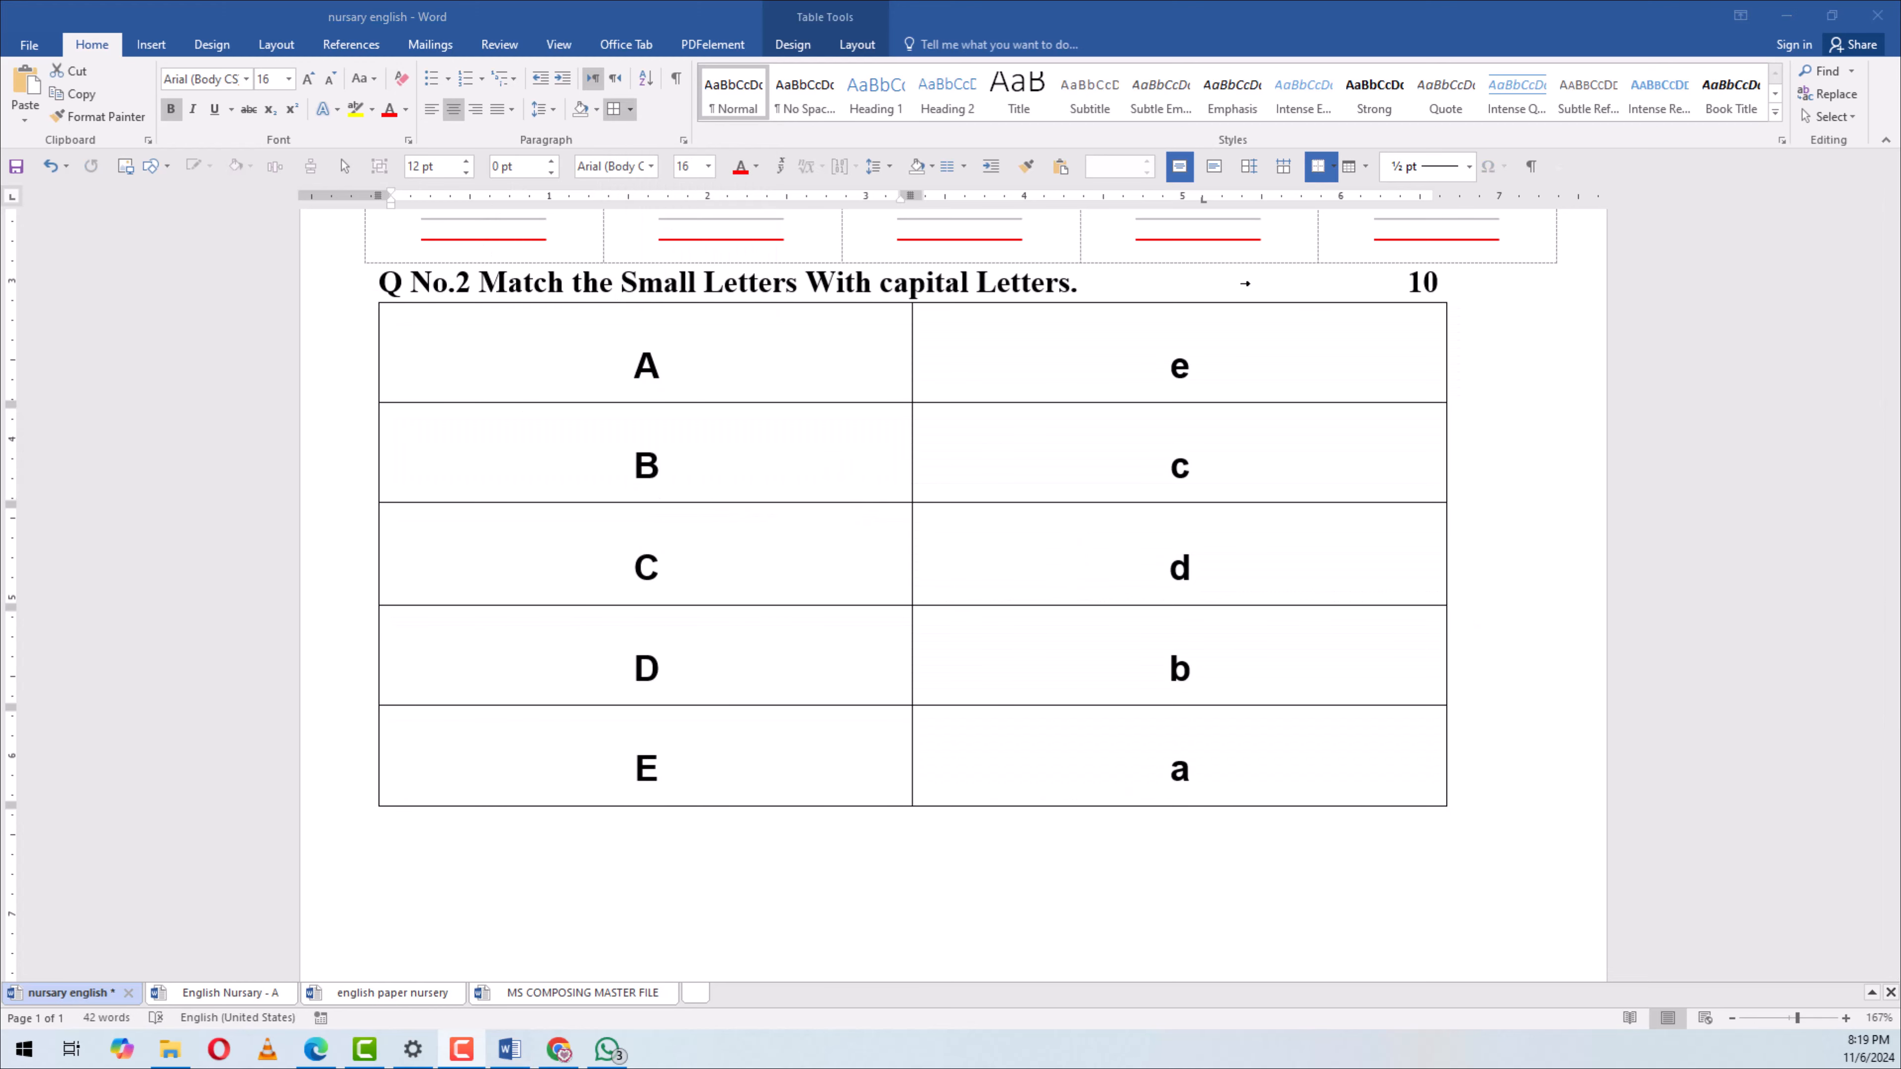
left_click(626, 704)
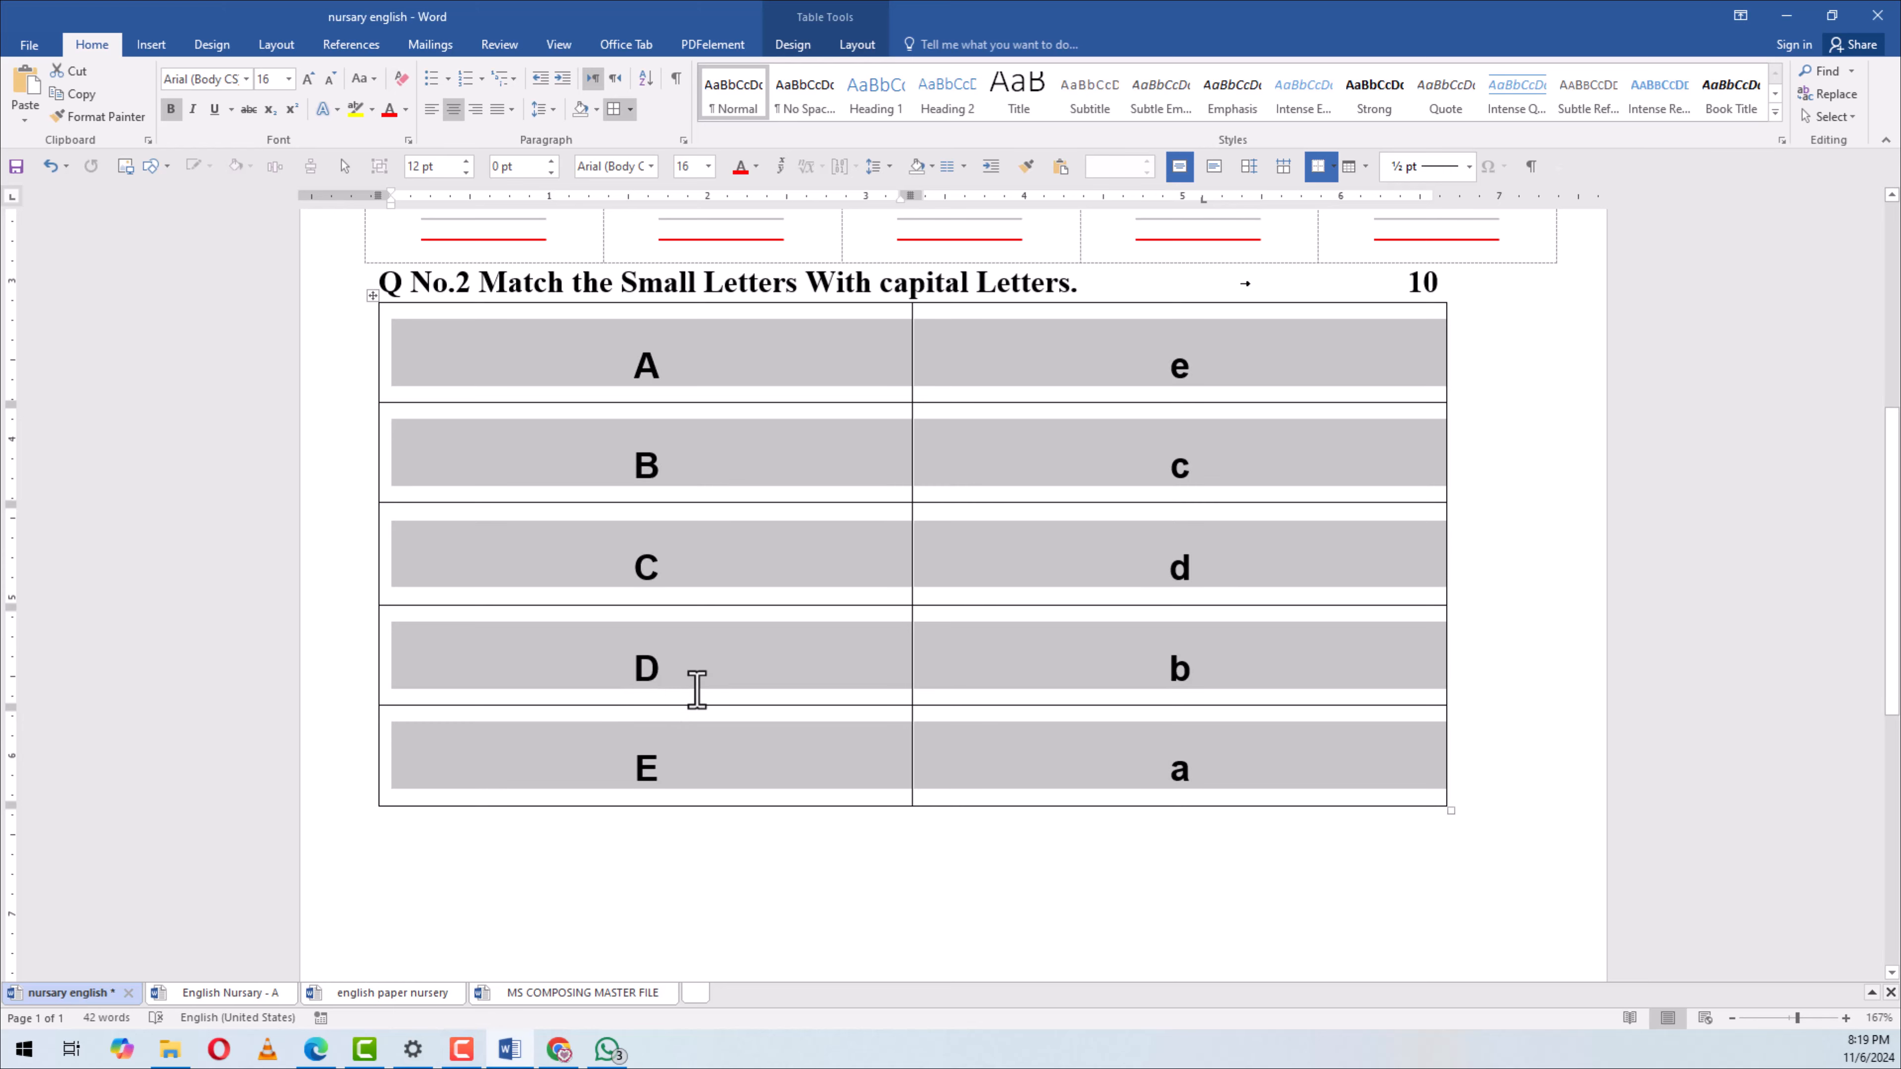
left_click(381, 825)
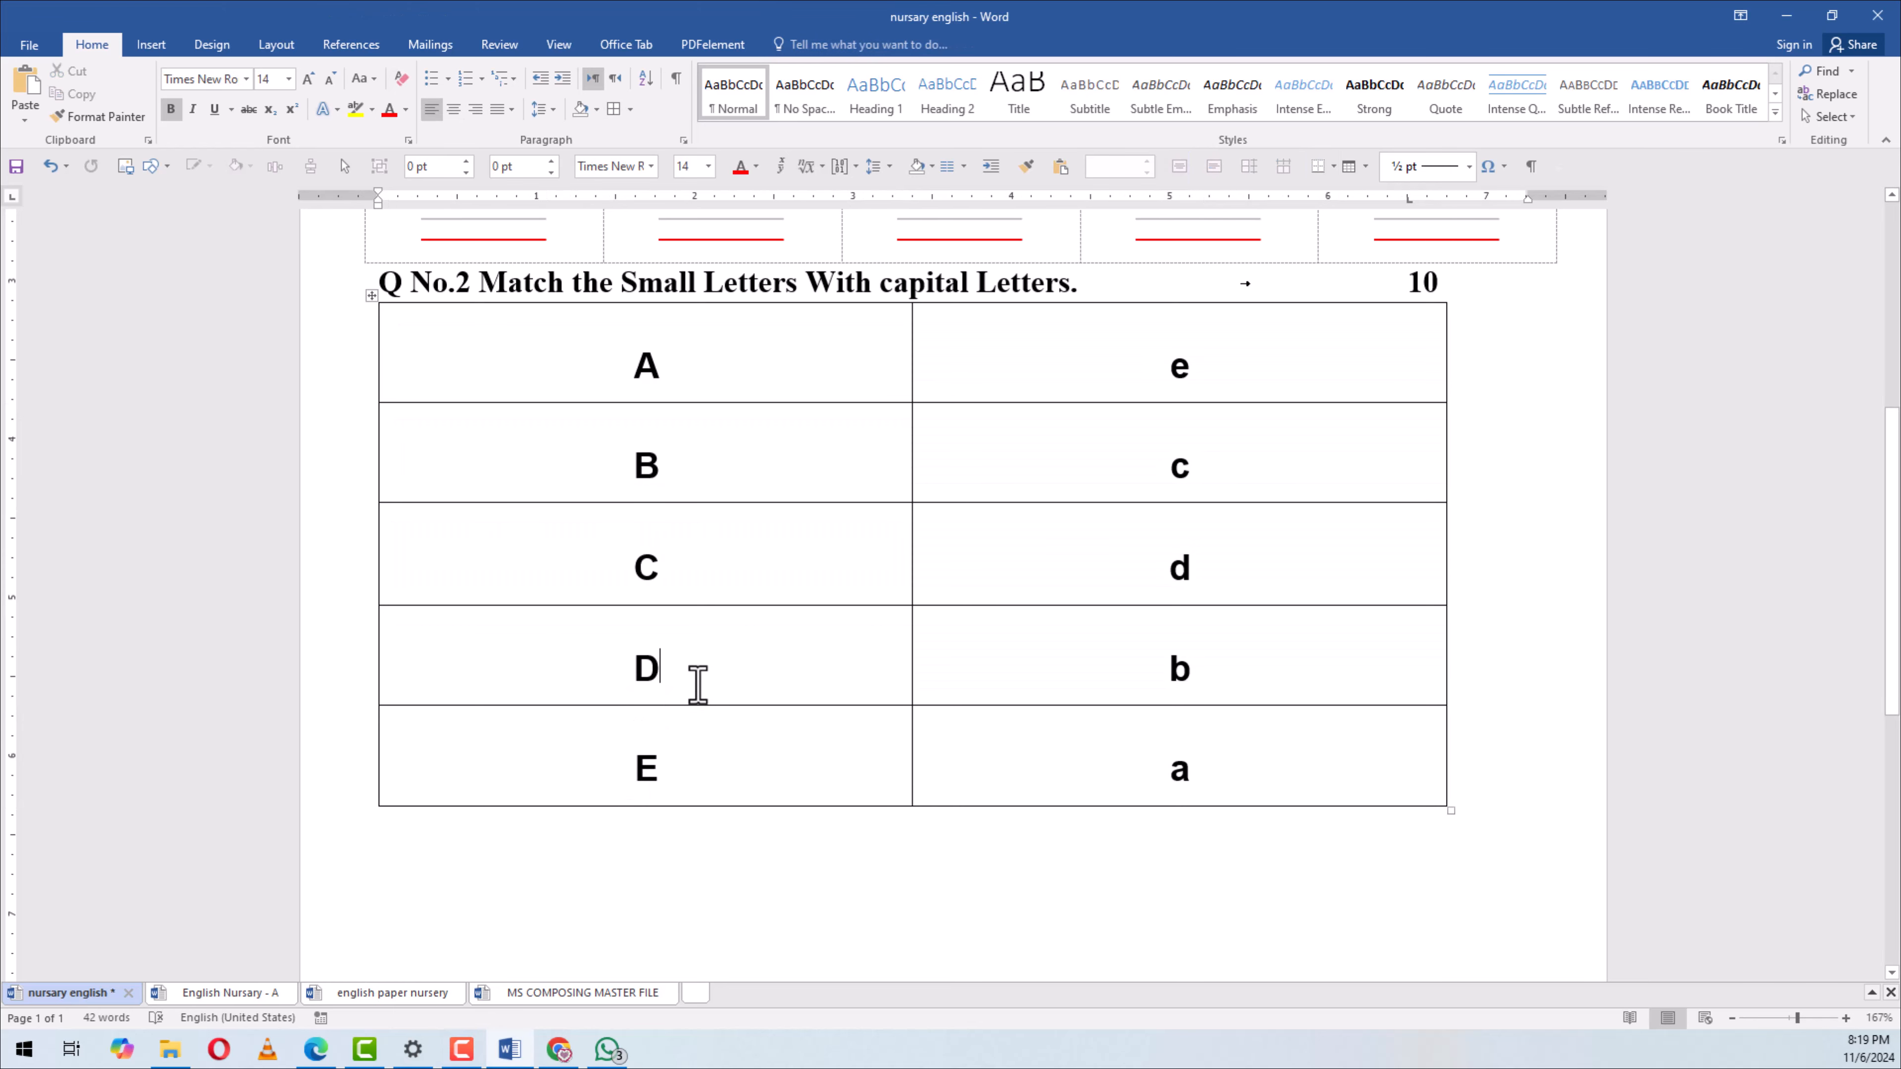
Increase the font size of all letters in the matching table to 18
mouse_move(767, 385)
left_mouse_down()
mouse_move(1112, 700)
mouse_move(1092, 752)
left_mouse_up()
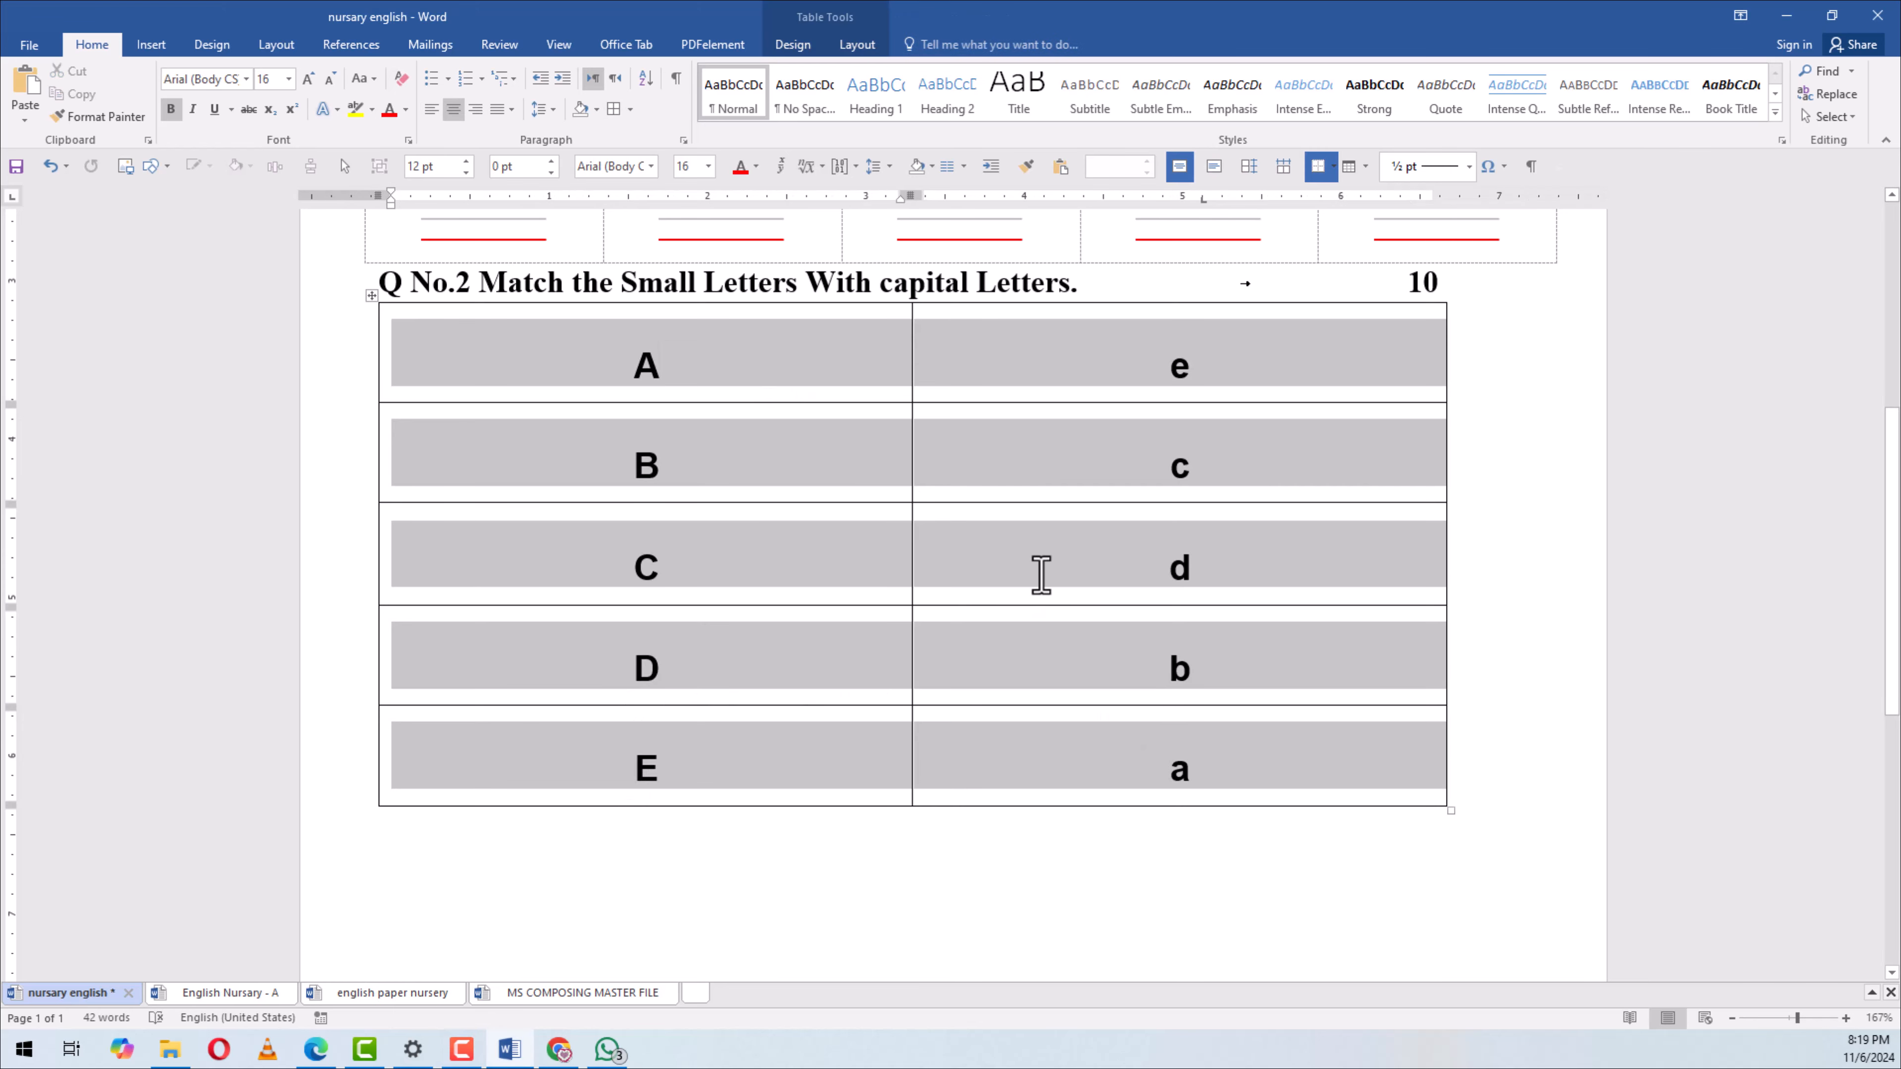
left_click(305, 82)
left_click(744, 370)
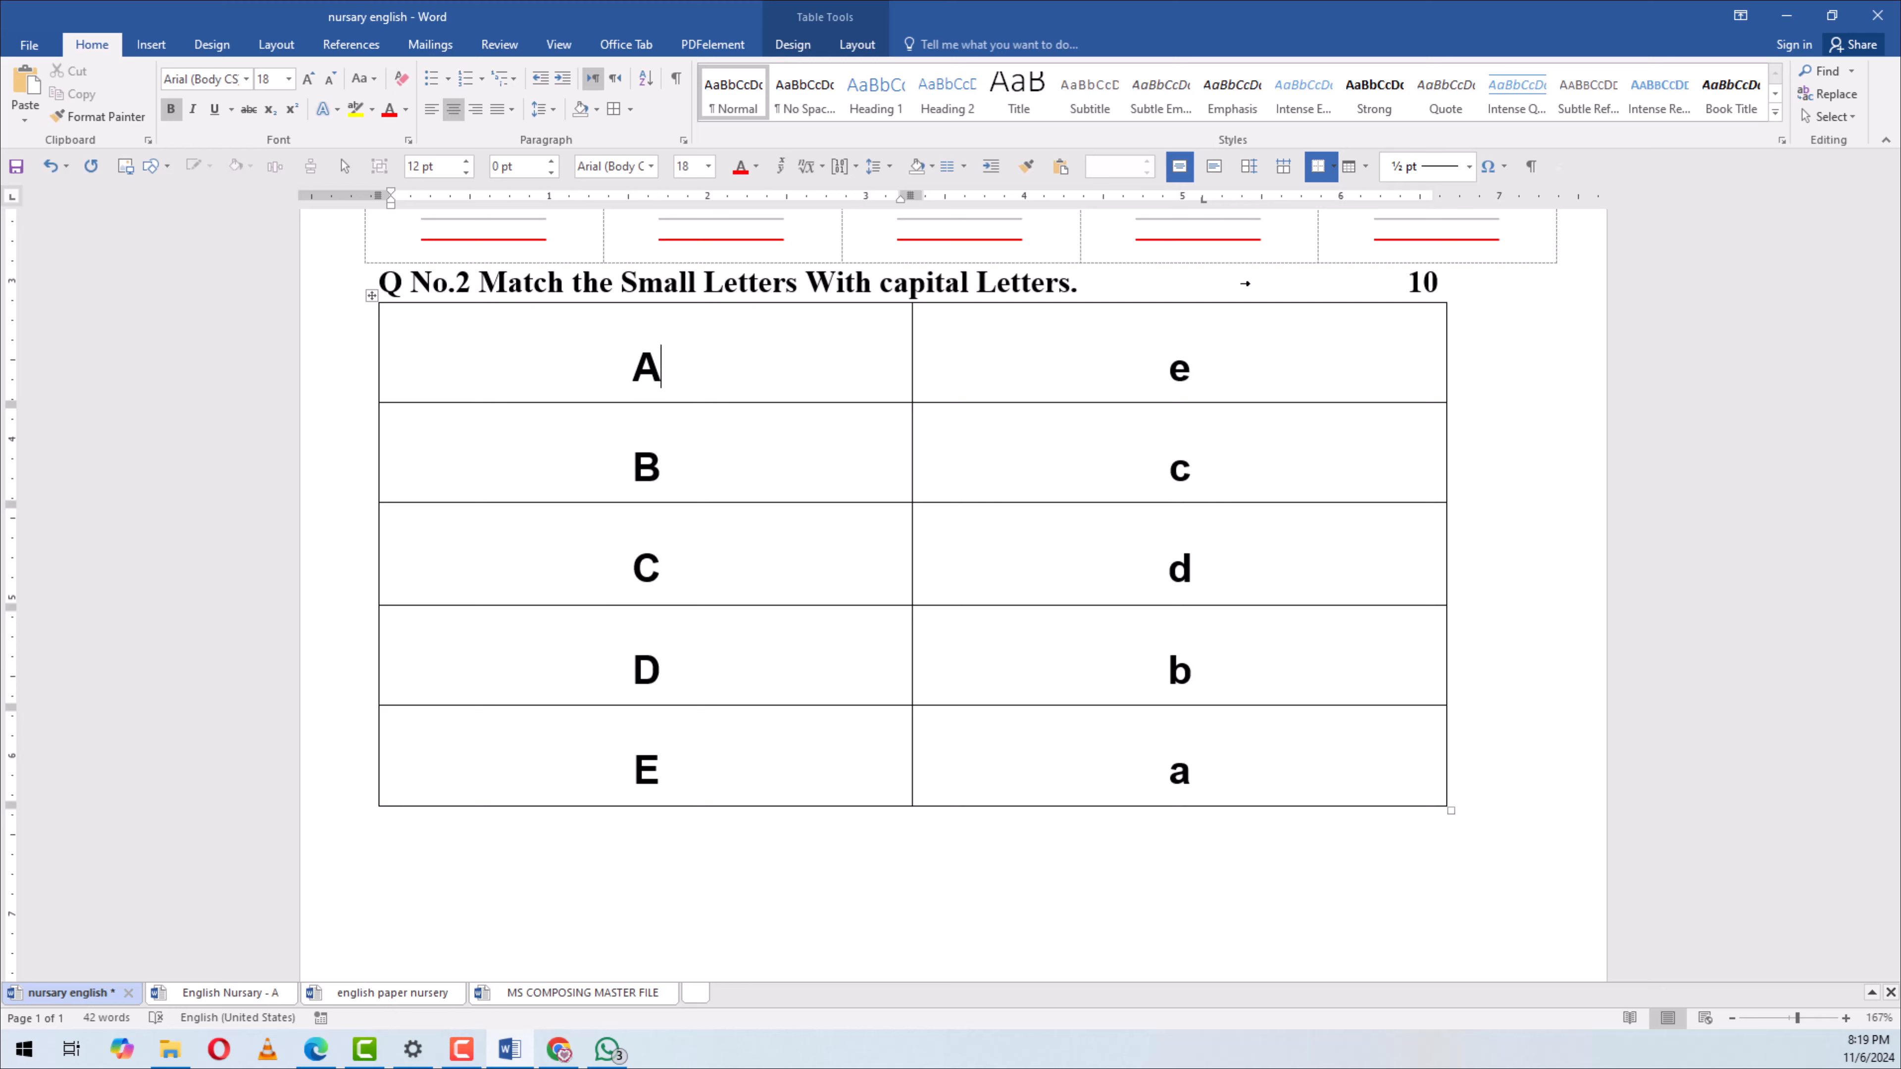
Switch to the handwritten exam PDF in Edge and check the matching letters and the questions that follow them
key("alt+Tab")
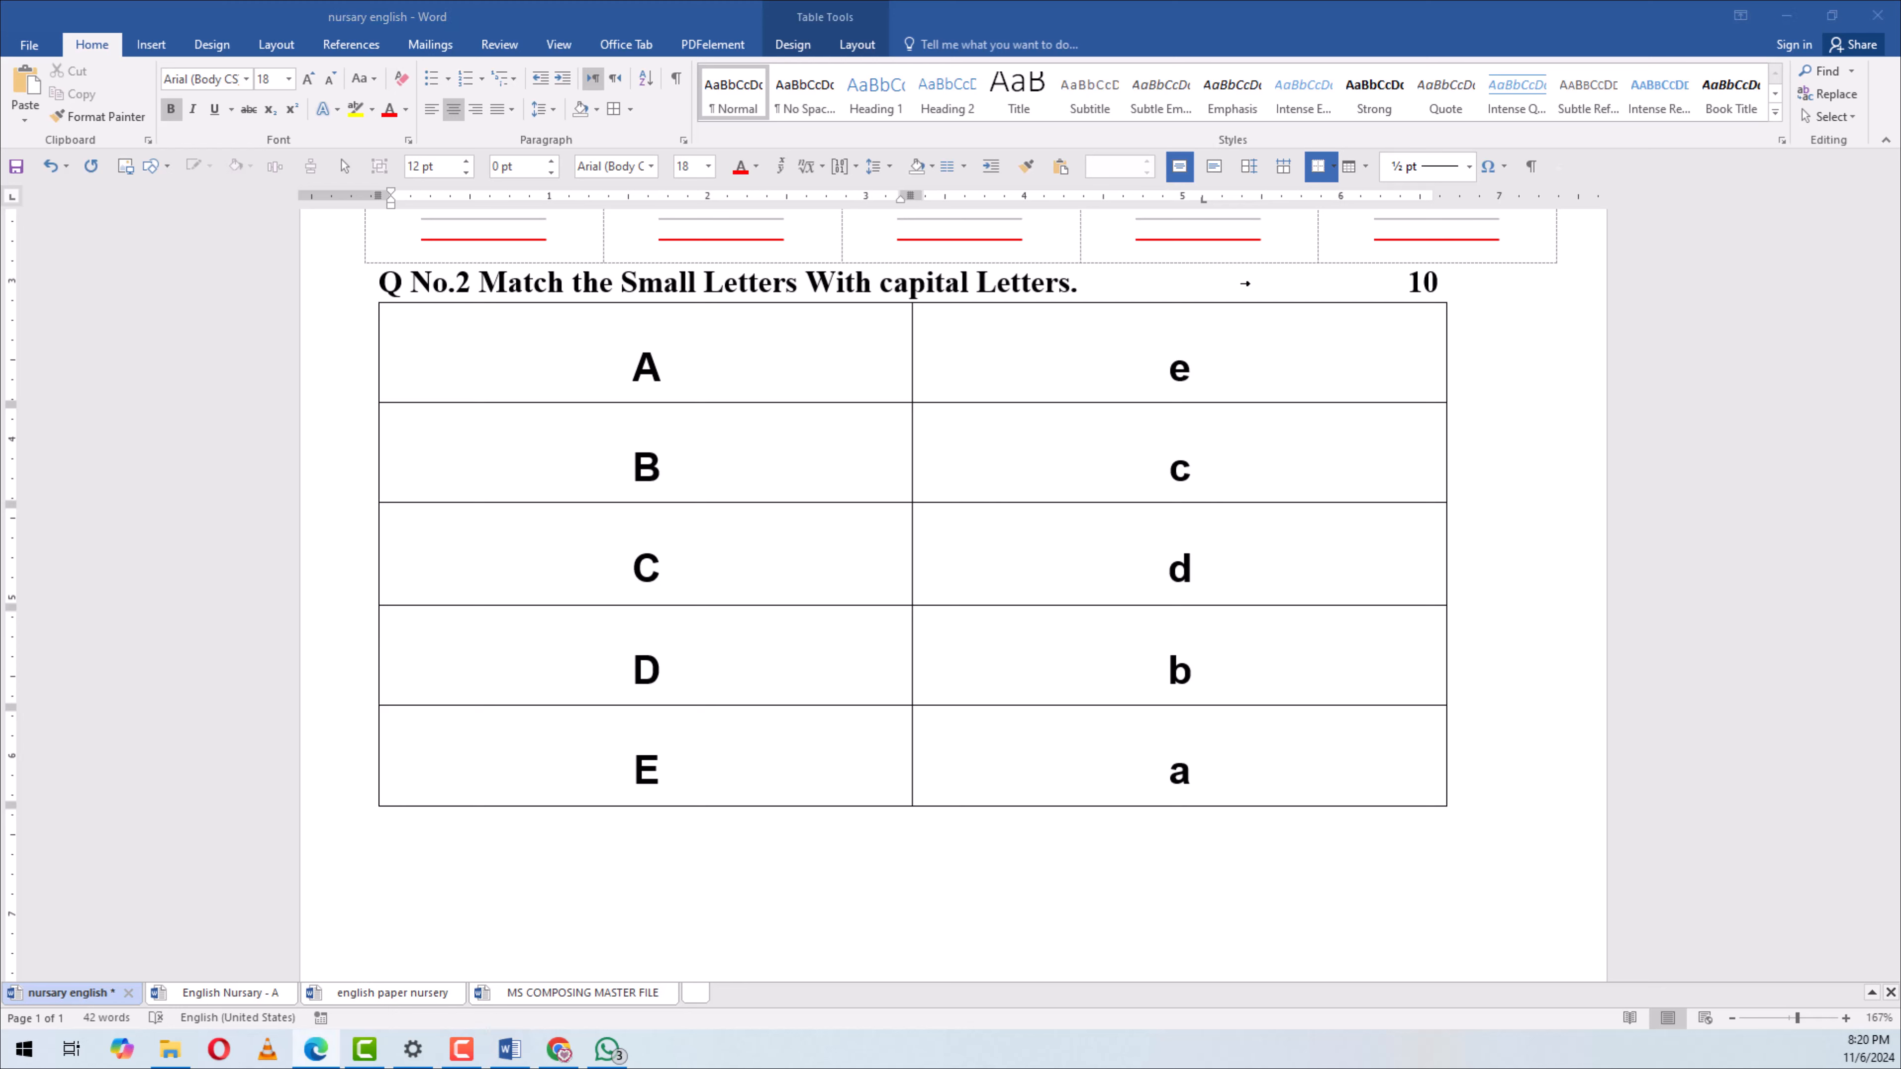
key("alt+Tab")
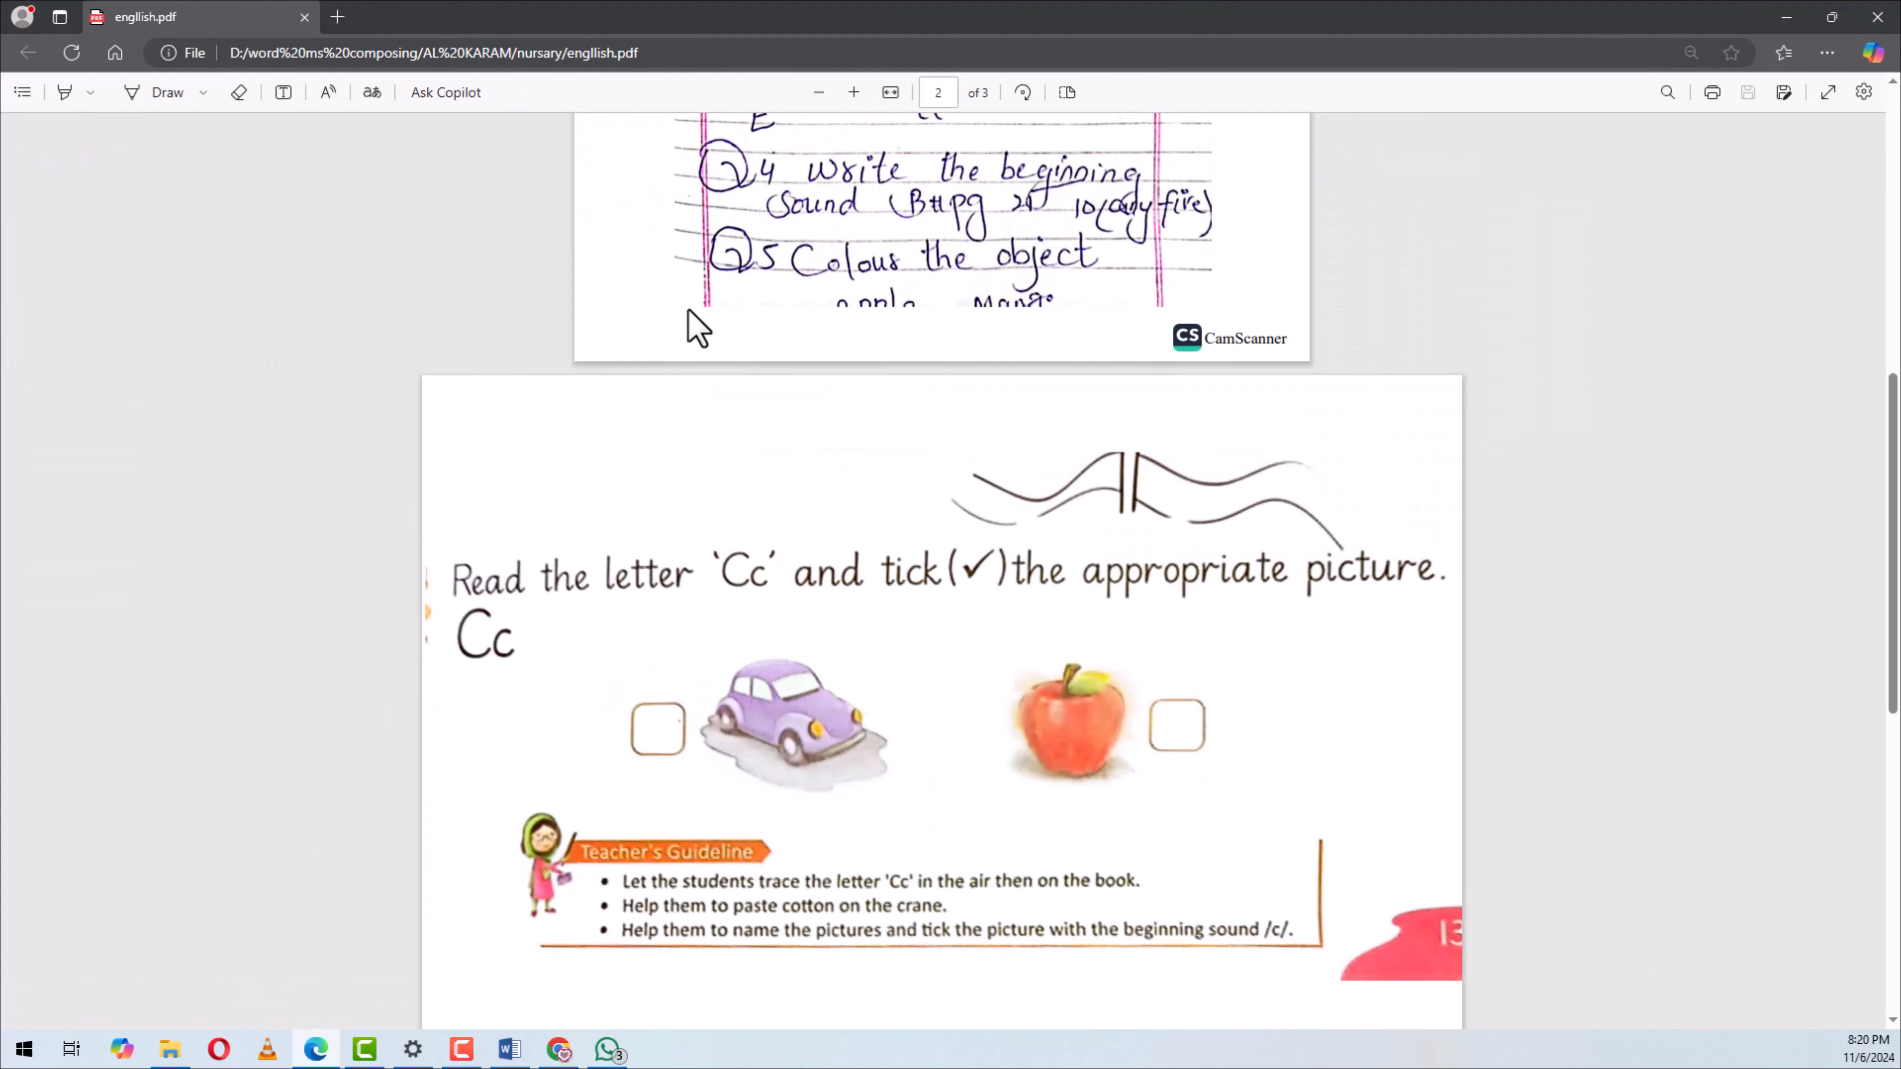
scroll(786, 351, "up", 3)
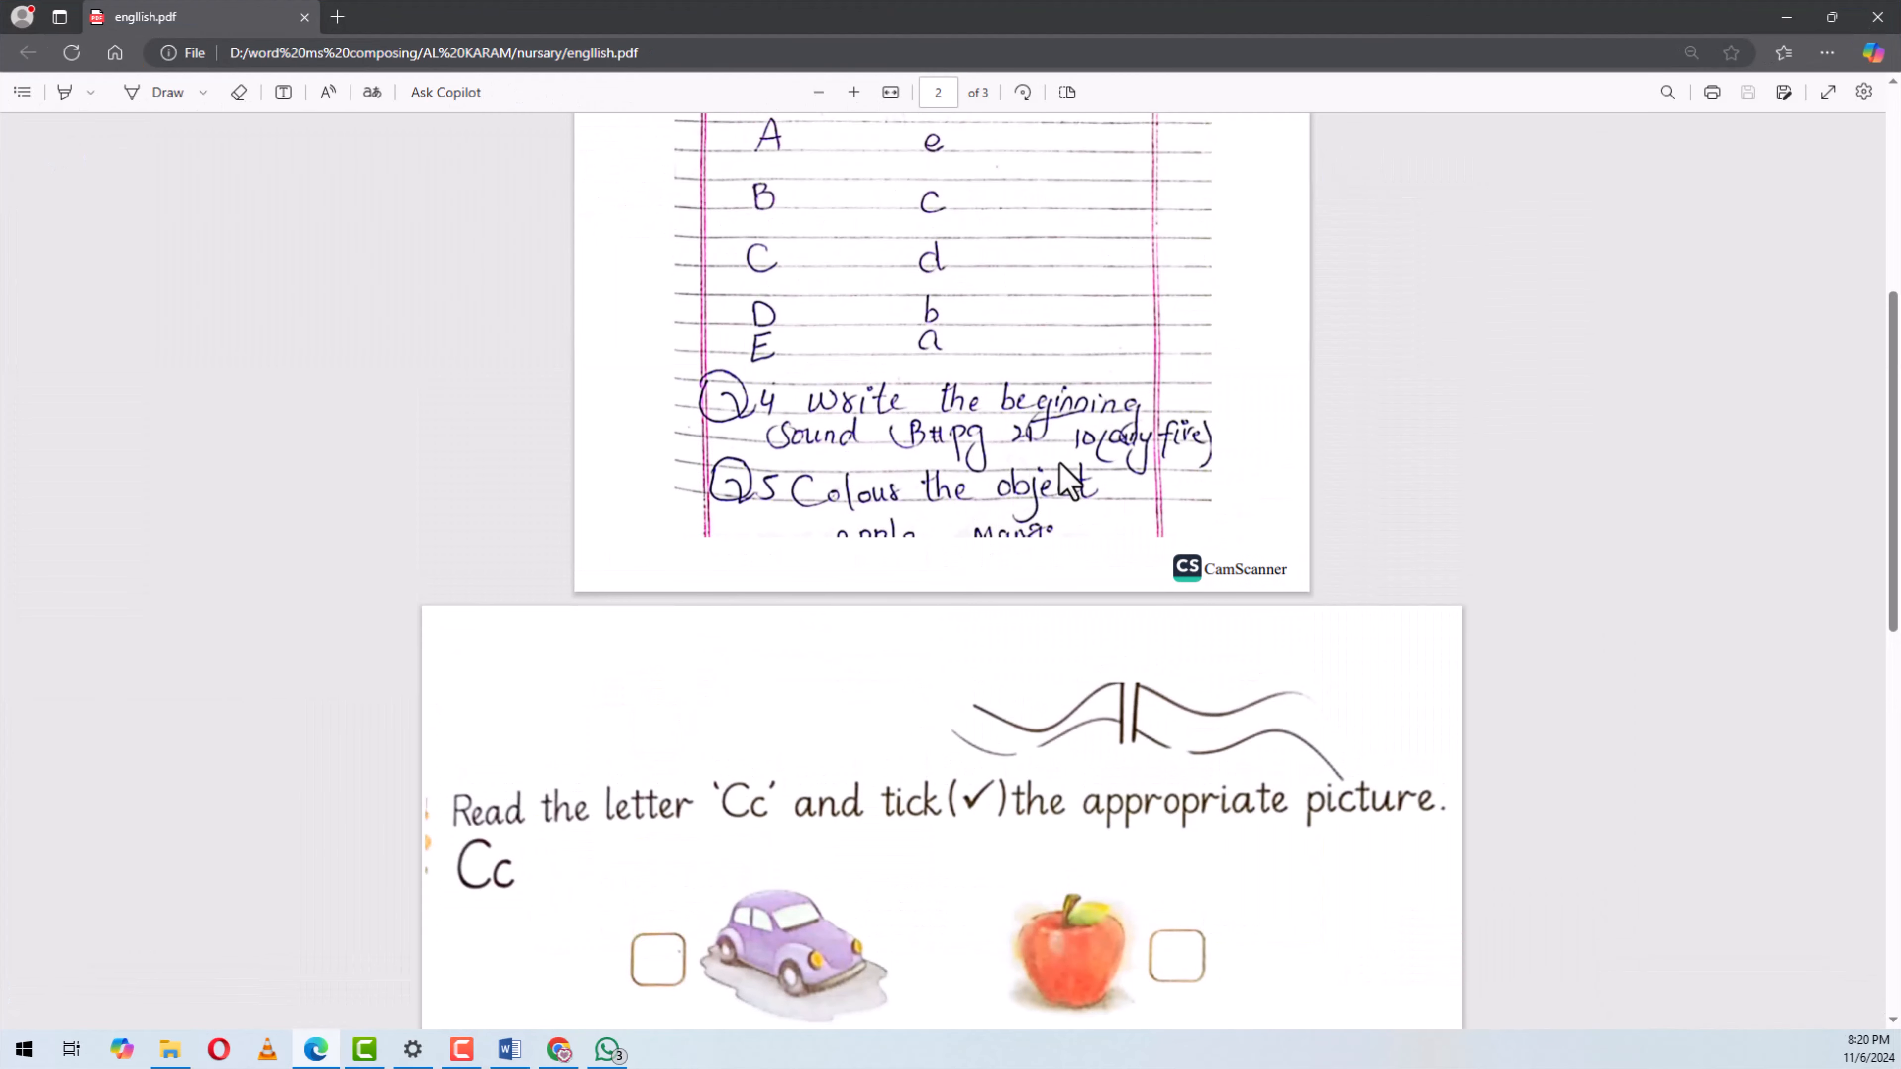
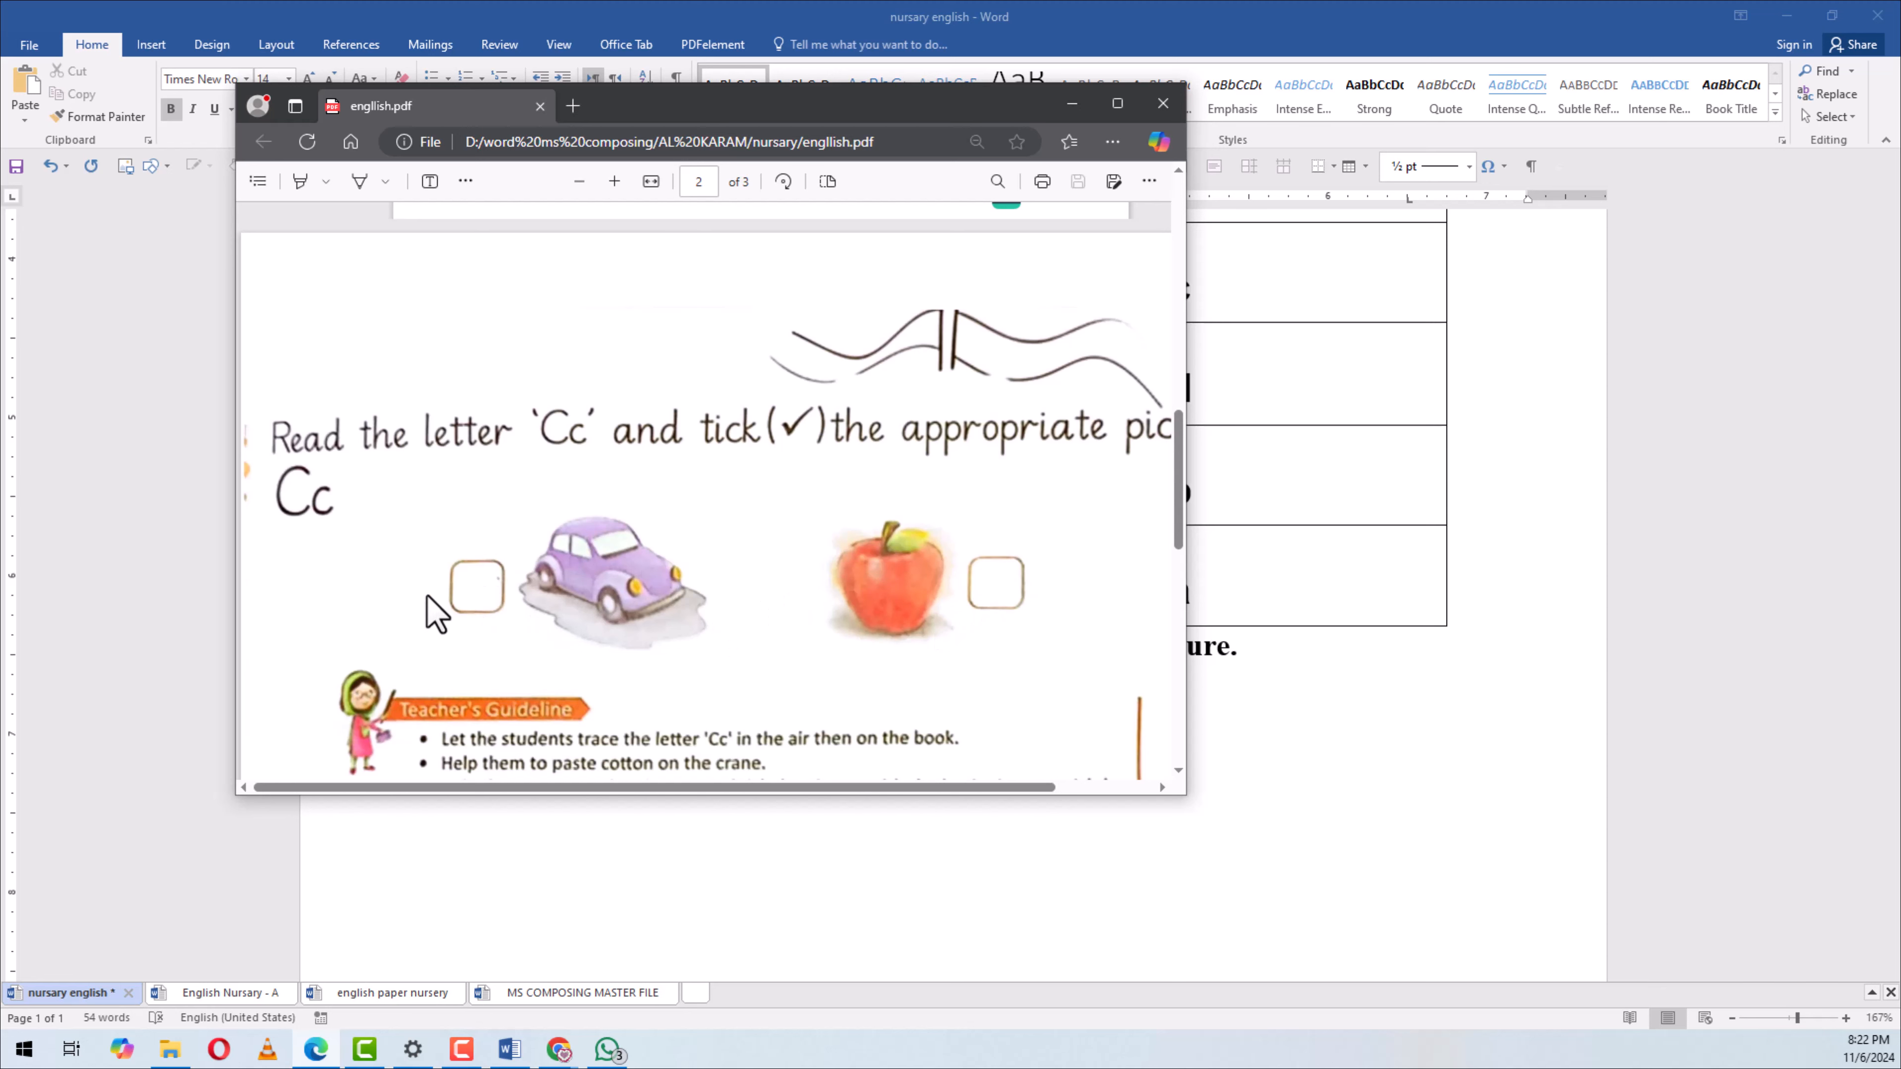
Move the PDF window off the paper and copy the tick symbol from the Question No. 7 heading in MS COMPOSING MASTER FILE
left_click_drag(818, 124, 1900, 67)
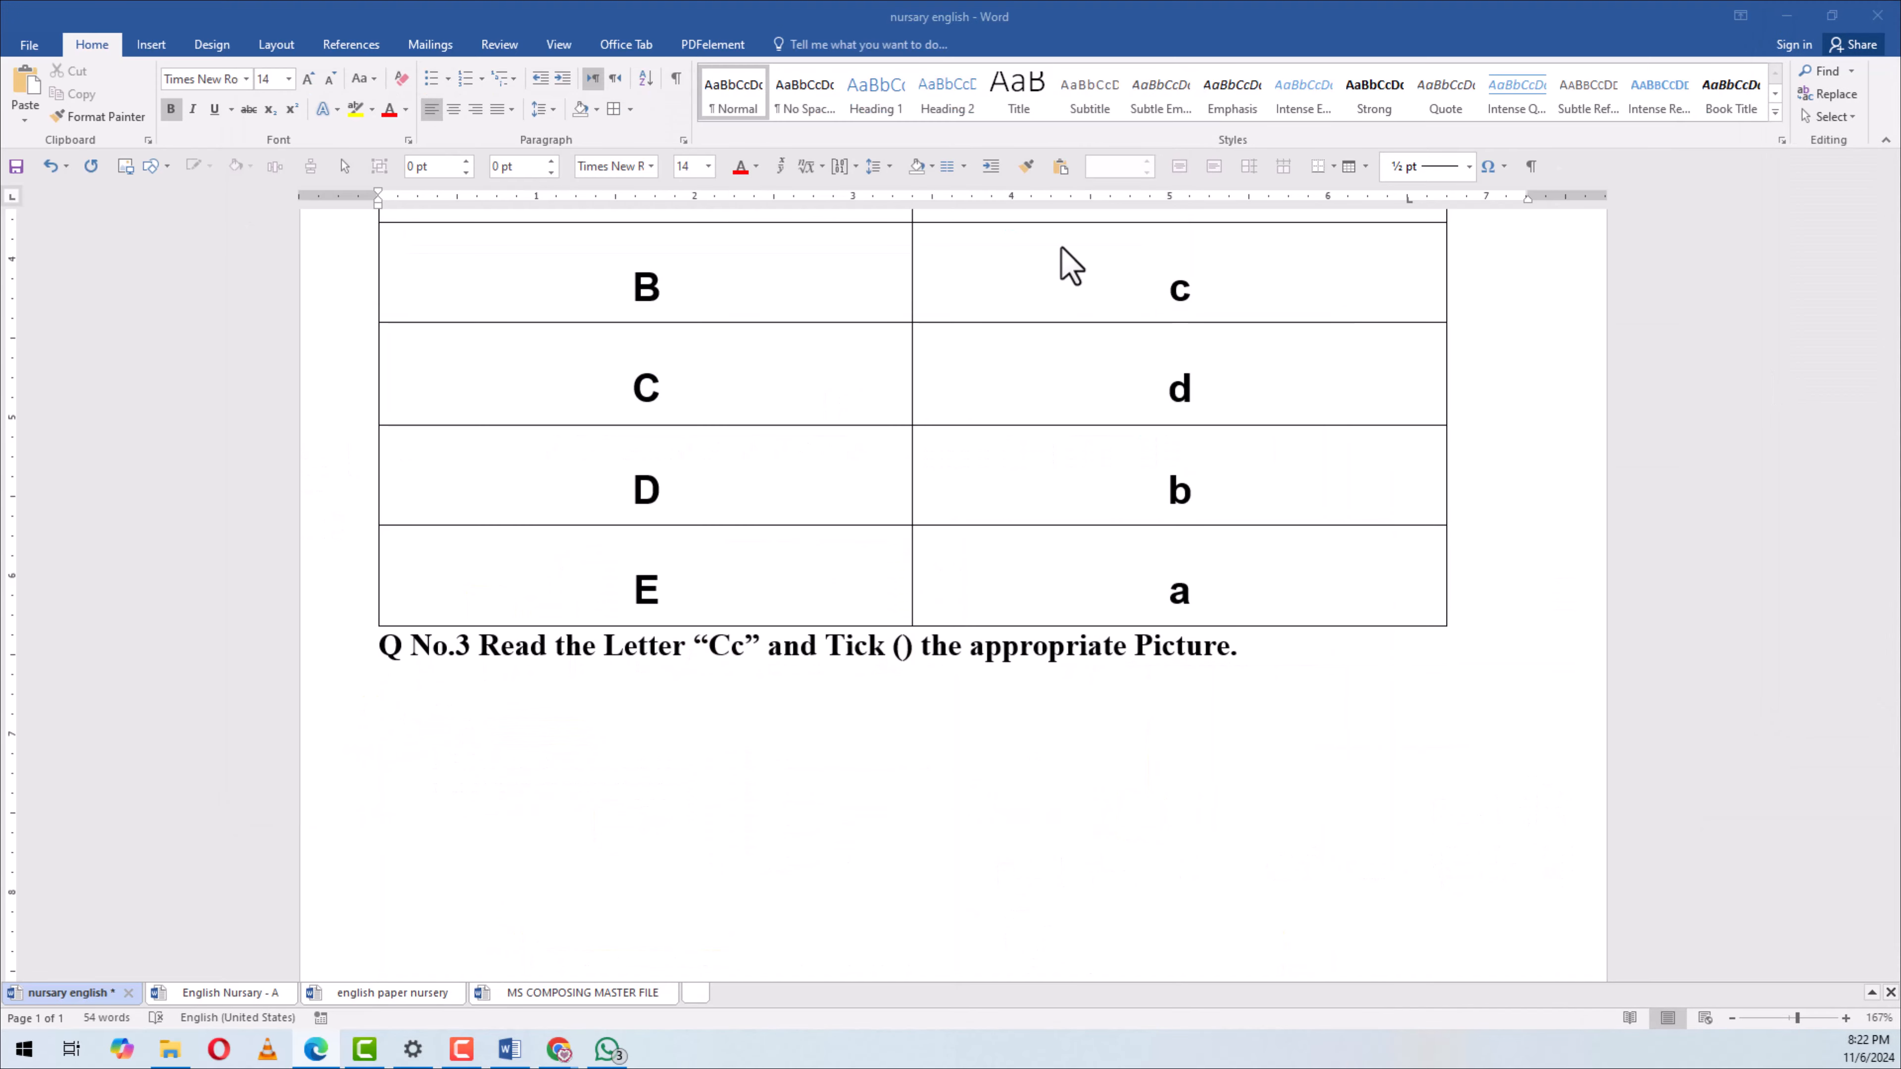
left_click(154, 682)
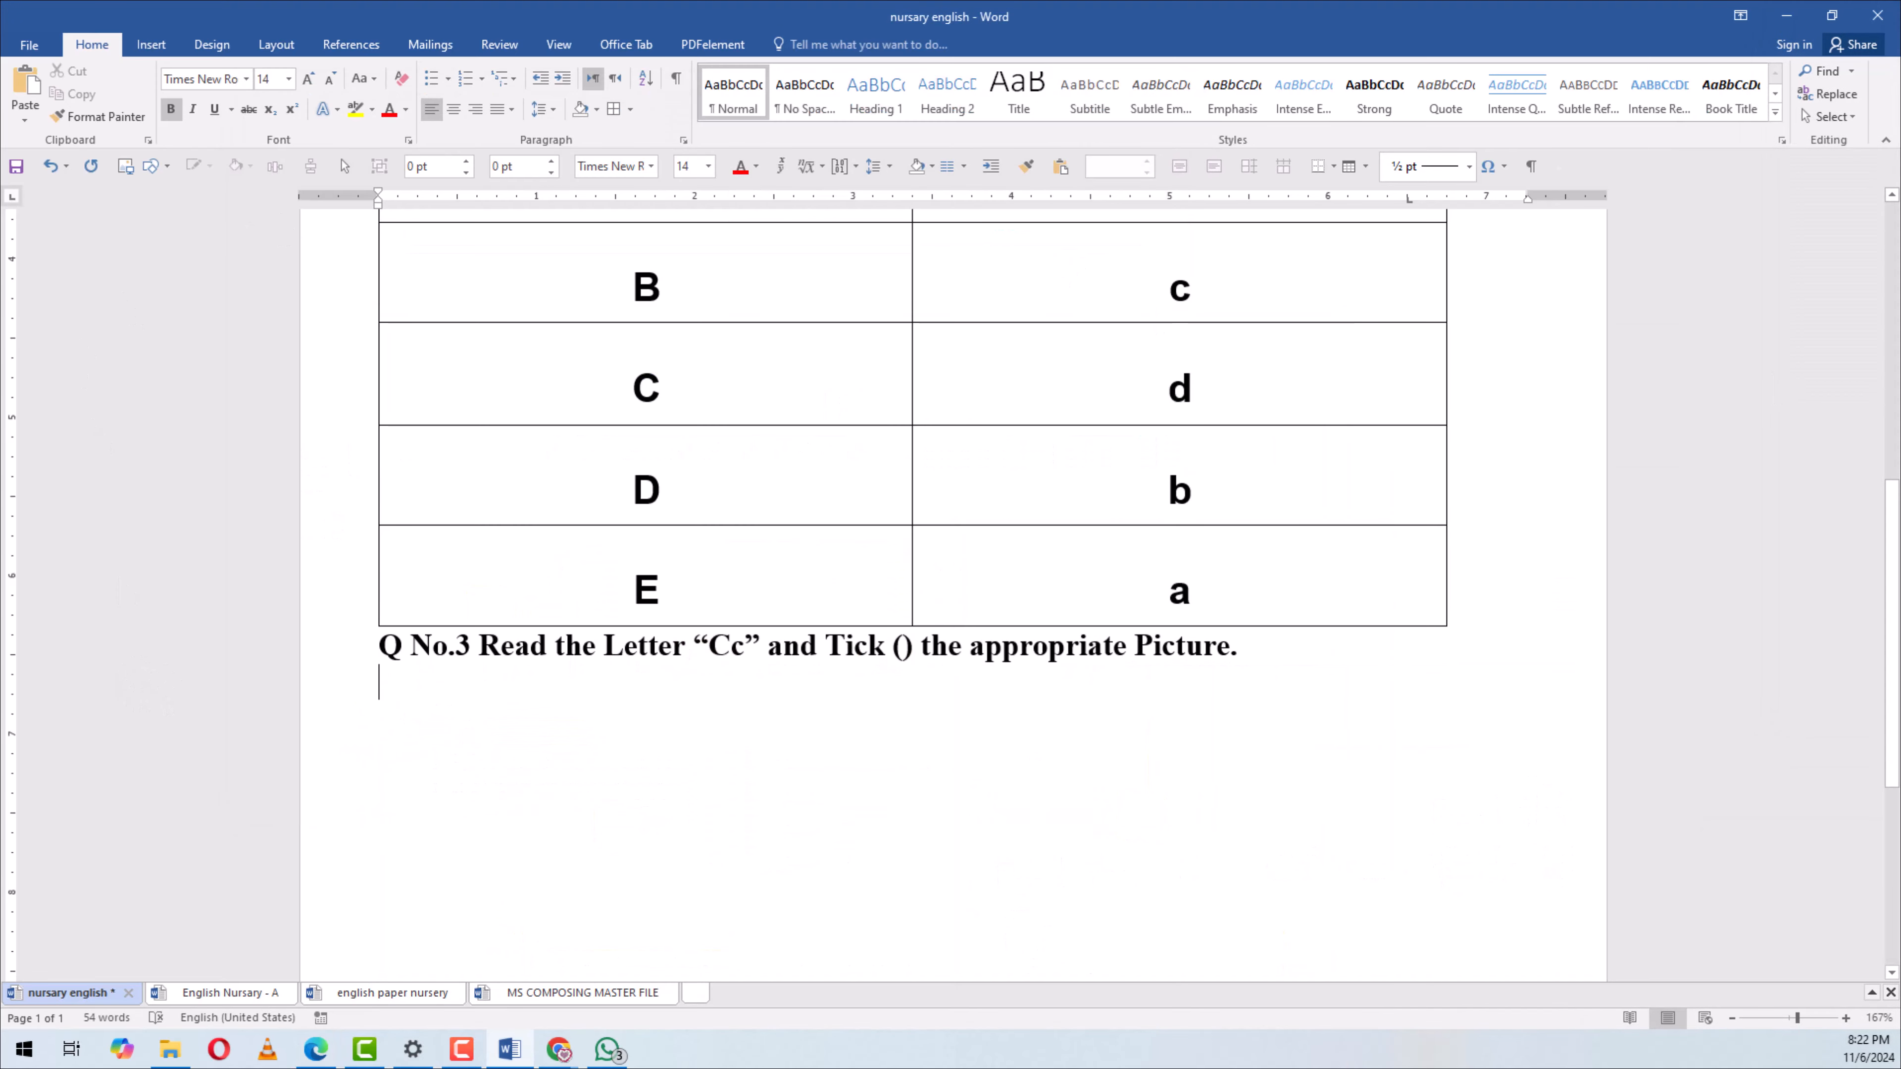
left_click(582, 994)
scroll(333, 426, "down", 10)
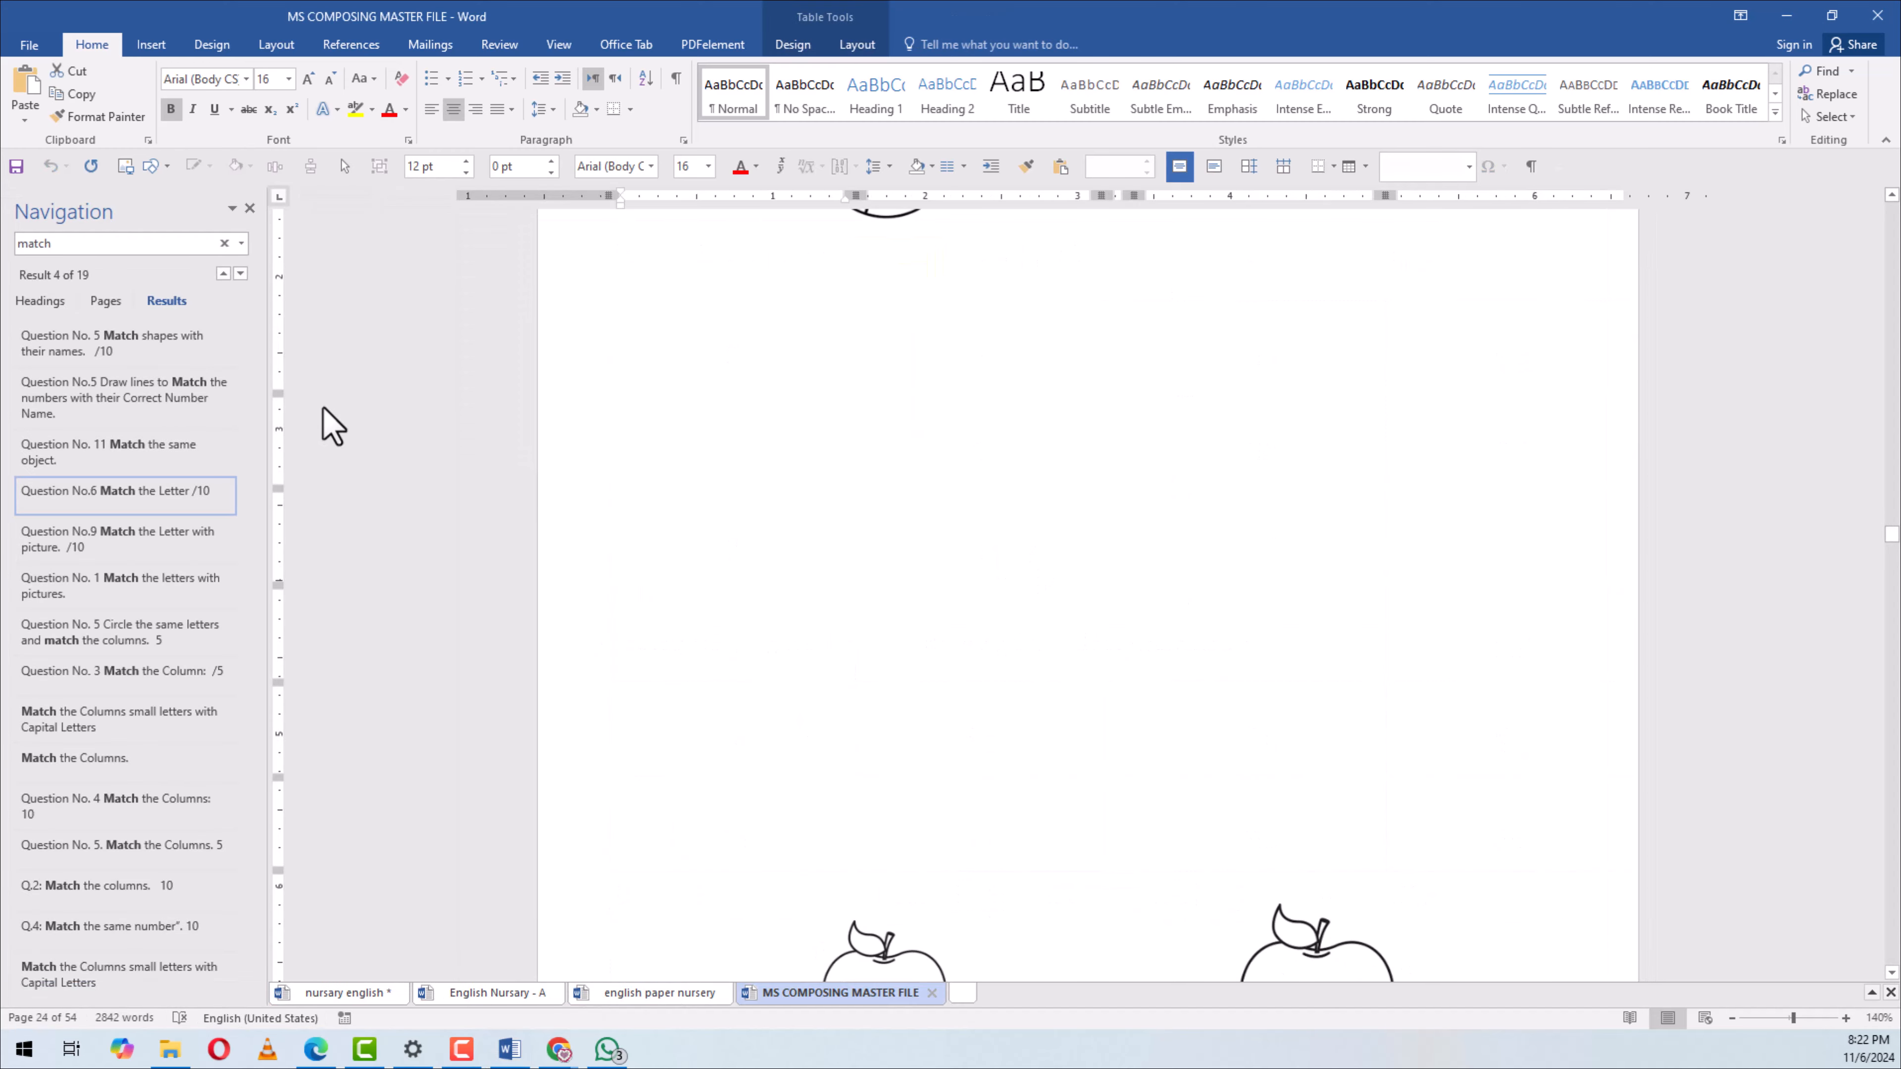
left_click(223, 244)
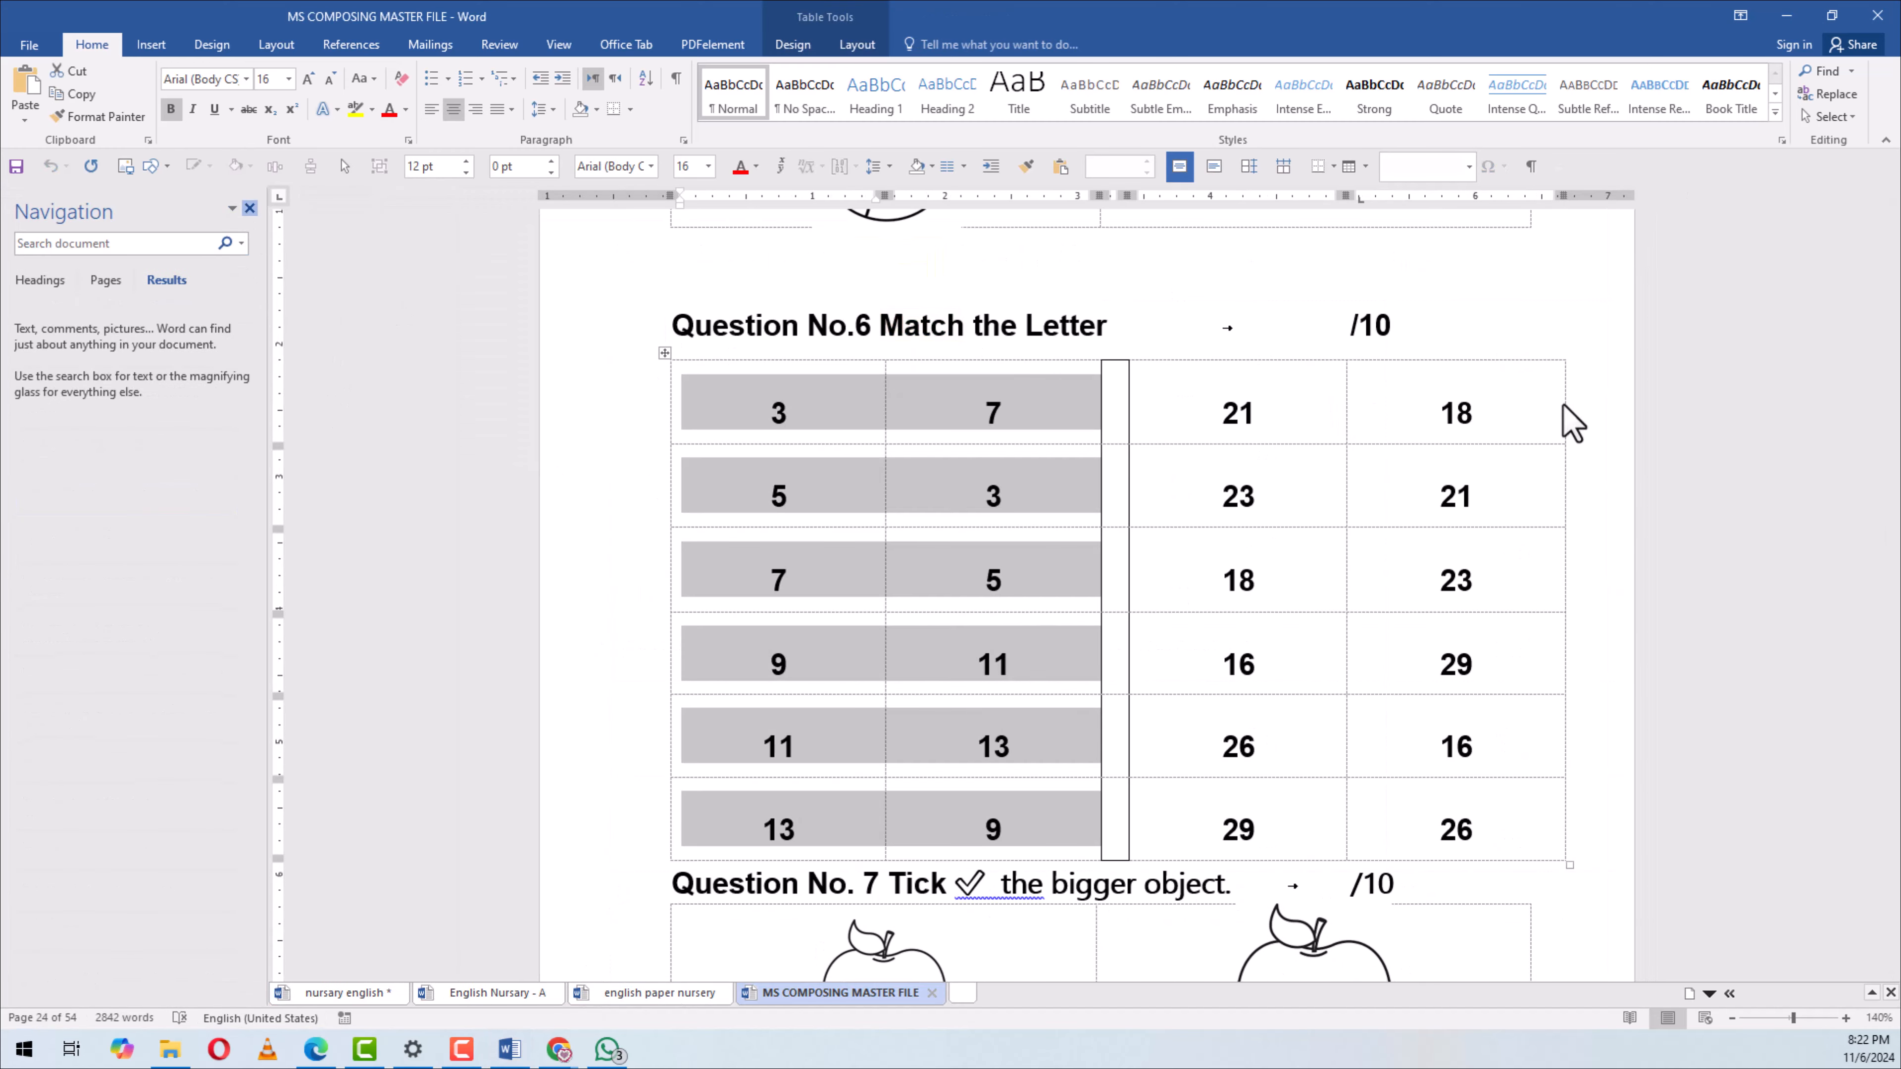
scroll(1272, 528, "down", 1, "ctrl")
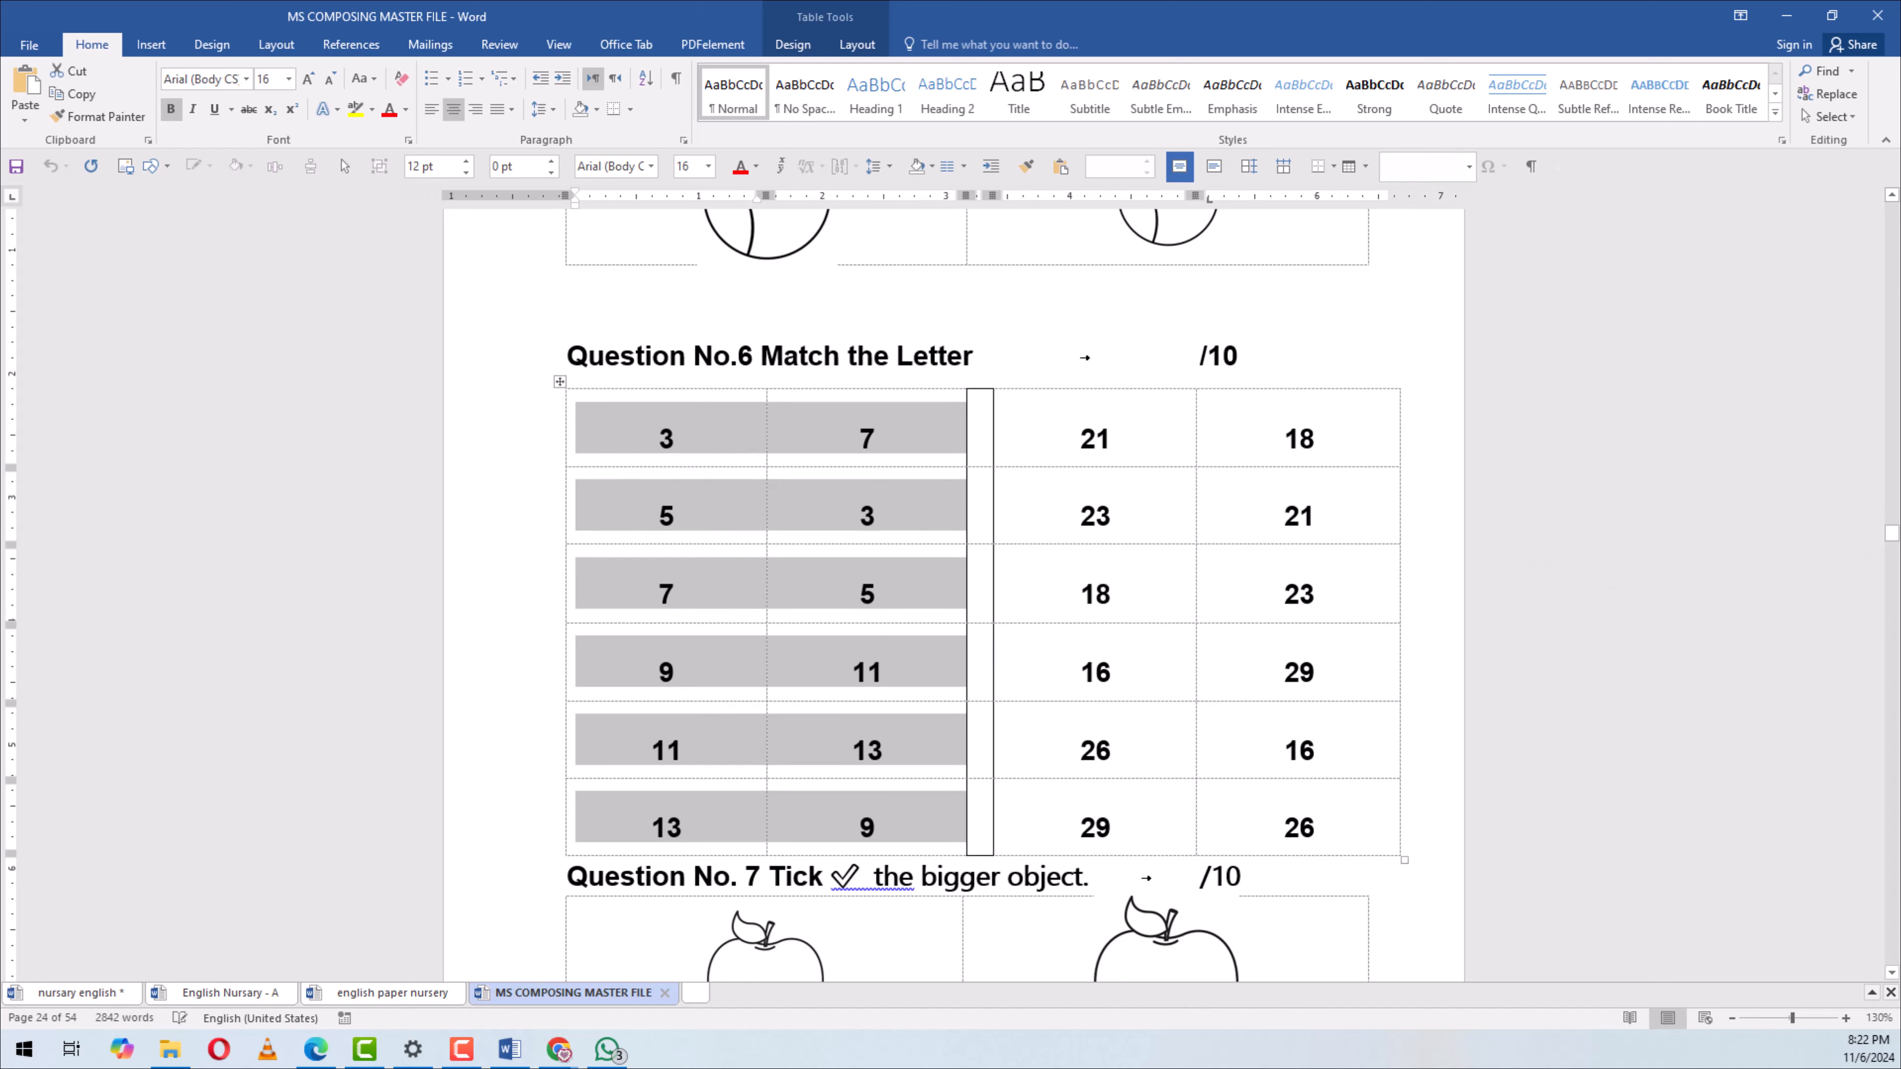
left_click_drag(1892, 533, 1894, 558)
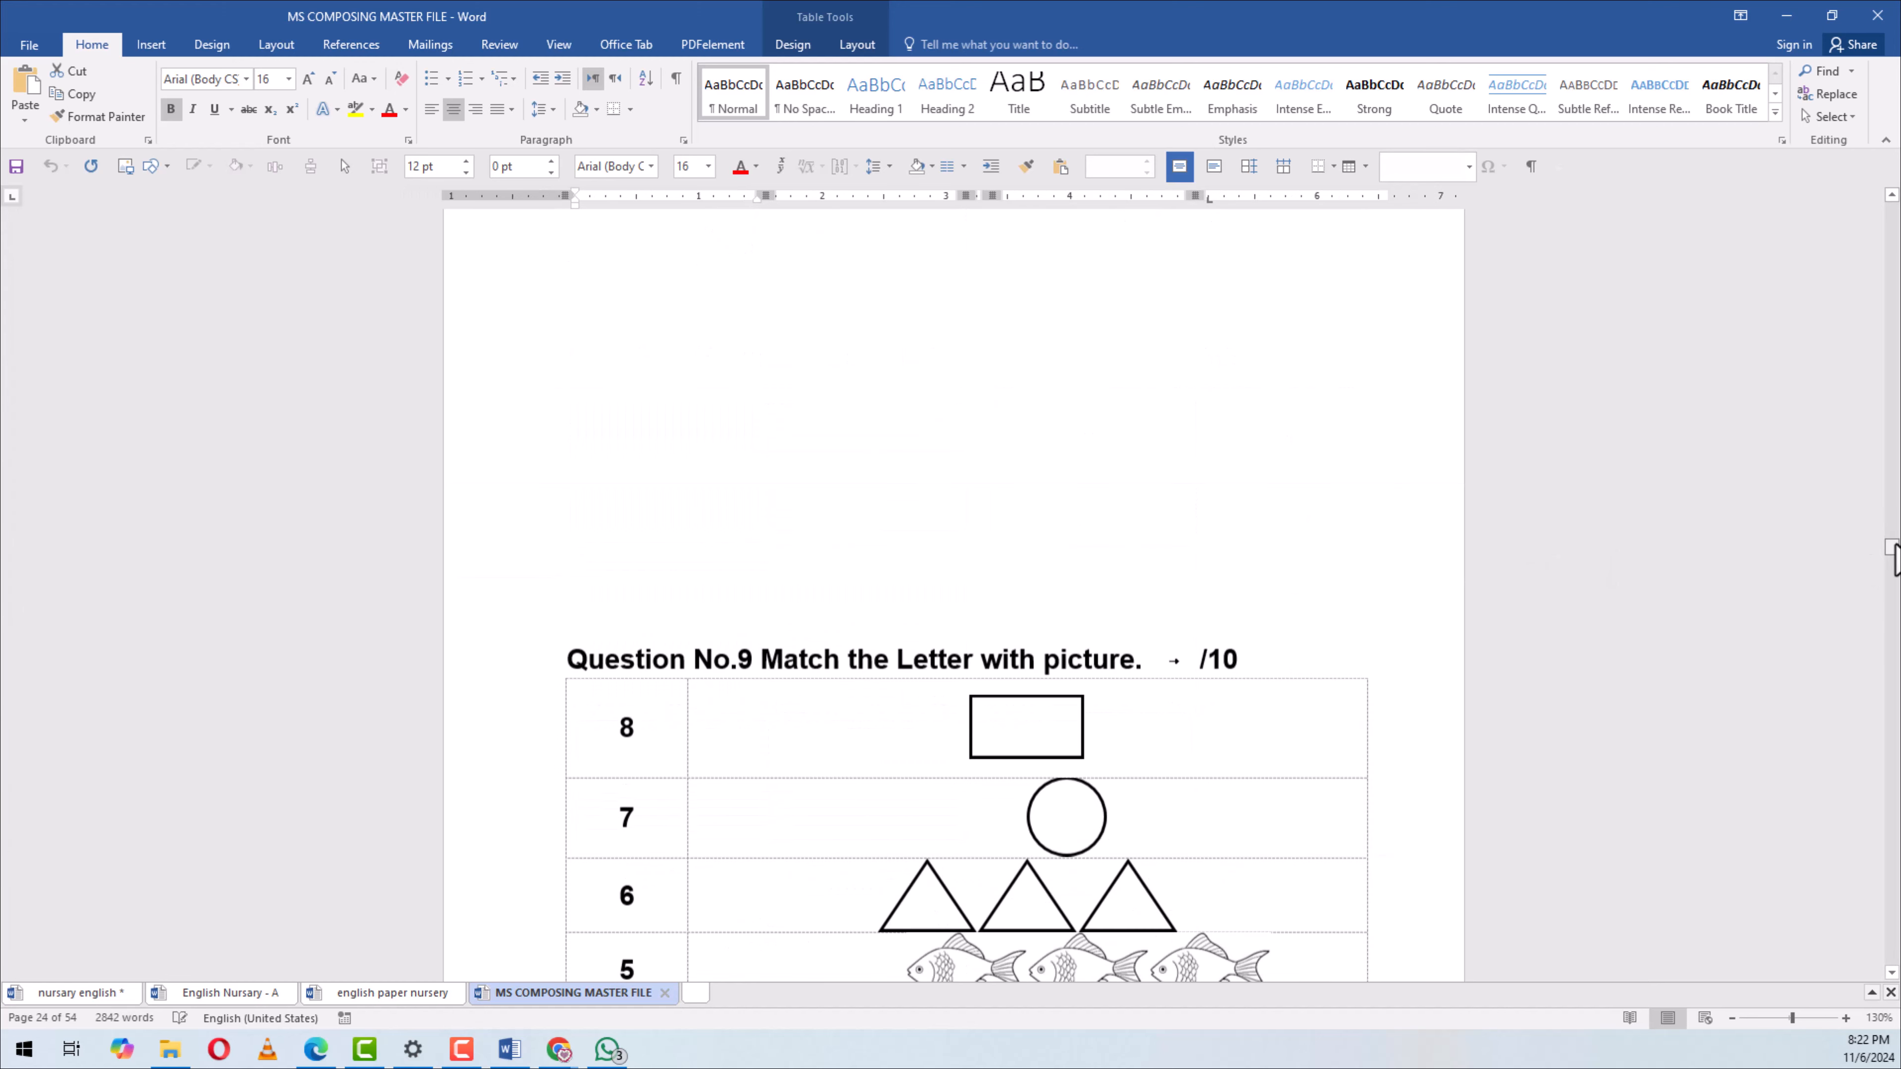
scroll(1095, 629, "up", 15)
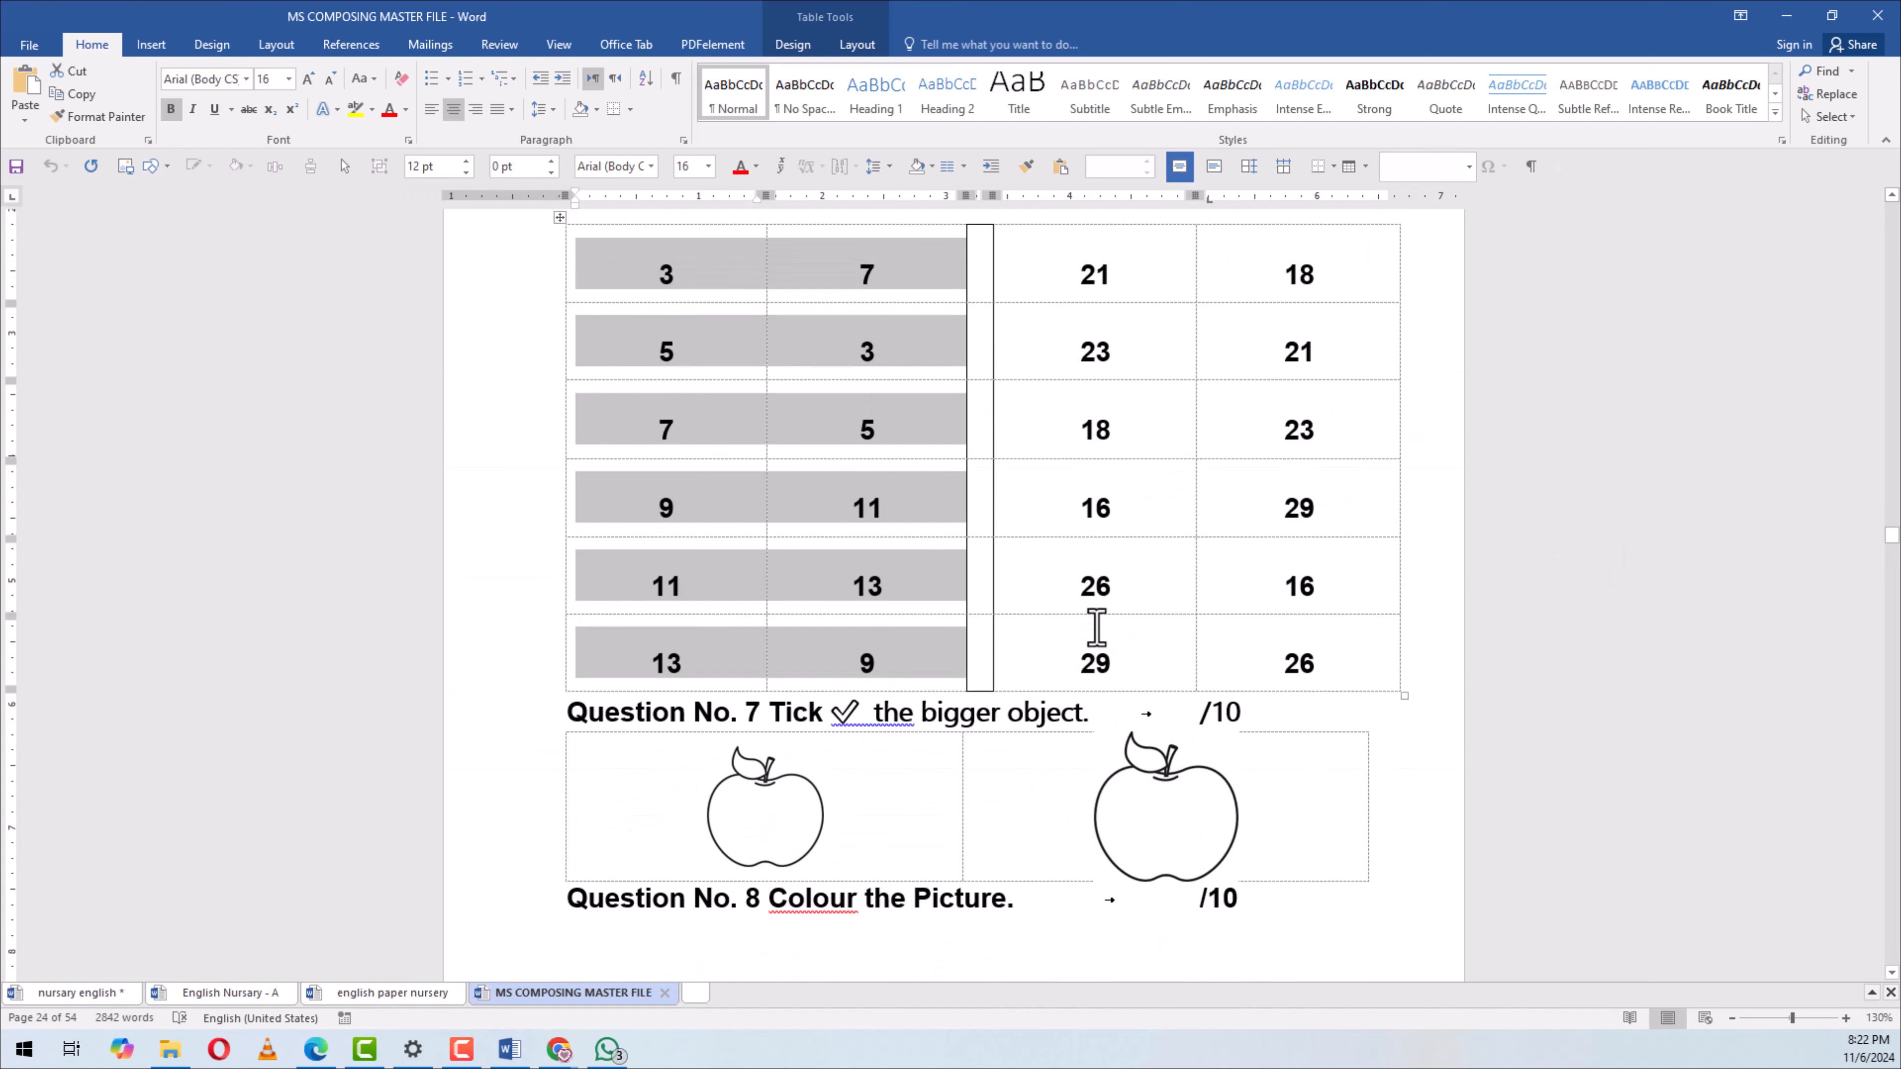
scroll(1063, 633, "down", 3)
left_click(893, 559)
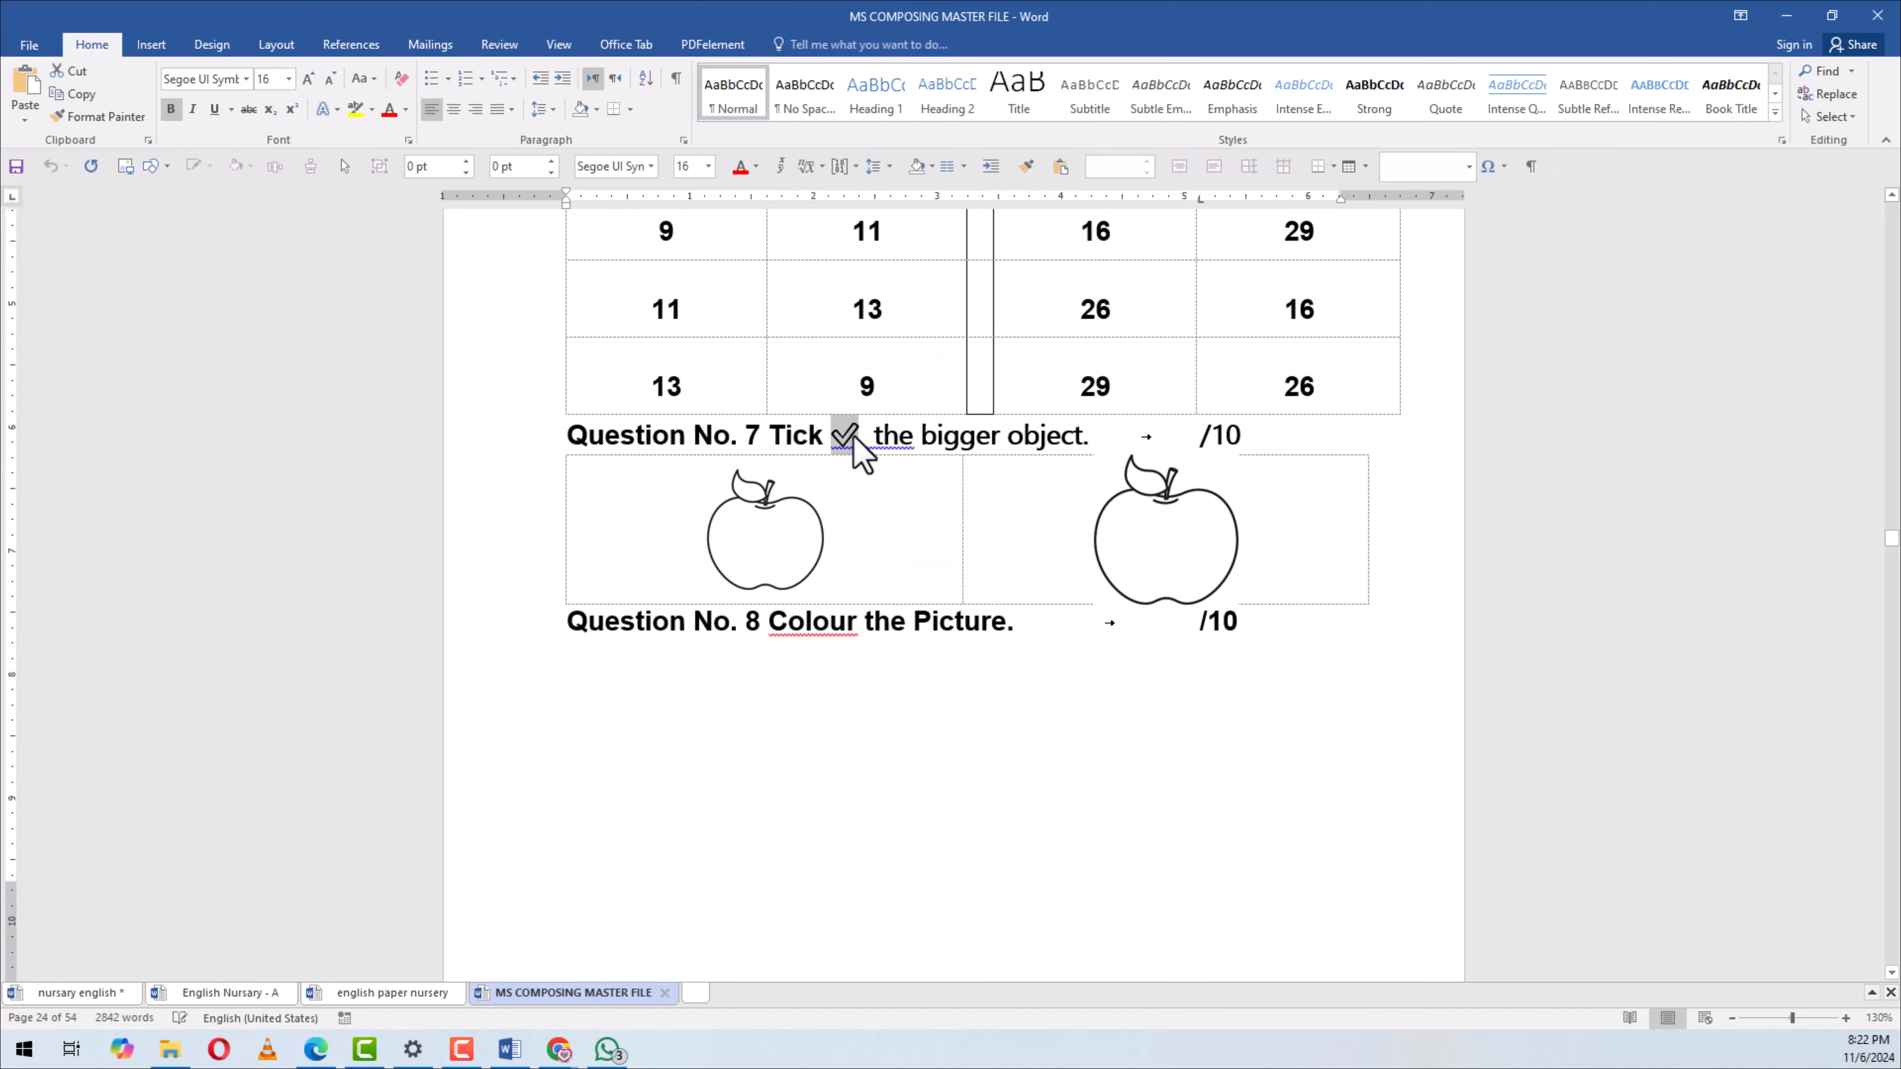
right_click(875, 448)
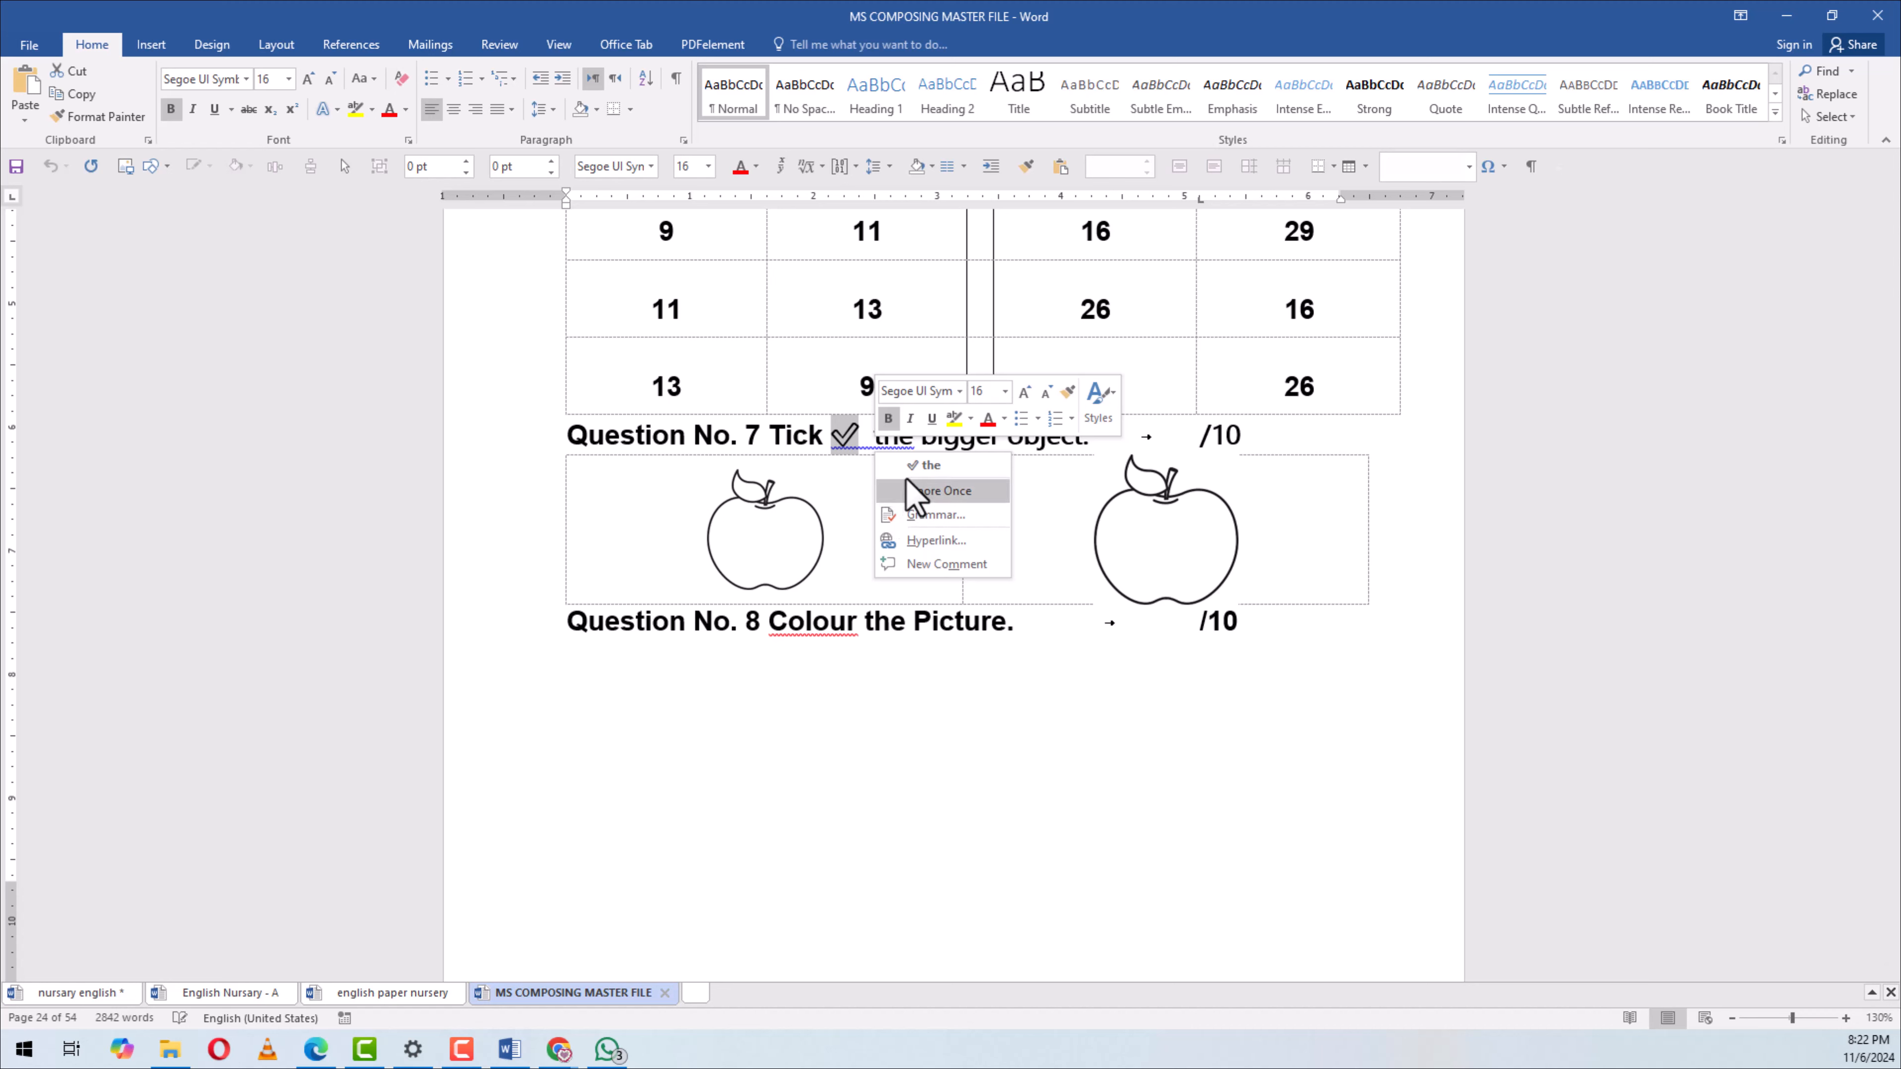
left_click(76, 98)
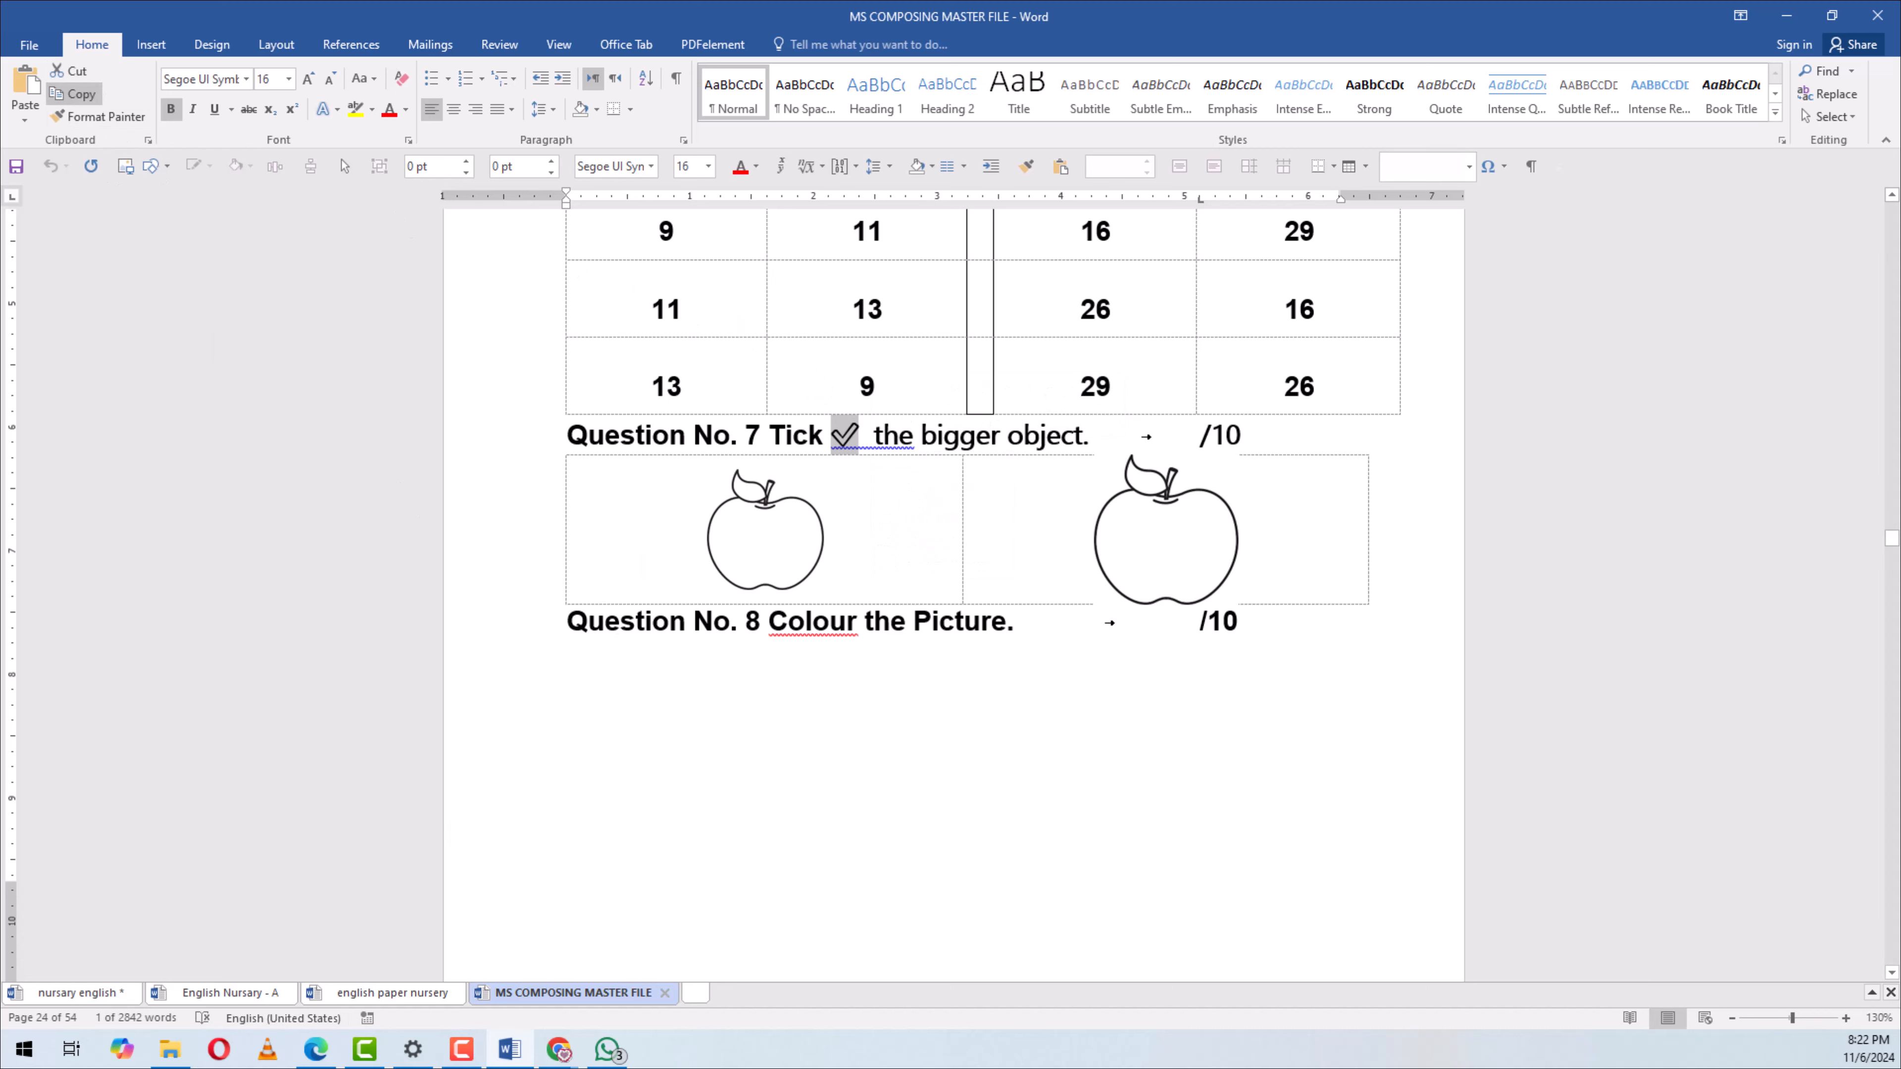
Paste the tick symbol between the brackets of the Q No.3 heading in the nursary english paper and go to the line below
left_click(90, 993)
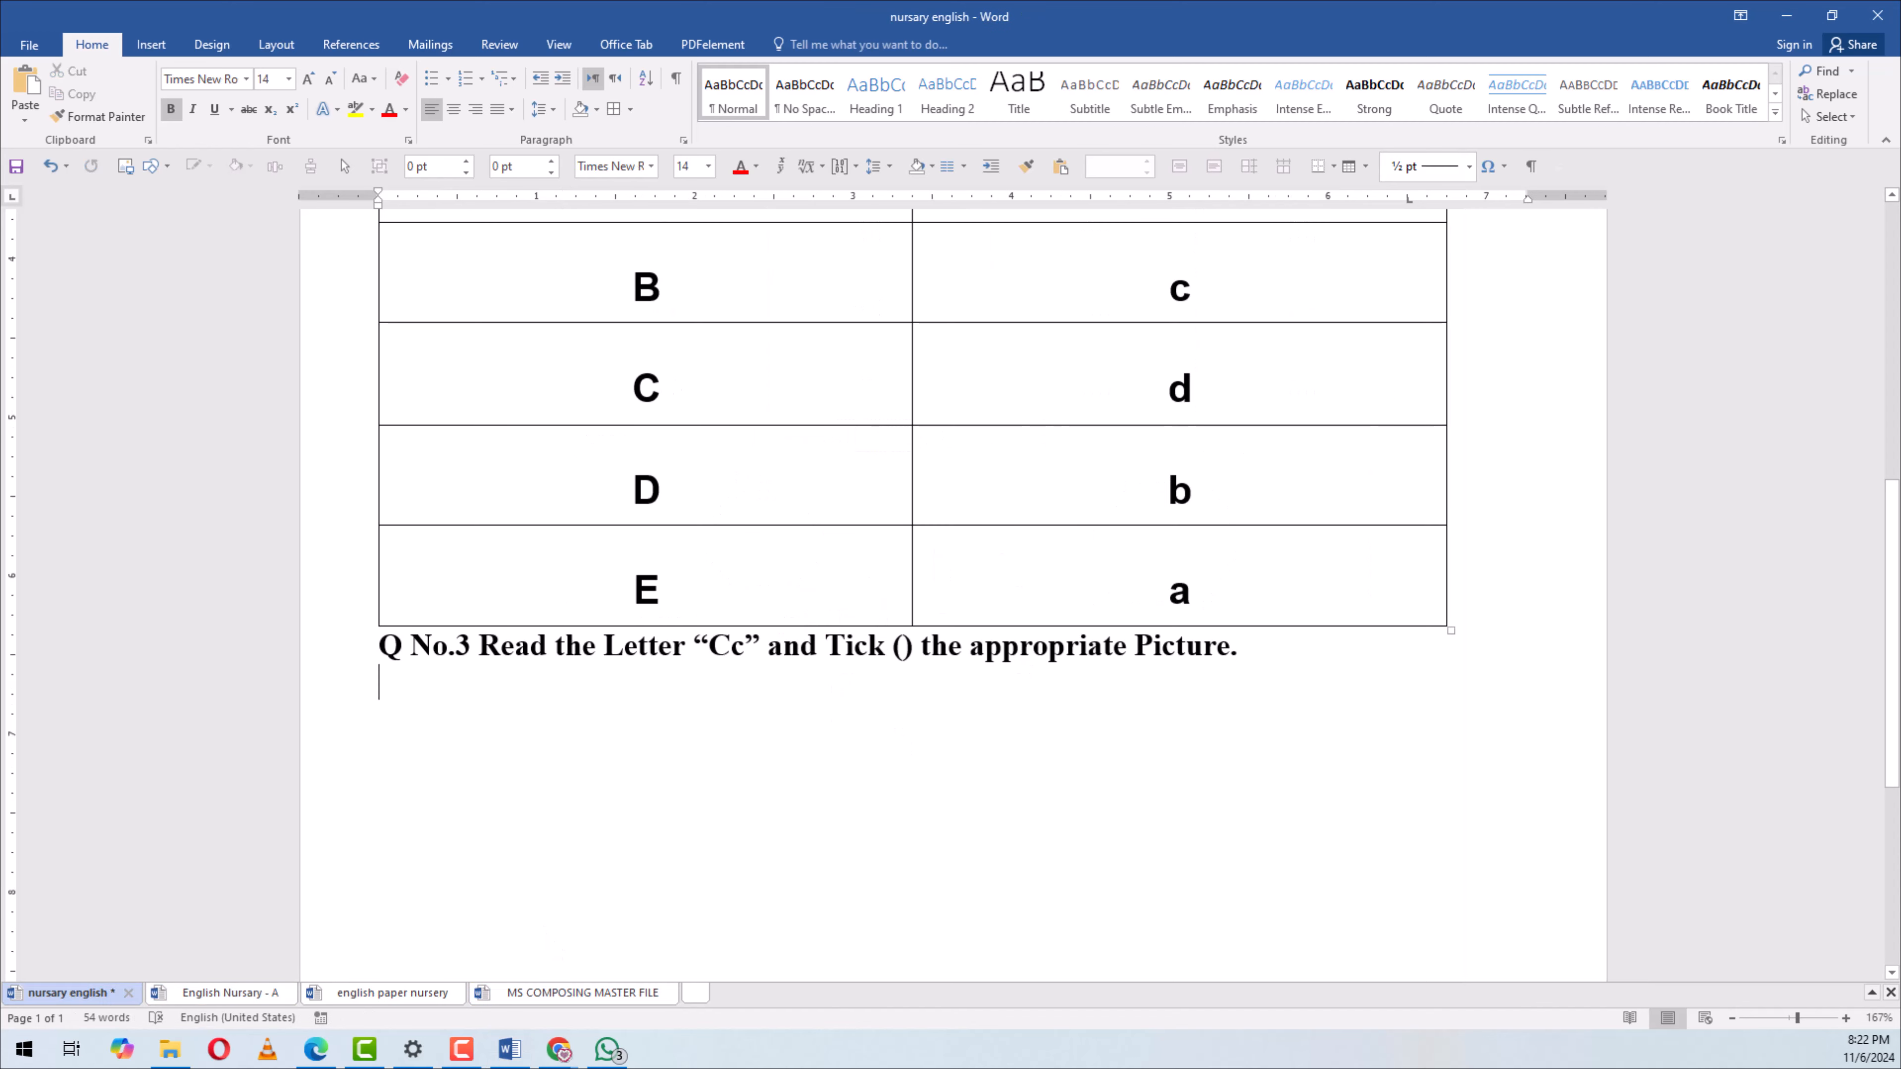
key("ctrl+v")
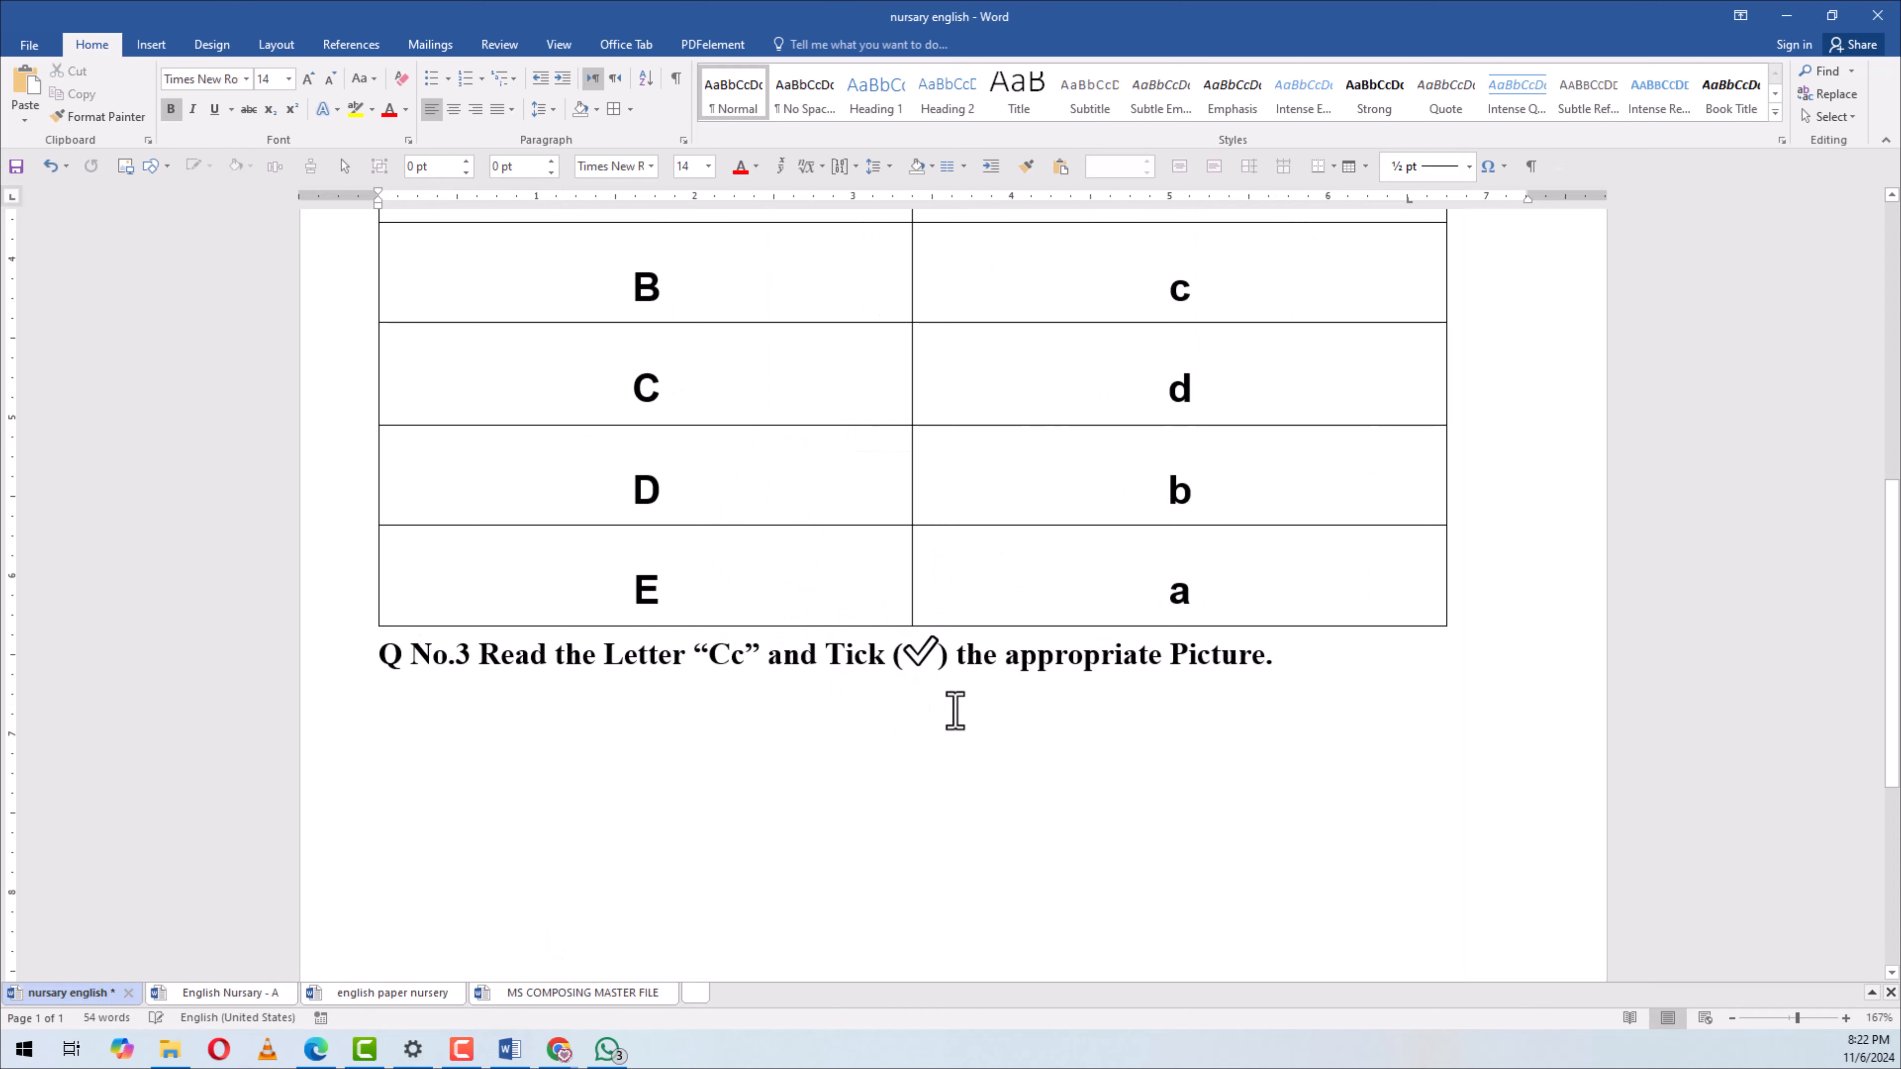
key("Return")
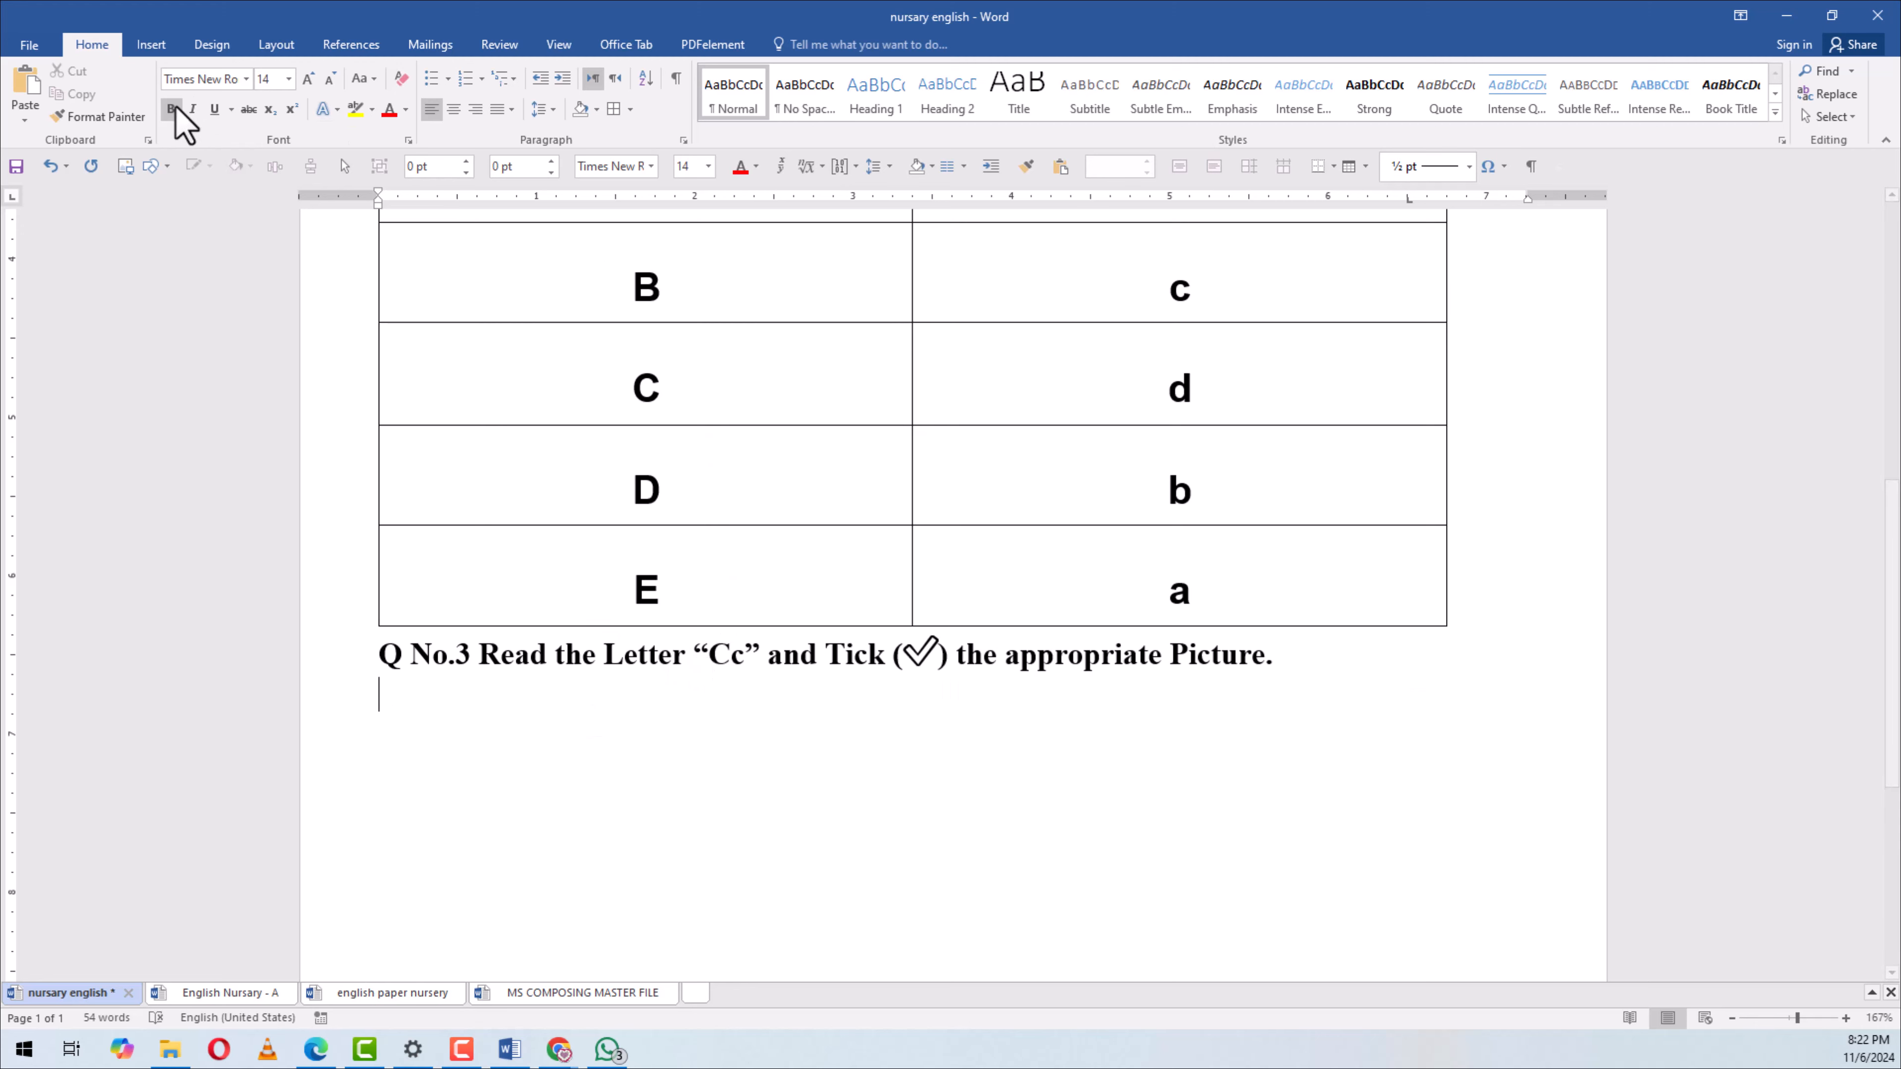
Switch to File Explorer and look through the Matterial folder for a suitable car picture
left_click(171, 1051)
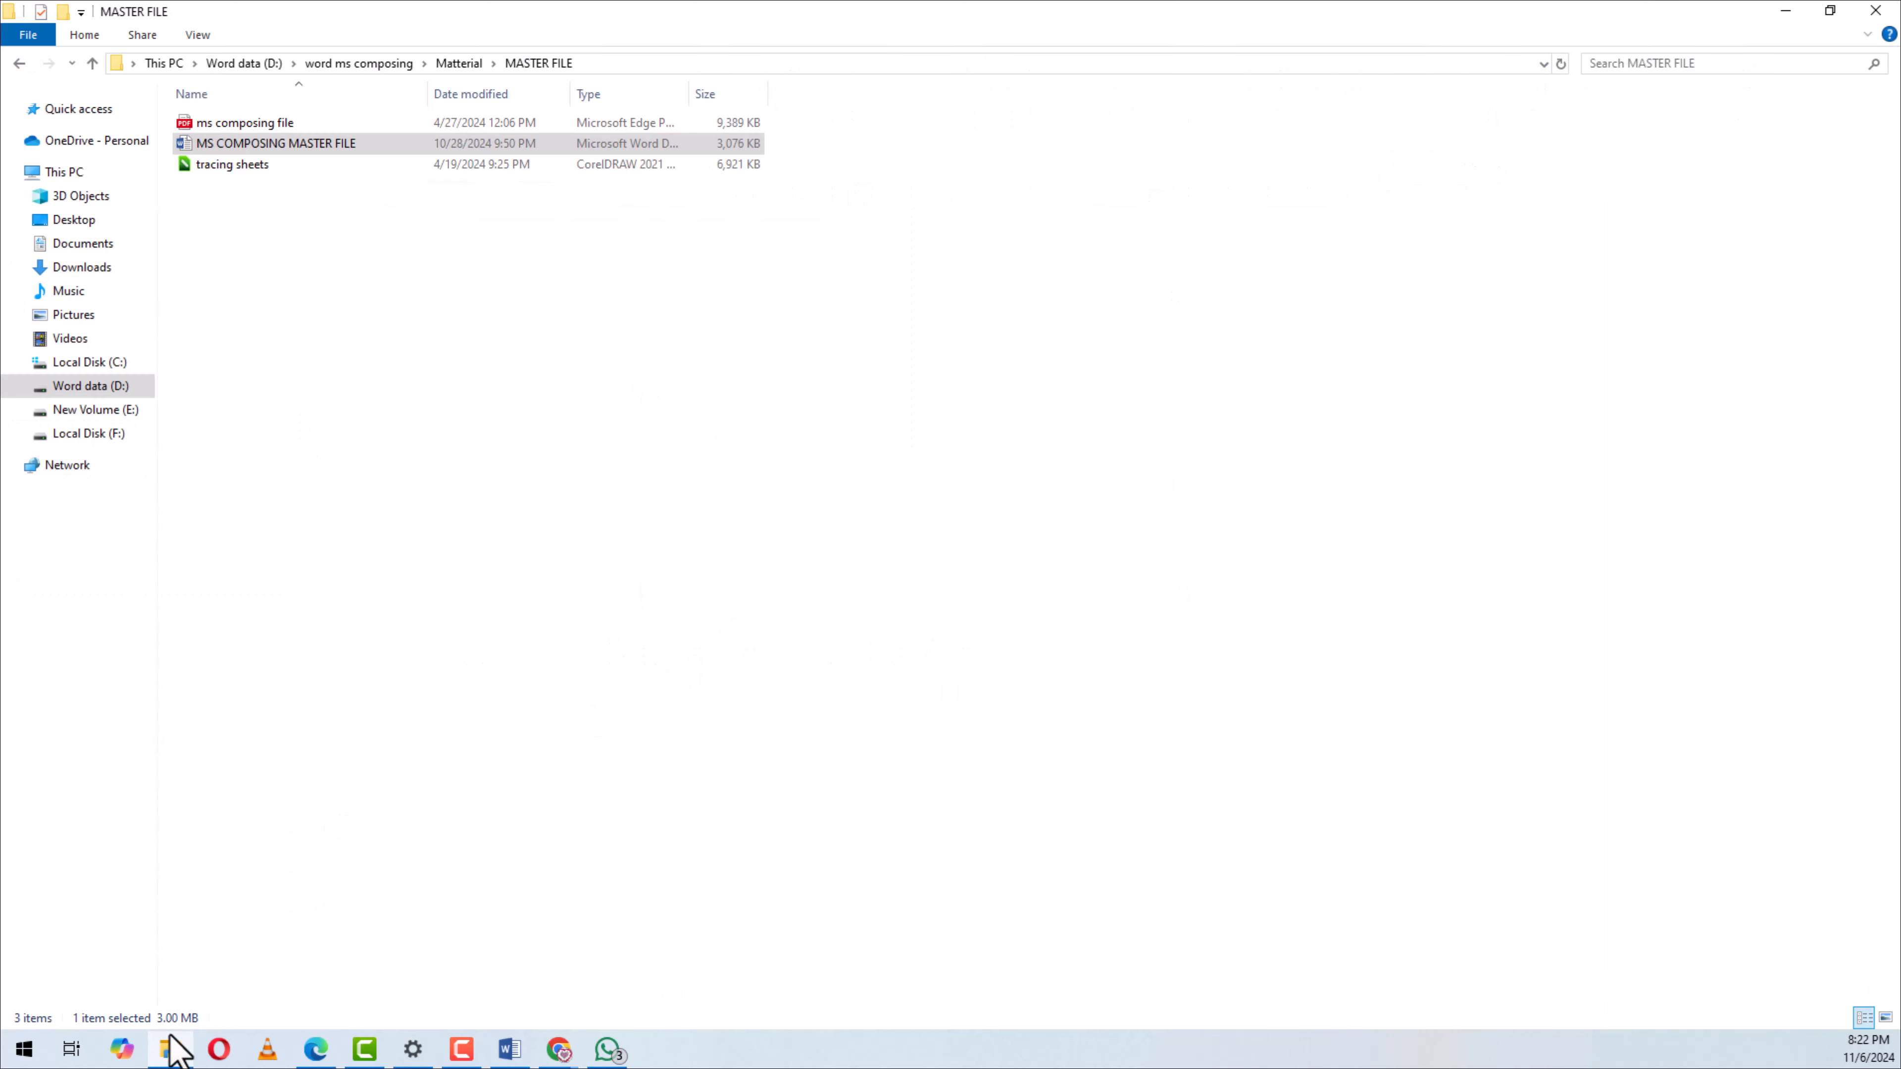
left_click(454, 68)
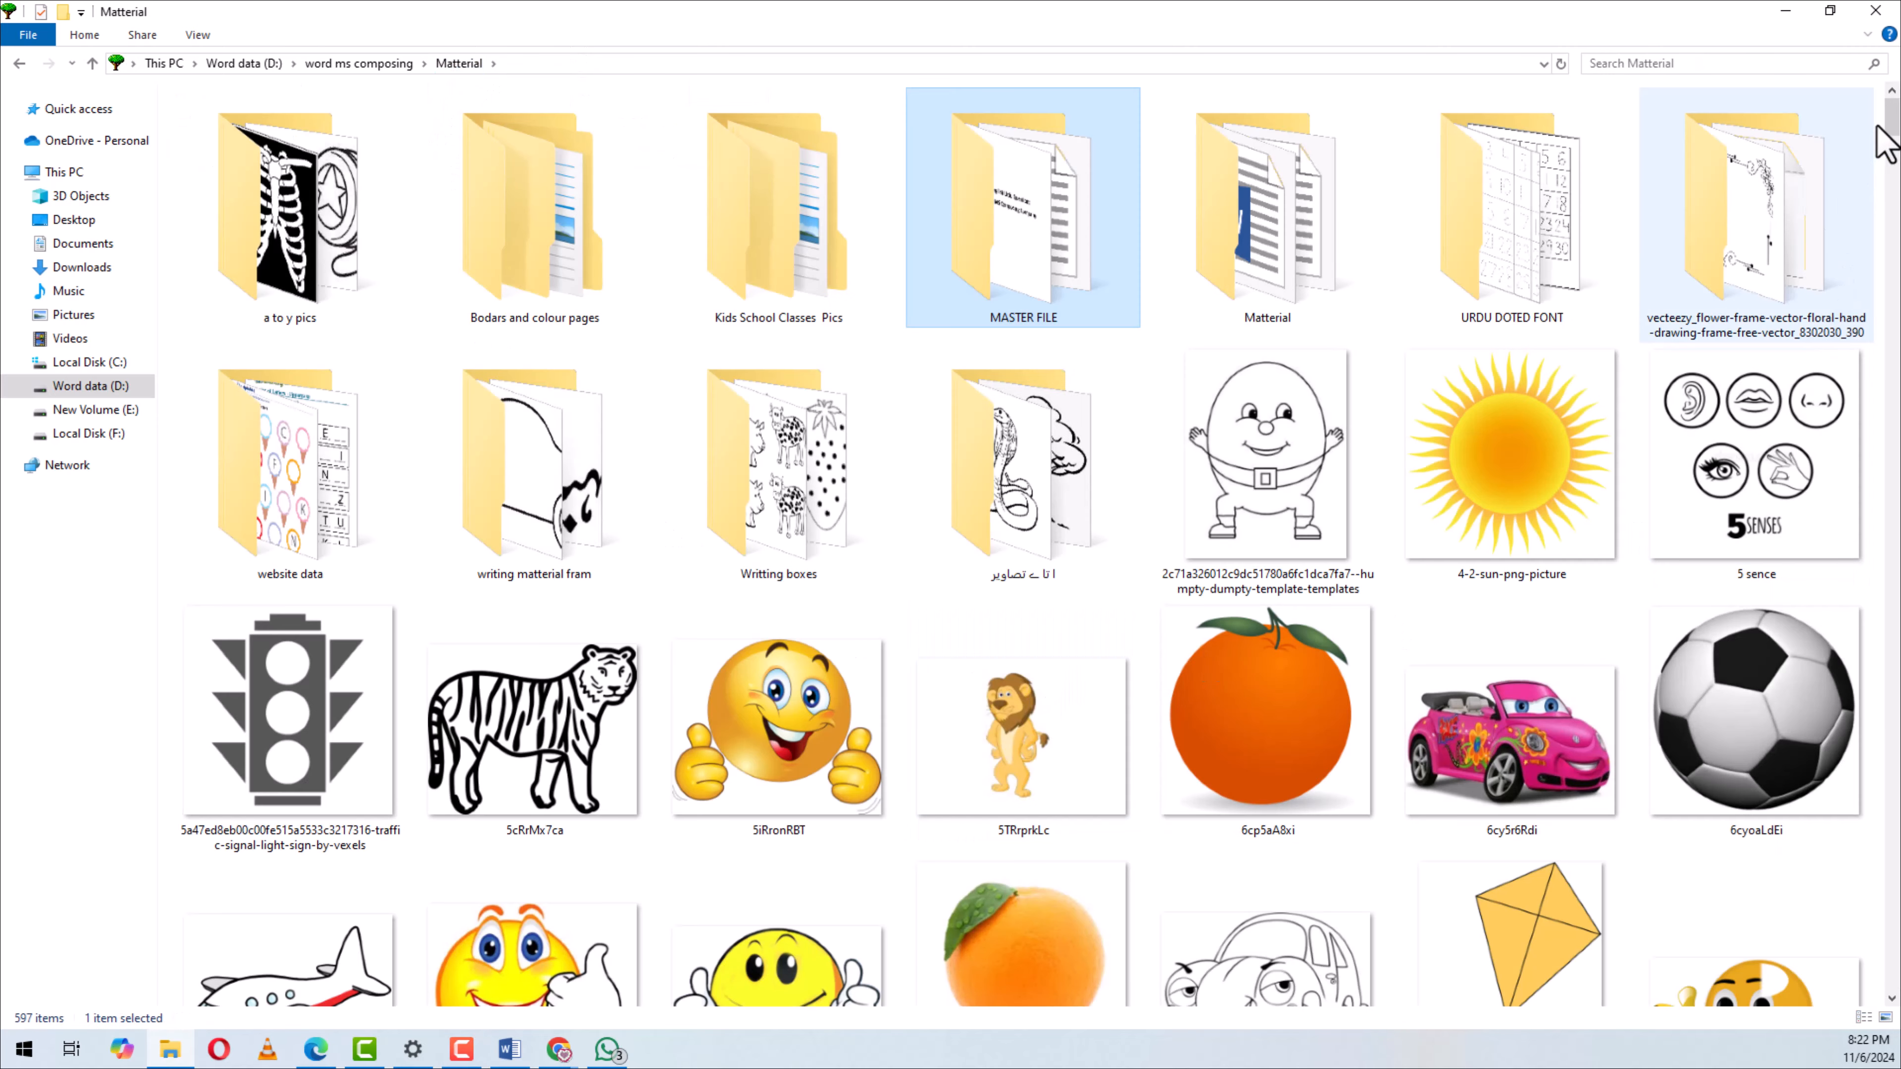
mouse_move(1886, 142)
left_mouse_down()
mouse_move(1888, 220)
mouse_move(1866, 161)
left_mouse_up()
scroll(1459, 639, "down", 1)
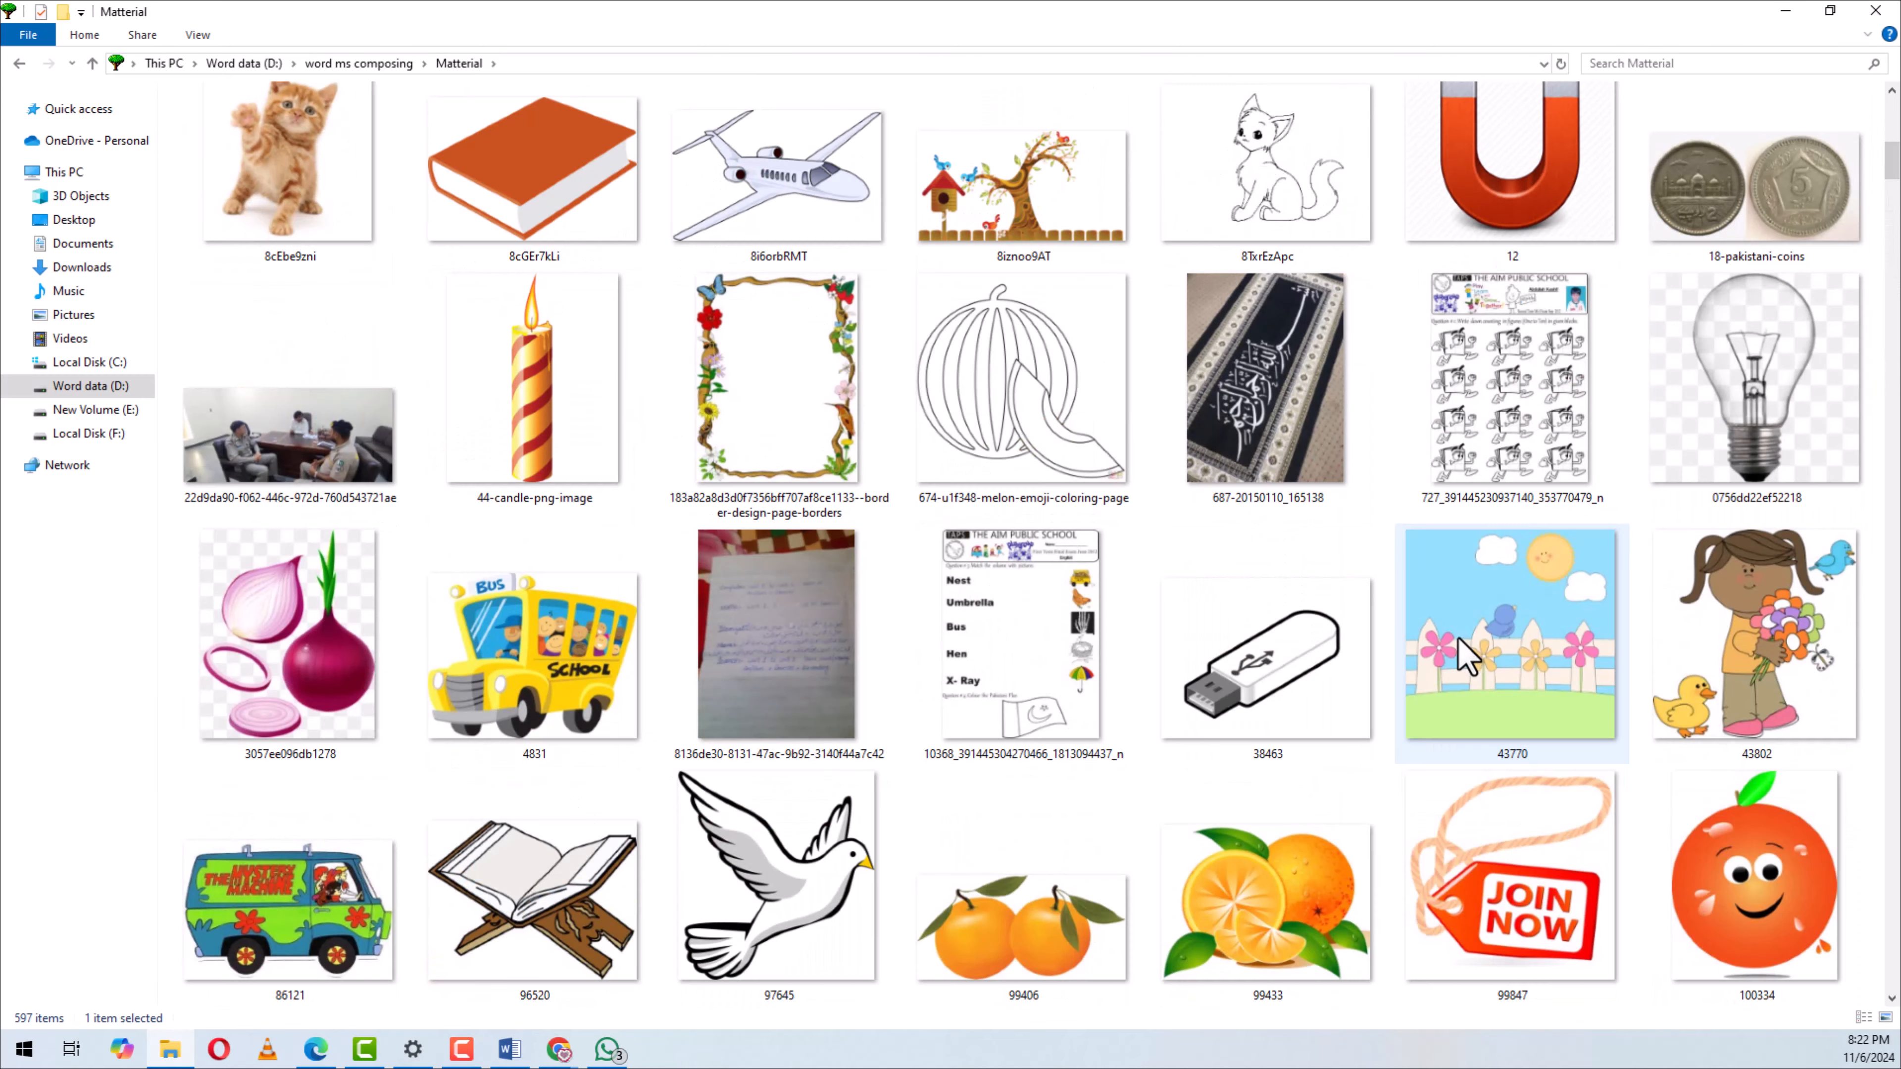
scroll(1445, 712, "down", 2)
scroll(1379, 786, "down", 4)
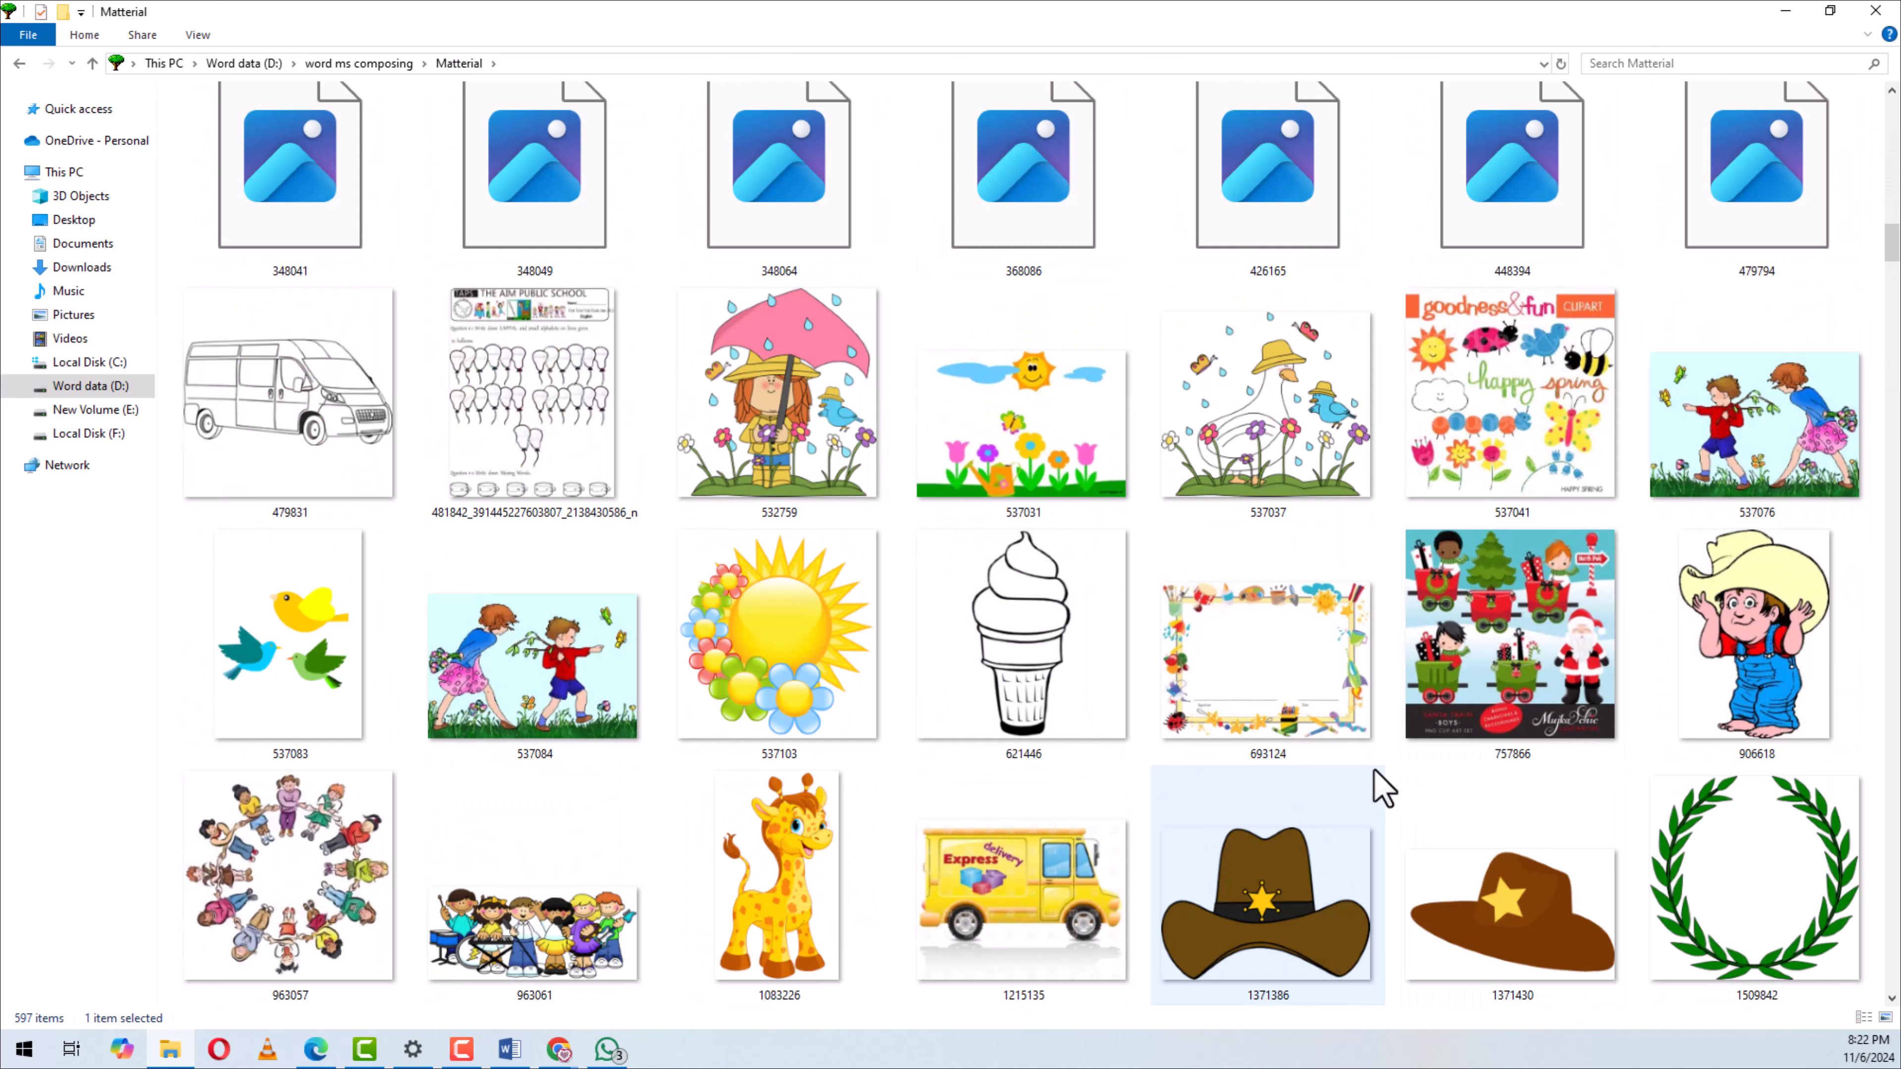
scroll(1383, 786, "up", 10)
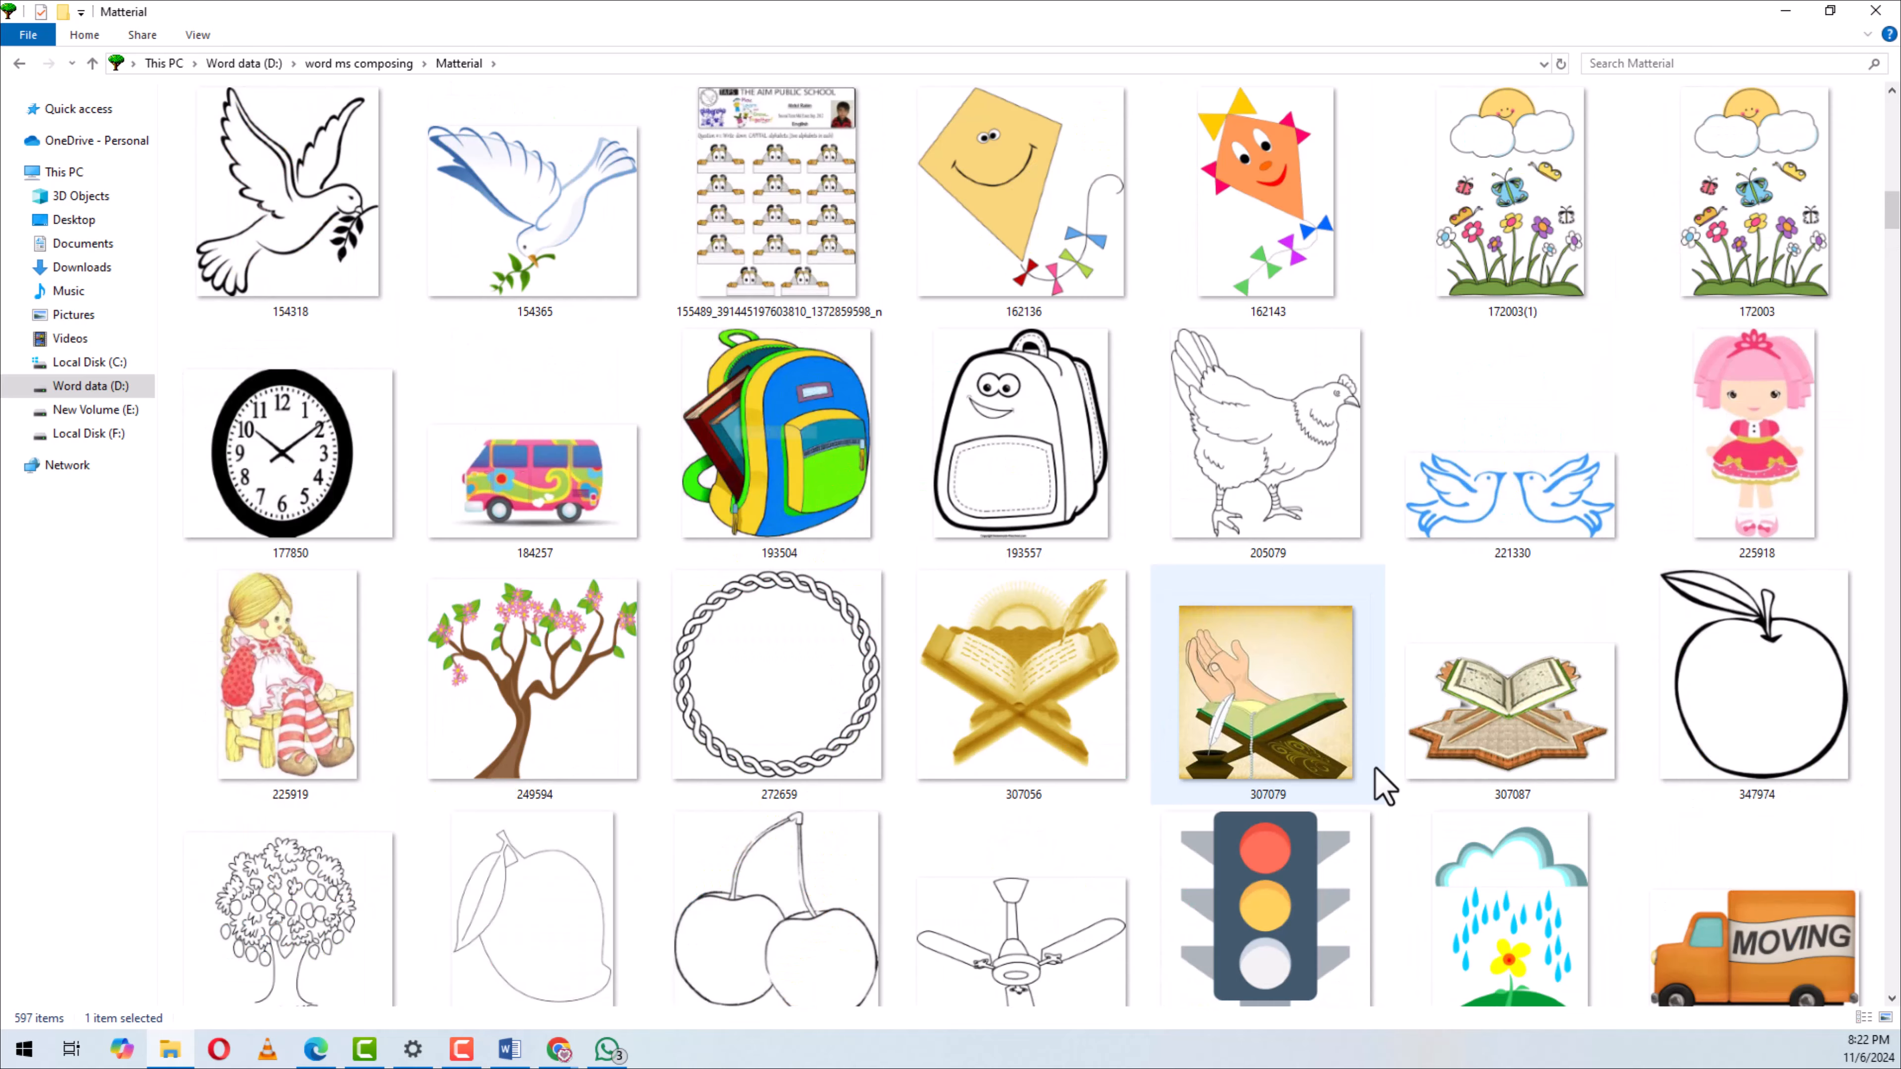
scroll(1404, 778, "up", 5)
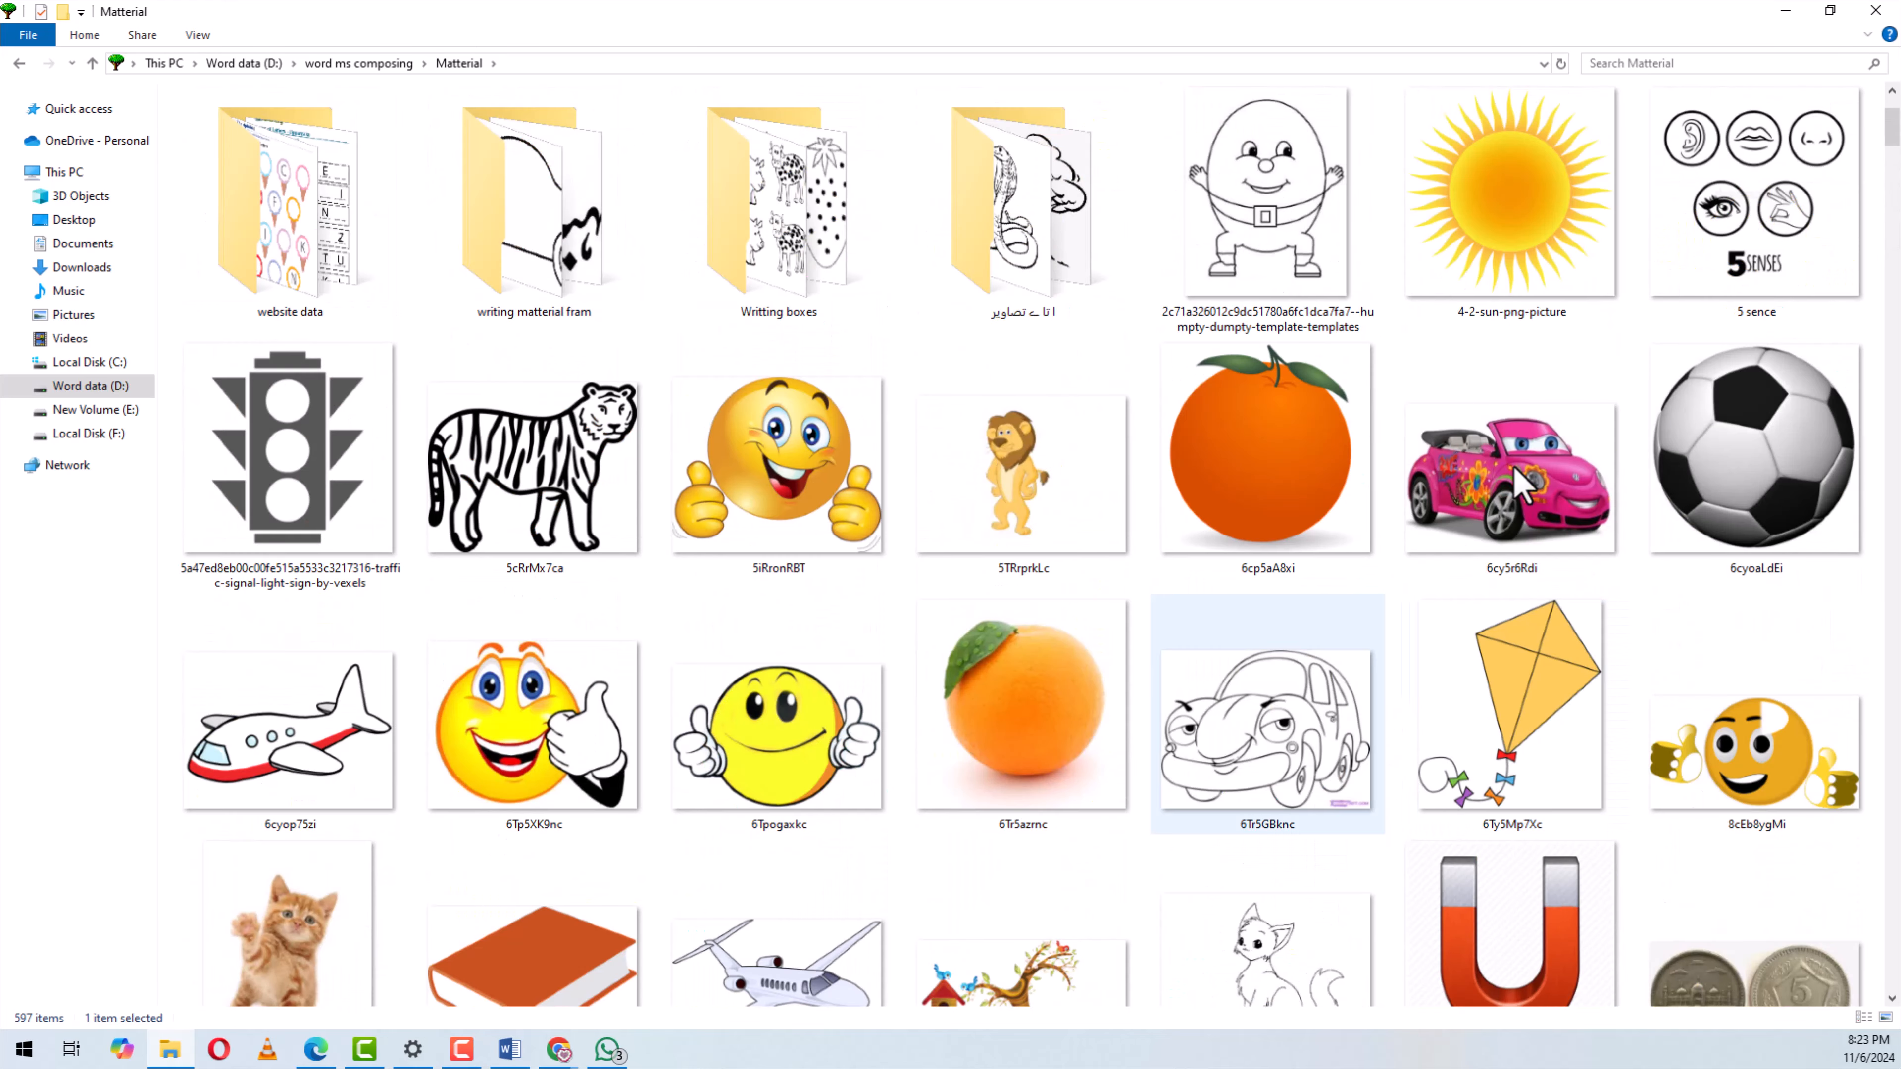
left_click(1490, 554)
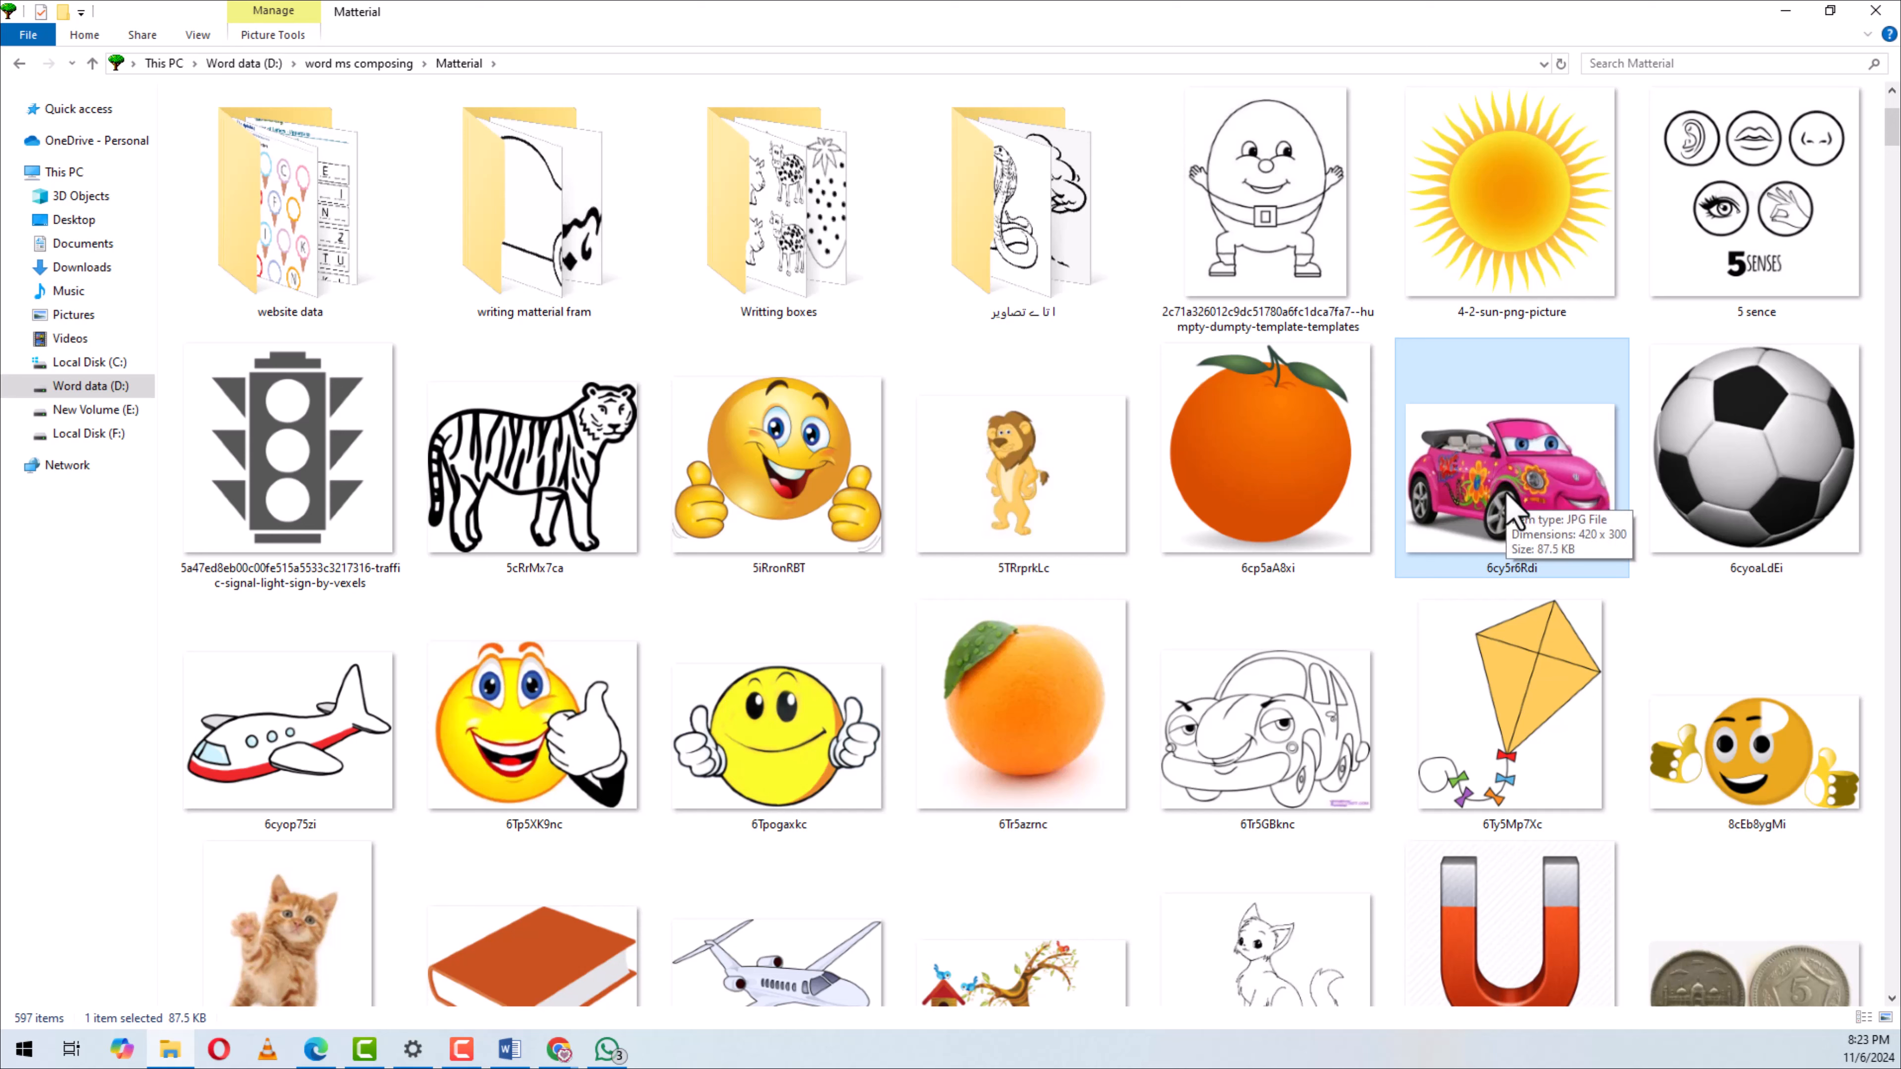
Return to Word, start inserting a picture from file below Q No.3, and browse to D:\word ms composing\Matterial using the folder's copied path
key("alt+Tab")
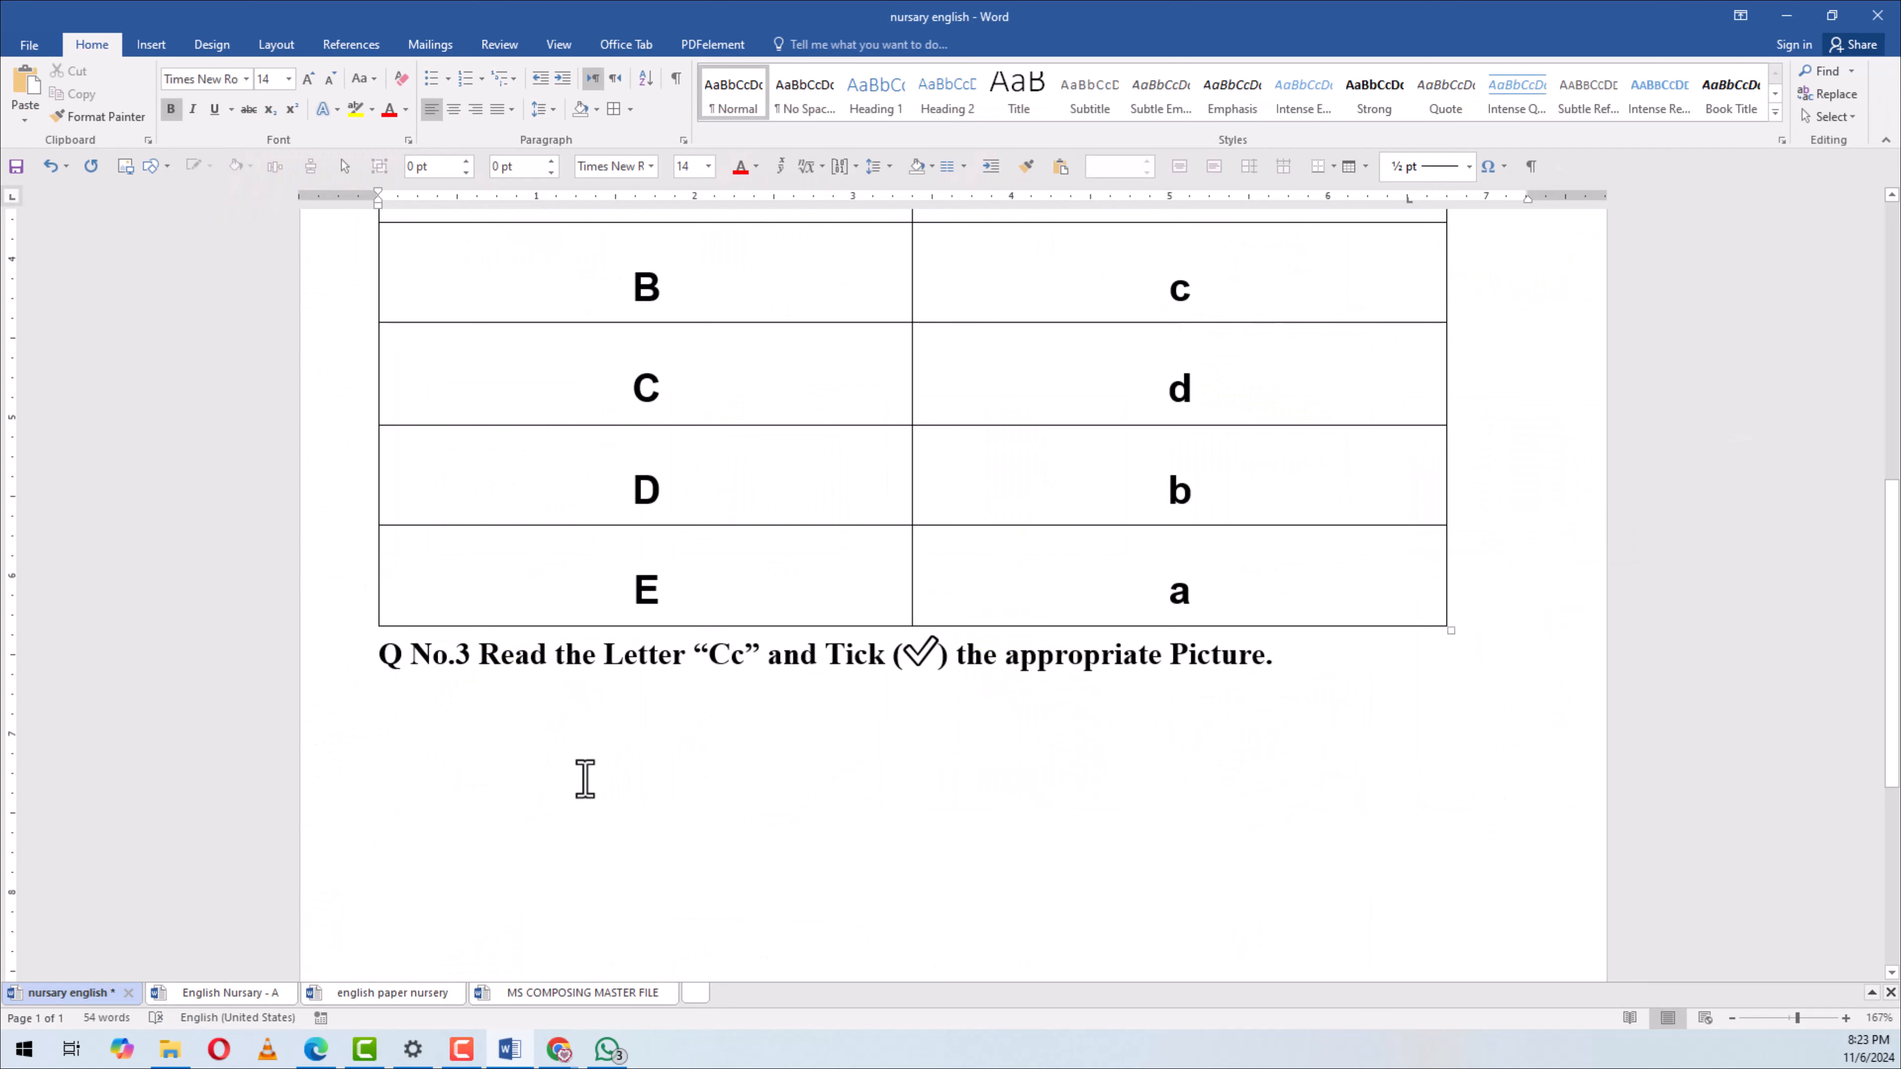
left_click(146, 45)
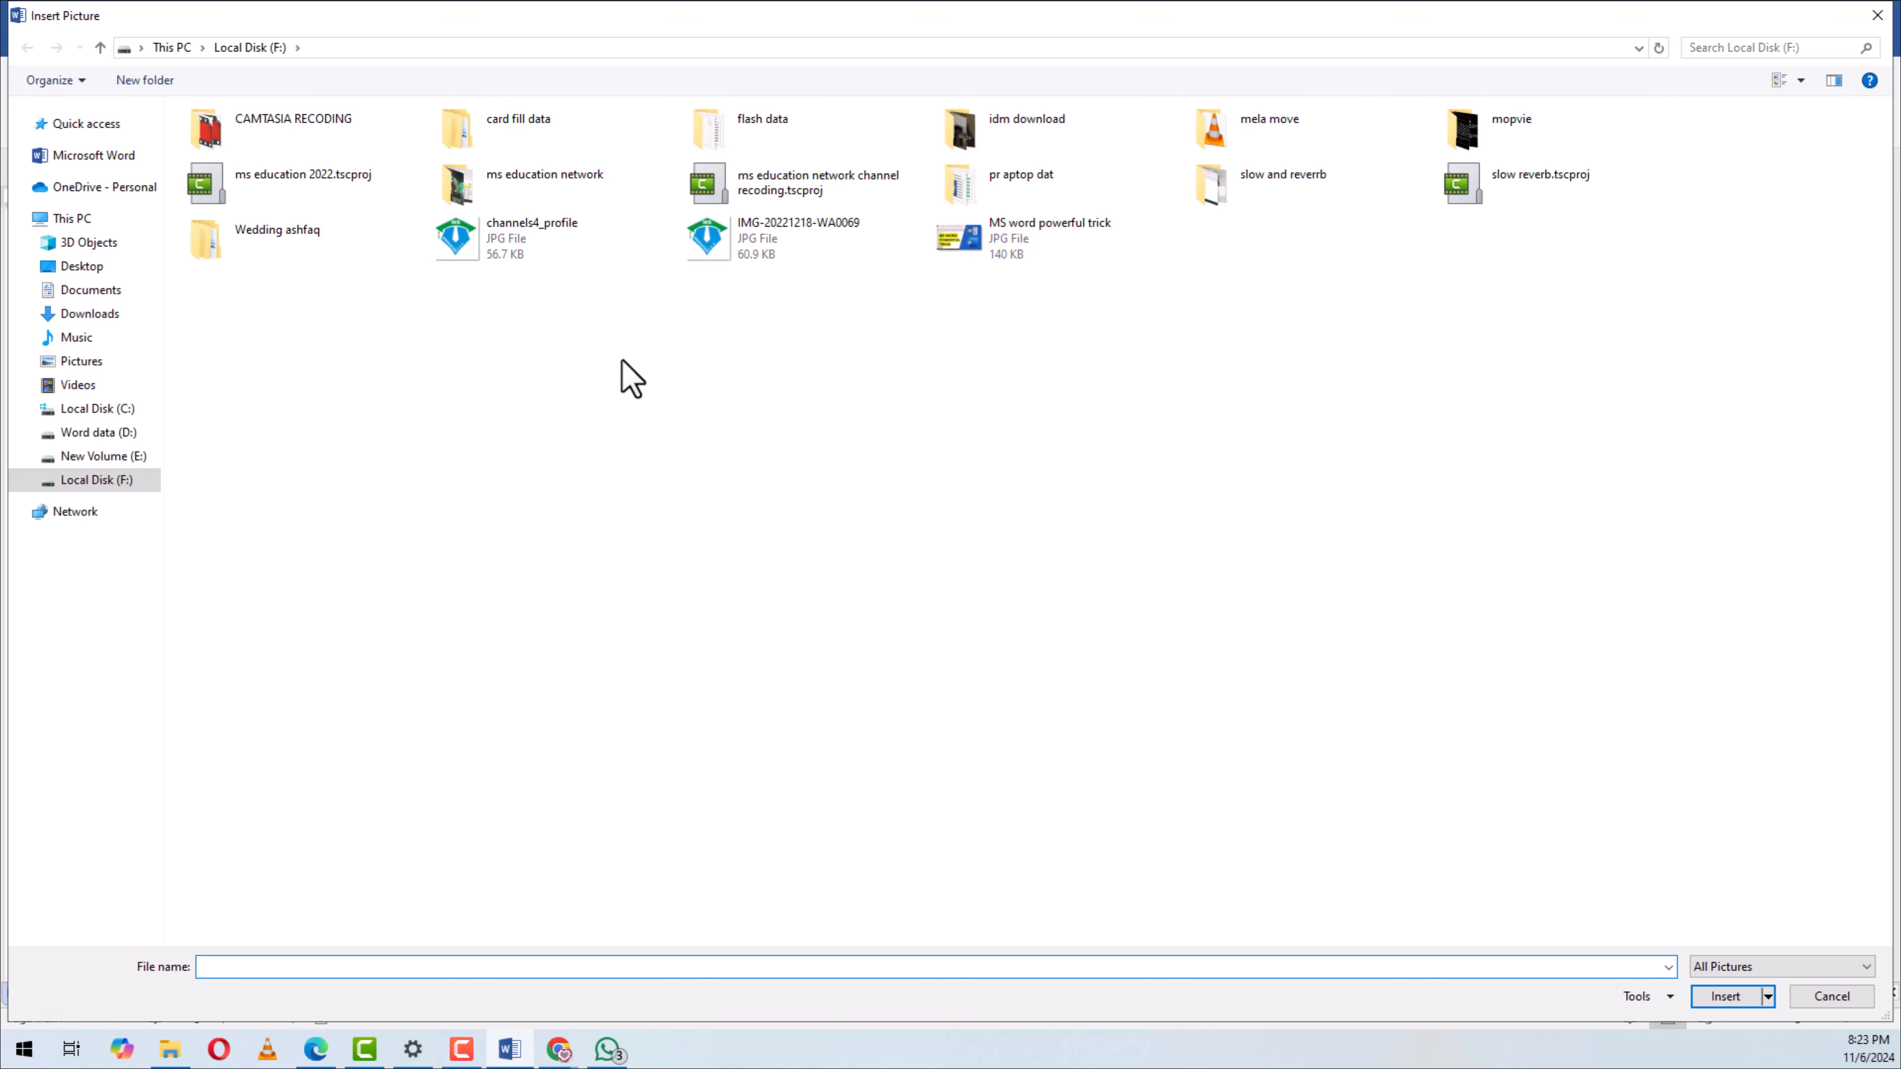
left_click(120, 432)
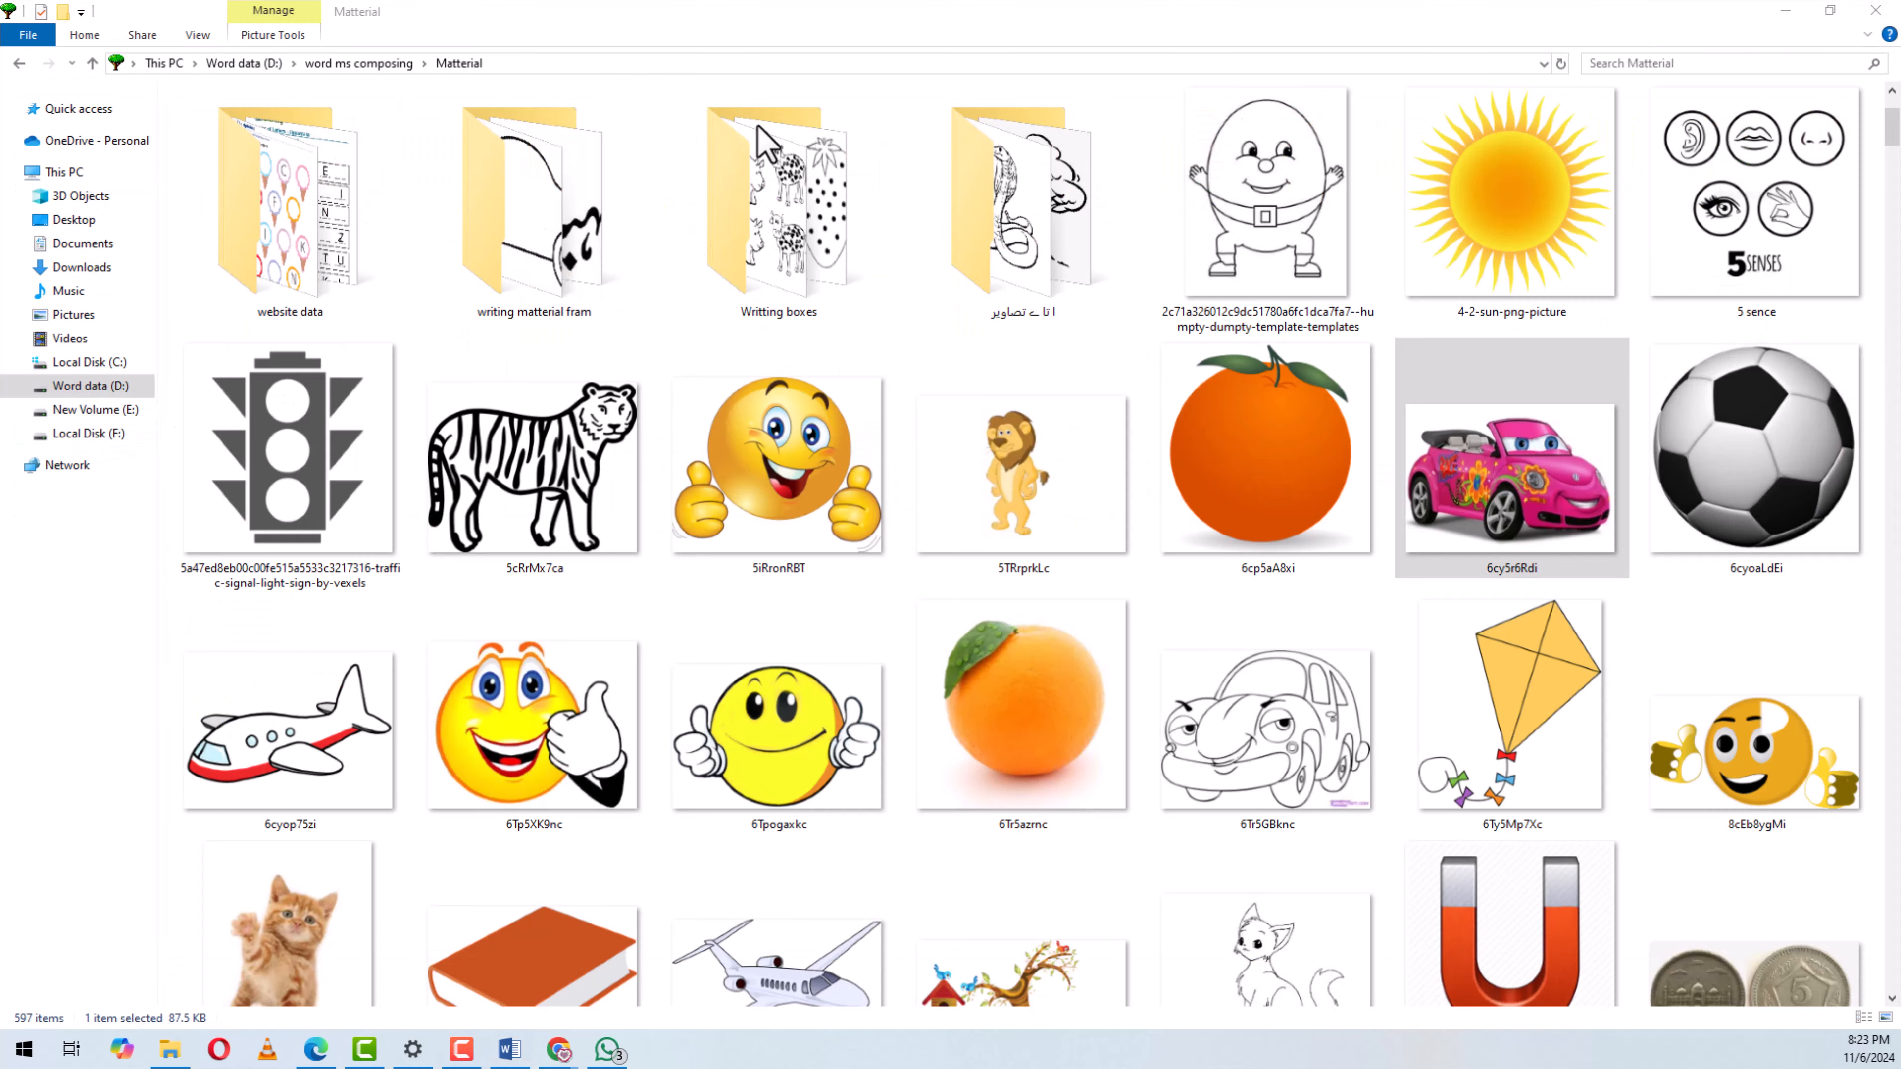
left_click(564, 65)
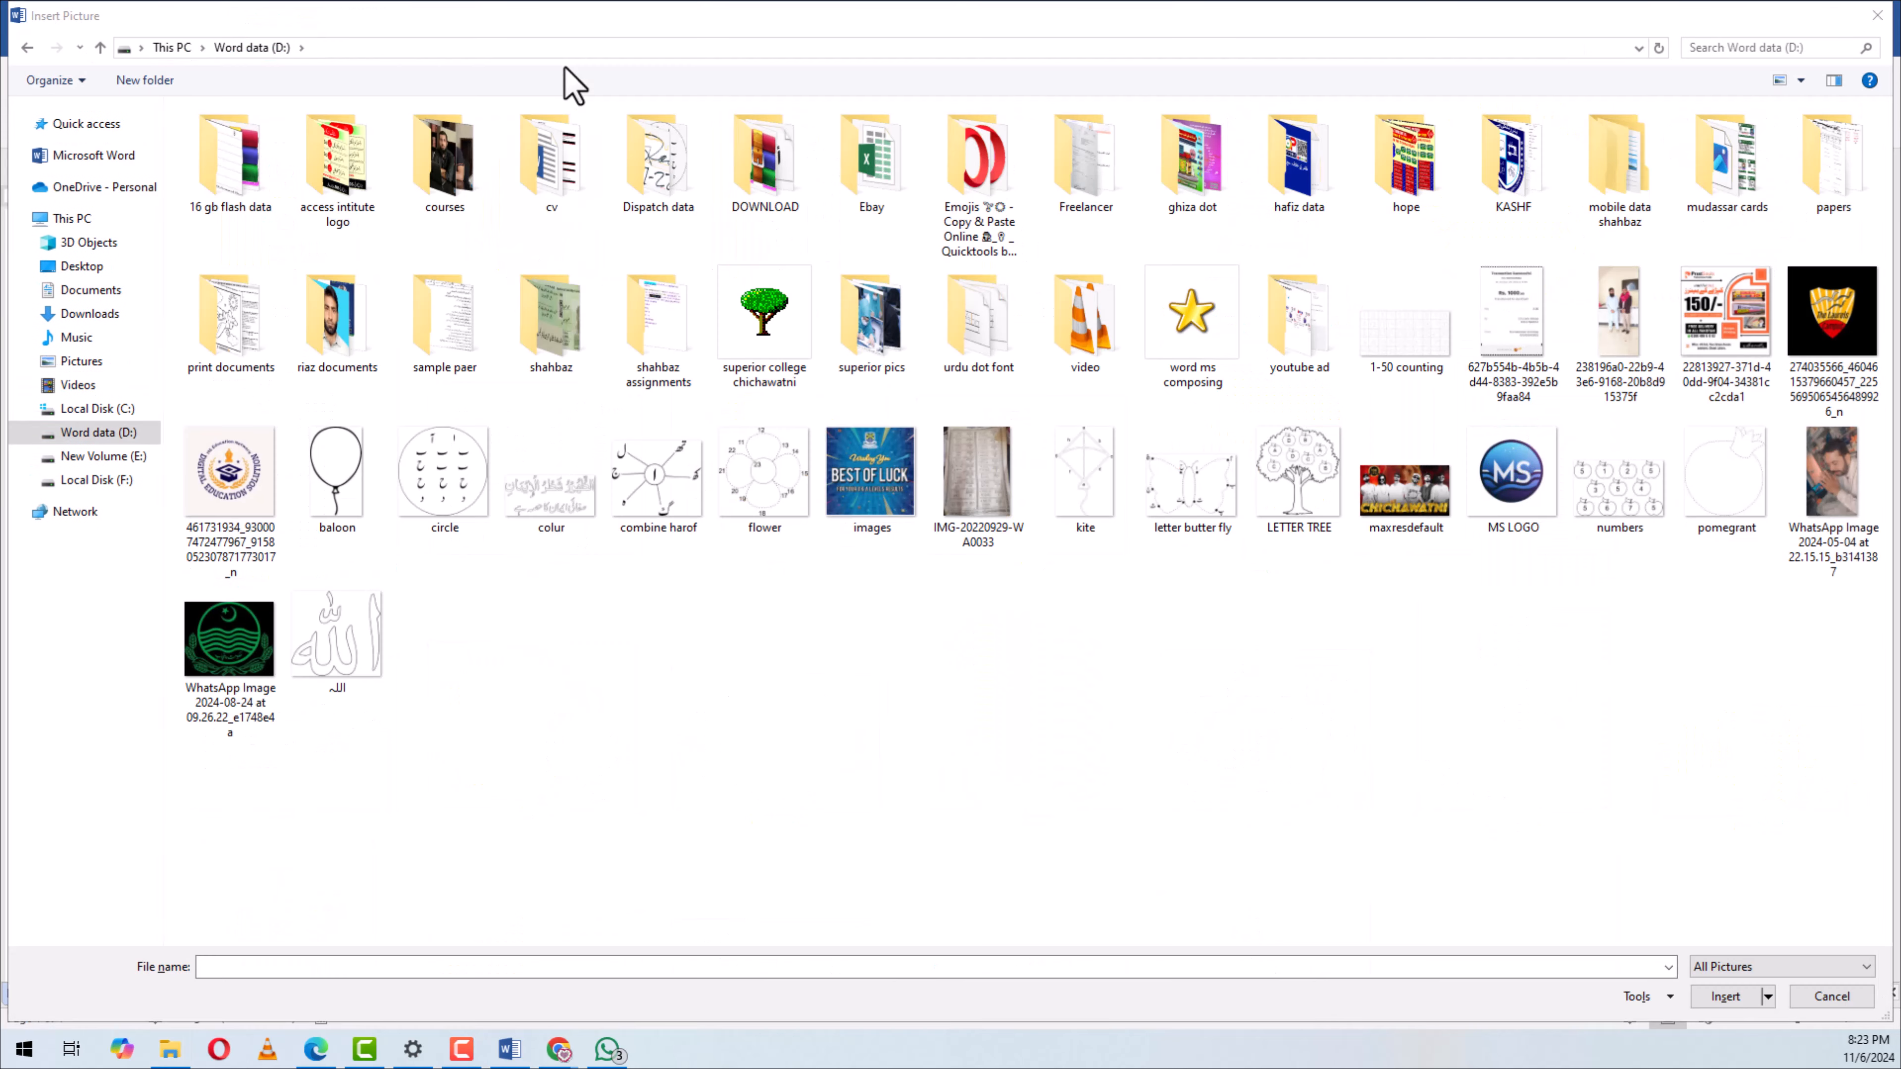
key("alt+Tab")
left_click(567, 53)
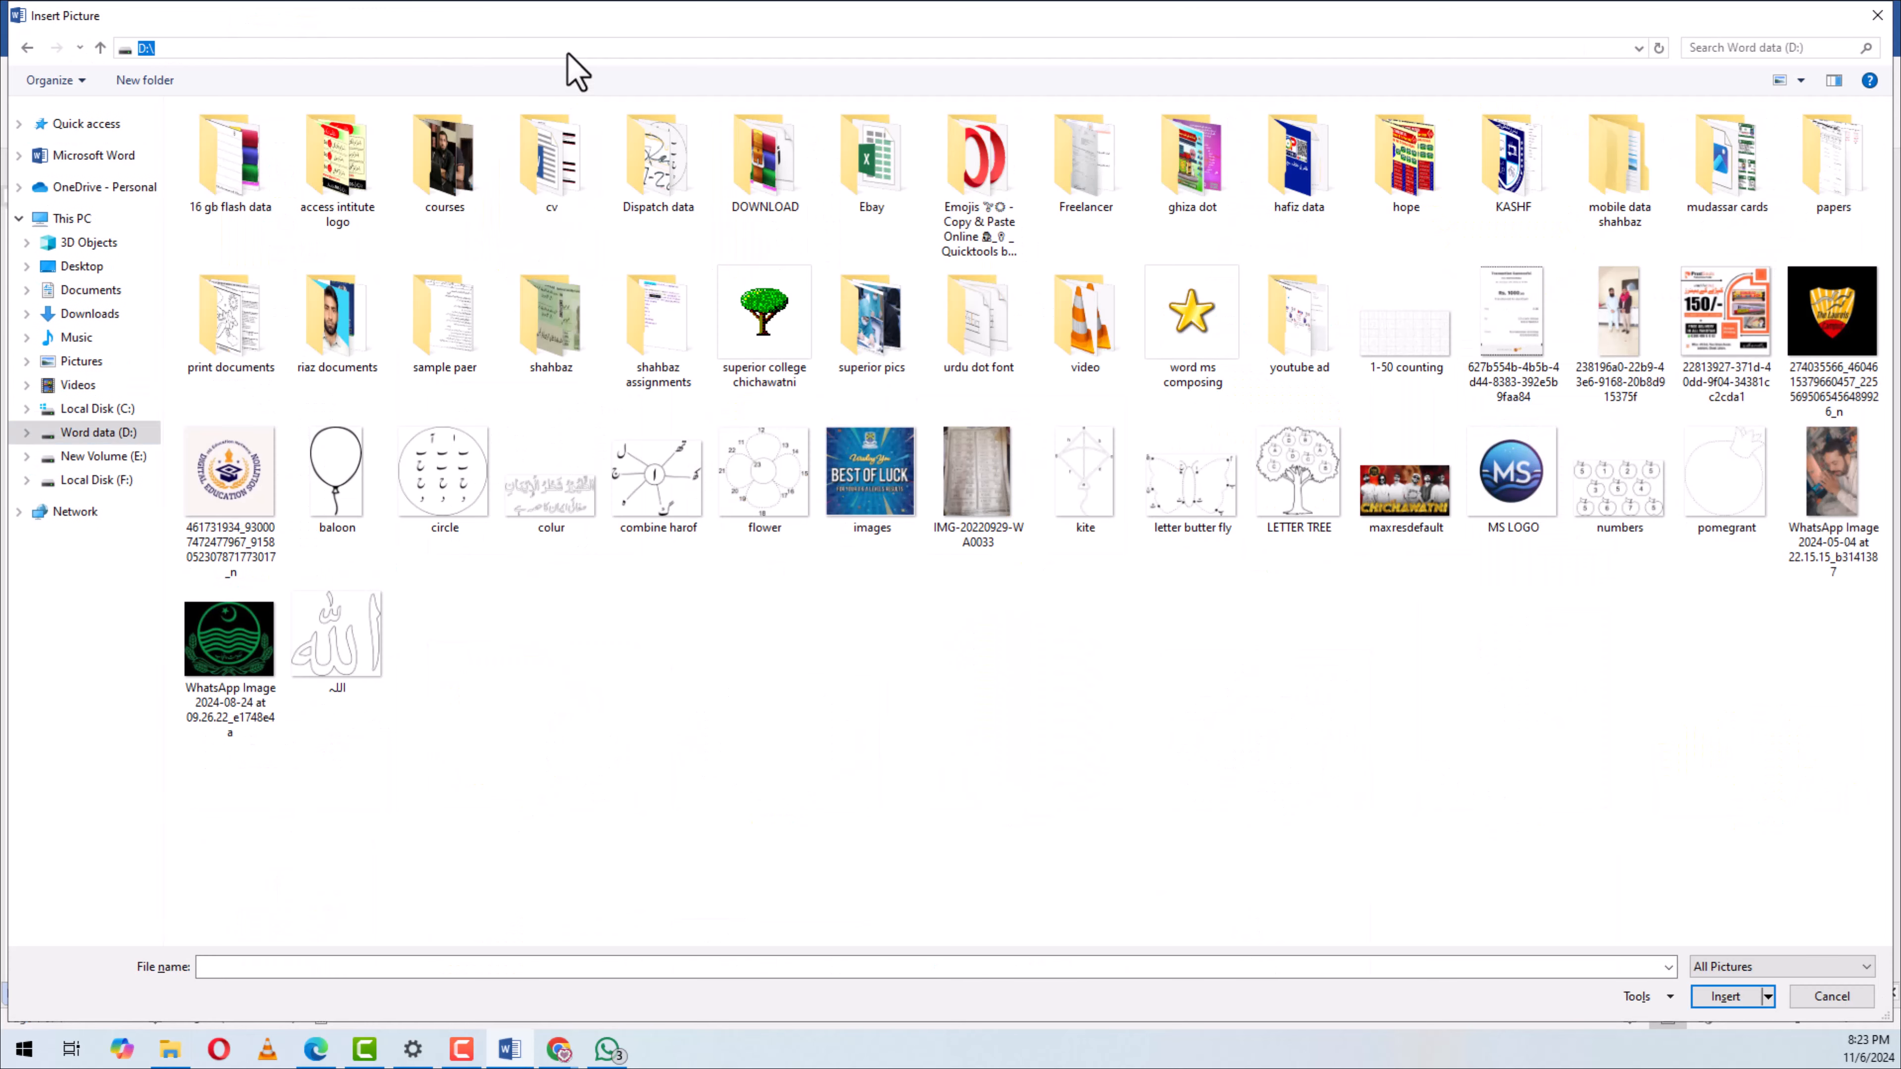
key("ctrl+v")
key("ctrl+a")
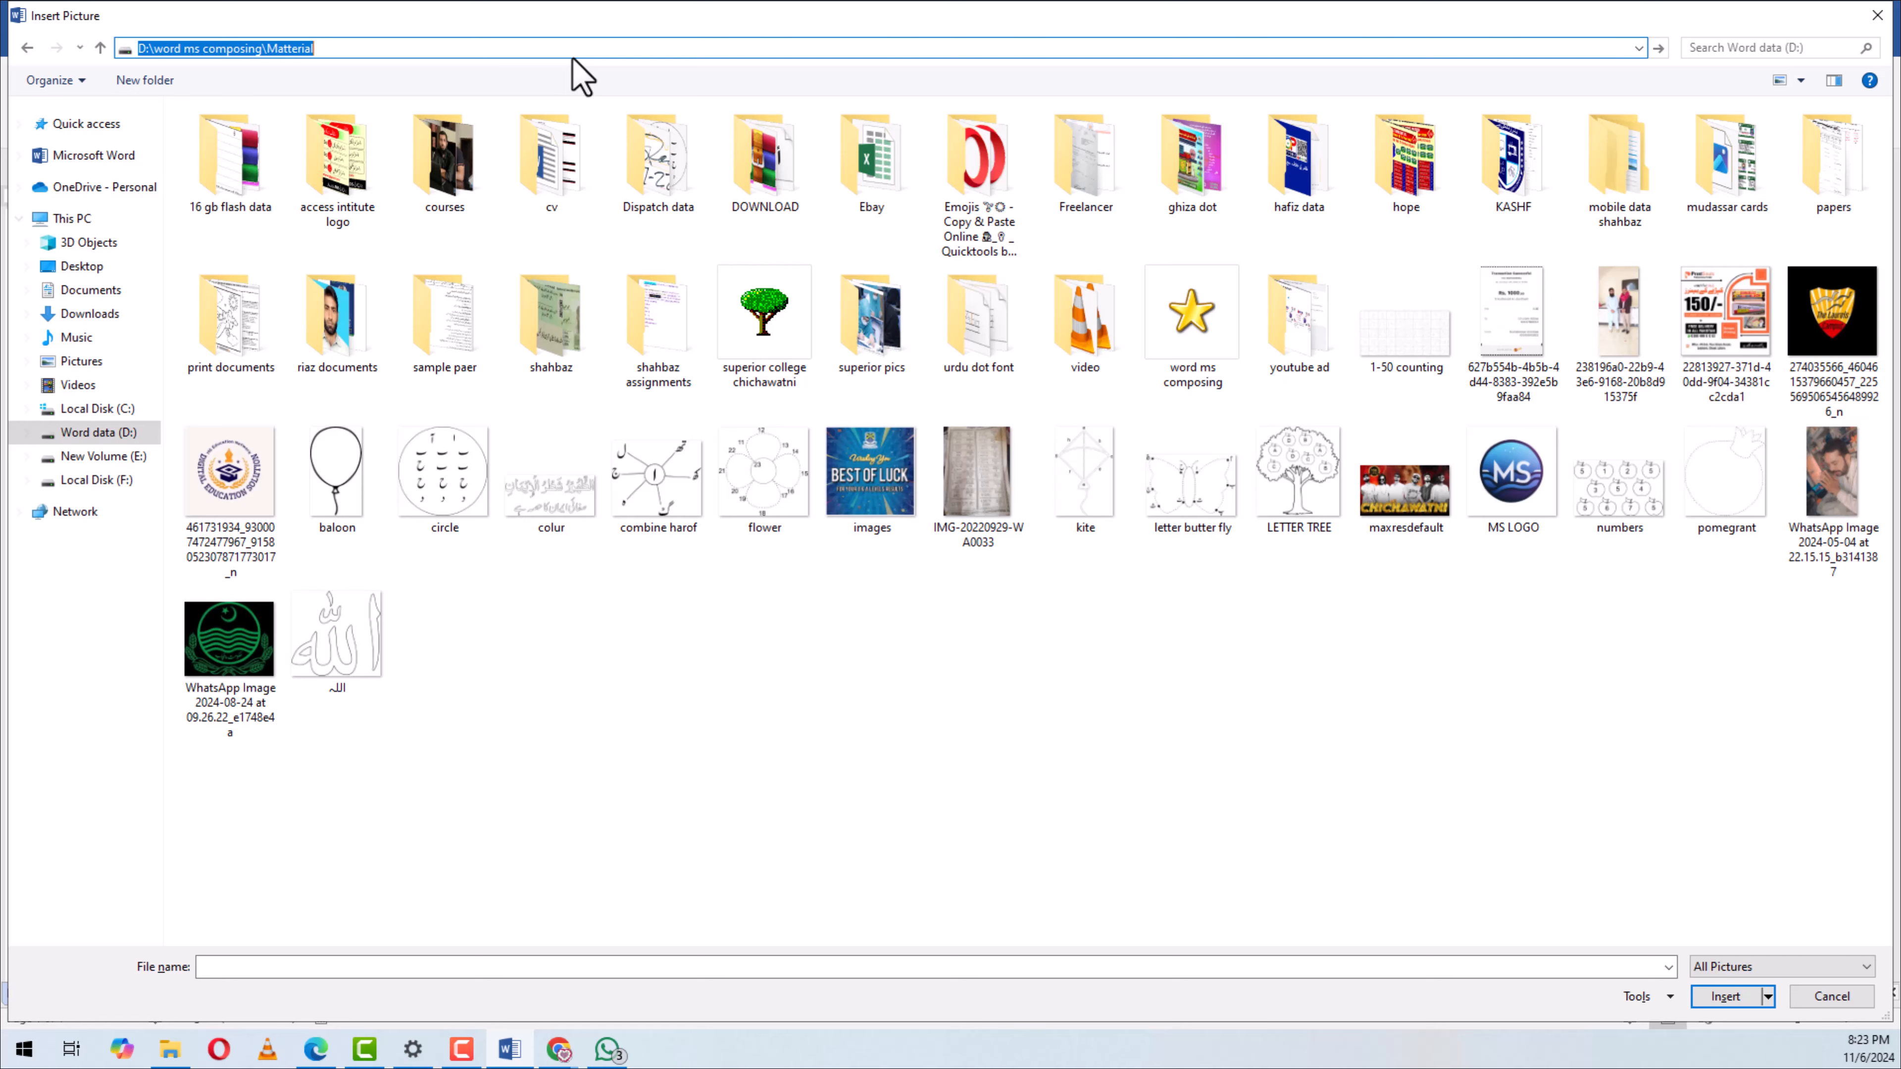
key("Return")
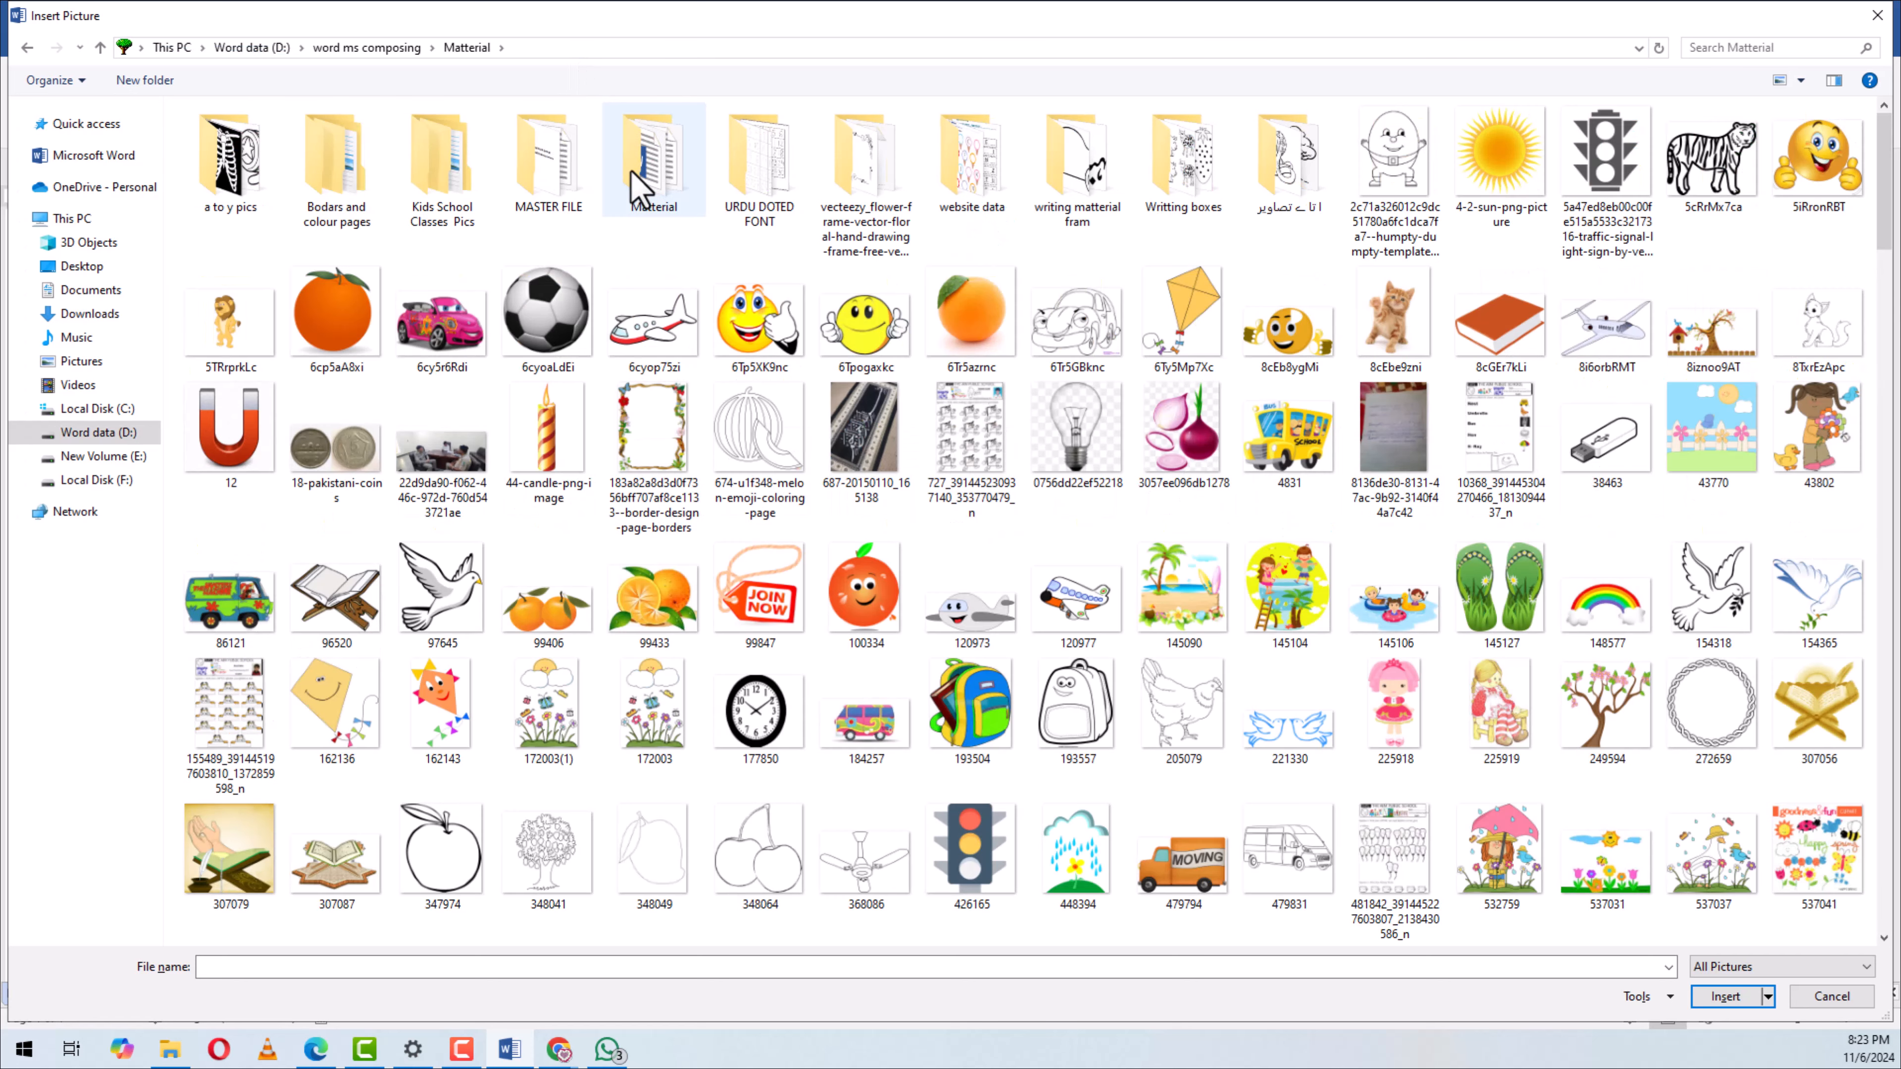
Find the line-art picture named "car" among the files starting with C and insert it below the Q No.3 heading
left_click(1095, 352)
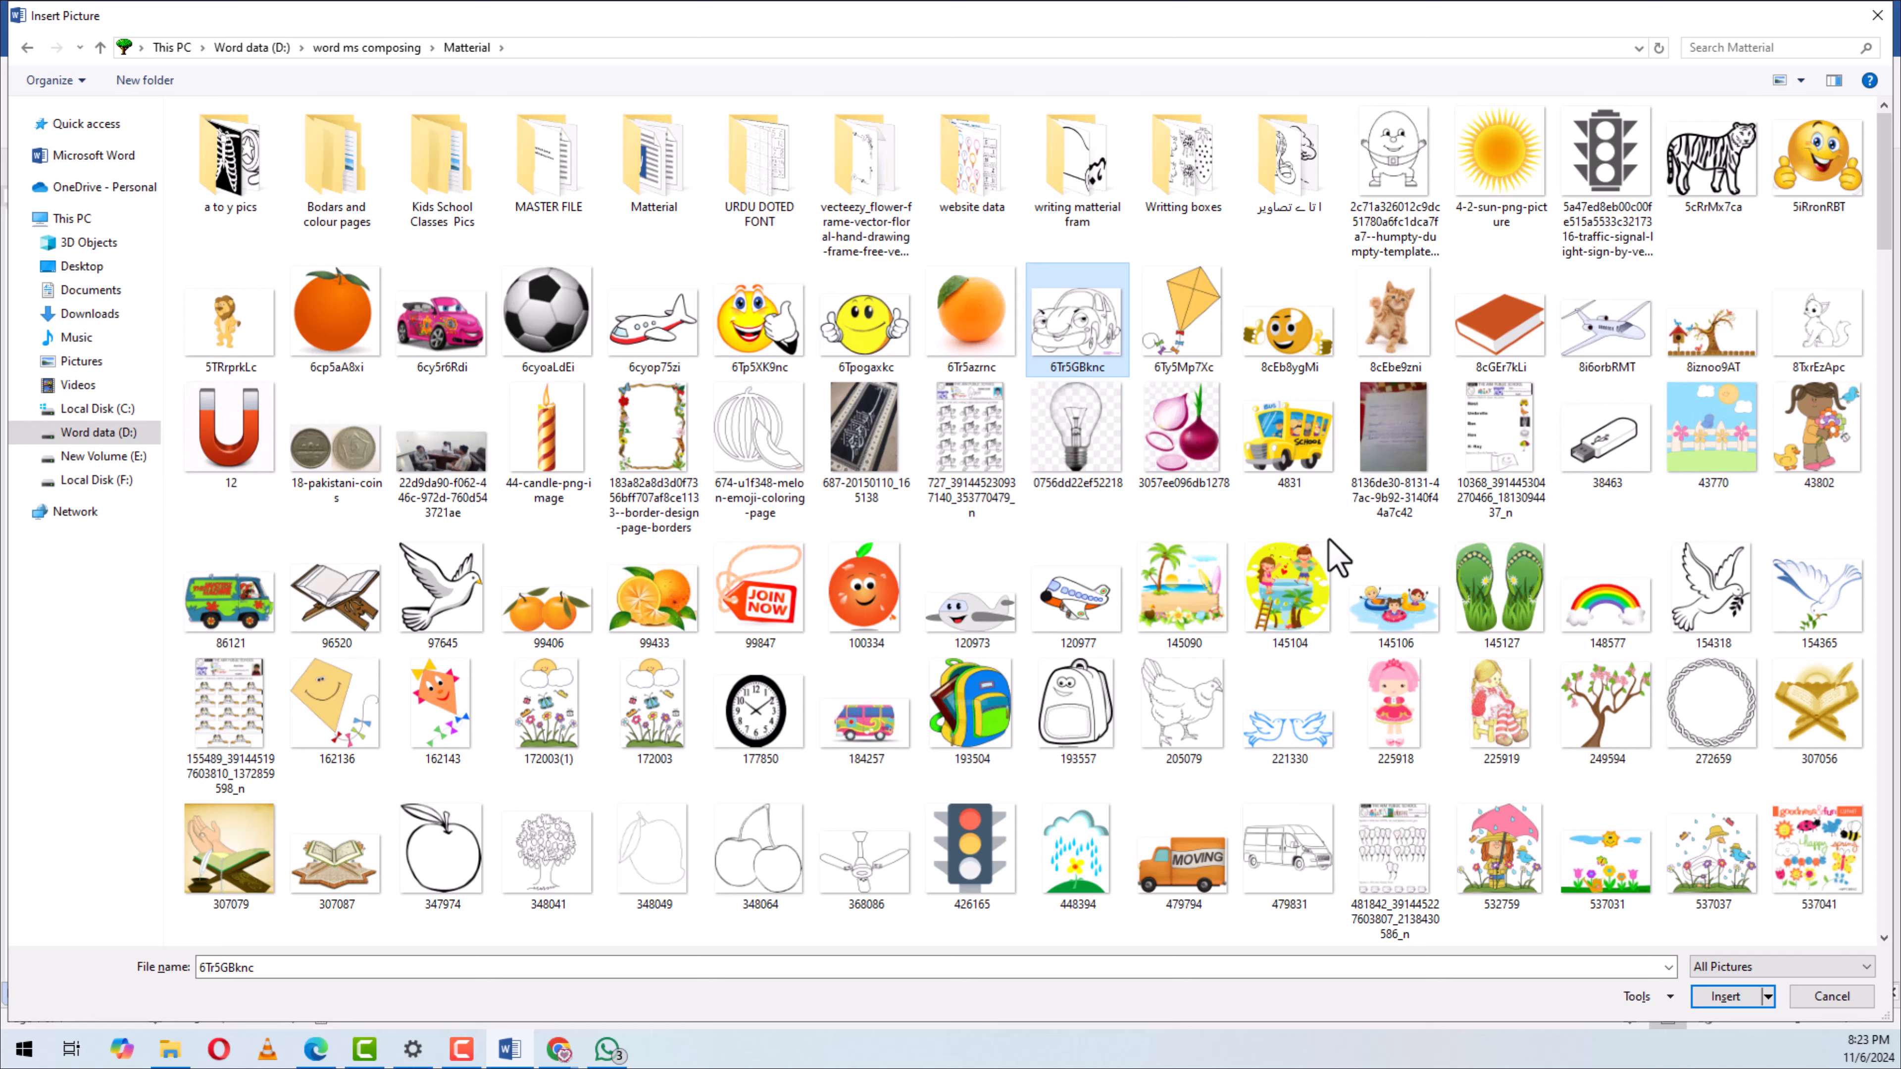
key("c")
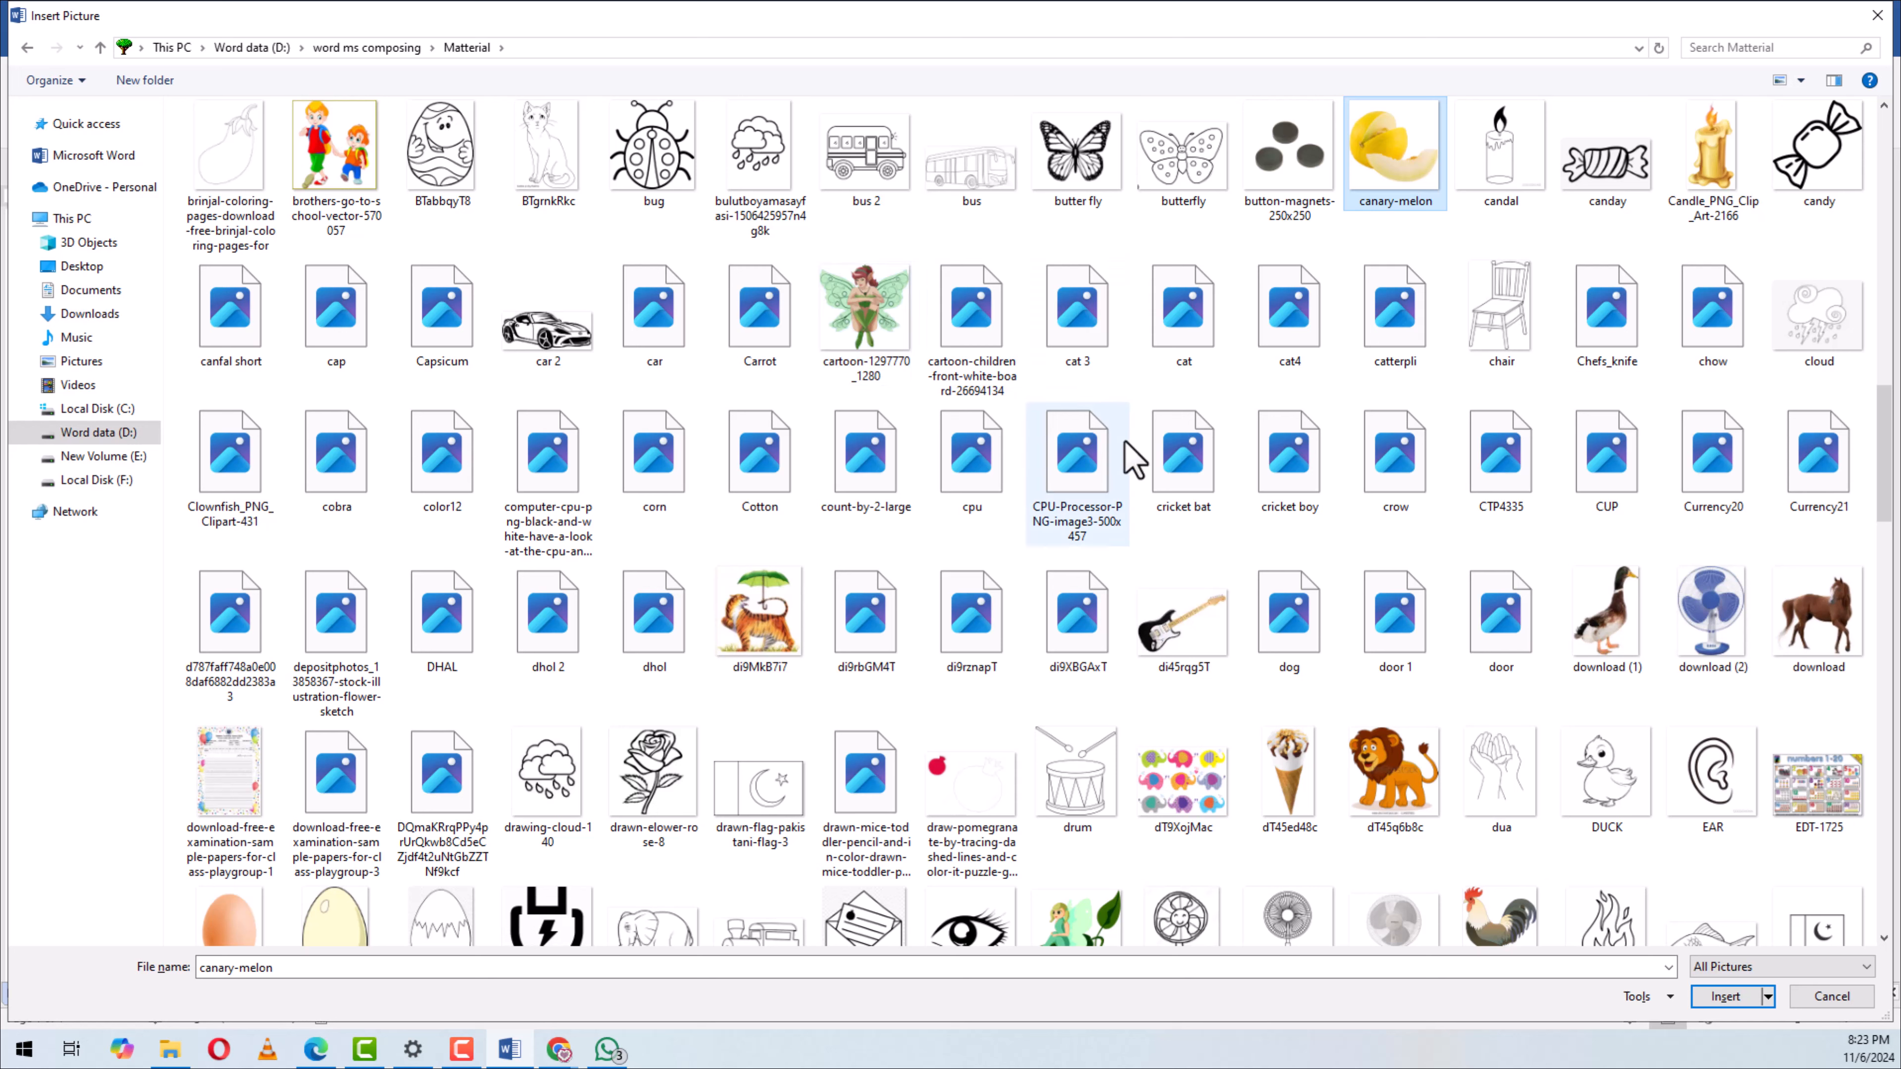
left_click(548, 330)
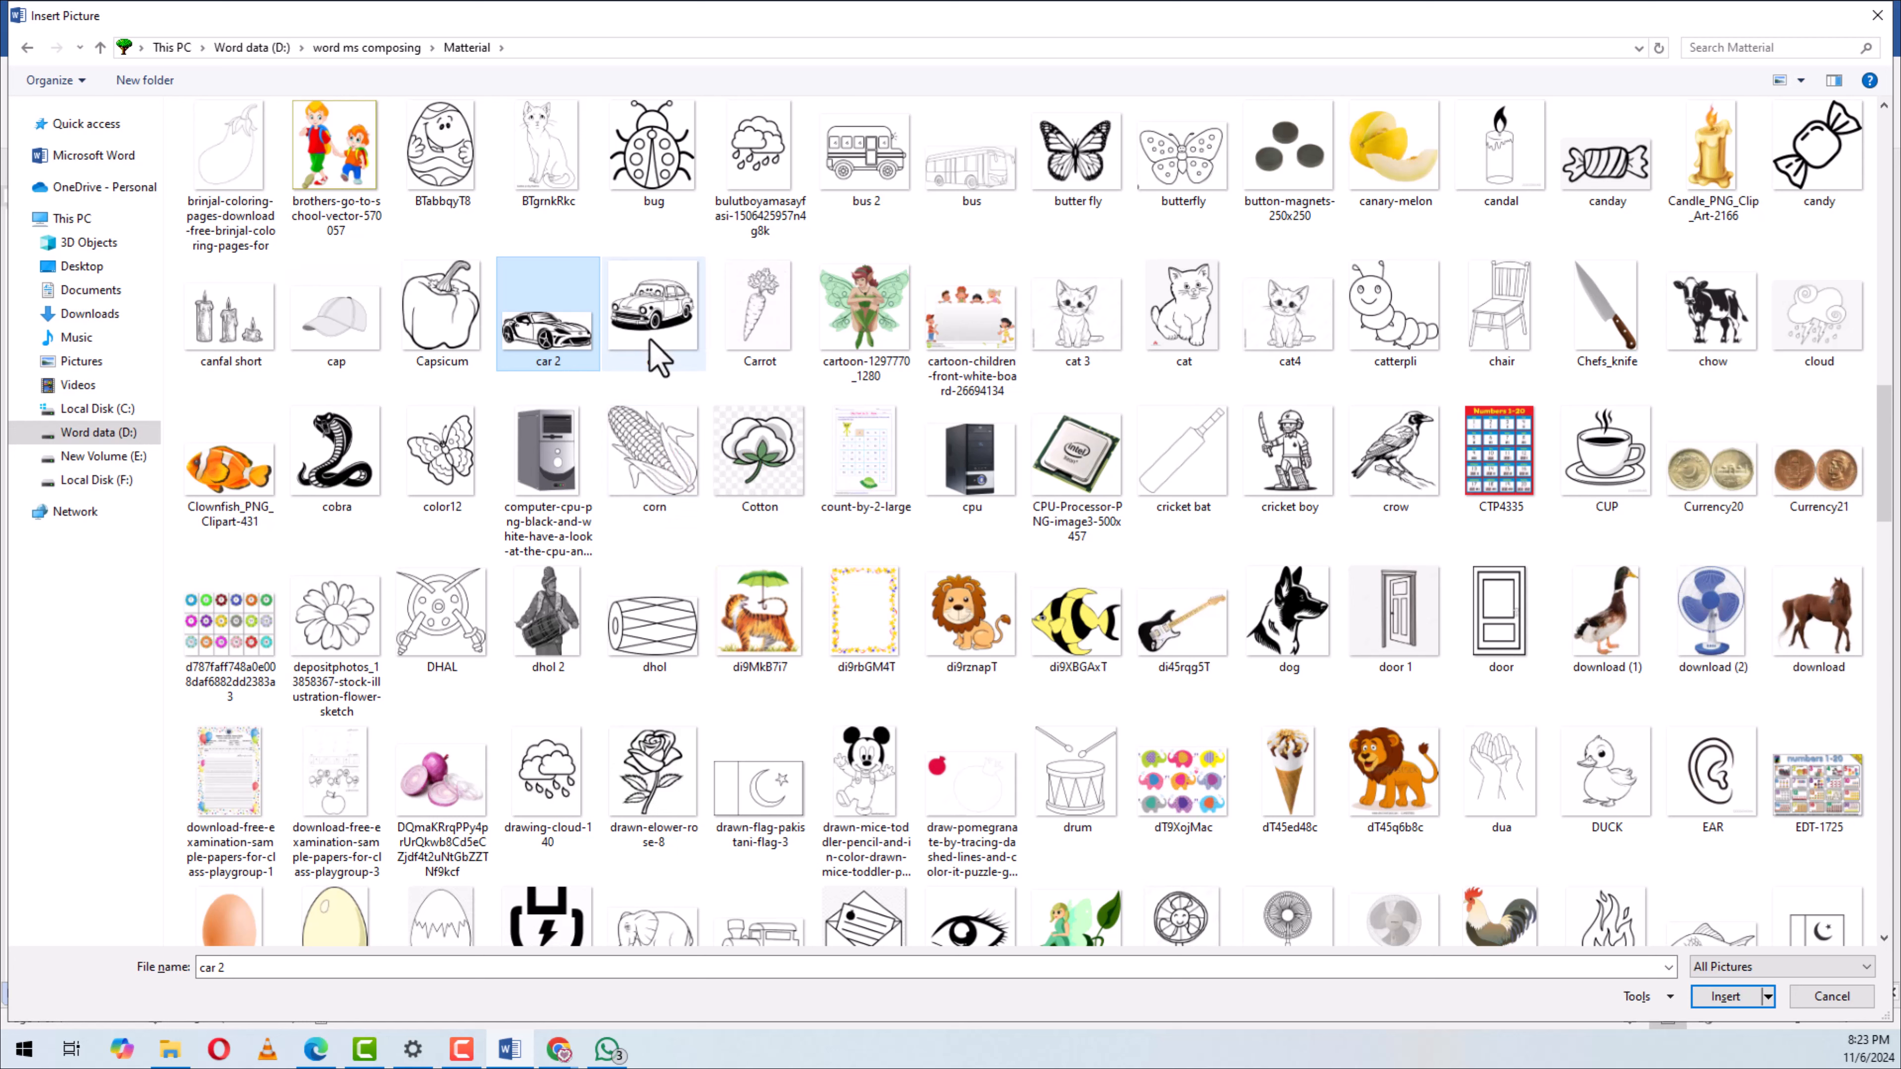
left_click(641, 310)
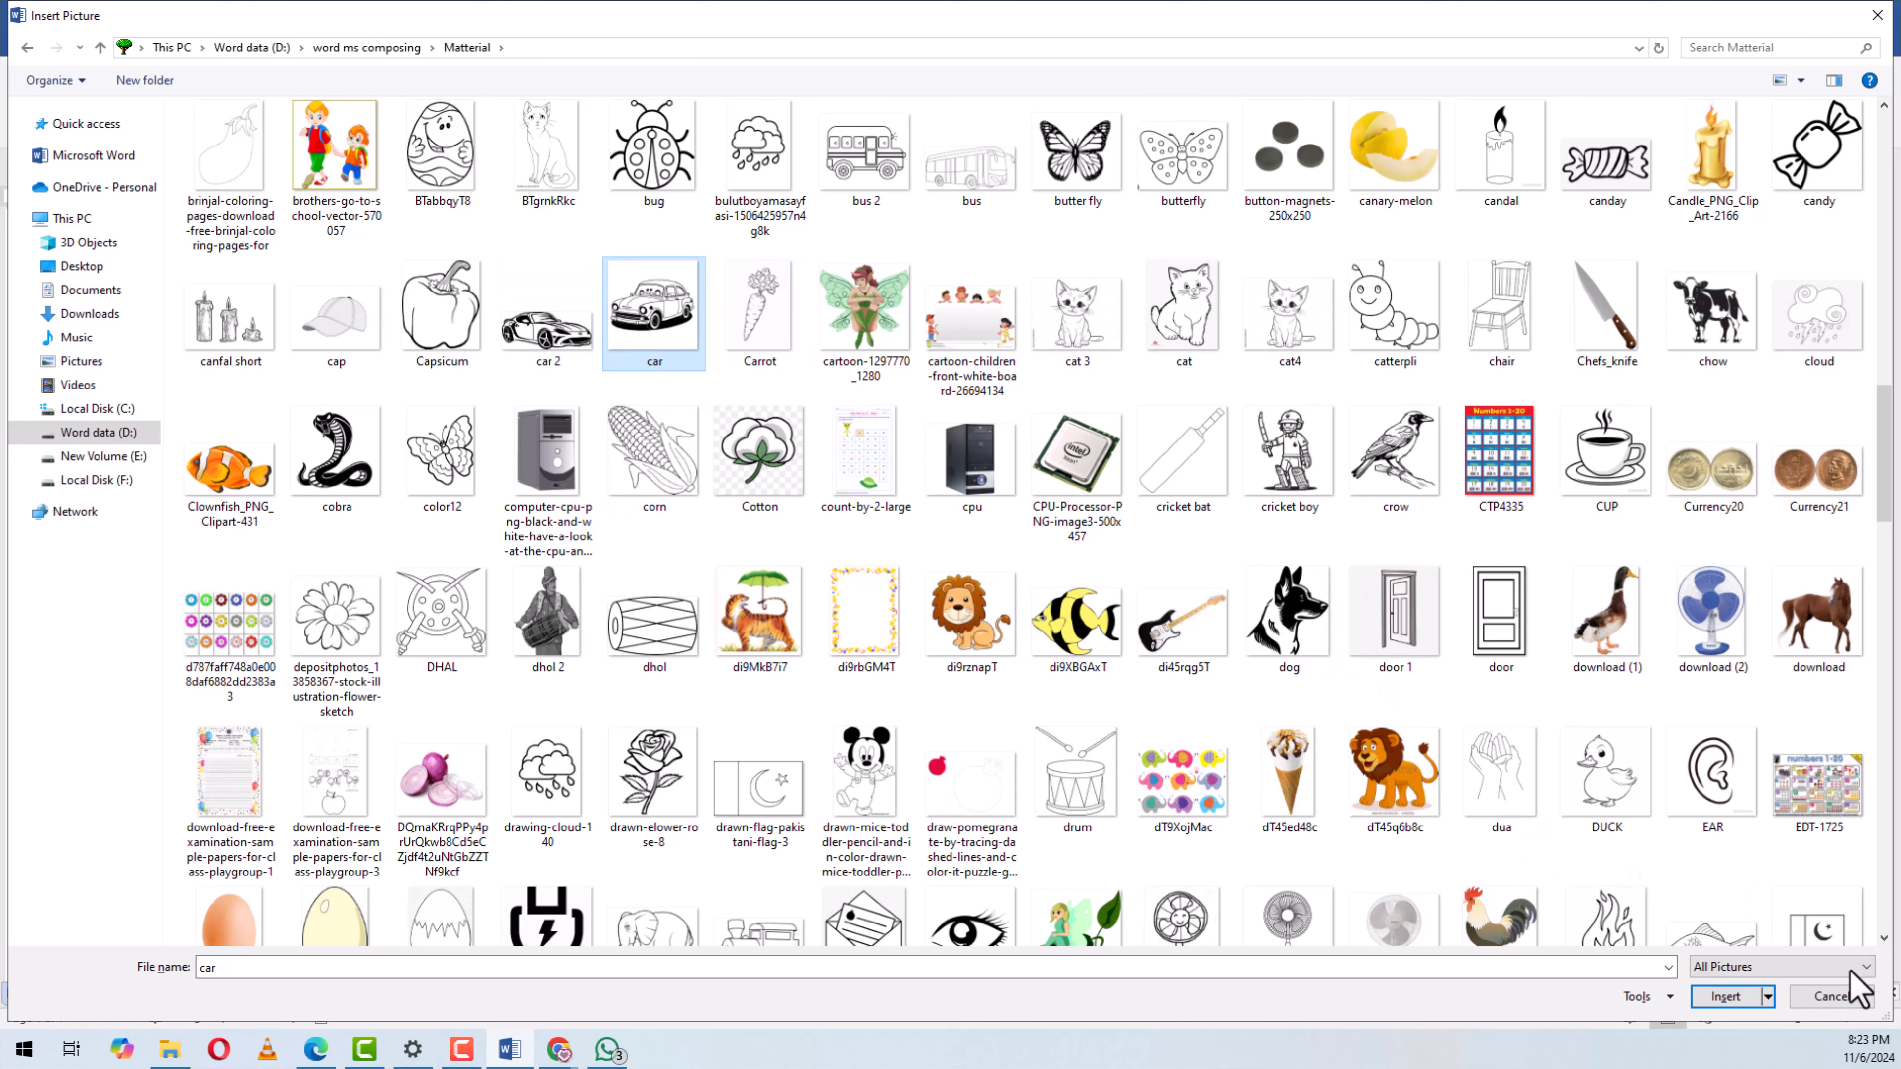
left_click(1735, 997)
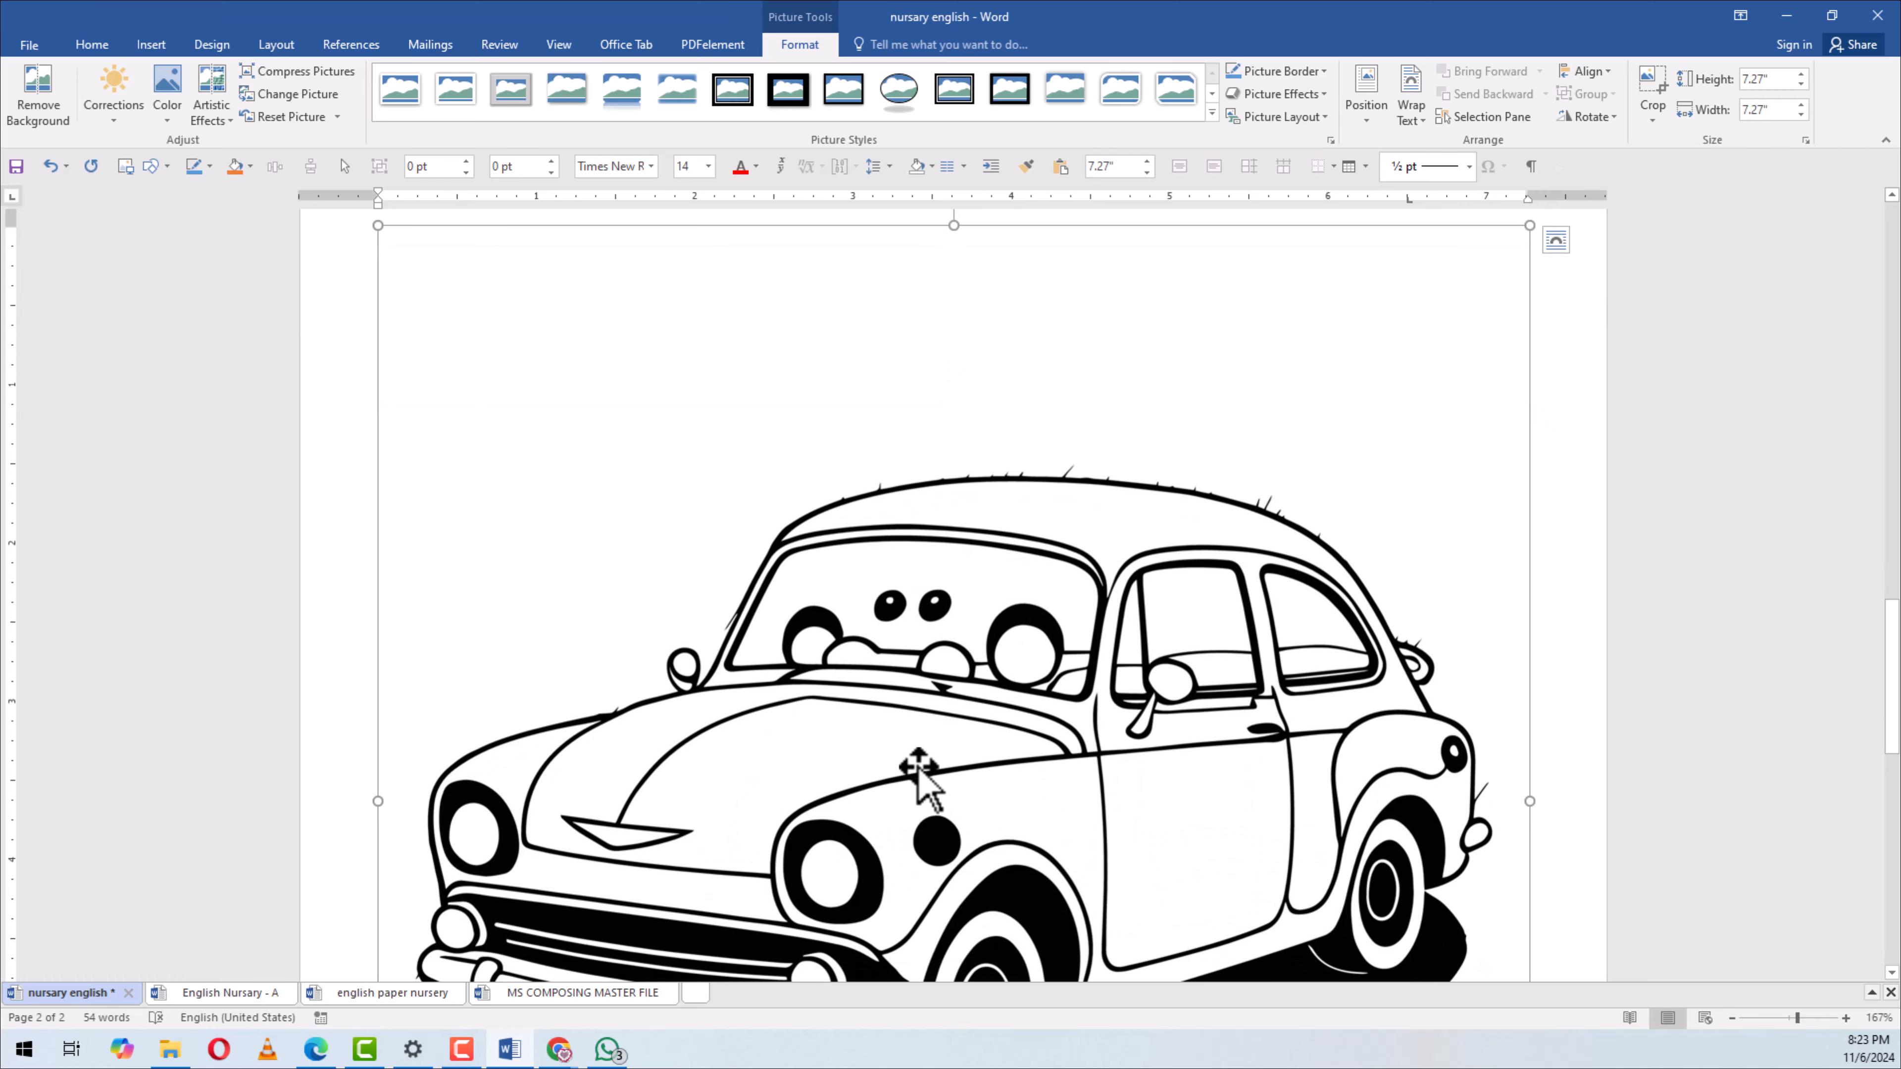
Set the height of the inserted car picture to 1 inch
left_click(1787, 75)
type("1")
key("Return")
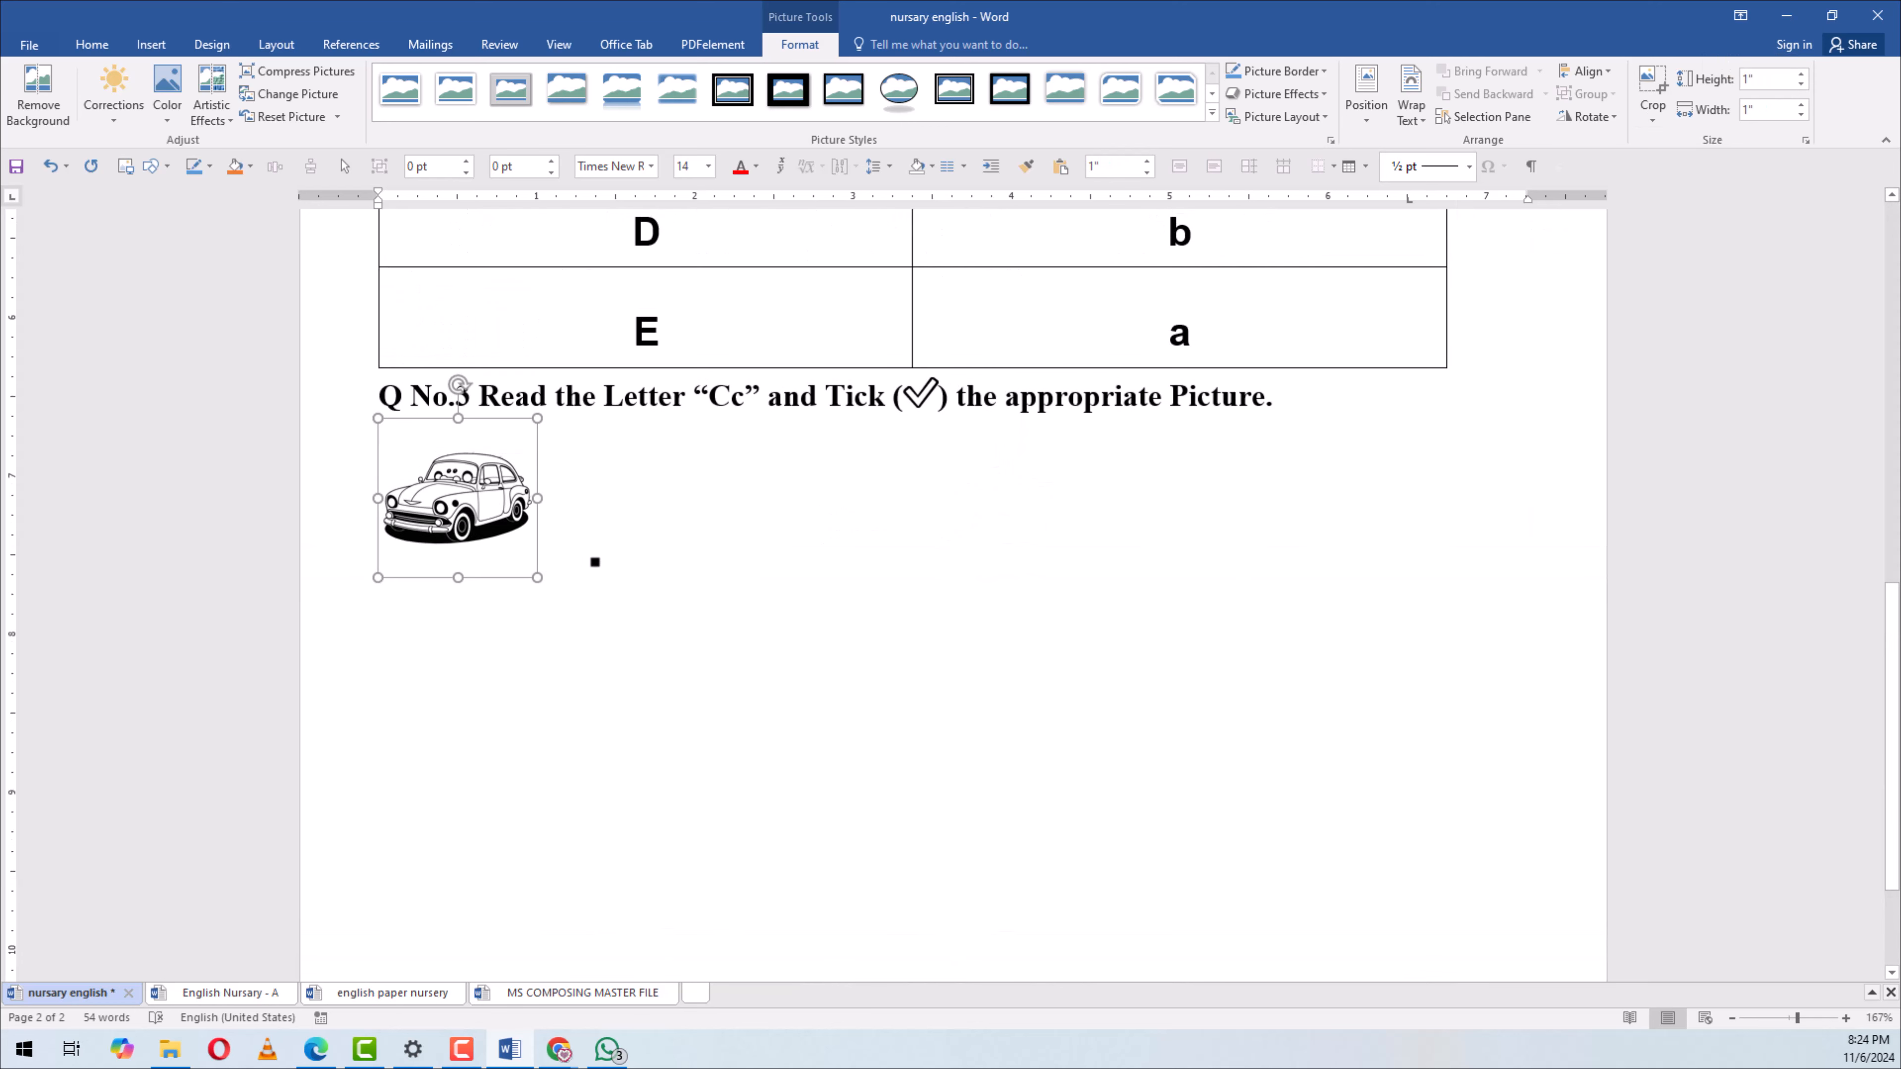
scroll(693, 571, "up", 2)
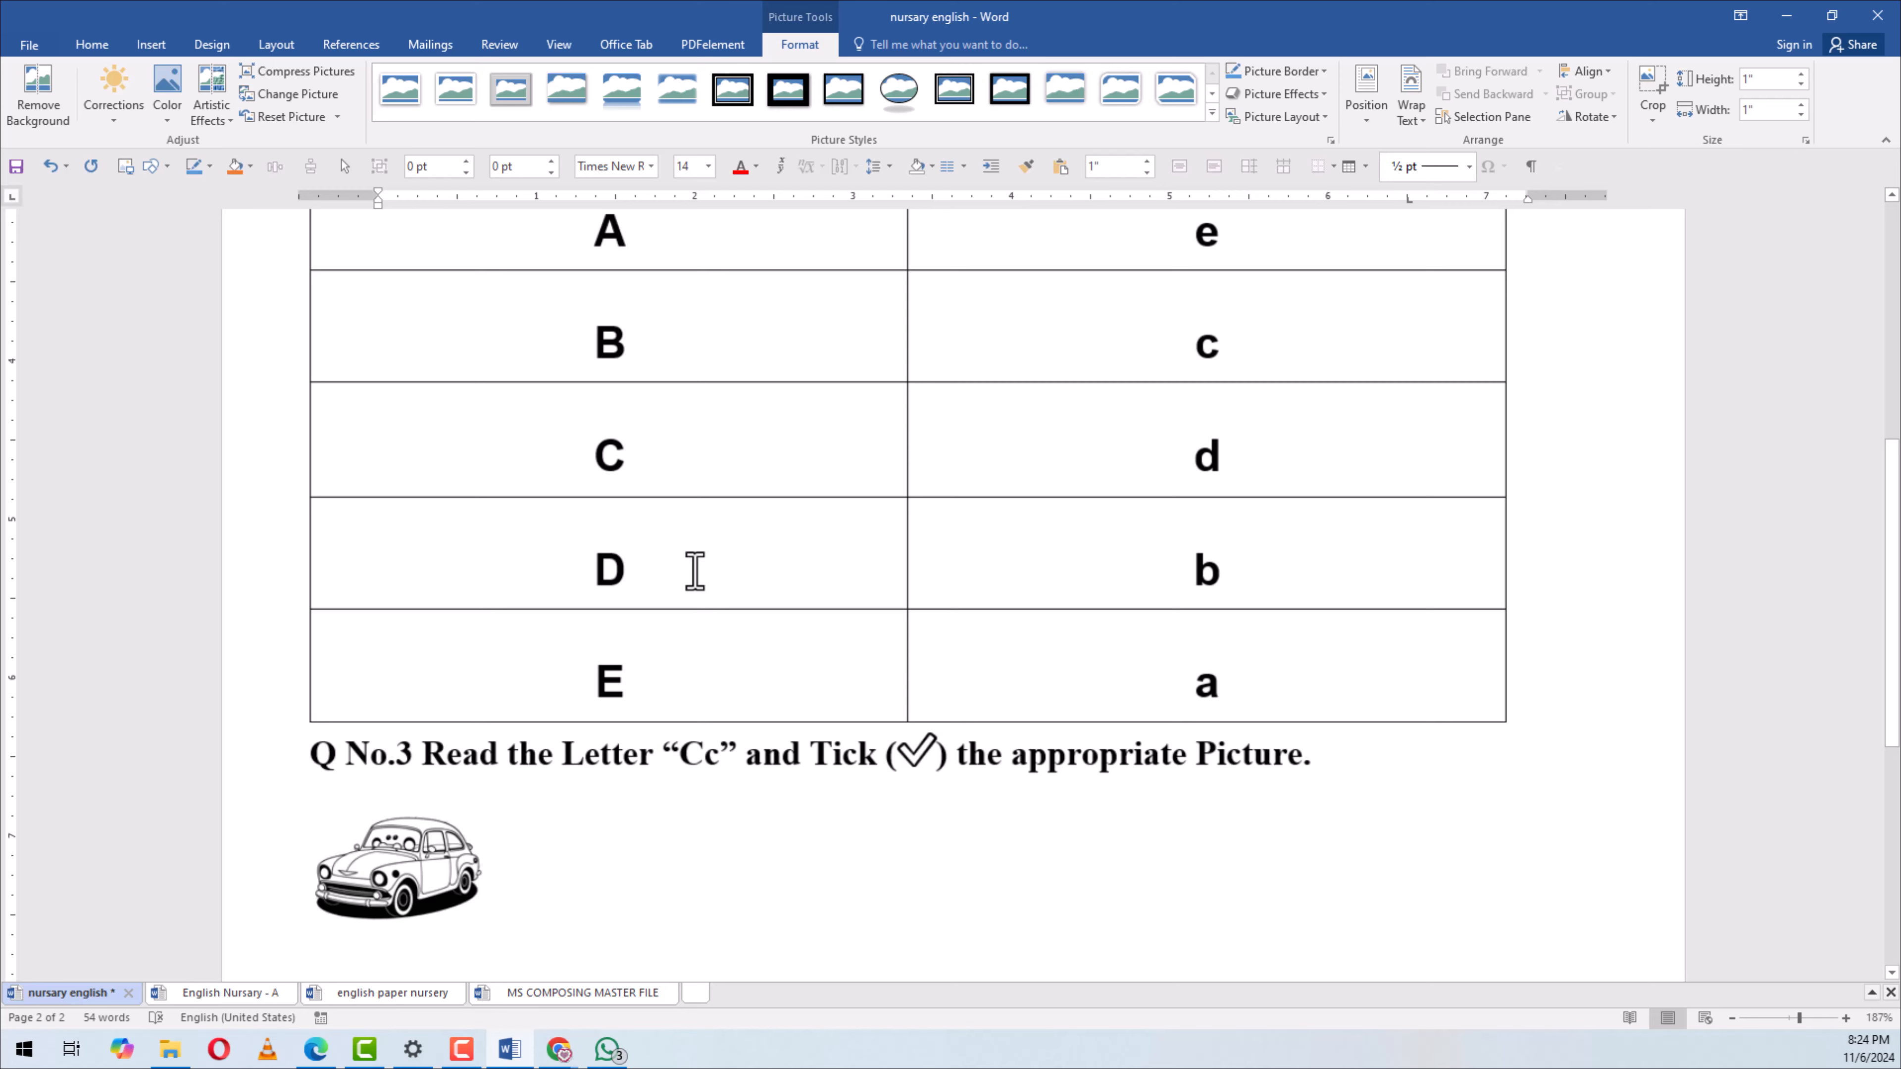
scroll(693, 571, "down", 5)
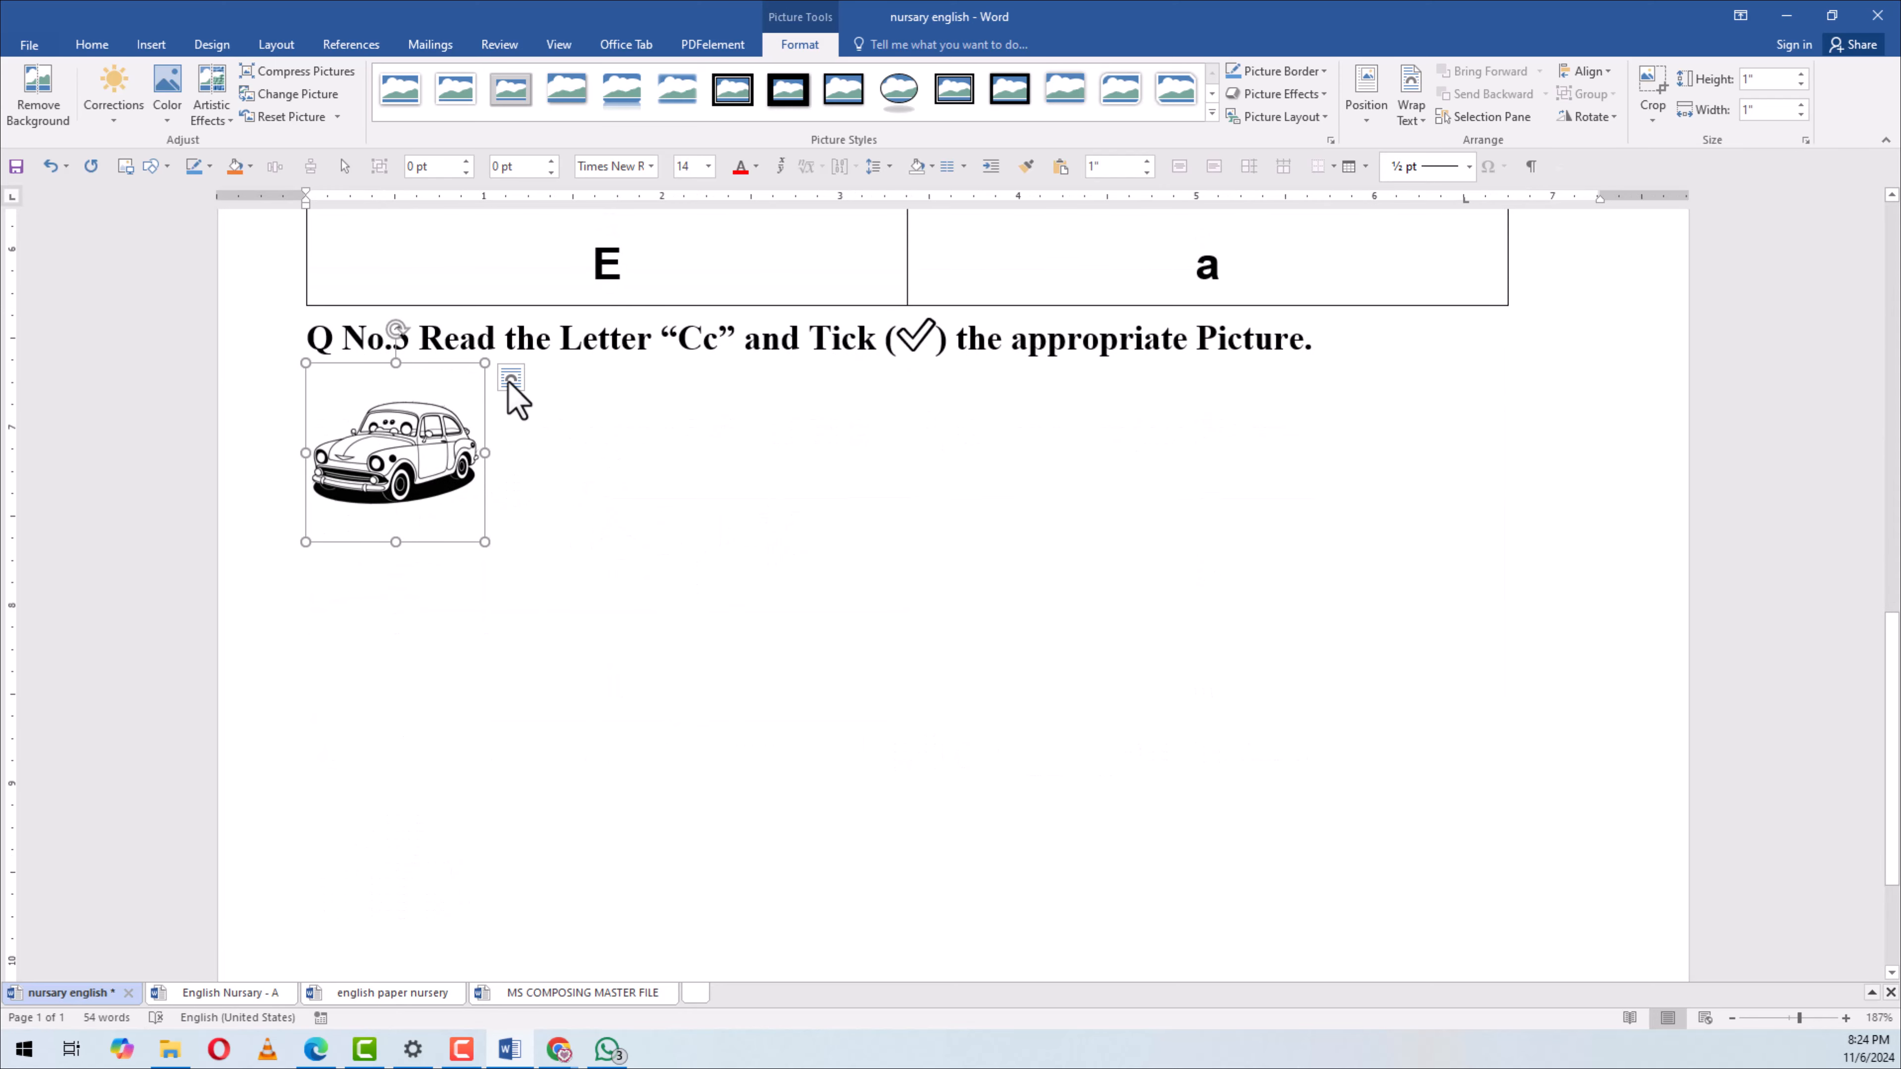
Put the car picture in front of the text, enlarge it to about 1.51 inches square and move it toward the middle below Q No.3
left_click(511, 379)
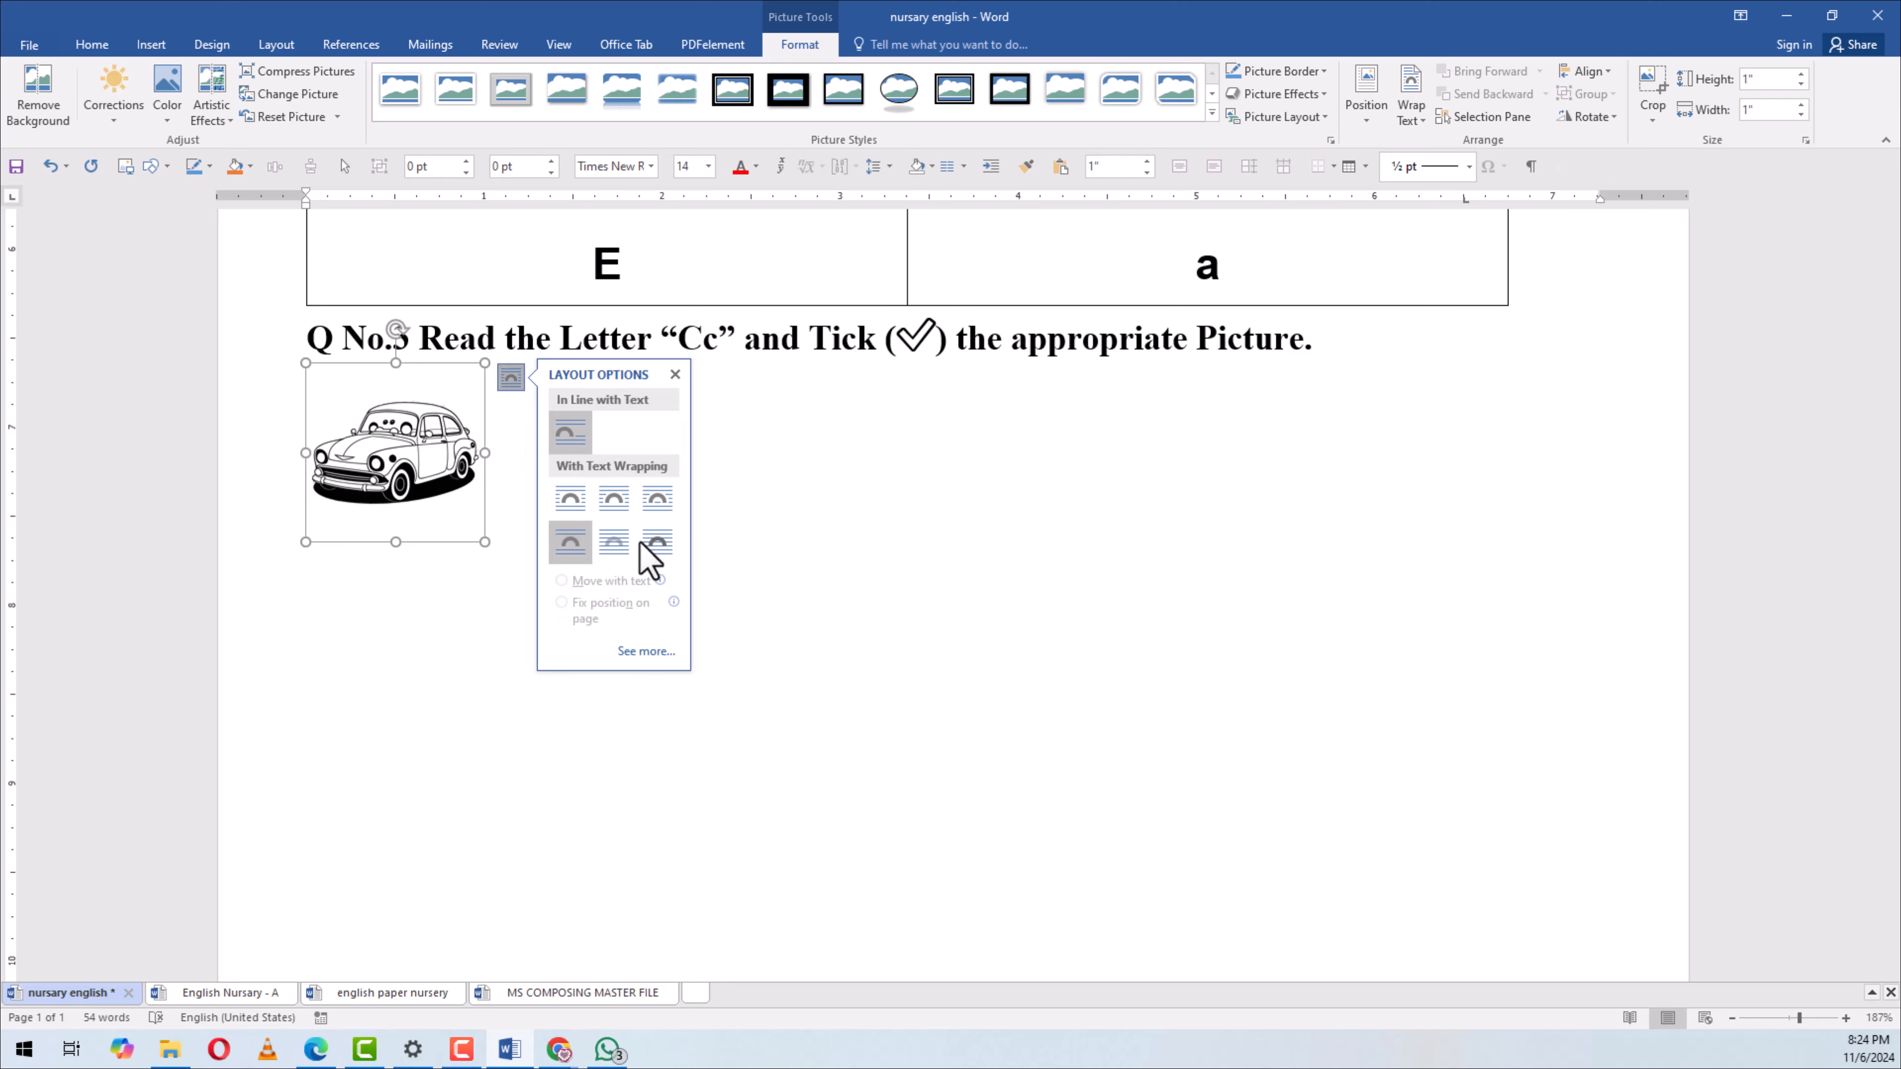
left_click(657, 568)
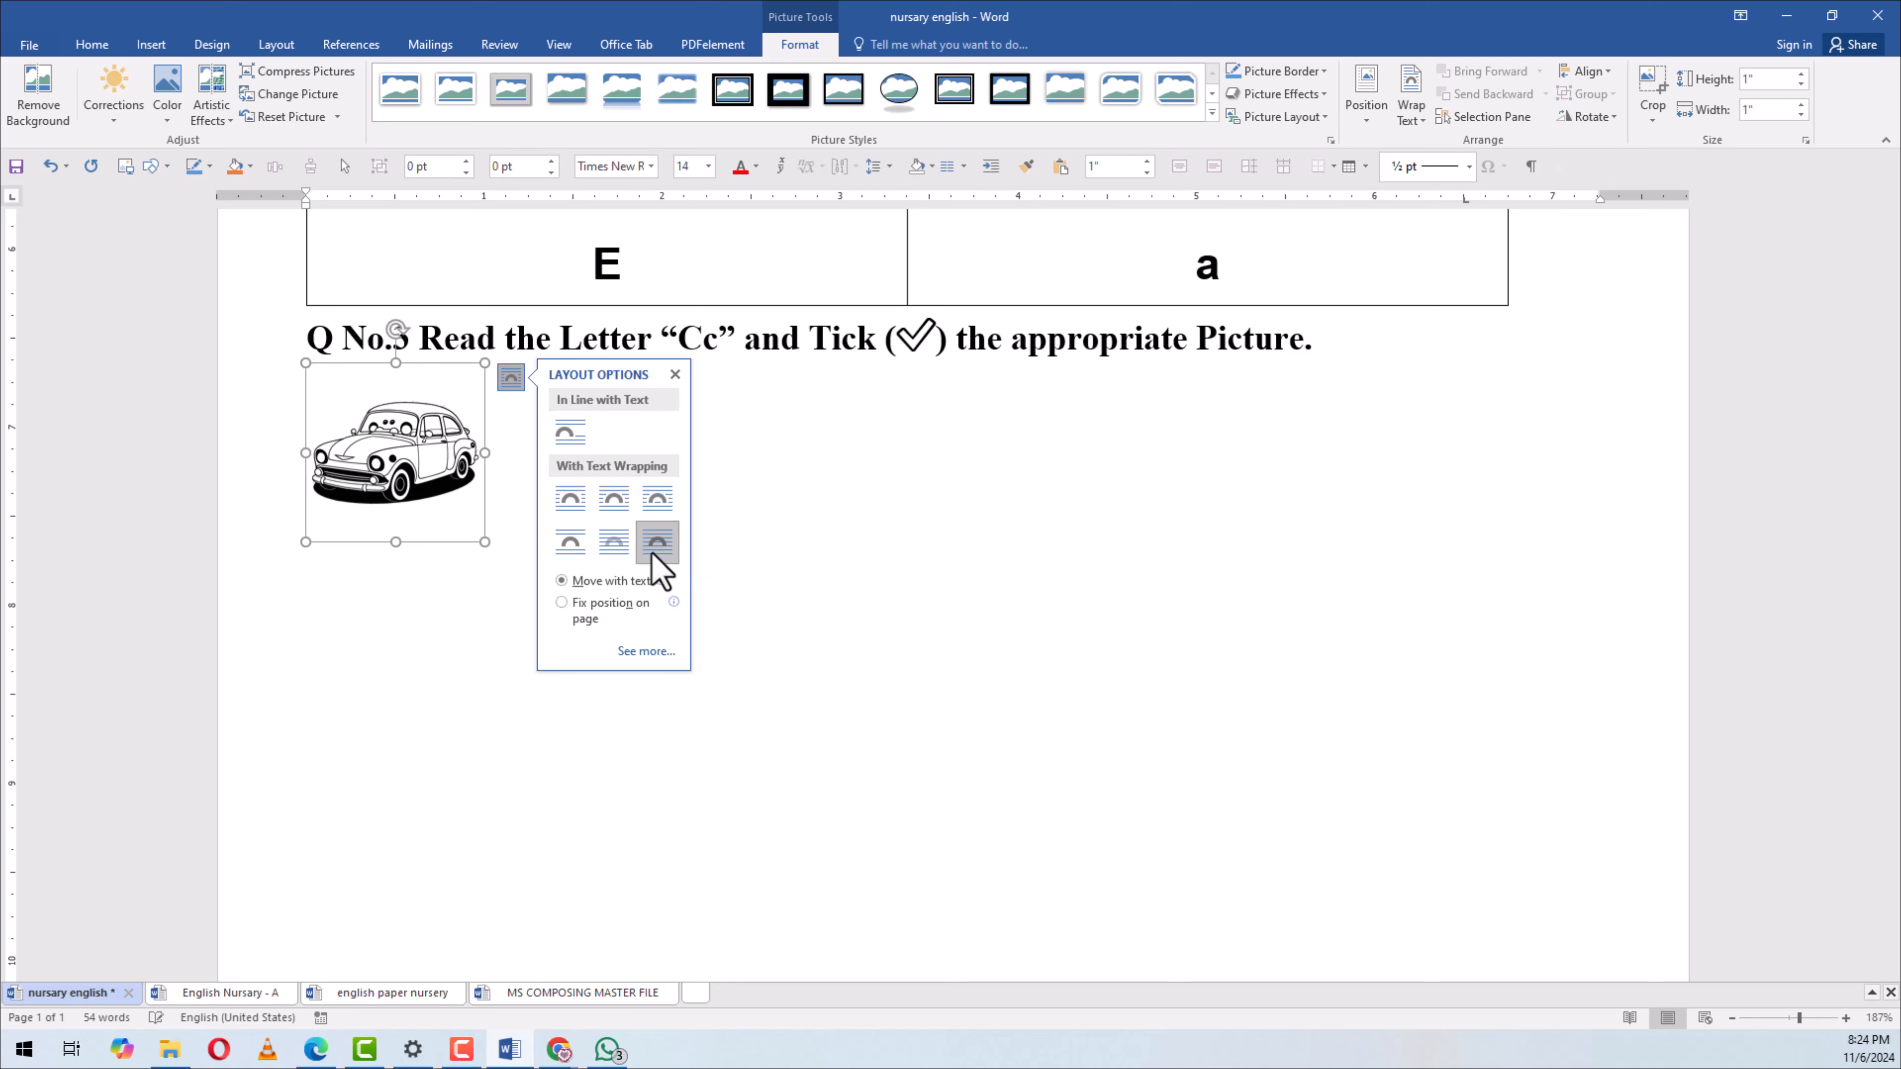
left_click_drag(471, 535, 870, 624)
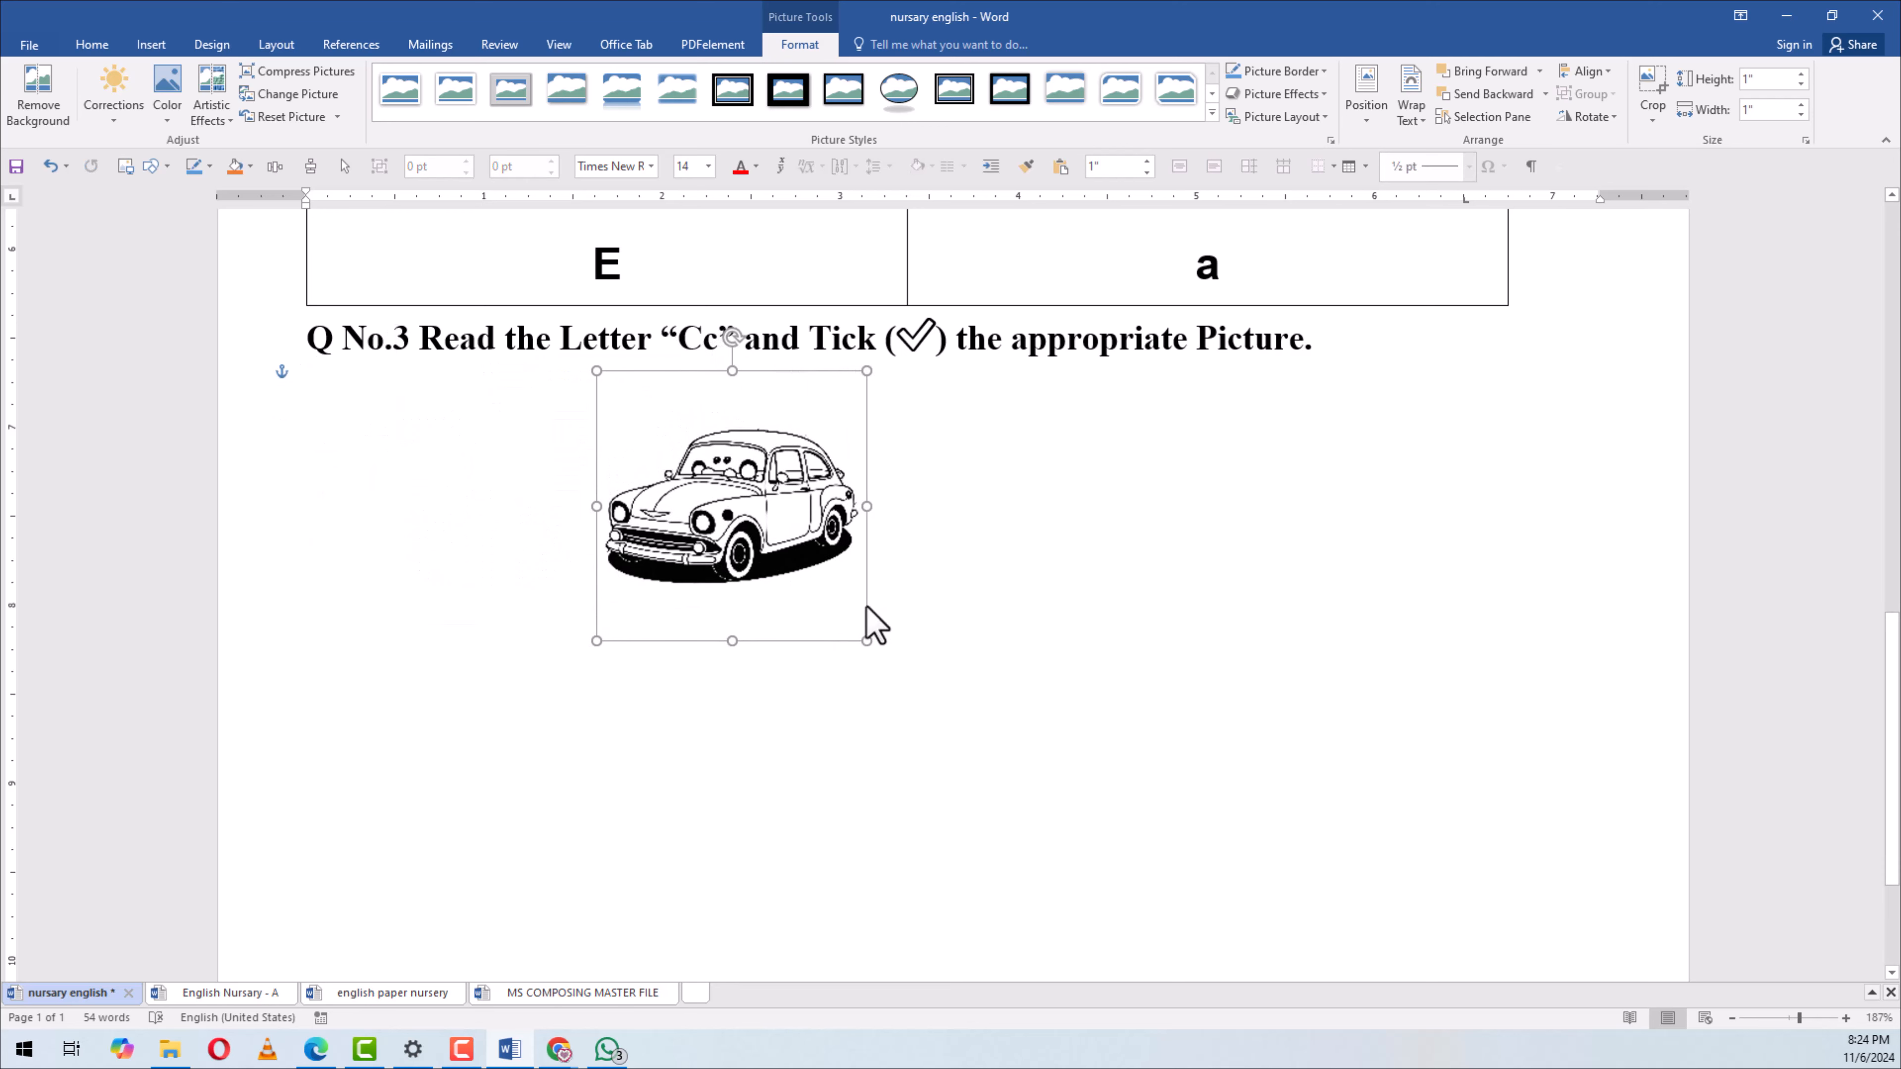
left_click_drag(730, 517, 717, 517)
left_click(925, 585)
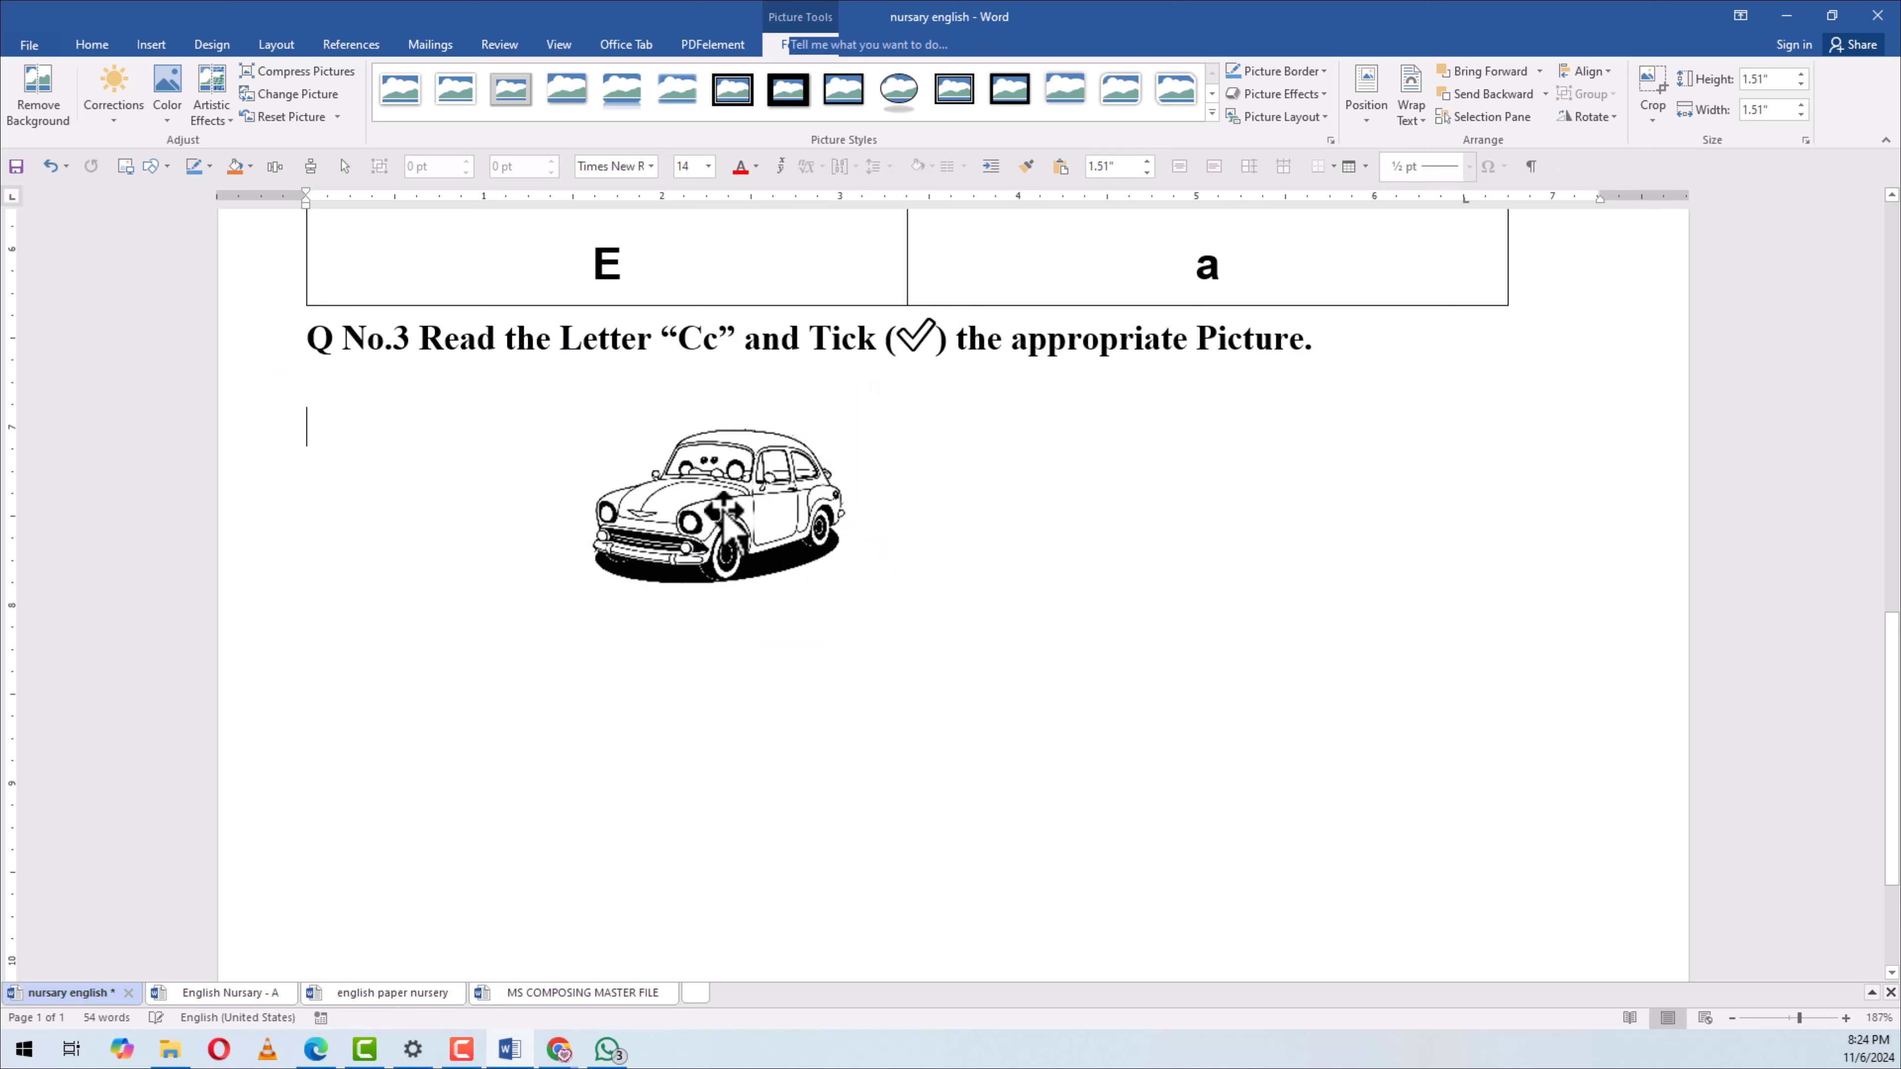
left_click(723, 517)
left_click(493, 506)
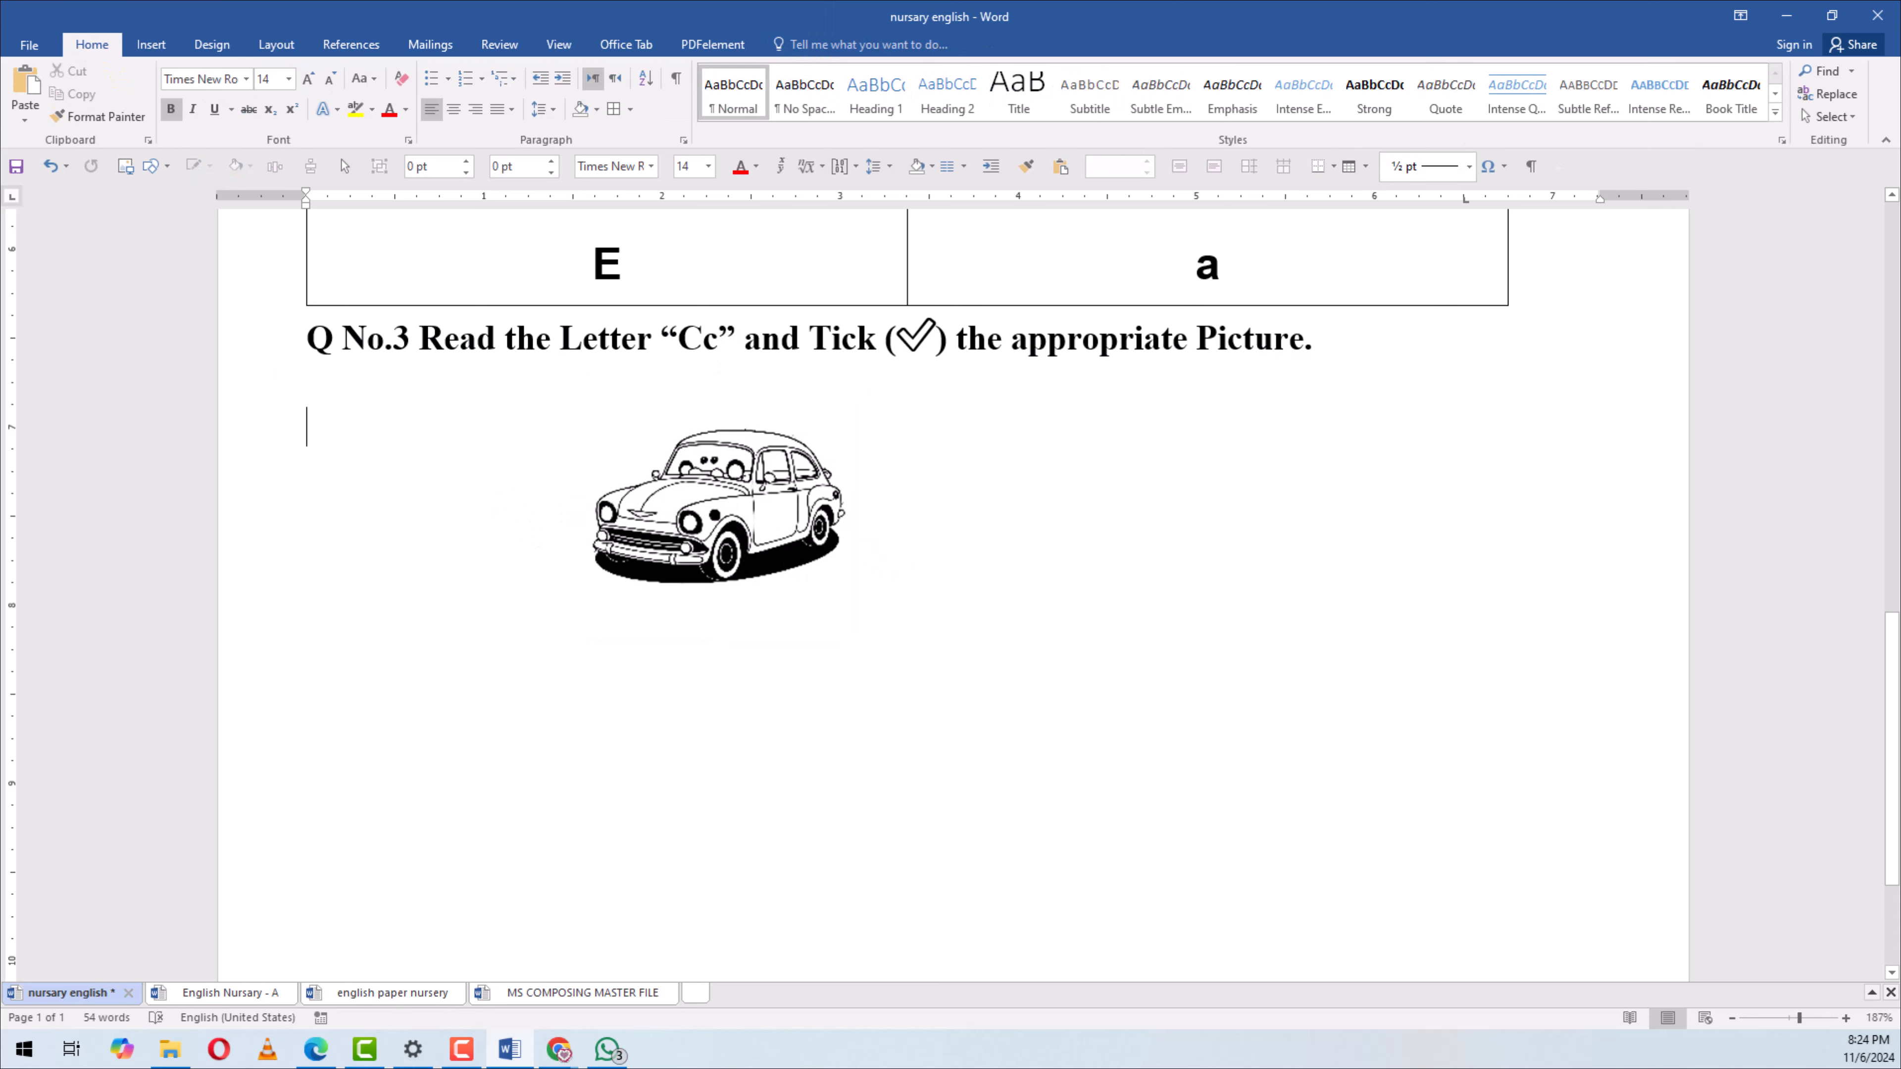
Draw a rounded rectangle about 0.56 inch high and 0.63 inch wide beside the front of the car picture
left_click(151, 44)
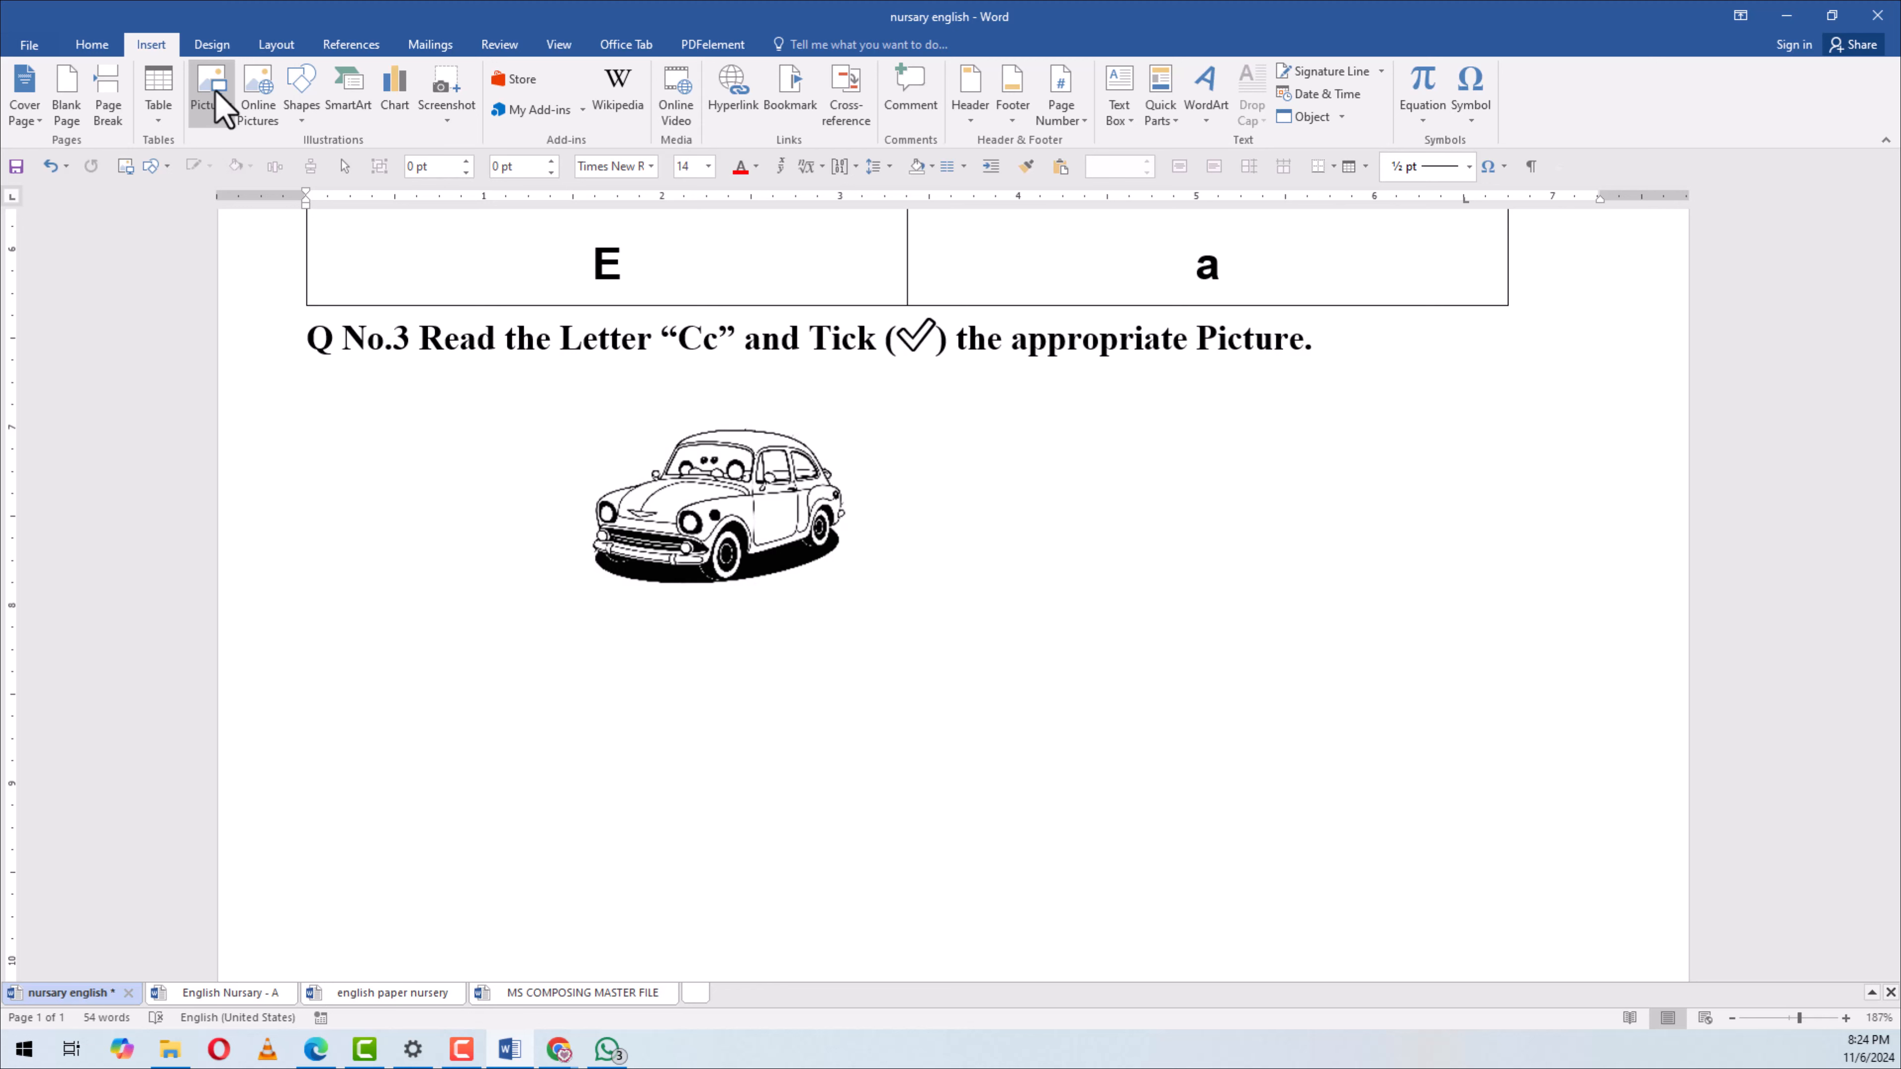
left_click(307, 113)
left_click(391, 180)
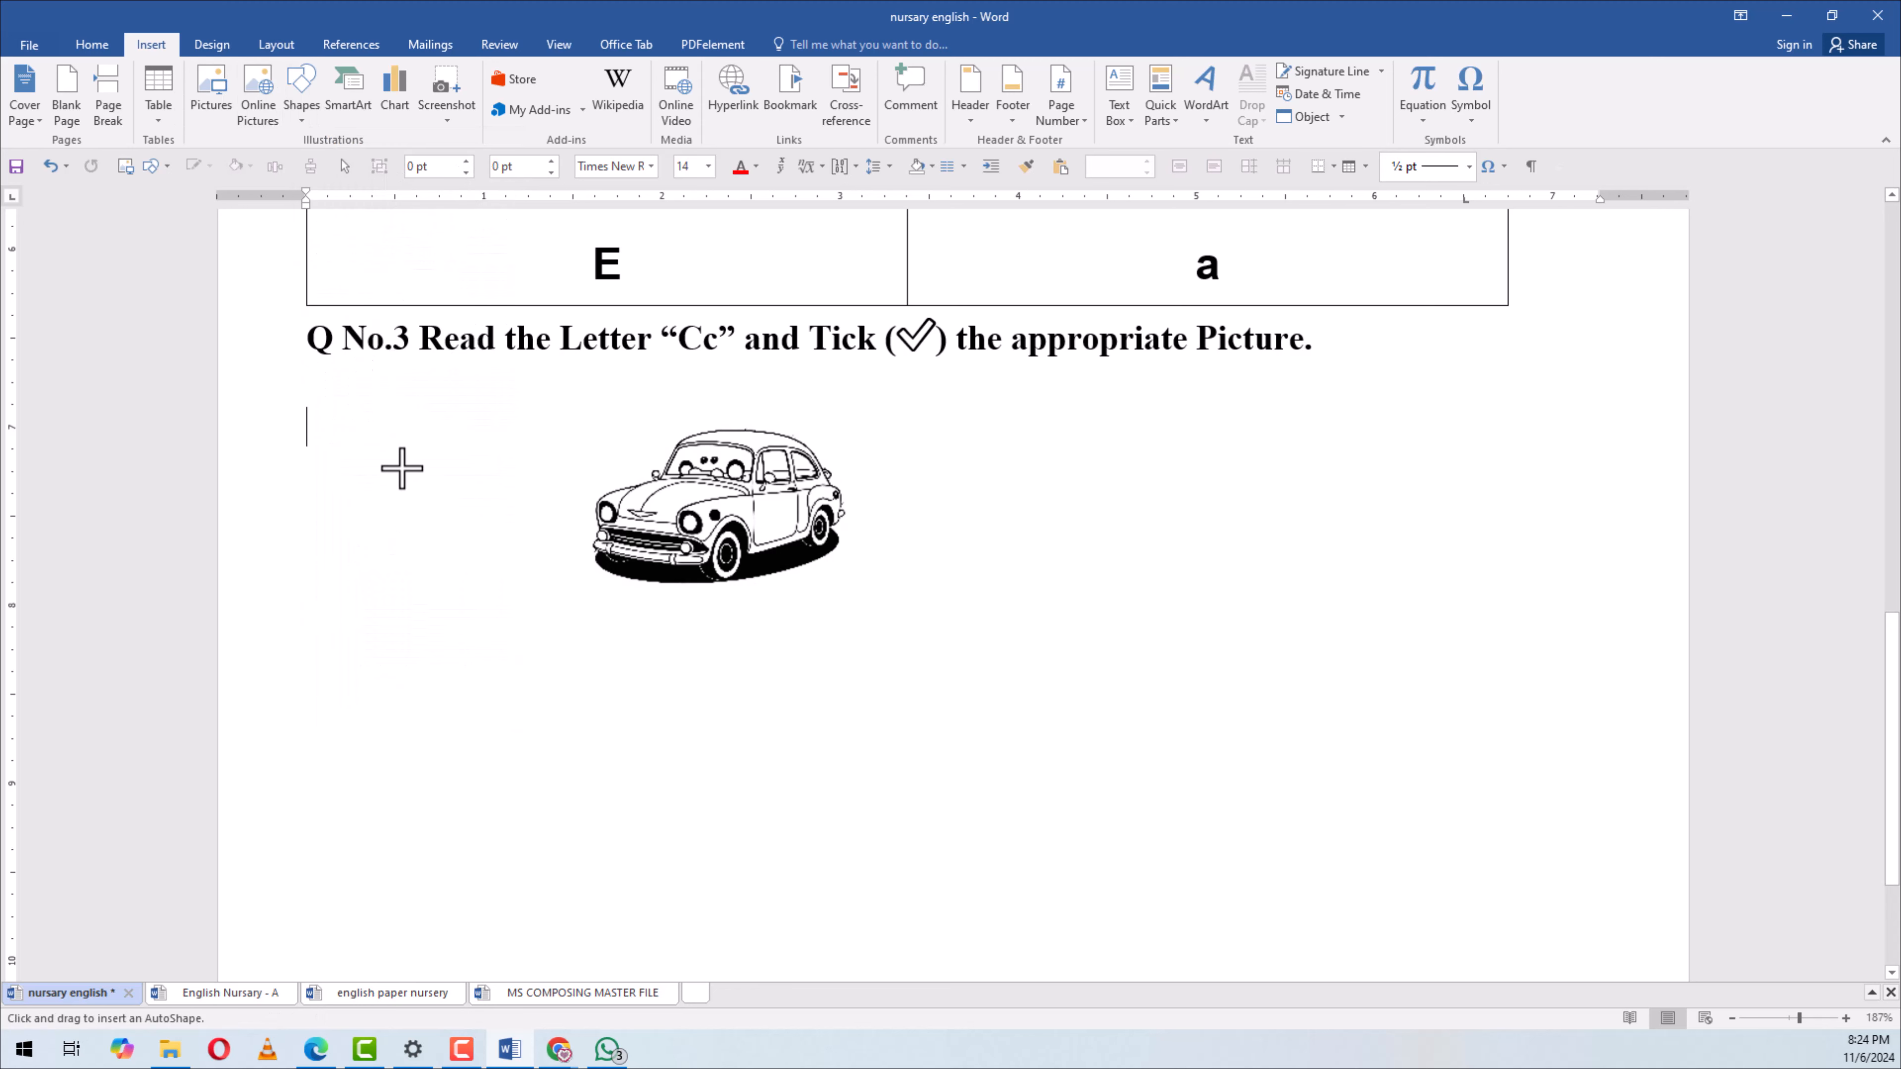
mouse_move(388, 446)
left_mouse_down()
mouse_move(507, 555)
mouse_move(505, 518)
left_mouse_up()
scroll(468, 517, "up", 5, "ctrl")
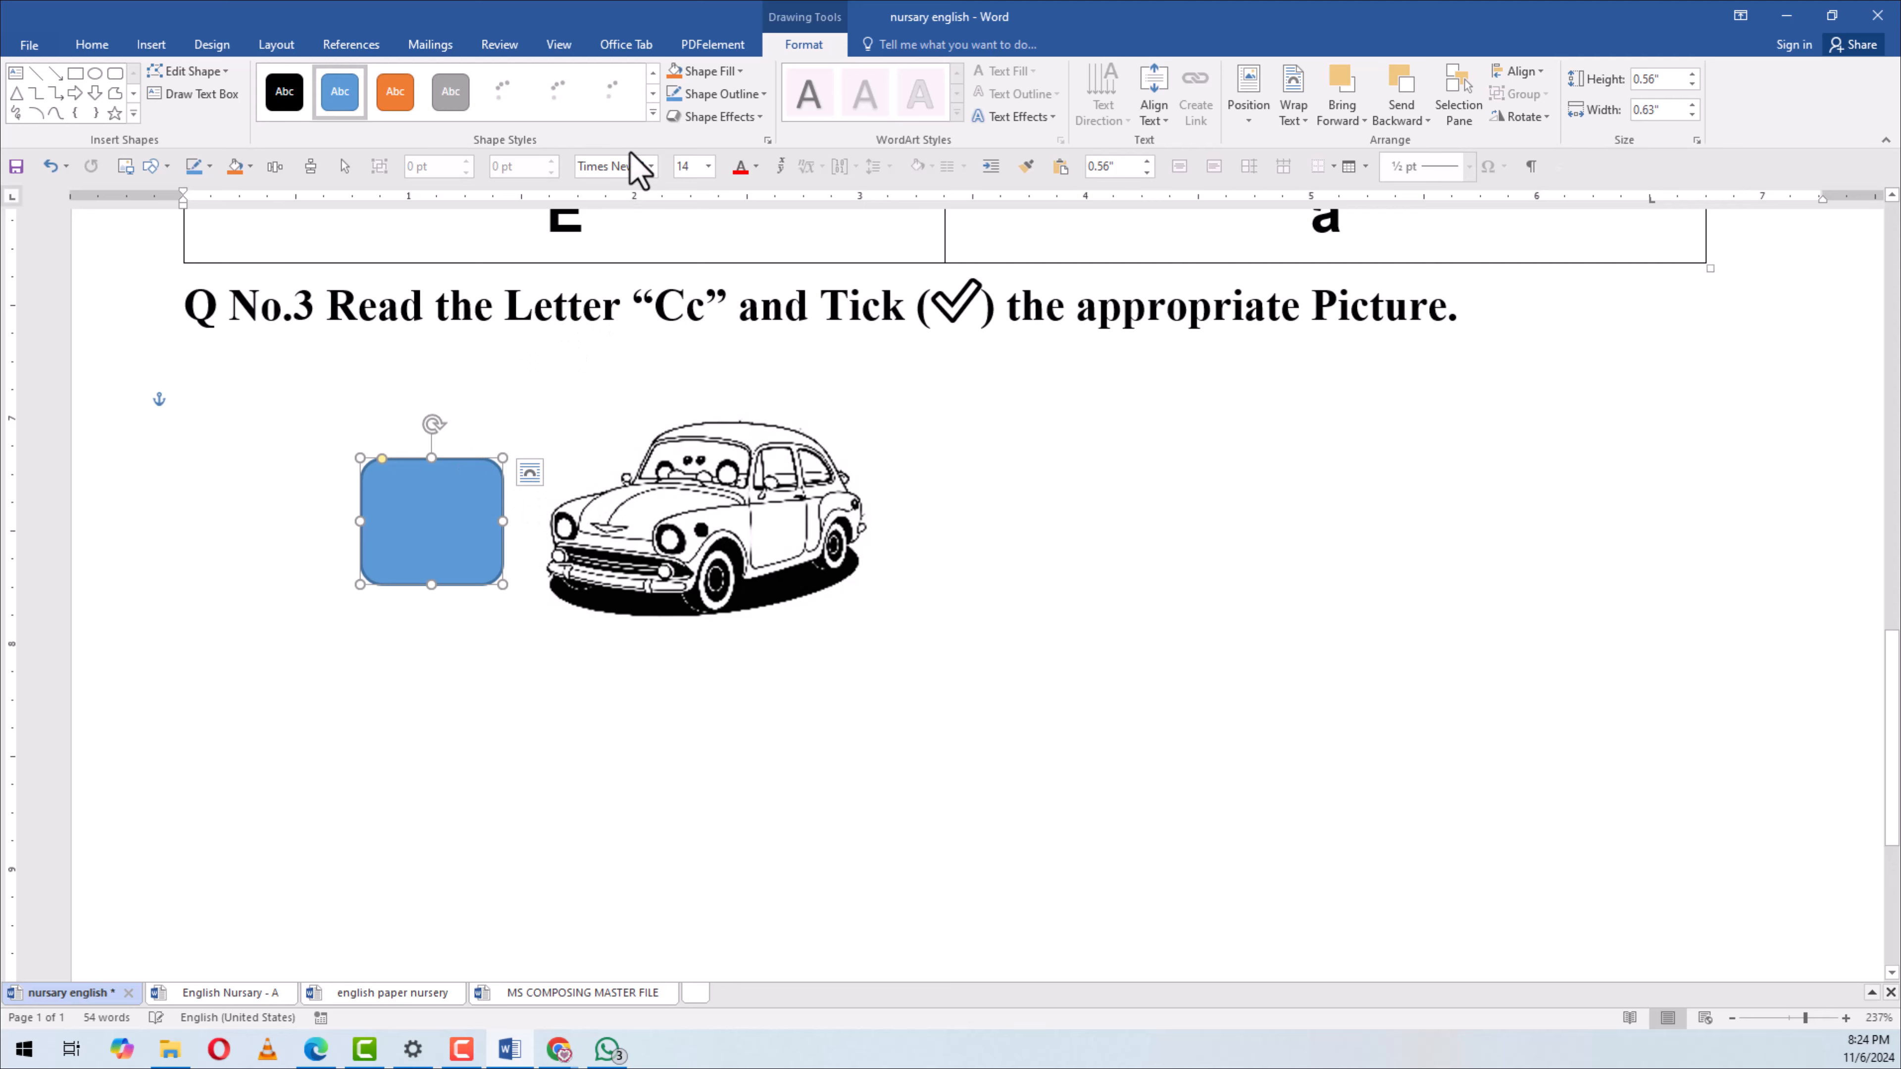
Give the rounded rectangle no fill and a black outline
left_click(737, 71)
left_click(692, 259)
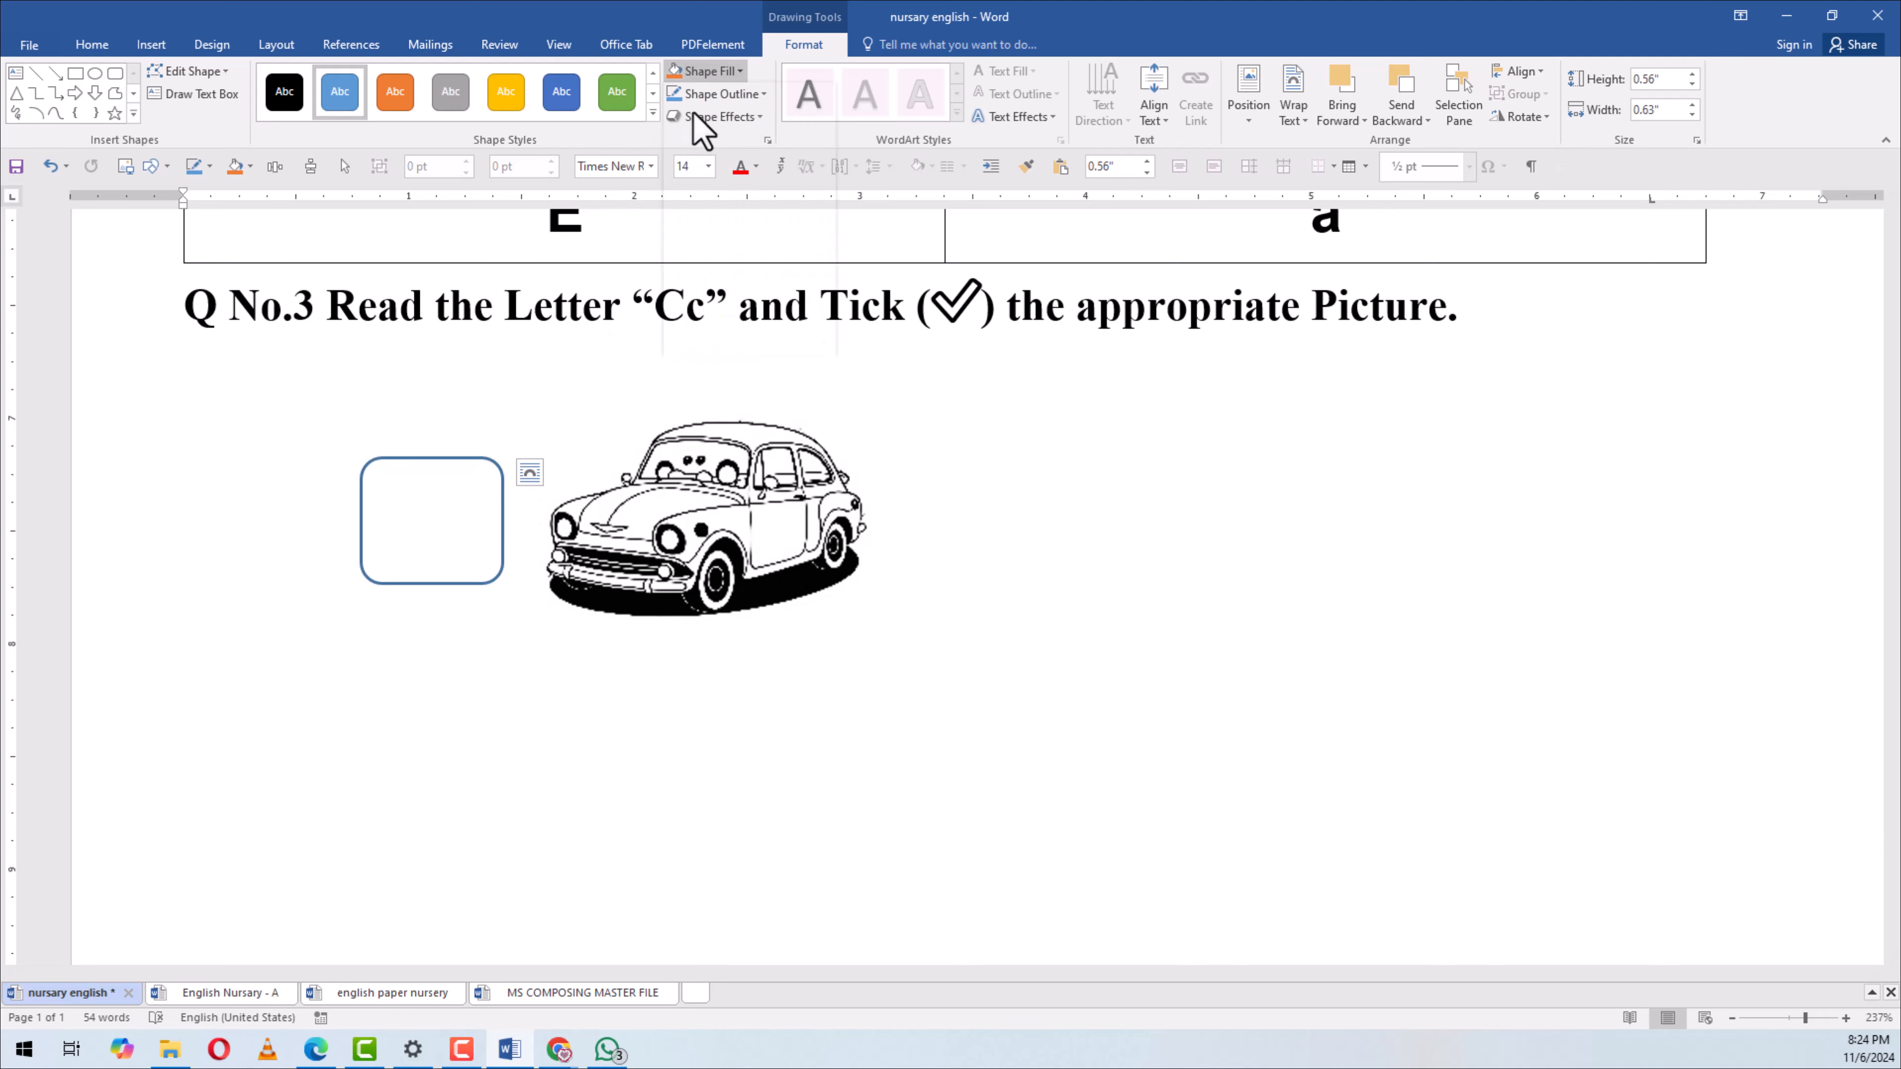
left_click(717, 93)
left_click(690, 140)
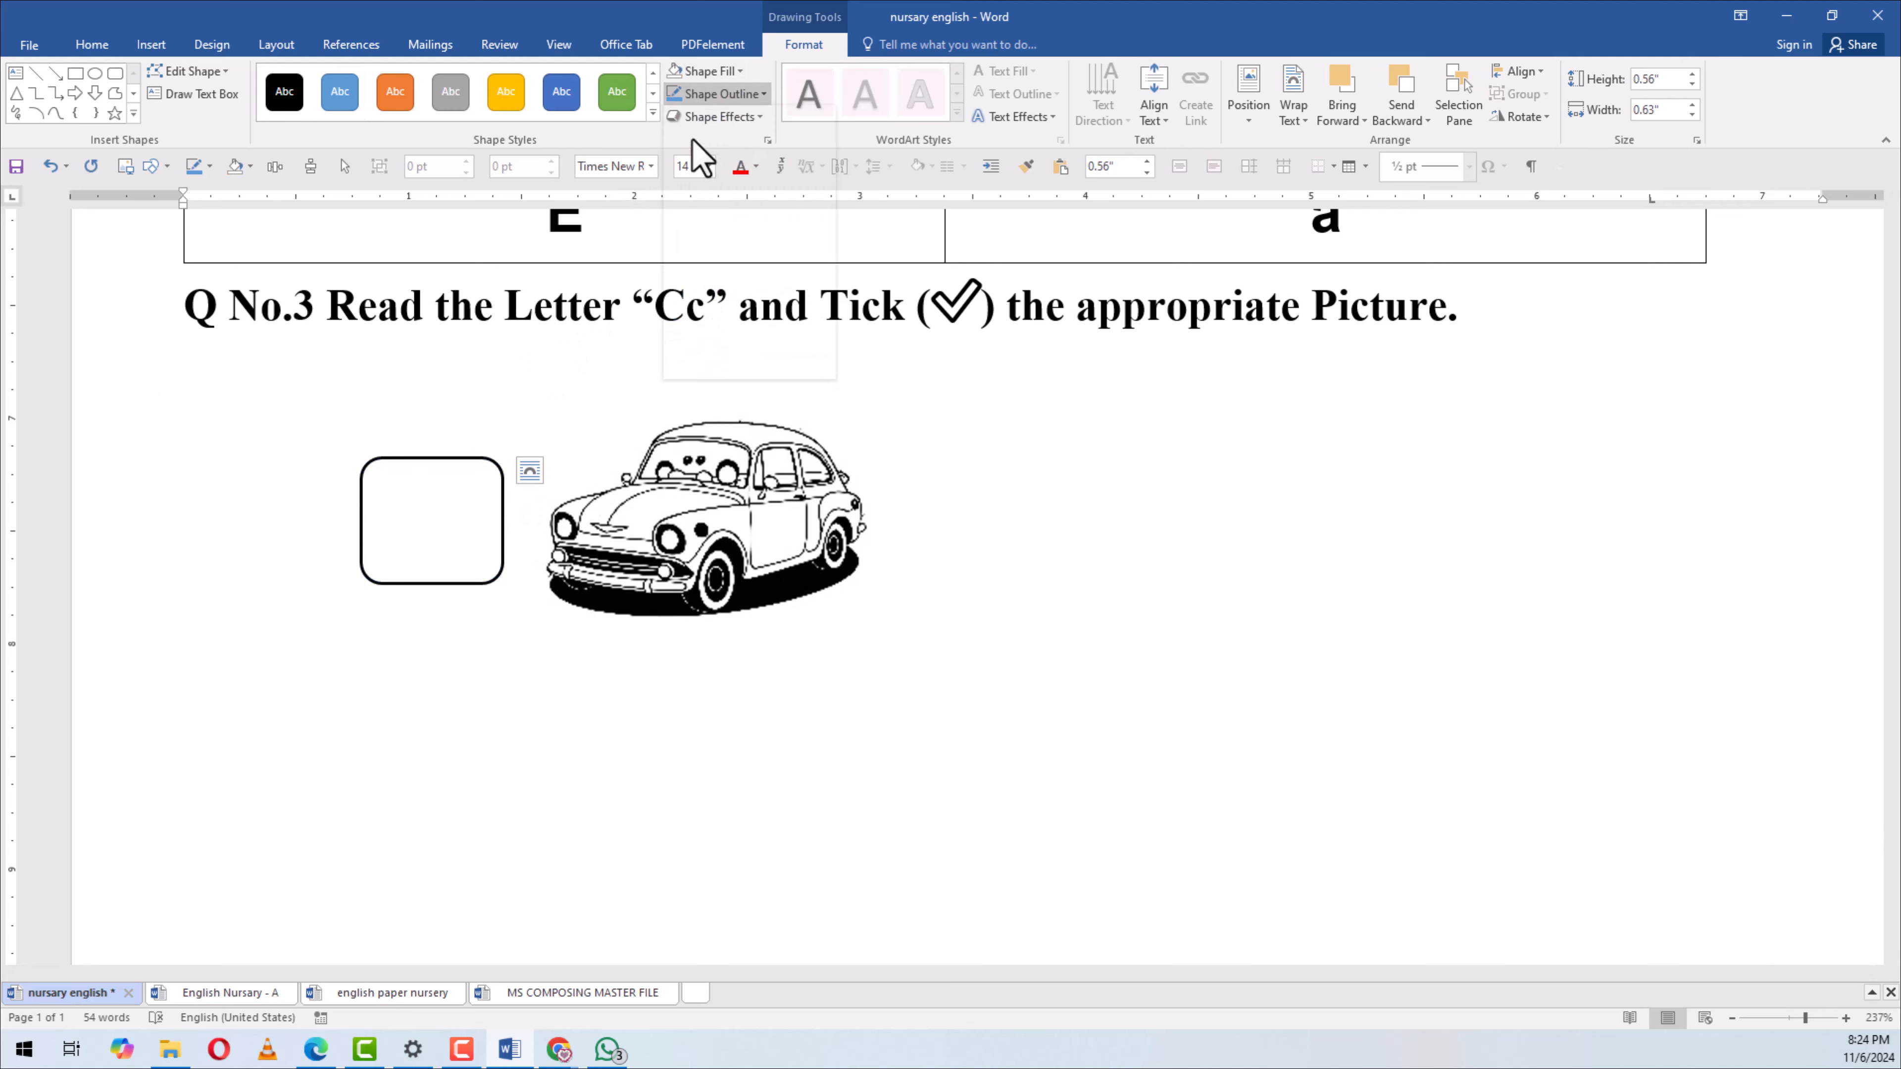
Move the rounded box slightly closer to the car, and nudge the box and car picture together toward the page's left margin
left_click_drag(496, 544, 508, 545)
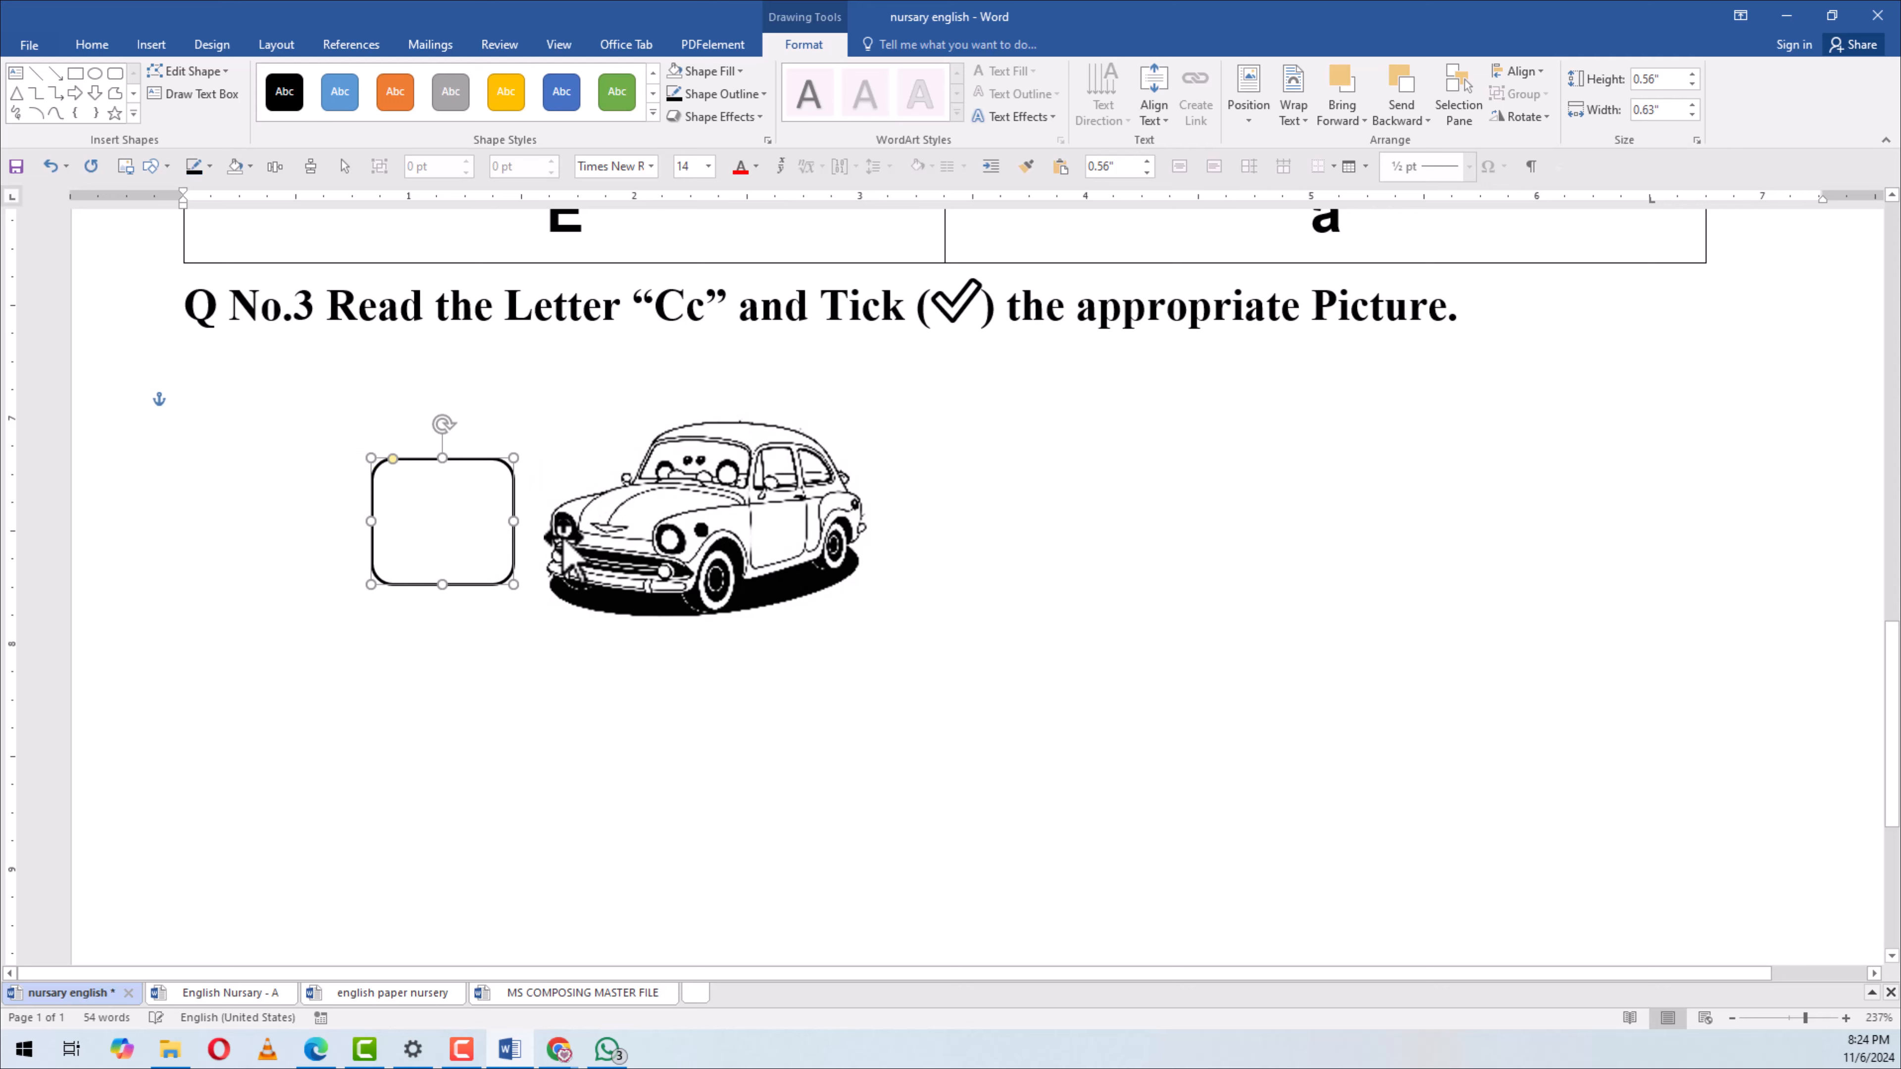
left_click(562, 535, "shift")
key("Left")
key("Left")
key("Left")
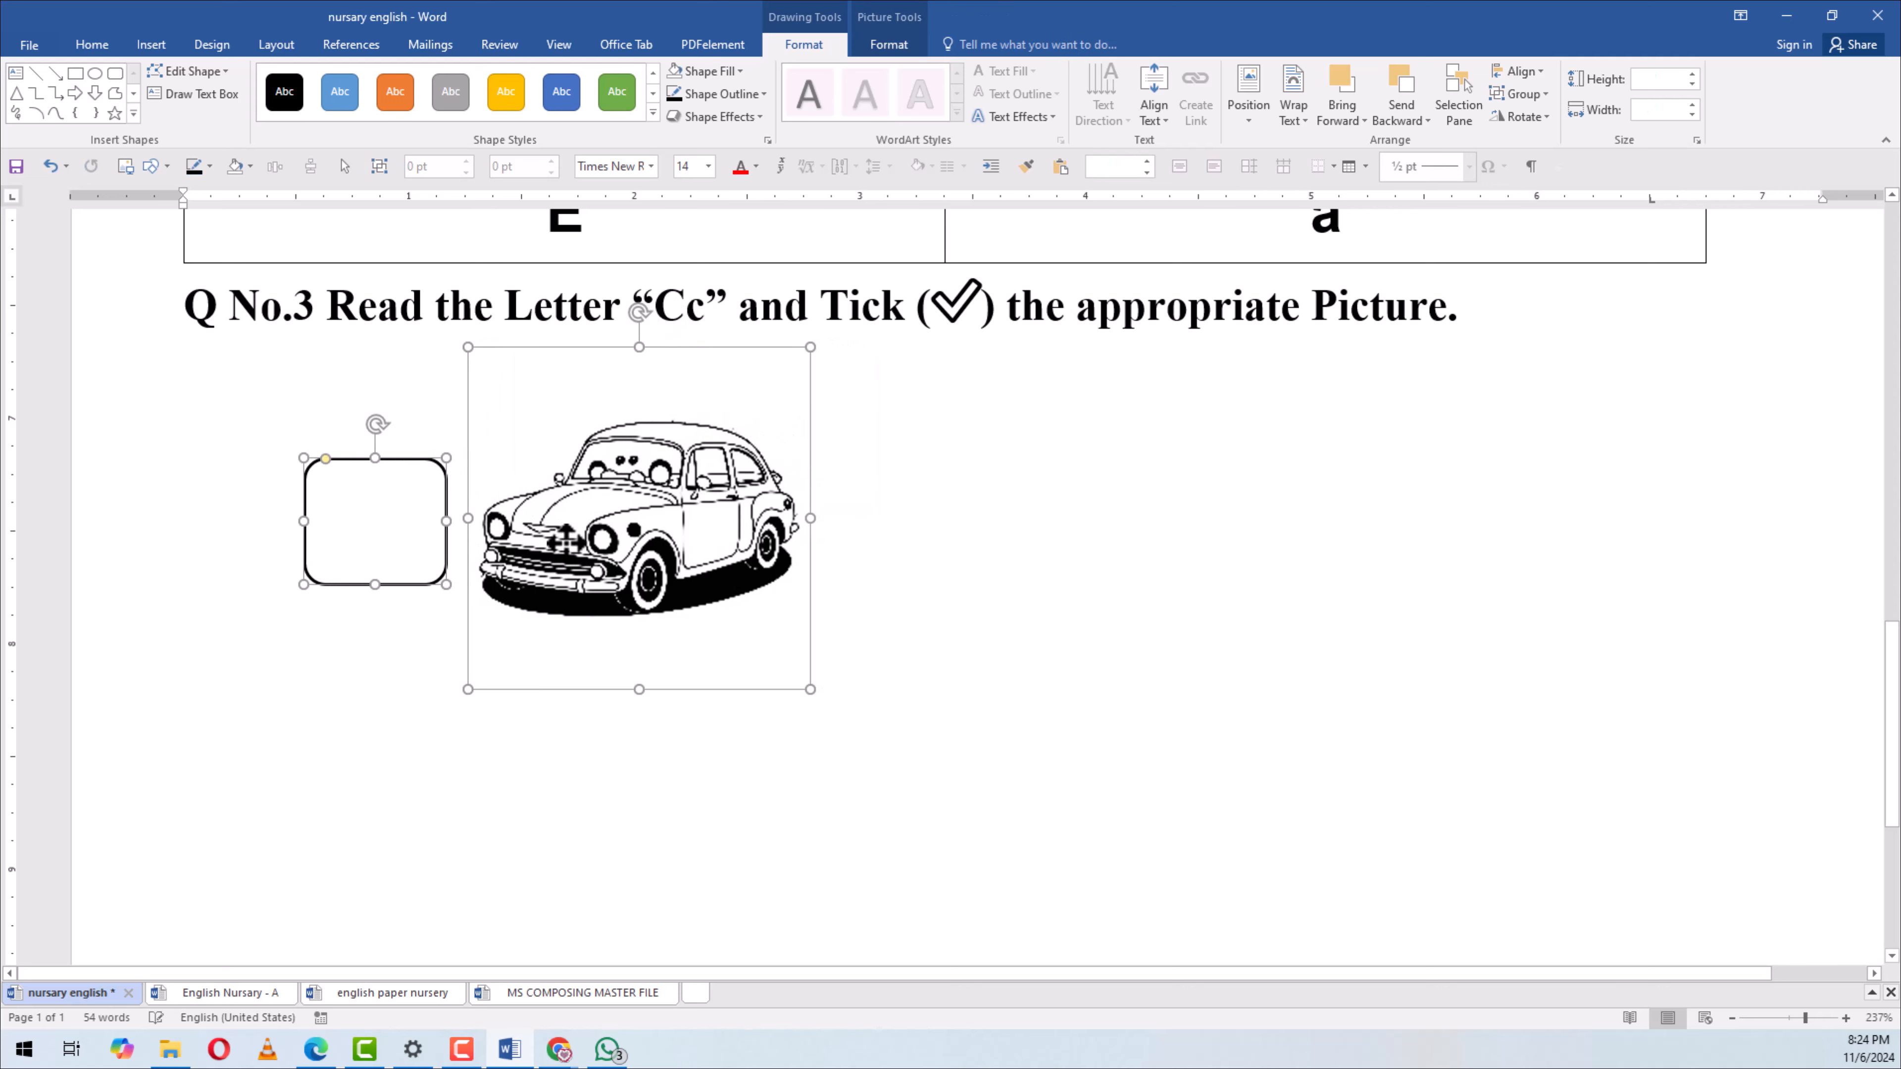
key("Left")
key("Escape")
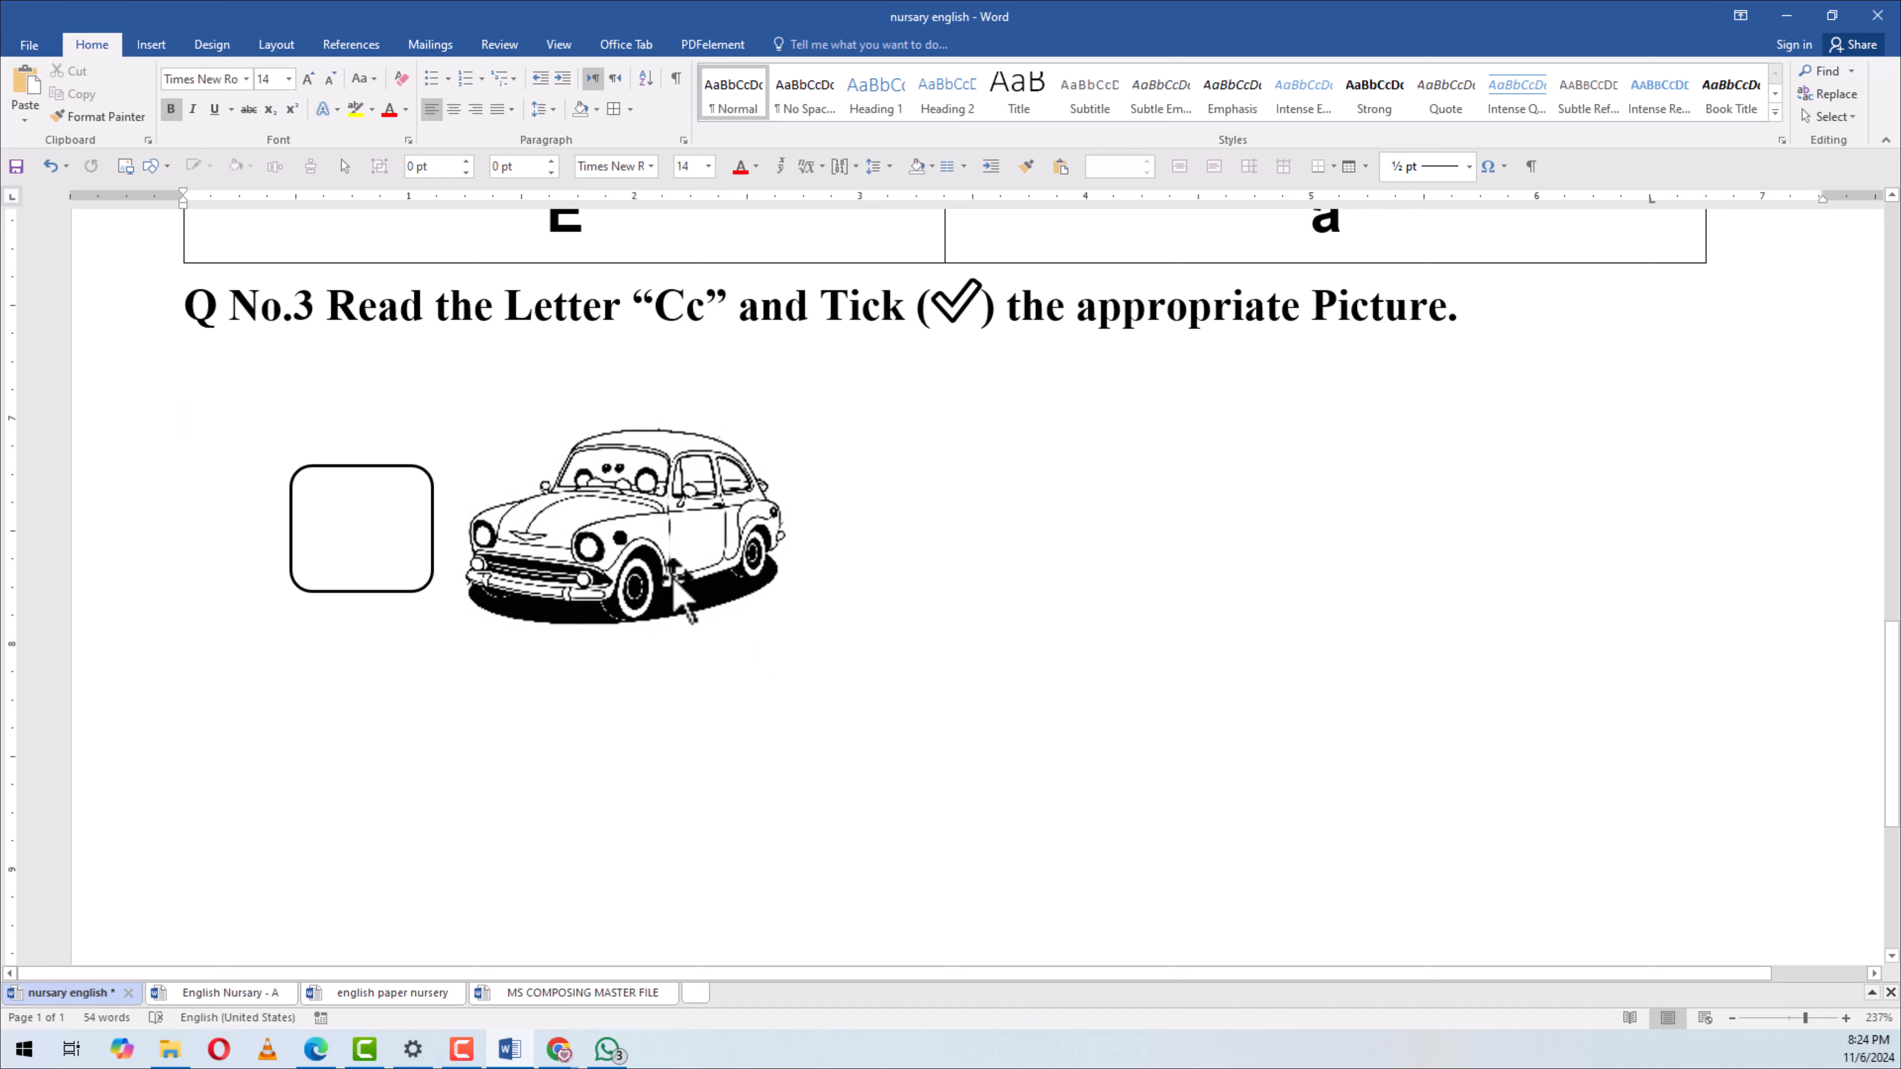
Review the layout of the paper from the MS Education Network header down to the Q No.3 picture area
left_click(679, 592)
scroll(685, 570, "up", 3)
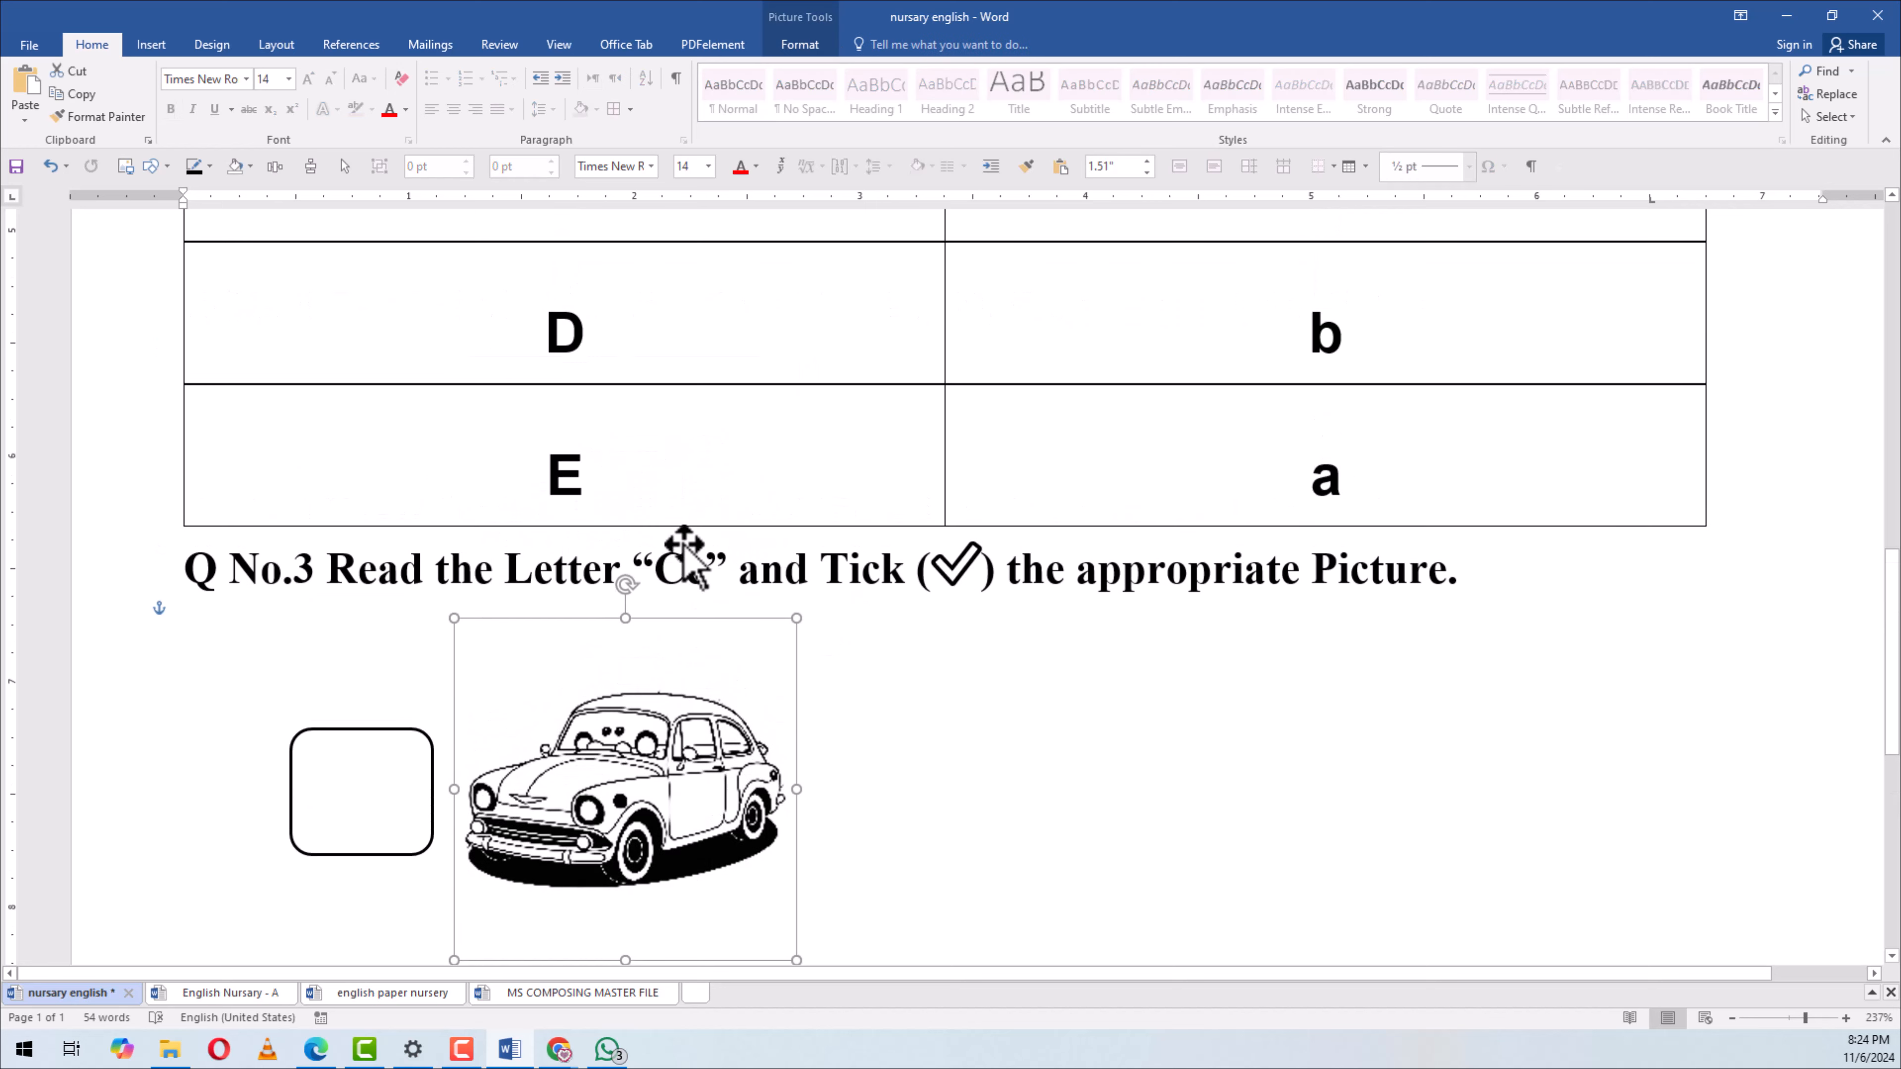
scroll(616, 459, "down", 6)
scroll(603, 427, "up", 2, "ctrl")
scroll(602, 427, "up", 15)
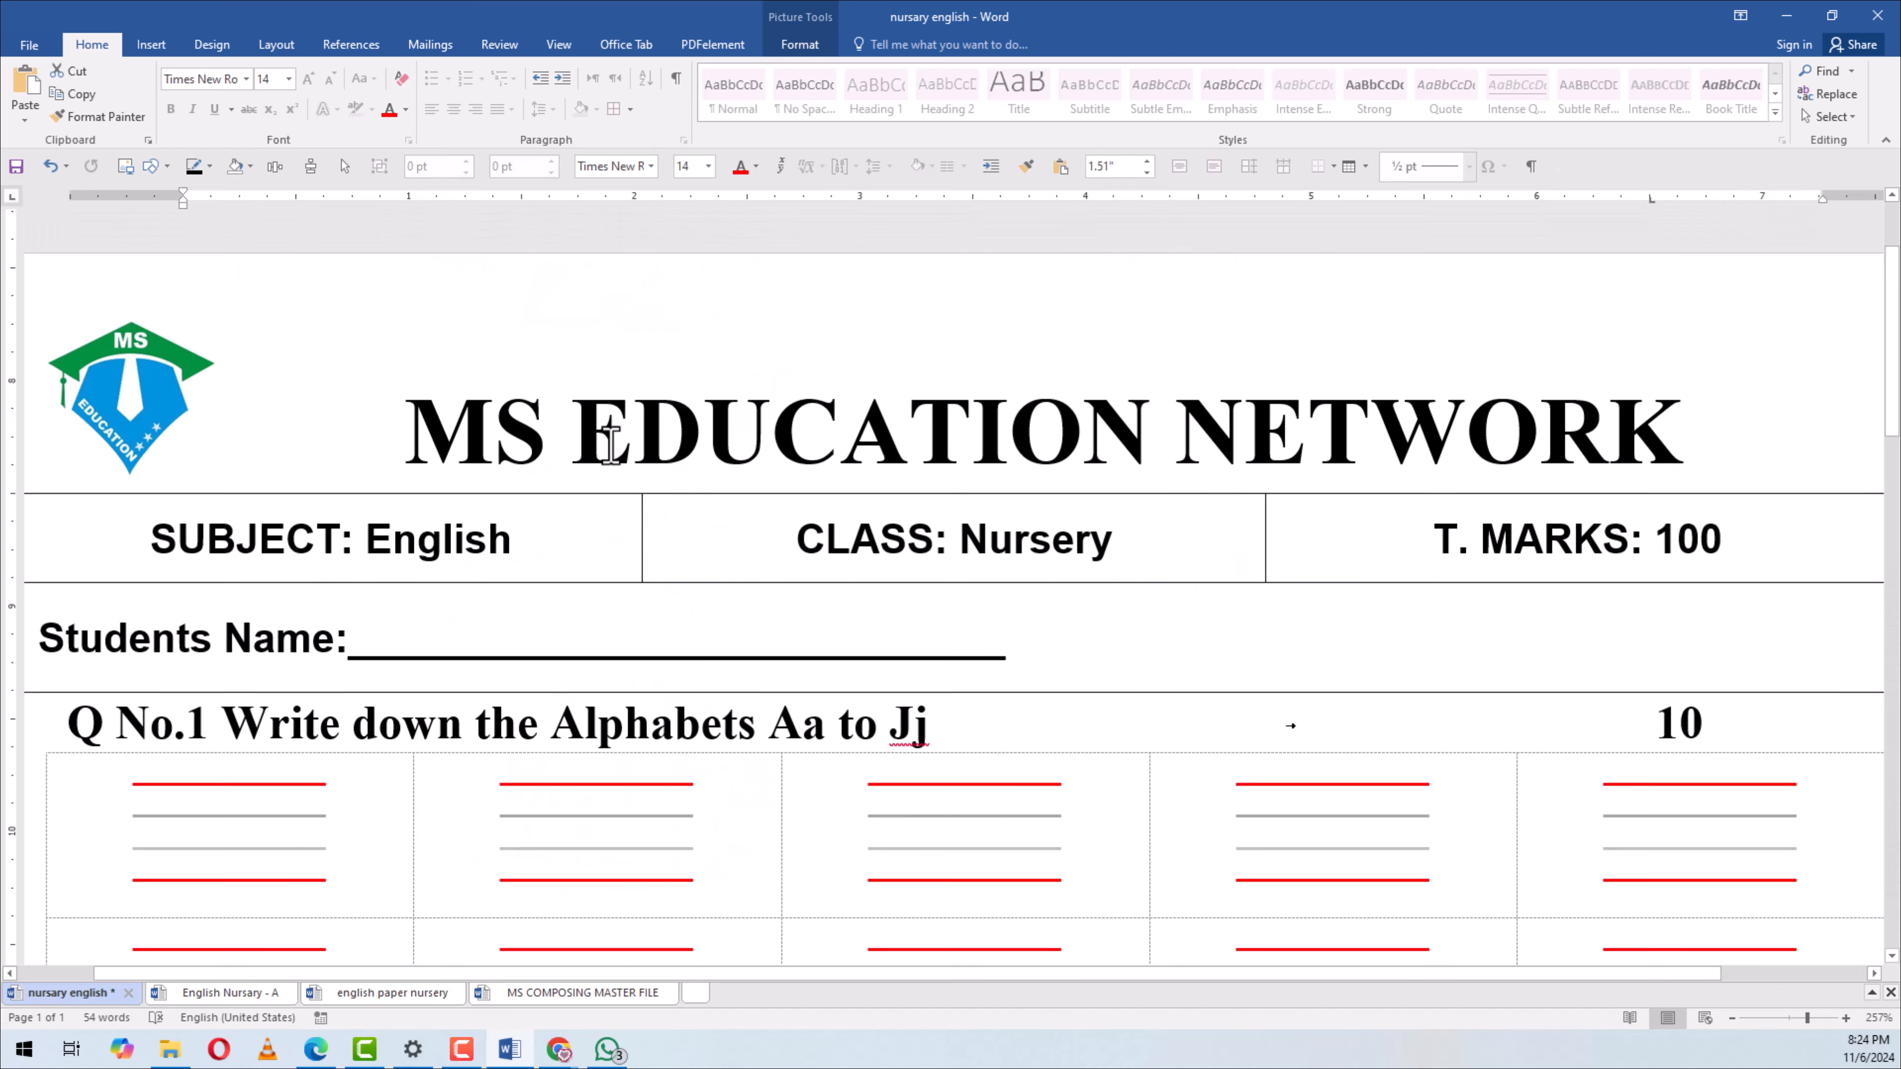
scroll(719, 592, "down", 6, "ctrl")
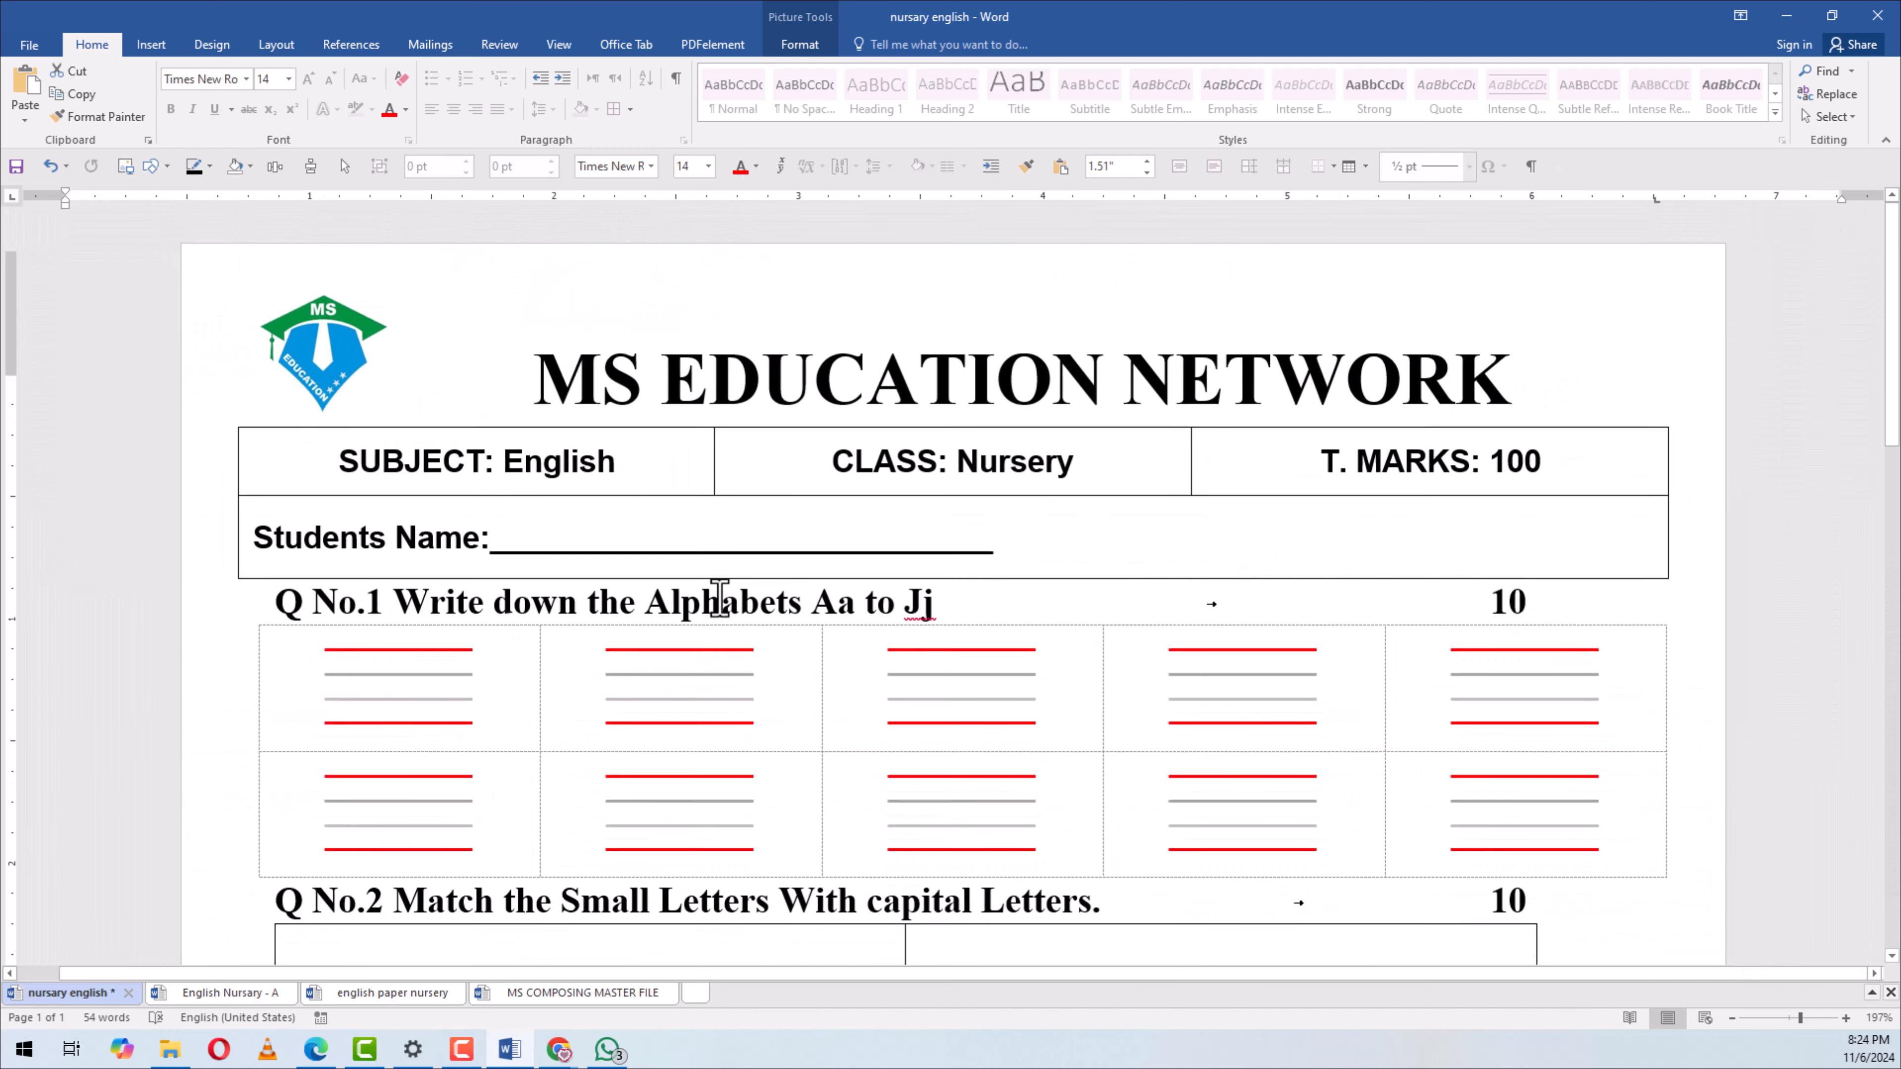
scroll(717, 597, "down", 14)
scroll(725, 593, "up", 2)
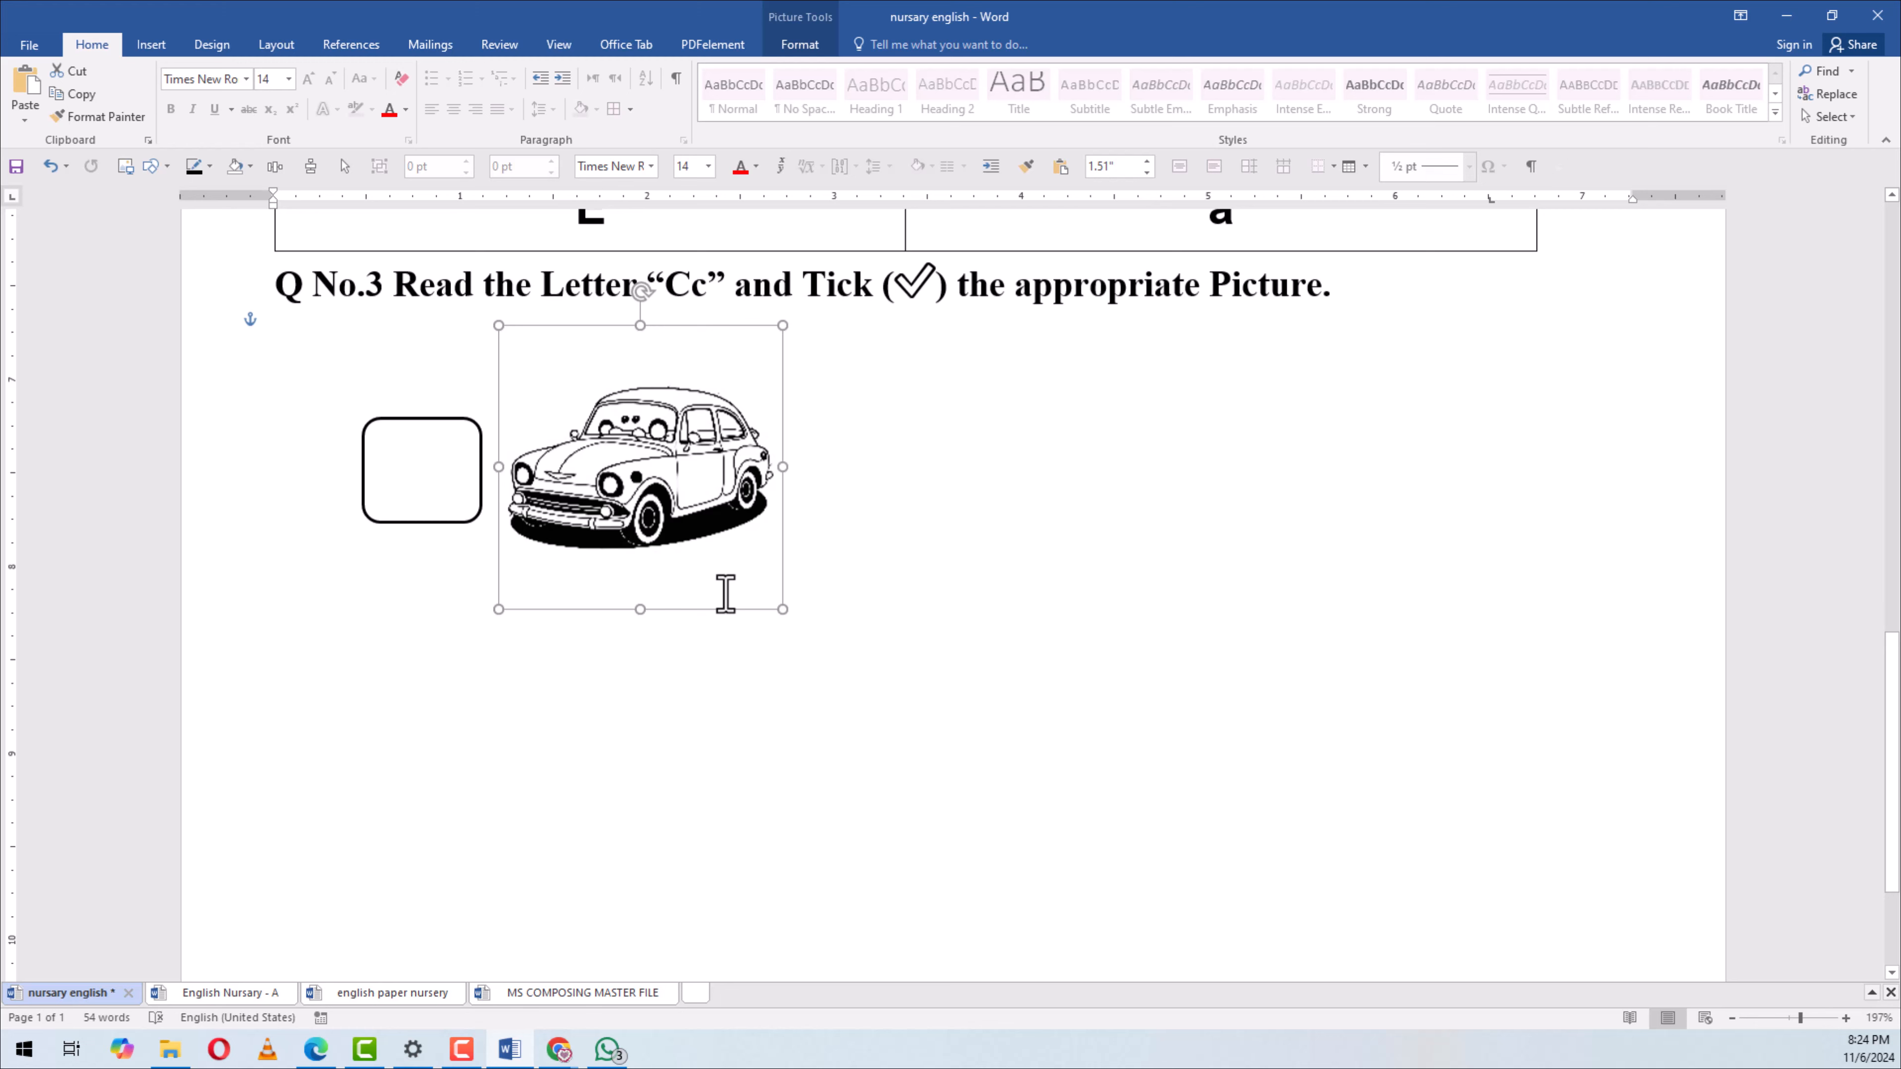
Delete the car picture below the Q No.3 heading, keeping the rounded box
left_click(879, 585)
left_click(704, 484)
key("Delete")
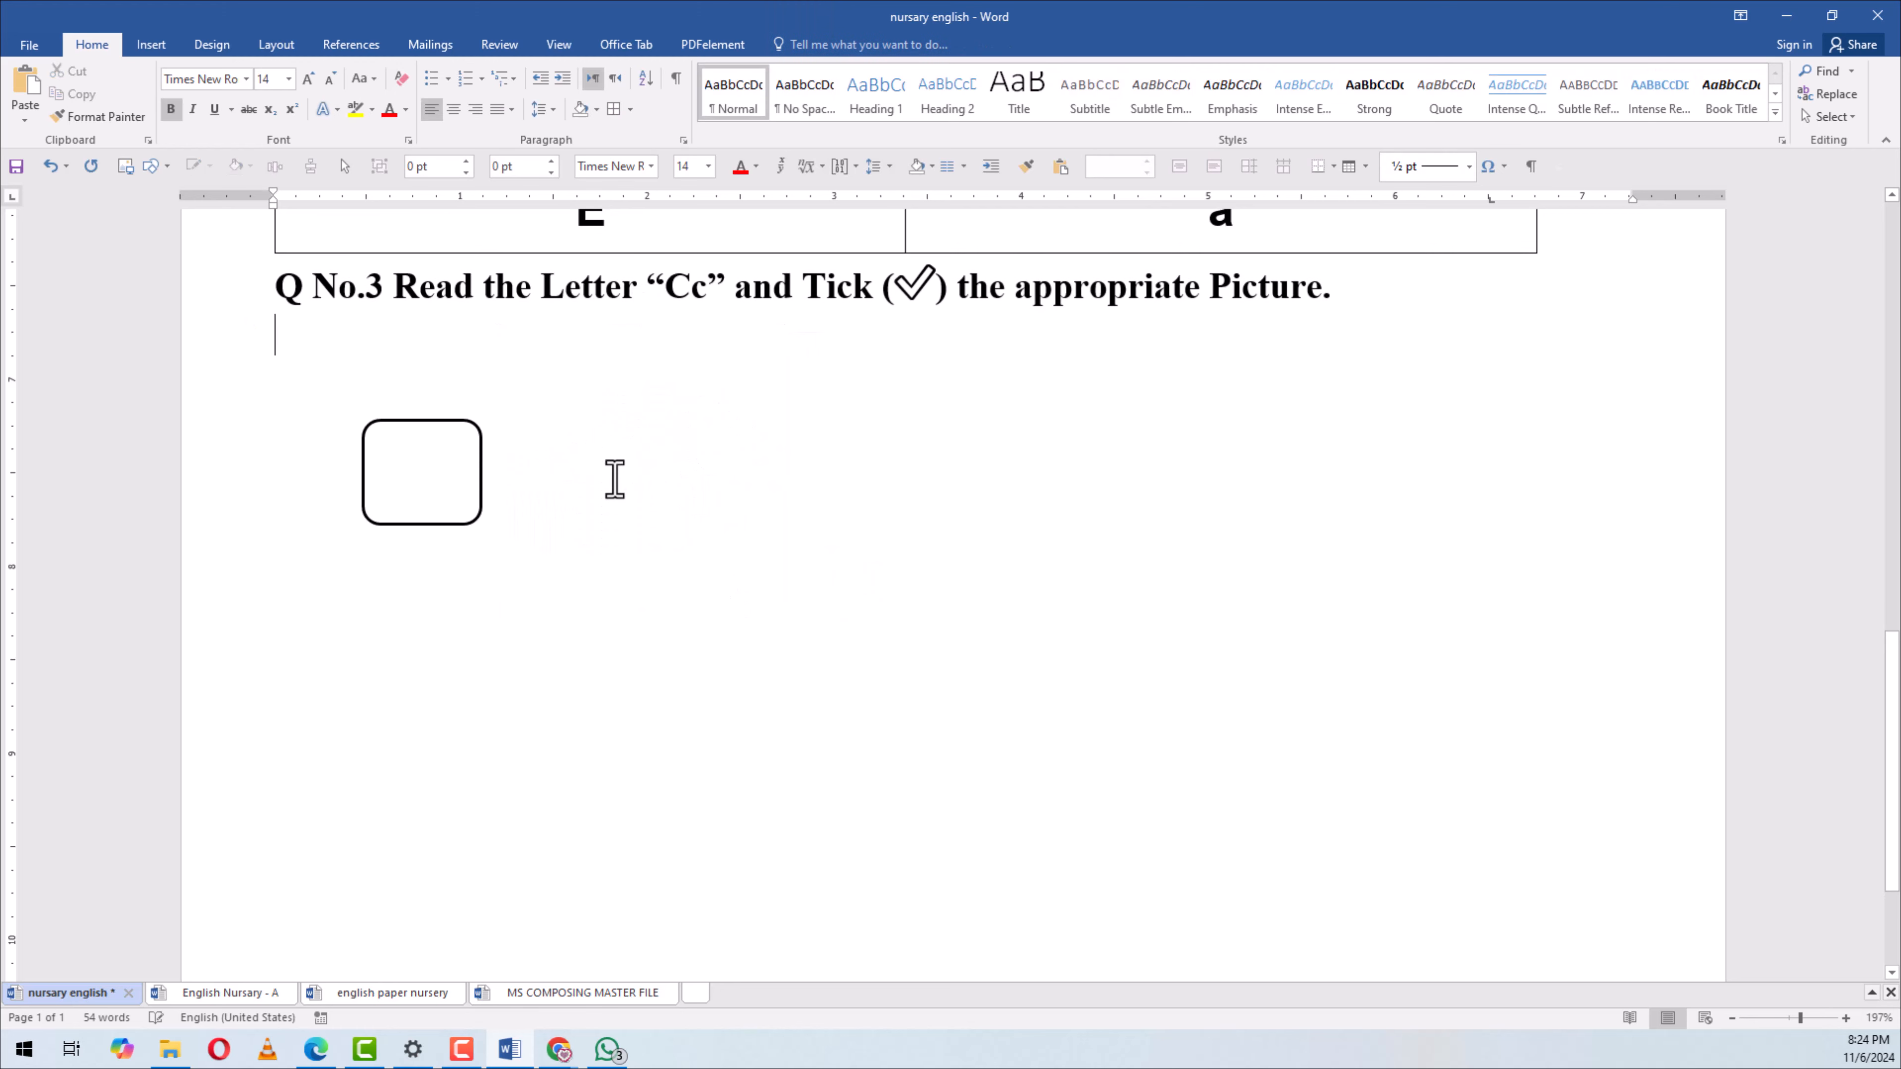
Insert the line-art picture named "car" from the Matterial folder again below the Q No.3 heading
left_click(151, 45)
left_click(225, 105)
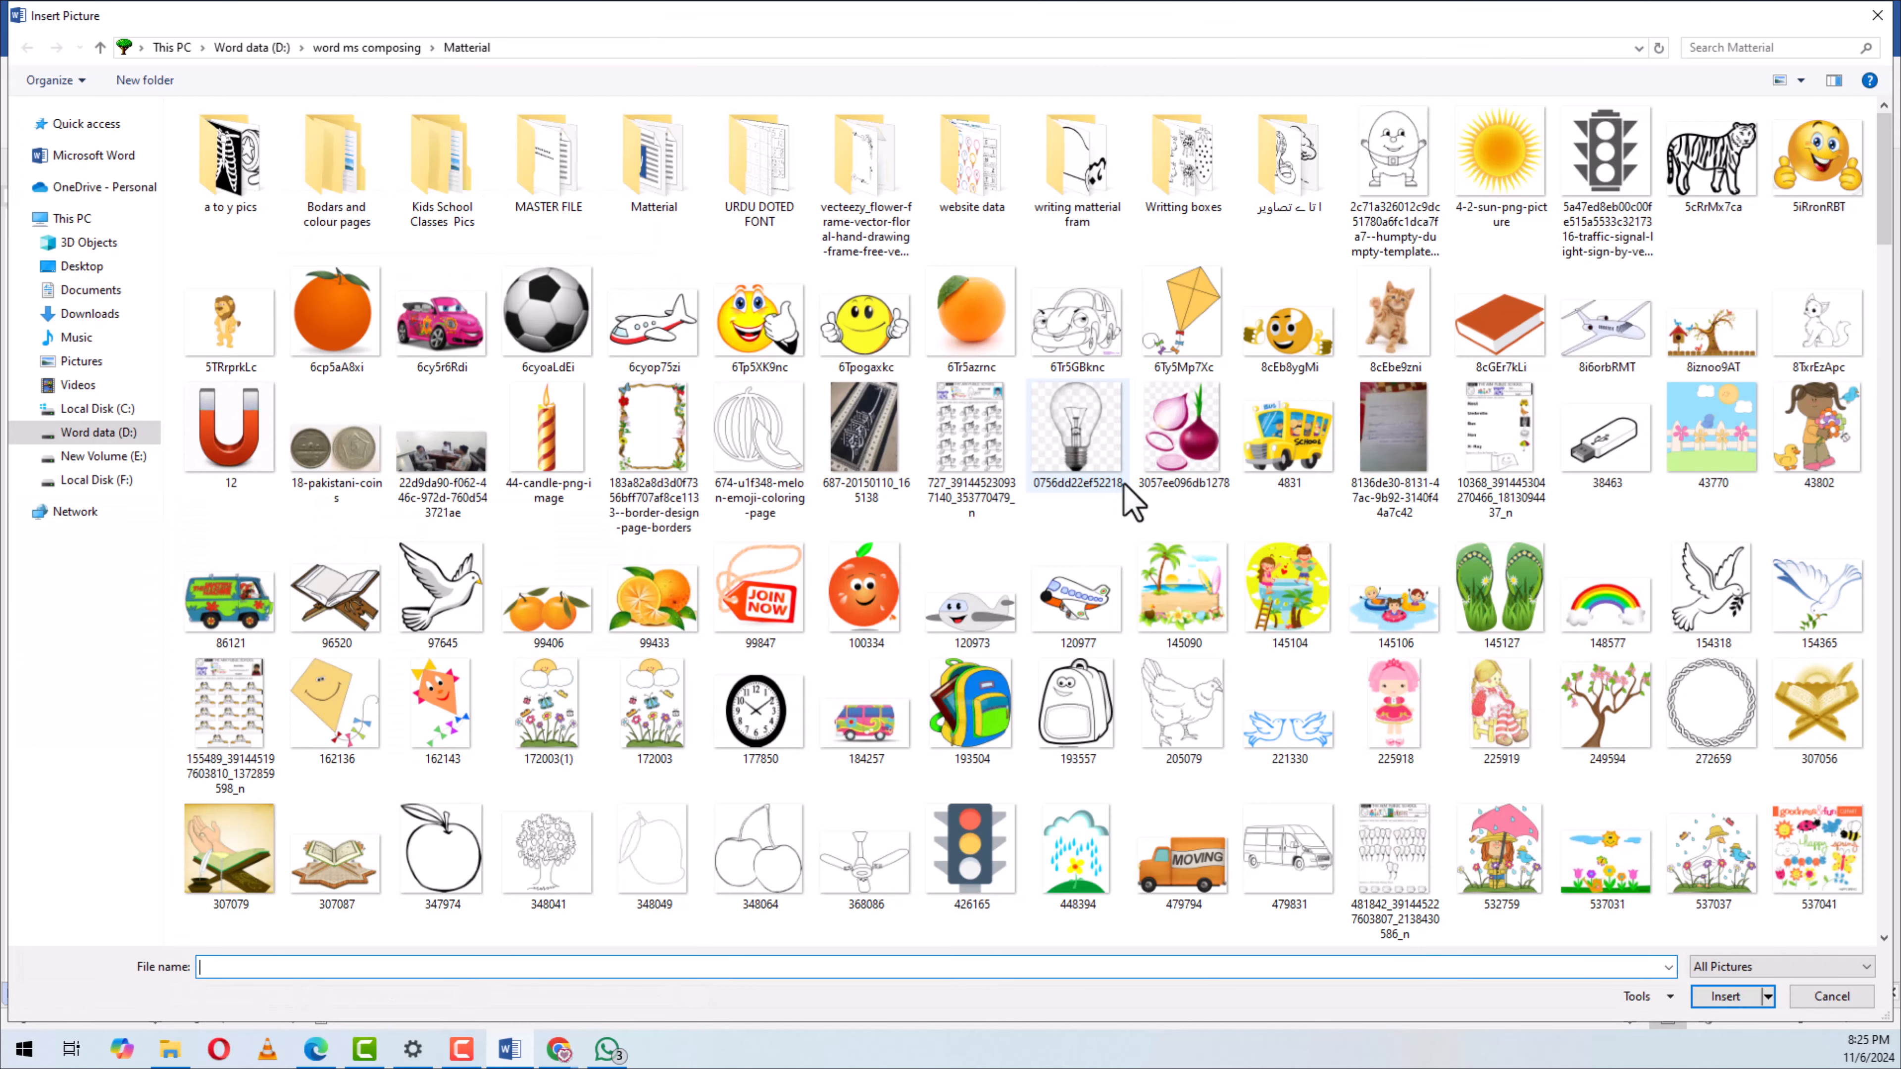
left_click(992, 611)
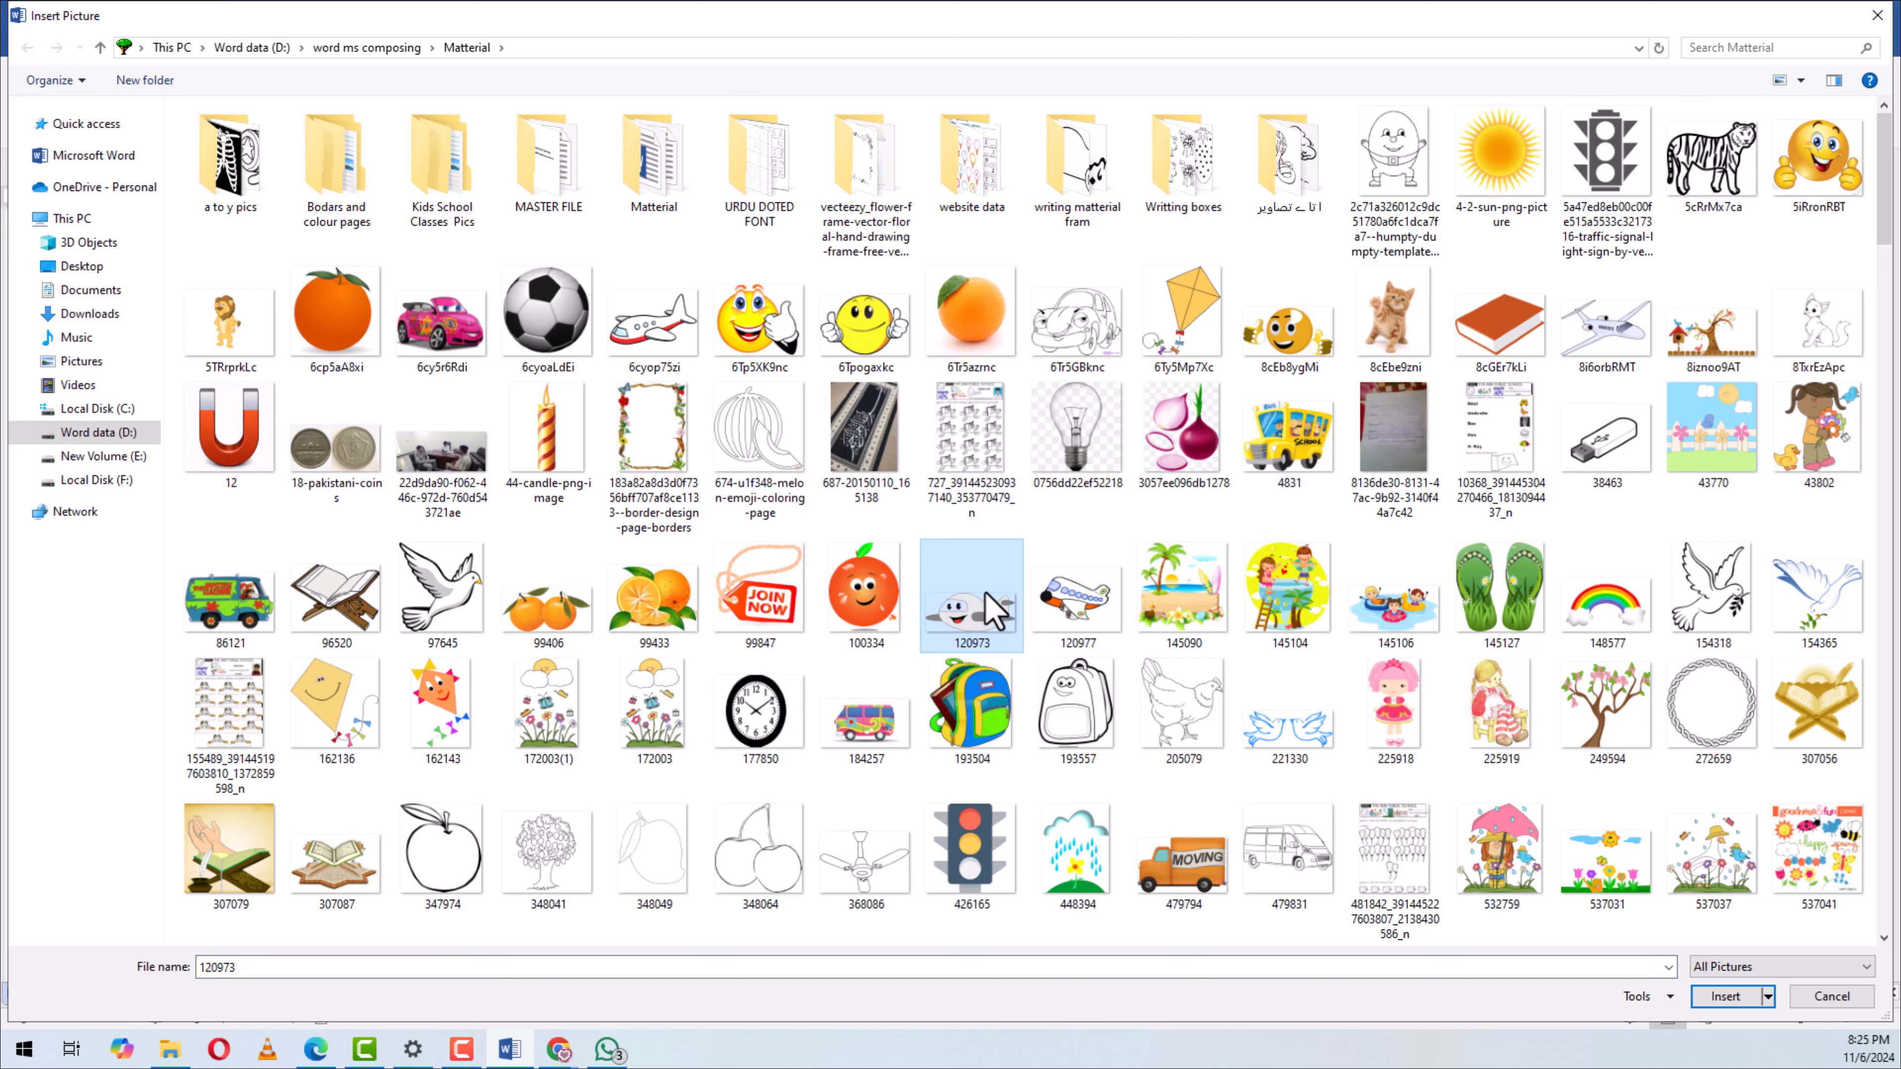
key("c")
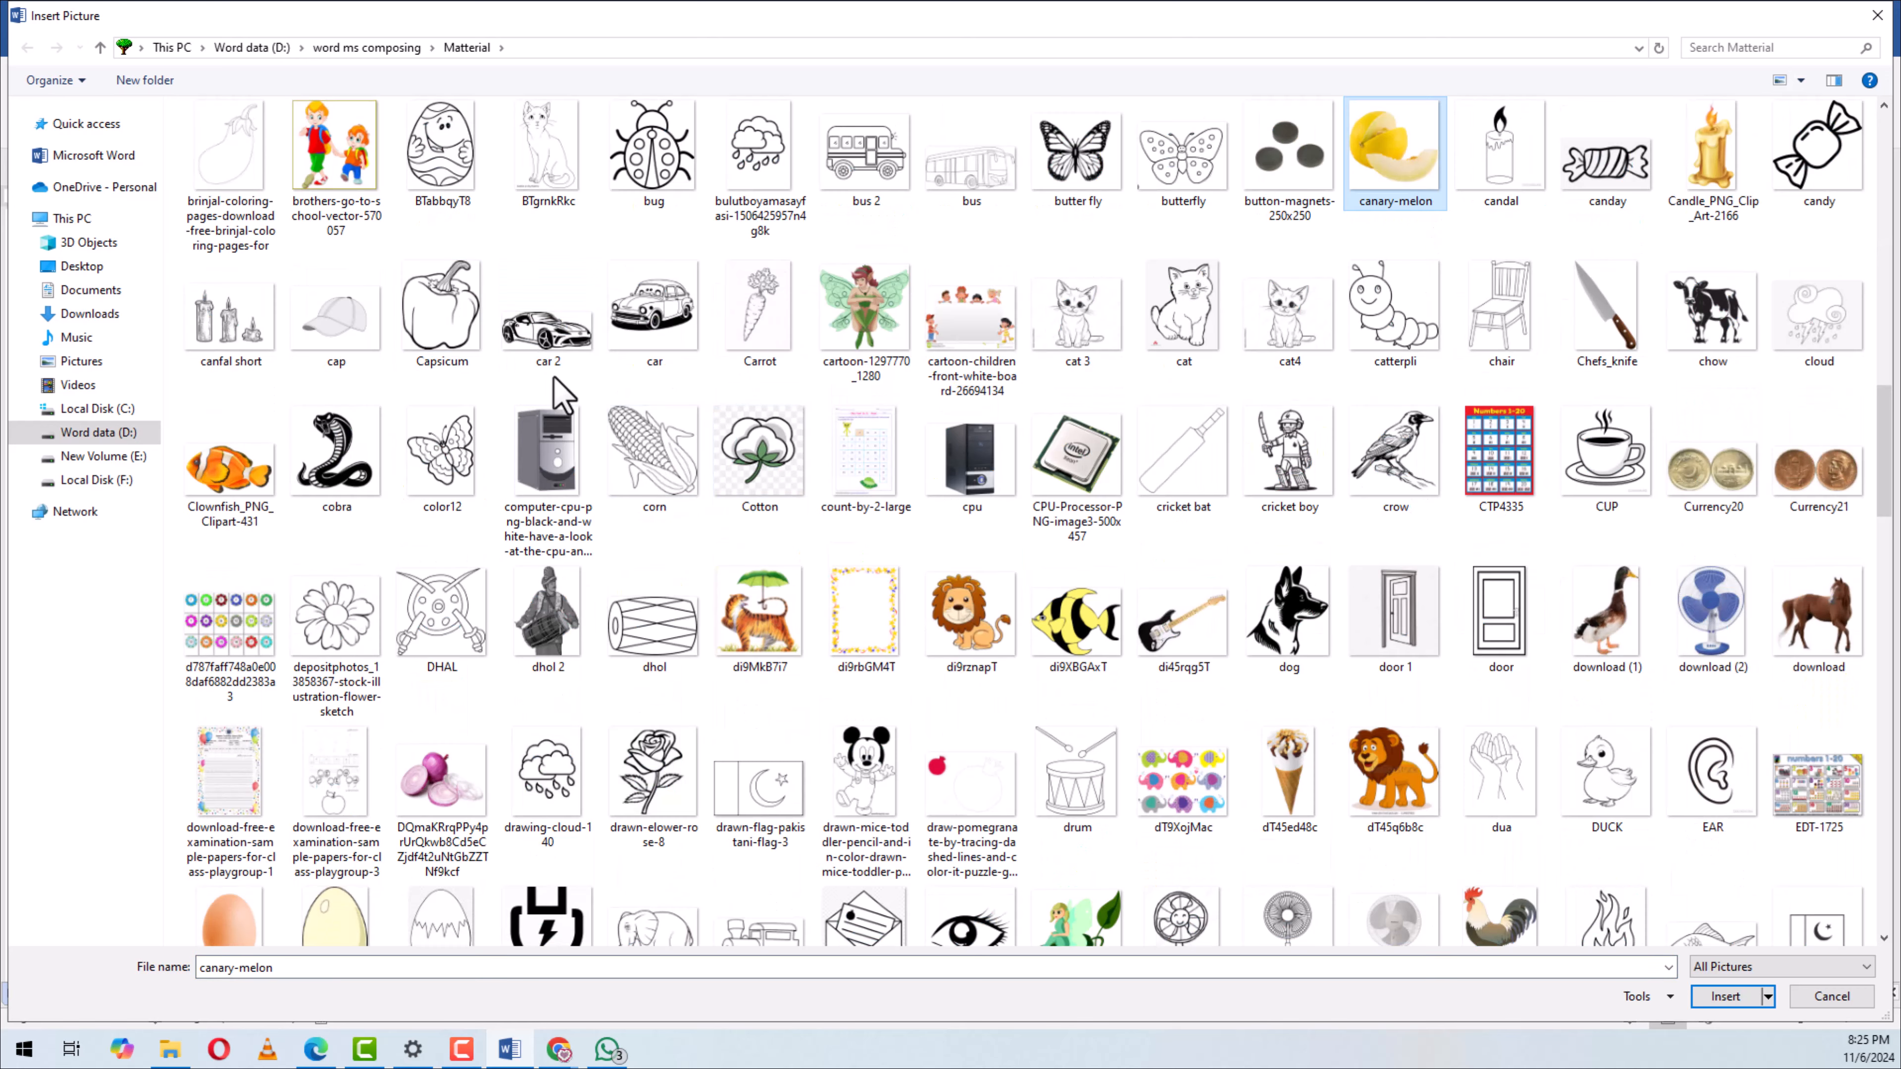
left_click(667, 304)
double_click(661, 278)
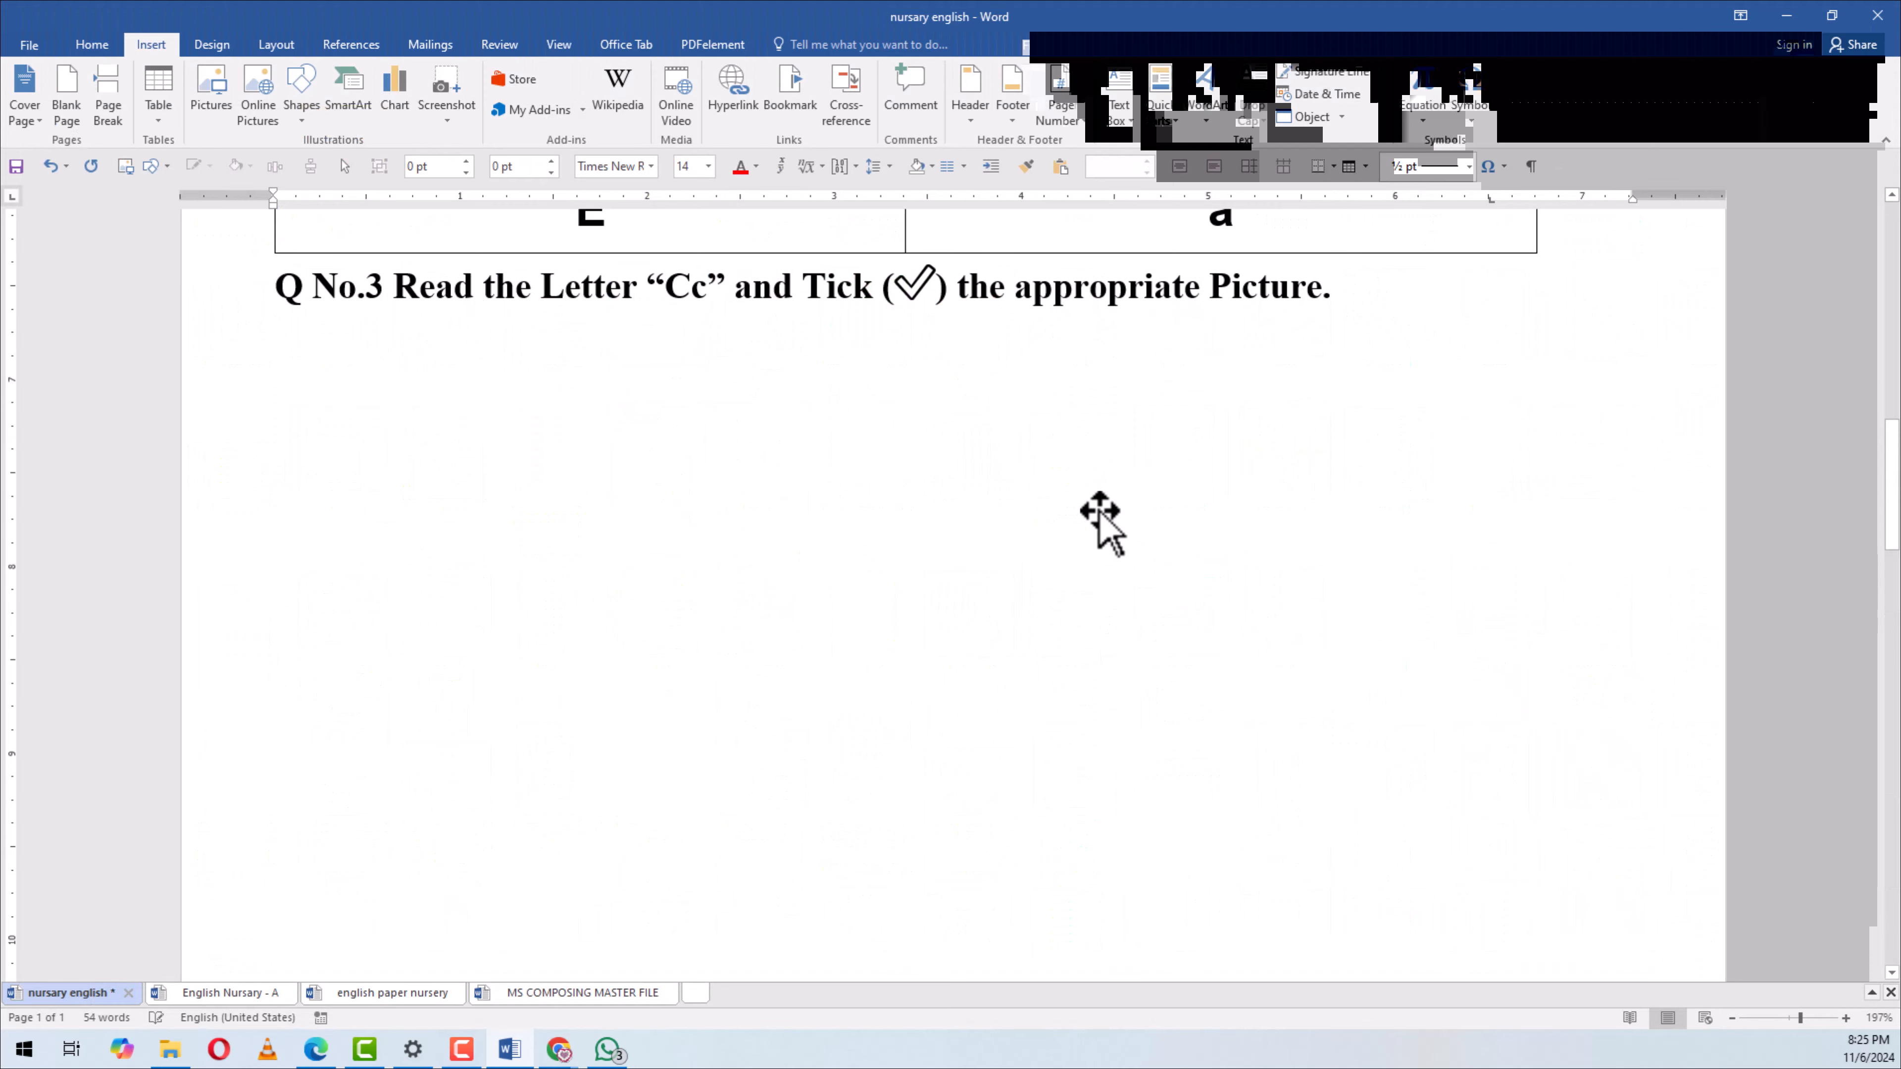
Set the inserted car picture's height to 5 inches and shrink it further to about 2.12 inches square
scroll(1094, 743, "down", 5)
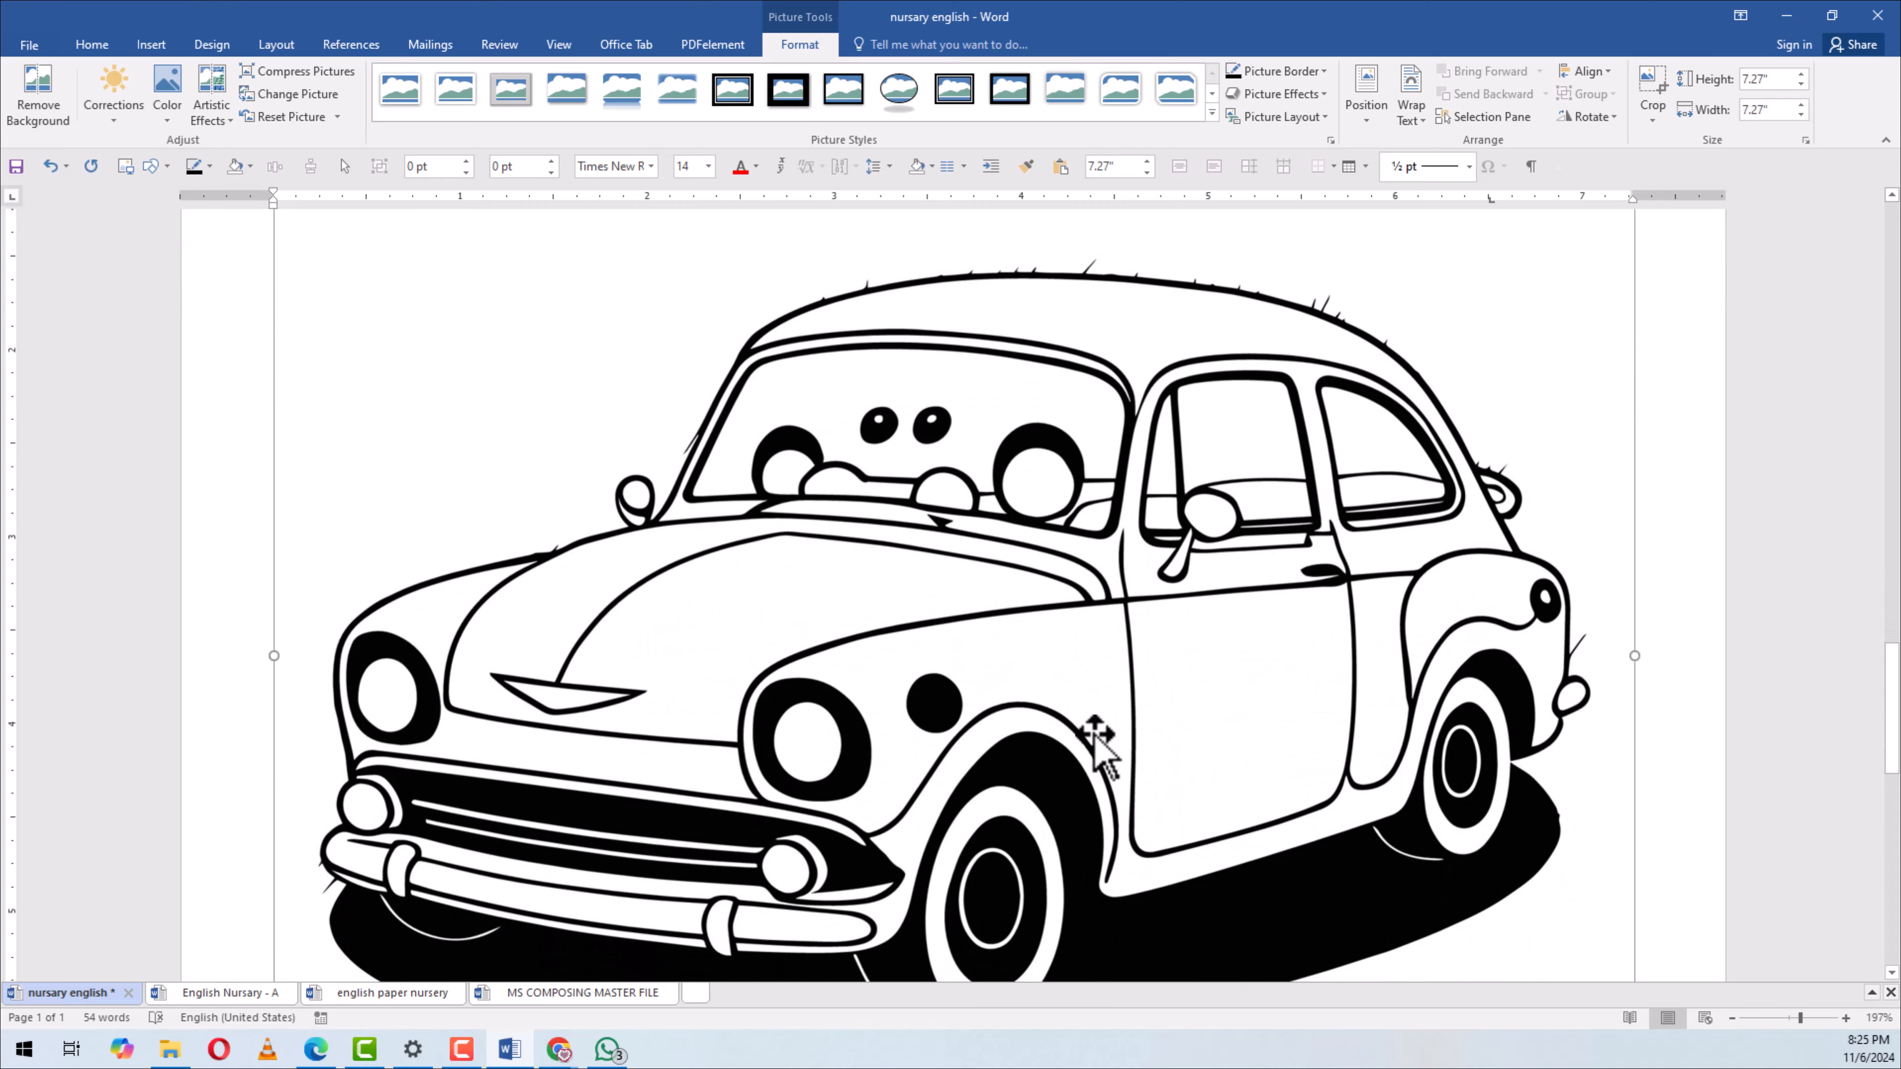
scroll(1098, 736, "down", 2, "ctrl")
scroll(1098, 737, "down", 3, "ctrl")
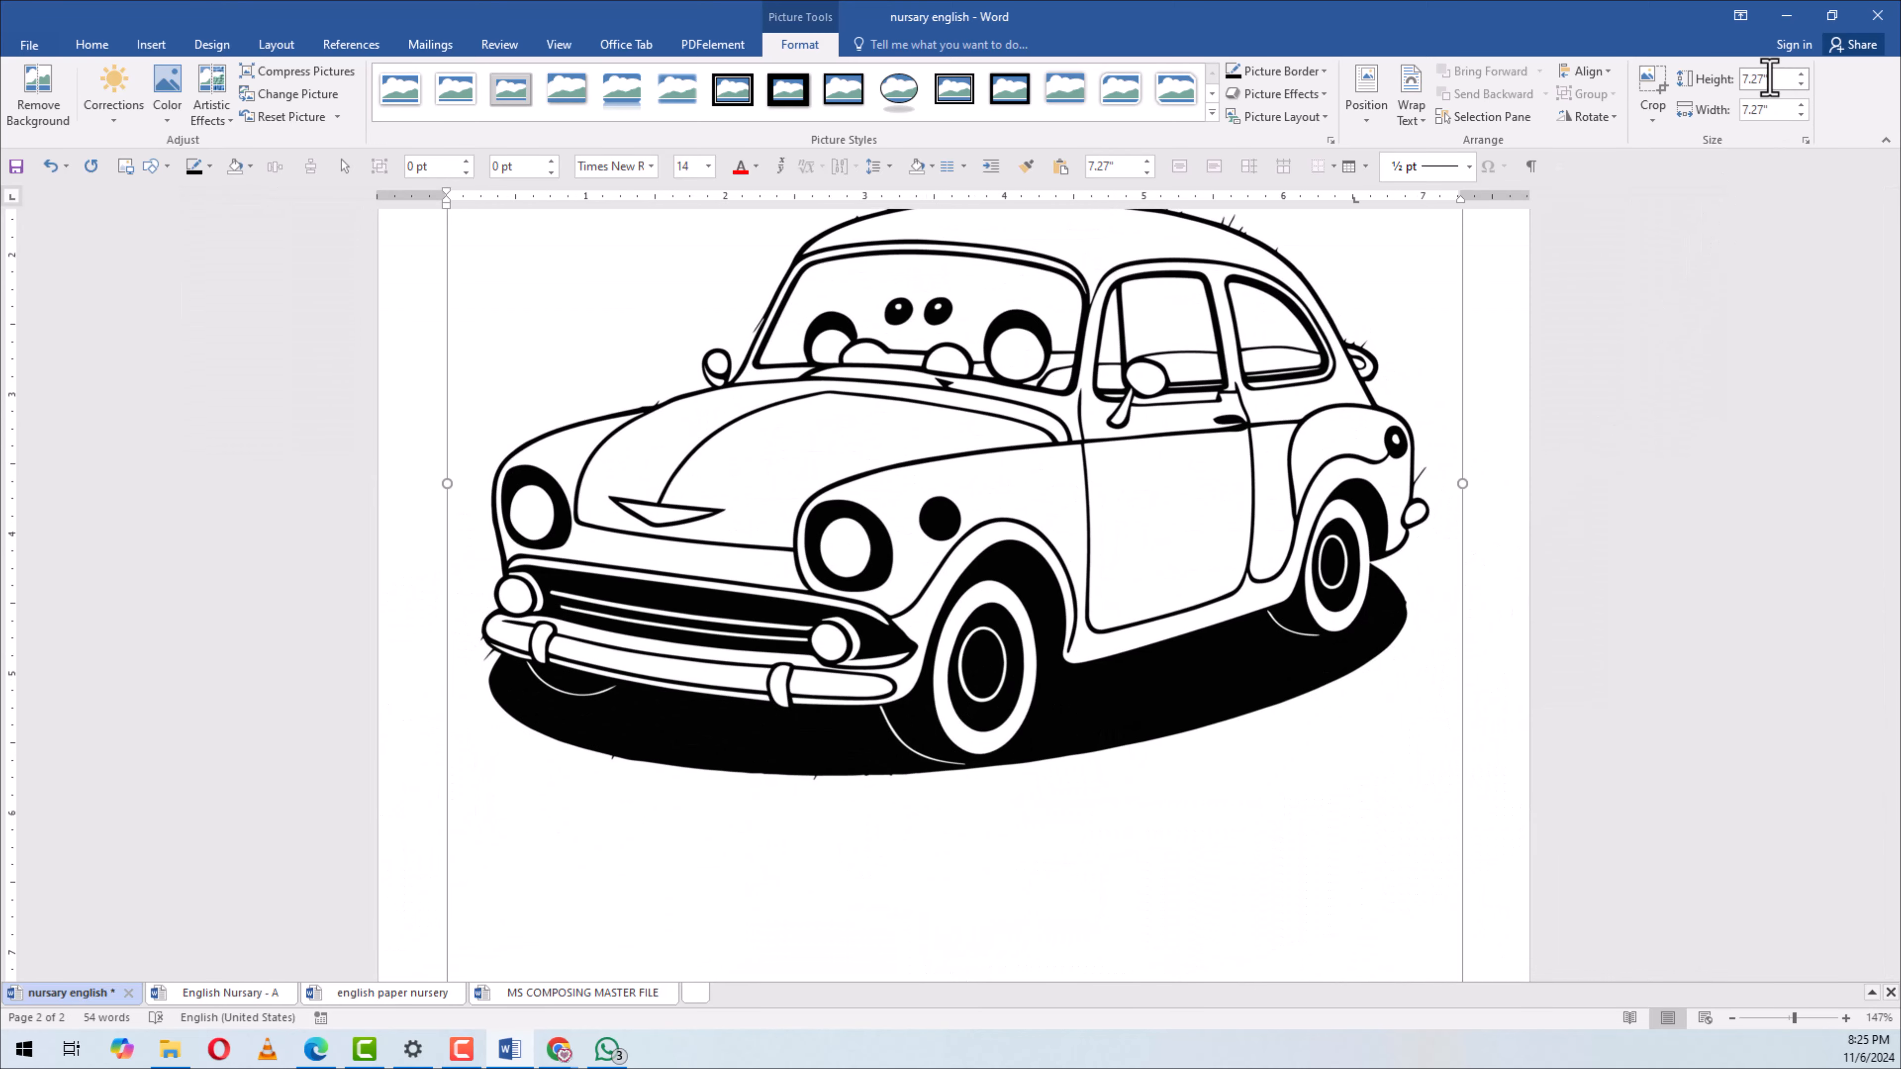
scroll(1153, 607, "up", 3)
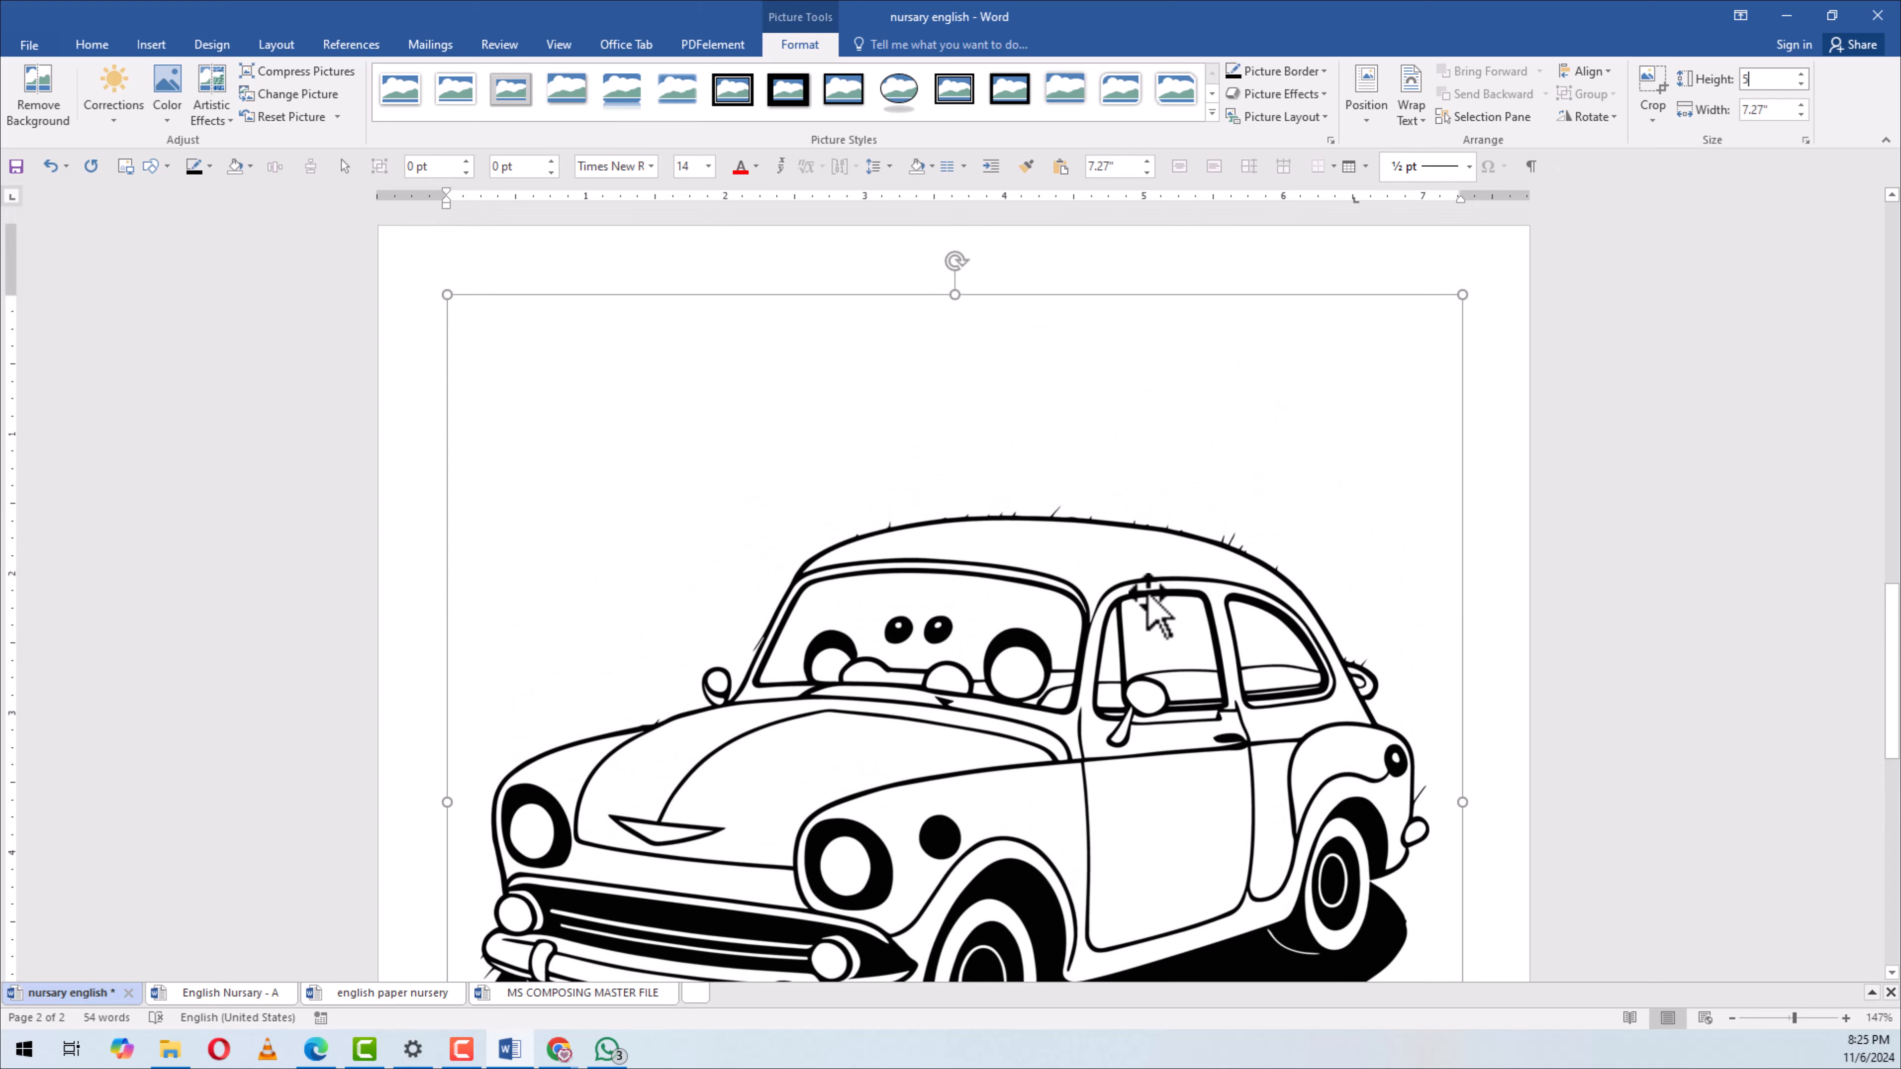
key("Return")
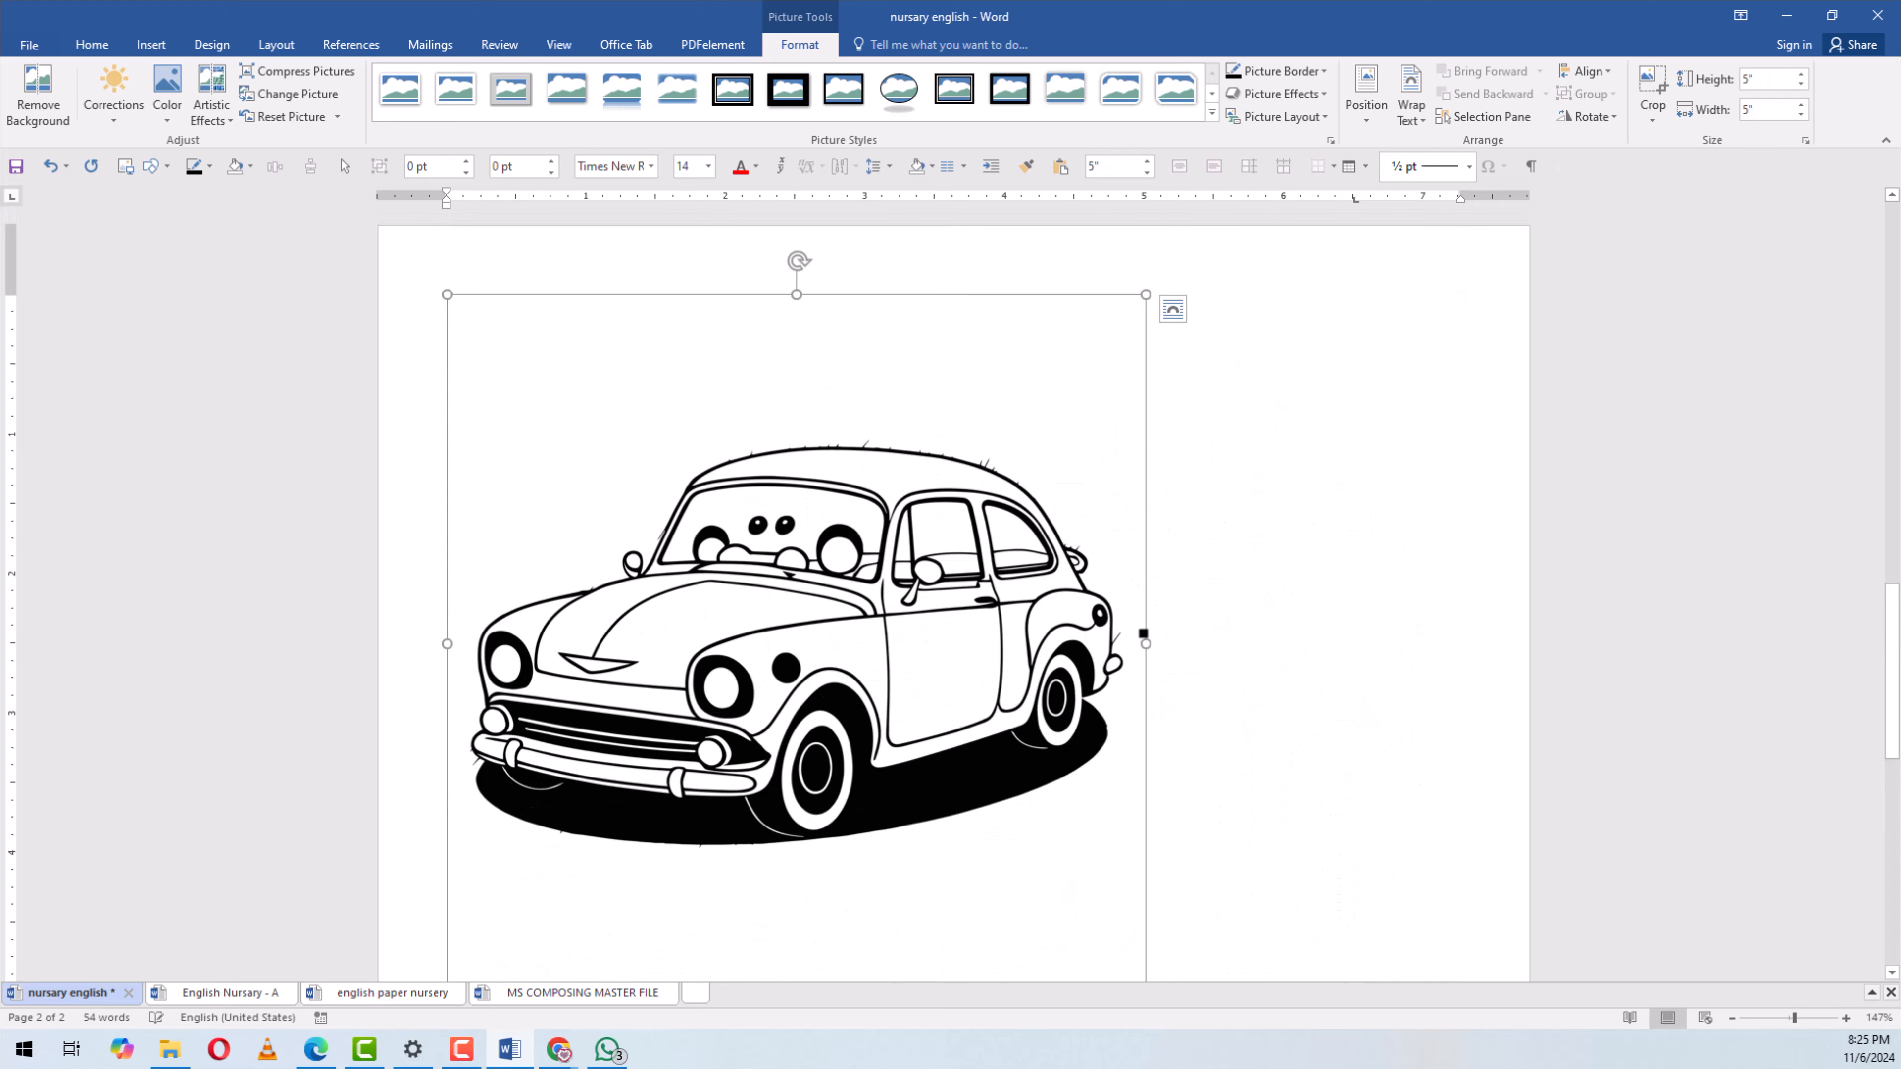
scroll(1164, 878, "down", 2)
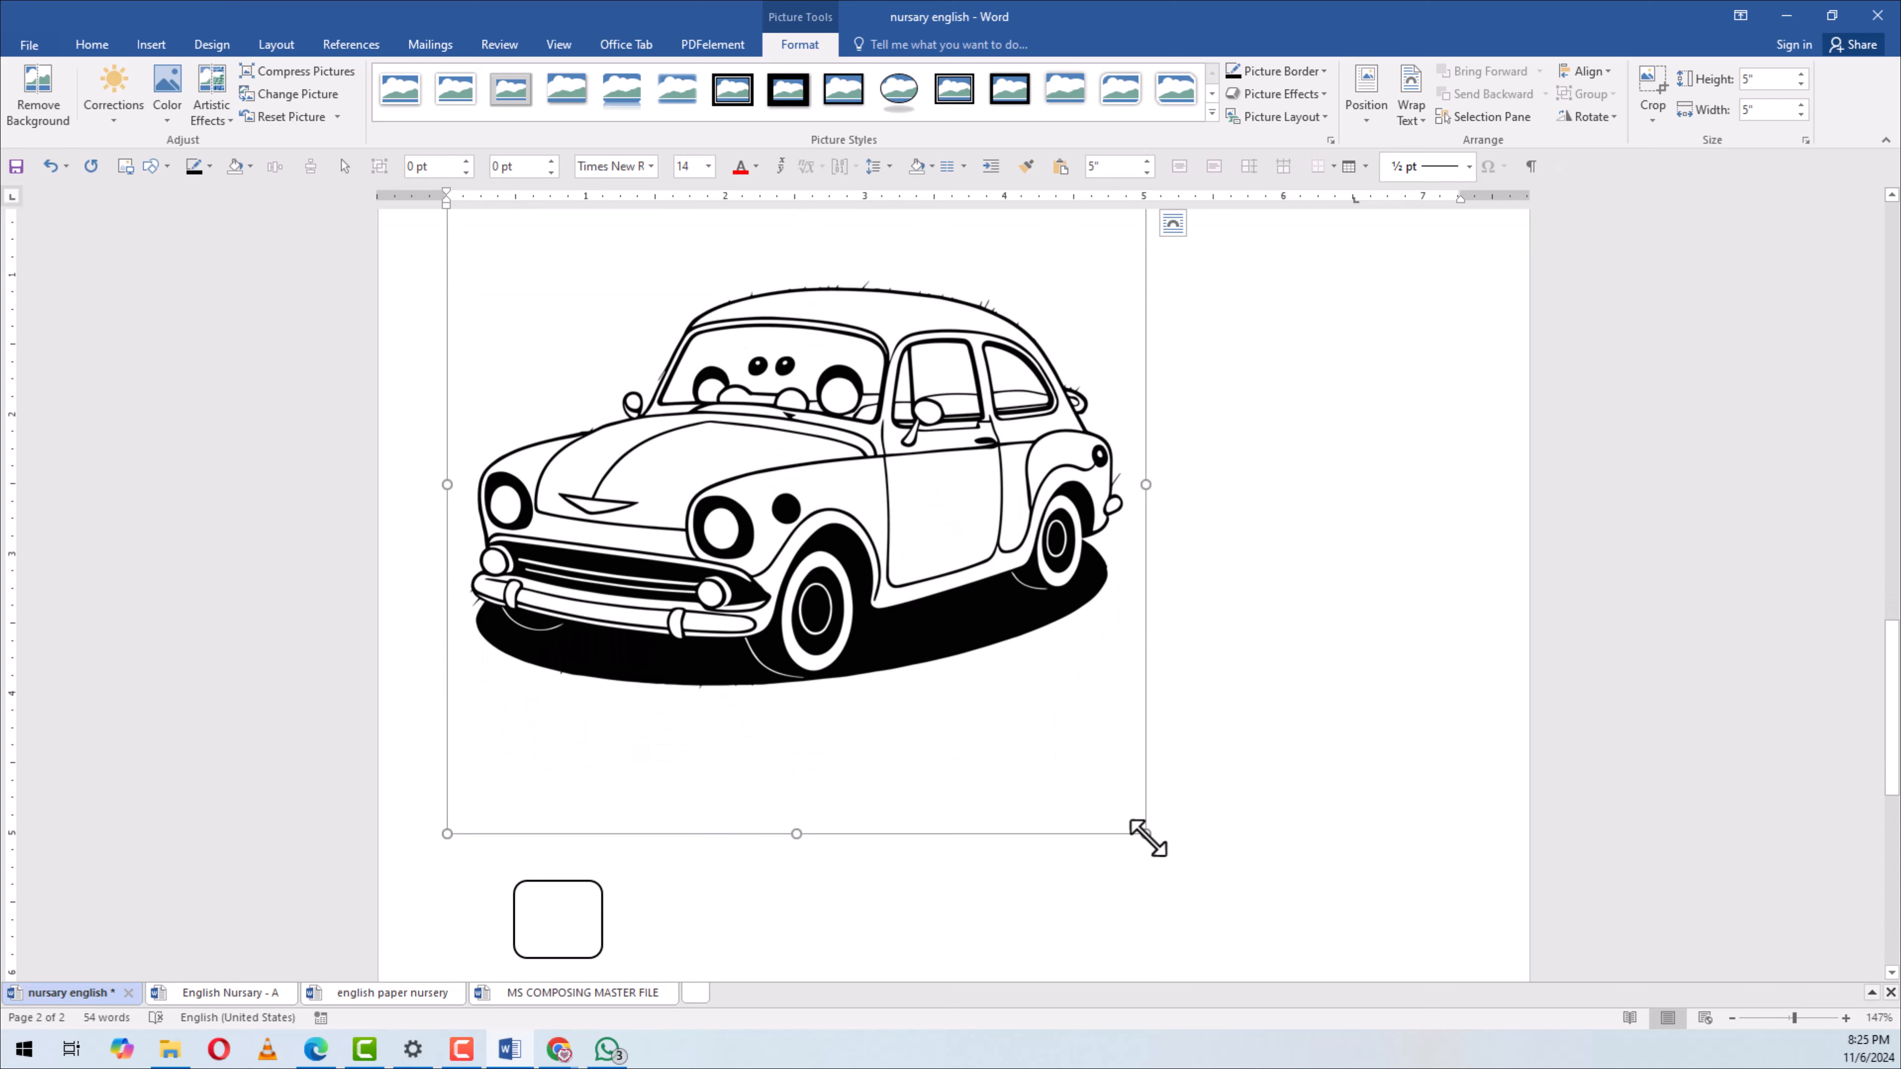
left_click_drag(1149, 837, 899, 587)
left_click_drag(900, 587, 667, 443)
left_click_drag(651, 422, 742, 417)
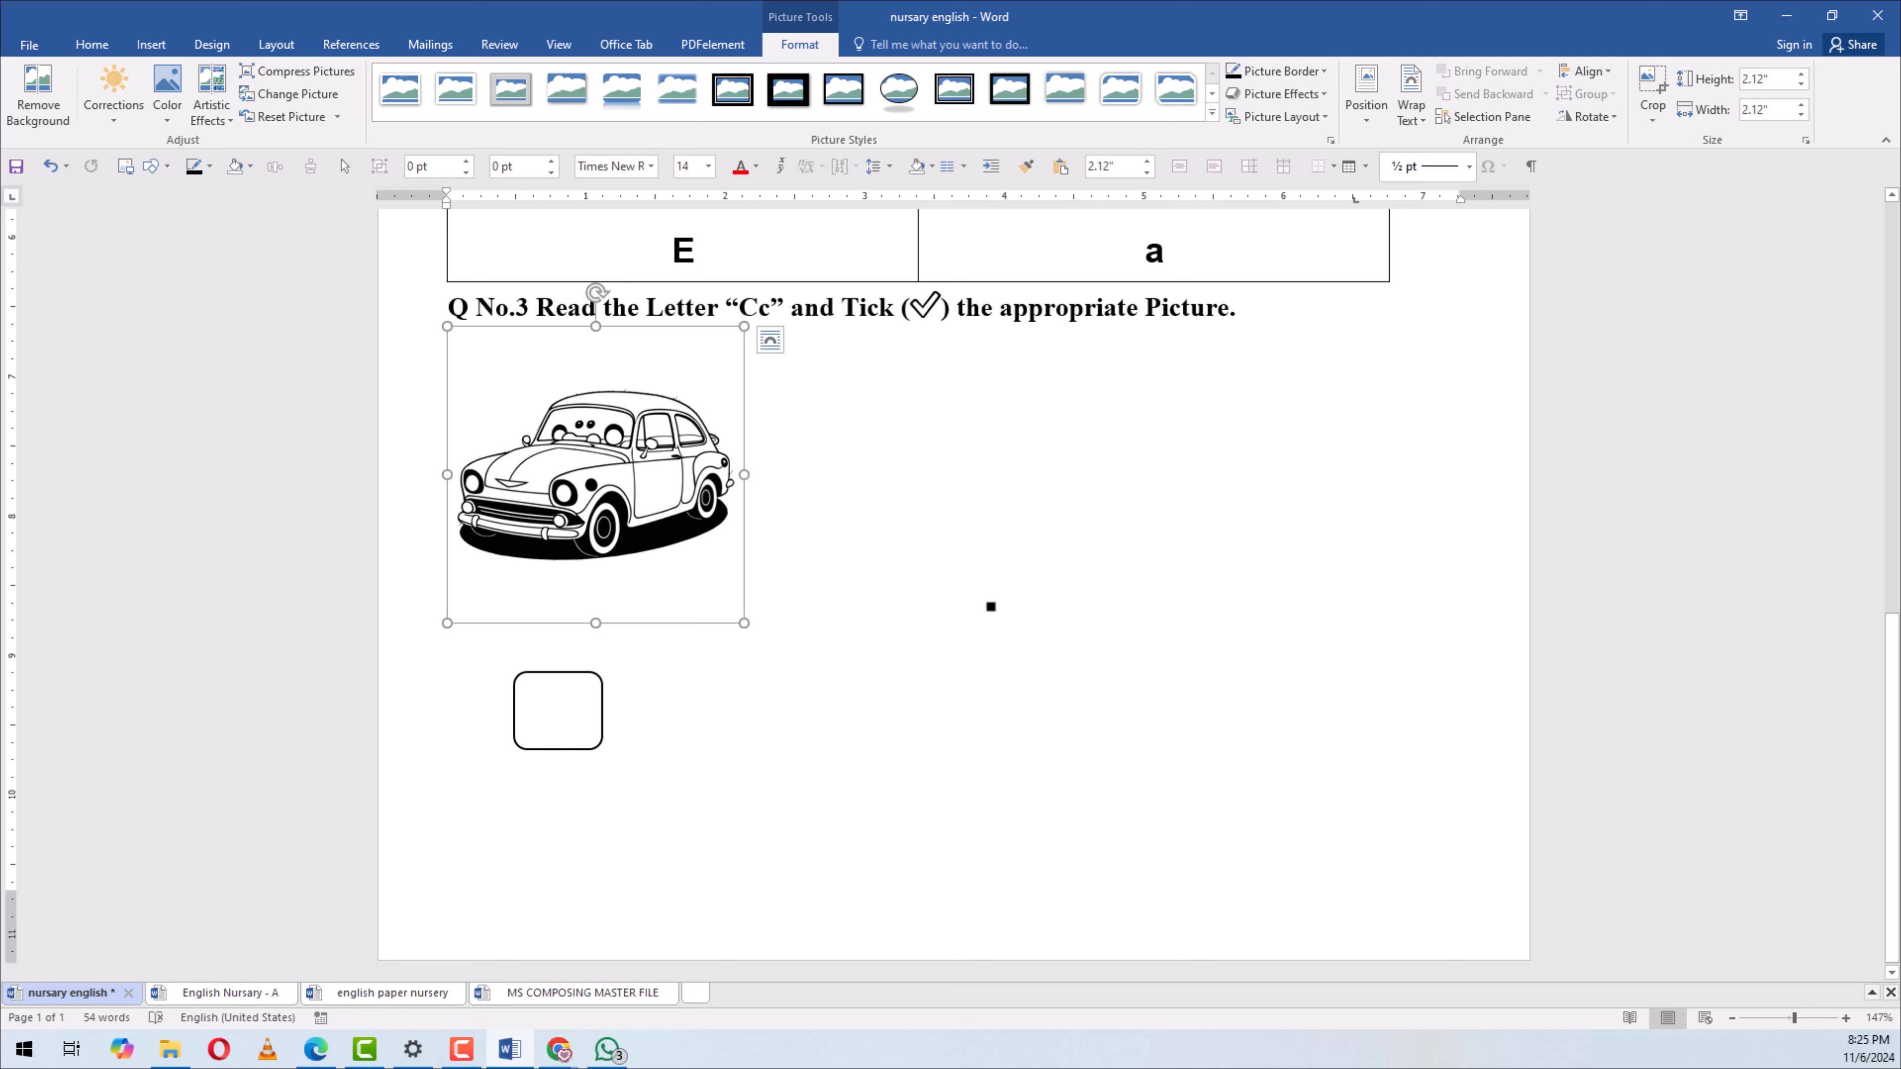
Try enlarging the car picture to about 3.93 inches square and undo the change
left_click_drag(744, 623, 993, 785)
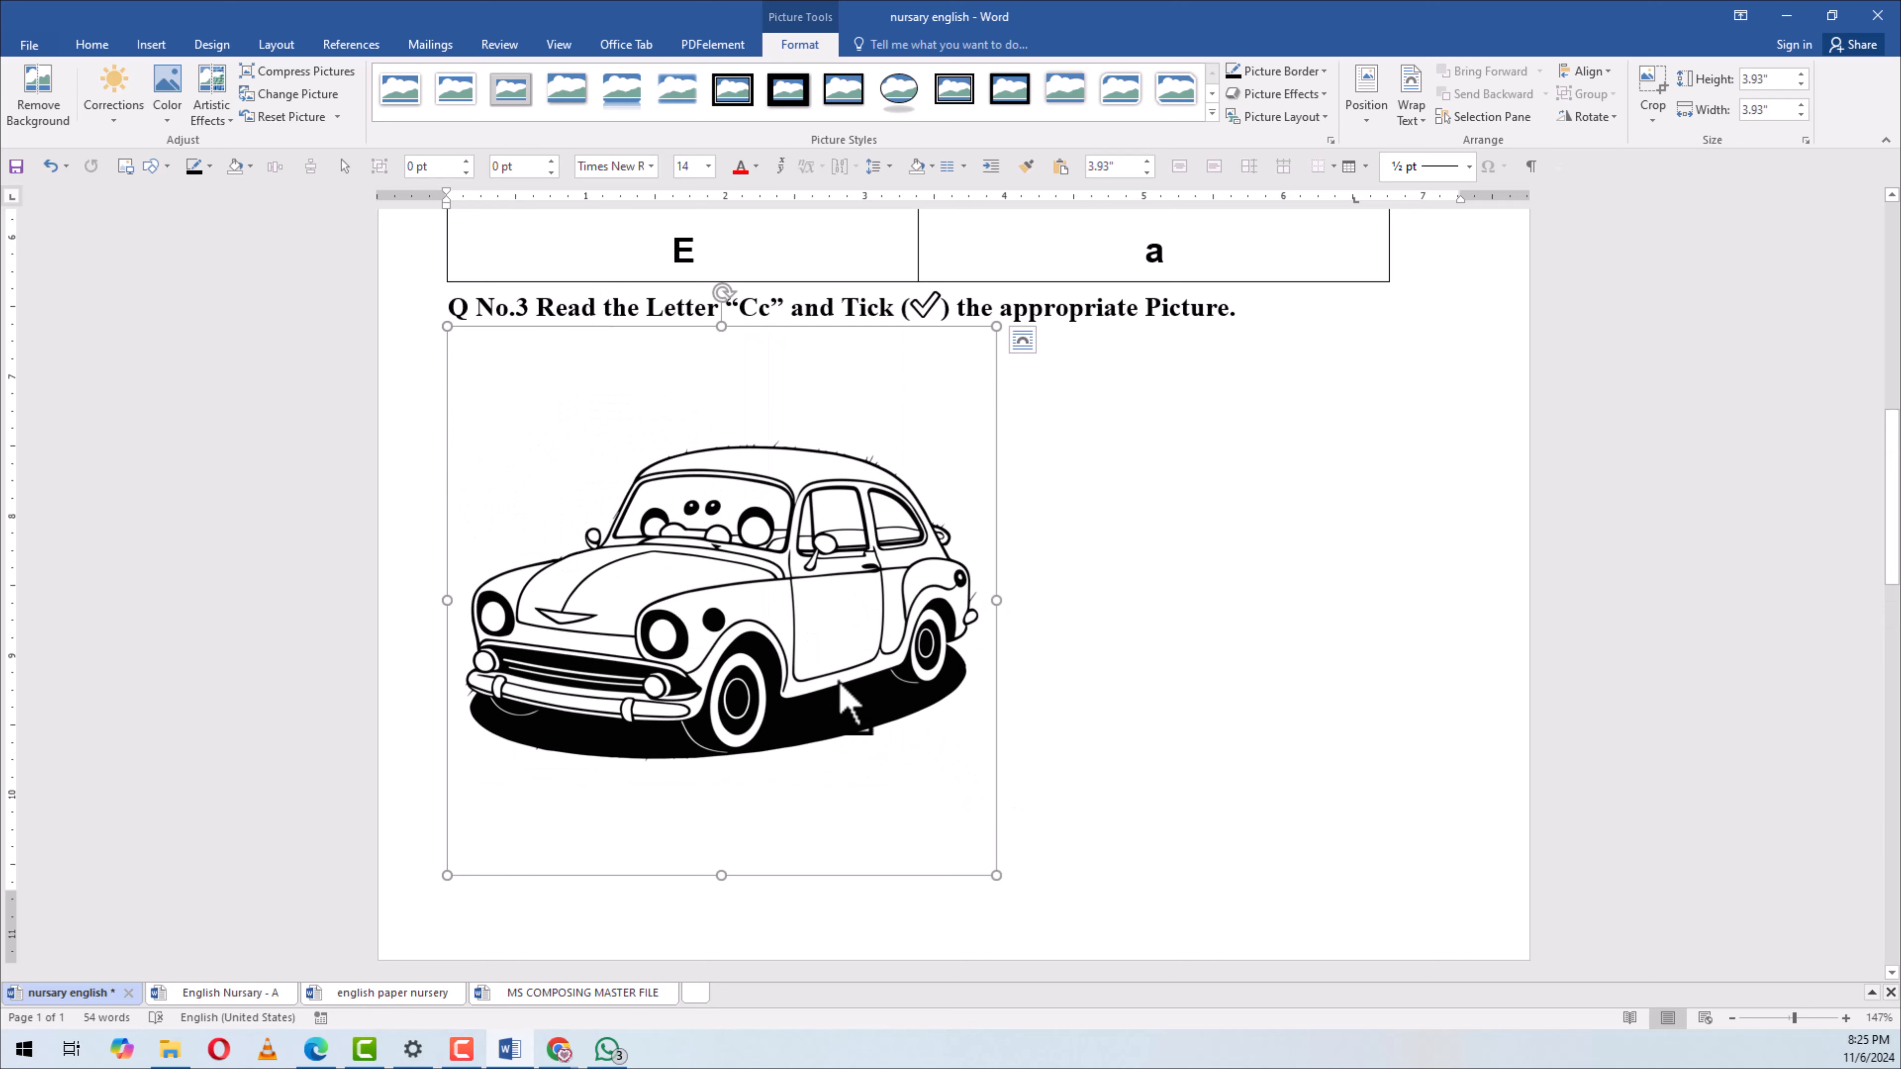
key("ctrl+z")
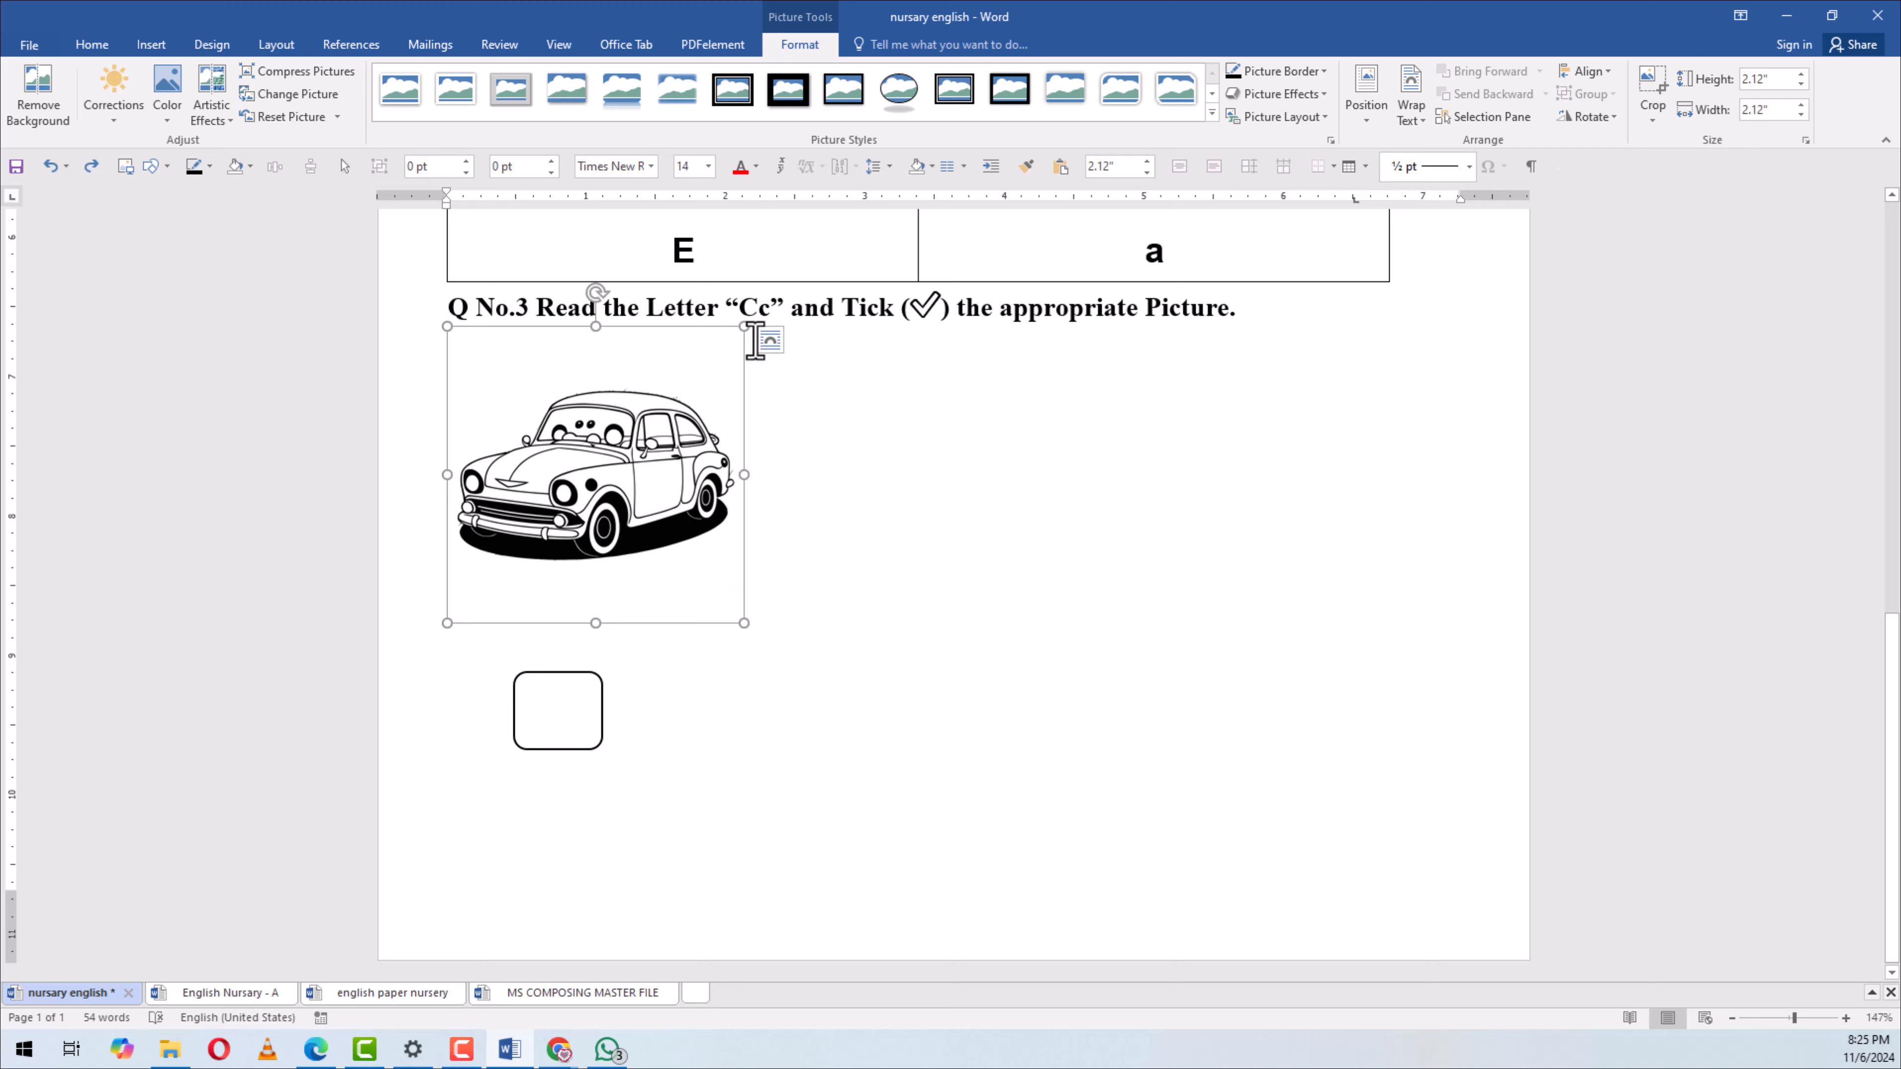
Set the car picture in front of the text and move it beside the rounded box below Q No.3
left_click(770, 341)
left_click(915, 504)
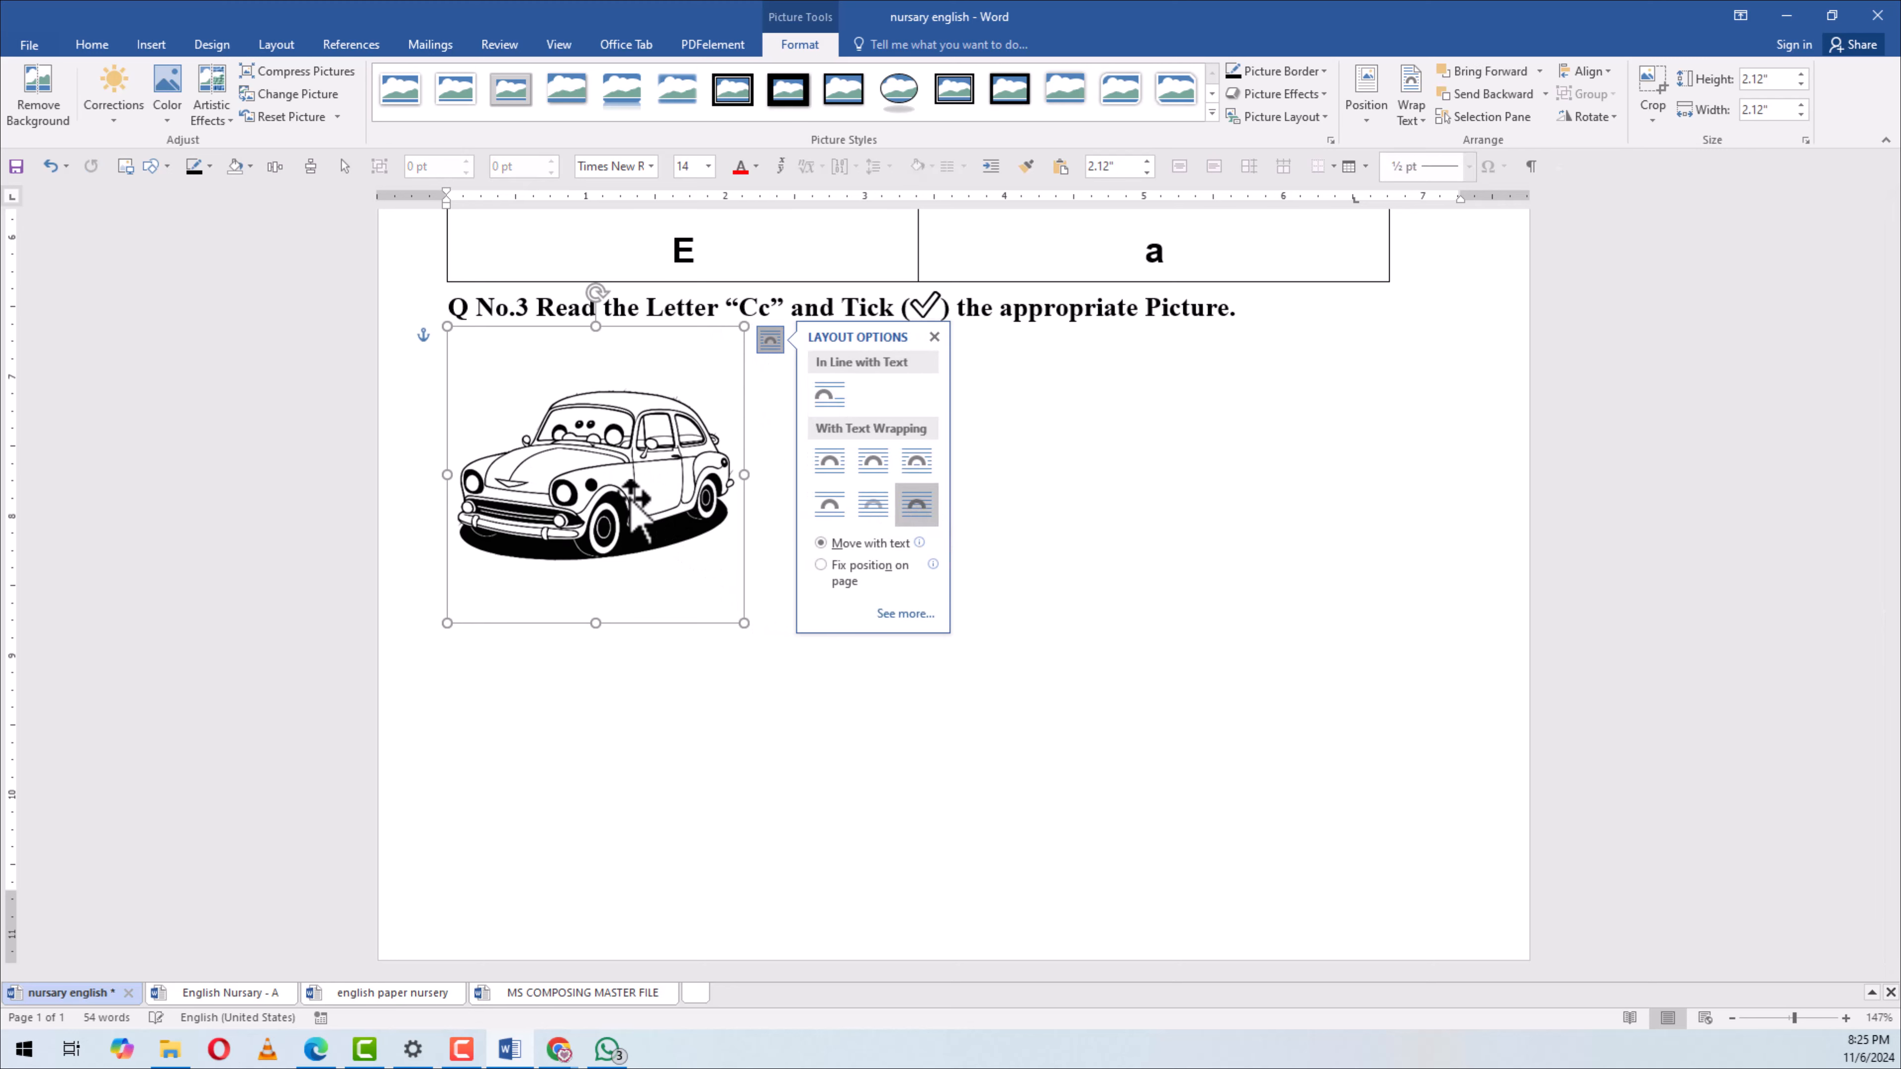
left_click_drag(635, 498, 794, 472)
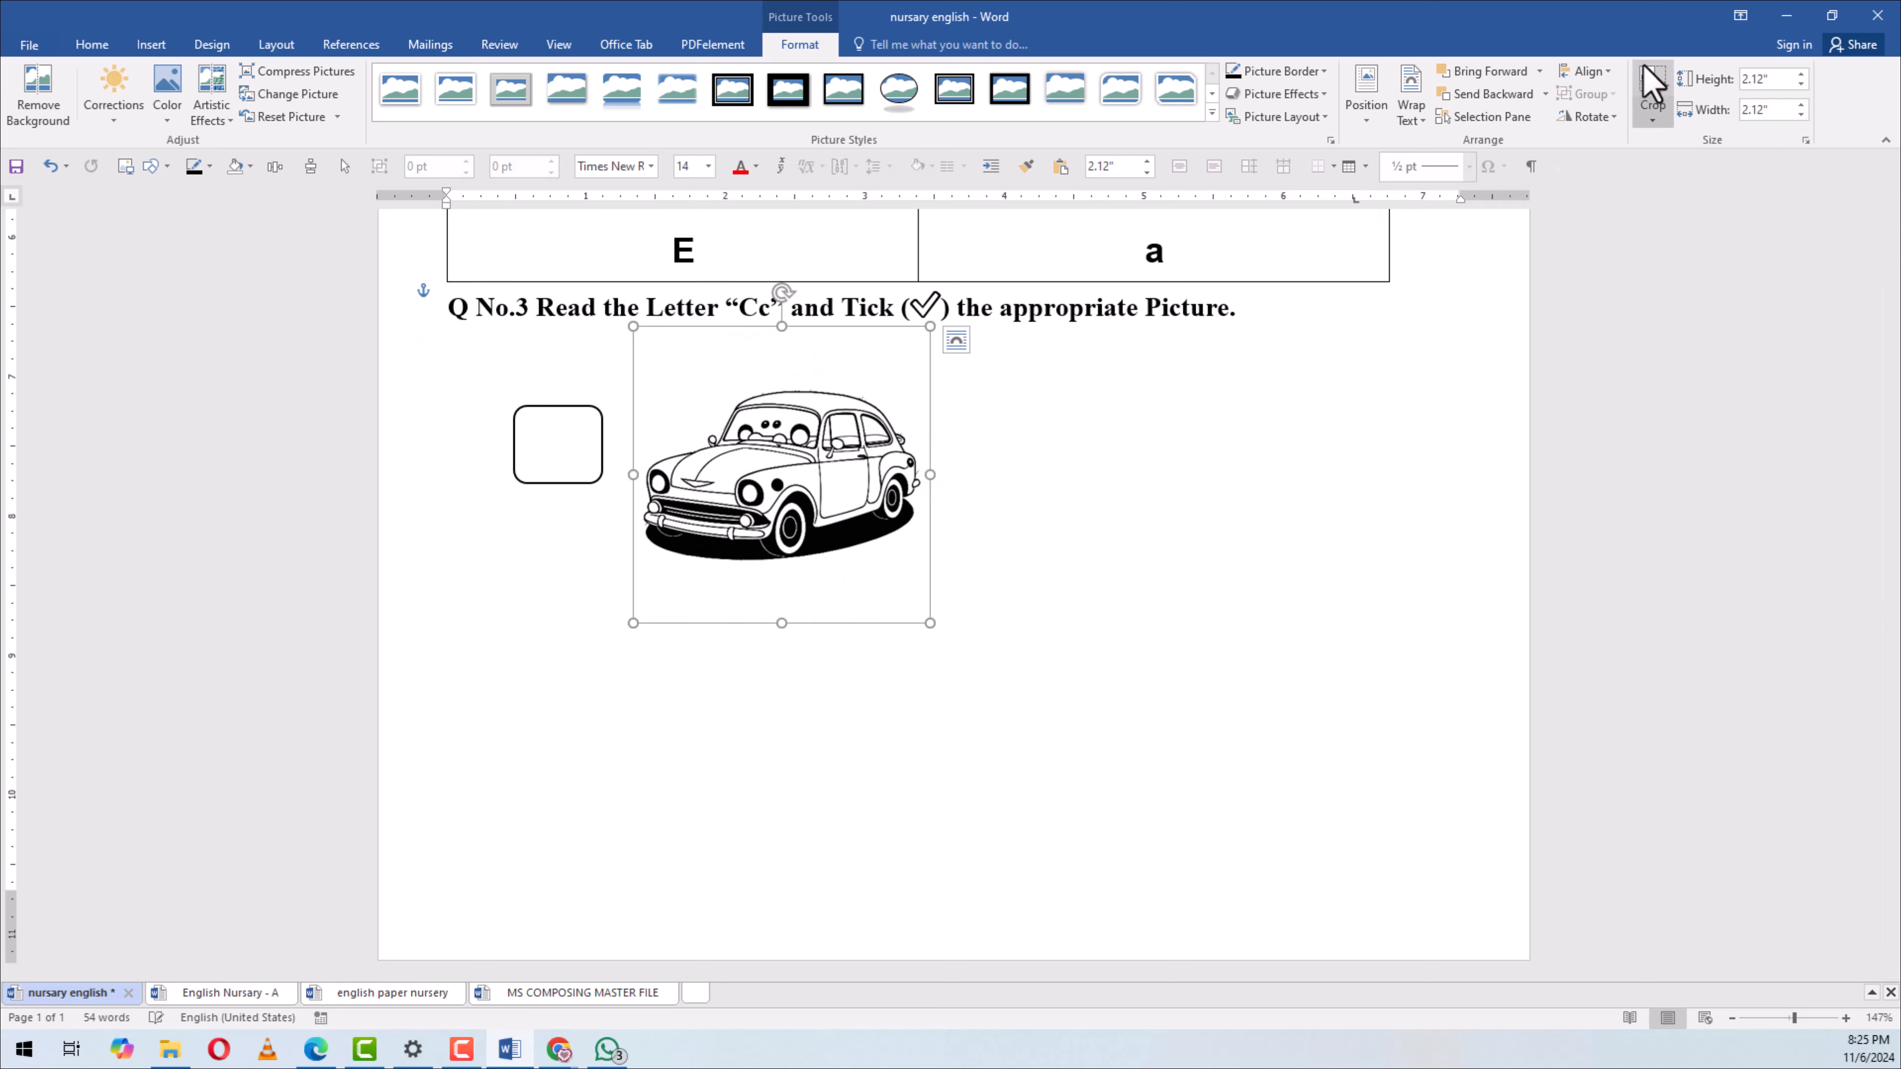
Crop the blank areas above and below the car and move the cropped picture slightly up and closer to the rounded box
left_click(1650, 79)
left_click_drag(778, 621, 782, 570)
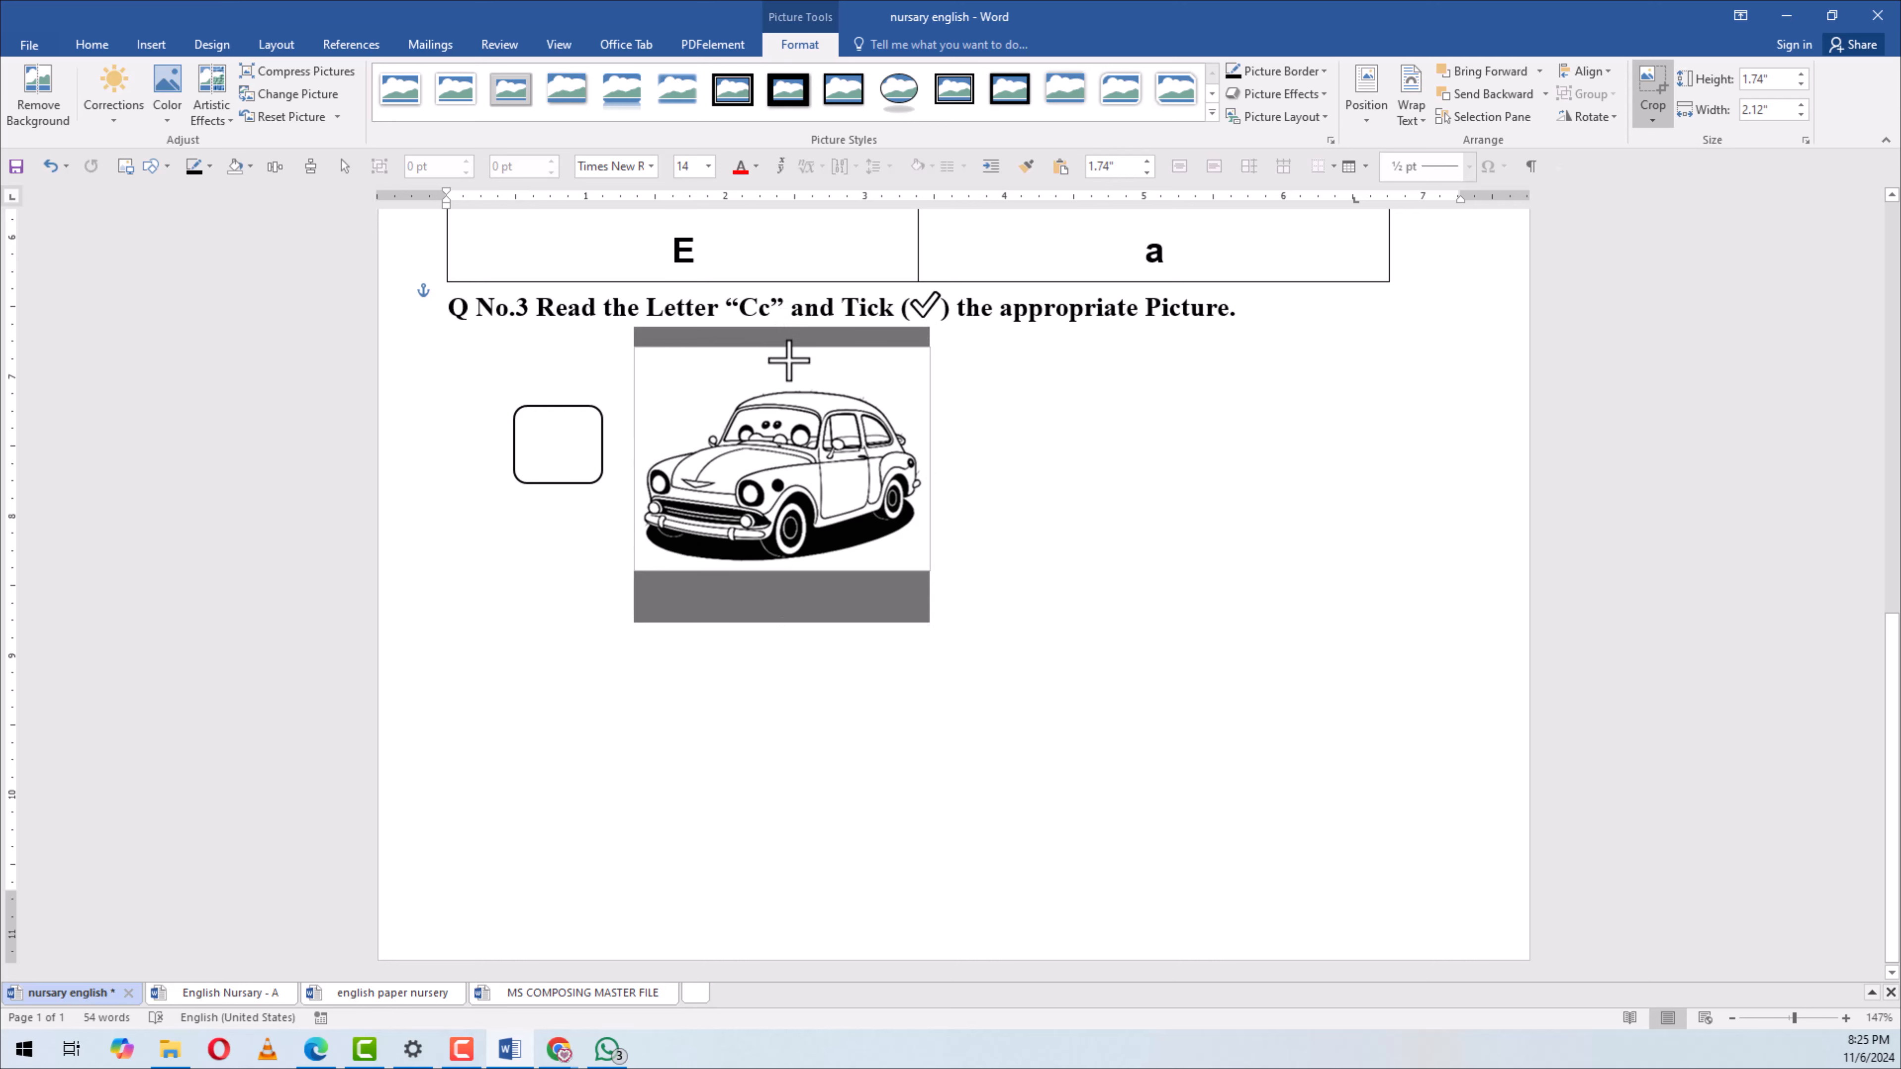
left_click(981, 491)
left_click_drag(760, 472, 752, 457)
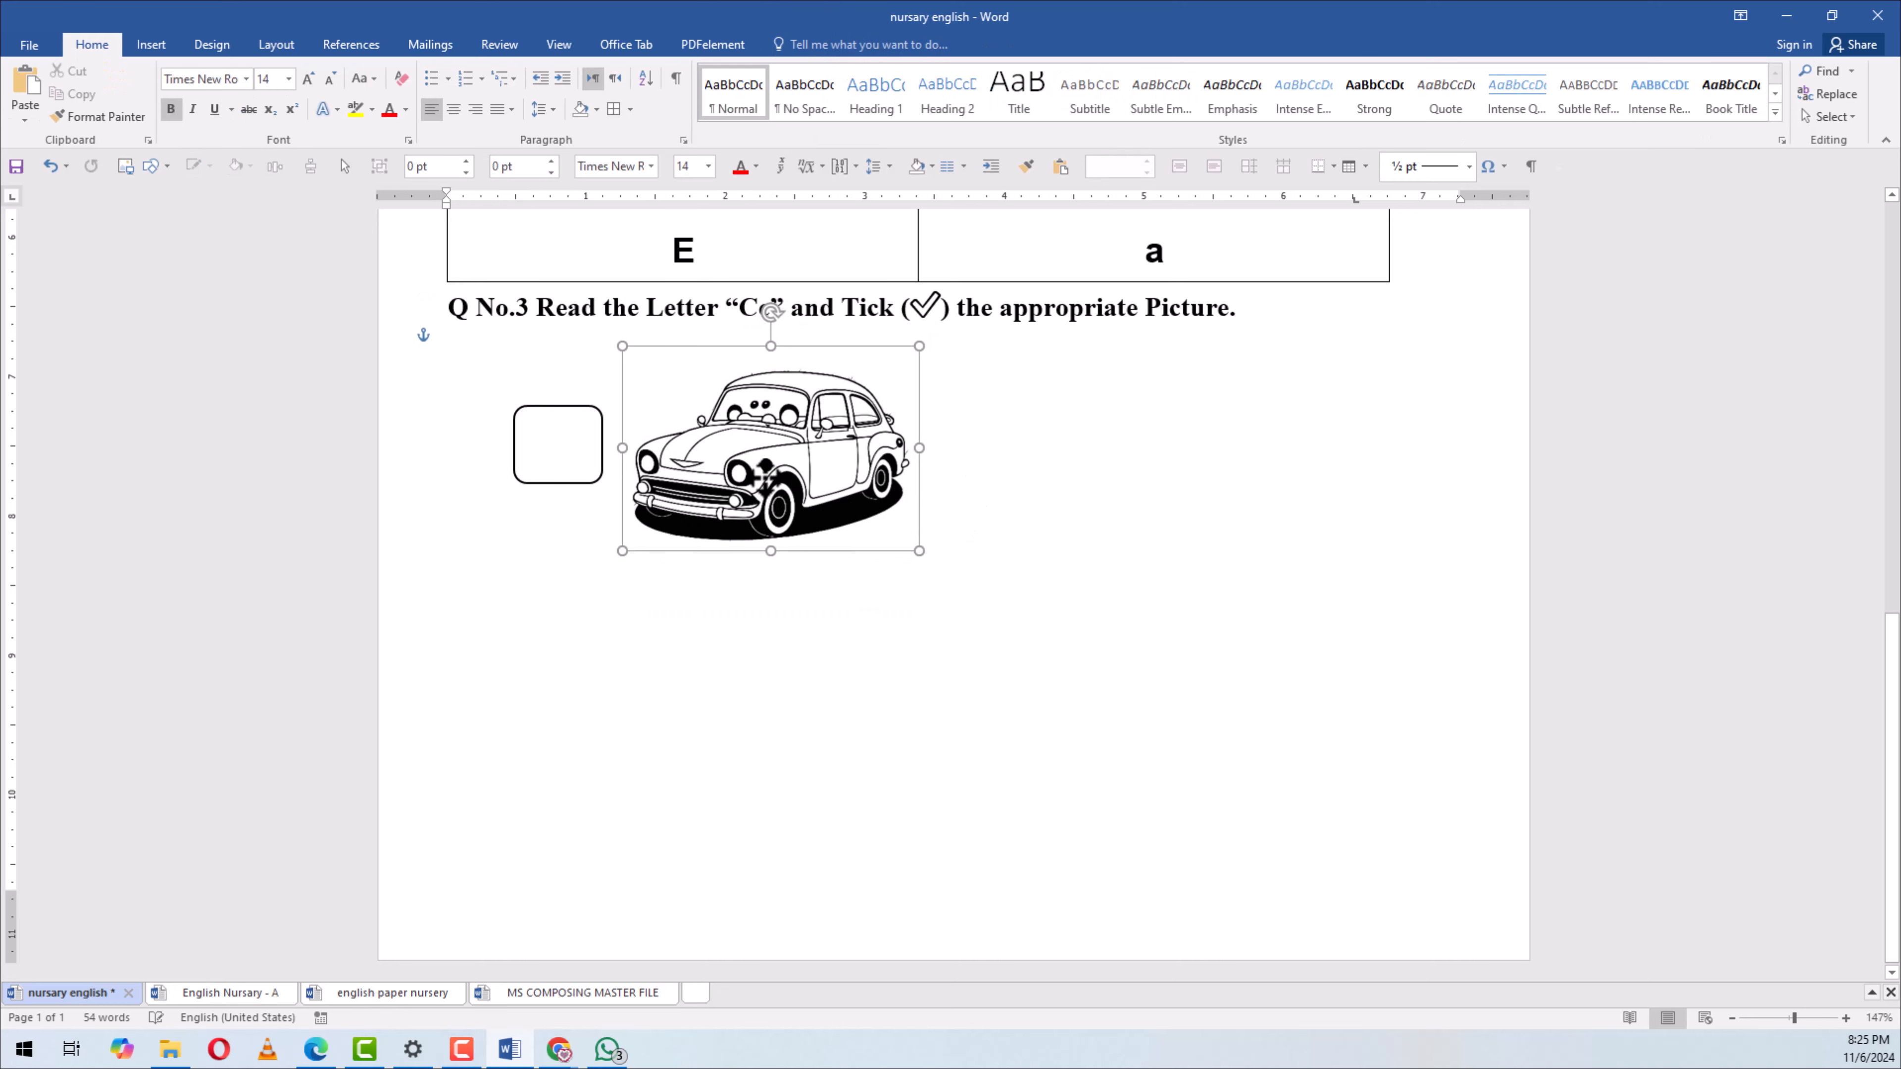
left_click(1111, 514)
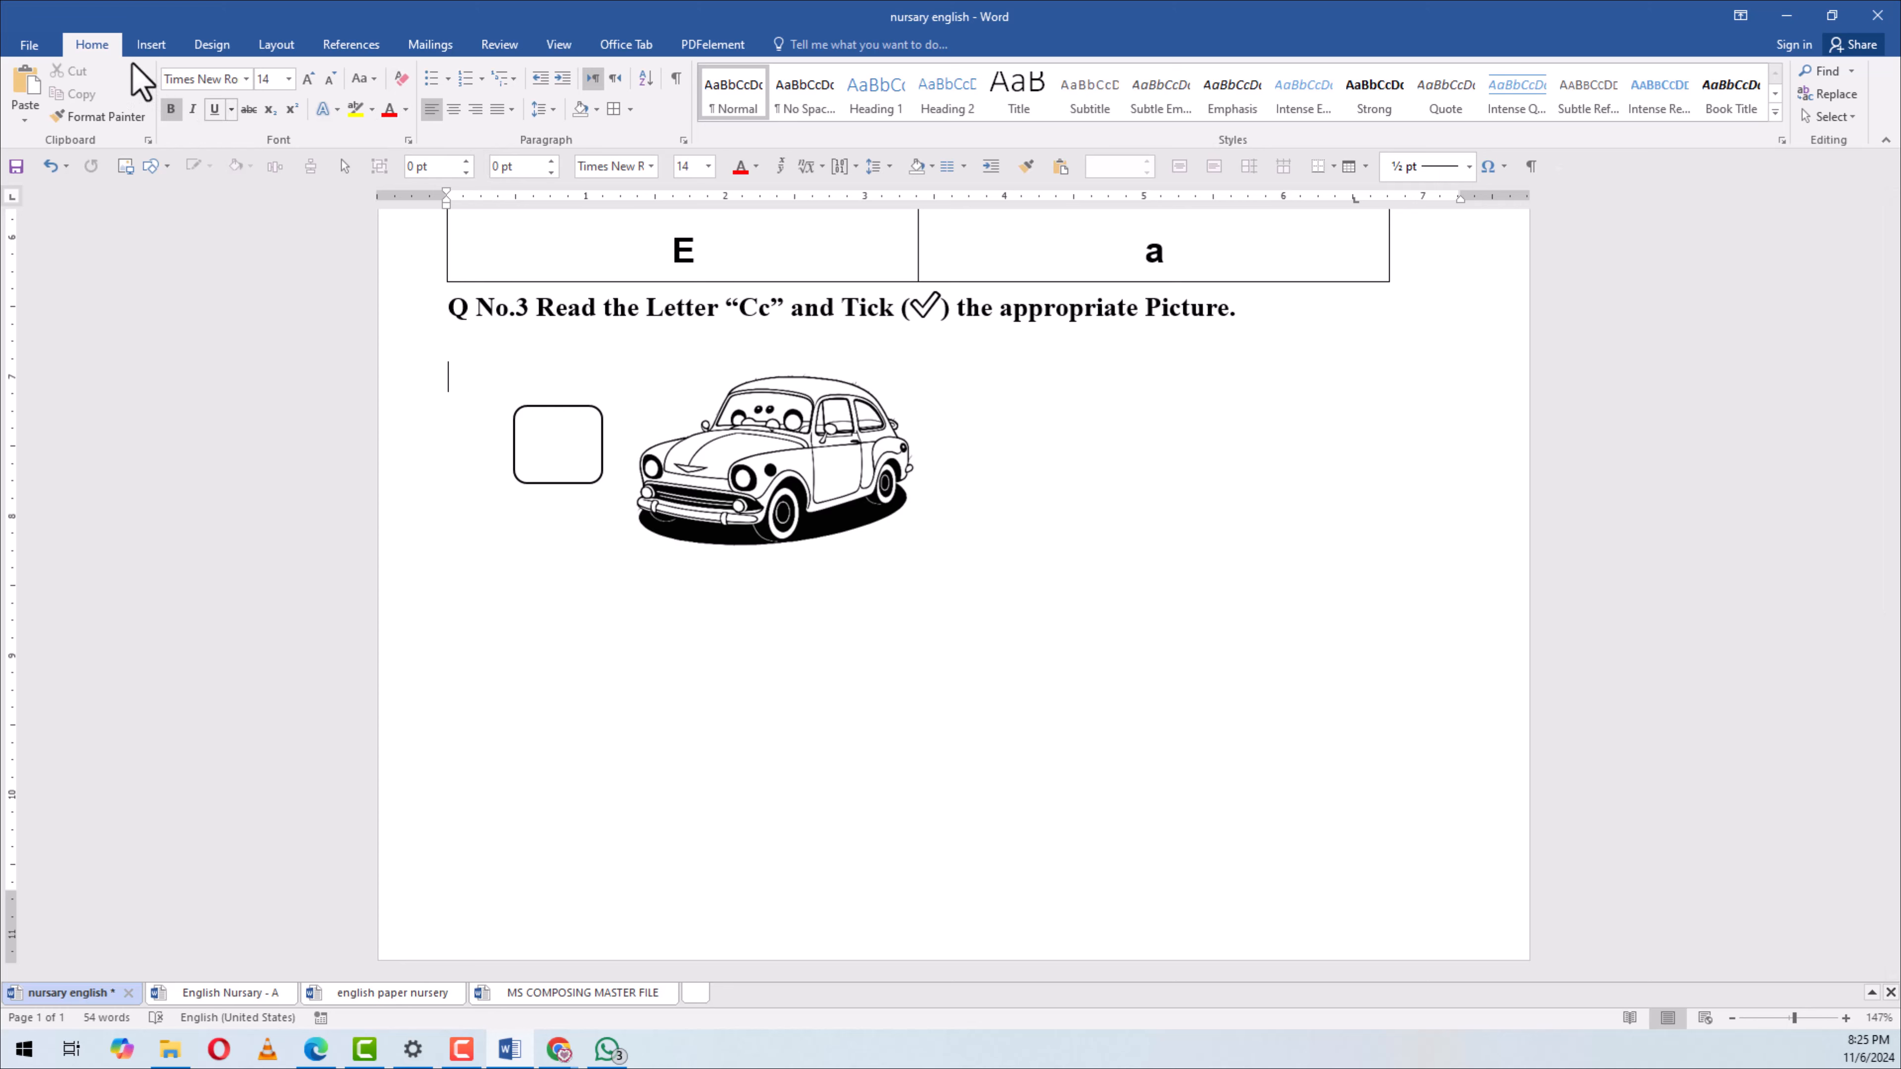
Insert the apple-clip-art-9 picture, set its height to 4 inches and shrink it further to about 1.47 by 1.41 inches
left_click(151, 44)
left_click(215, 112)
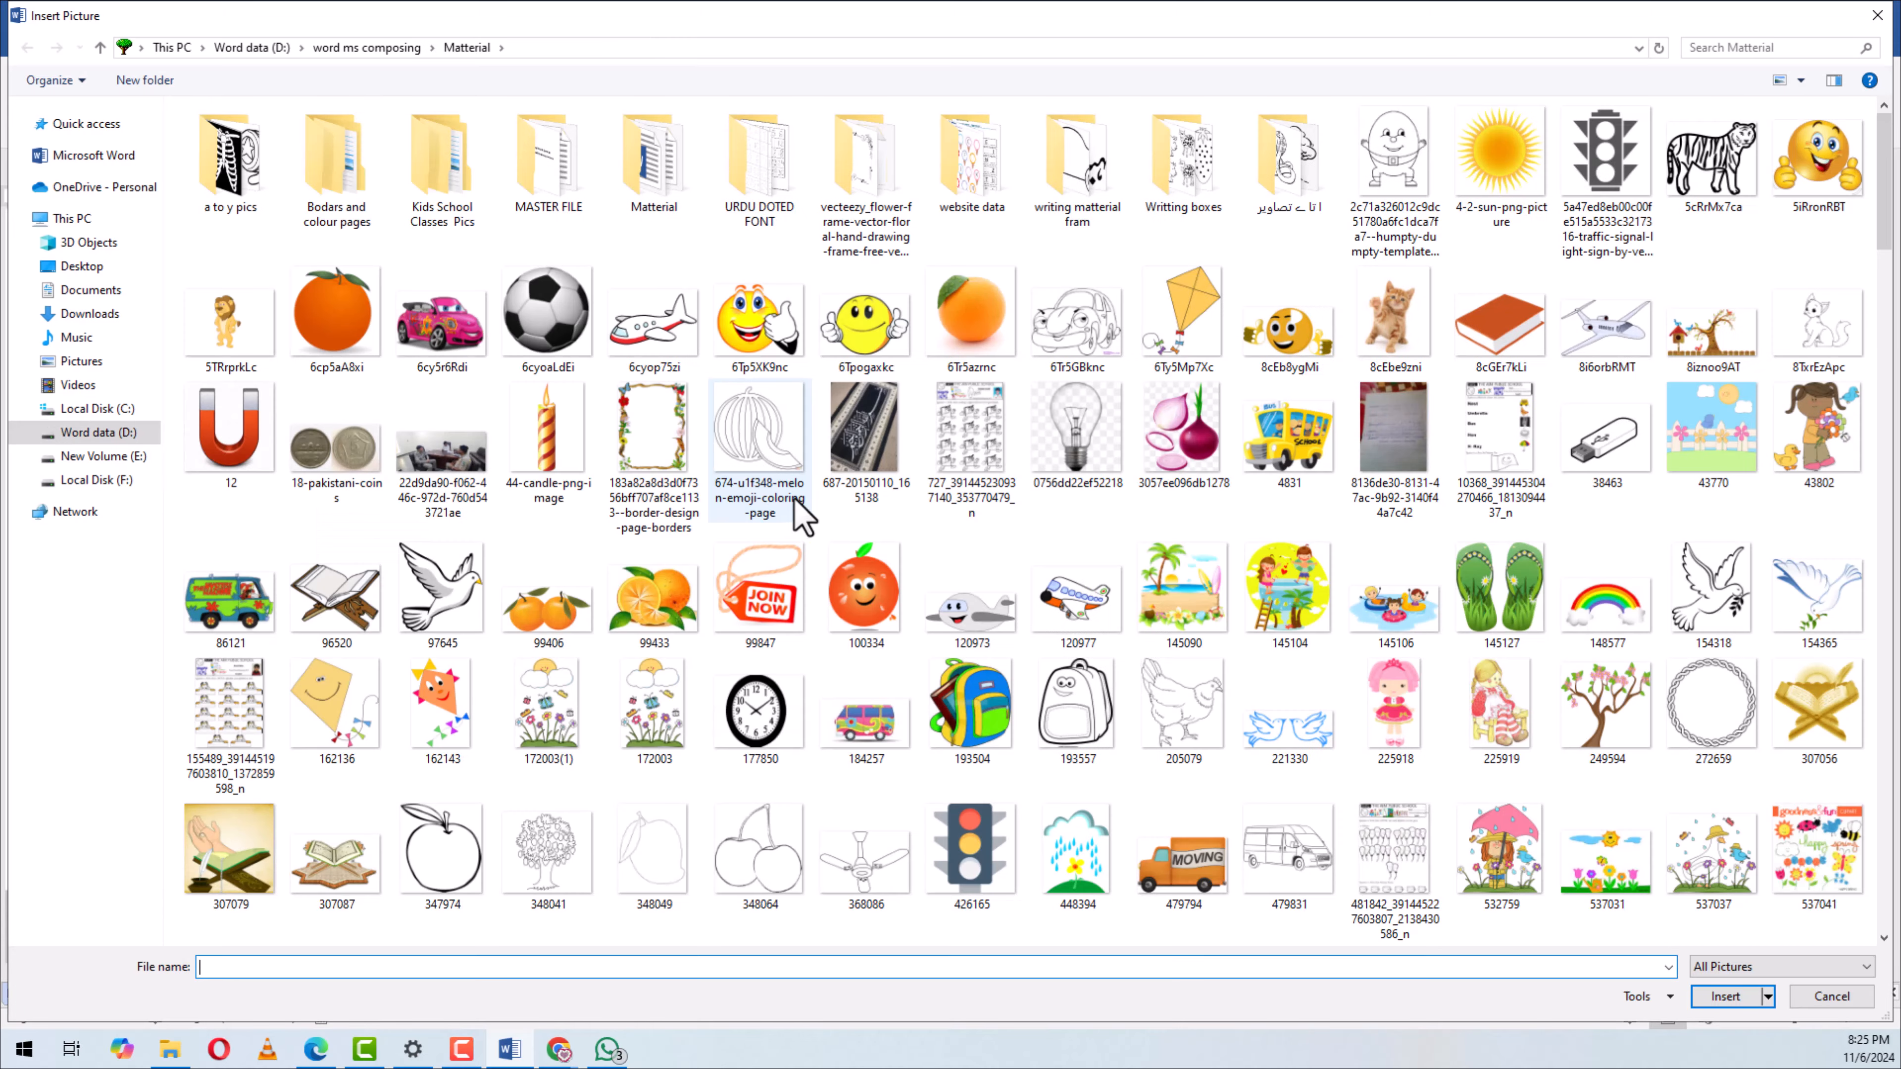
left_click(794, 498)
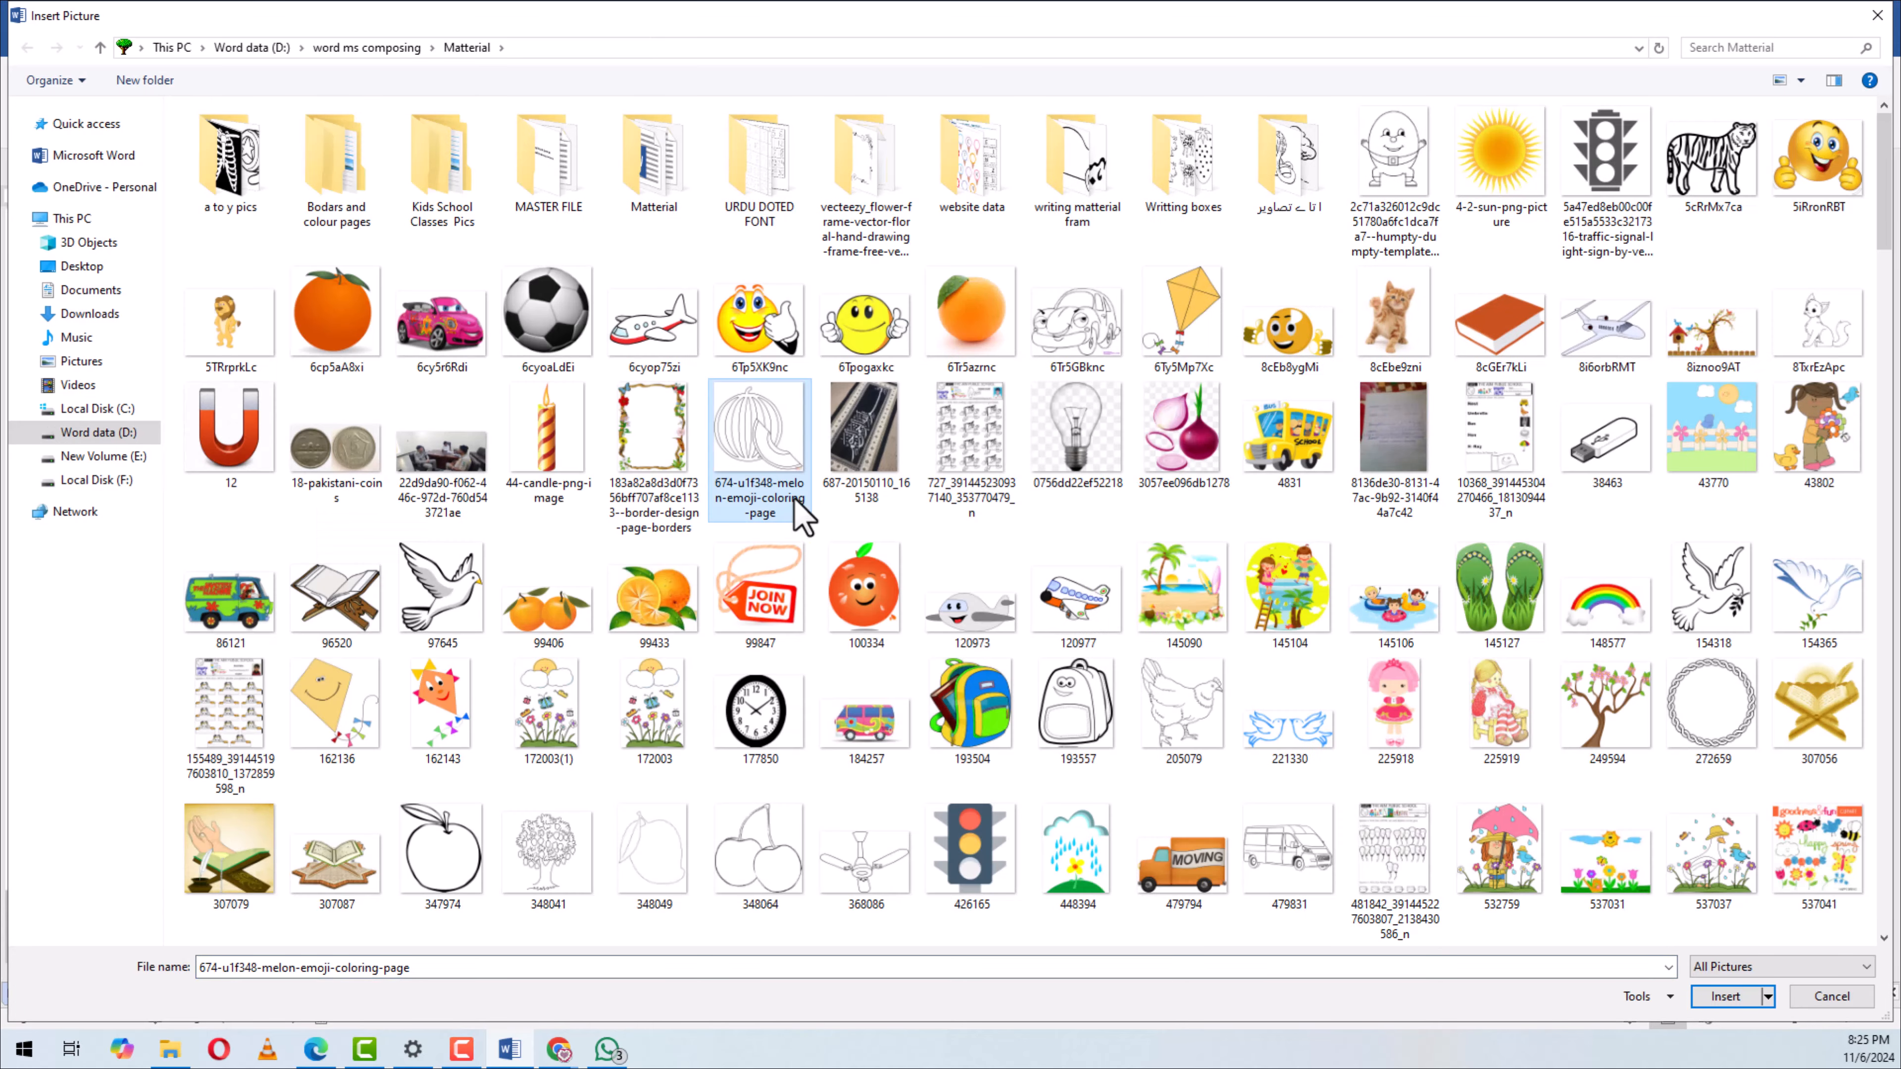
key("a")
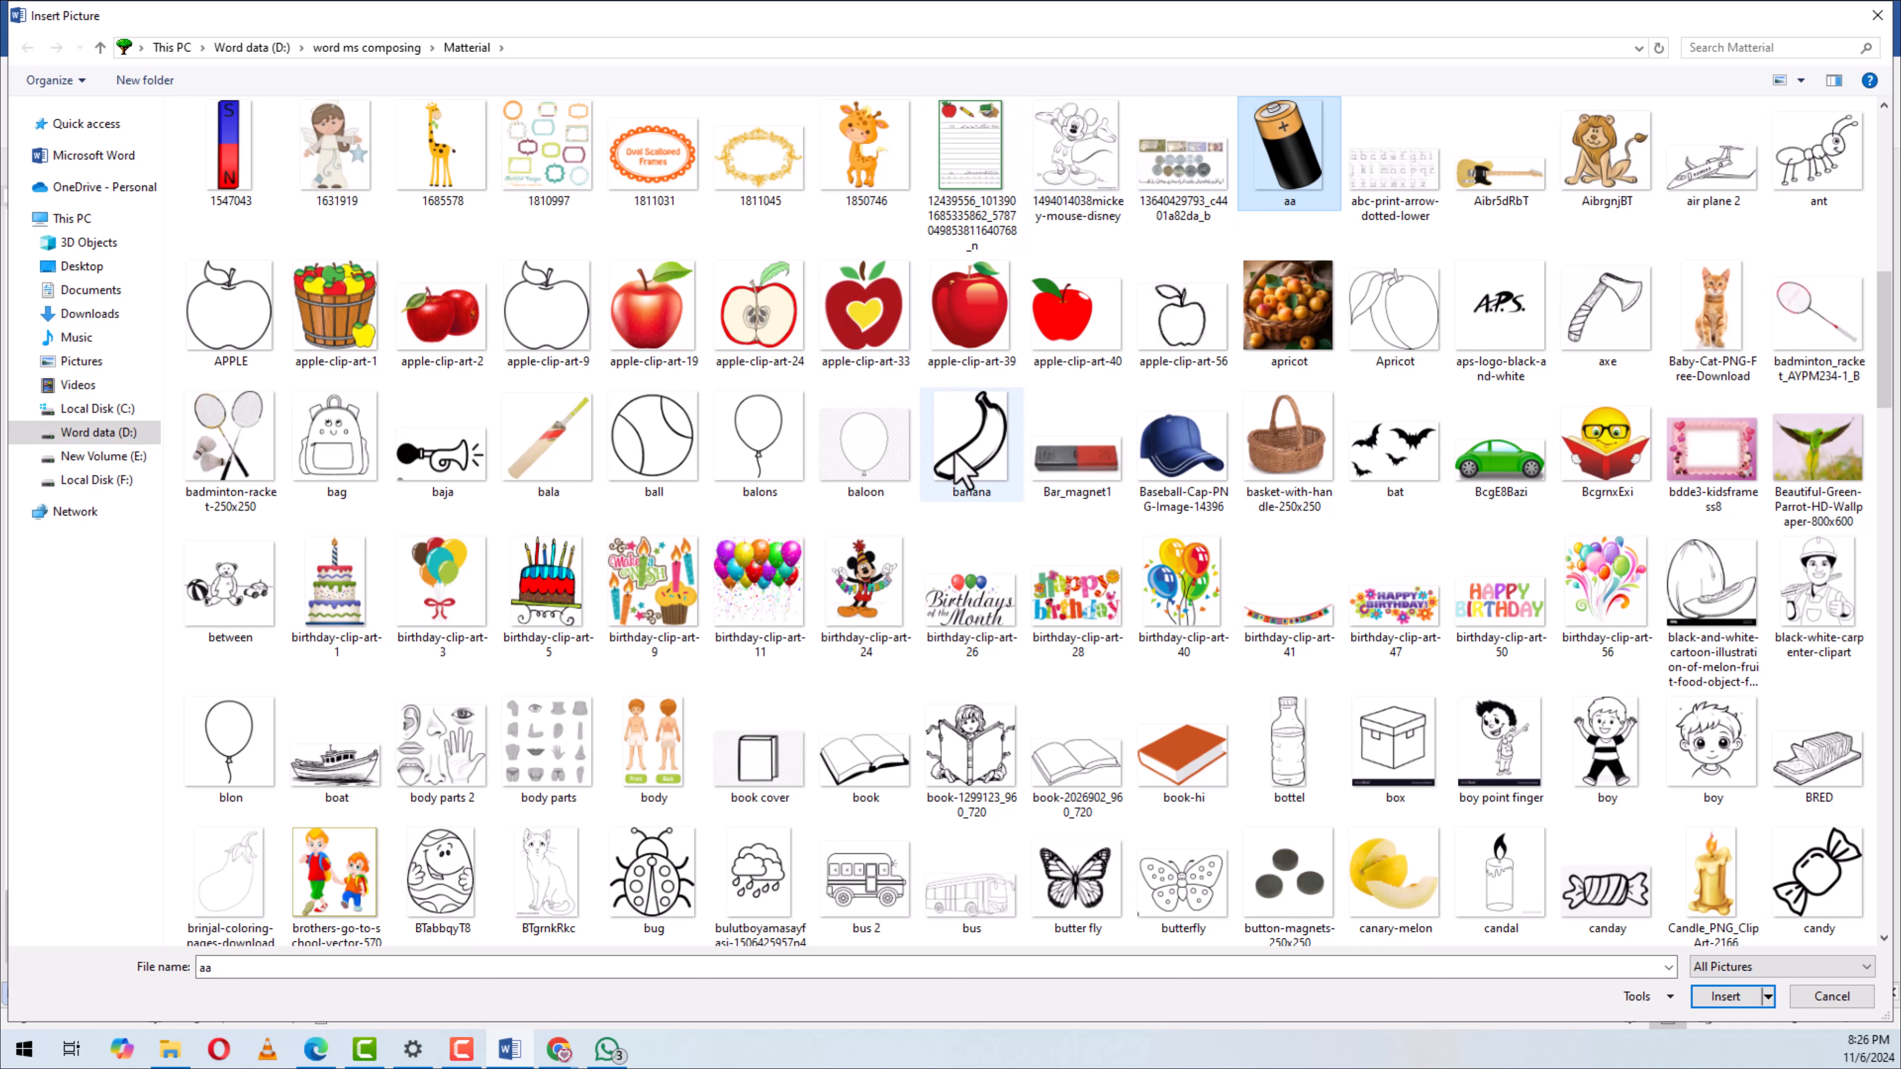
left_click(547, 329)
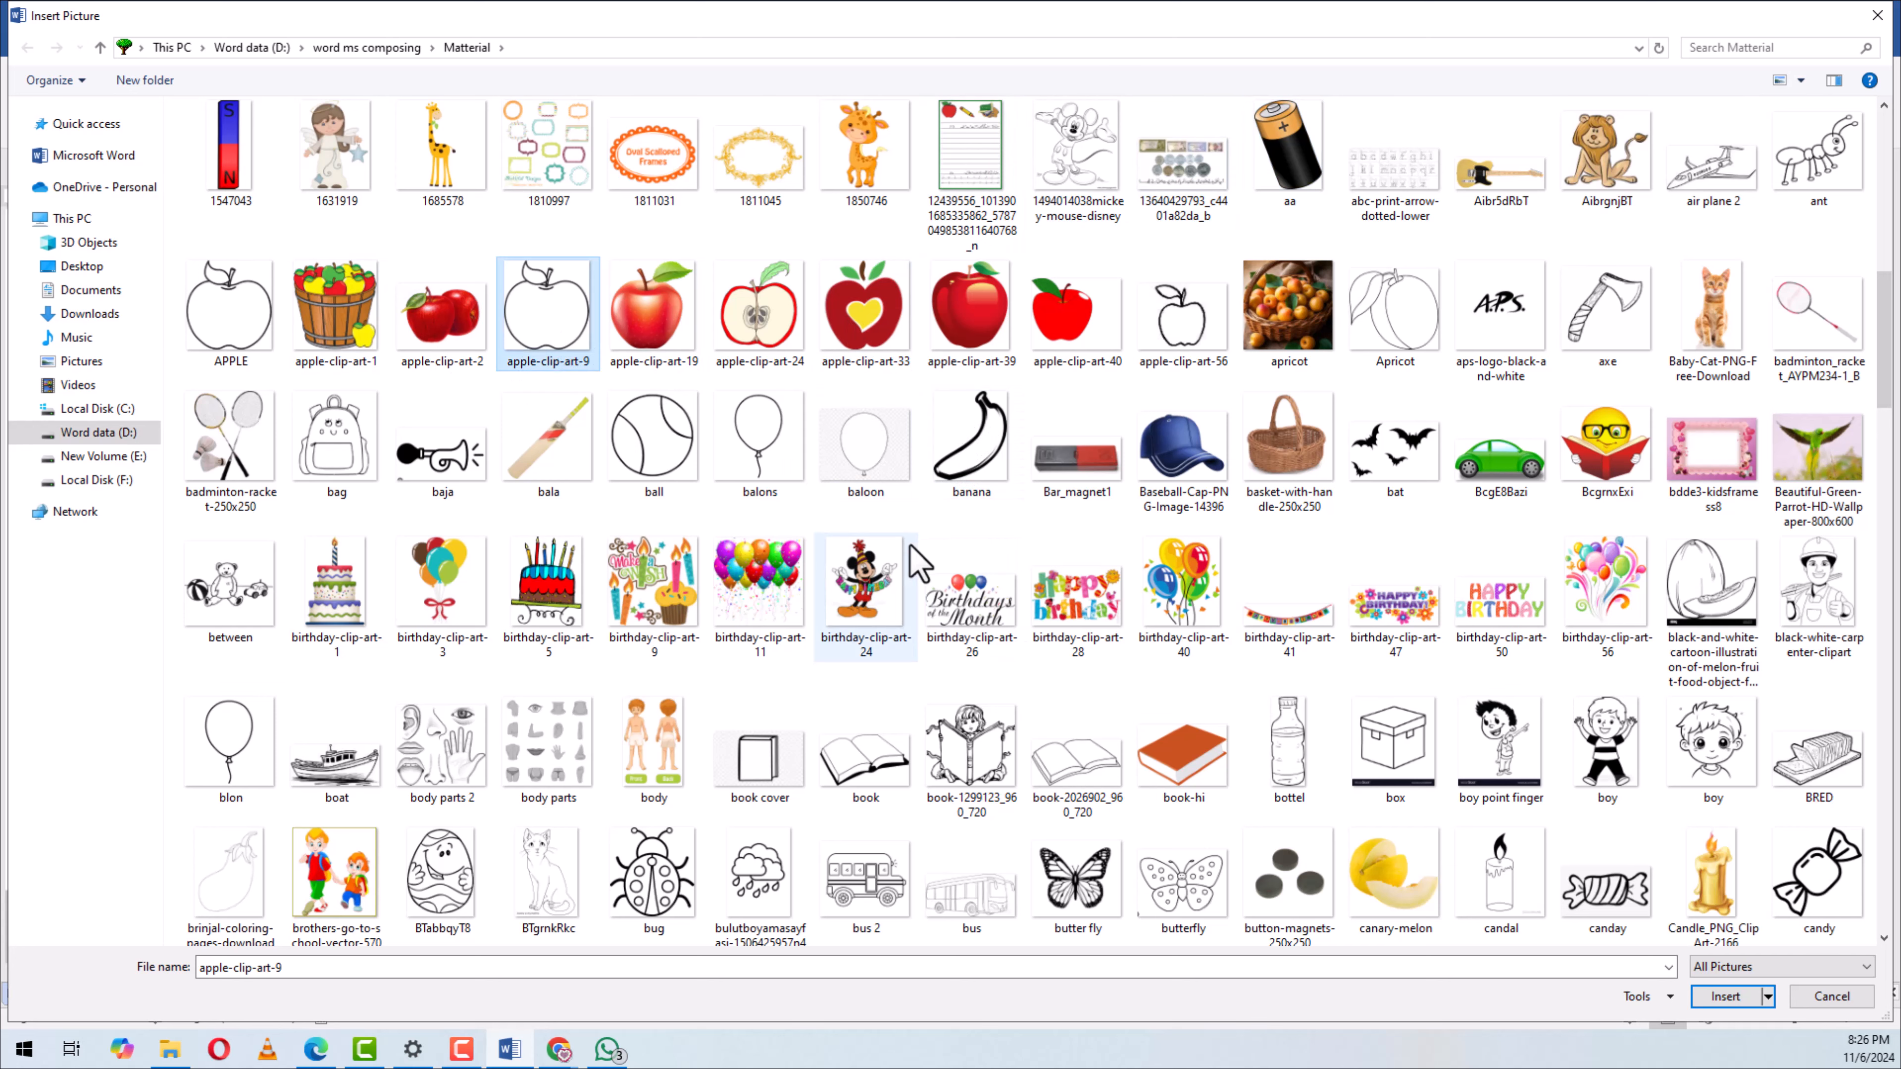
left_click(1725, 996)
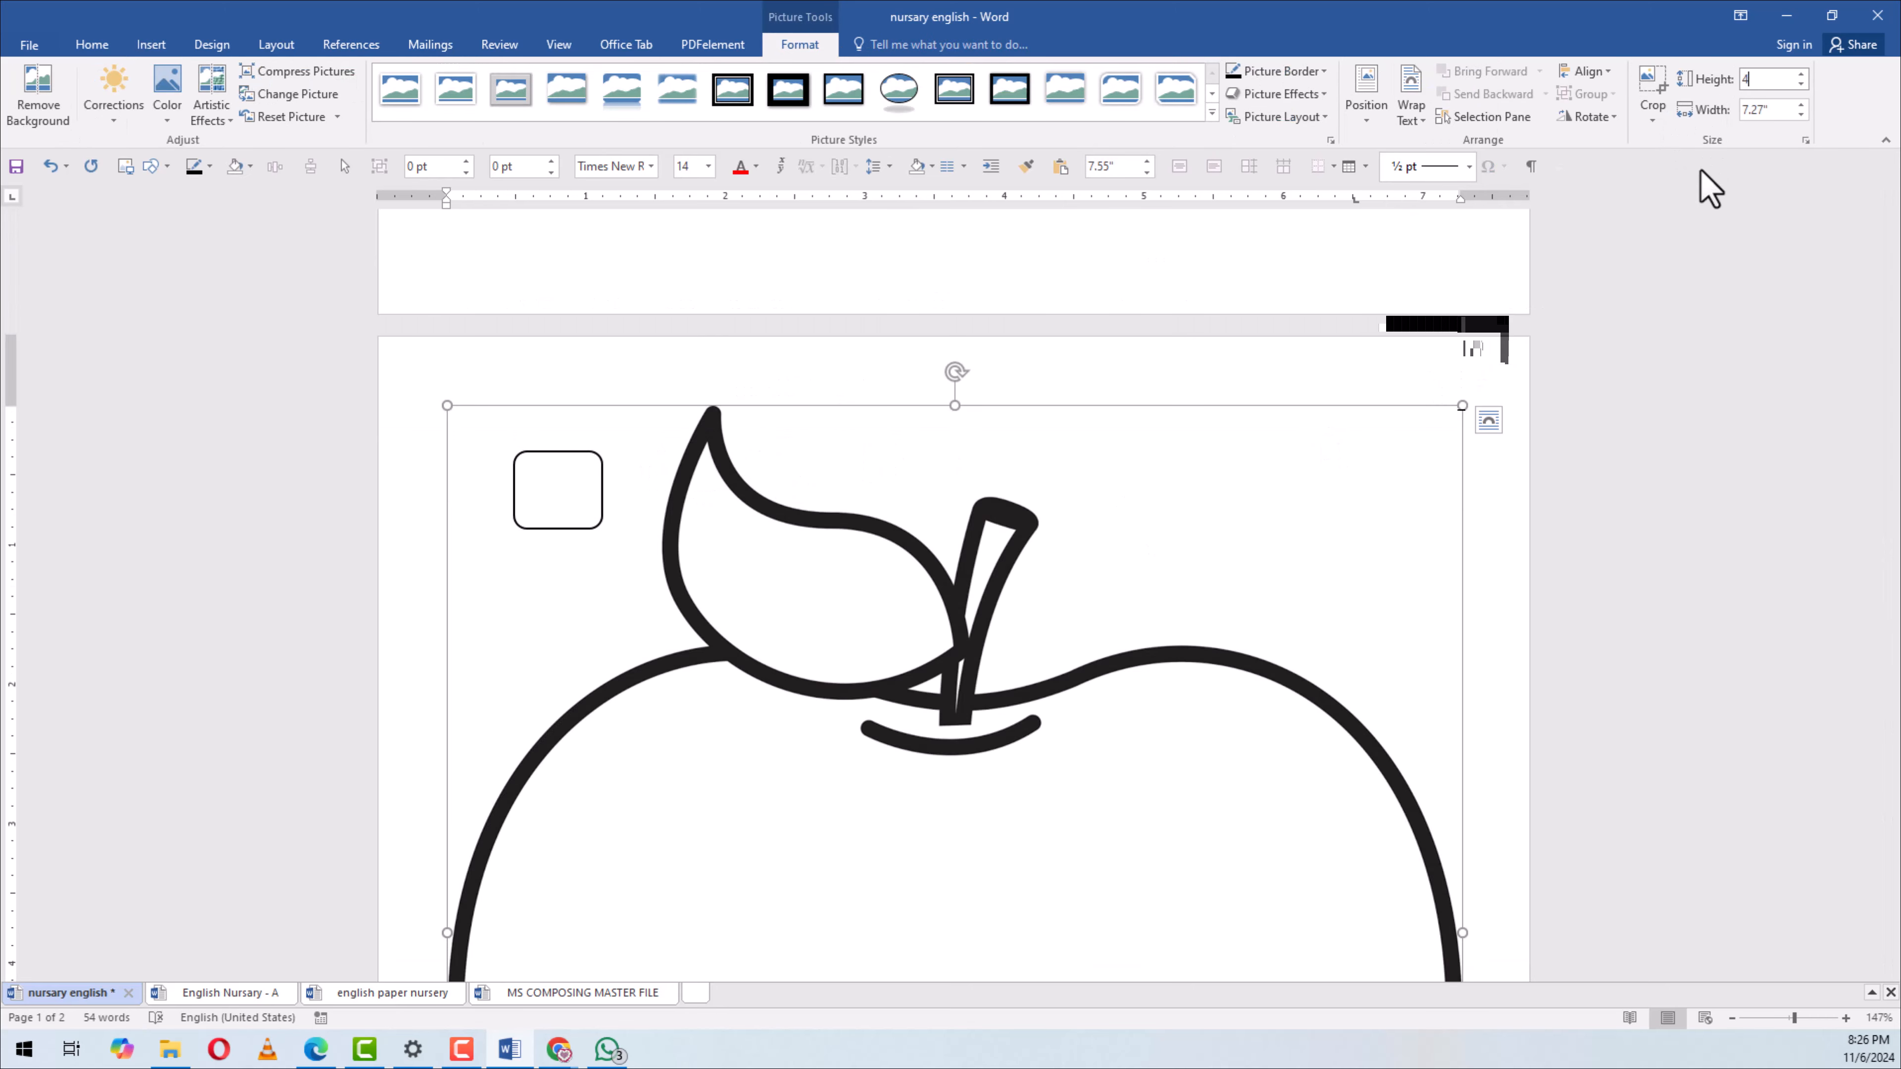
key("Return")
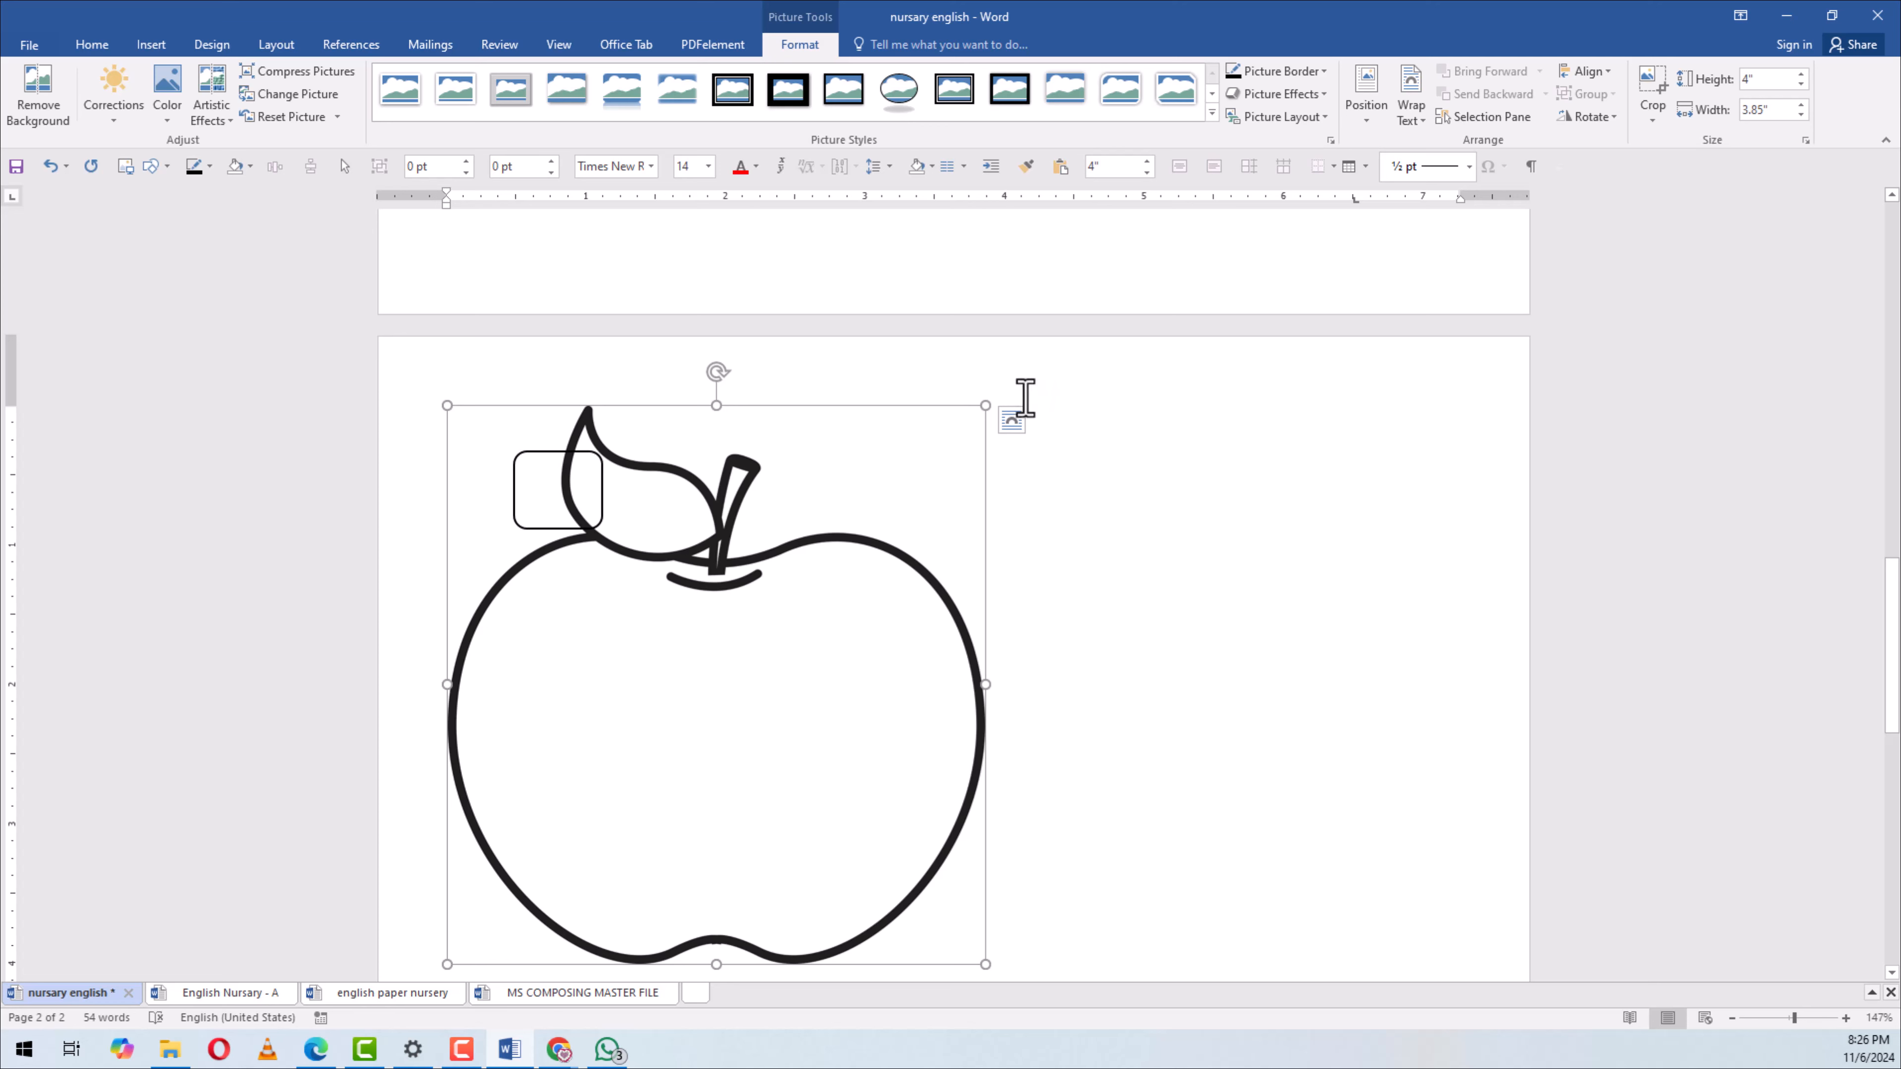
left_click_drag(980, 420, 673, 727)
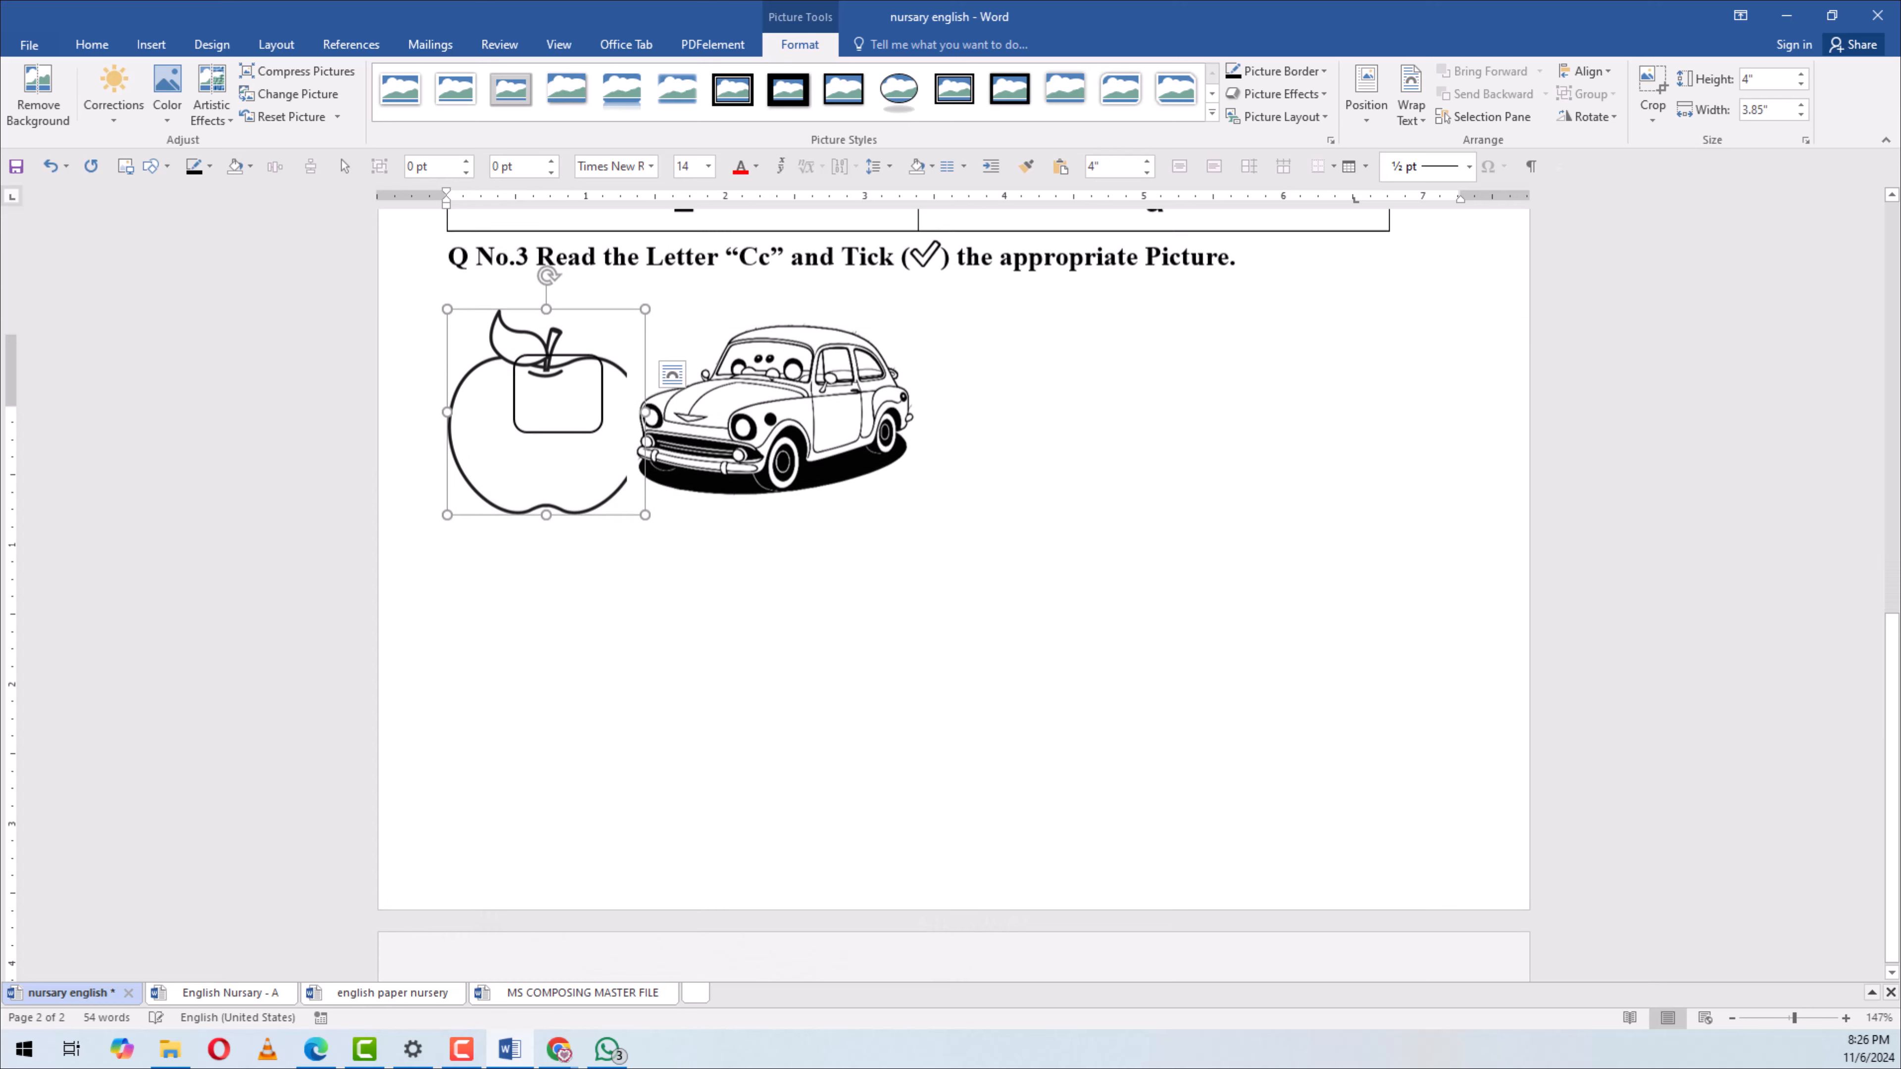
Set the apple picture in front of the text and move it to the right of the car
left_click(671, 374)
left_click(816, 558)
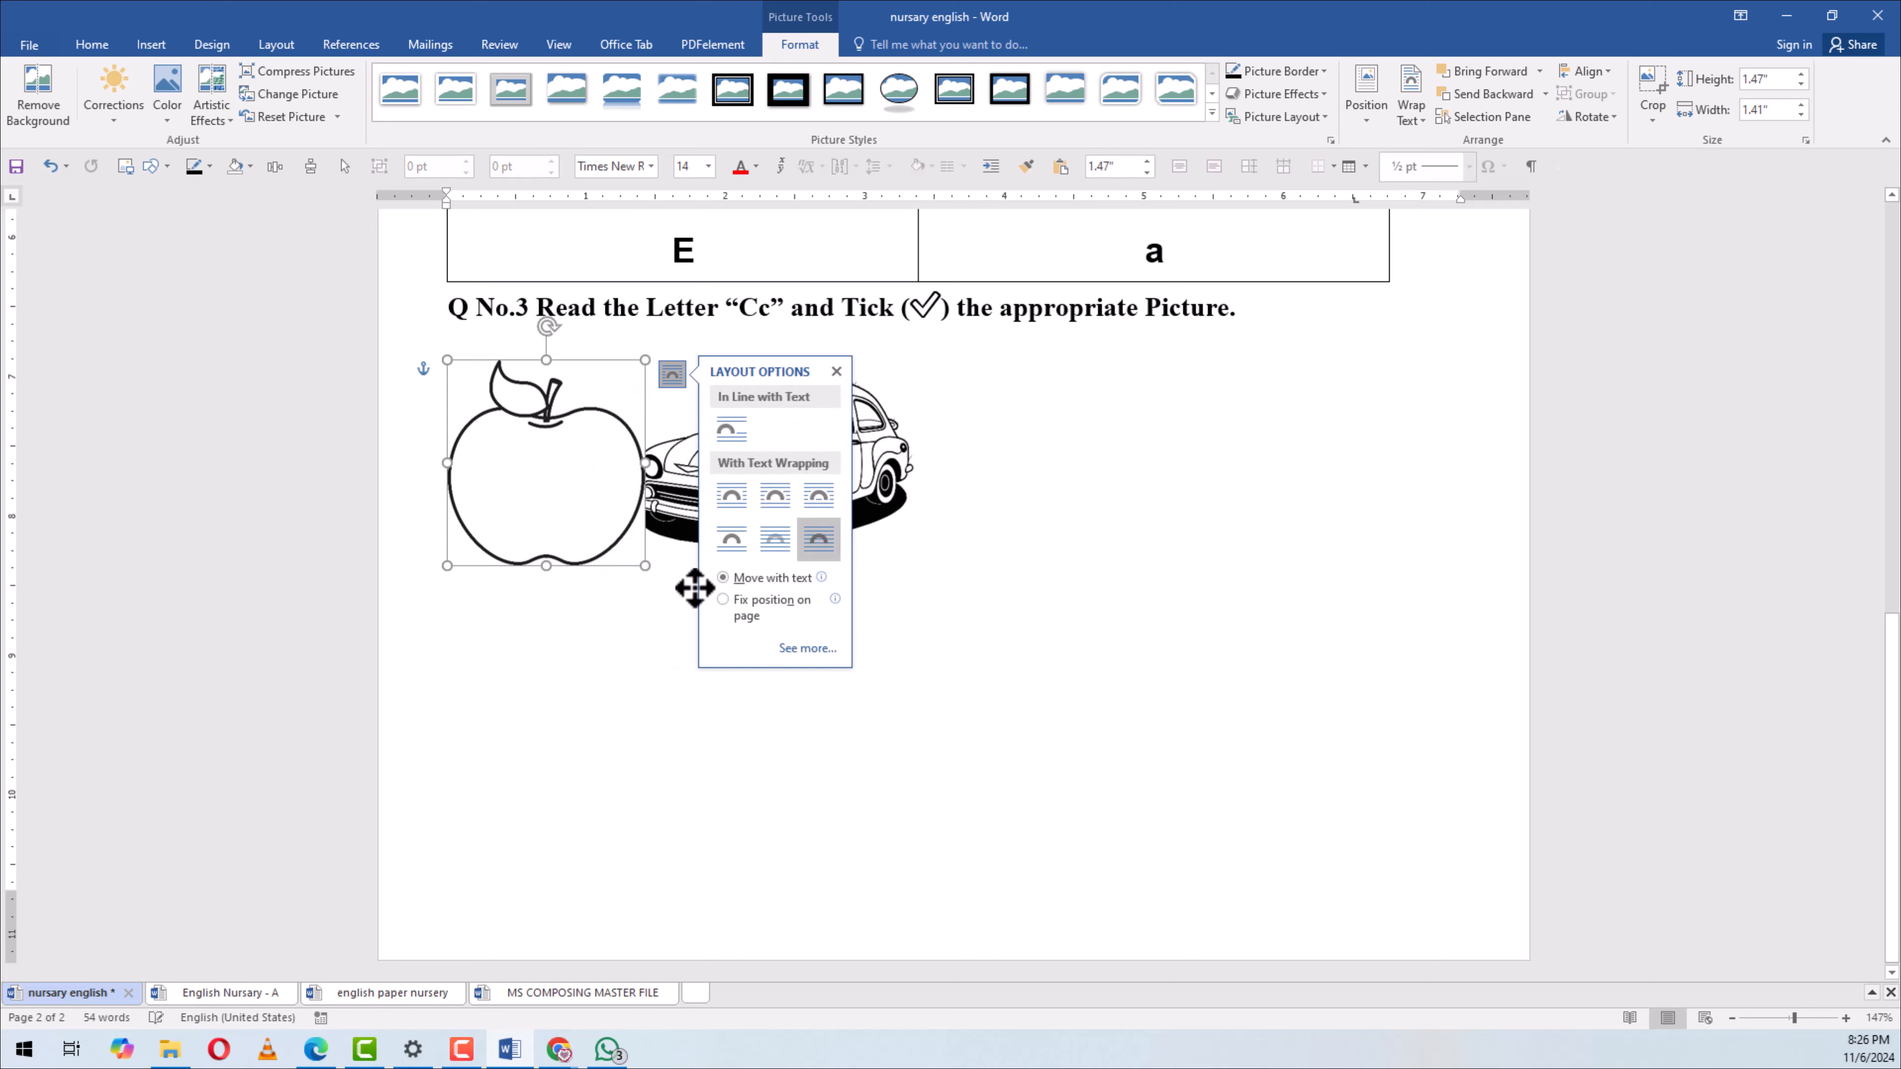
left_click_drag(623, 488, 1251, 462)
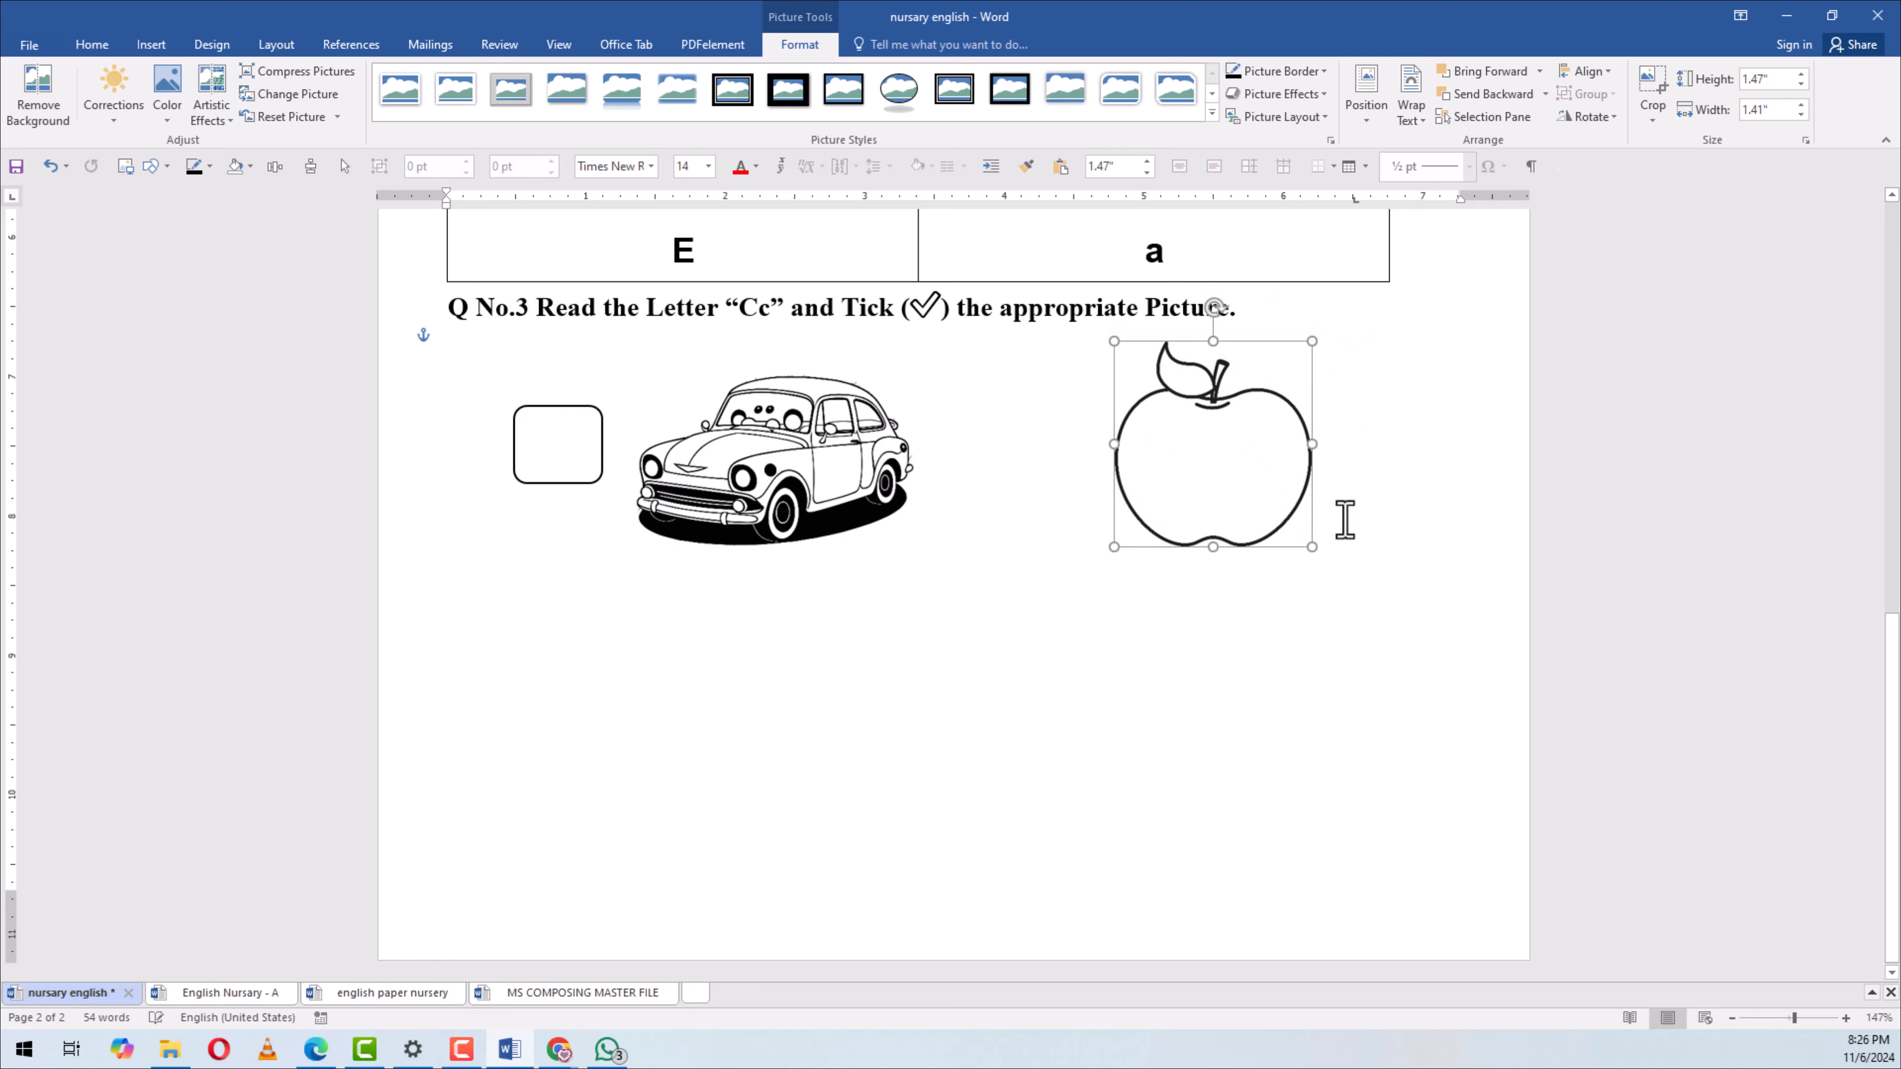
Copy the rounded tick box beside the car and place the duplicate just right of the apple
left_click(557, 450)
left_click(565, 479)
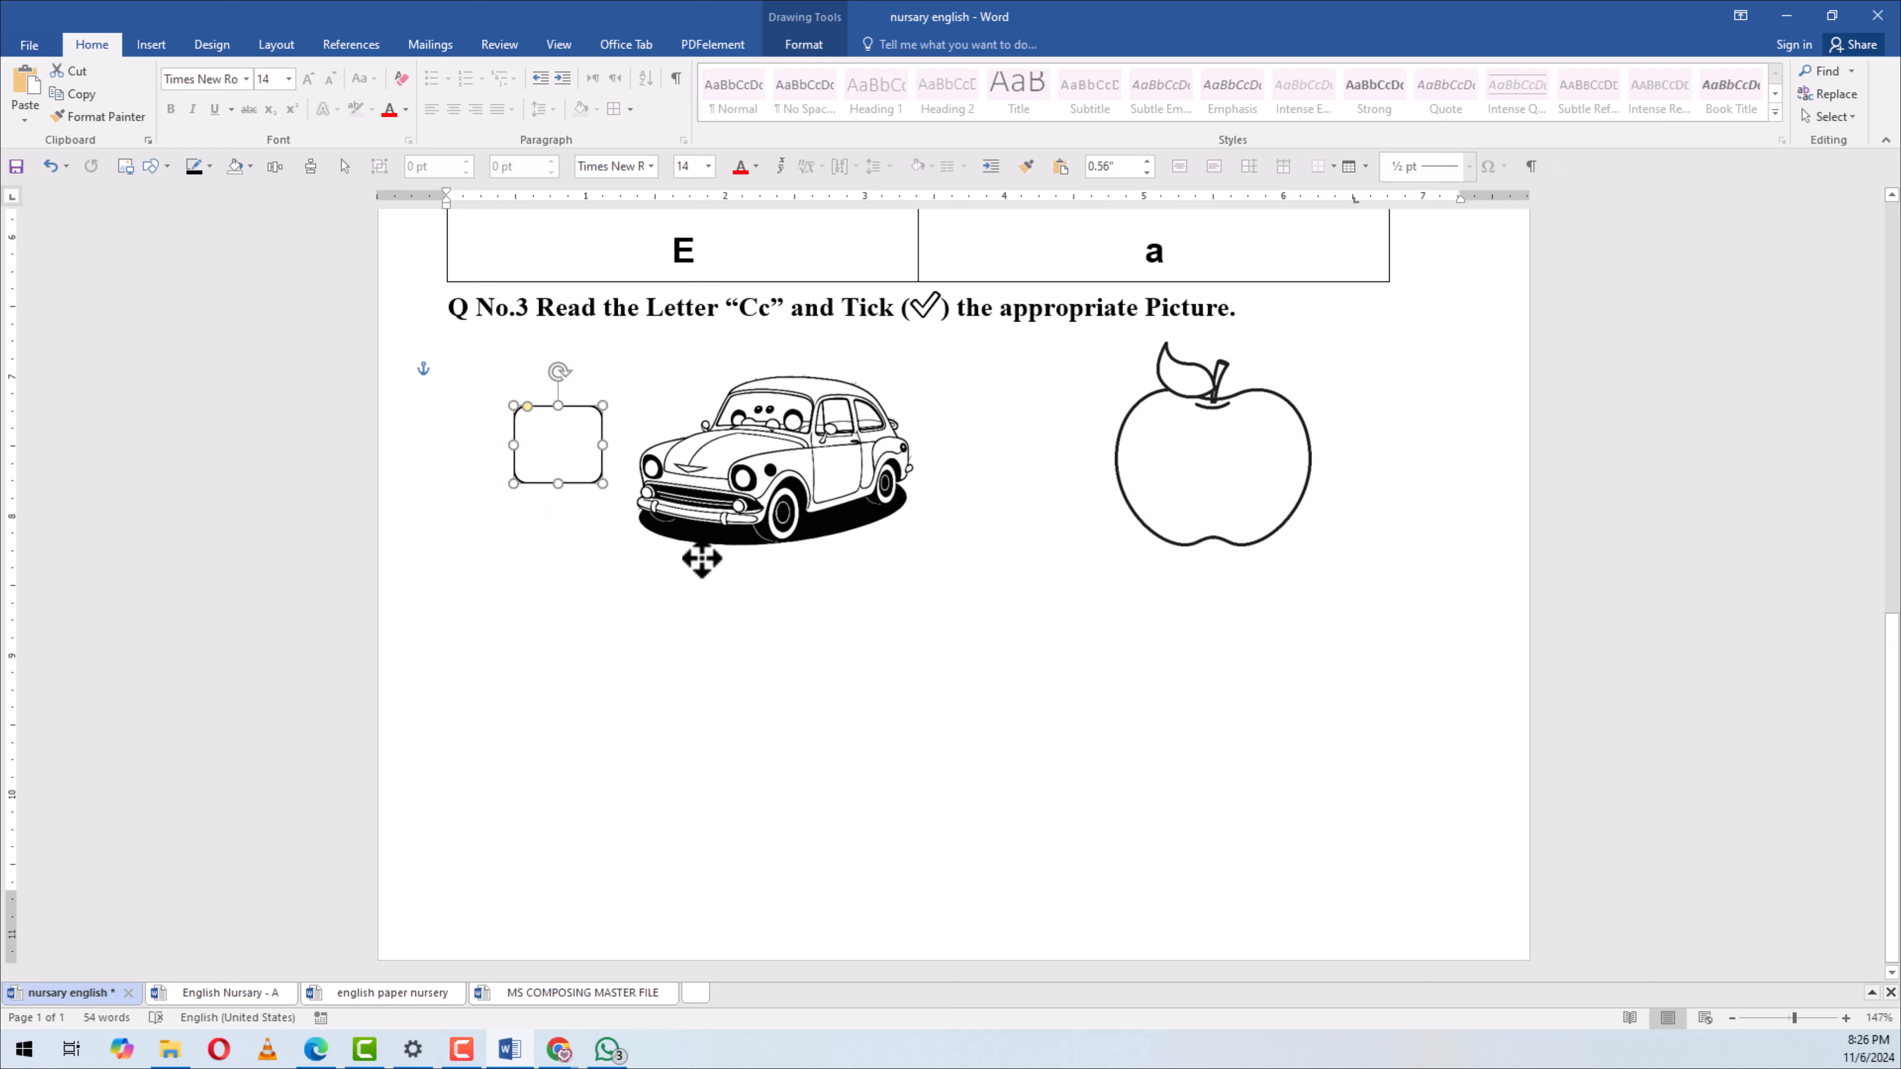
left_click_drag(702, 558, 1316, 505)
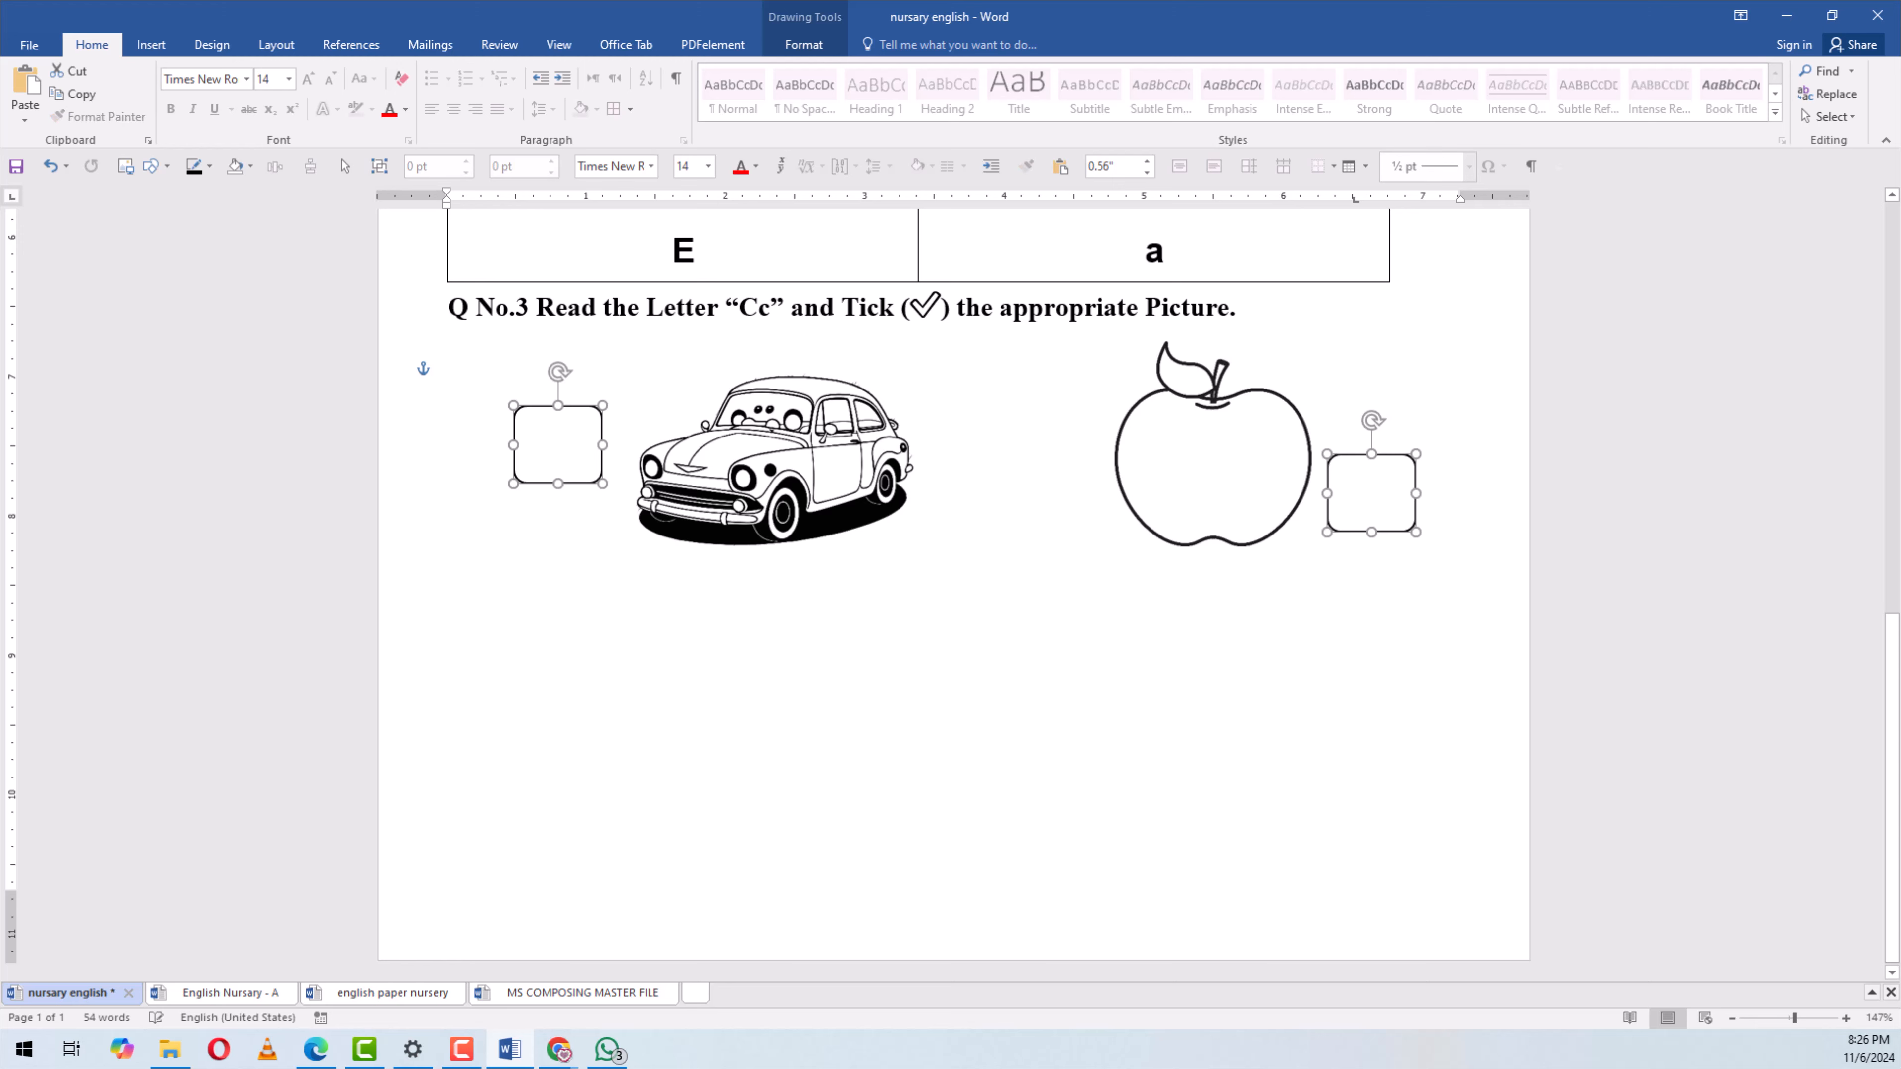
Switch to the engllish.pdf file in Edge and examine the layout of the beginning-letters exercise on page 3
key("alt+Tab")
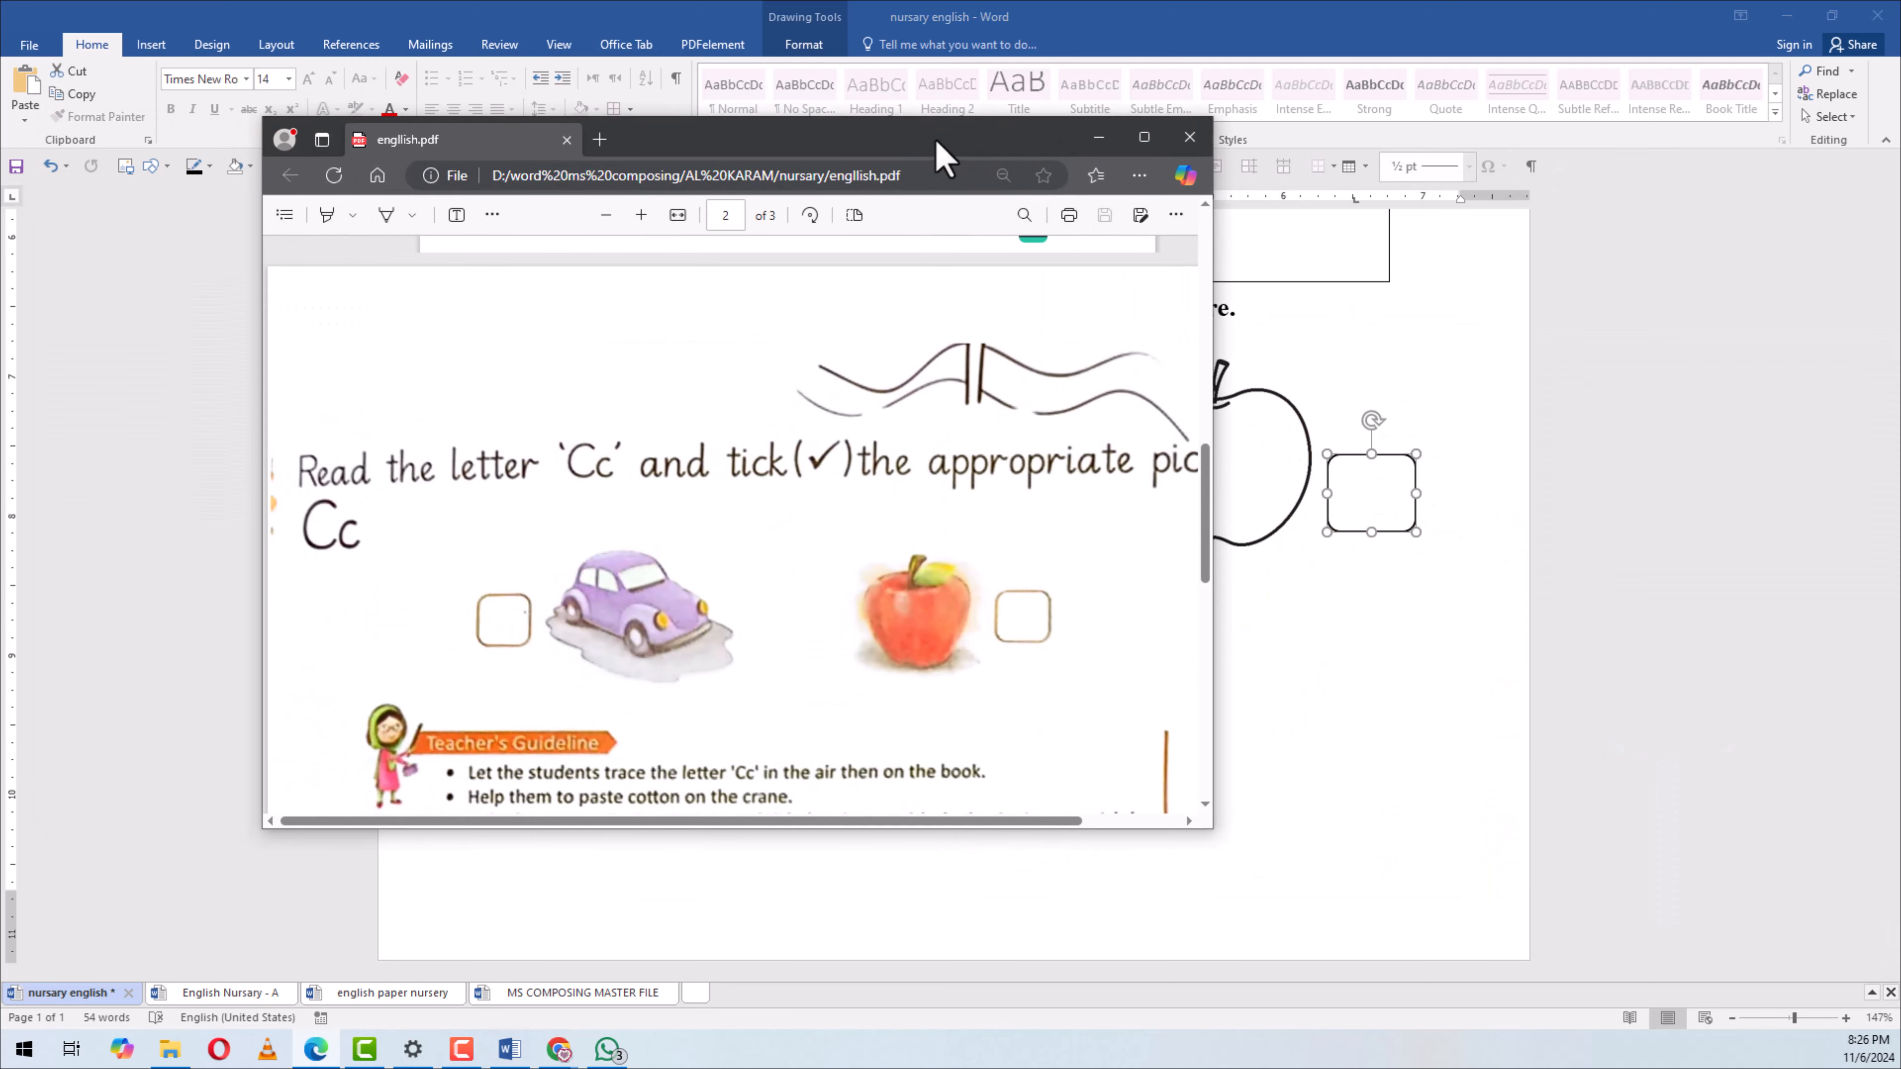
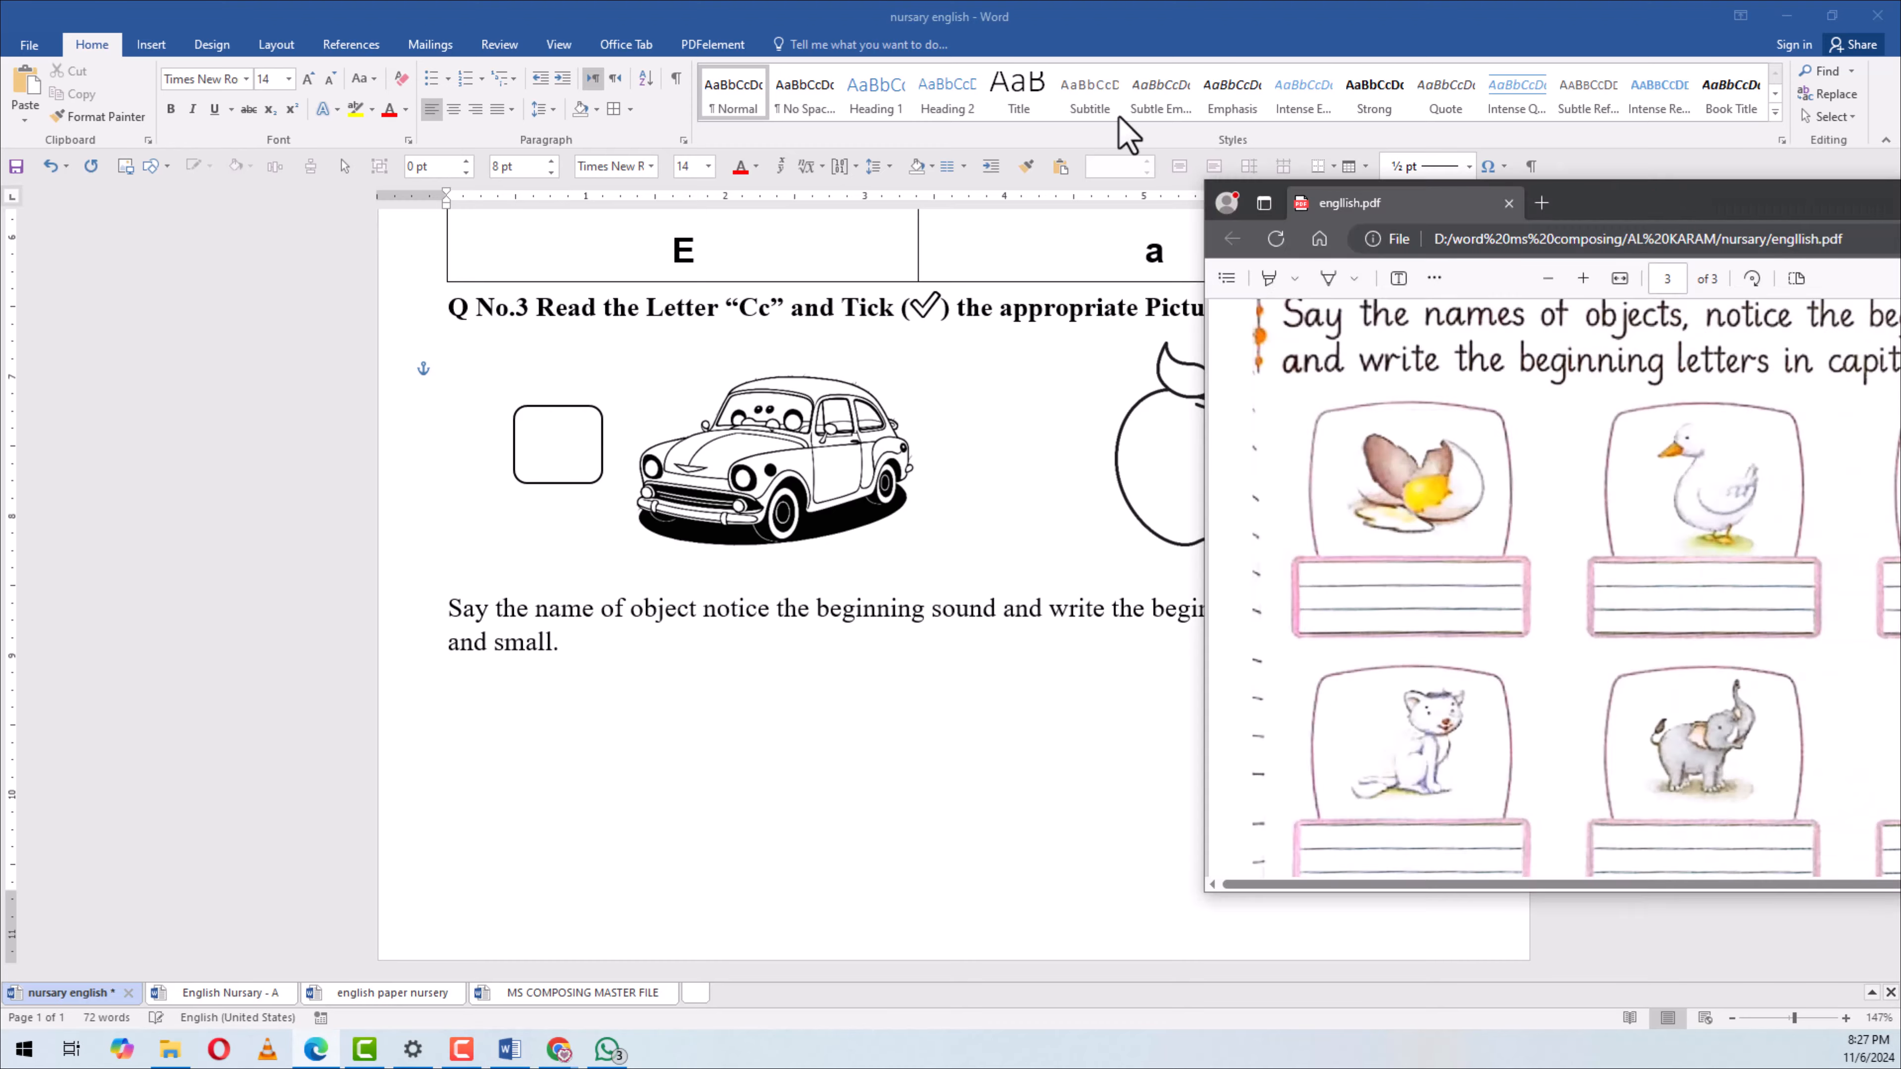
double_click(1058, 129)
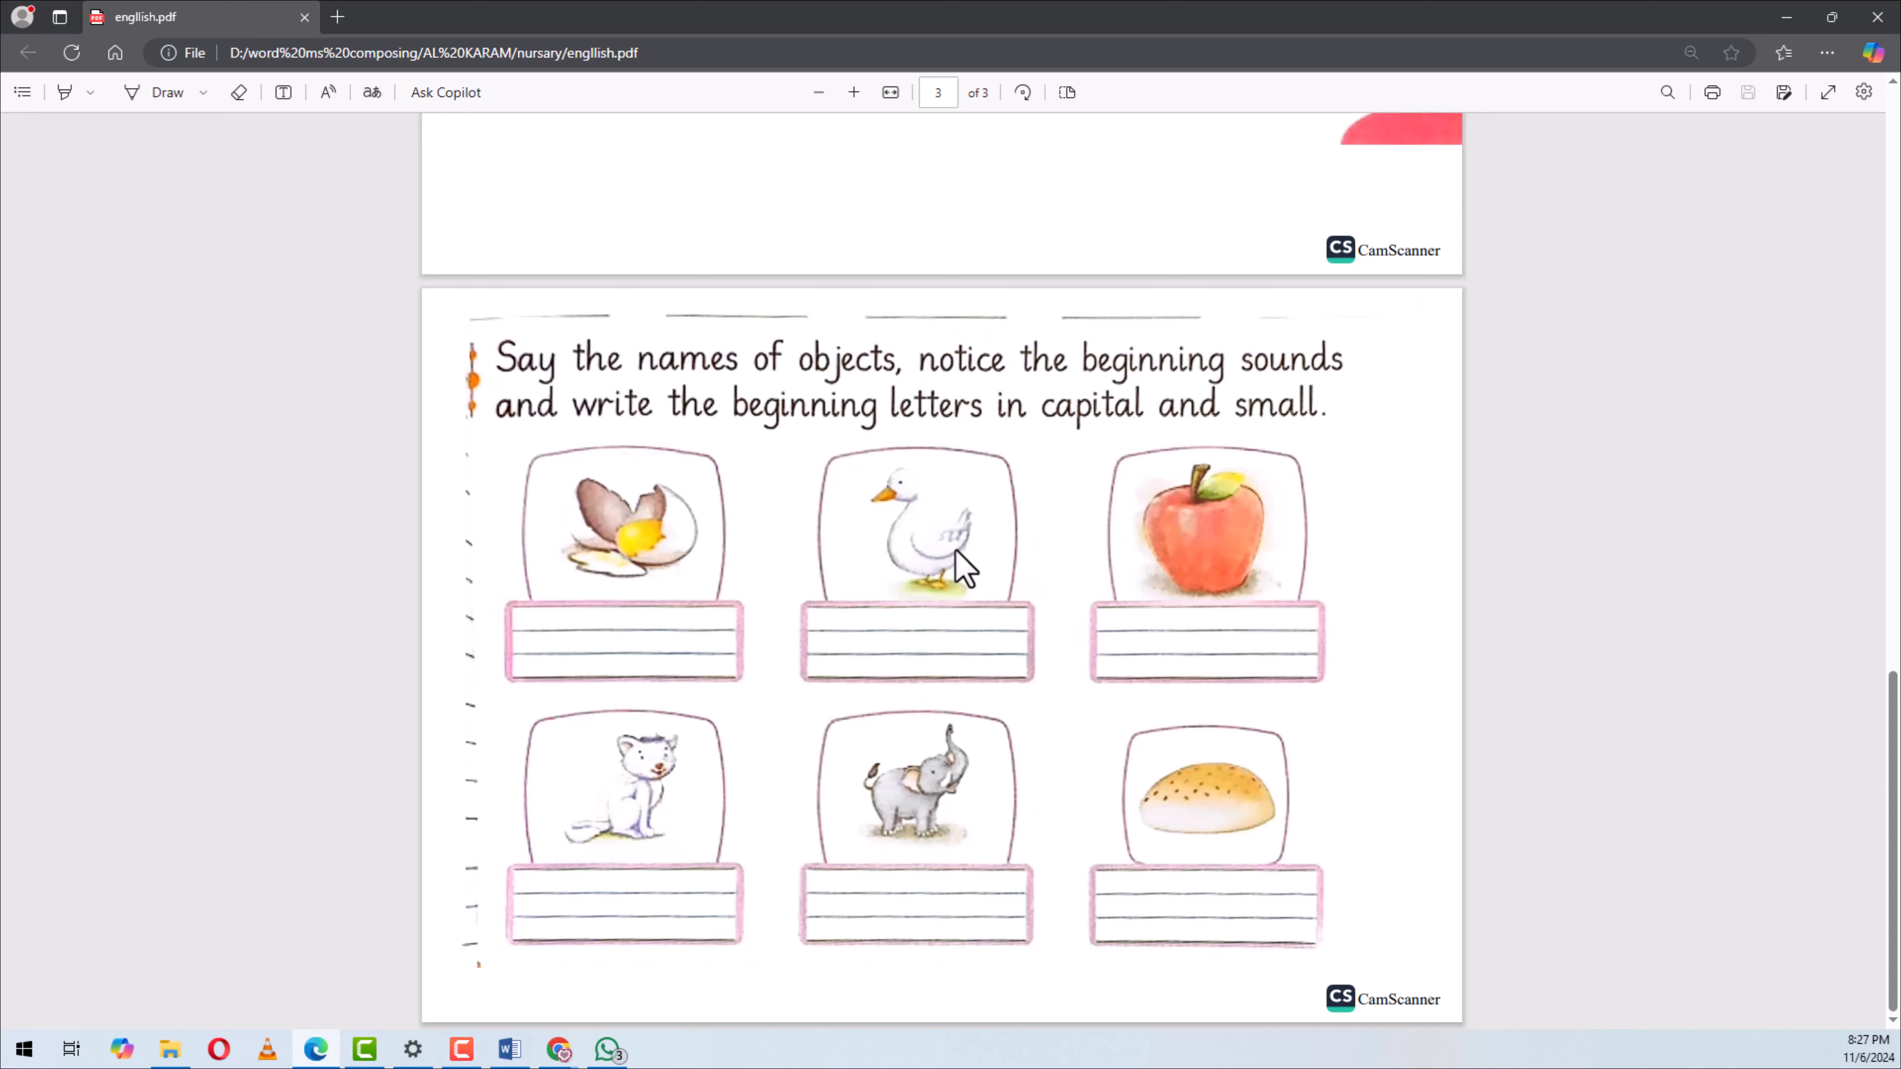
key("super+Down")
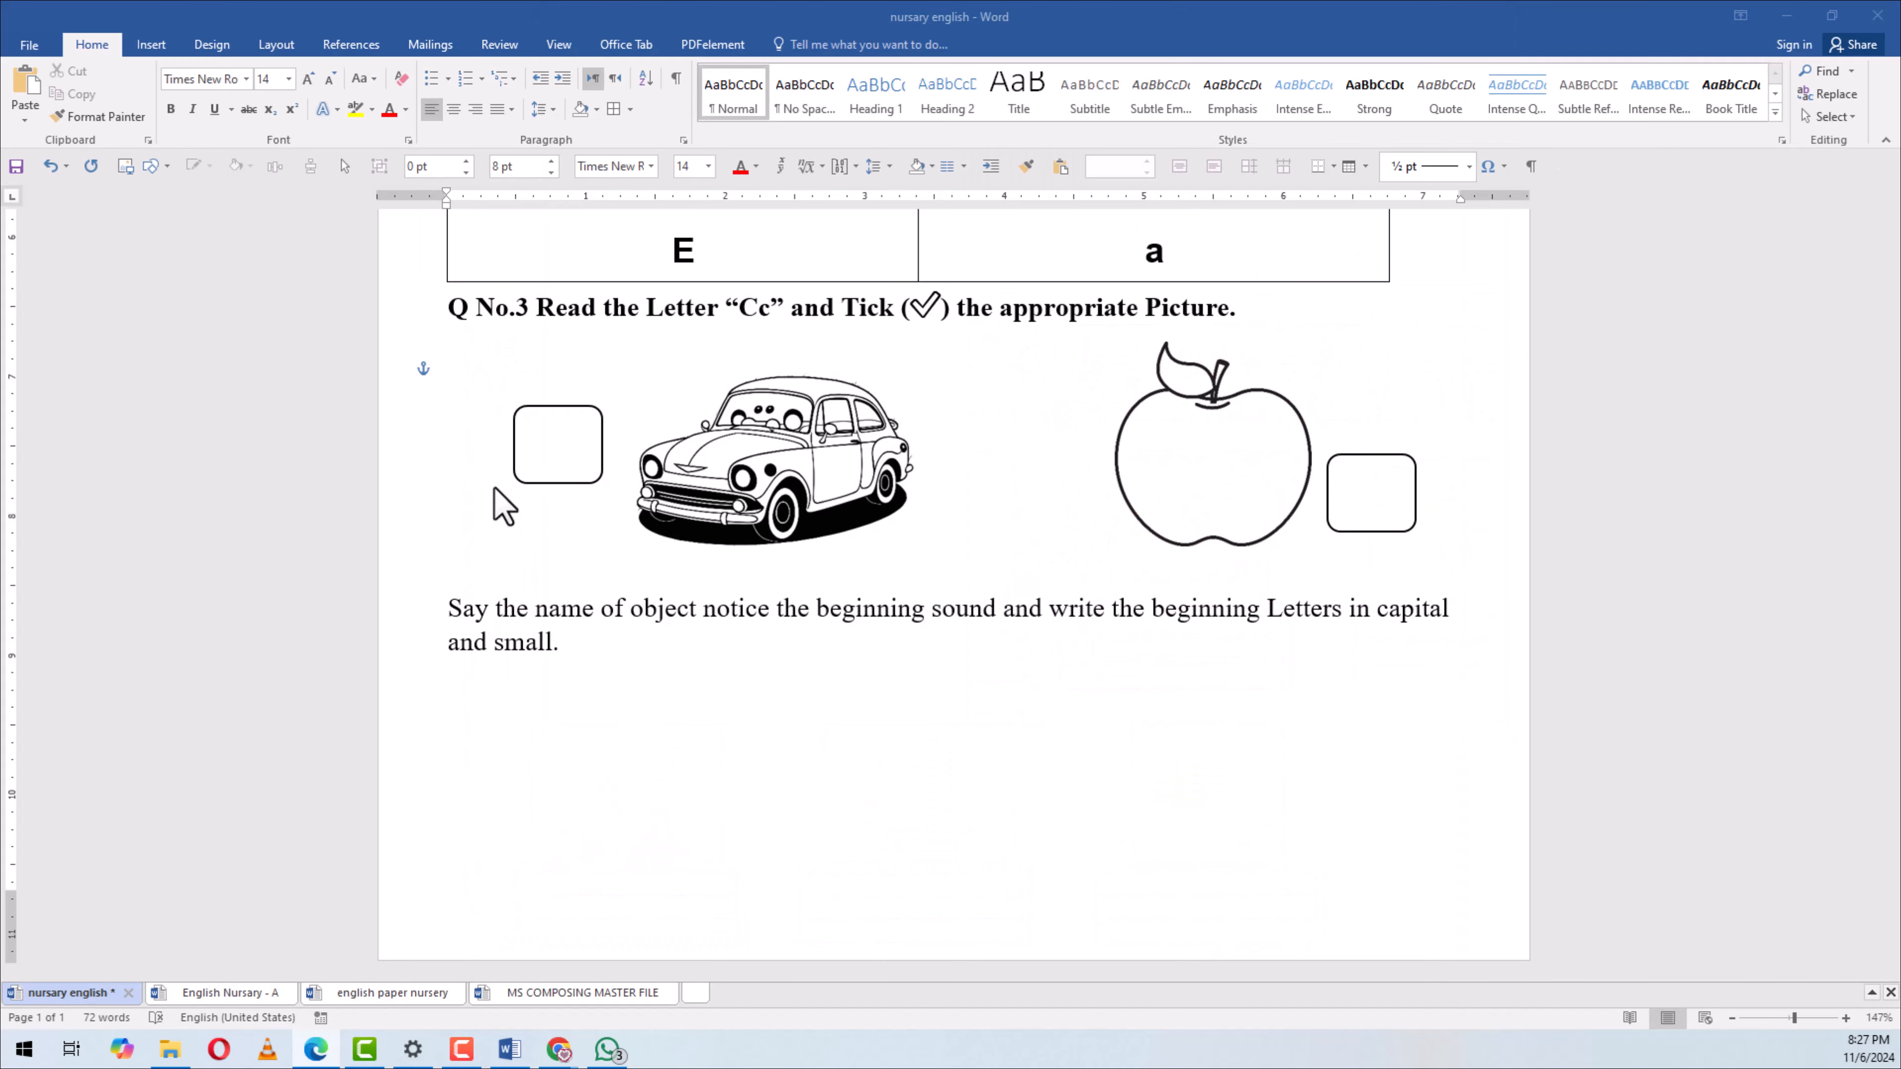
Insert a table of three columns and two rows below the beginning-letters instruction and heighten its first row to about 1.2 inches
left_click(148, 54)
left_click(155, 82)
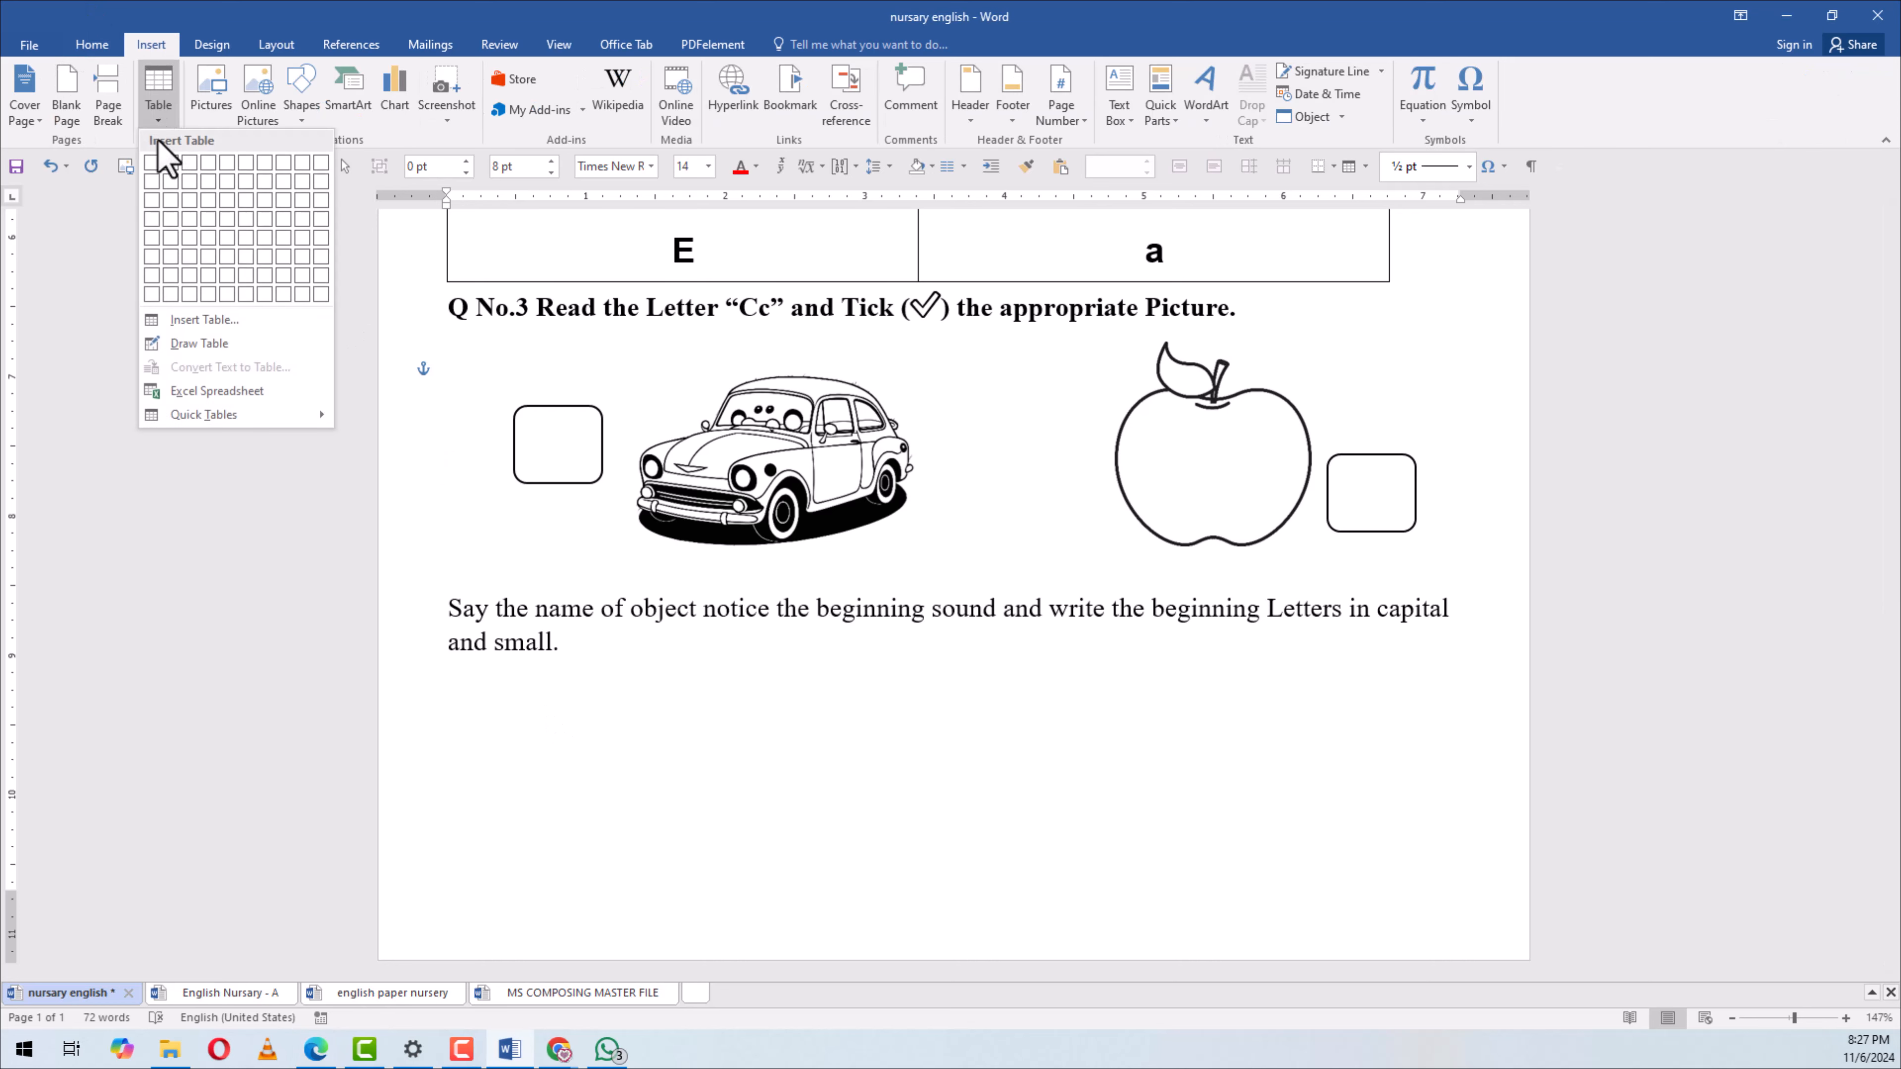
left_click(191, 178)
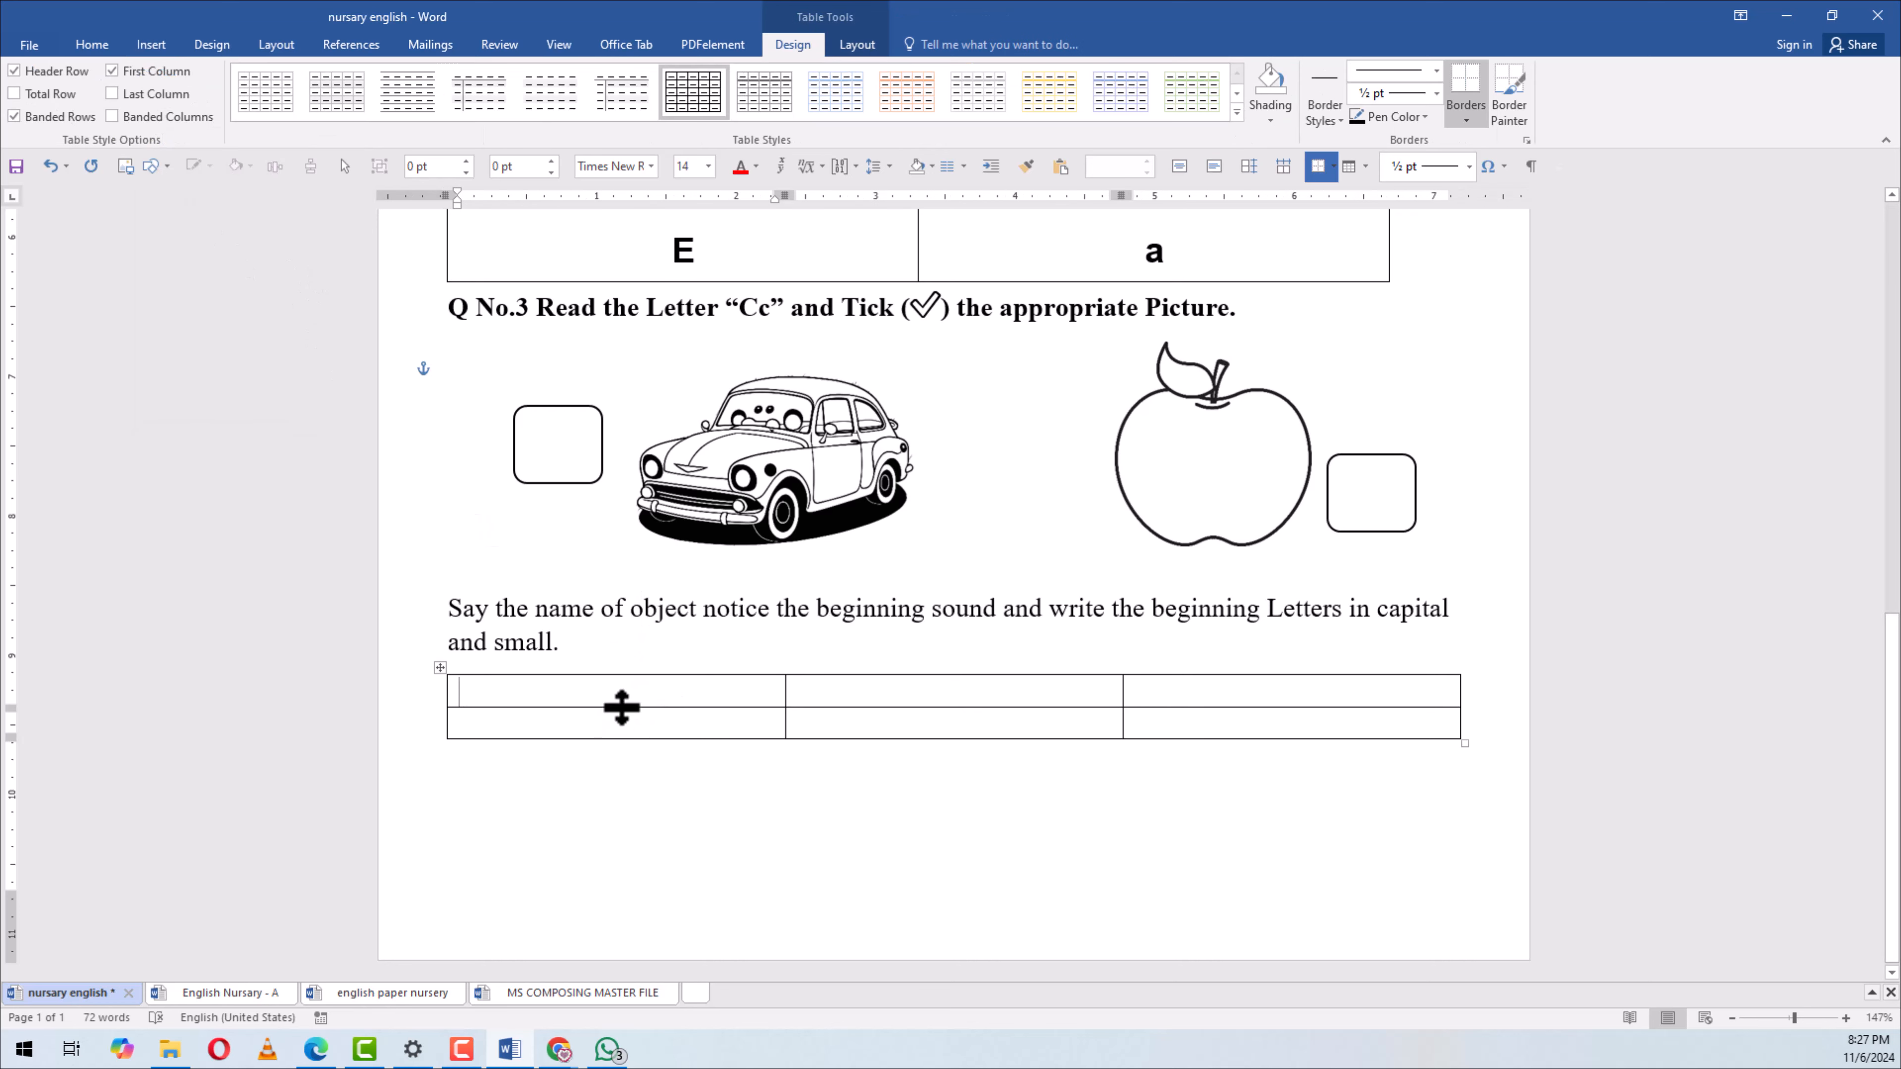
left_click_drag(629, 725, 645, 847)
scroll(657, 824, "down", 5)
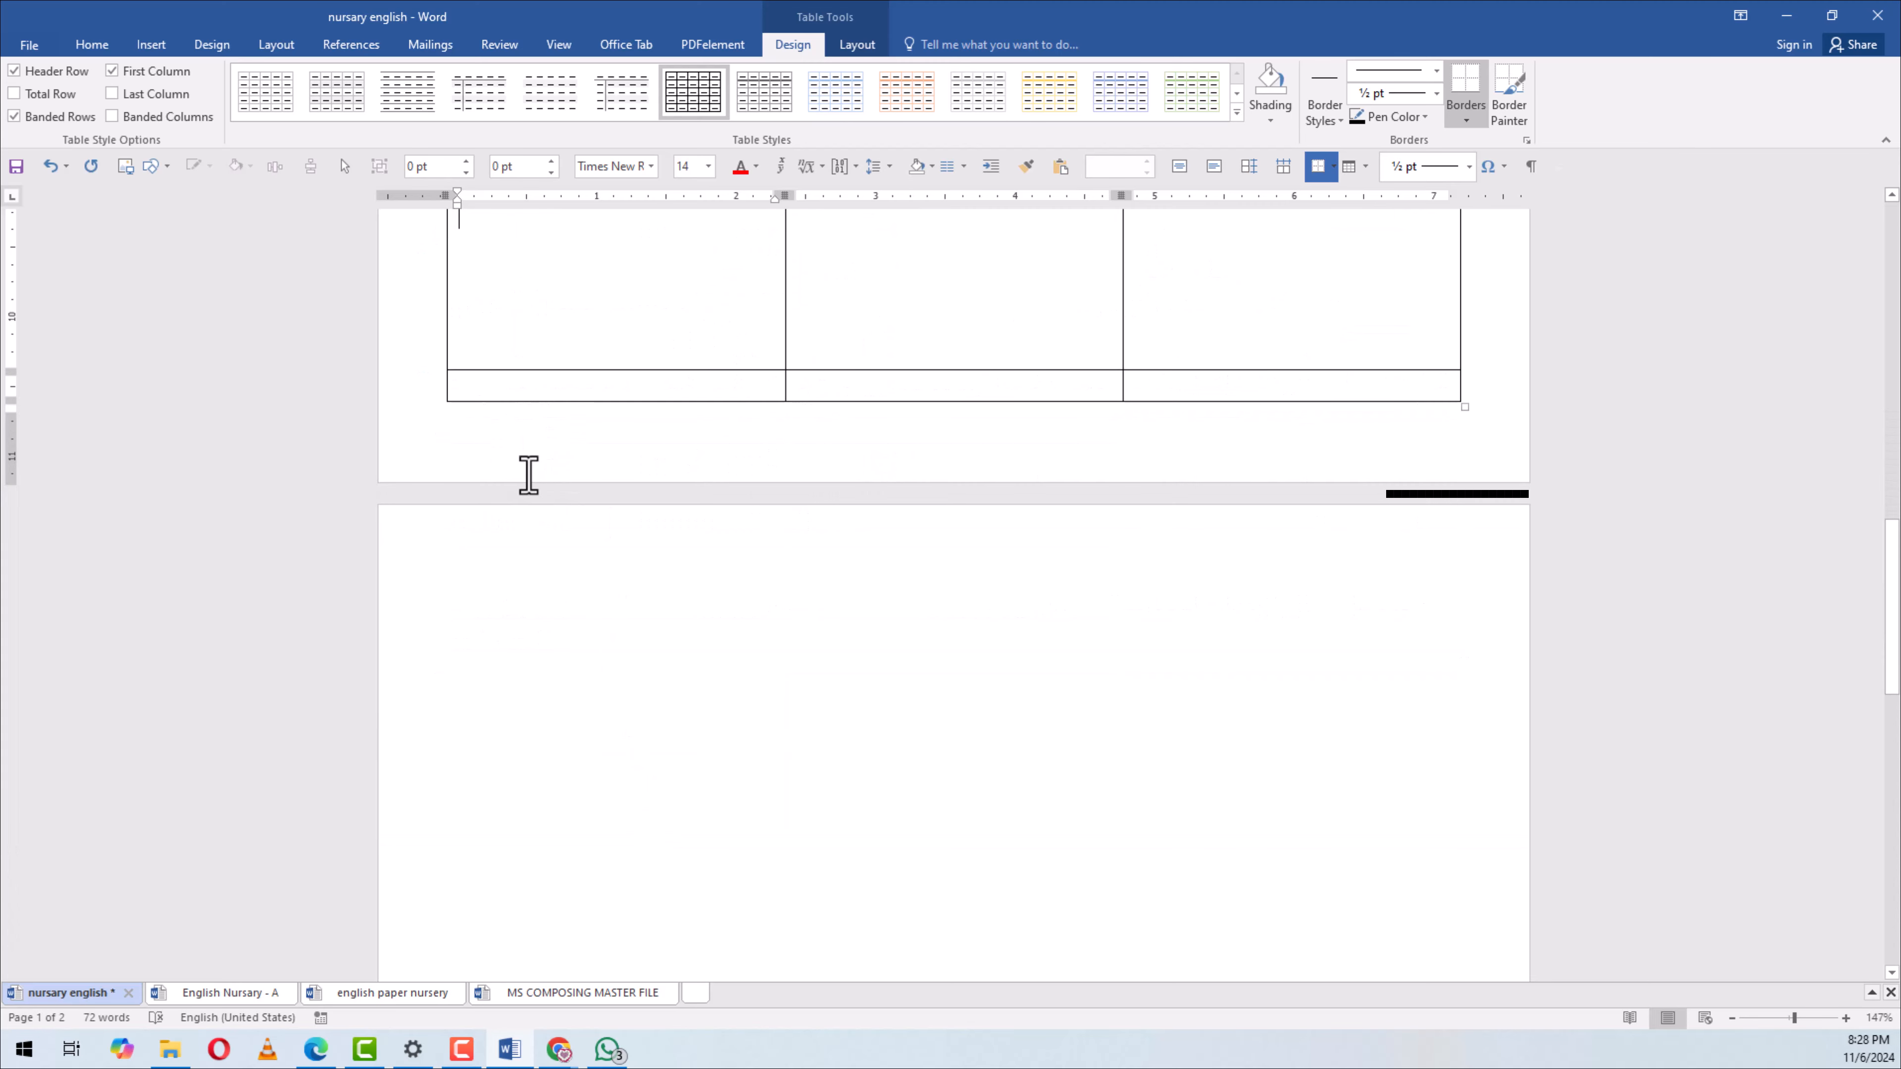
scroll(528, 474, "up", 2)
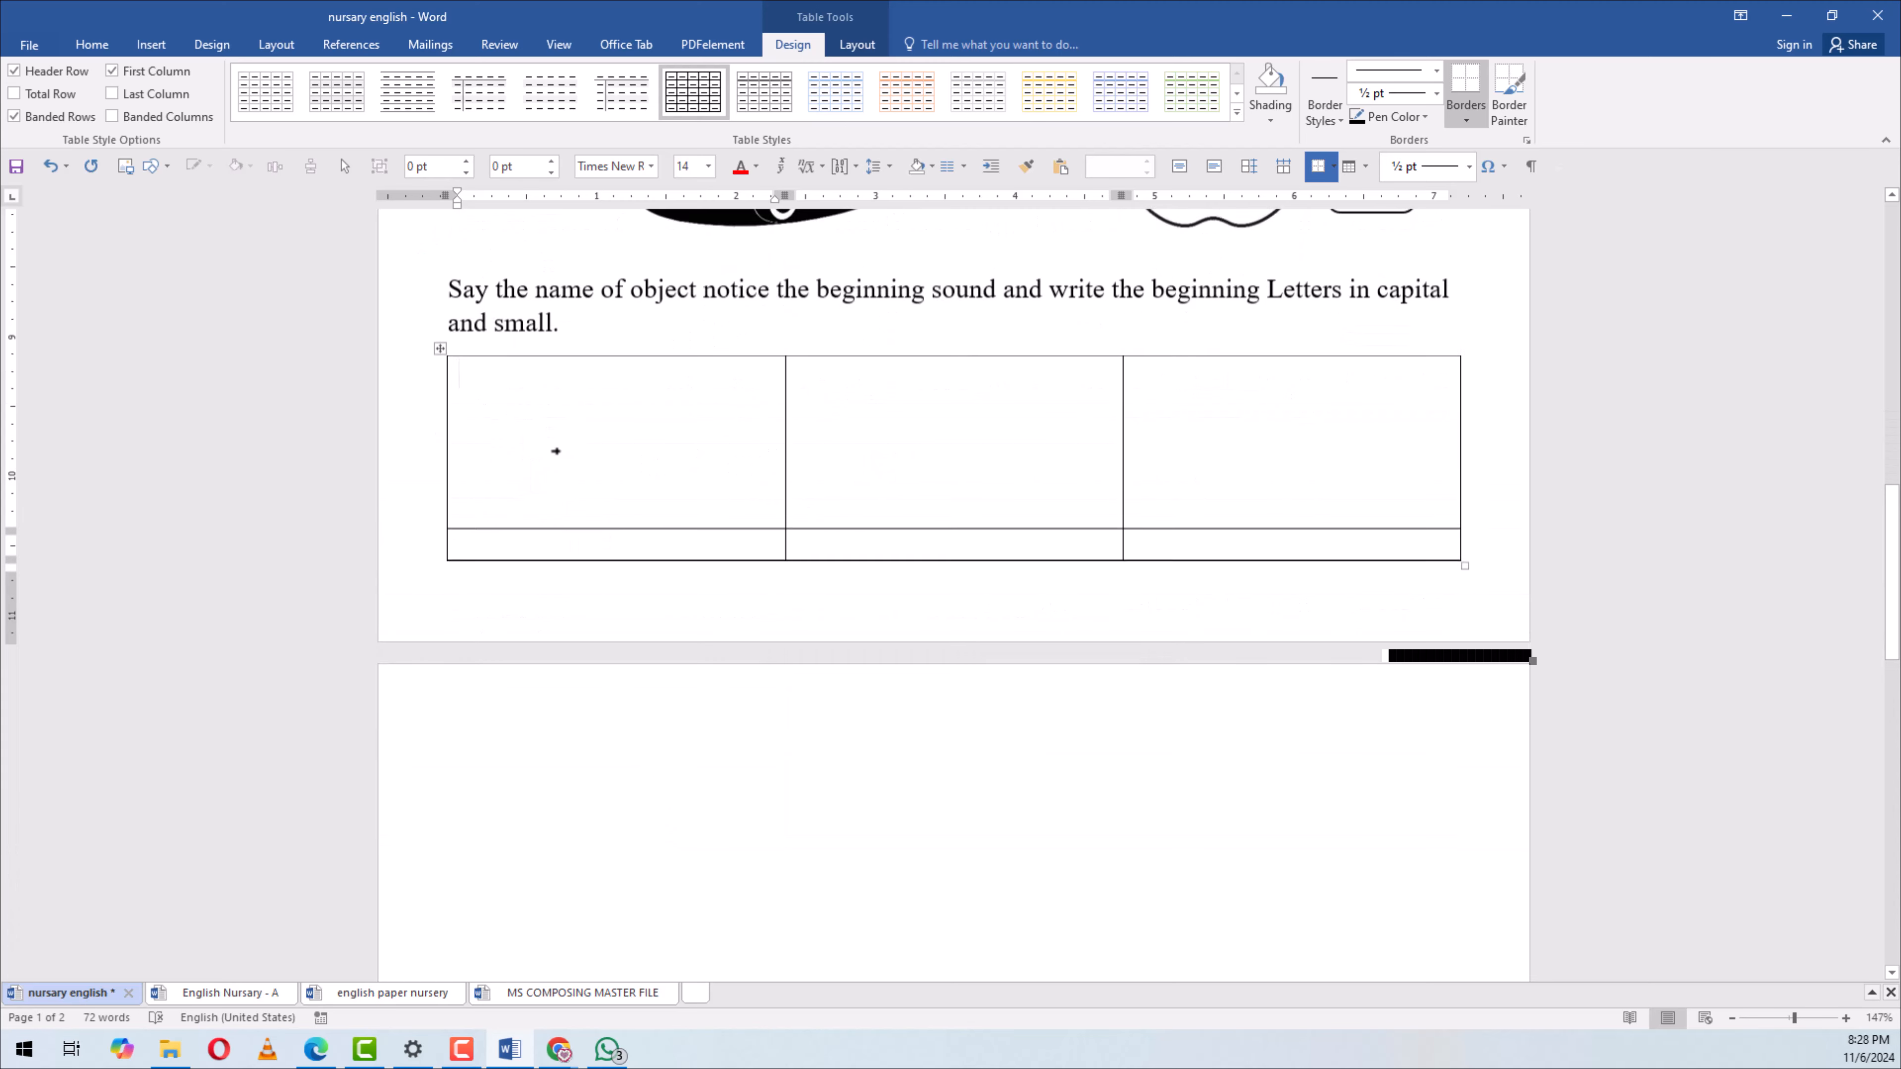
Insert a page break before the "Say the name of object" instruction to move it and its table onto a new page
left_click(453, 290)
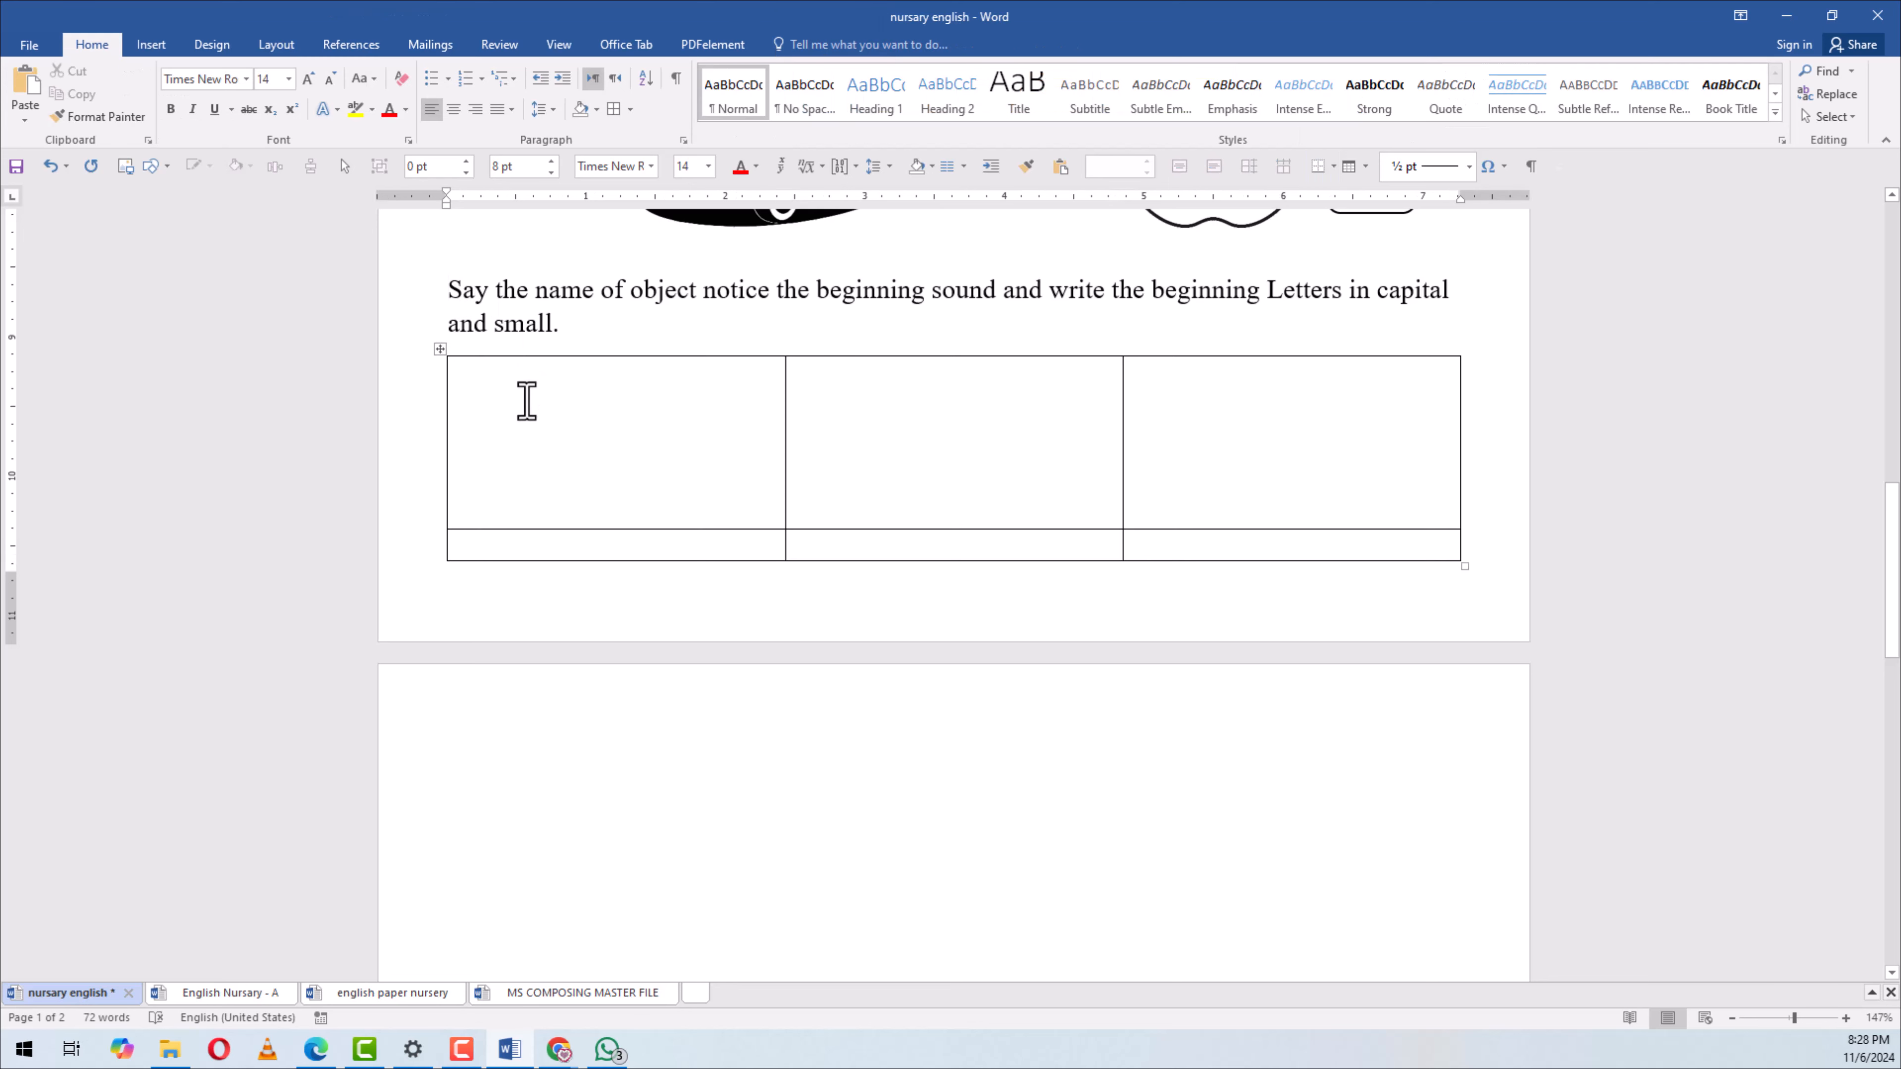
key("ctrl+Return")
scroll(516, 434, "up", 6)
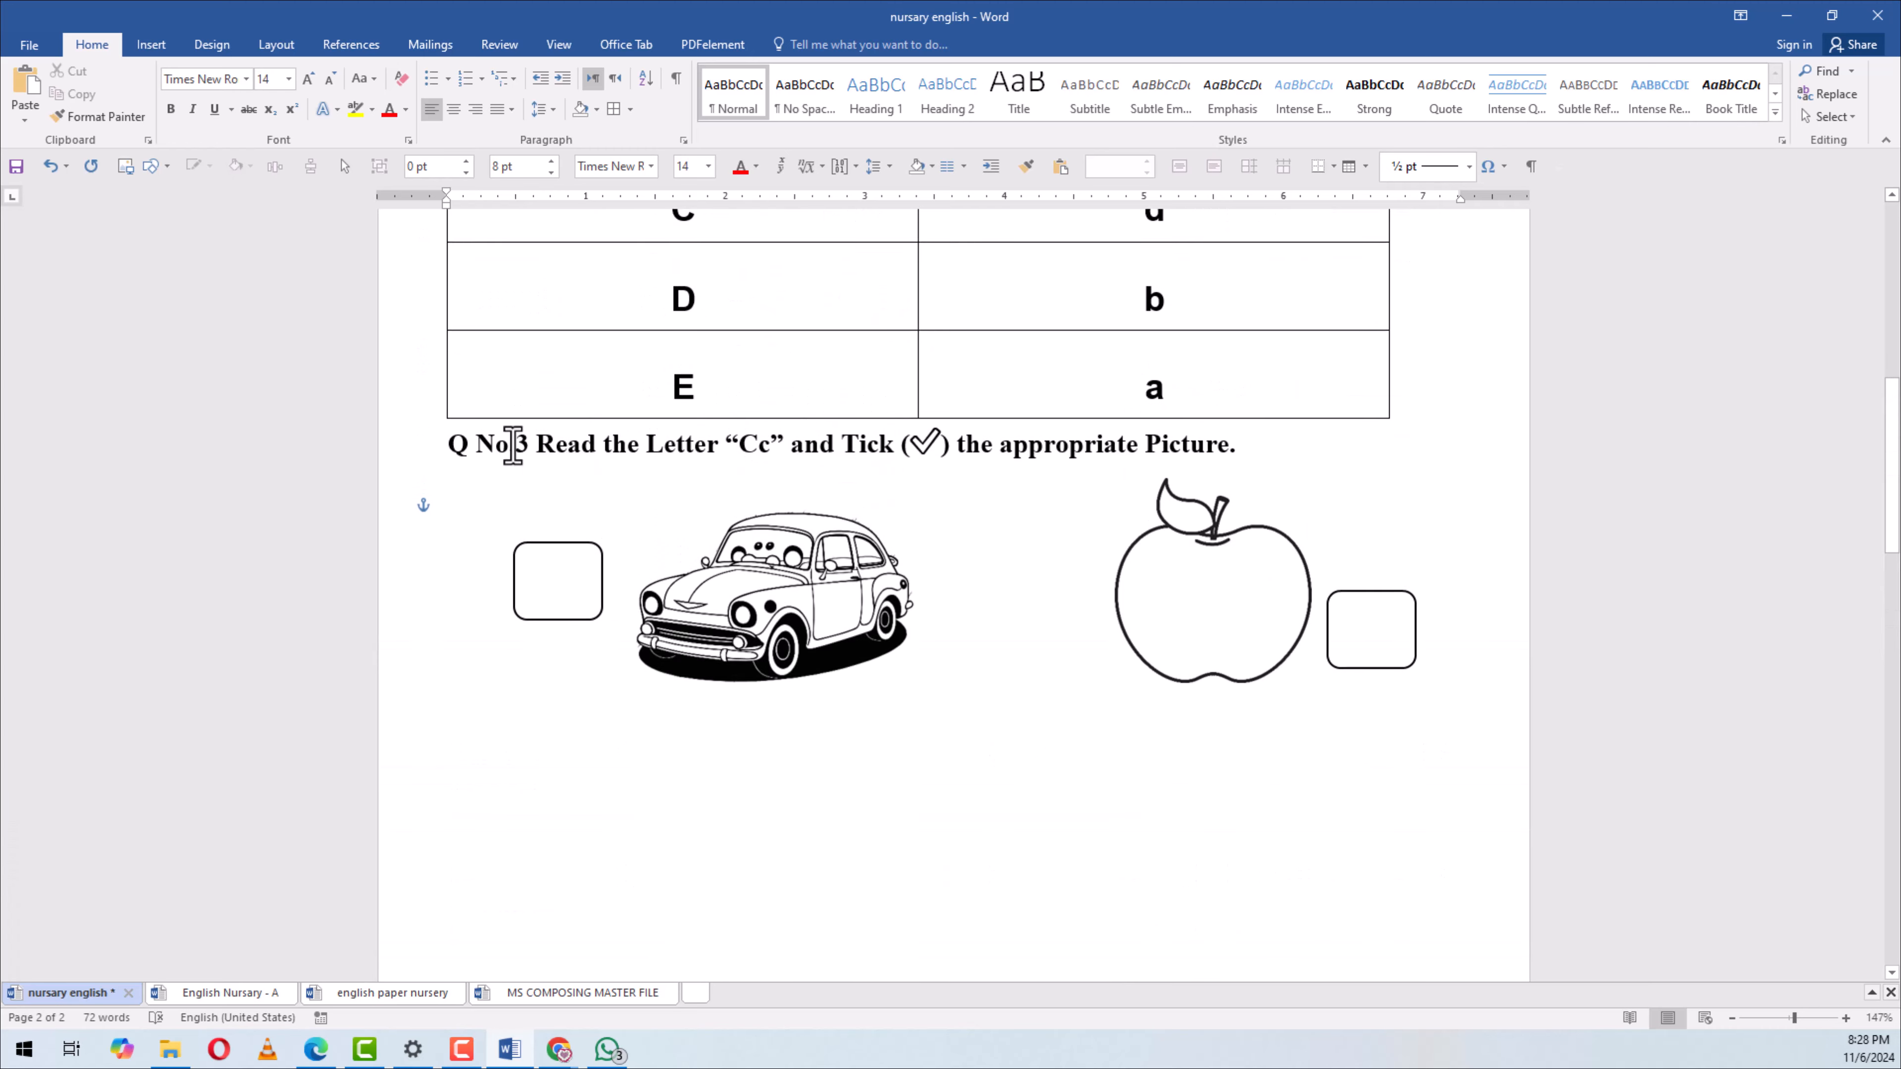
scroll(523, 430, "down", 5)
scroll(530, 423, "down", 5)
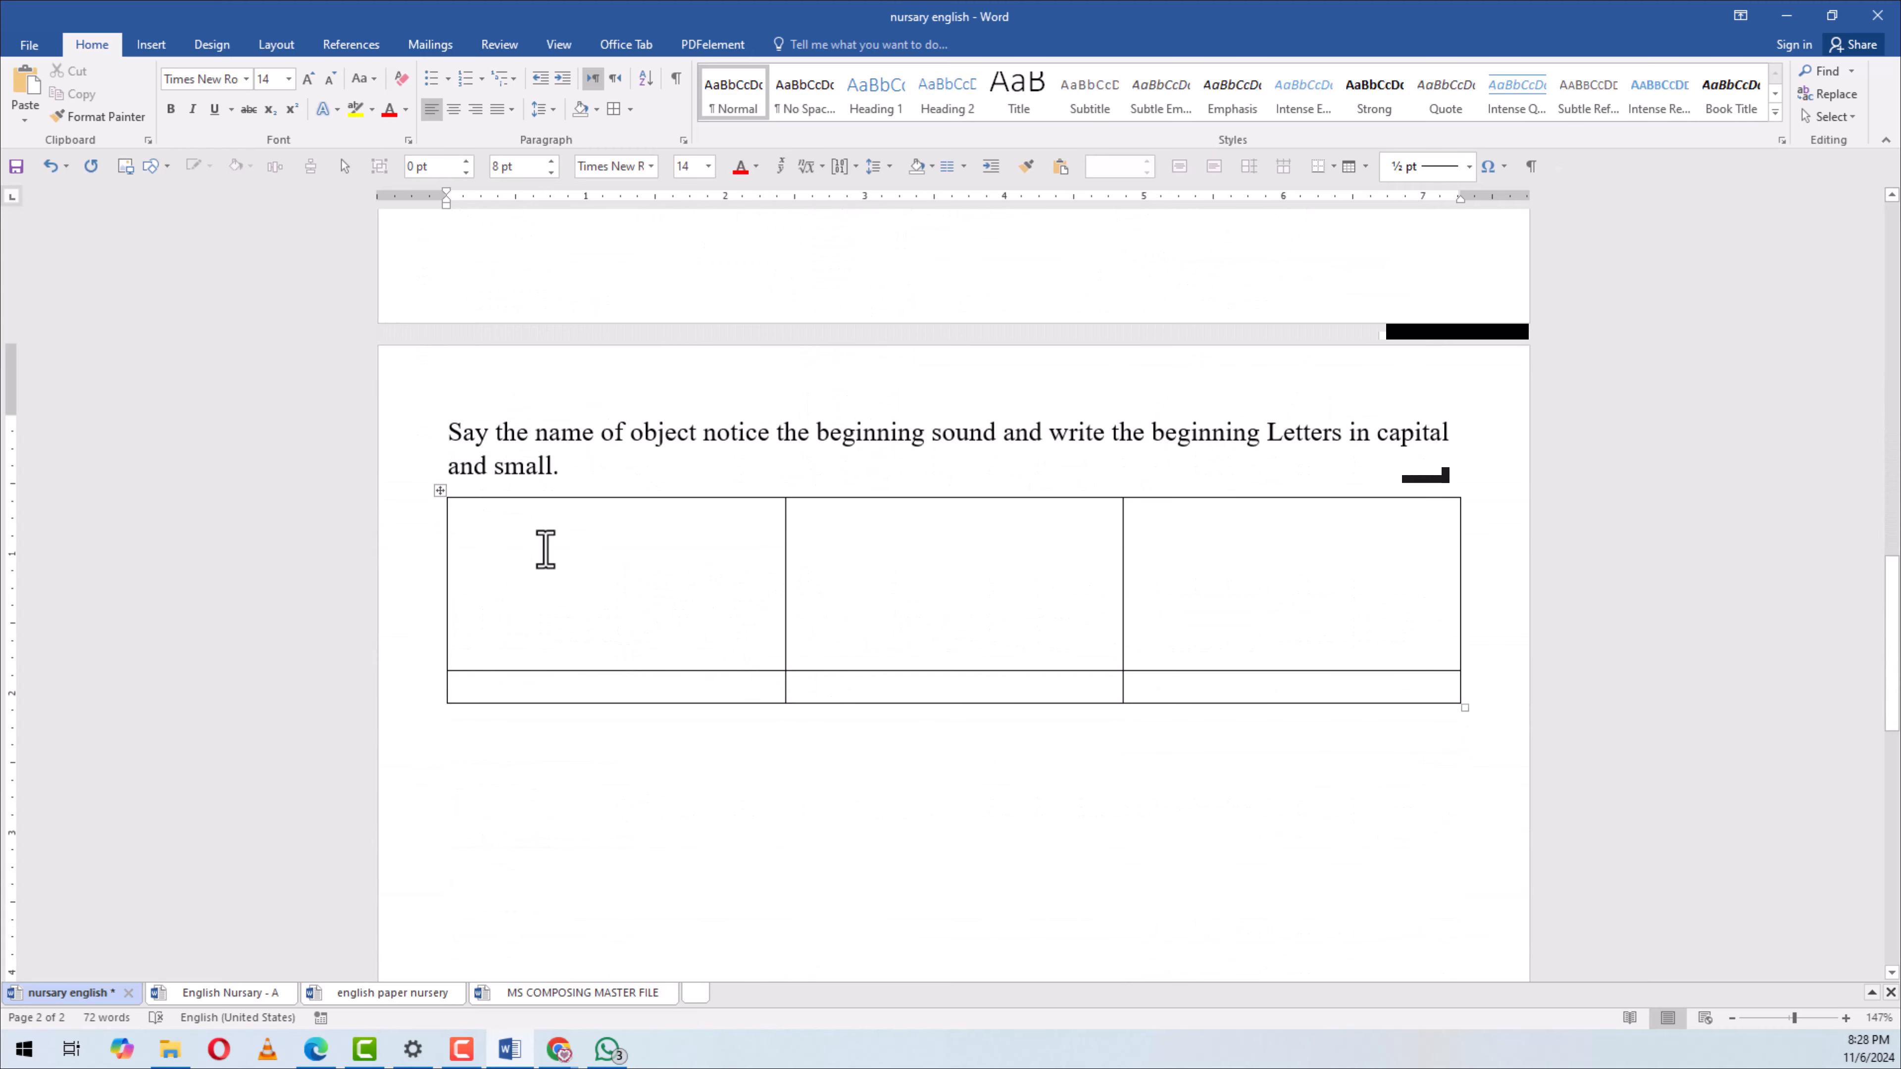
Add two rows at the end of the table and heighten the third row to about 1.4 inches
left_click(543, 543)
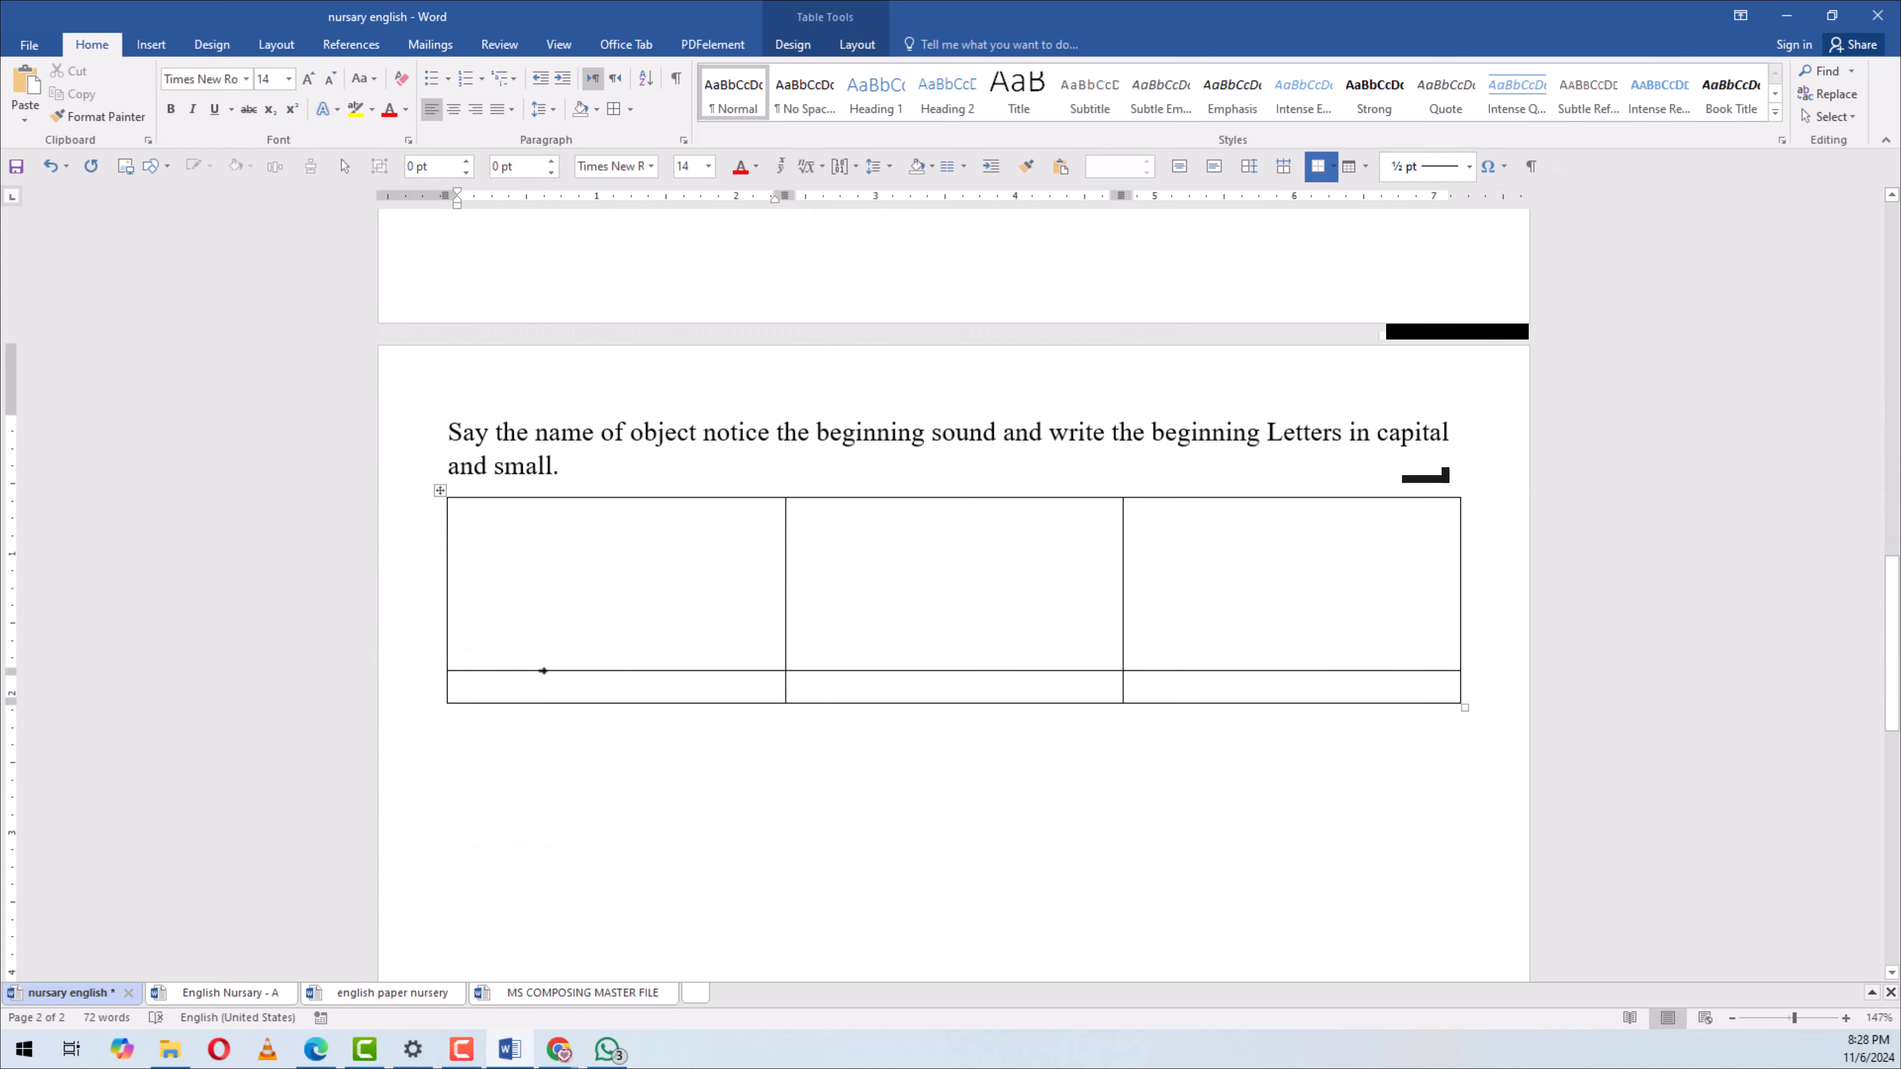
left_click(544, 673)
left_click(1429, 687)
key("Tab")
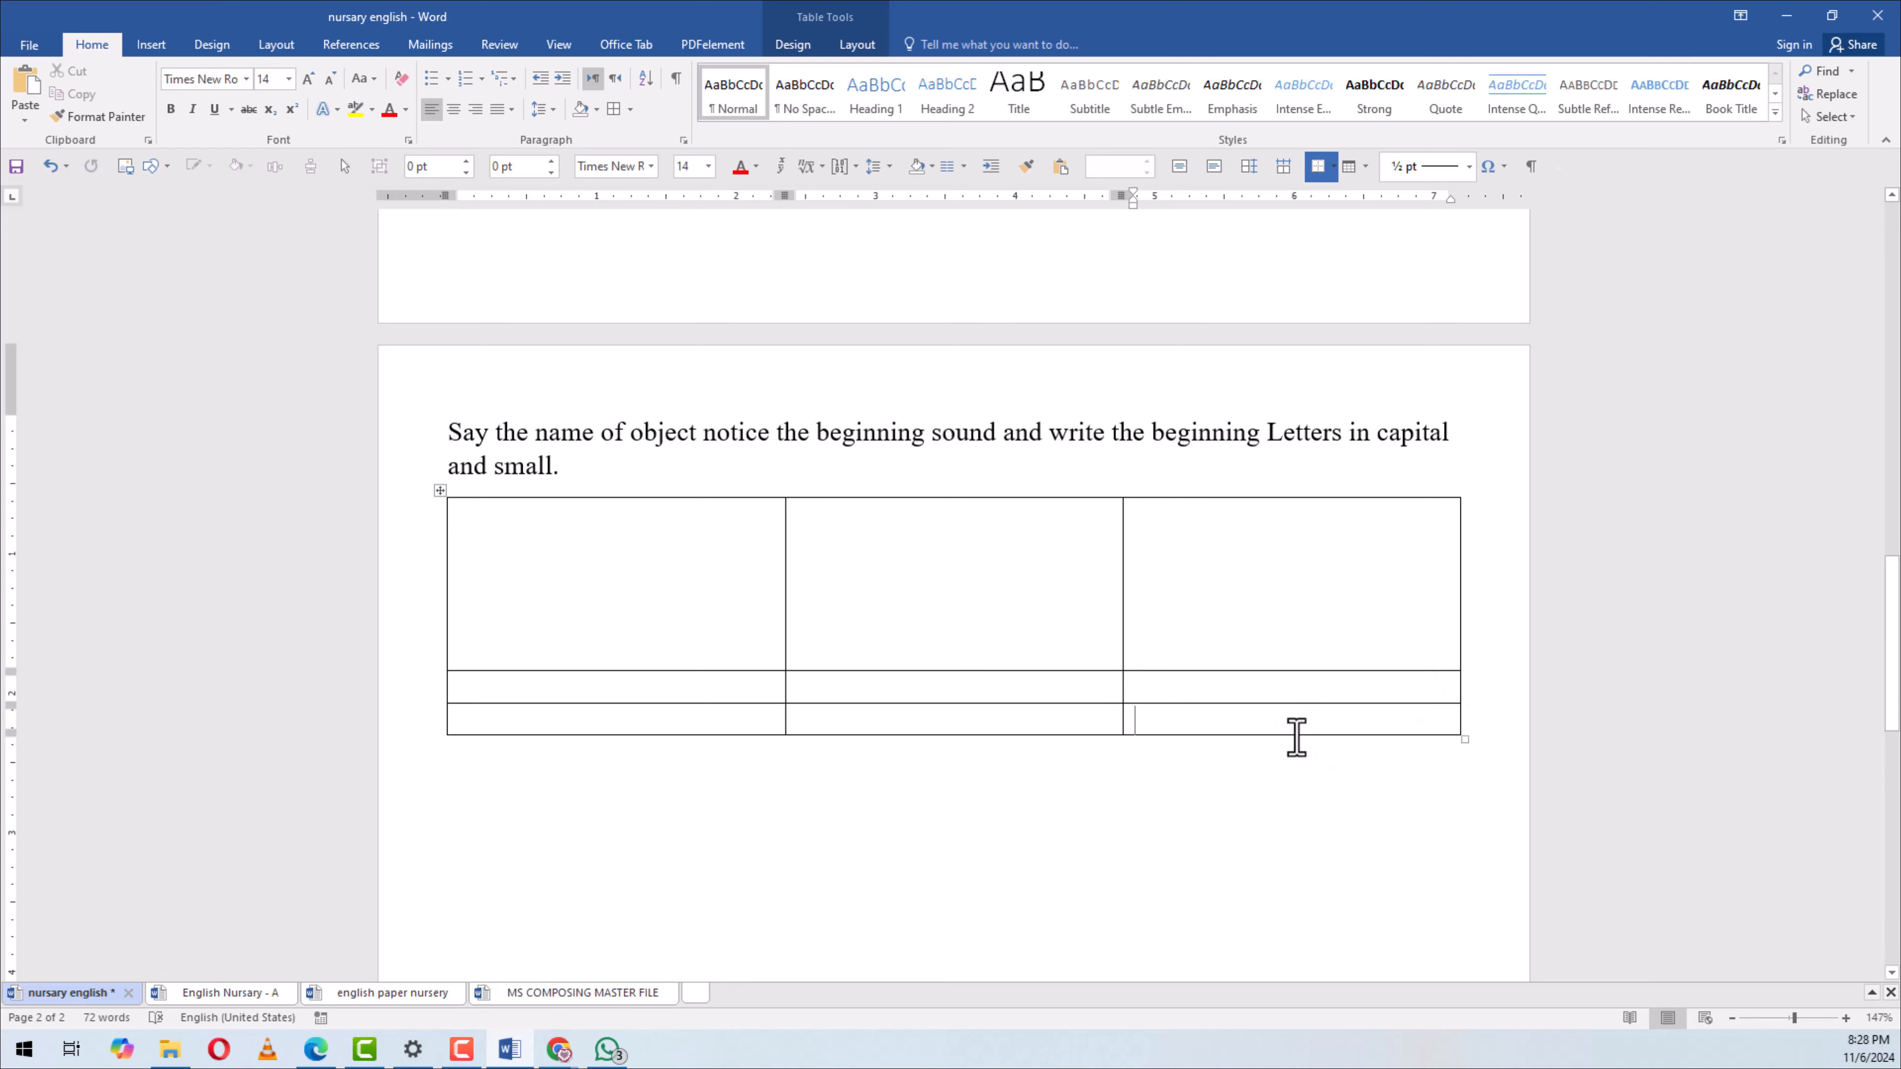
key("Tab")
left_click_drag(1063, 734, 1070, 895)
Insert the cracked egg outline picture into the table's first cell
left_click(459, 516)
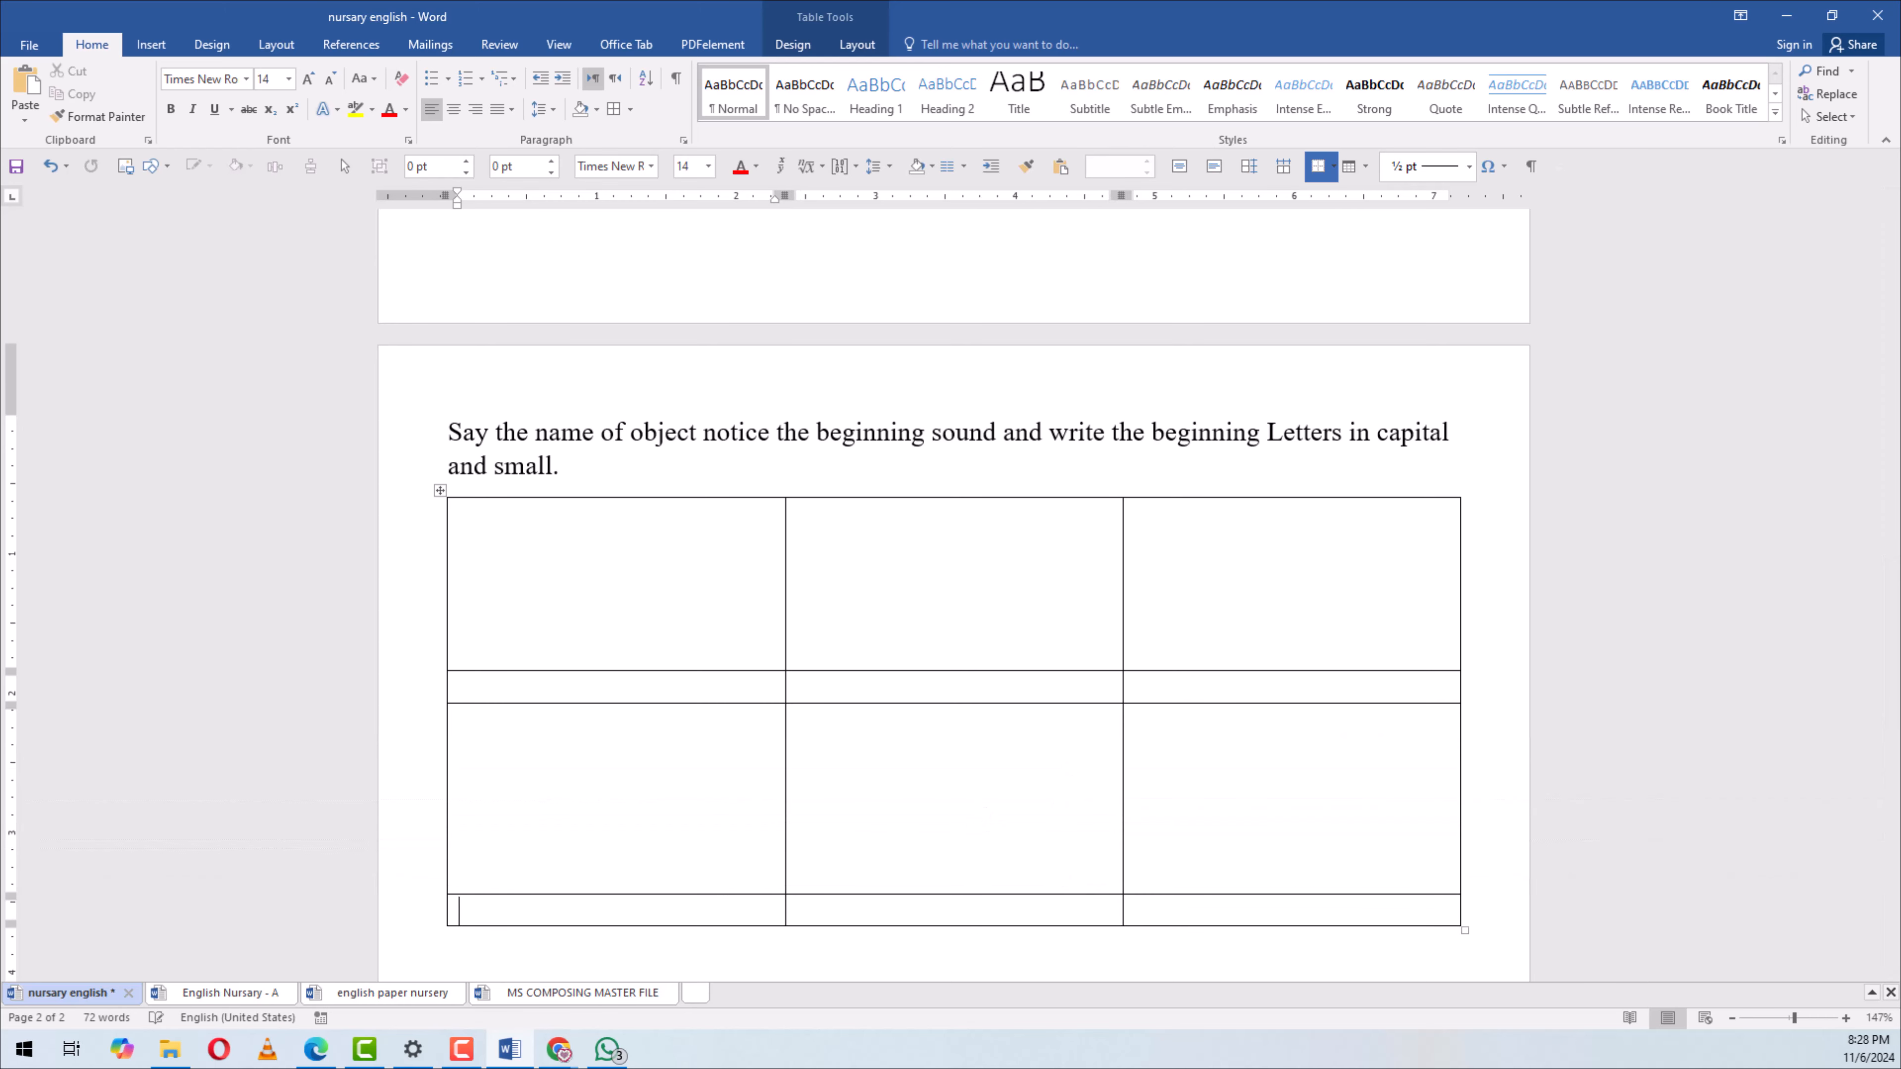
left_click(152, 47)
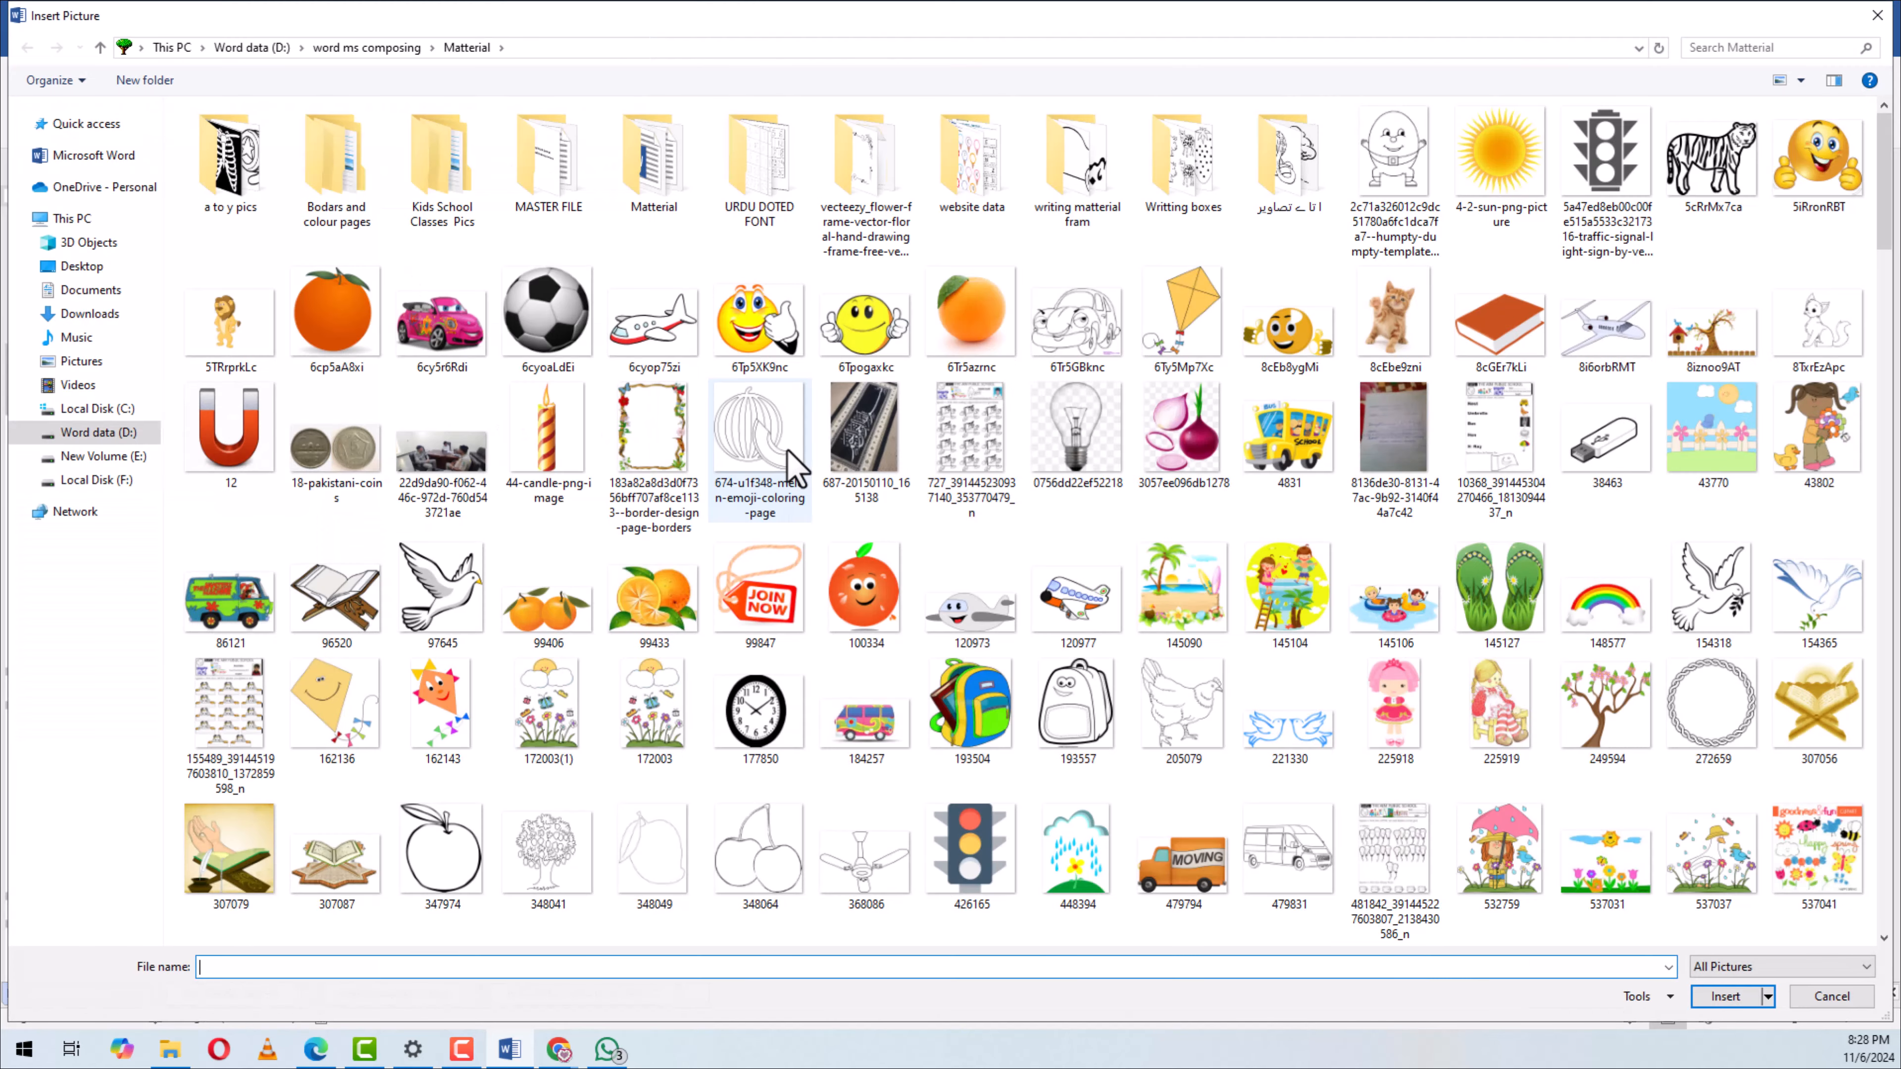
left_click(760, 437)
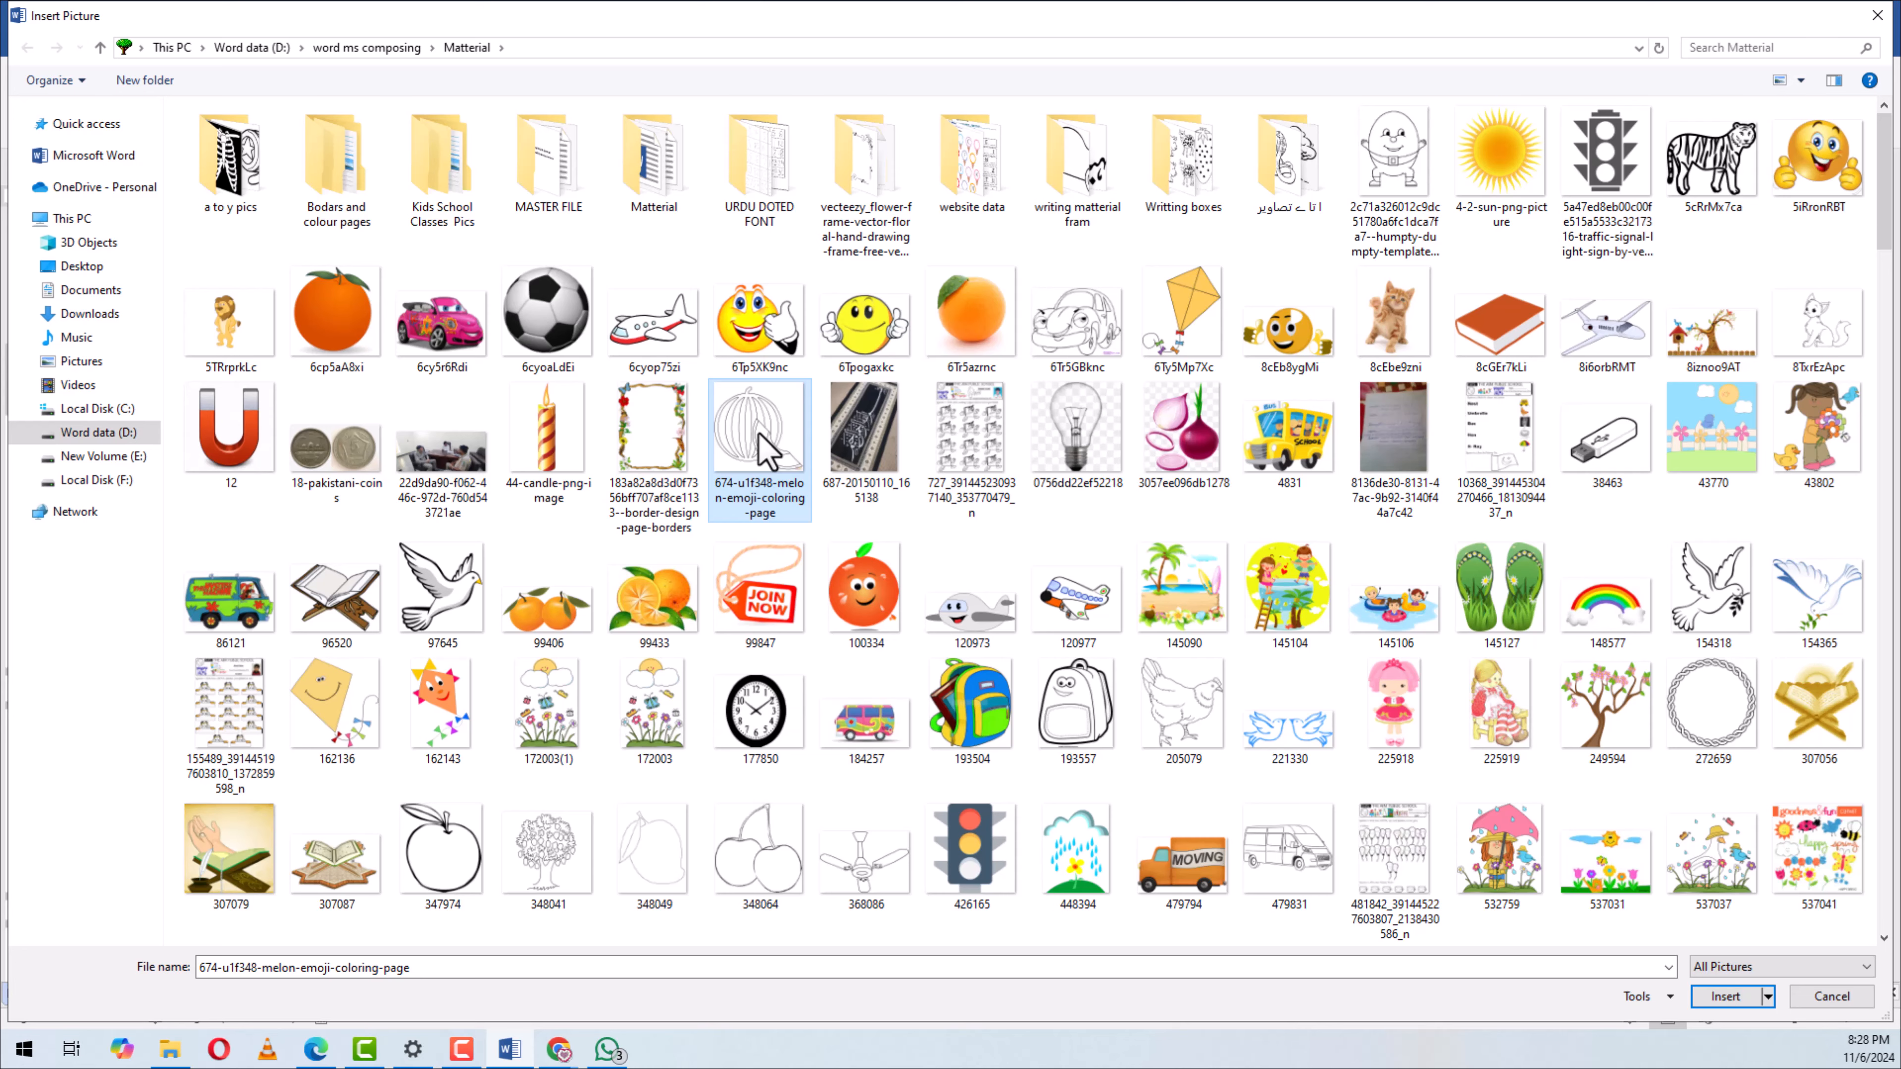
type("ear")
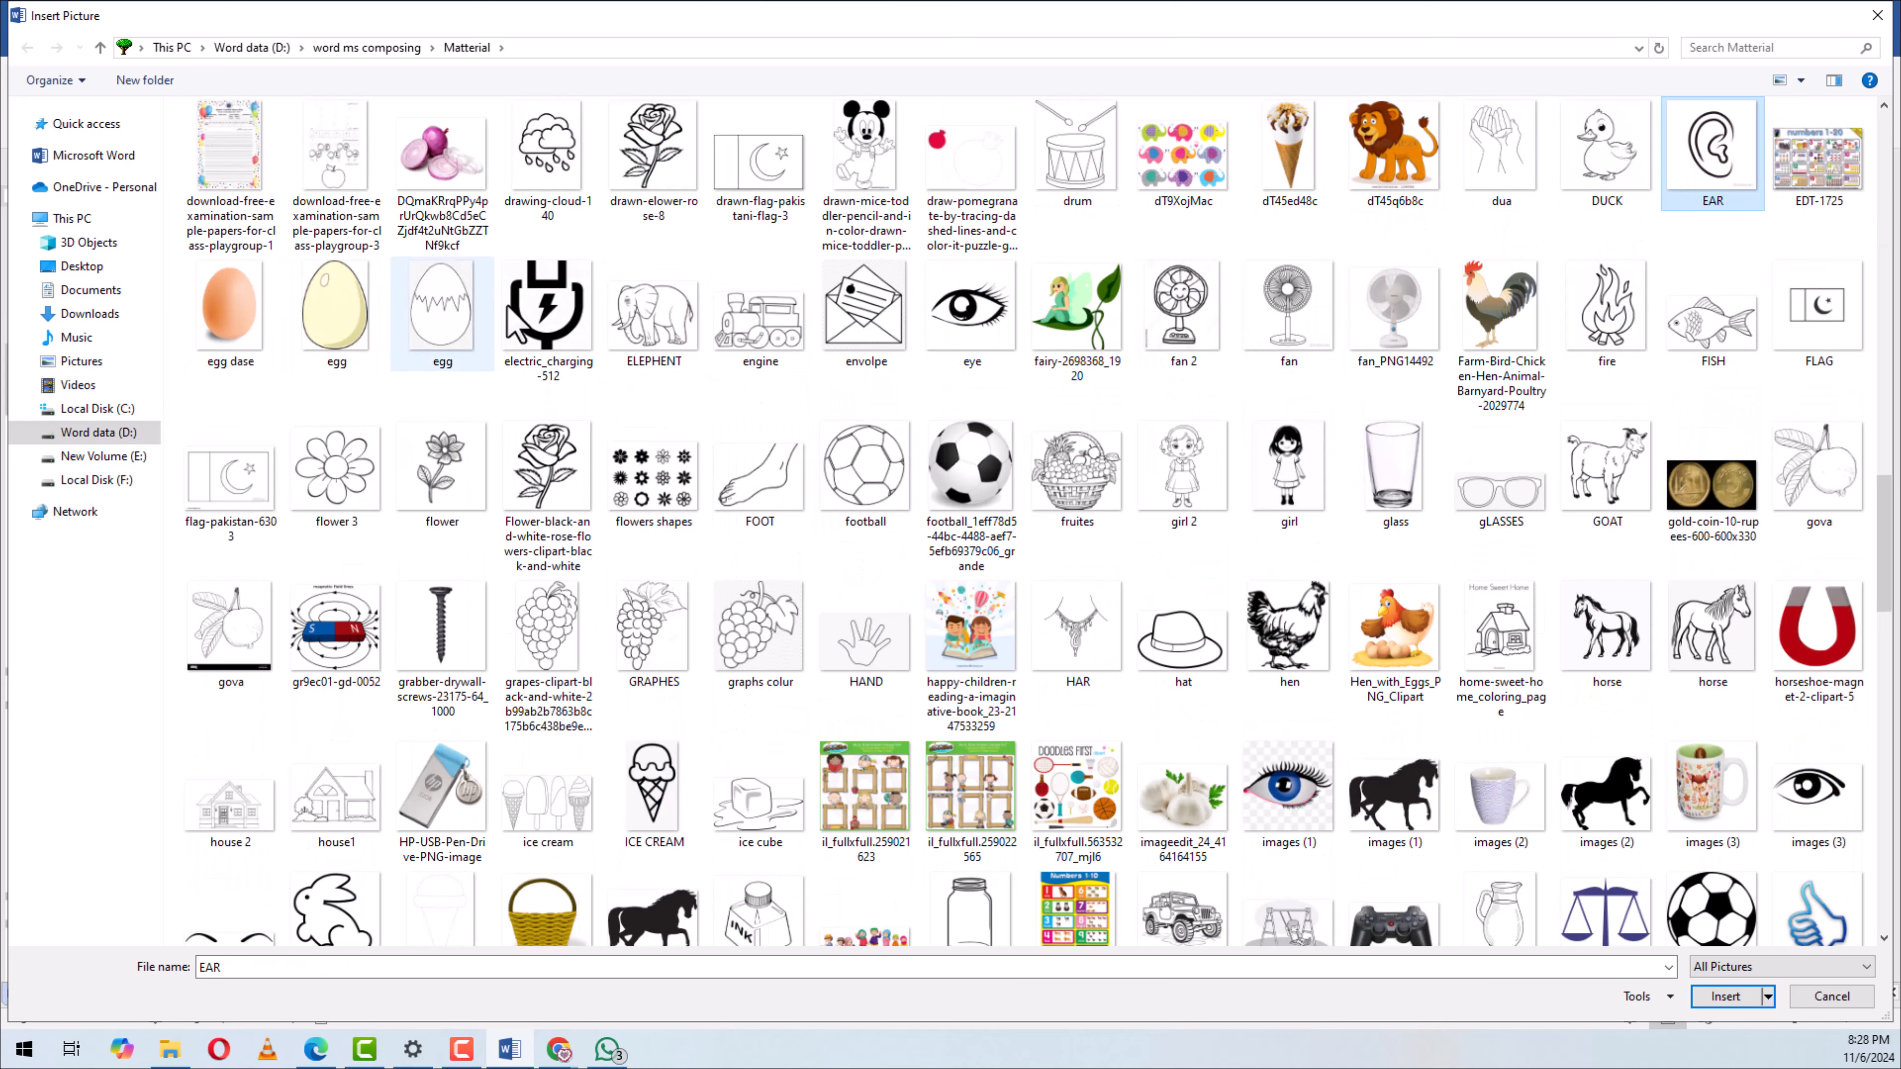
left_click(445, 315)
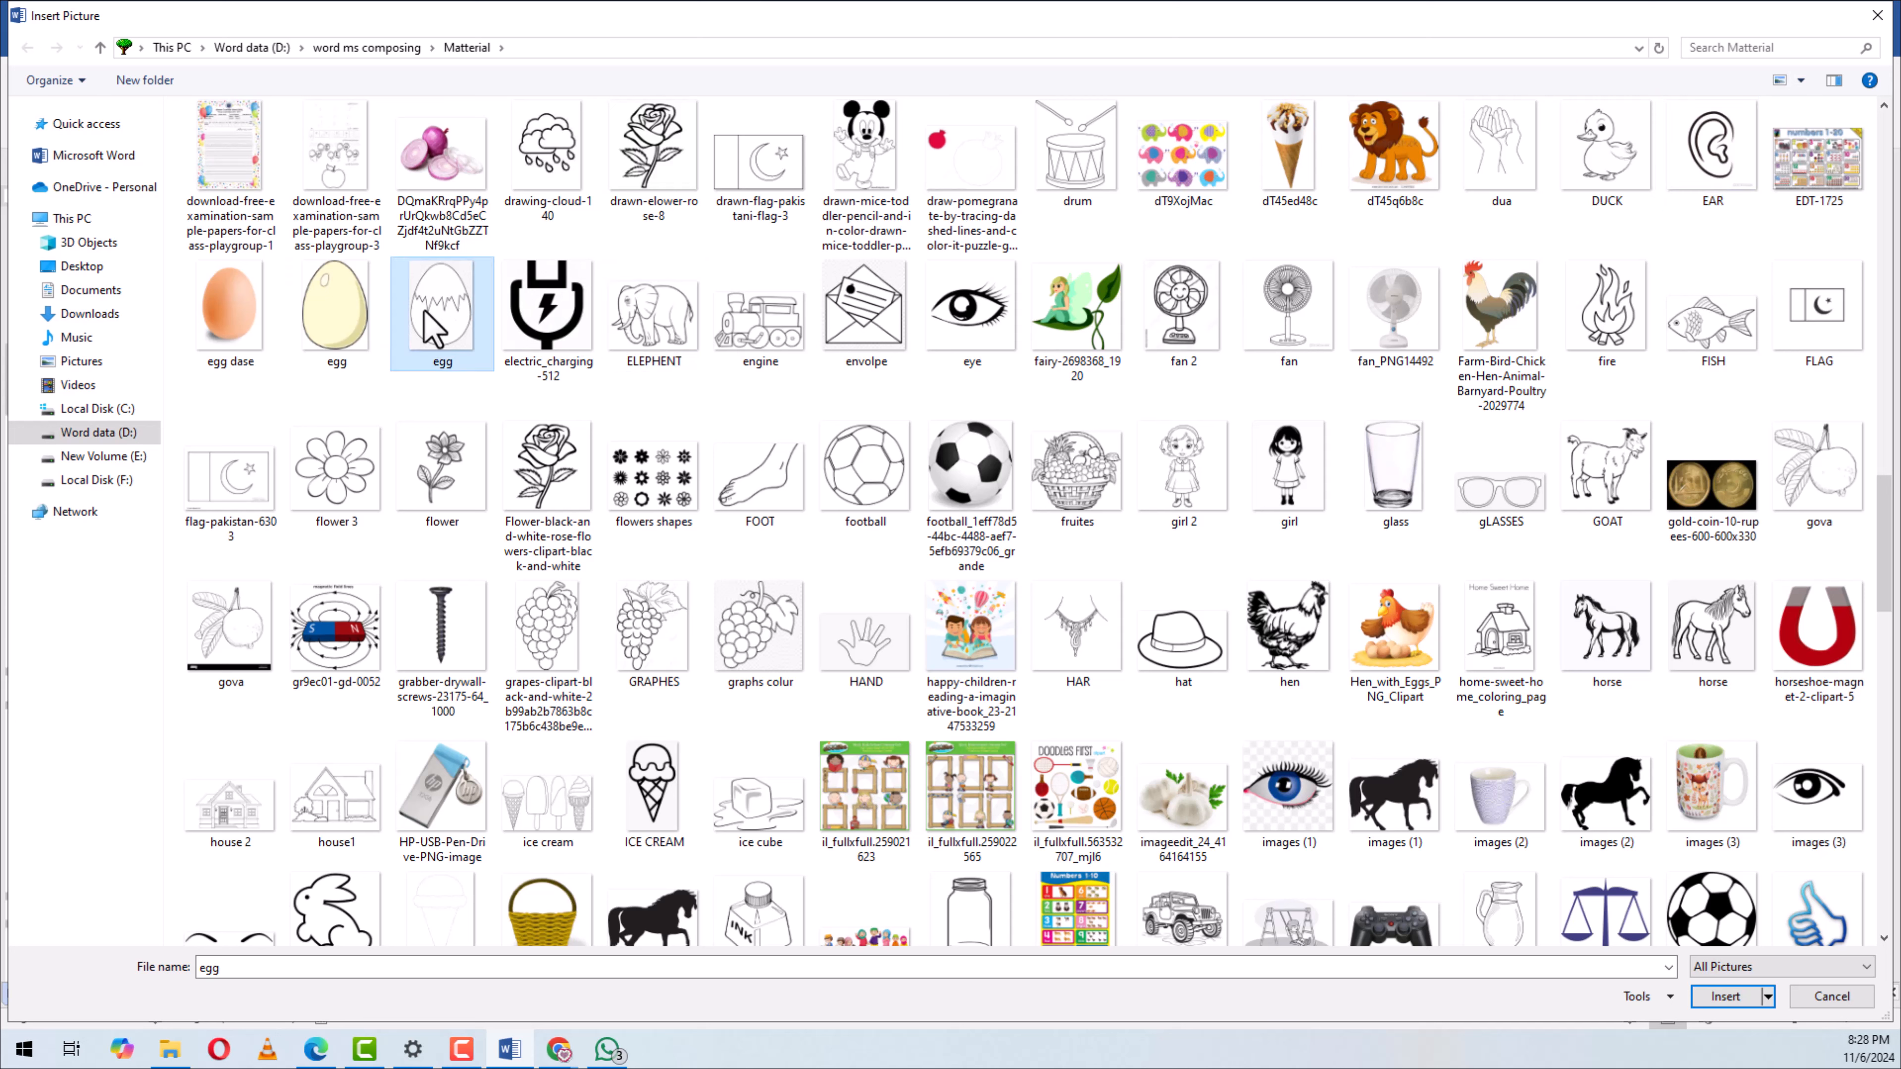
left_click(1725, 996)
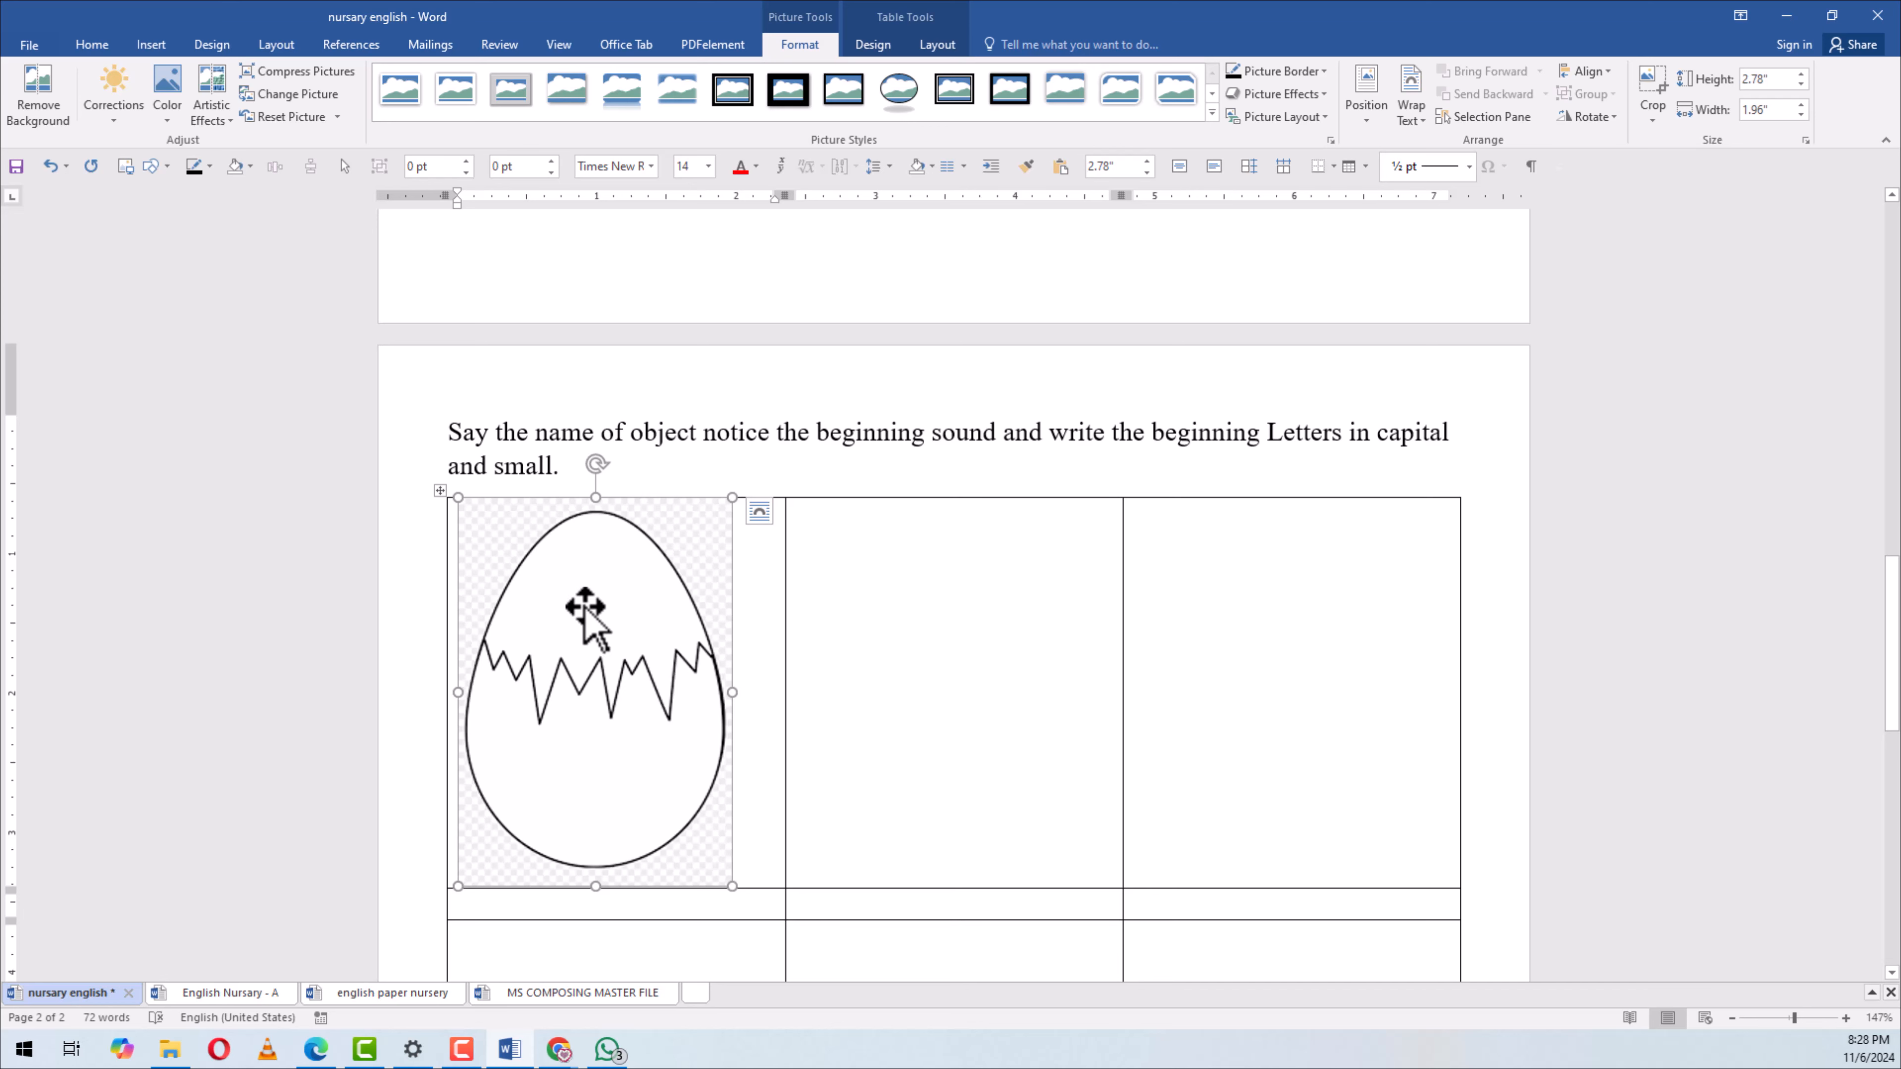
Apply a brightness and contrast correction to the egg picture to clear its checkered background
scroll(591, 630, "up", 1)
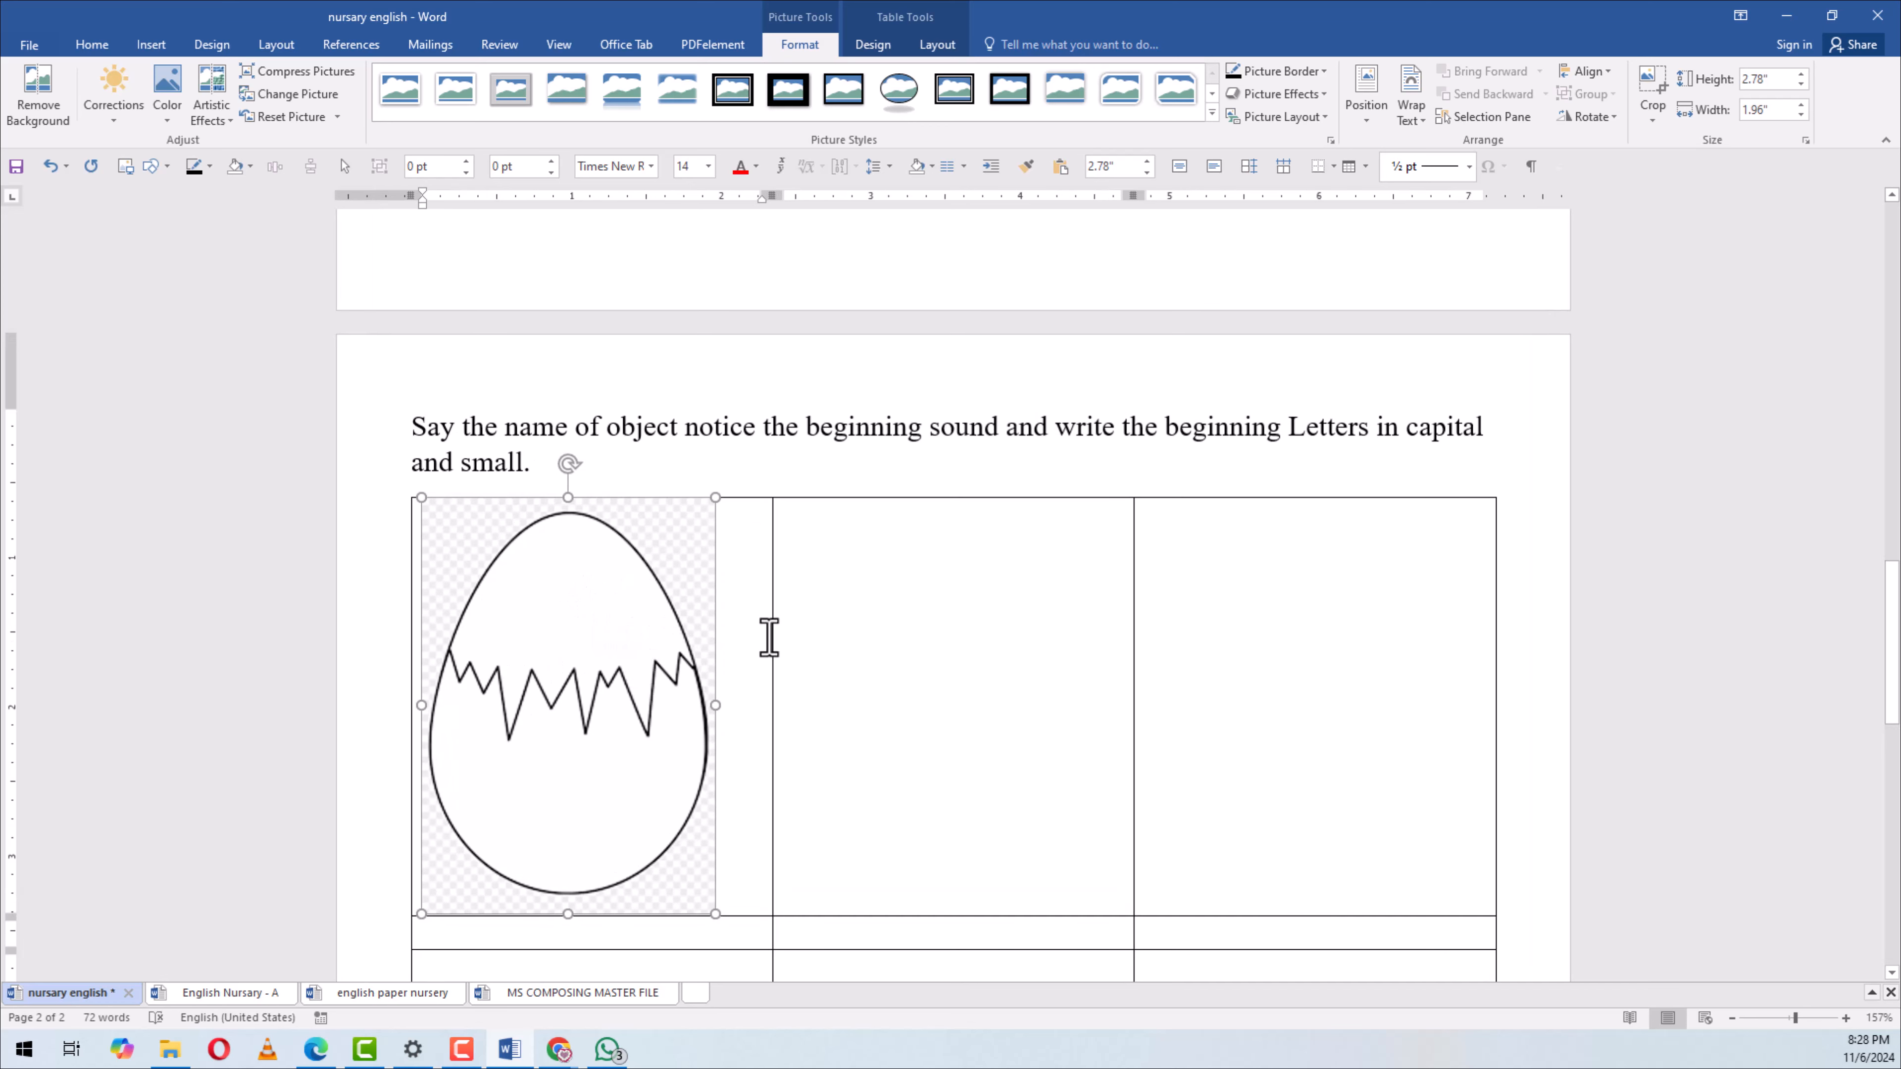
scroll(810, 637, "down", 2)
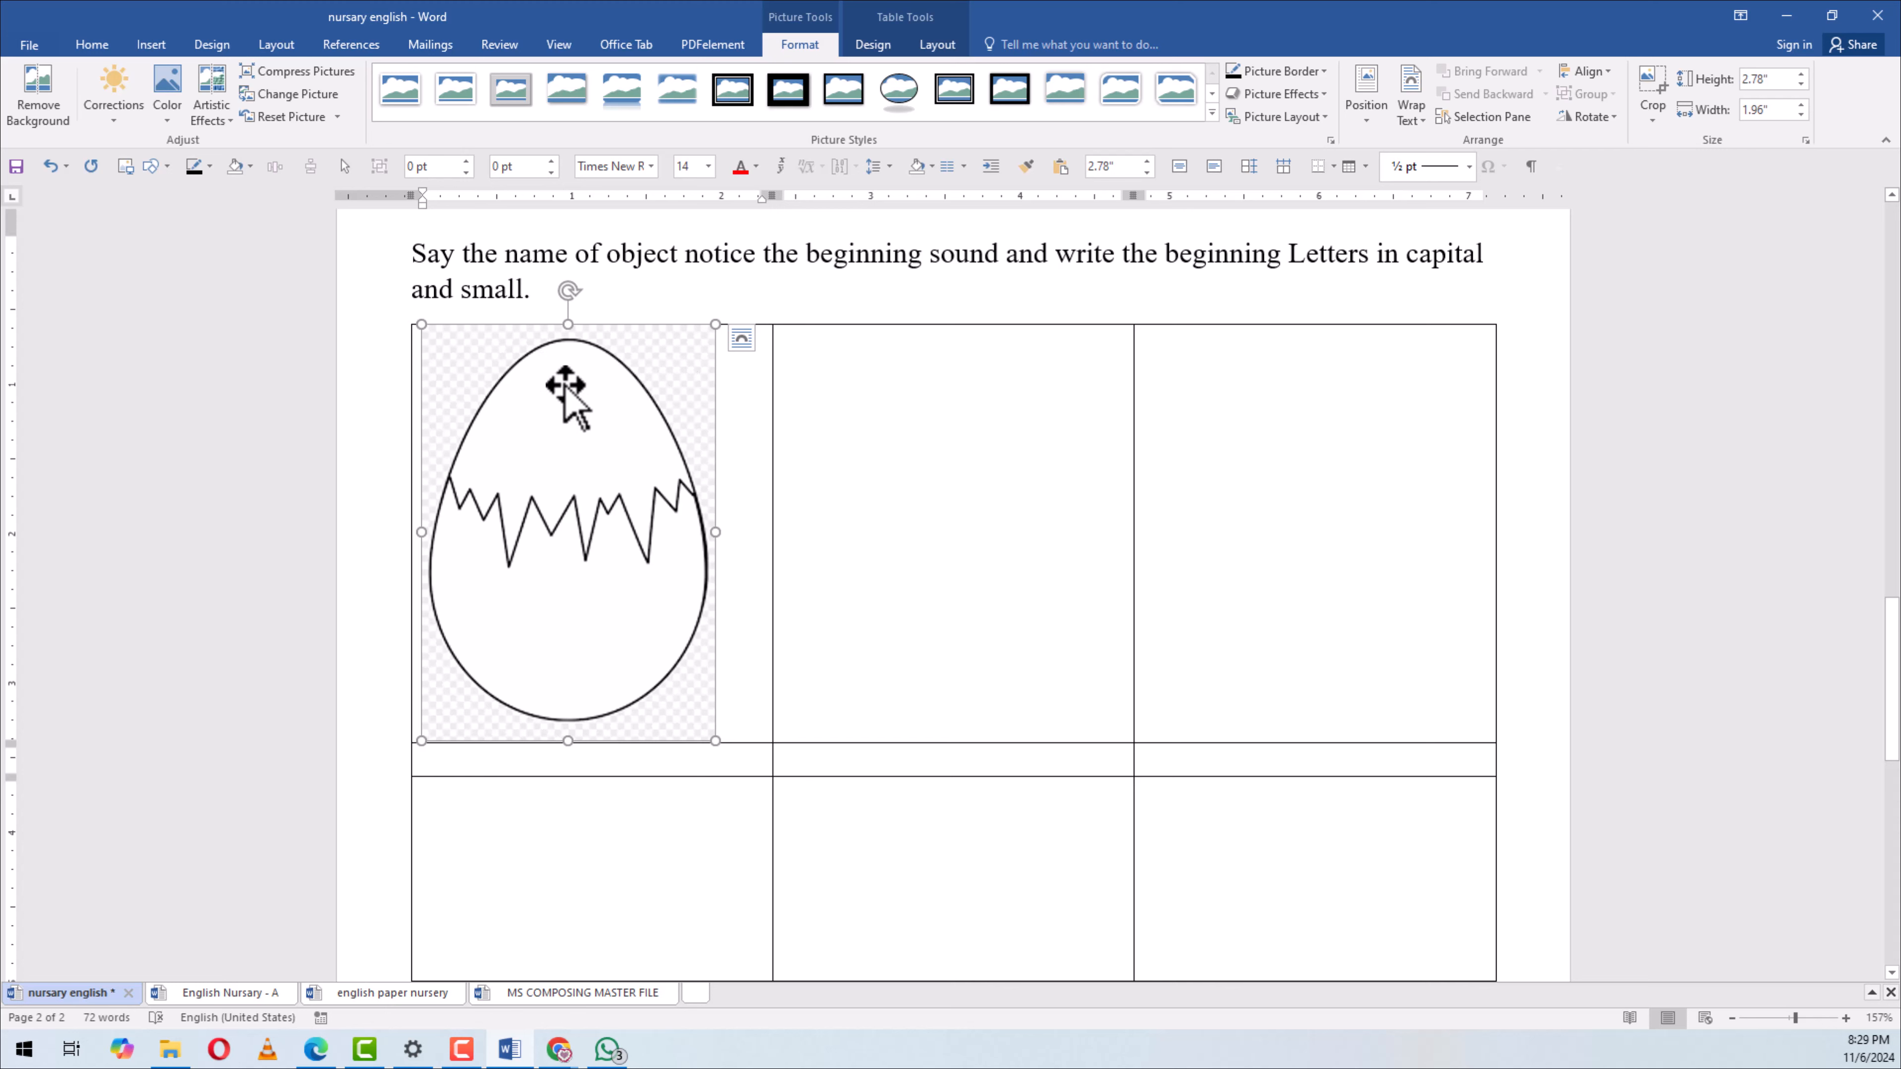
left_click(120, 111)
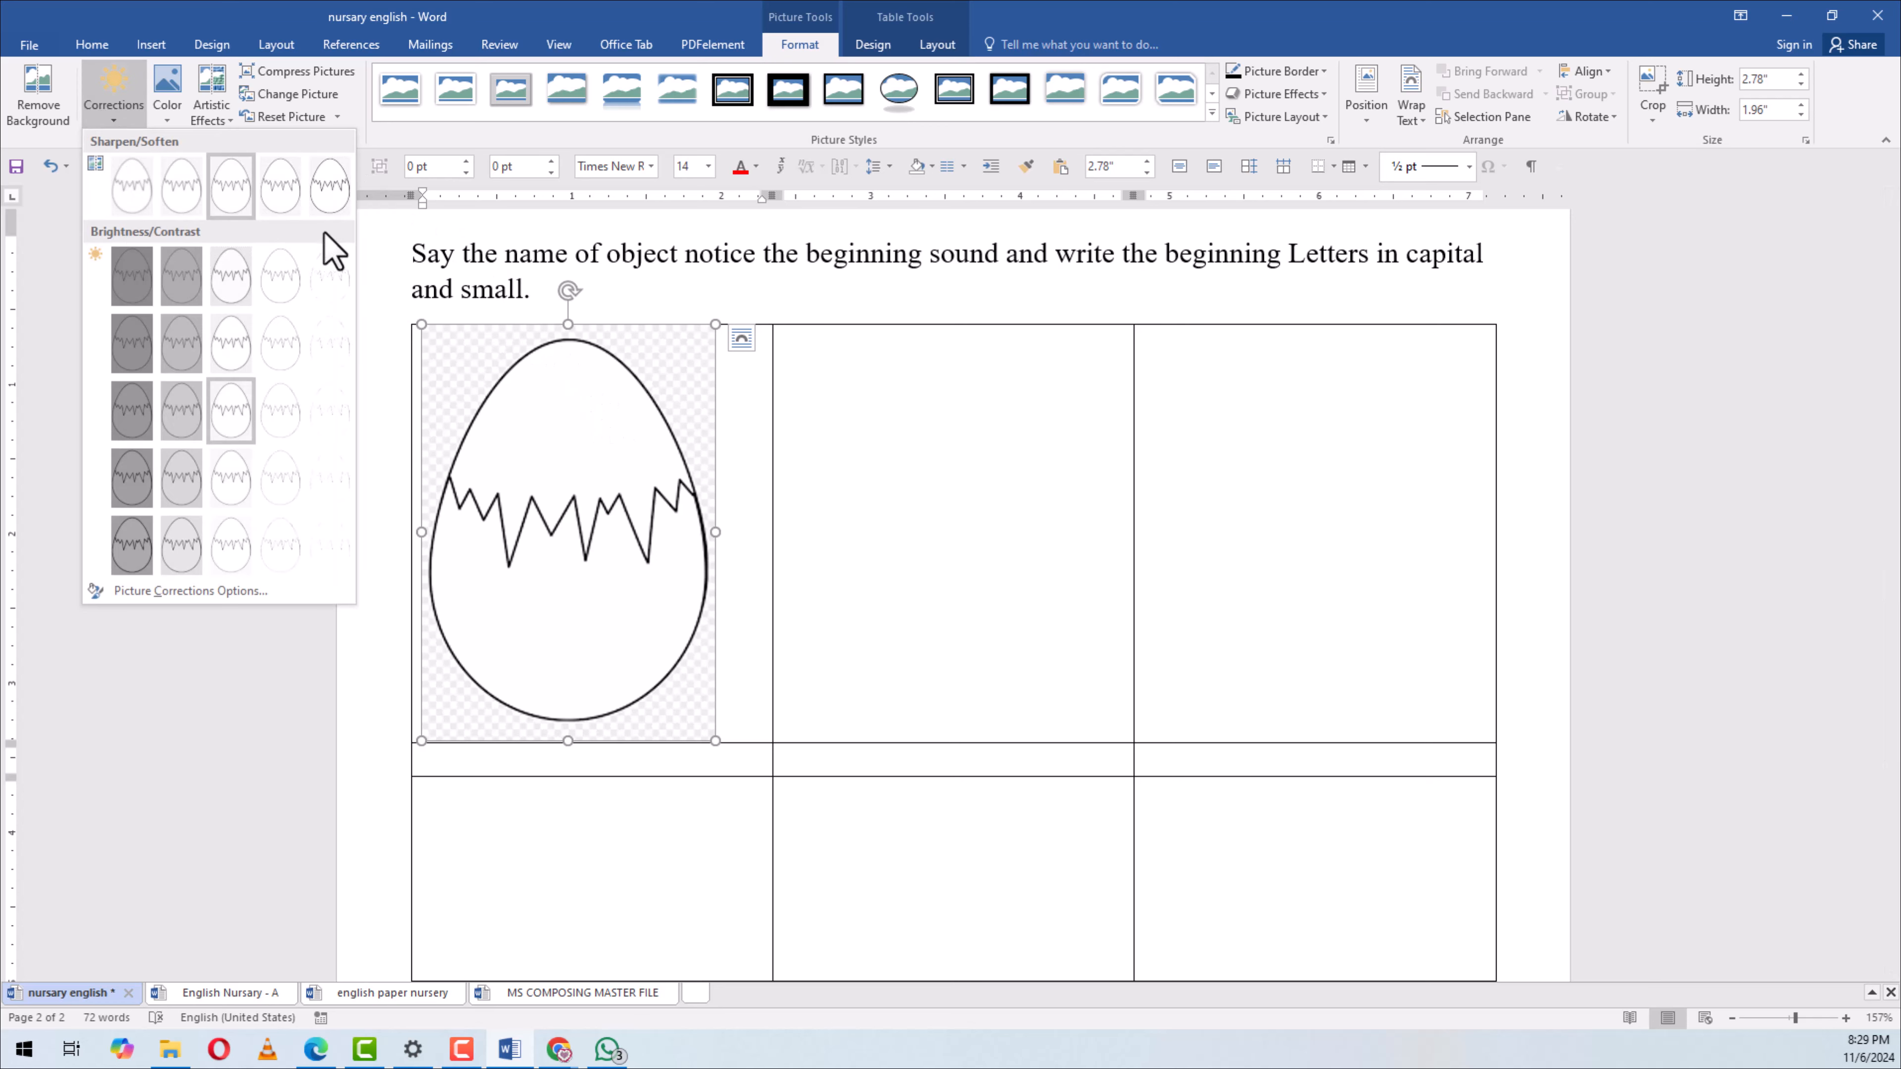
left_click(283, 283)
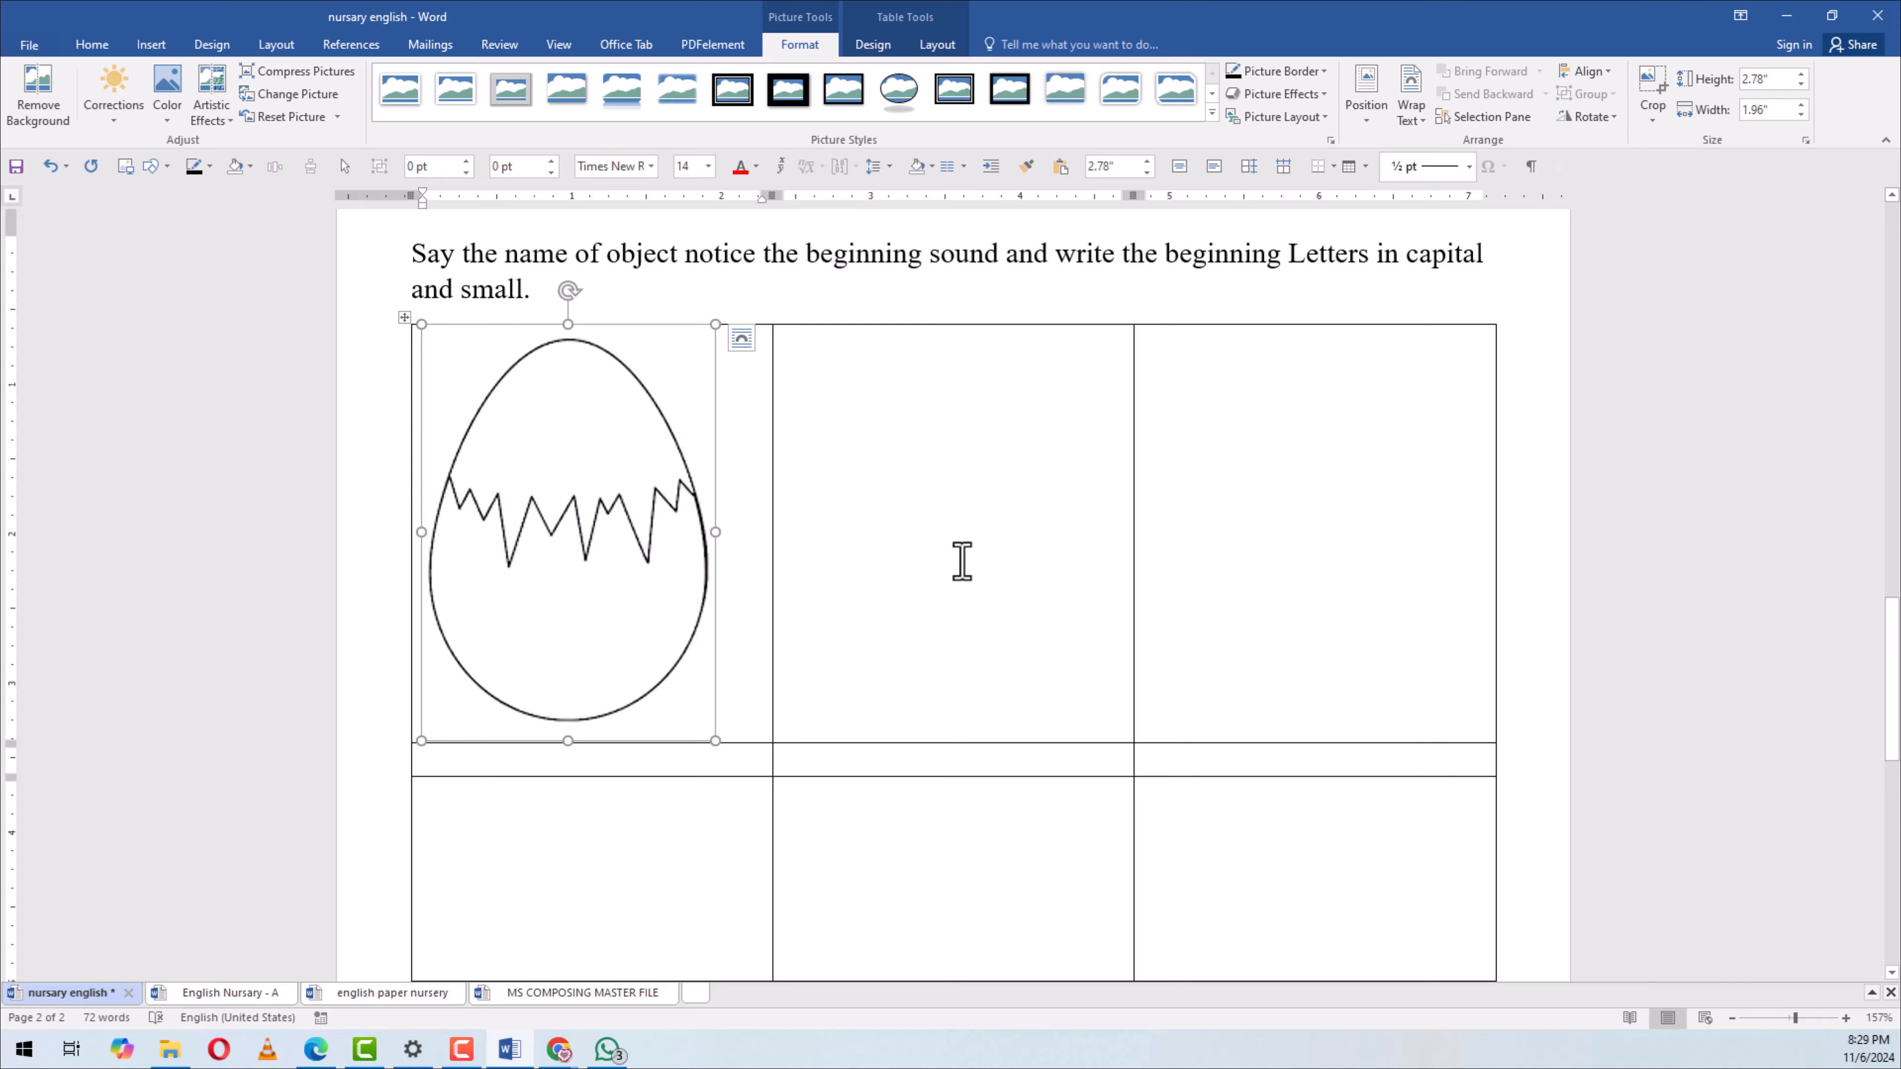
Shrink the egg picture proportionally to about half its size within the table's first cell
left_click(835, 543)
left_click(683, 730)
left_click_drag(710, 738, 534, 528)
left_click(588, 450)
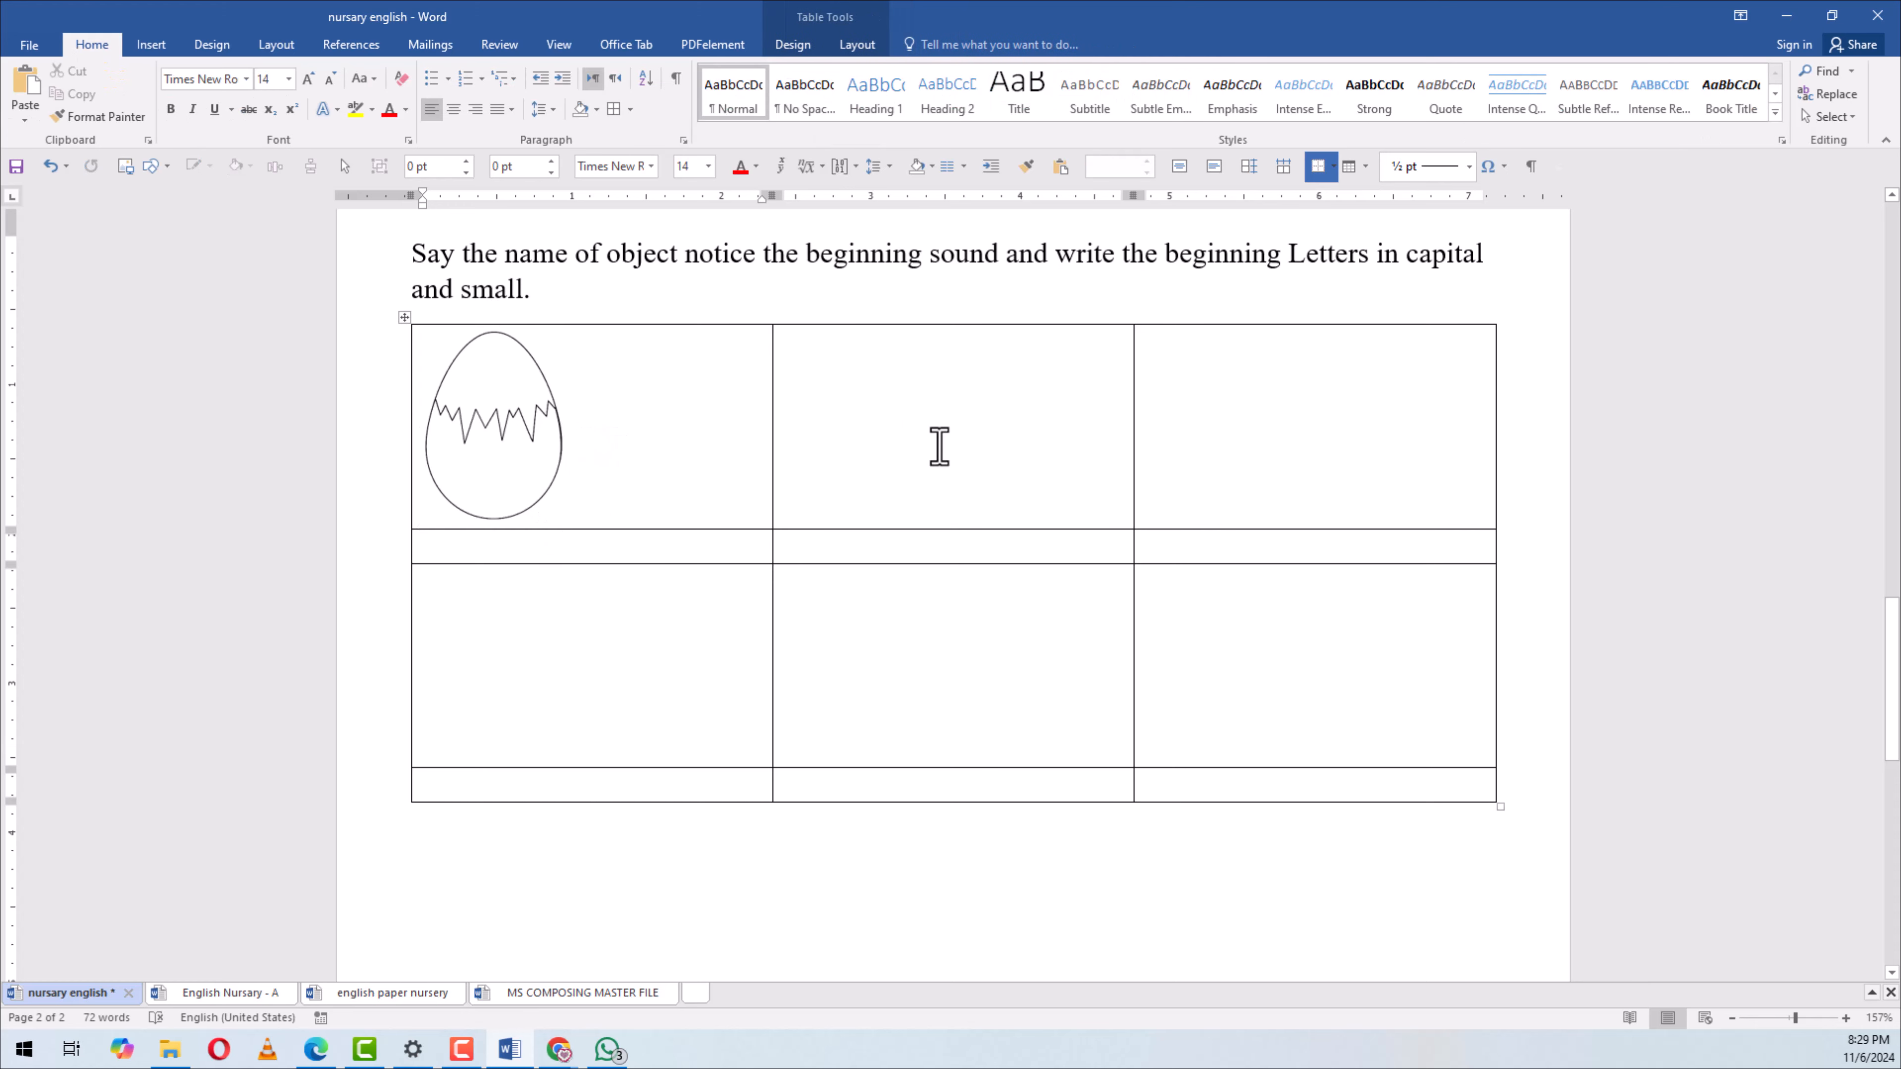
Check the text wrapping option of the egg picture in the table's first cell
left_click(509, 412)
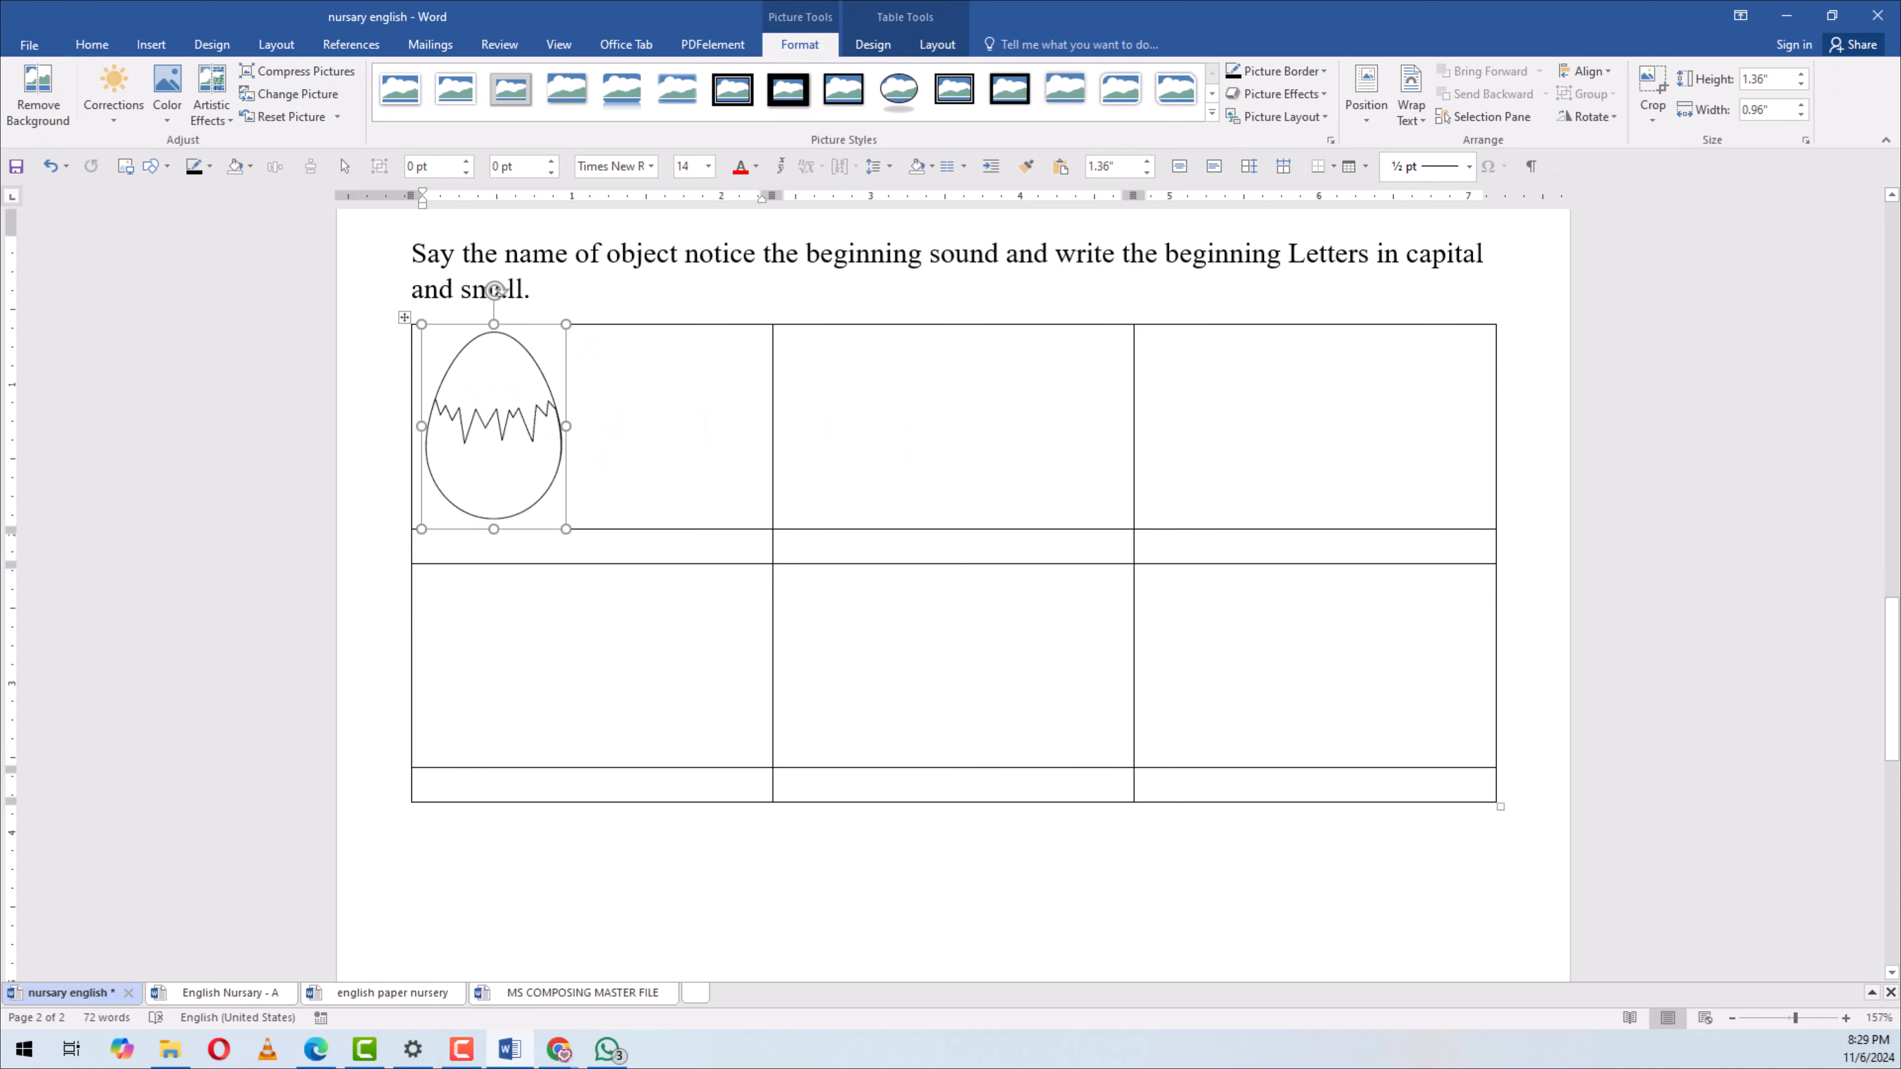
left_click(576, 516)
left_click(467, 412)
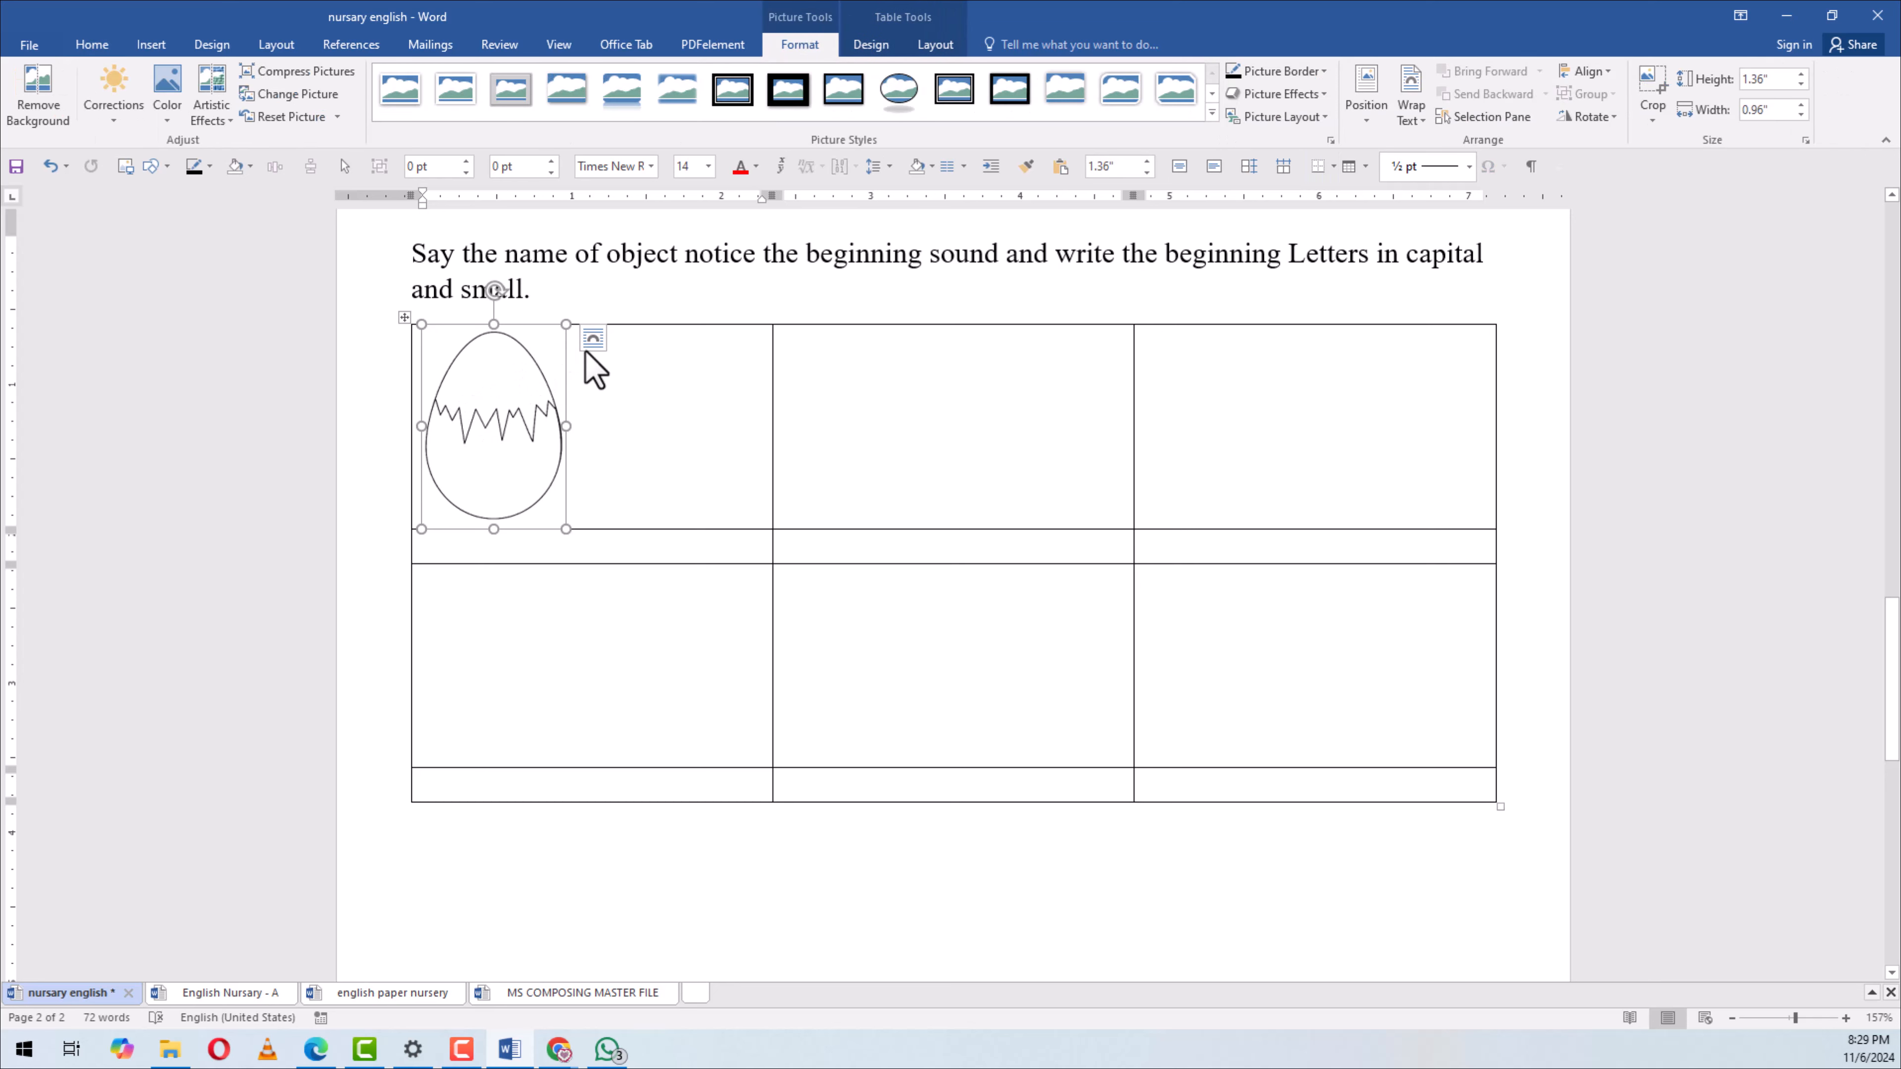
left_click(593, 340)
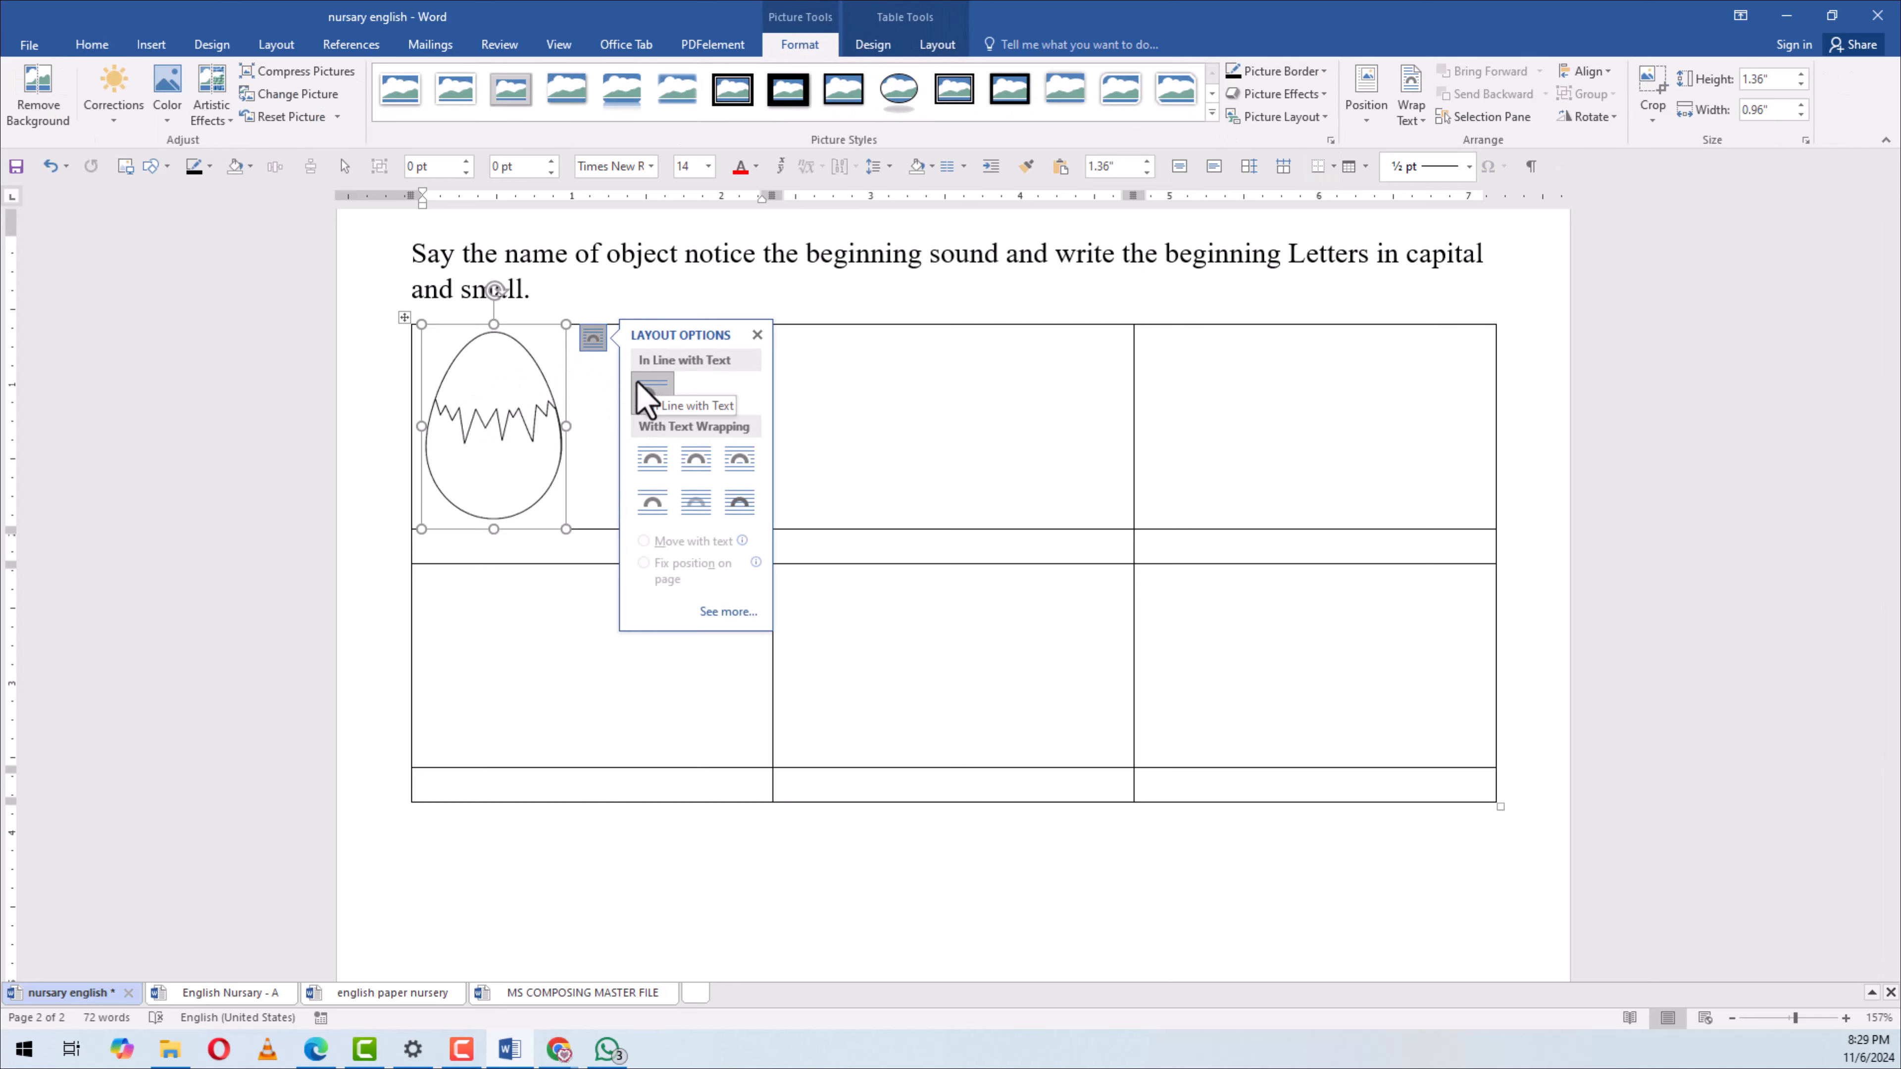
Insert the DUCK picture into the middle cell of the first row and shrink it proportionally to about 1.97 inches
left_click(879, 425)
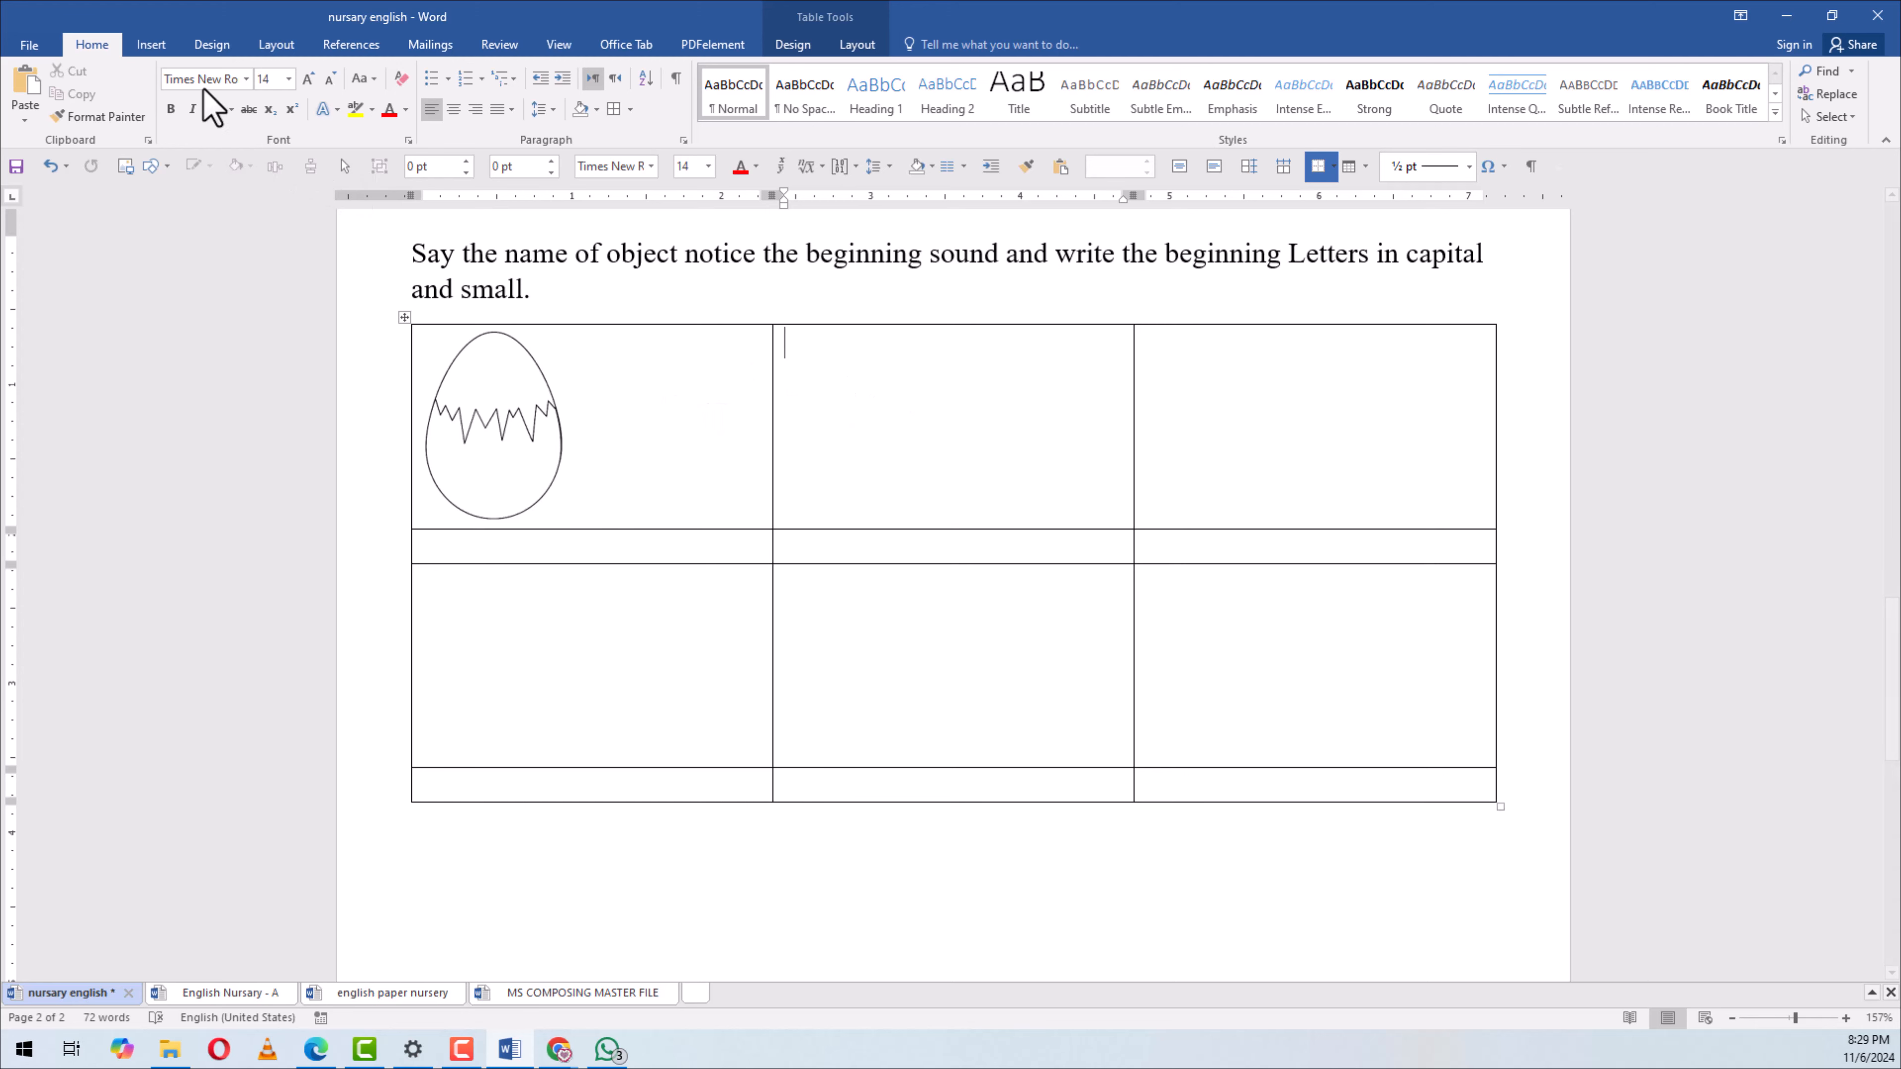
left_click(150, 45)
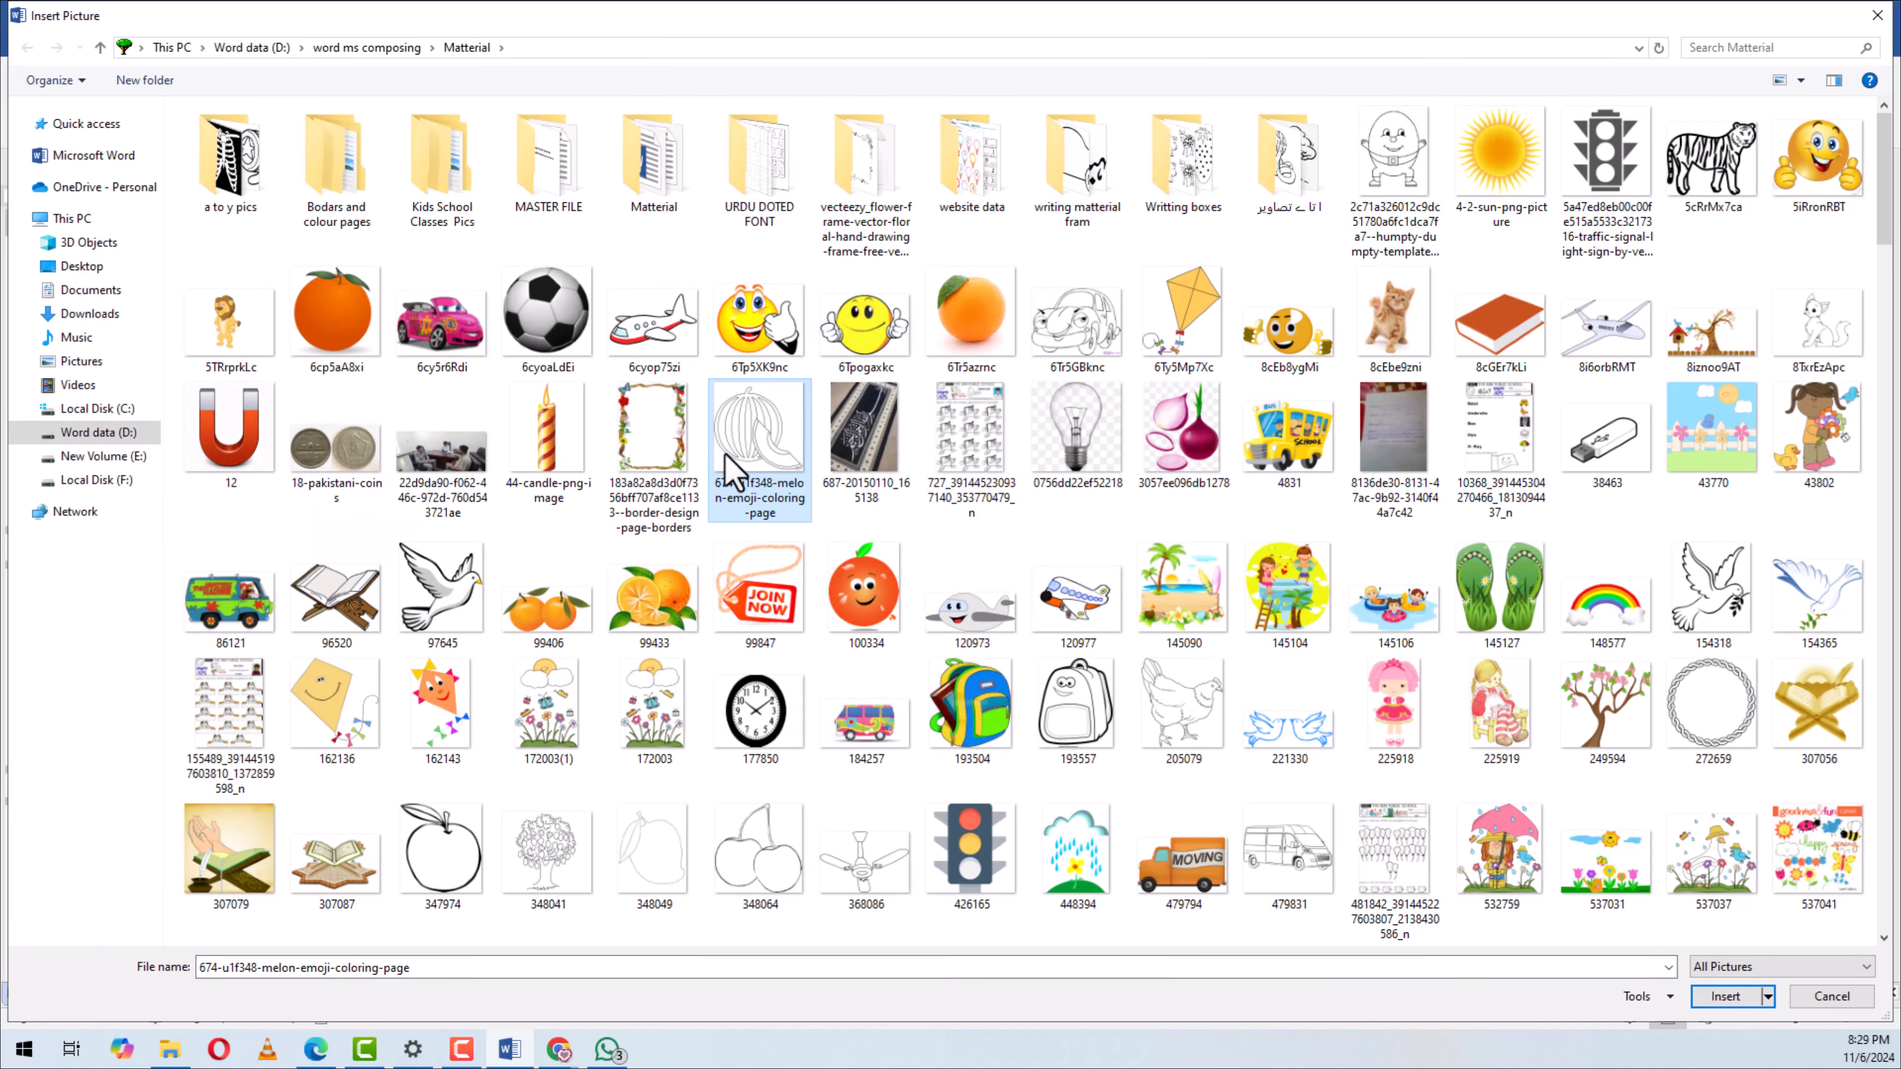
key("d")
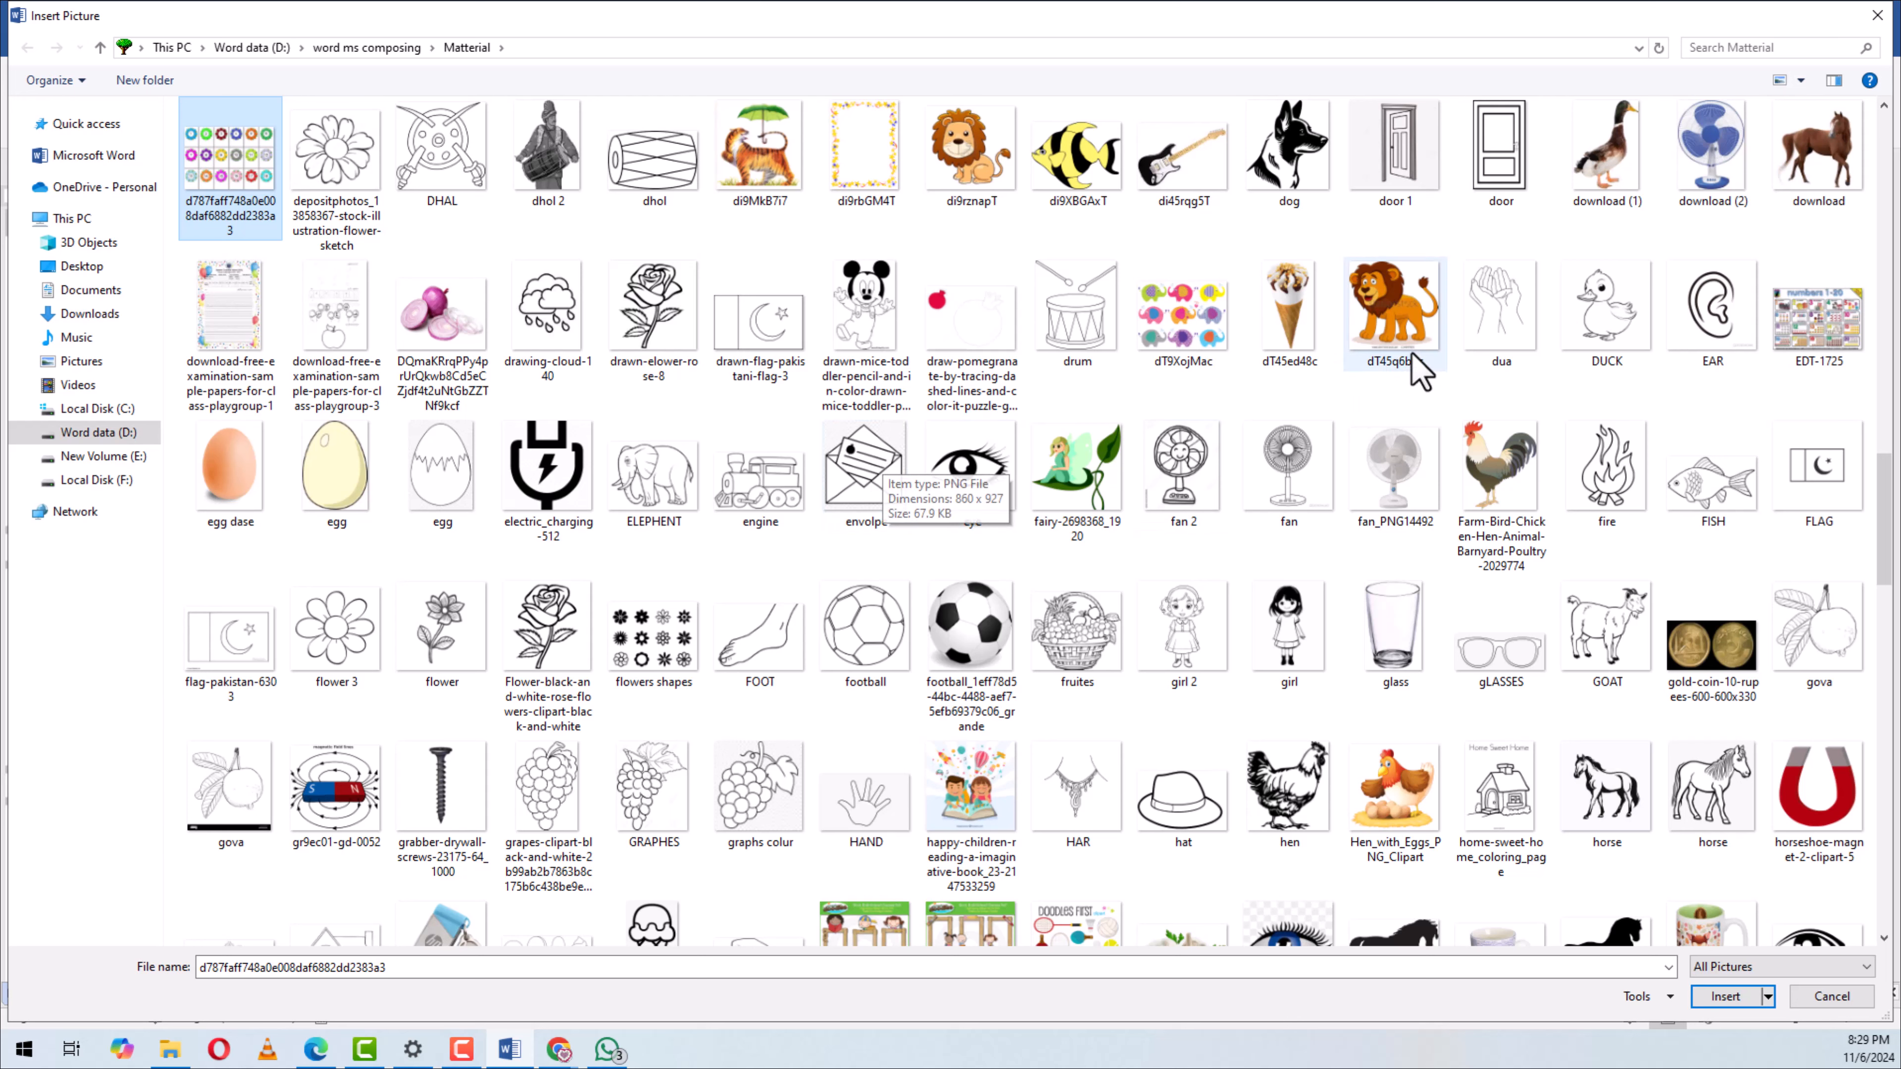
left_click(1604, 352)
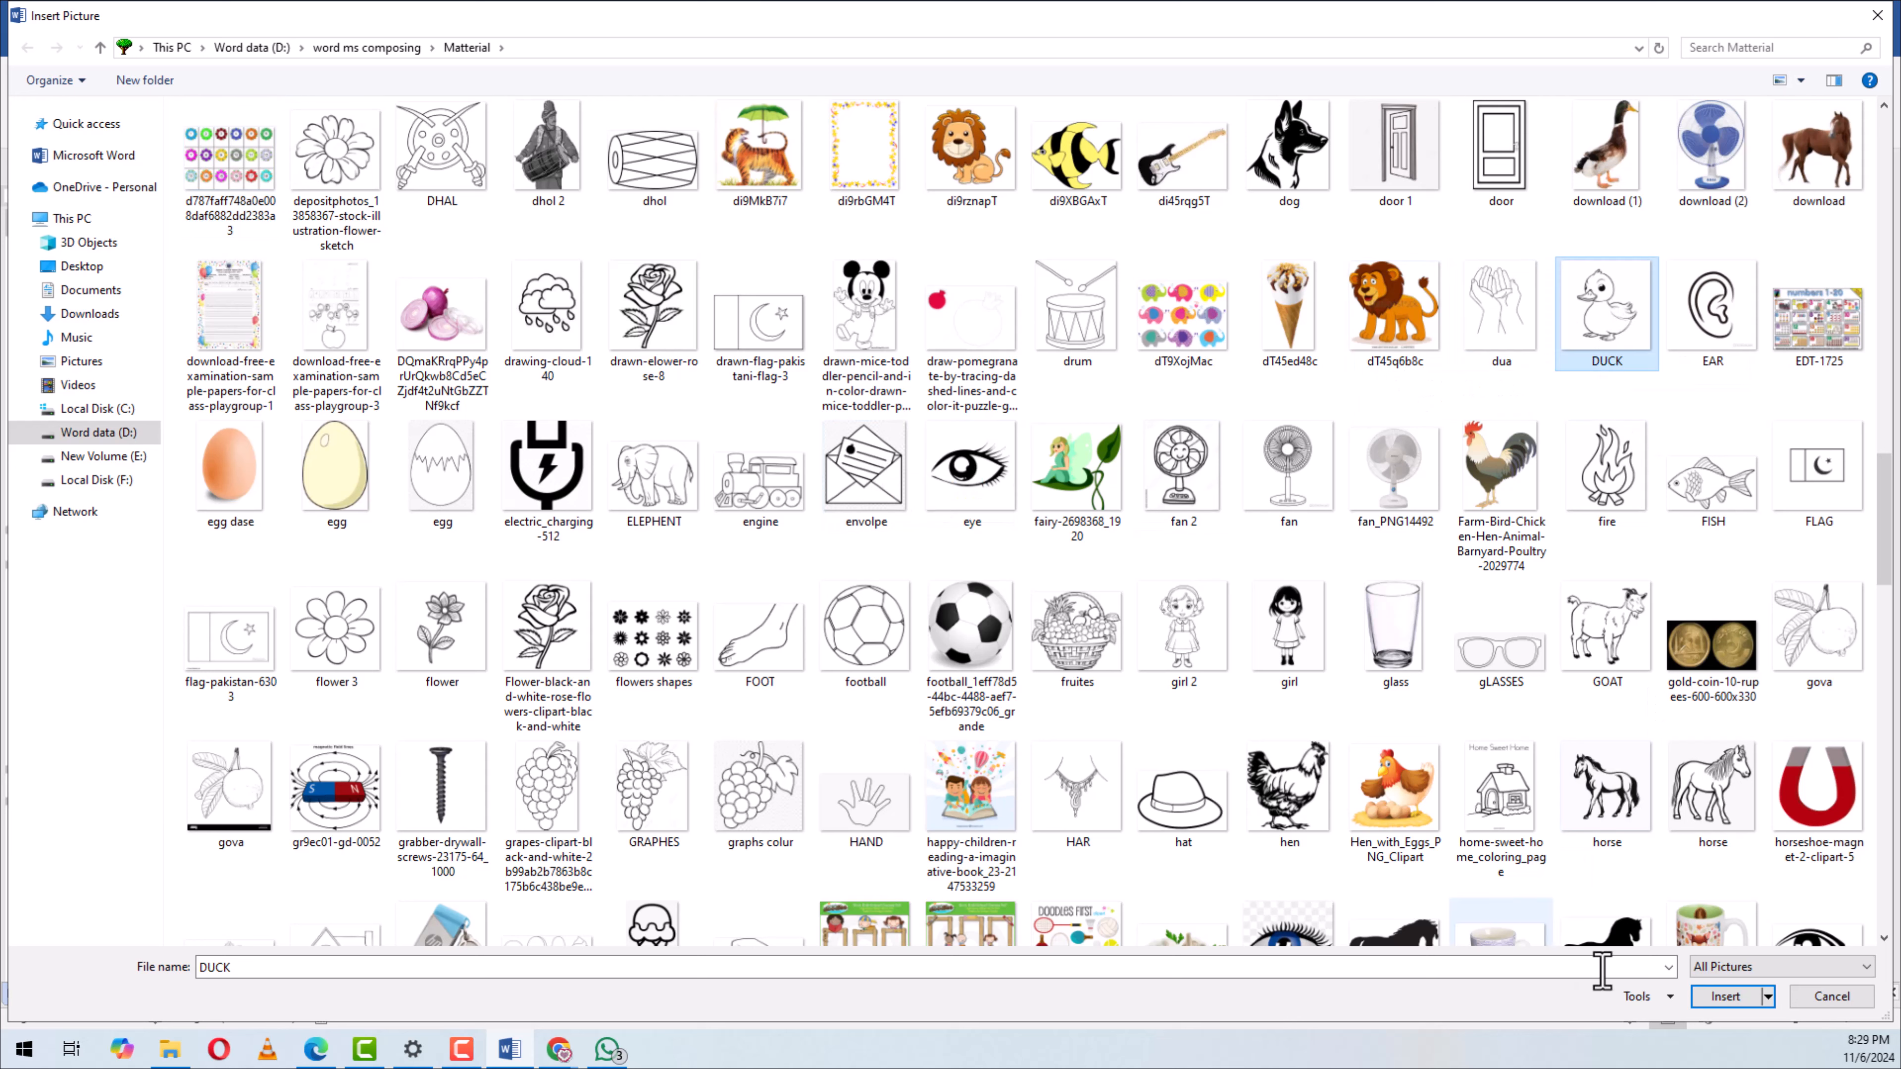
left_click(1724, 997)
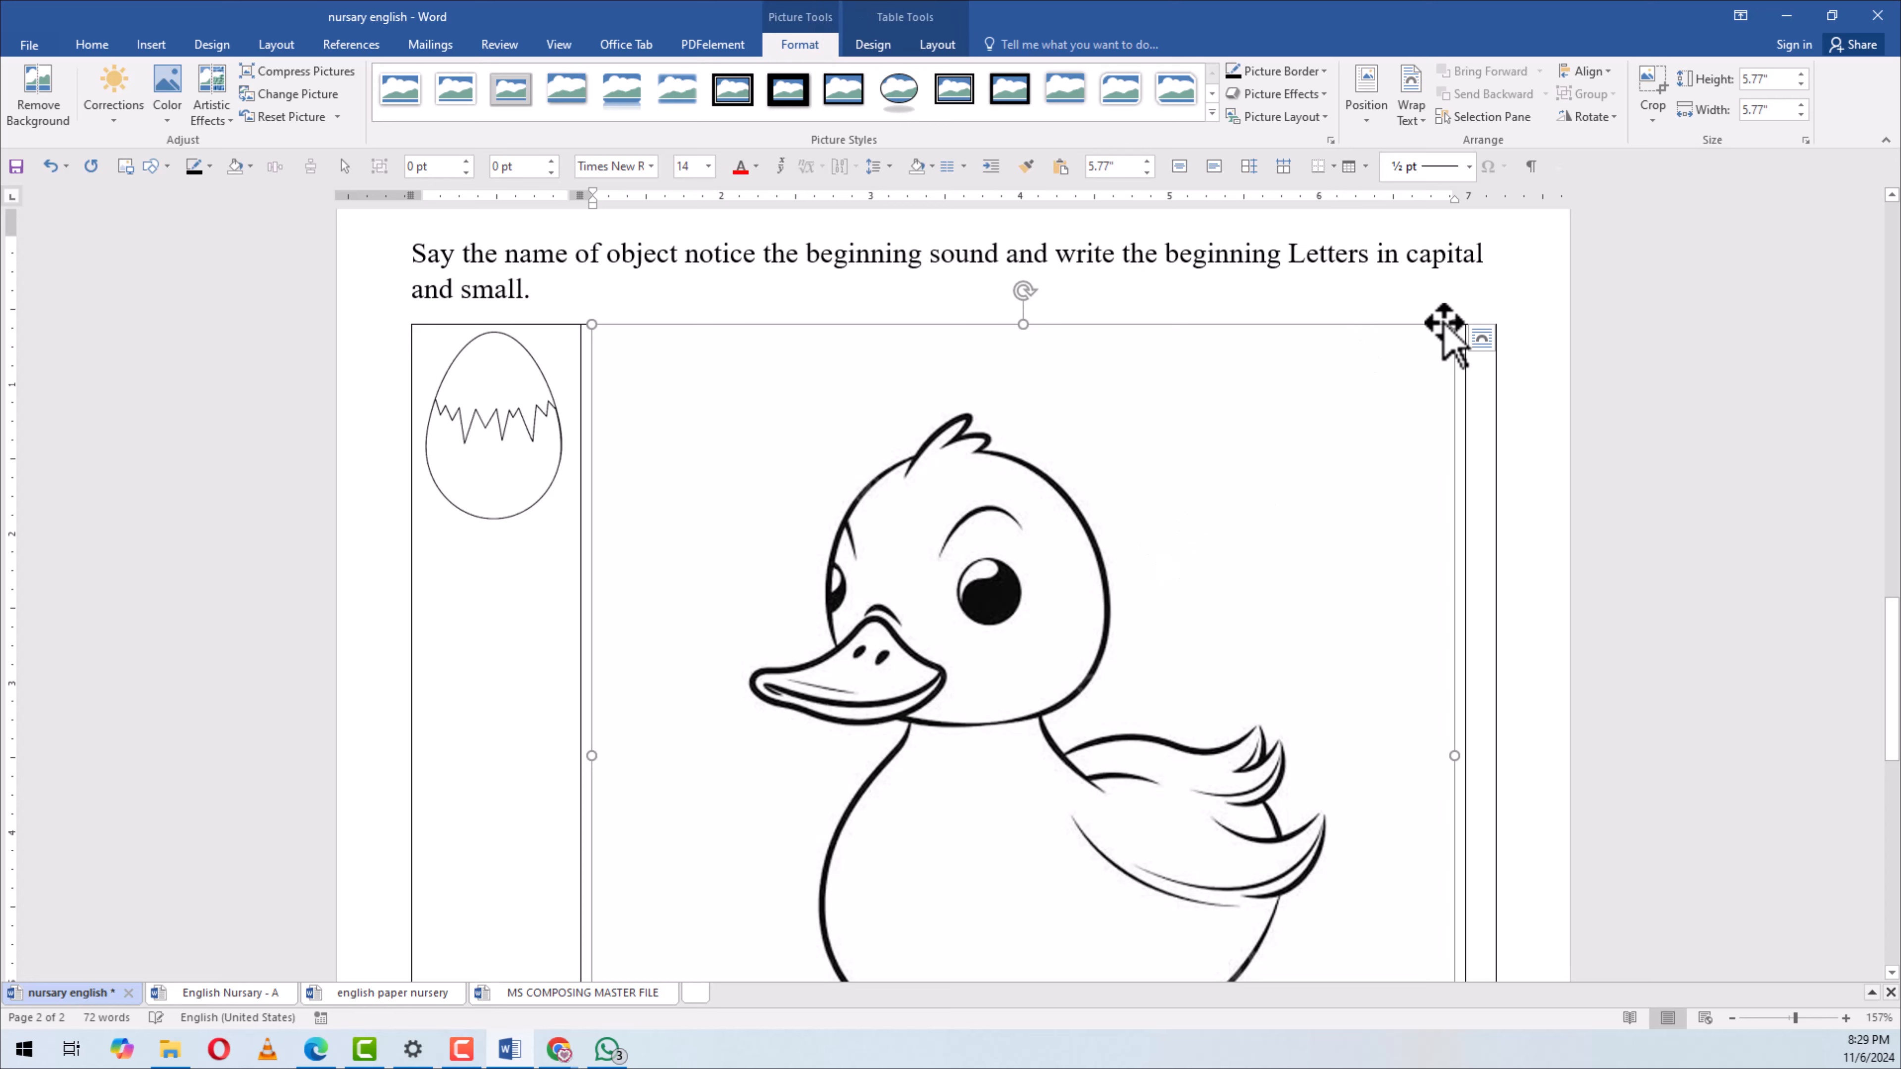
left_click_drag(1452, 326, 691, 722)
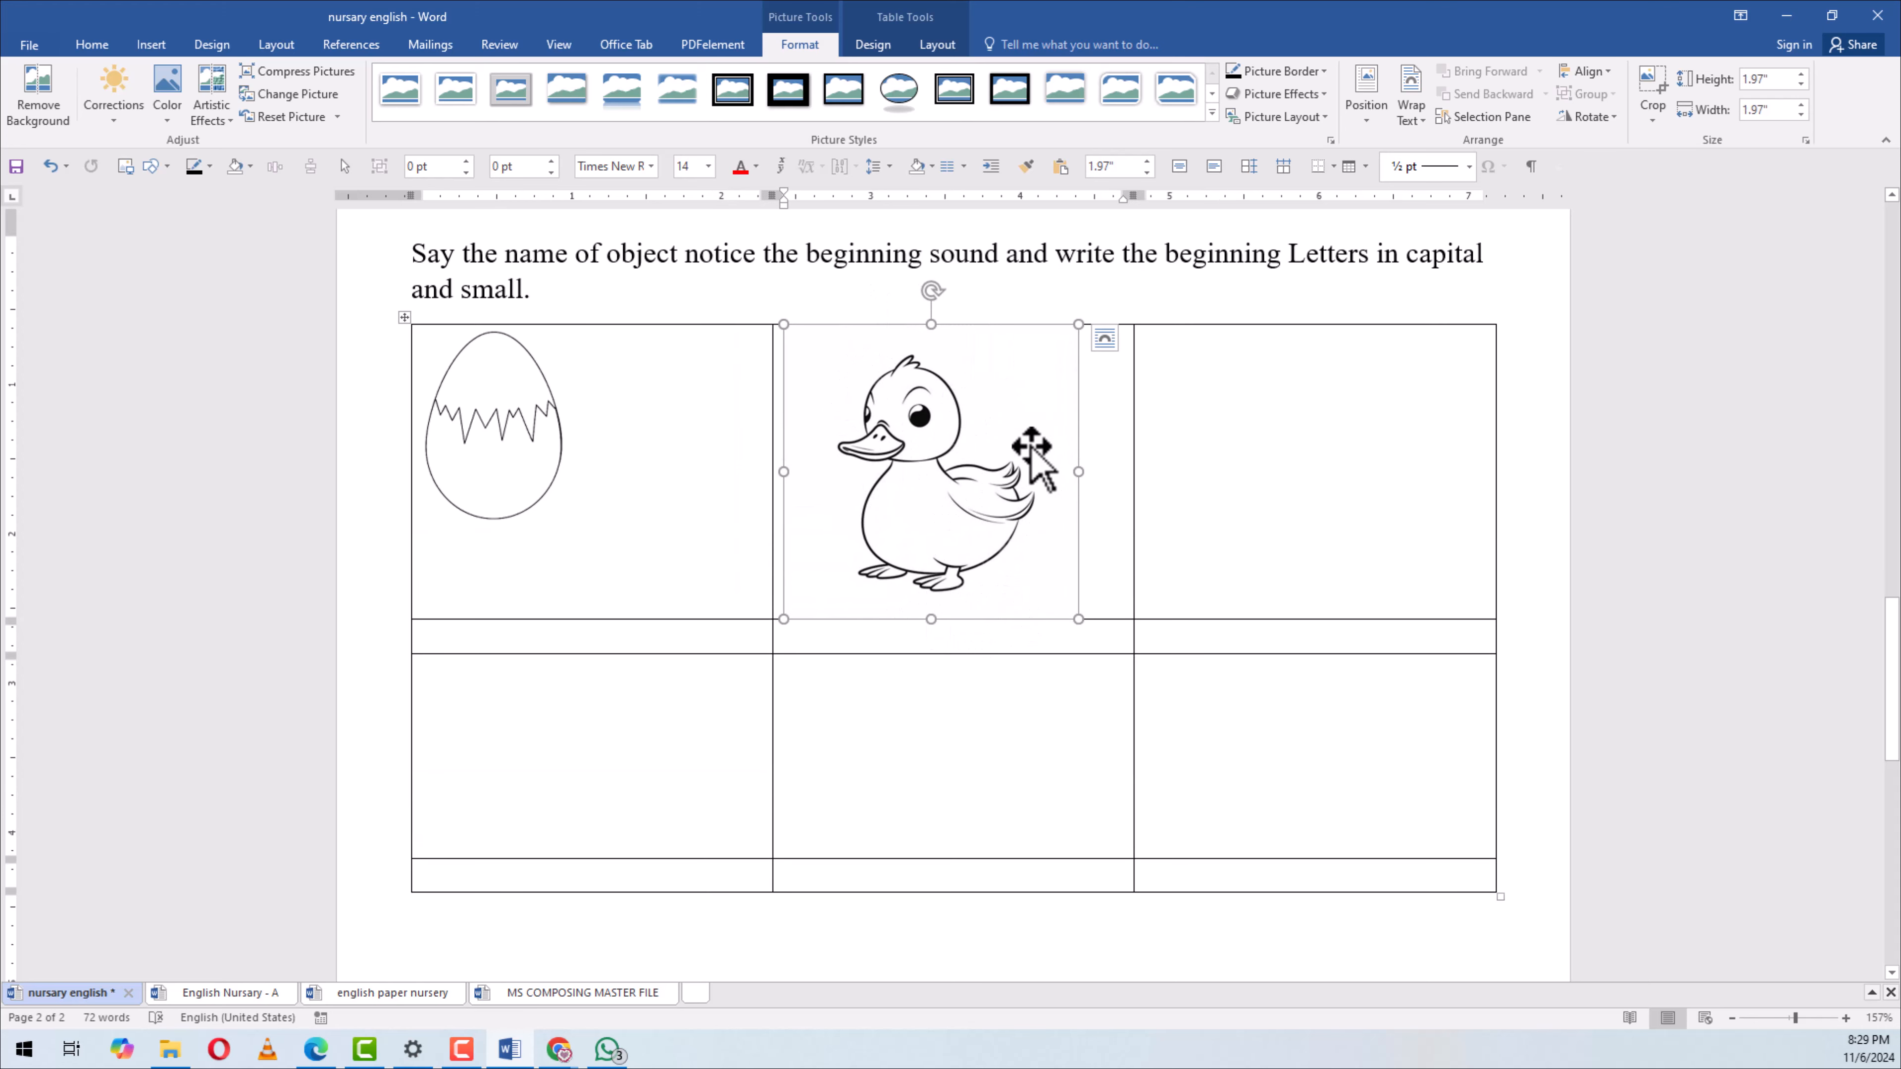
Crop the duck picture's blank margins to about 1.77 by 1.66 inches and shrink it to match the egg picture's height
left_click(1649, 86)
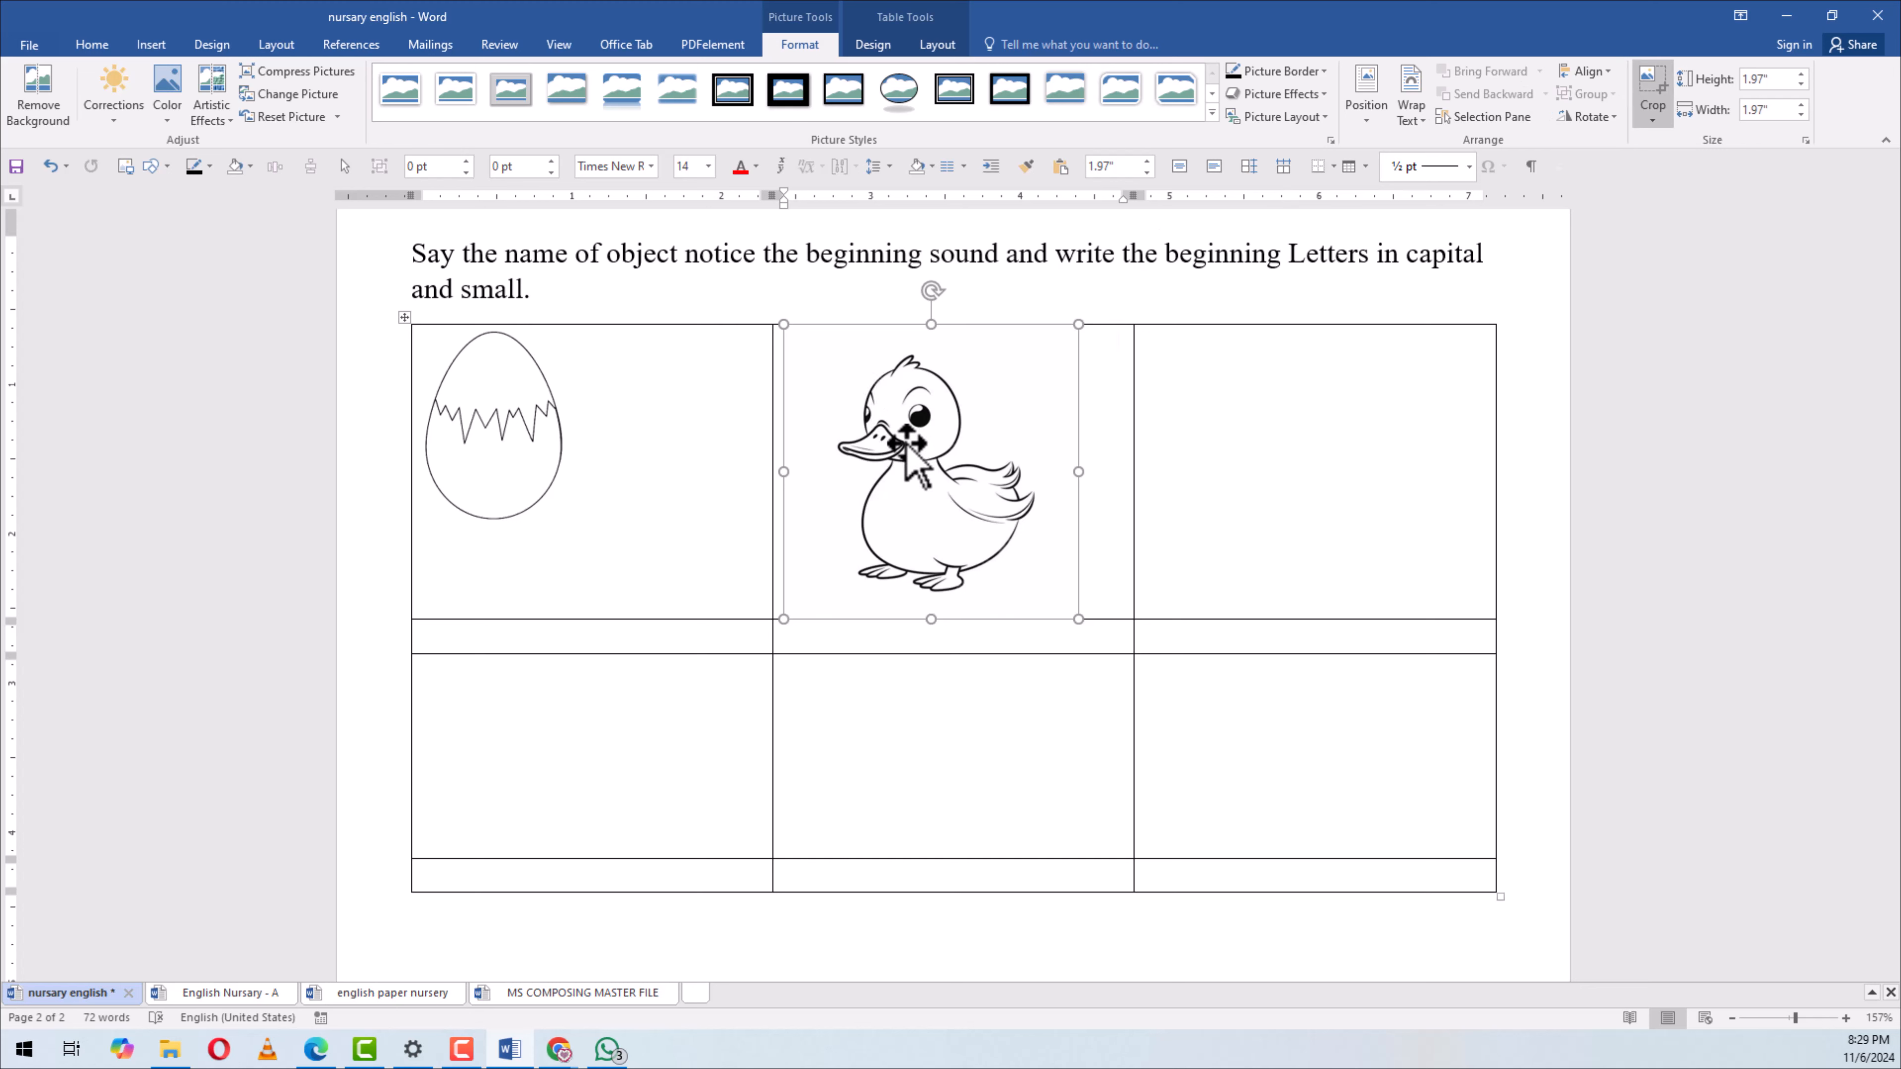
left_click_drag(927, 341, 928, 359)
left_click_drag(930, 603, 930, 596)
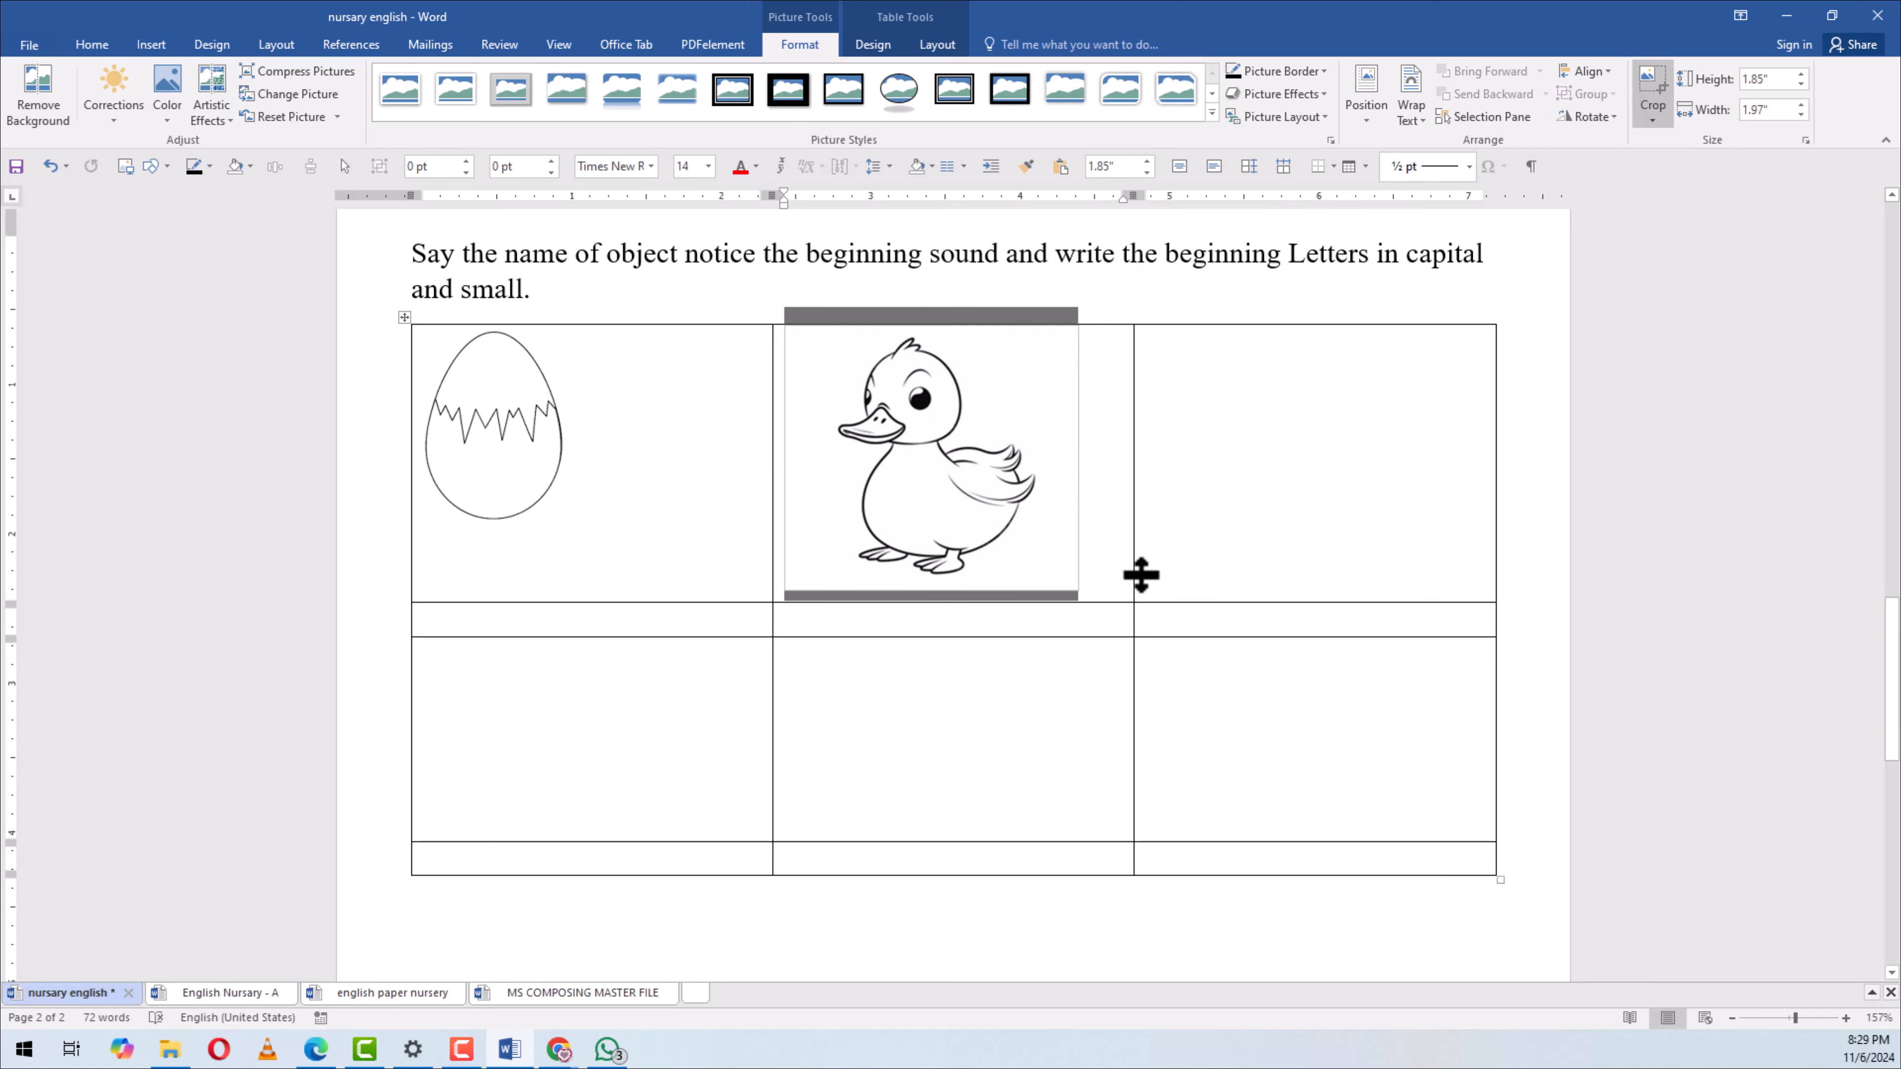
left_click_drag(1140, 576, 1141, 577)
left_click_drag(1082, 462, 1061, 463)
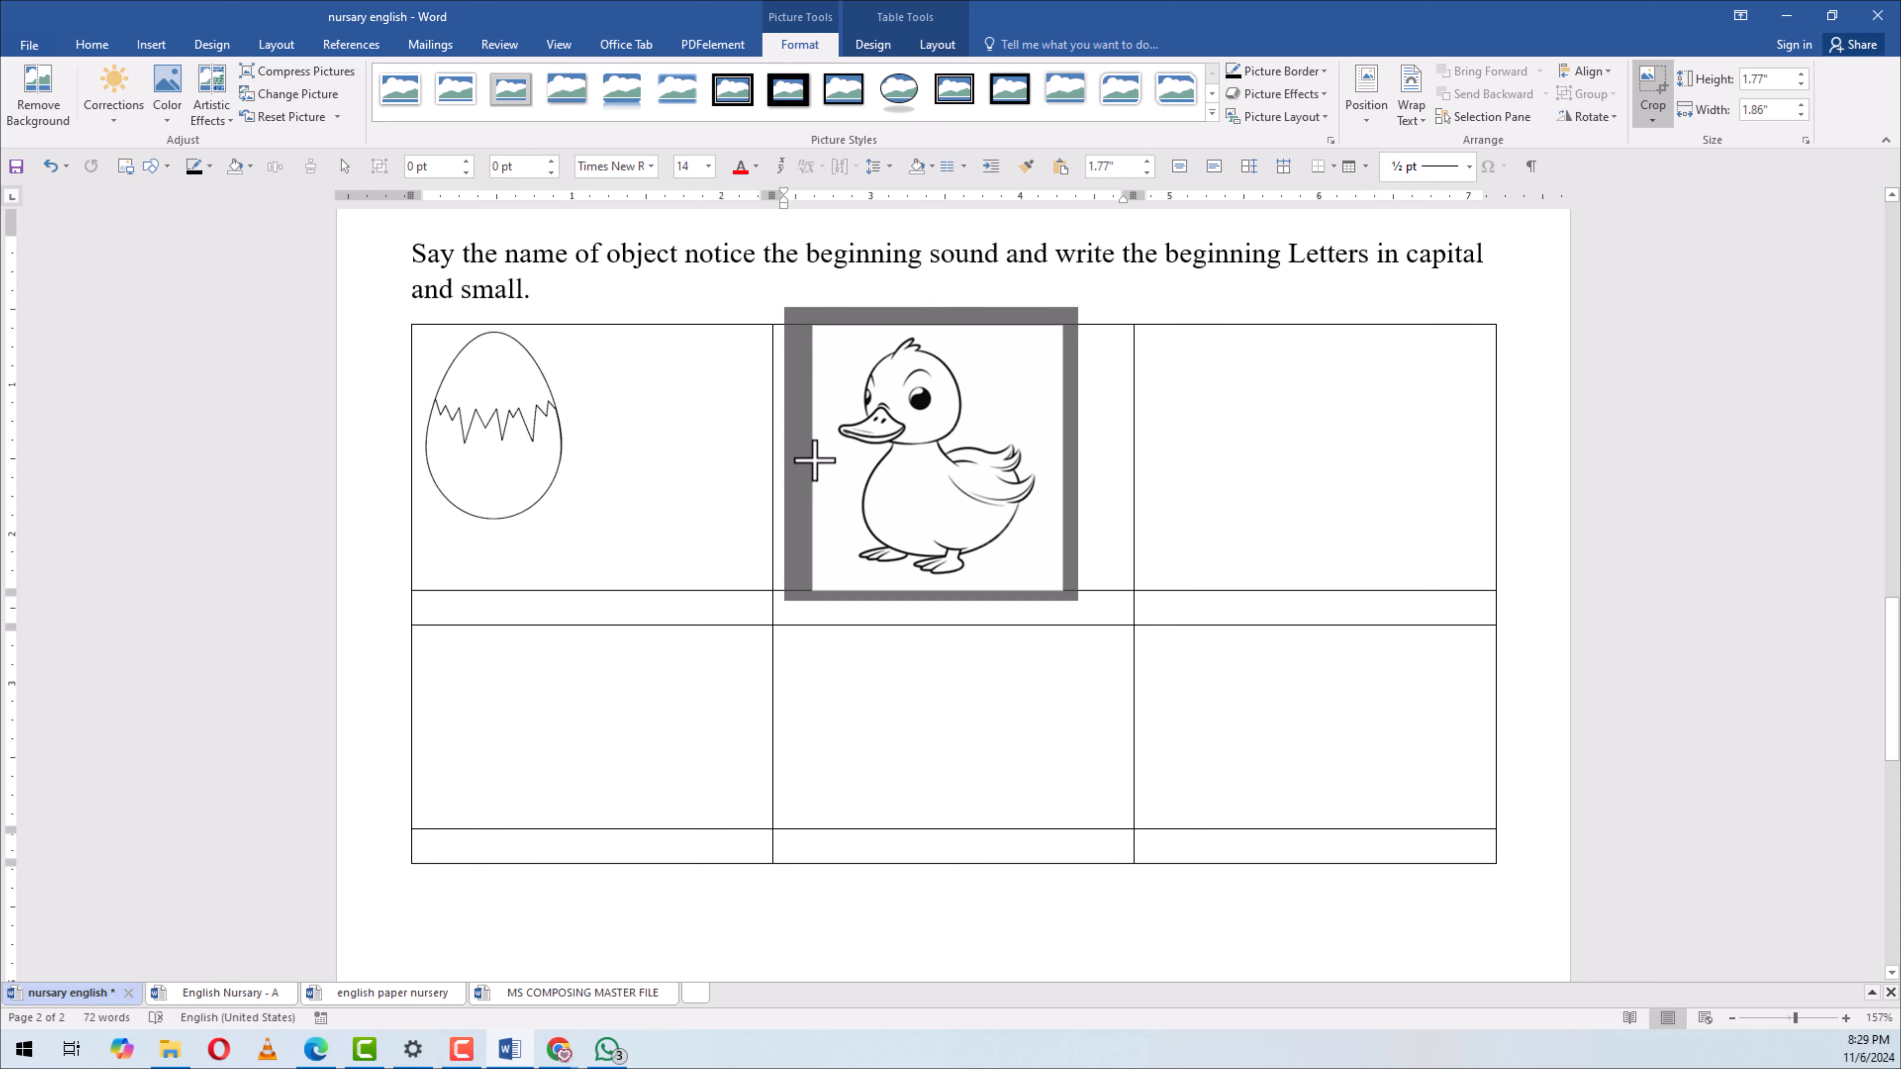
left_click_drag(801, 459, 829, 459)
left_click(1273, 458)
left_click(1025, 587)
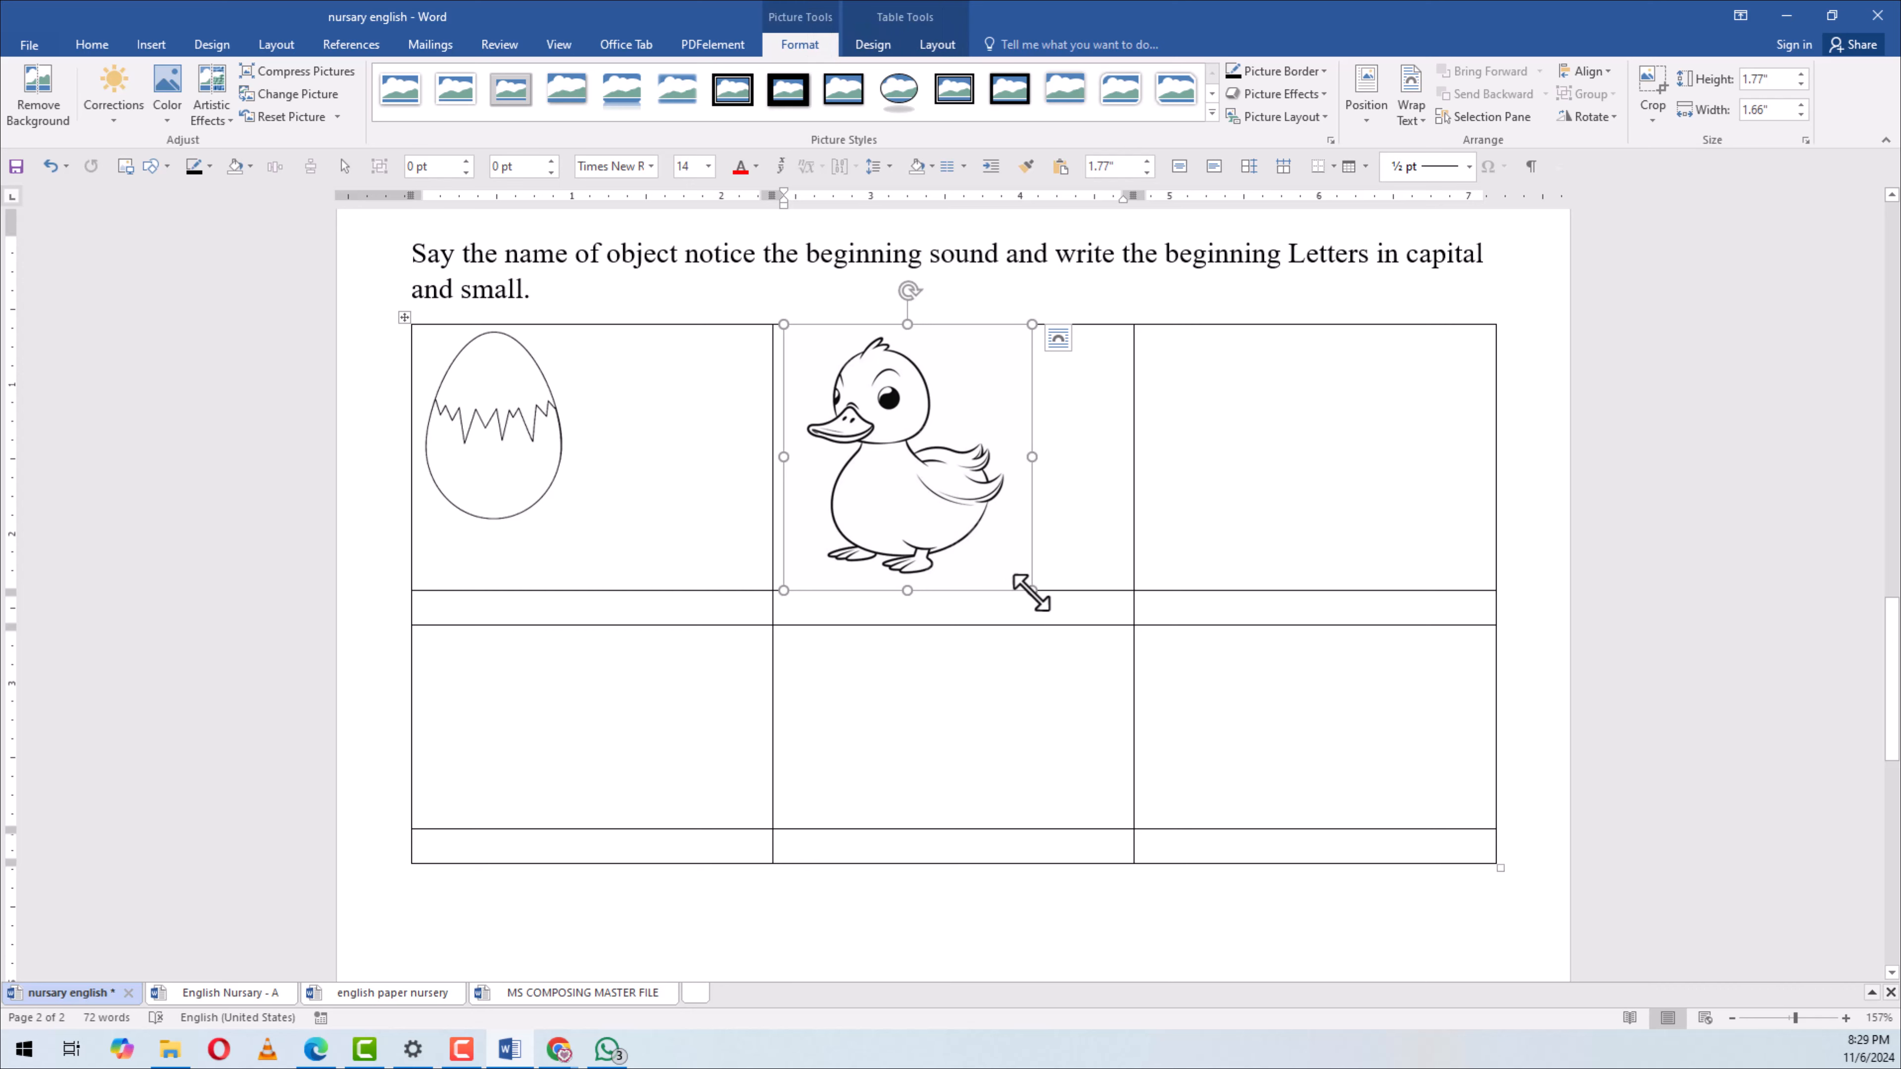
left_click_drag(1032, 590, 954, 529)
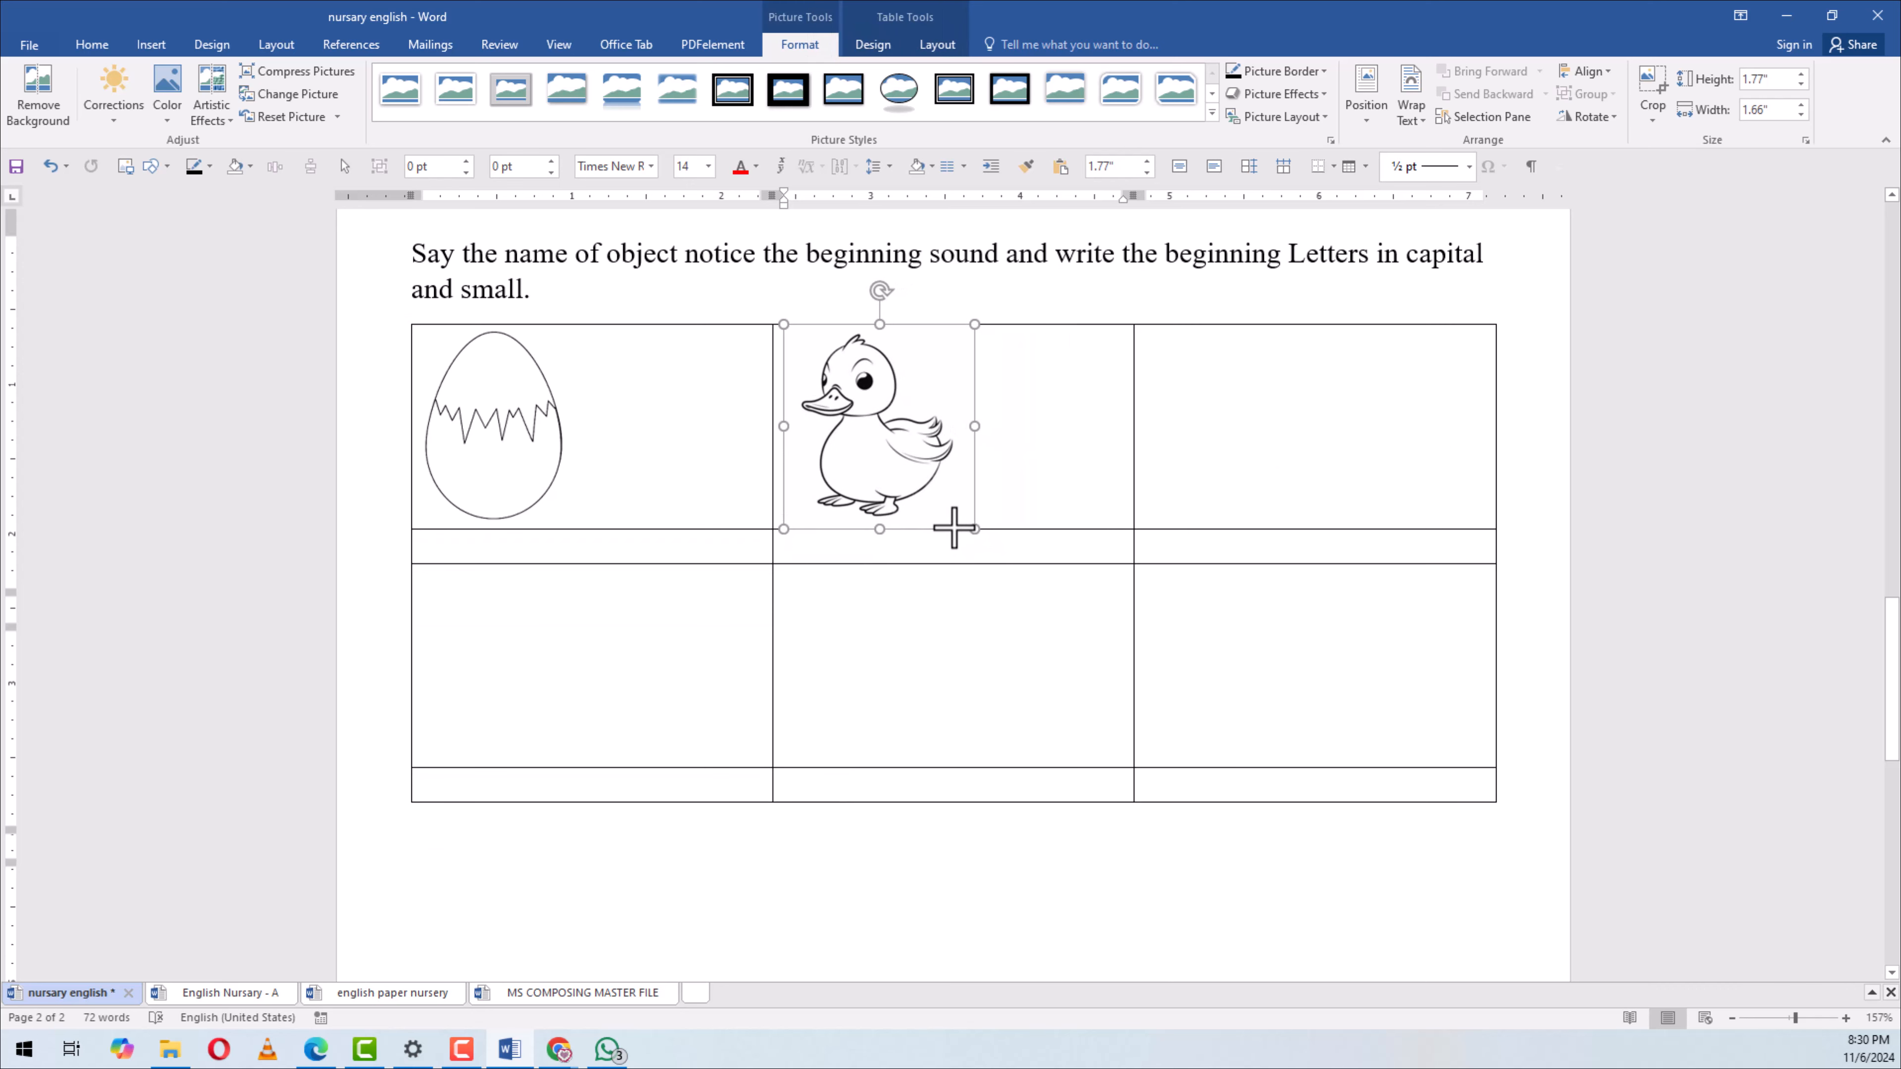
Copy the apple picture from the first page into the first row's third cell and set it in line with text
left_click(1421, 415)
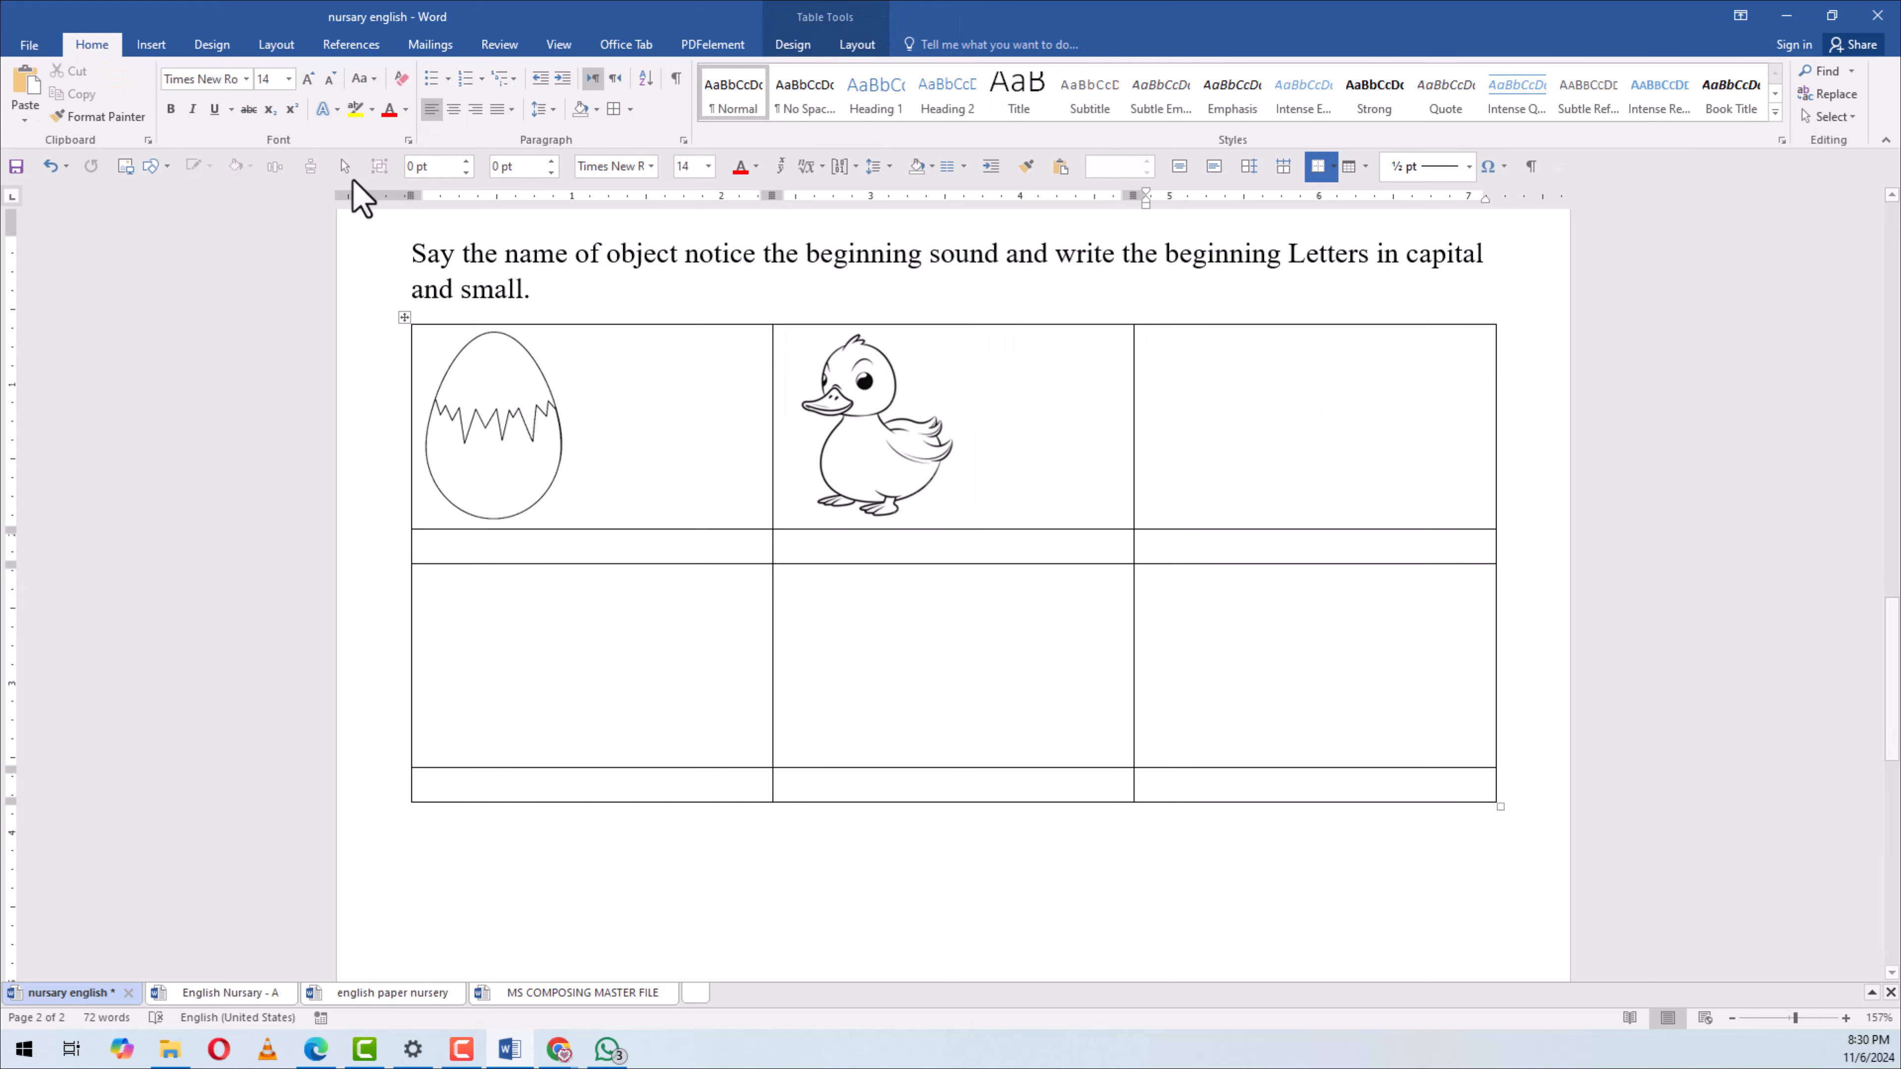
scroll(842, 434, "up", 7)
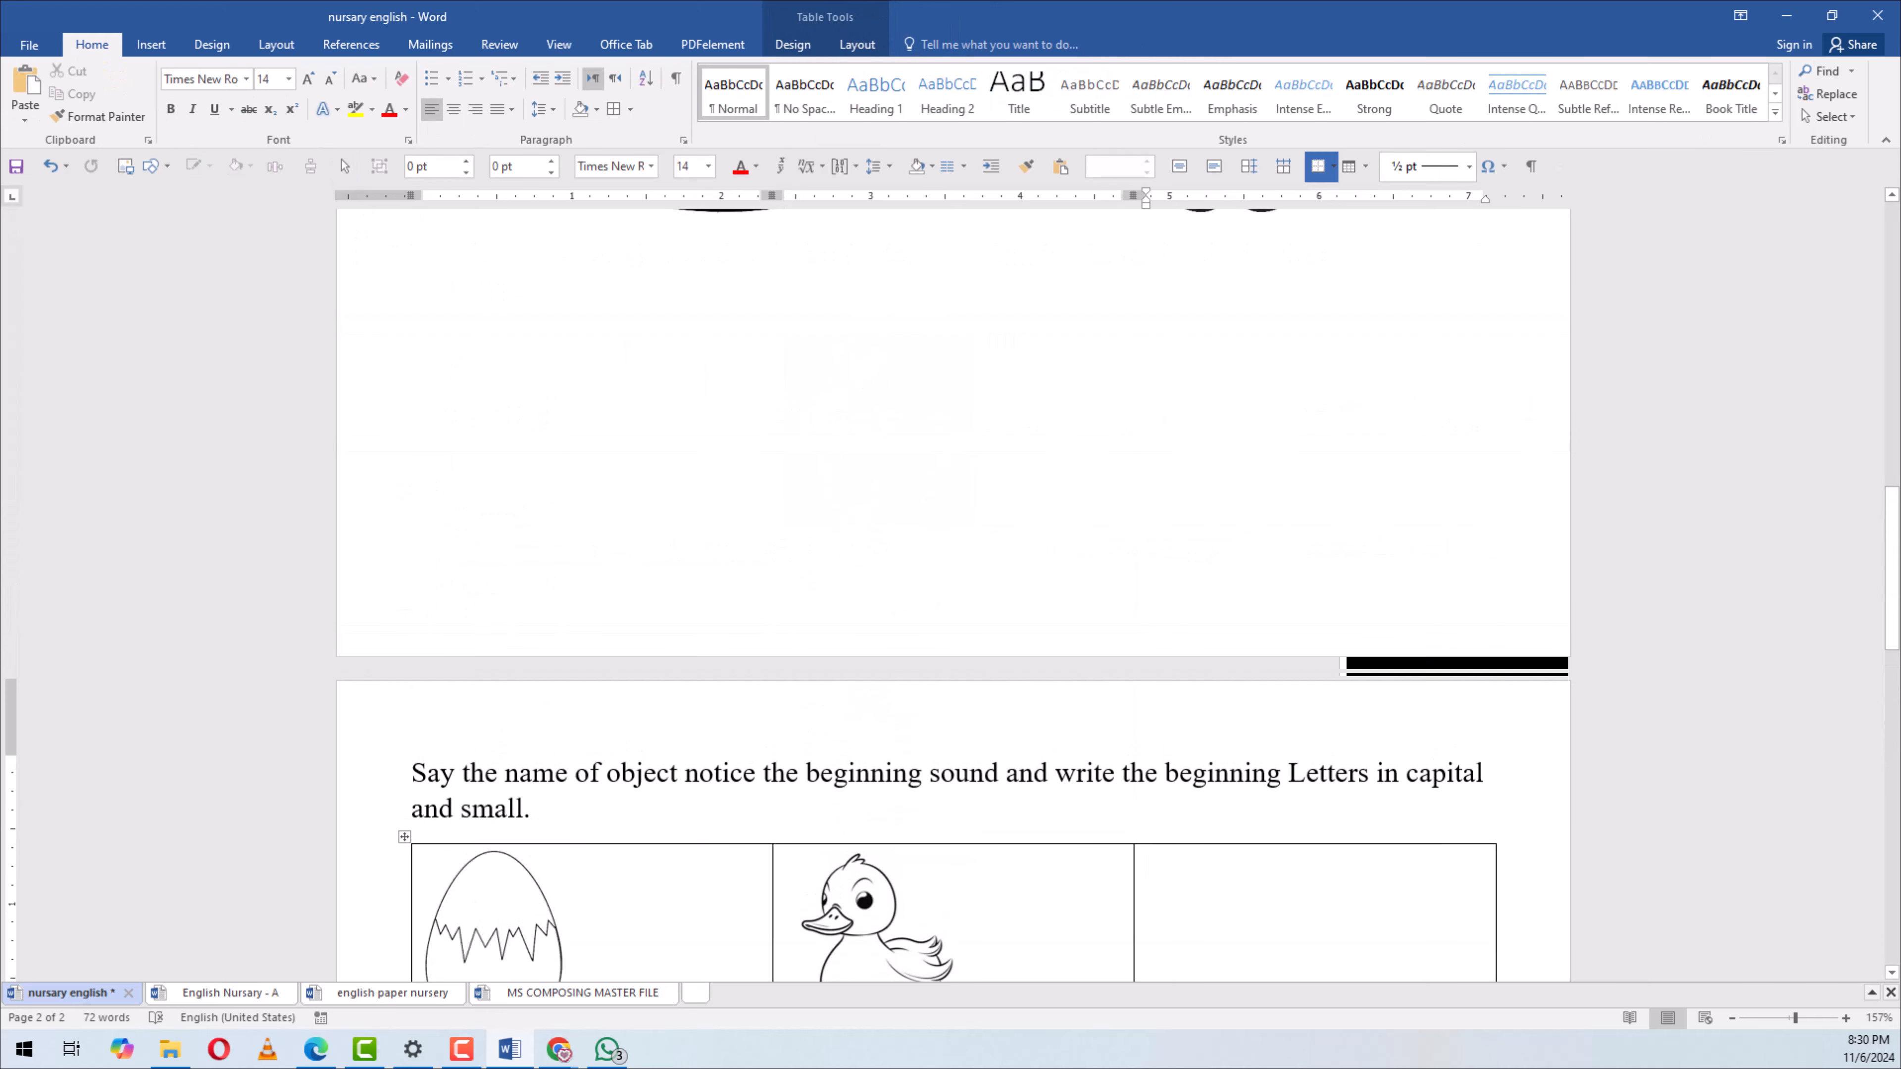
scroll(1160, 550, "down", 7)
scroll(1164, 553, "up", 7)
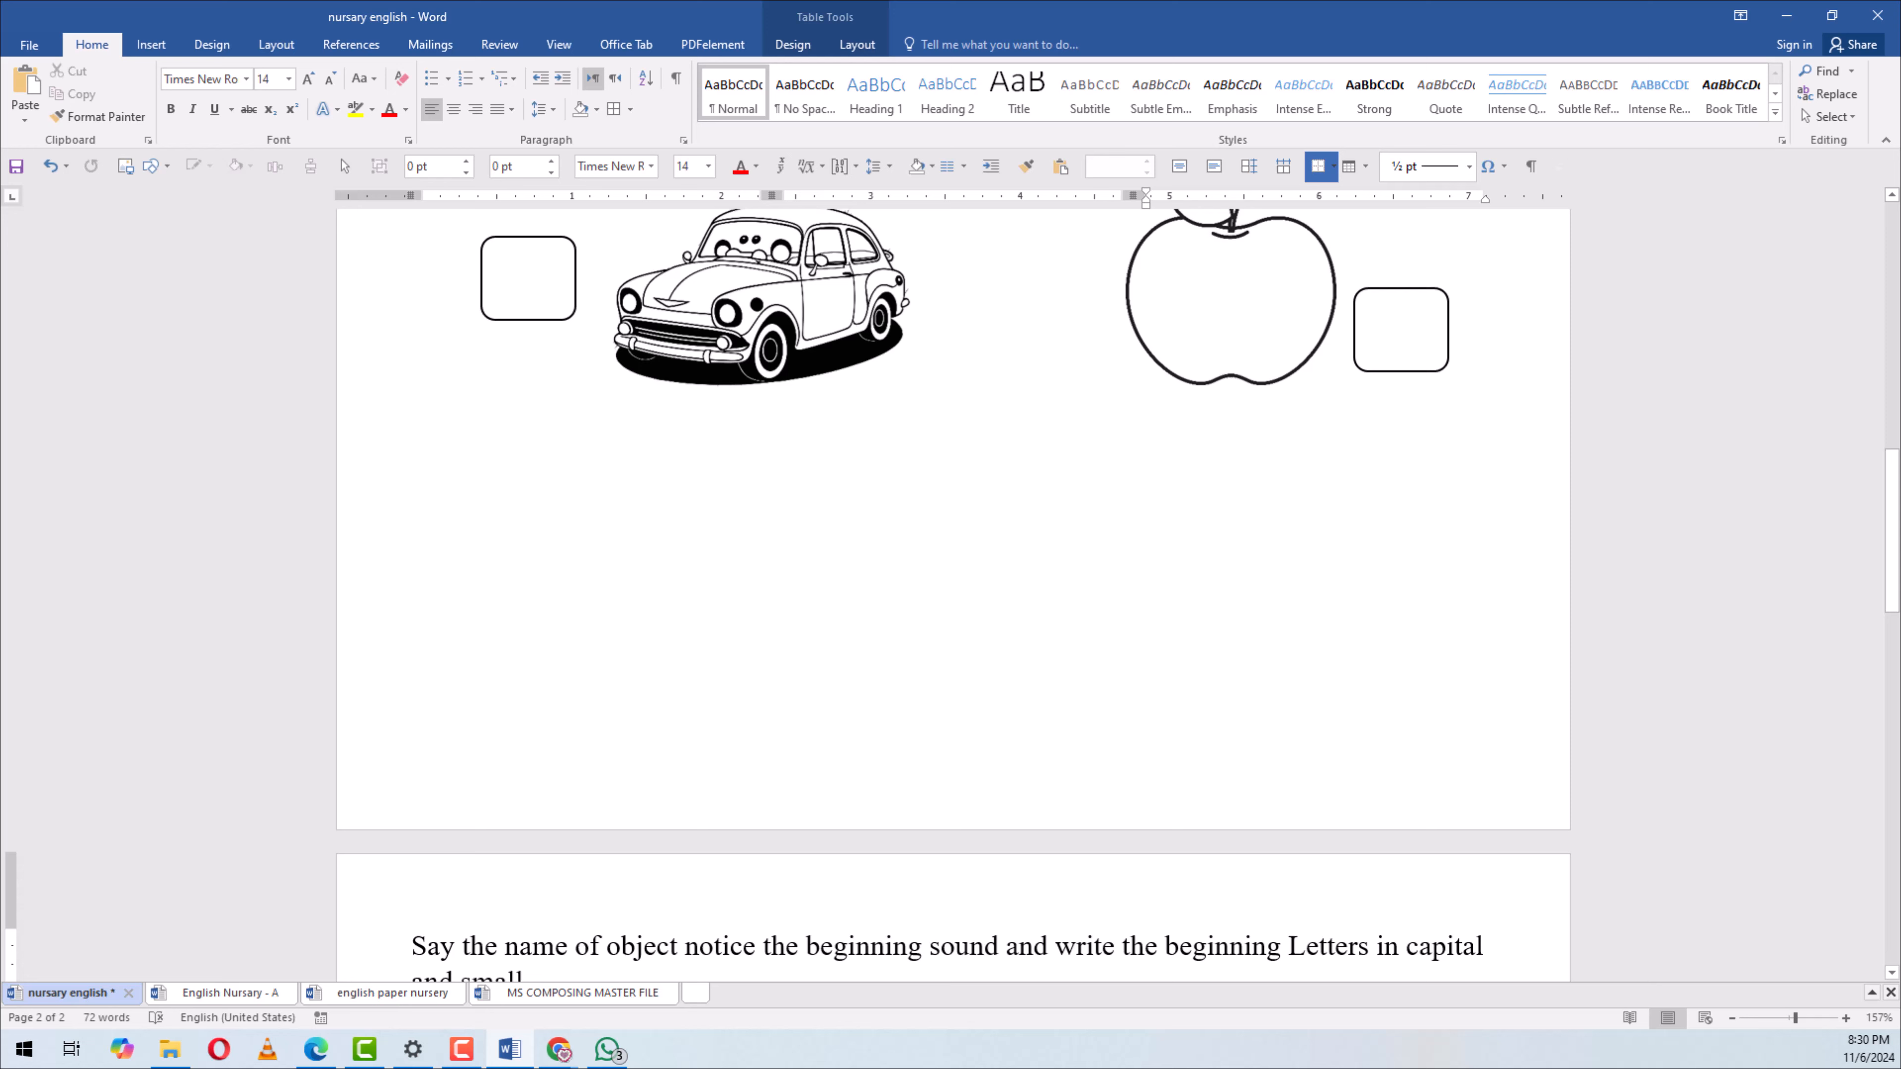
left_click(1221, 269)
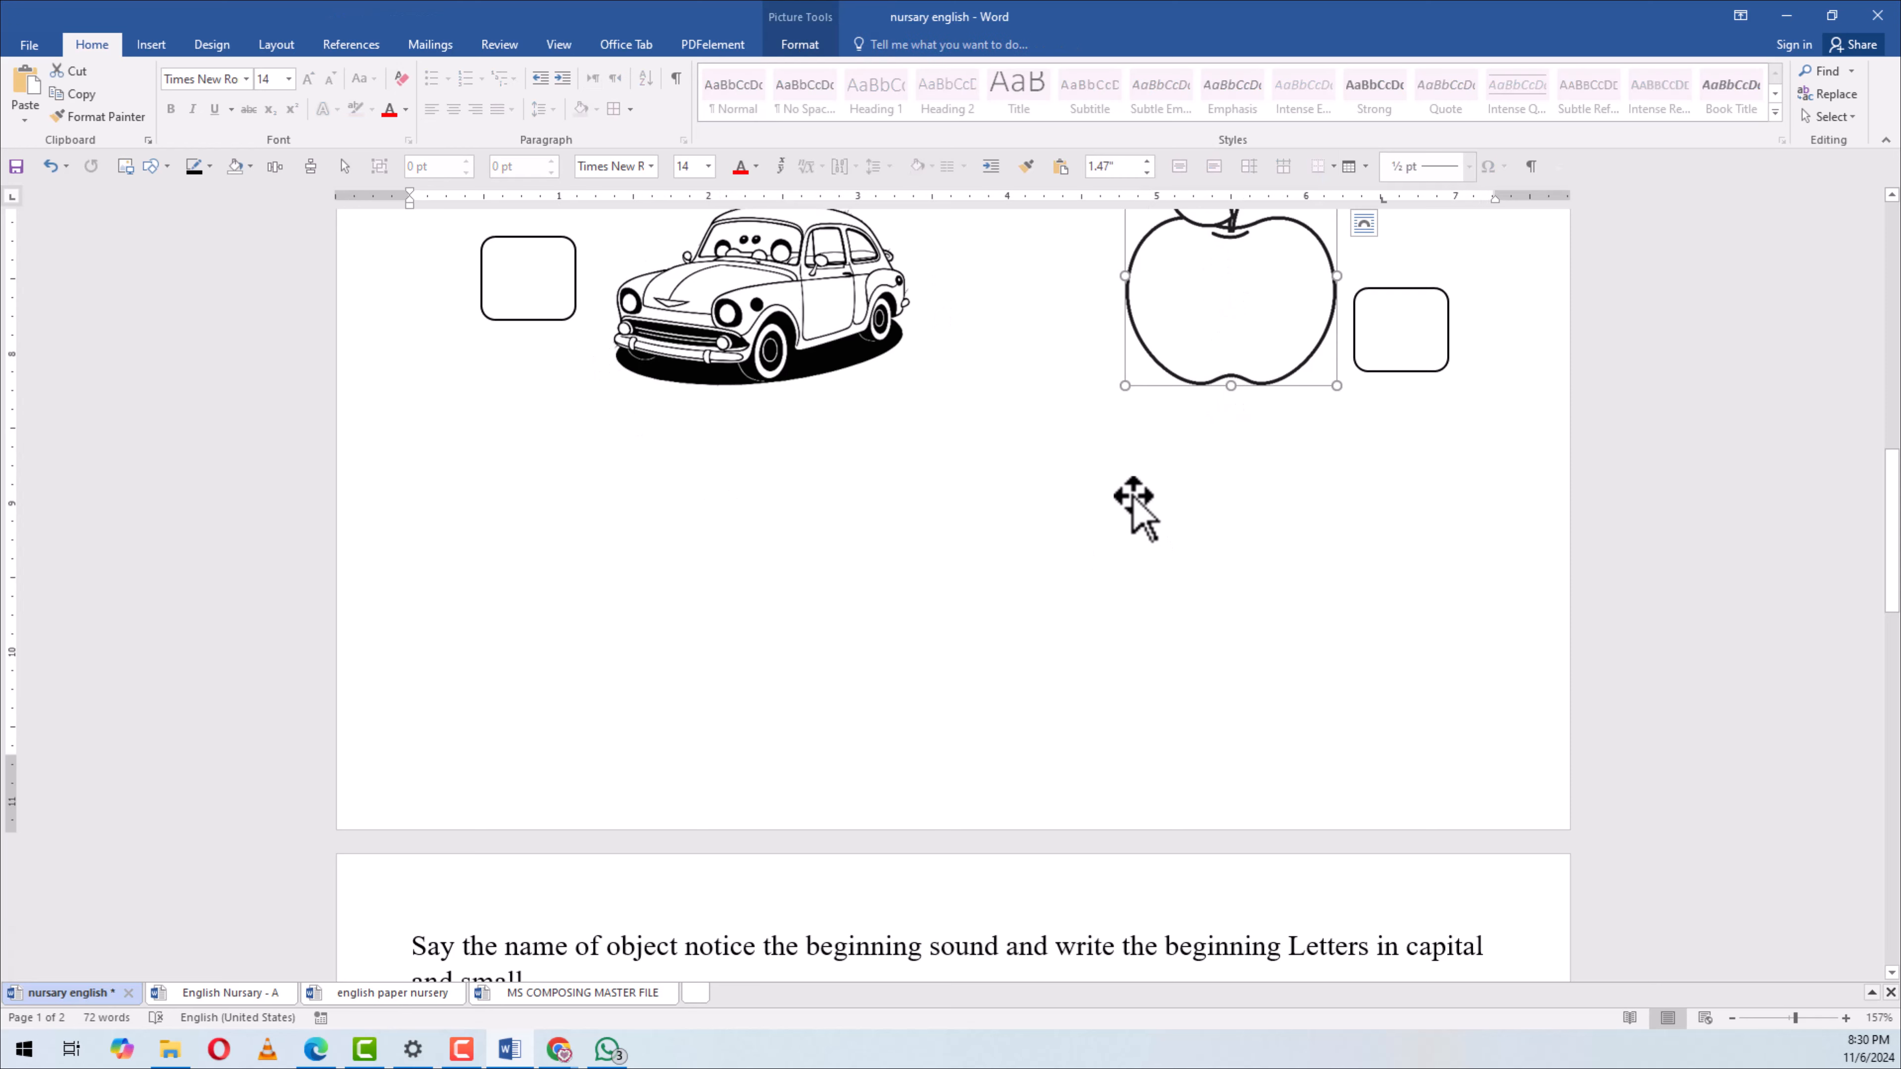
key("ctrl")
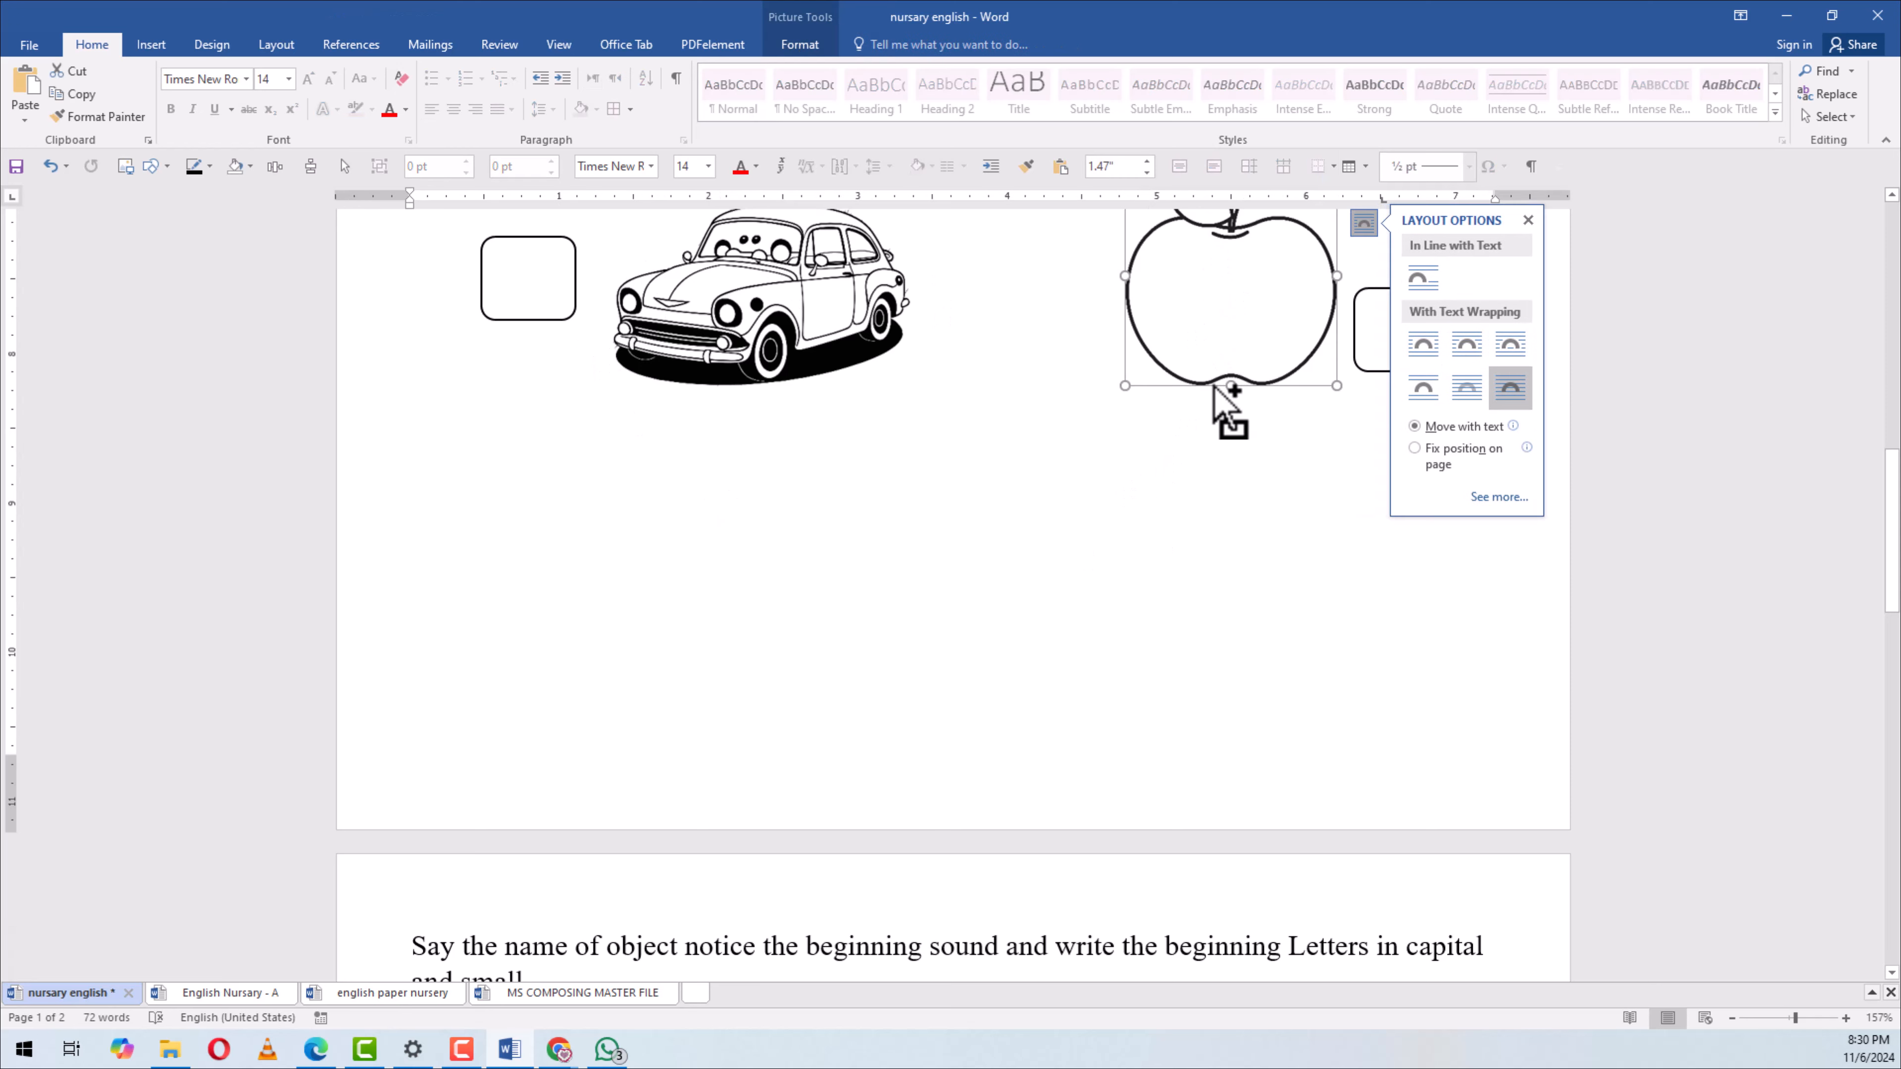
scroll(1230, 412, "down", 10)
left_click(1230, 270)
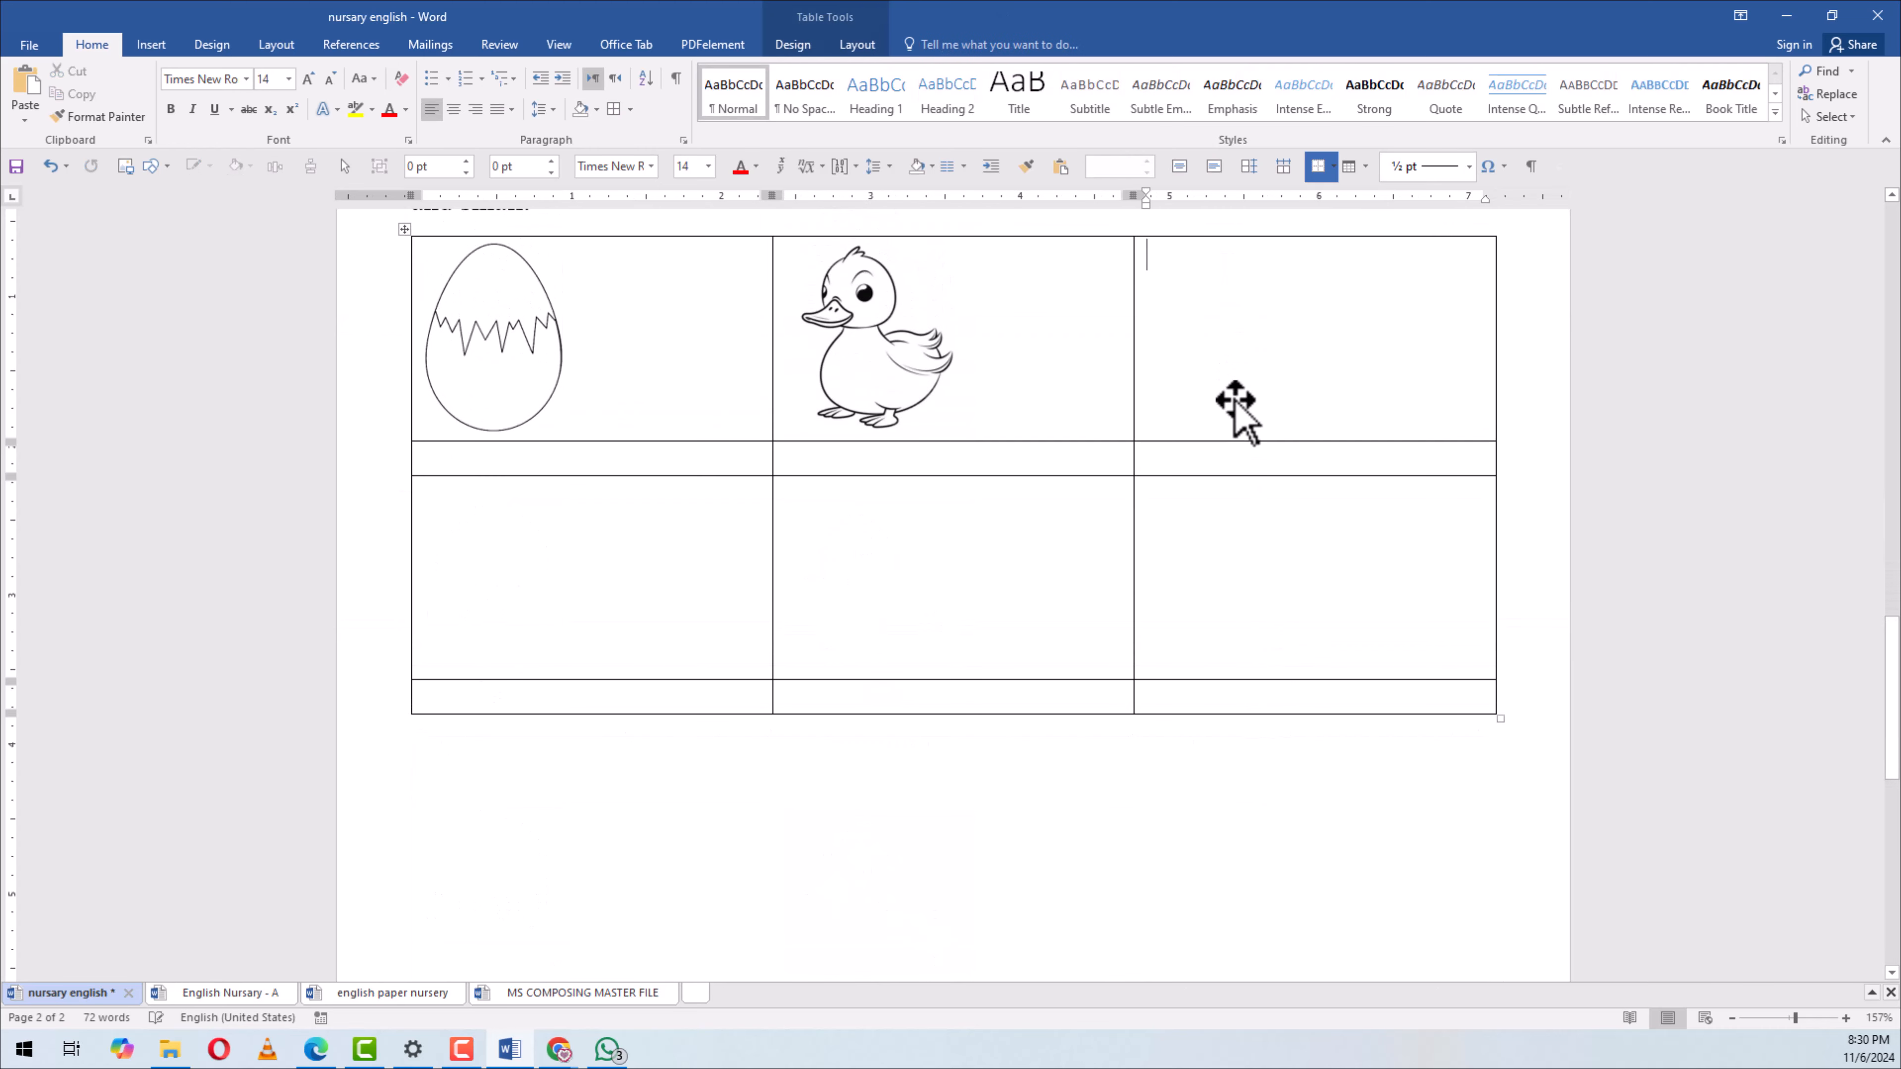
key("ctrl+v")
left_click(1381, 256)
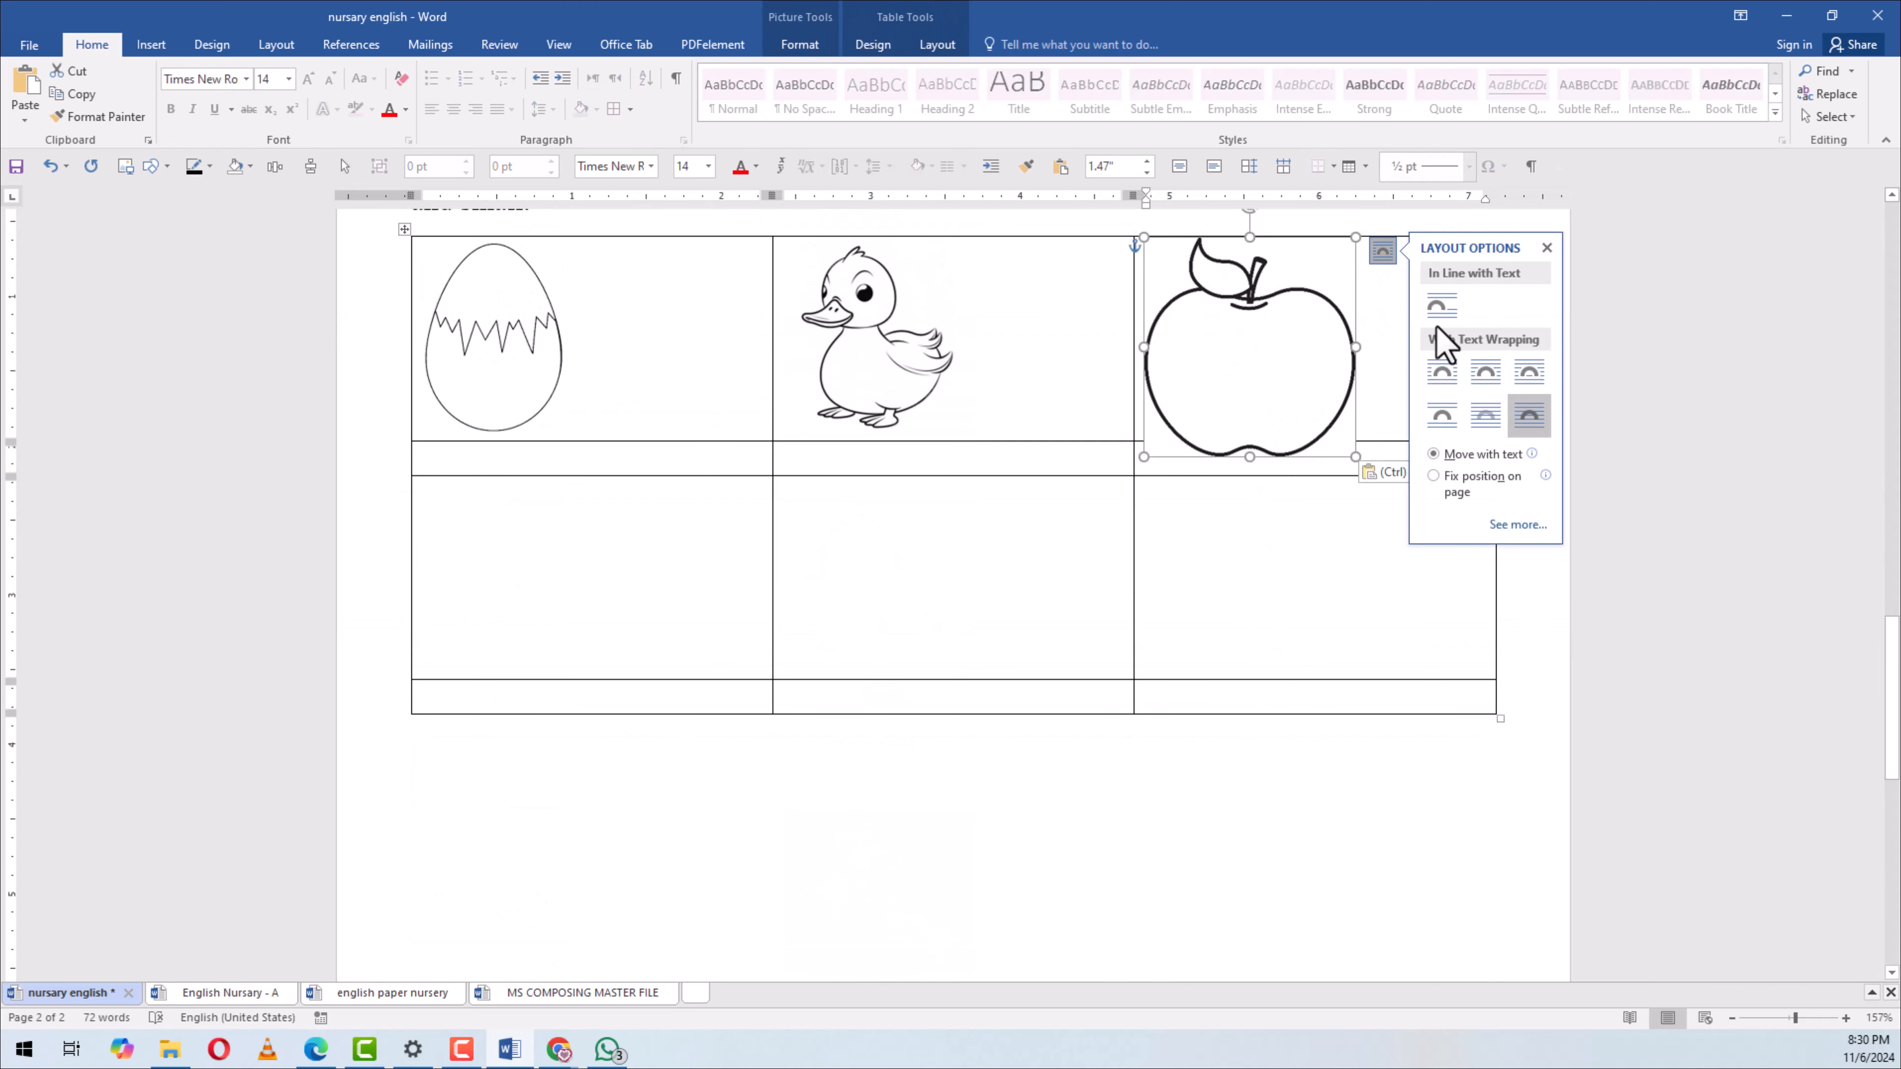
left_click(1450, 310)
Heighten the picture table's second row to about 1 inch
left_click(898, 618)
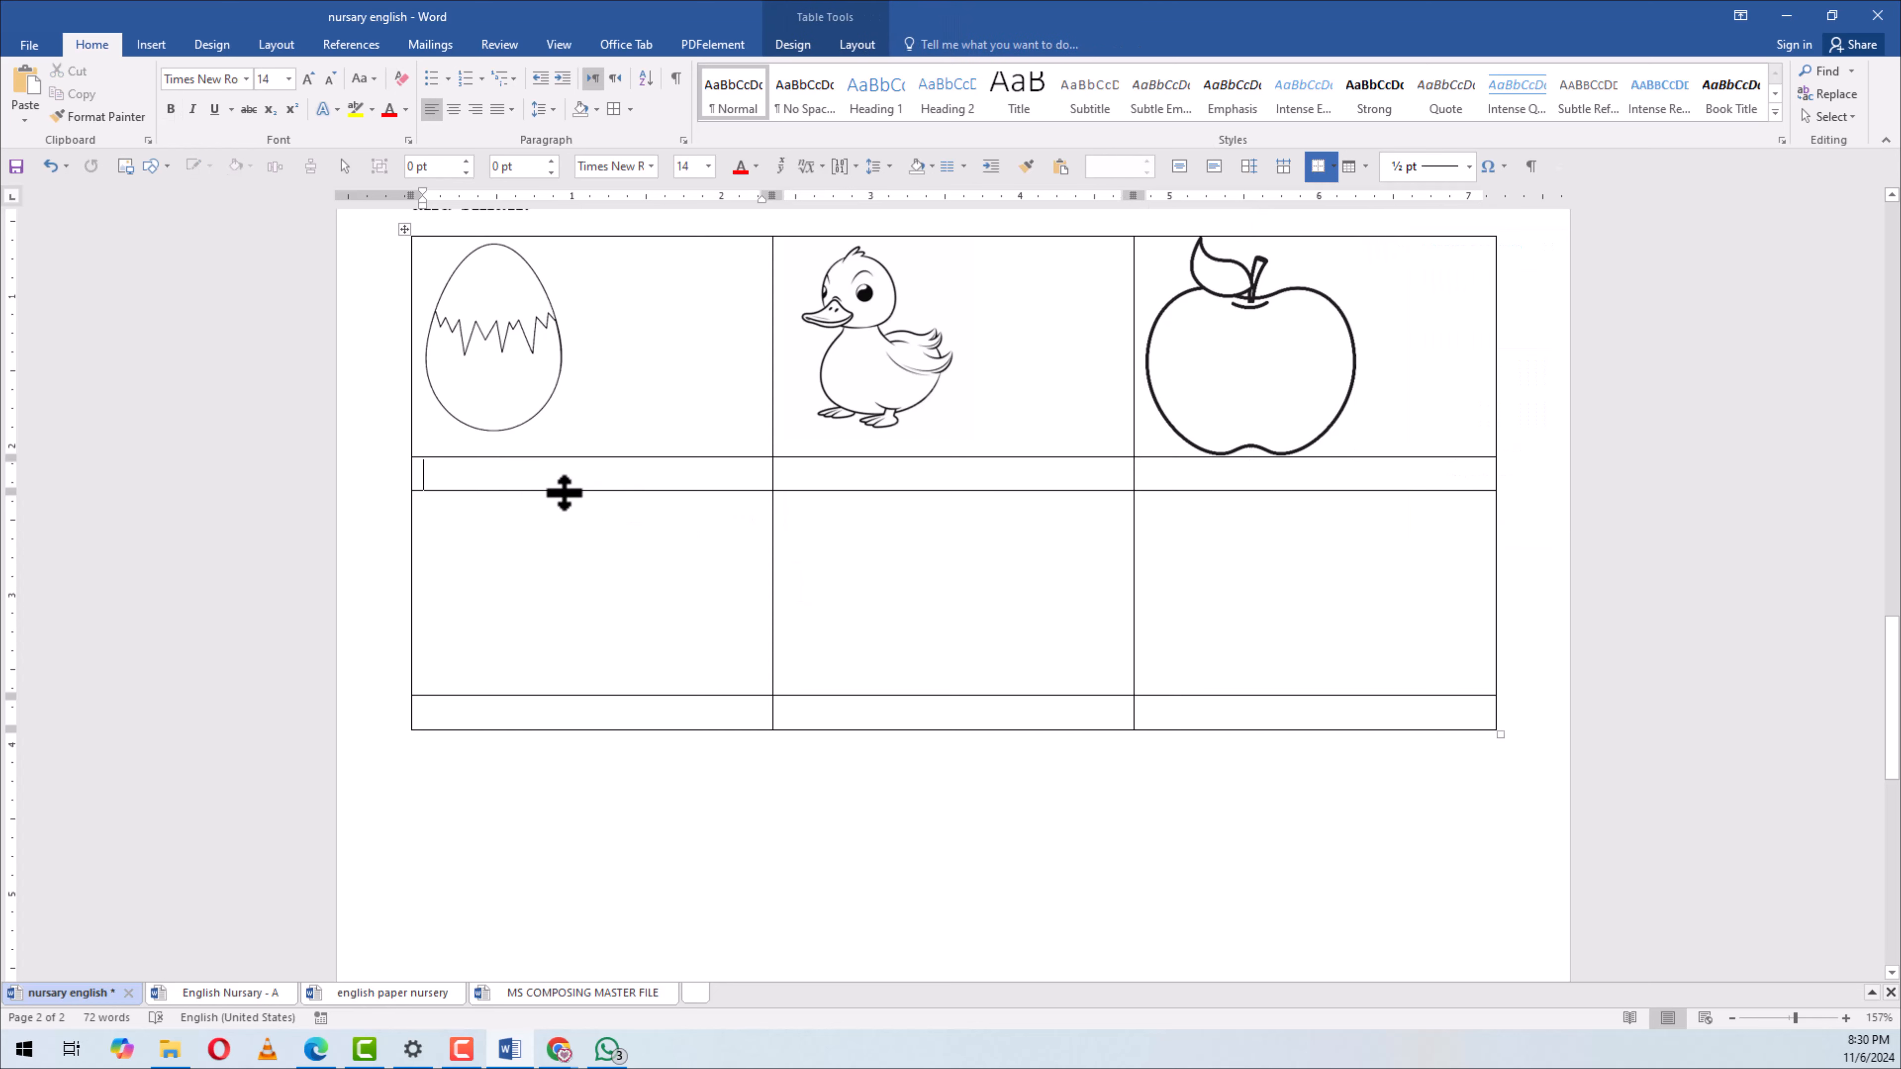
left_click_drag(563, 492, 564, 603)
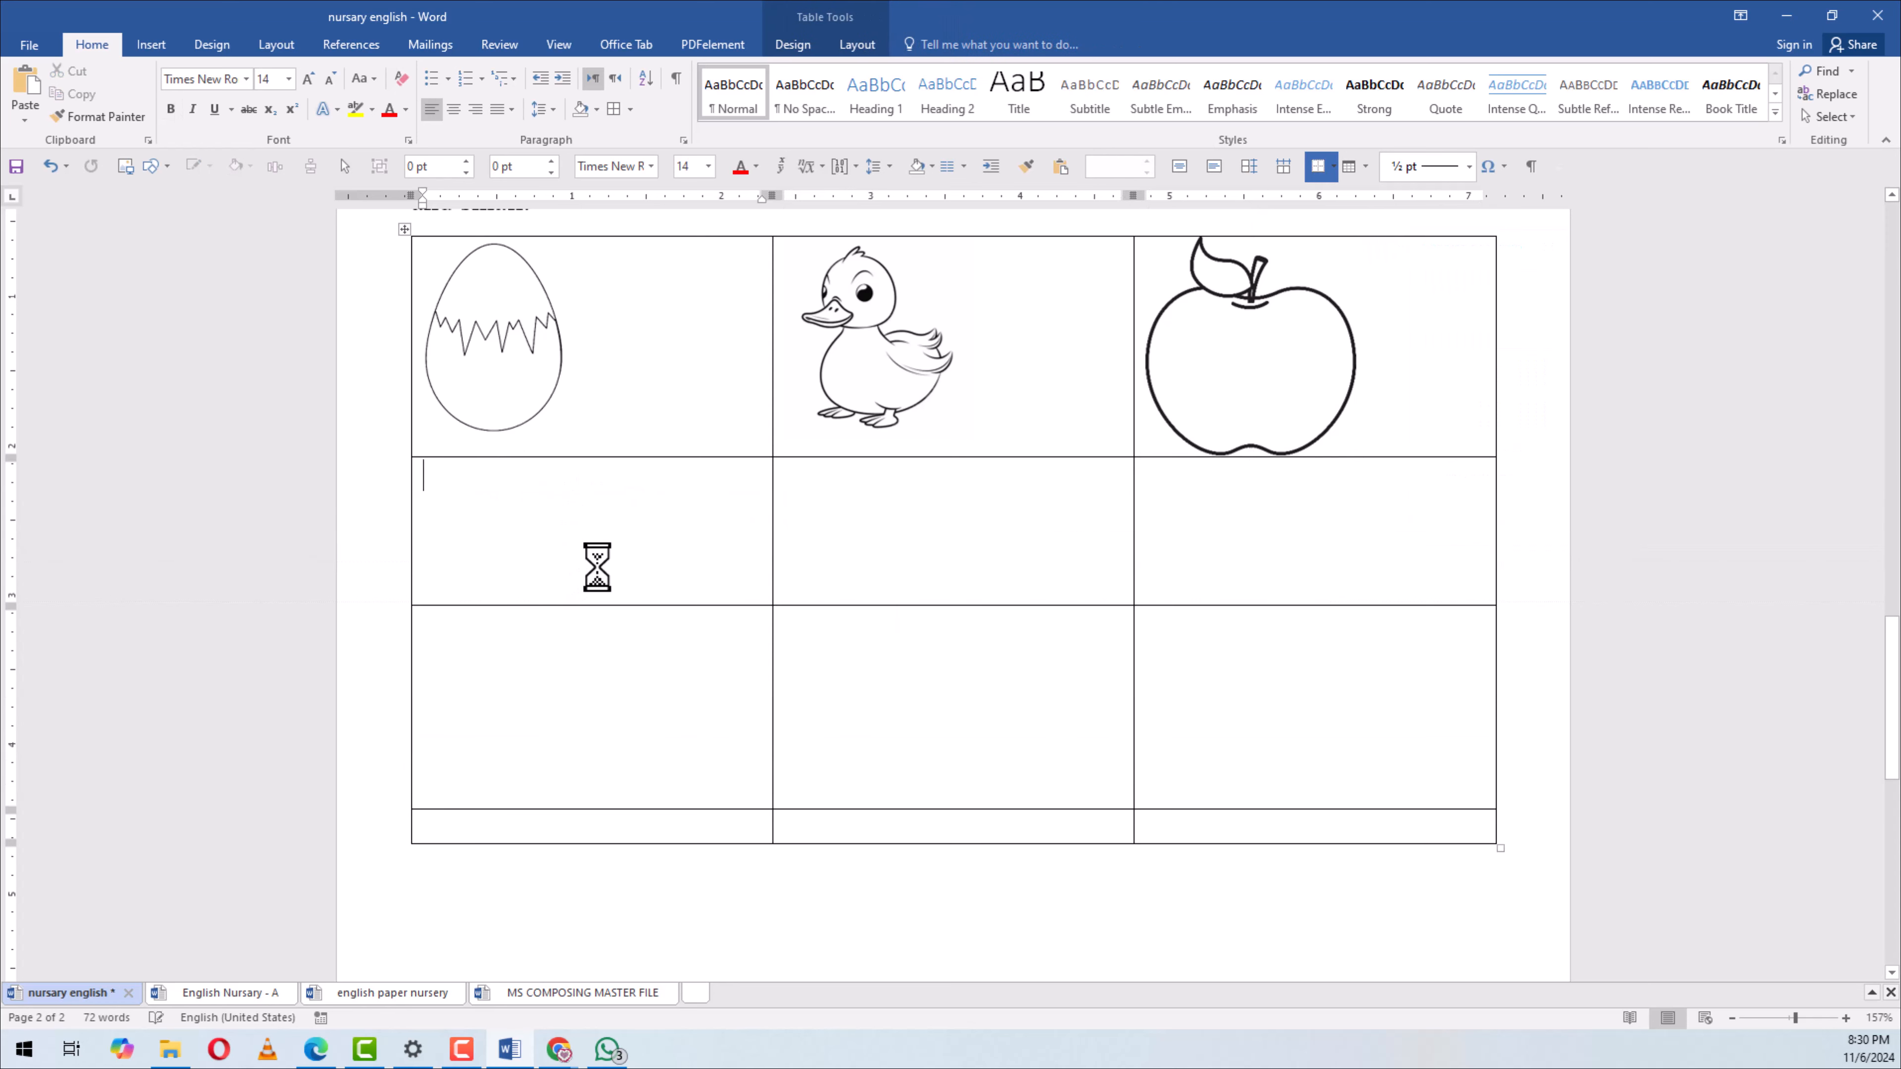
Examine the four-line writing guide in the first cell under Q No.1
scroll(598, 558, "up", 15)
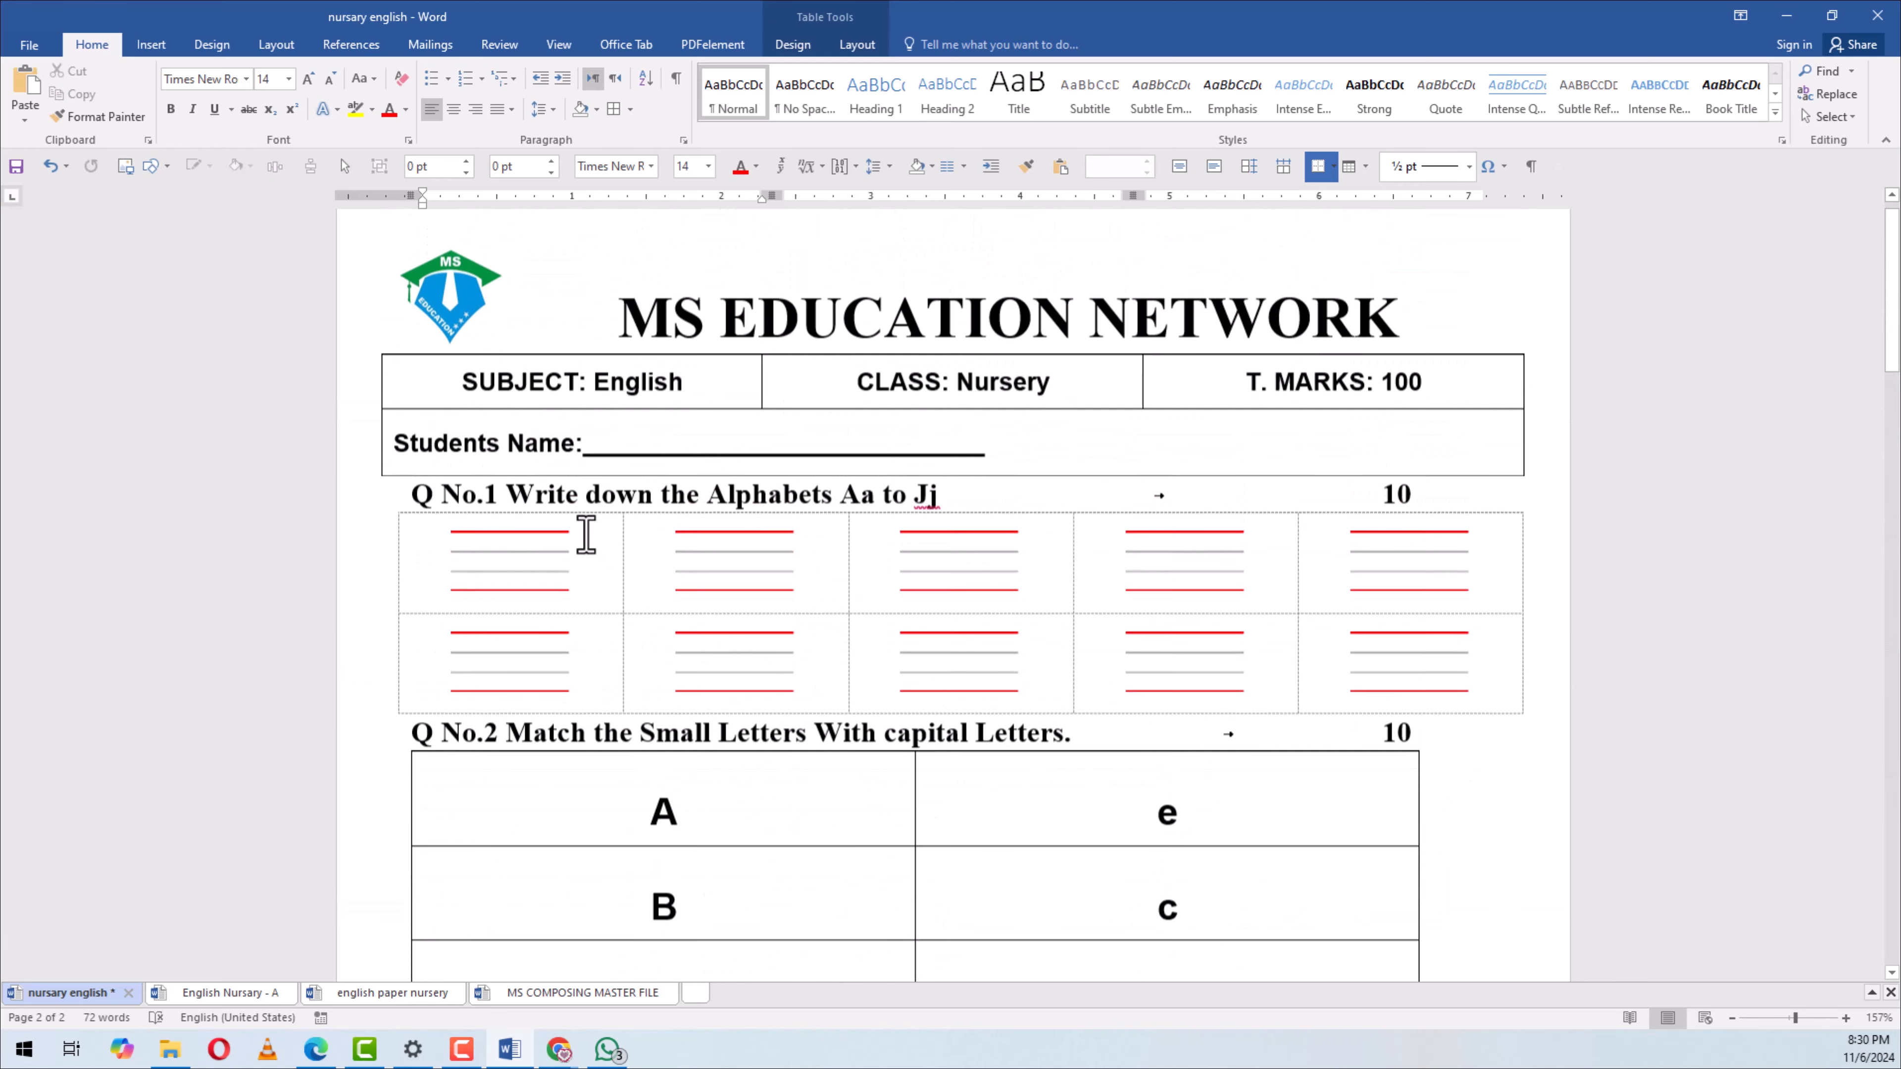
left_click(500, 582)
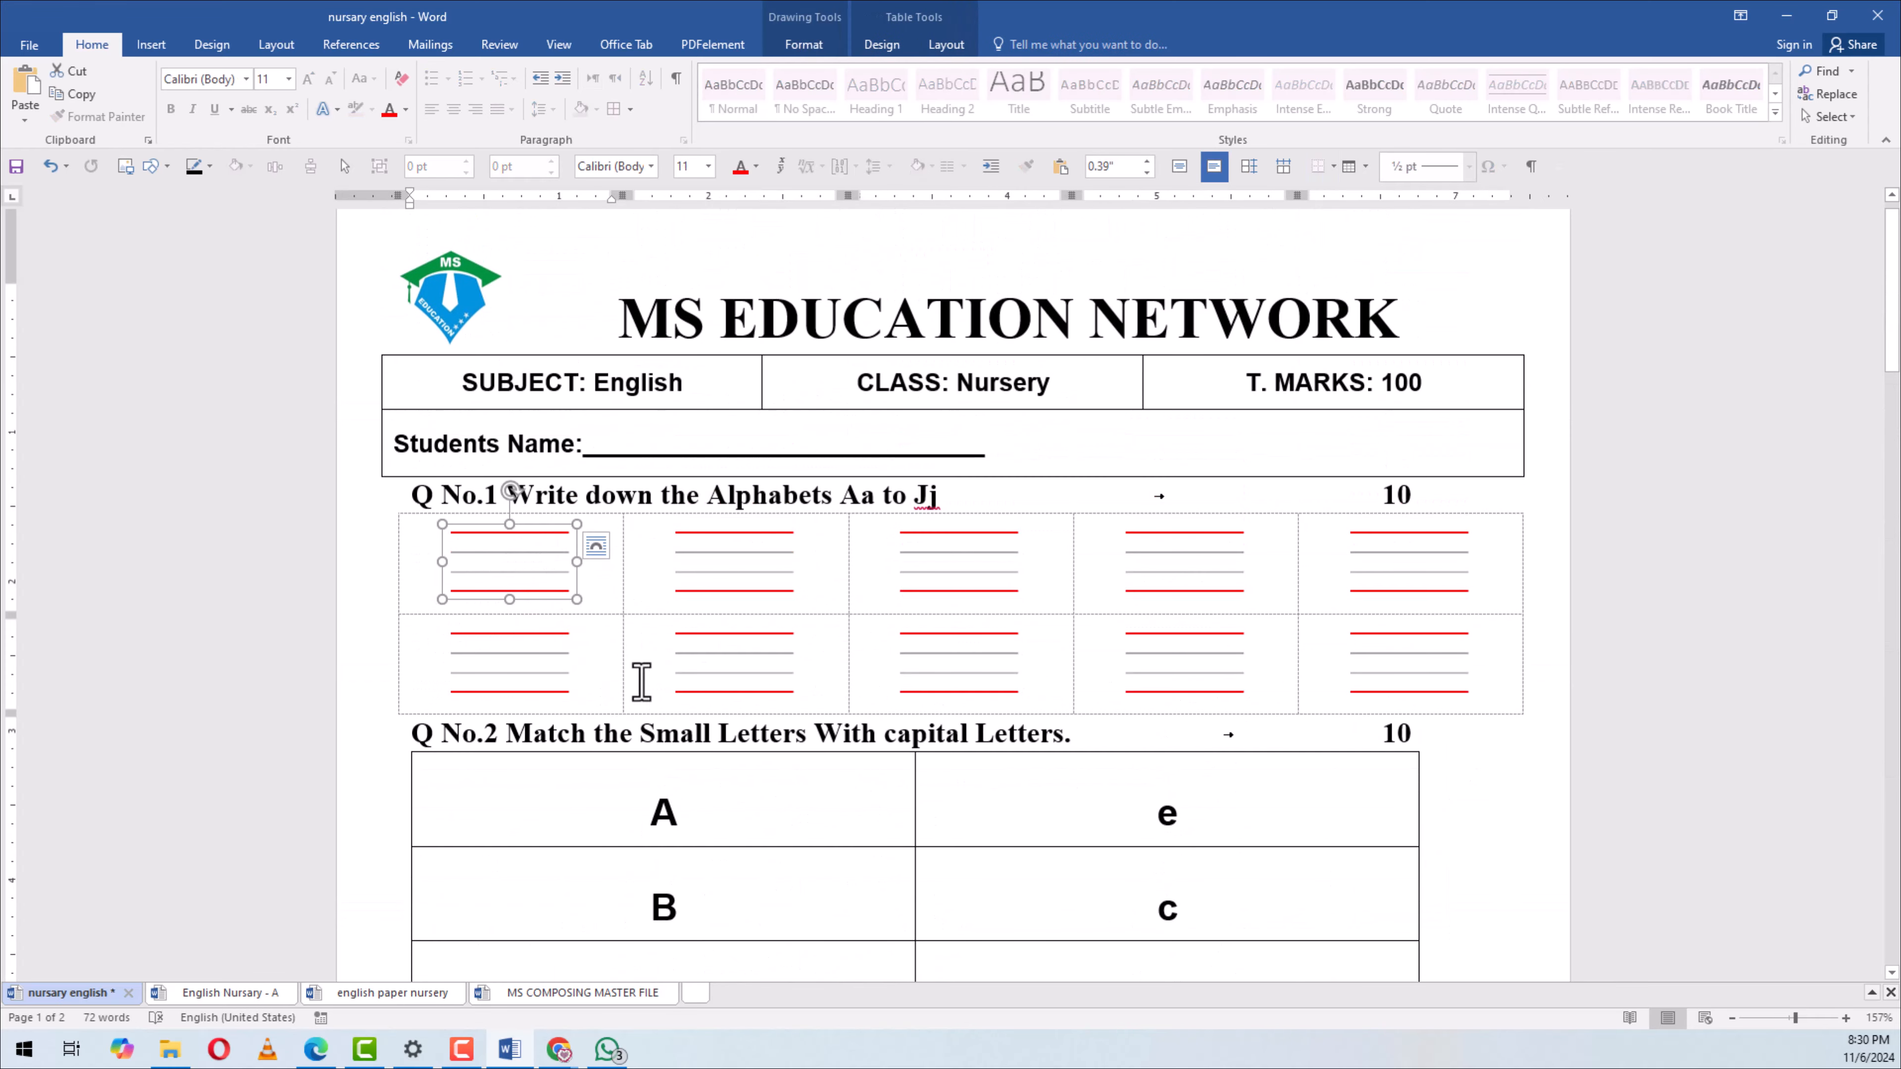
scroll(738, 679, "down", 15)
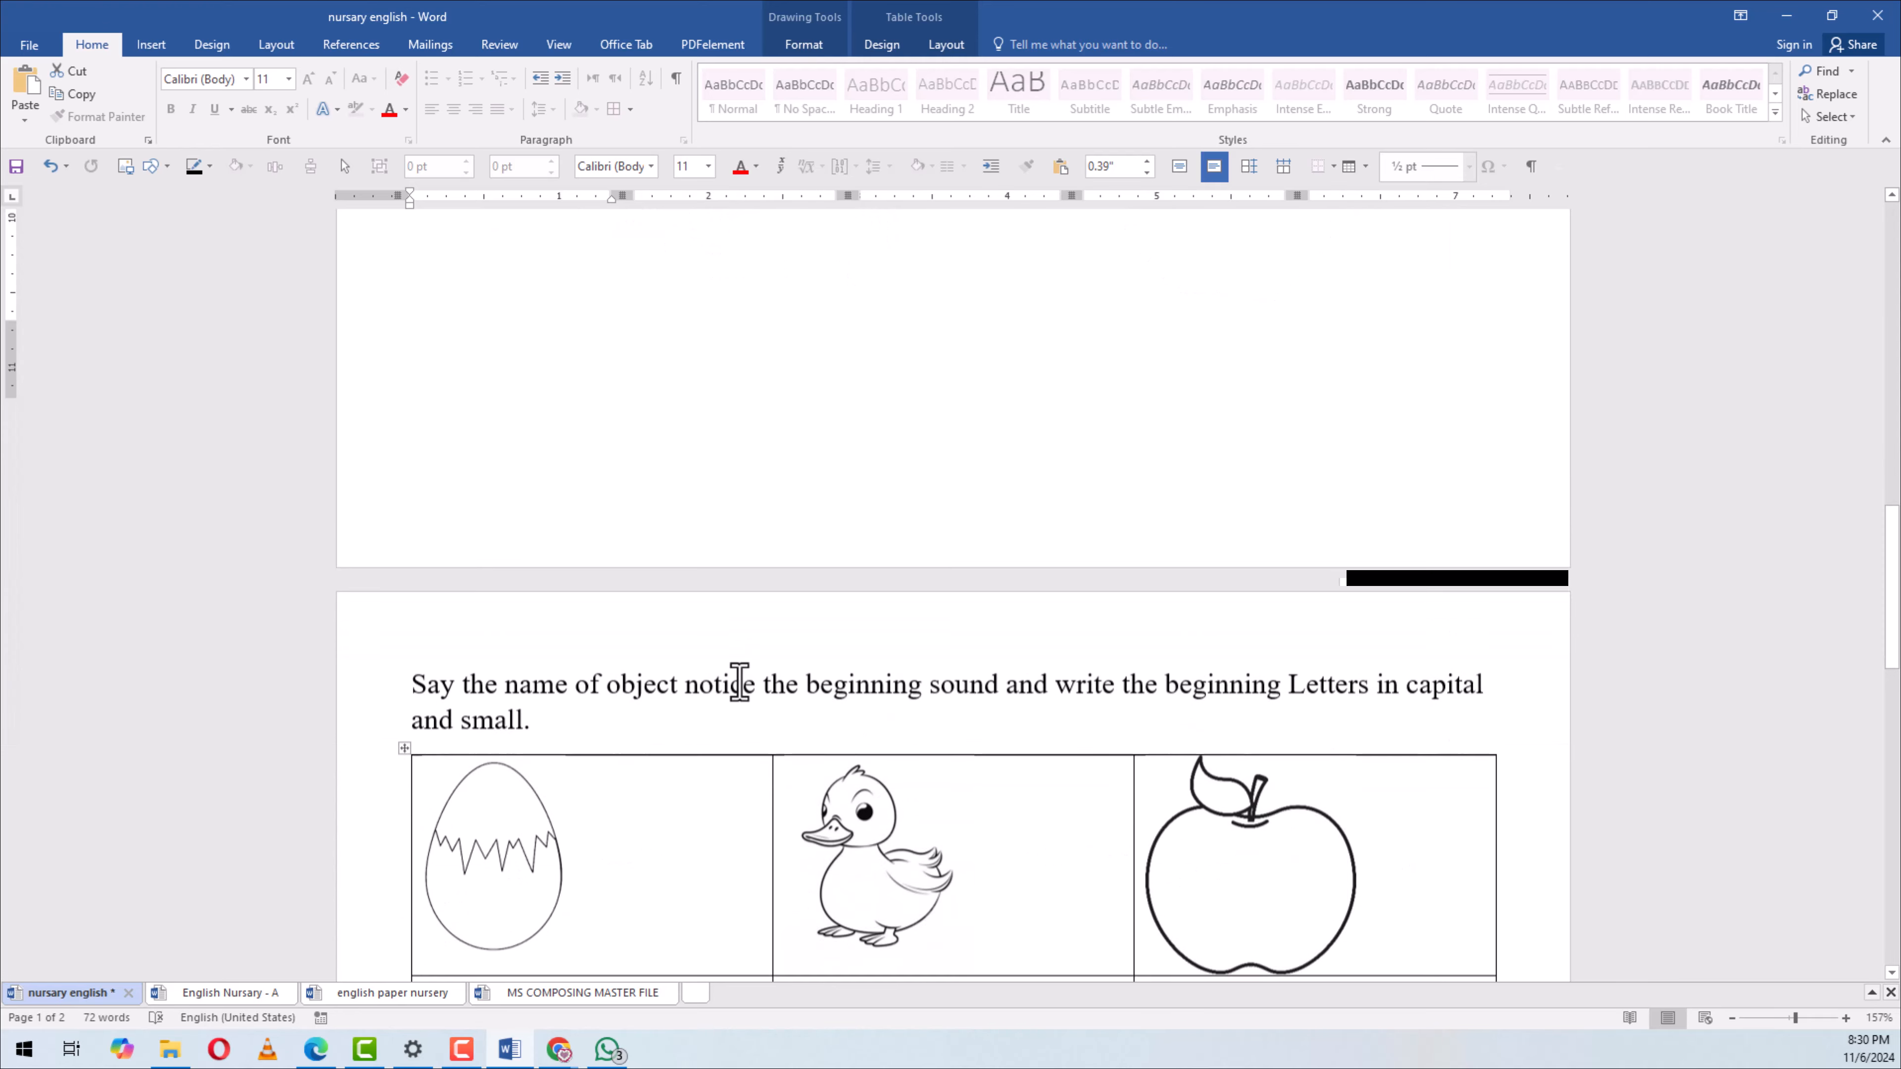
scroll(739, 681, "down", 5)
Look through the MS COMPOSING MASTER FILE, including several pages at once, for a four-line writing guide
left_click(542, 996)
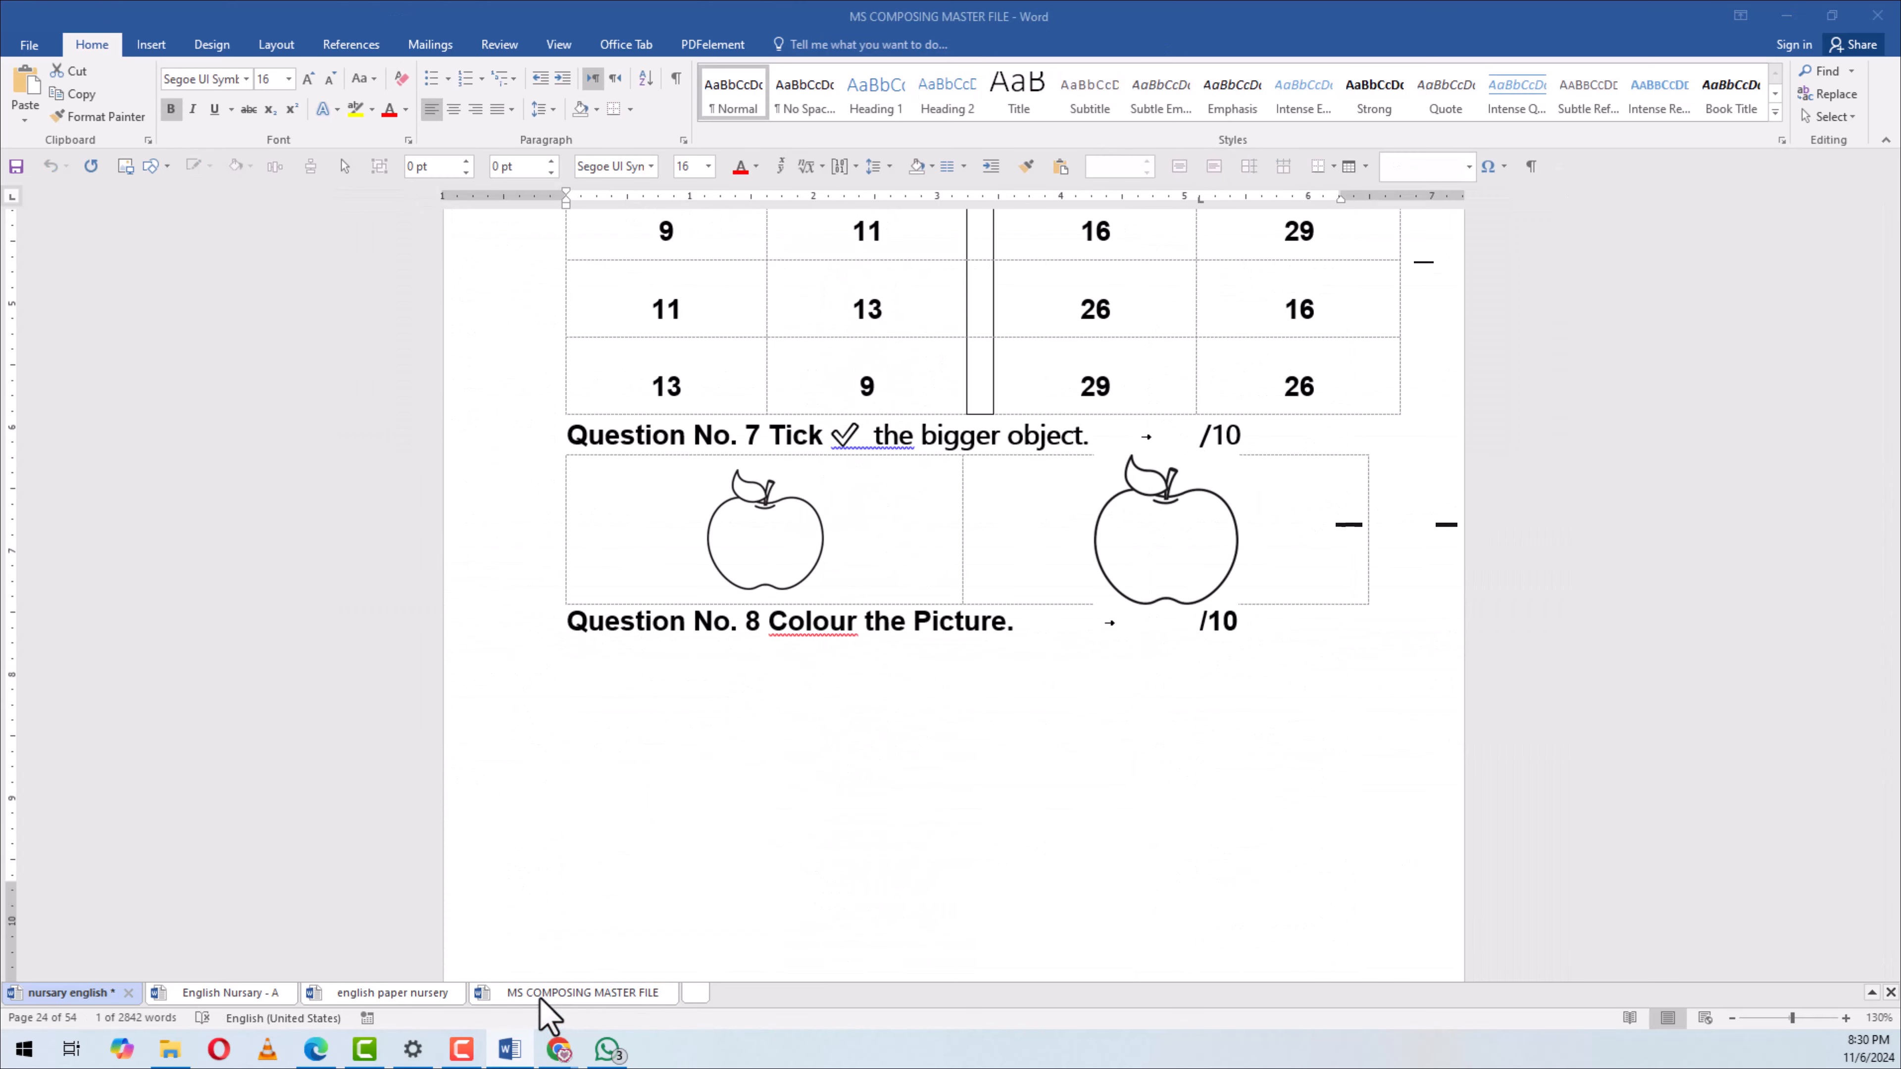
scroll(840, 700, "up", 10)
scroll(882, 650, "down", 1)
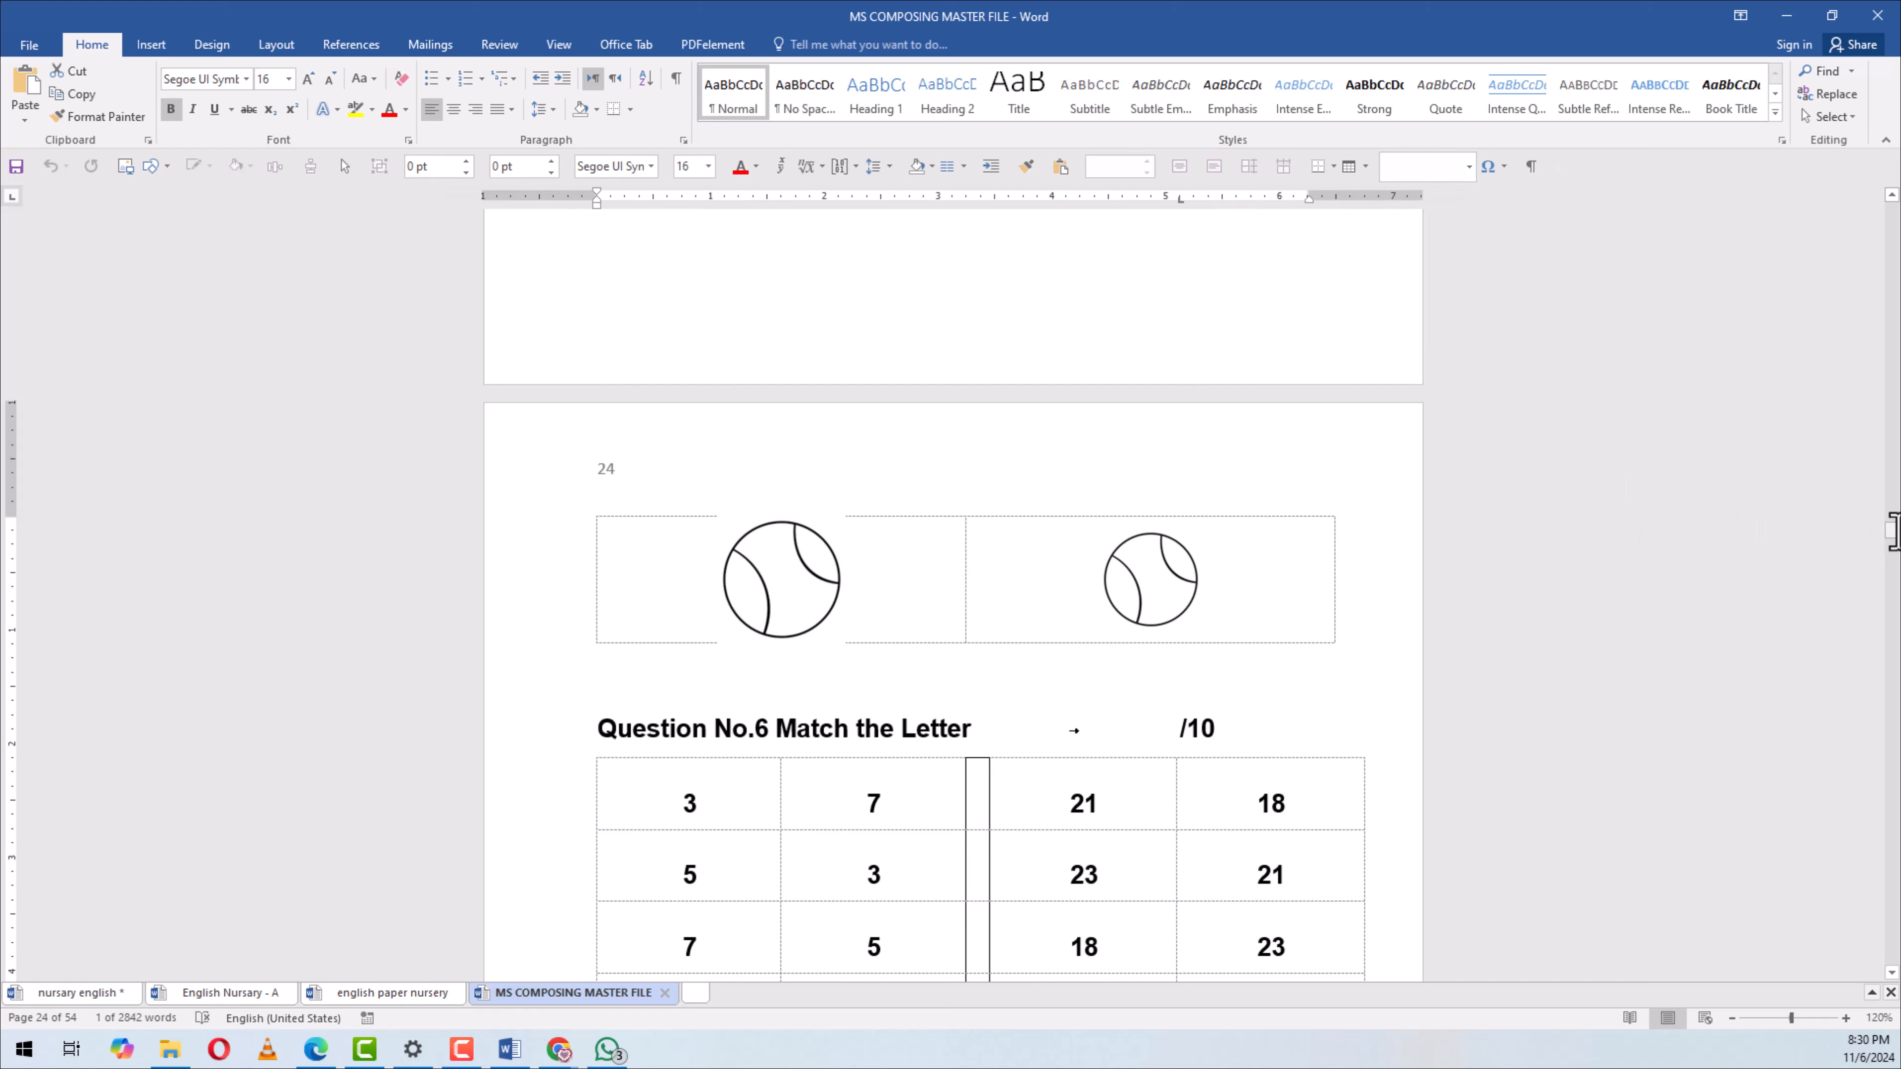
left_click_drag(1893, 532, 1896, 779)
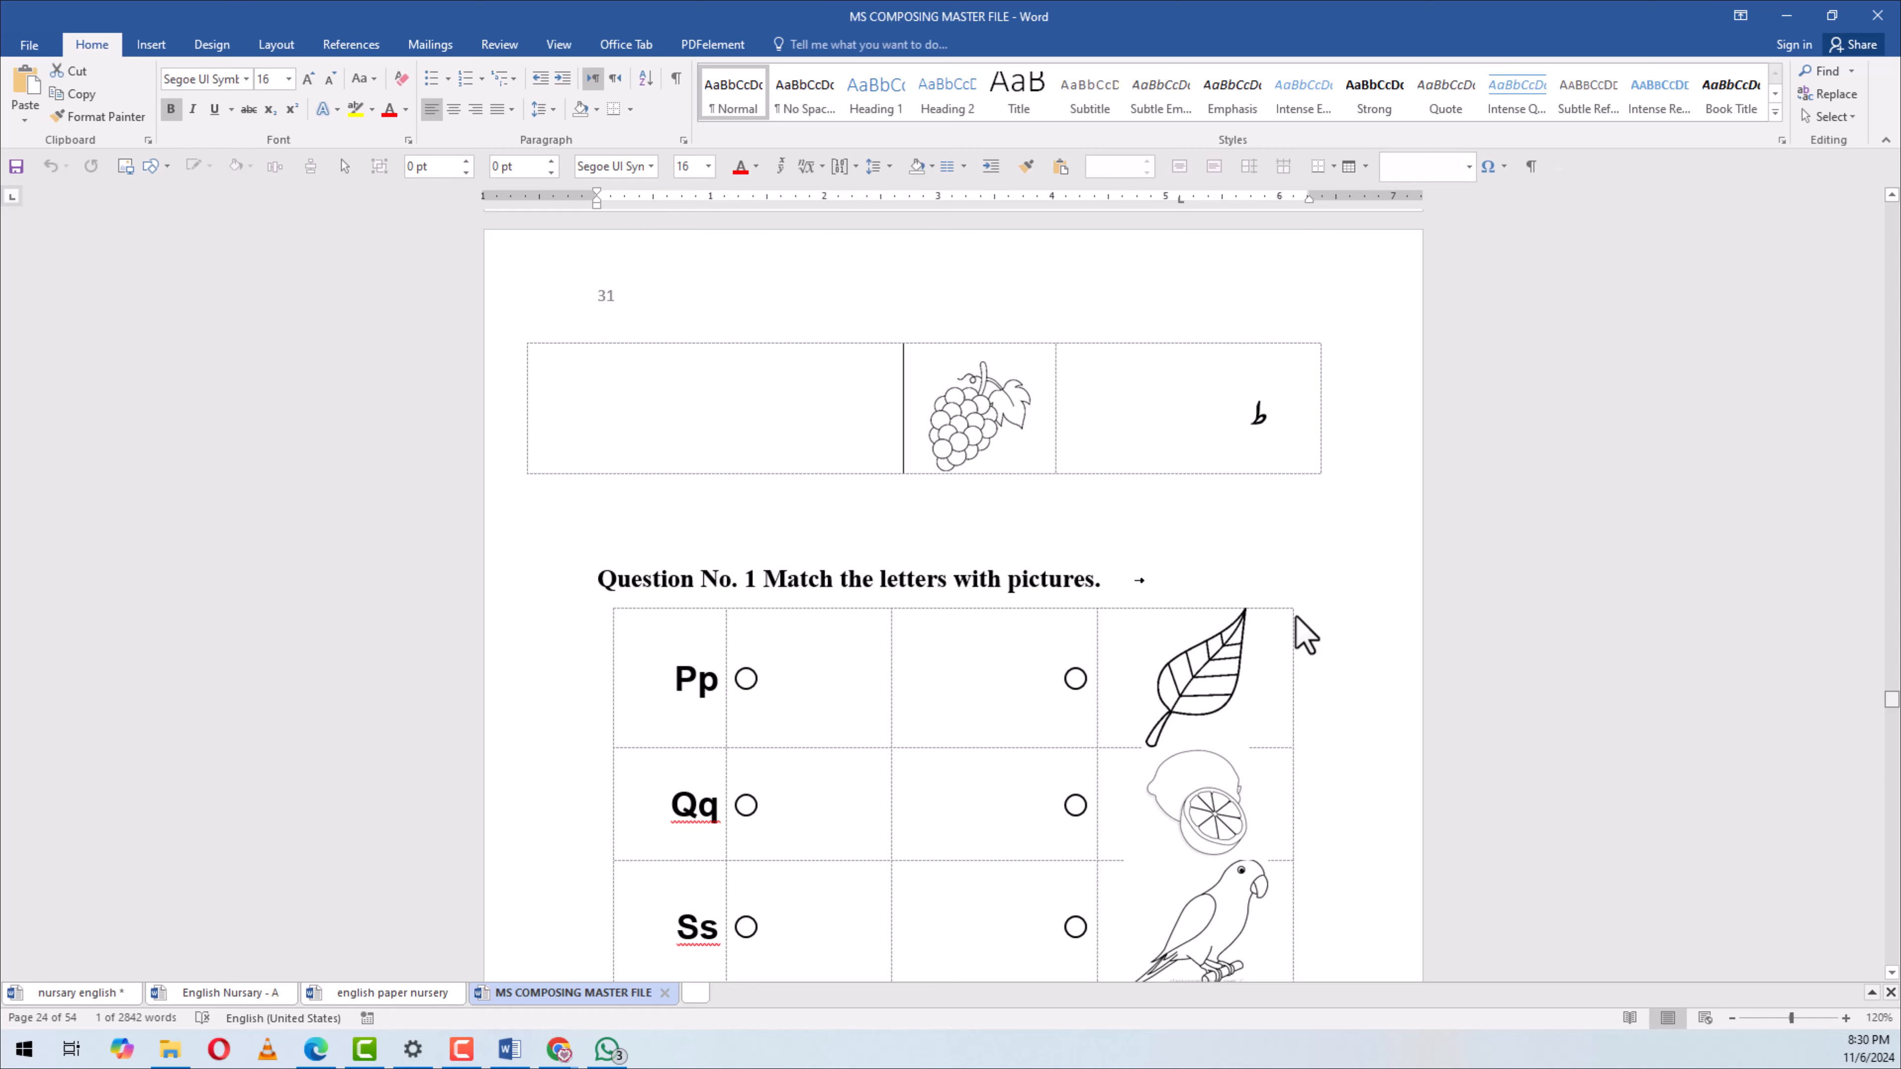
scroll(1303, 633, "down", 20)
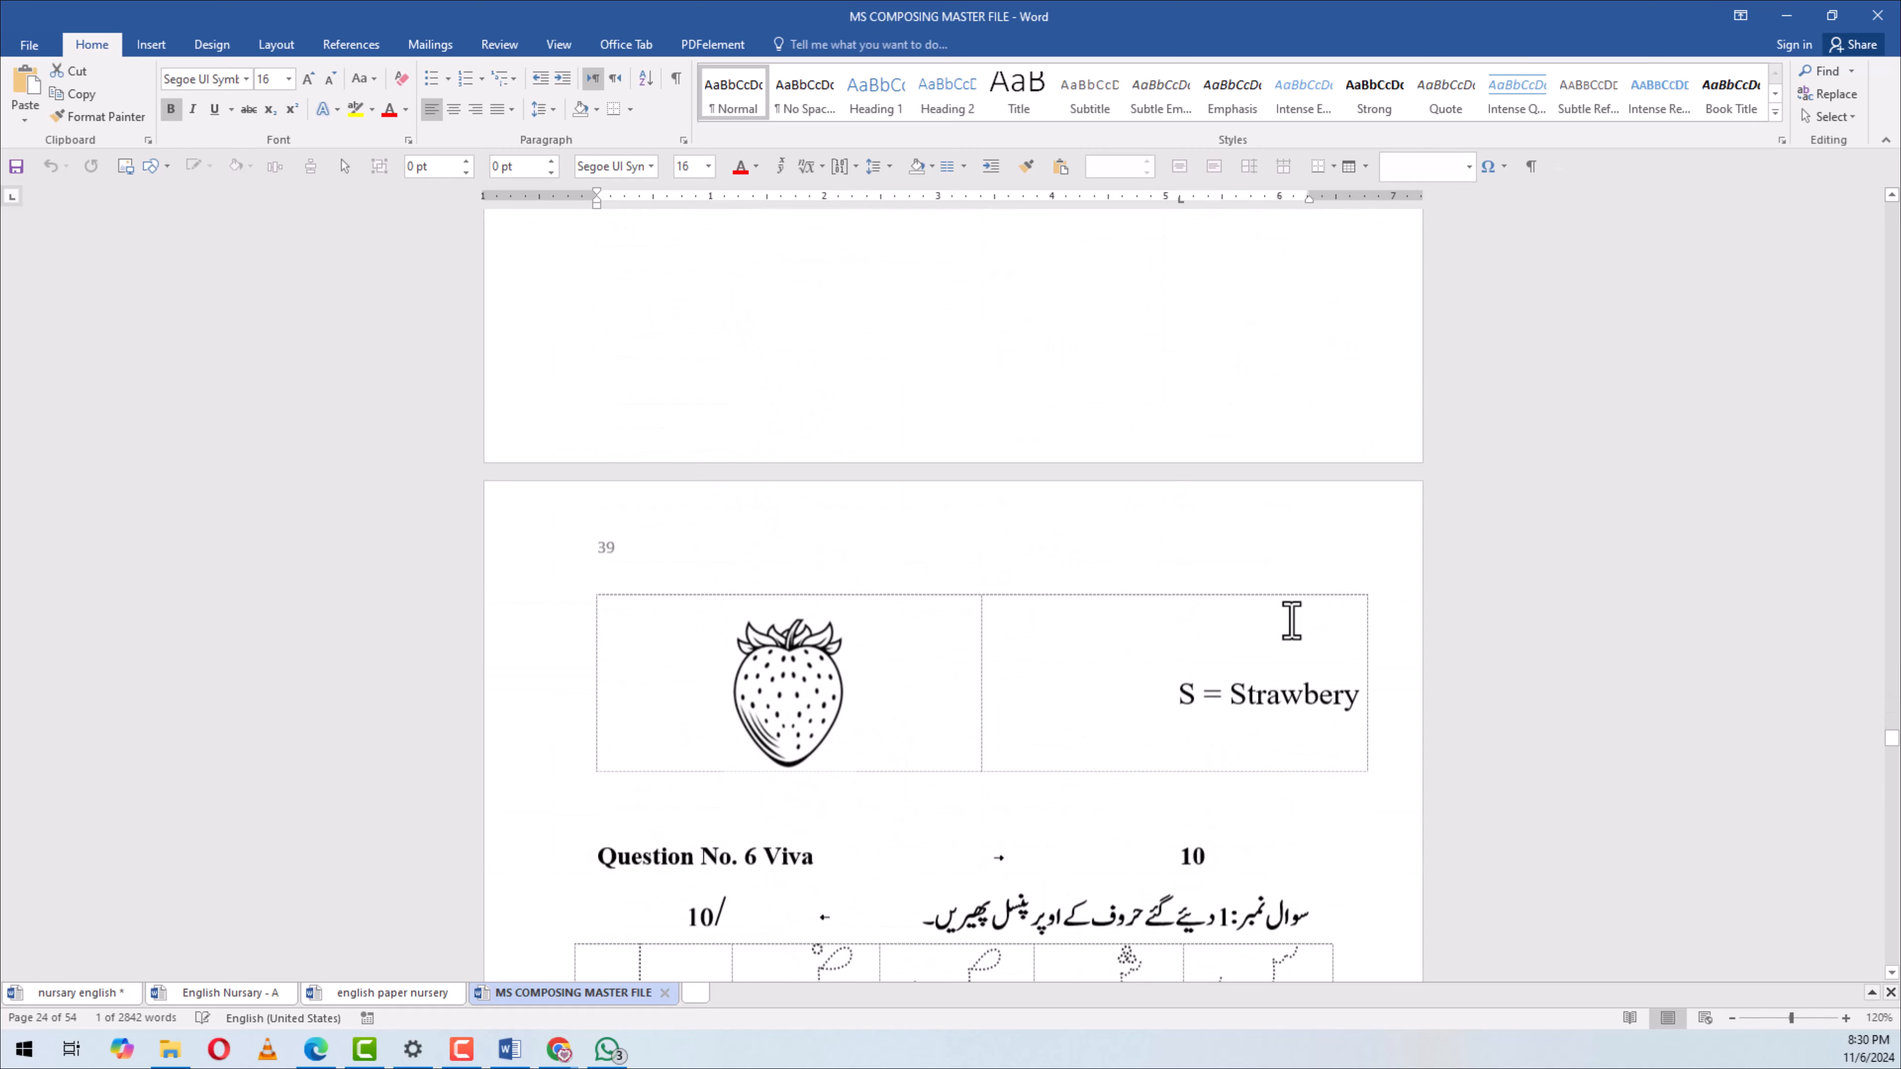
scroll(1291, 621, "down", 15)
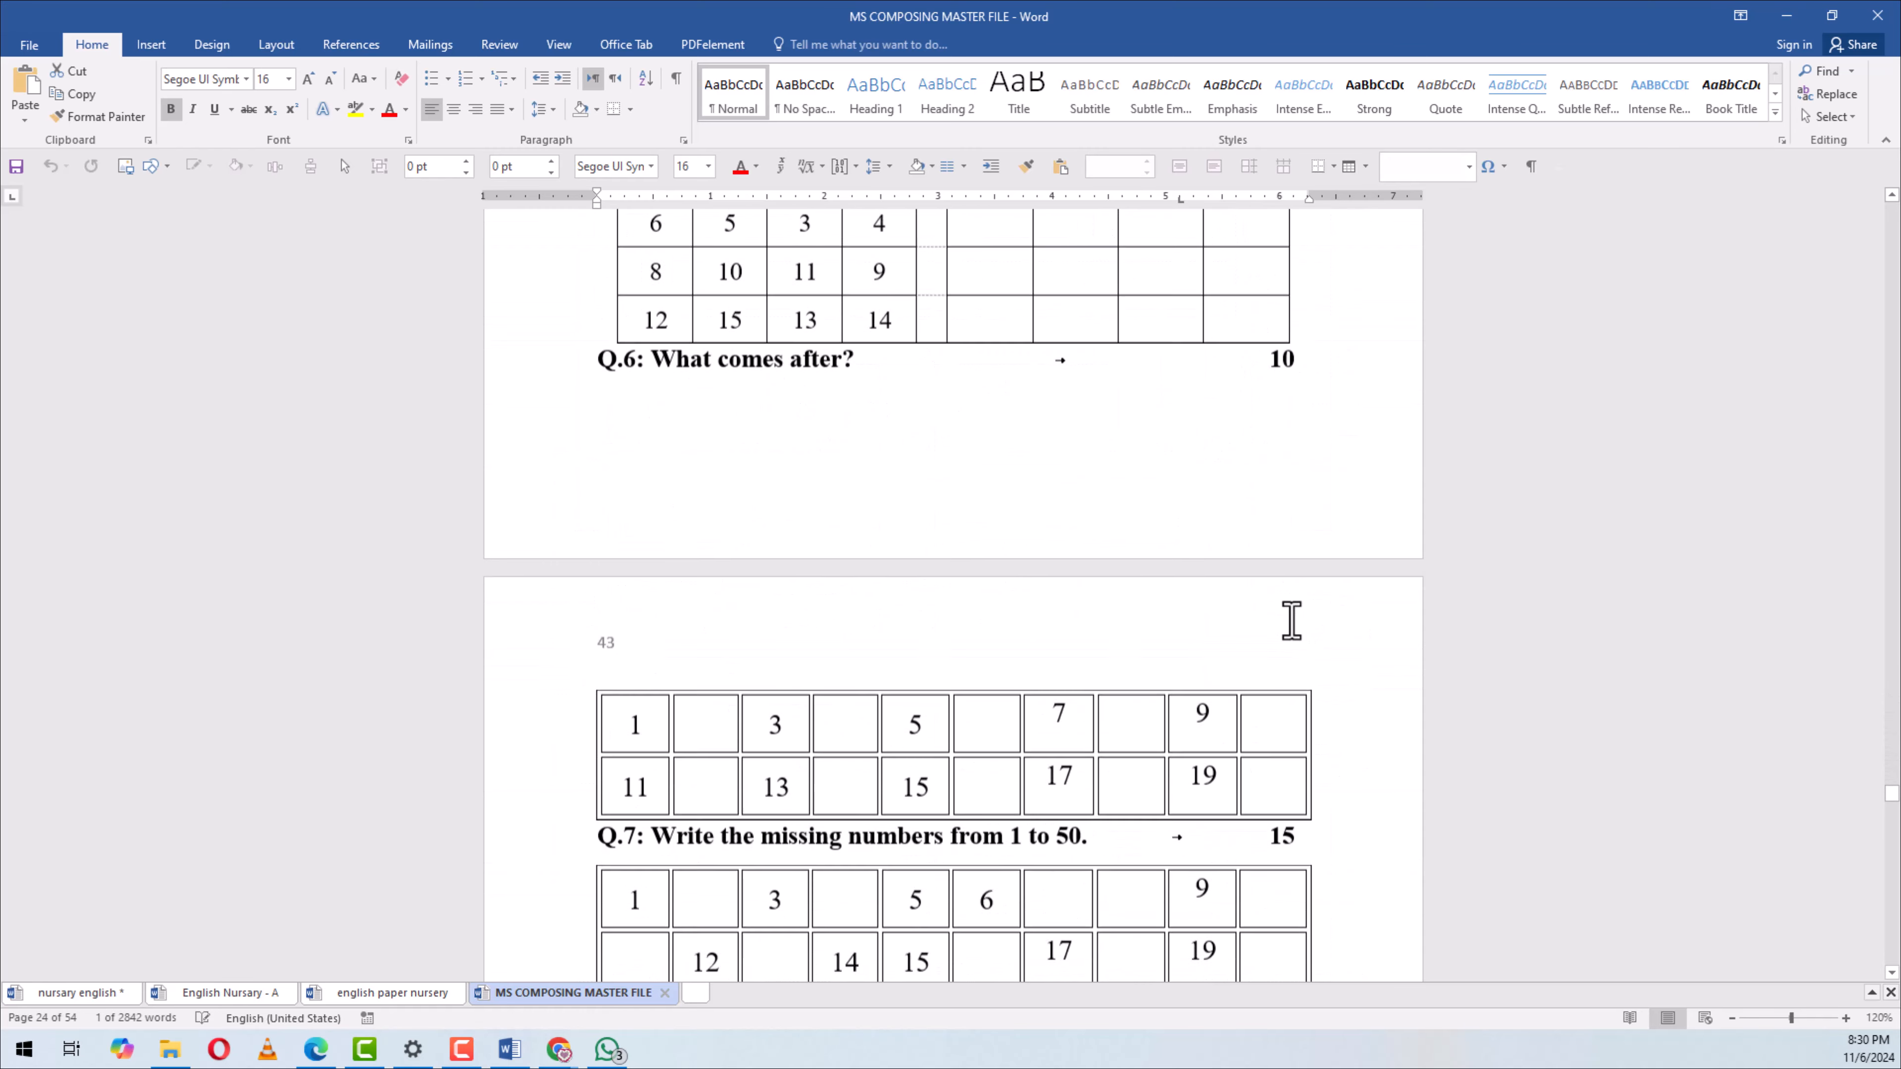
scroll(1291, 620, "down", 10)
left_click(573, 48)
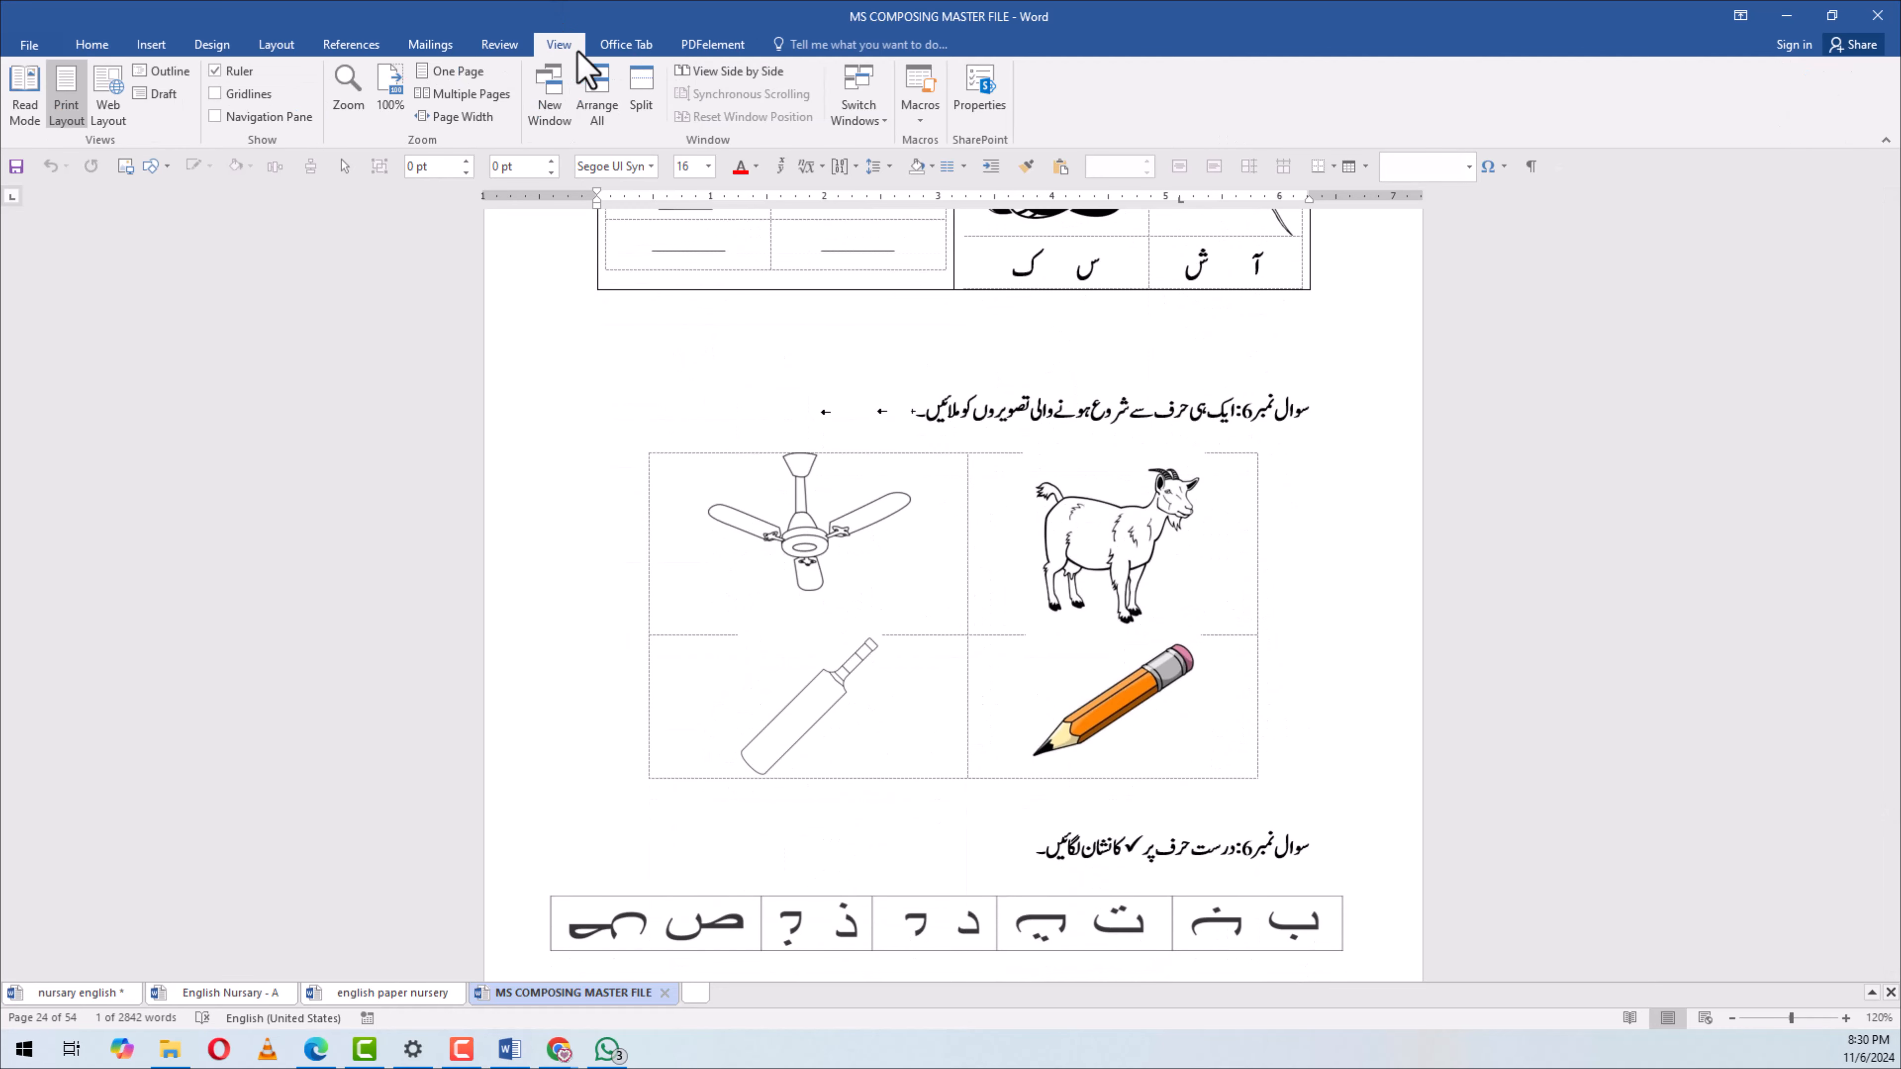
left_click(456, 75)
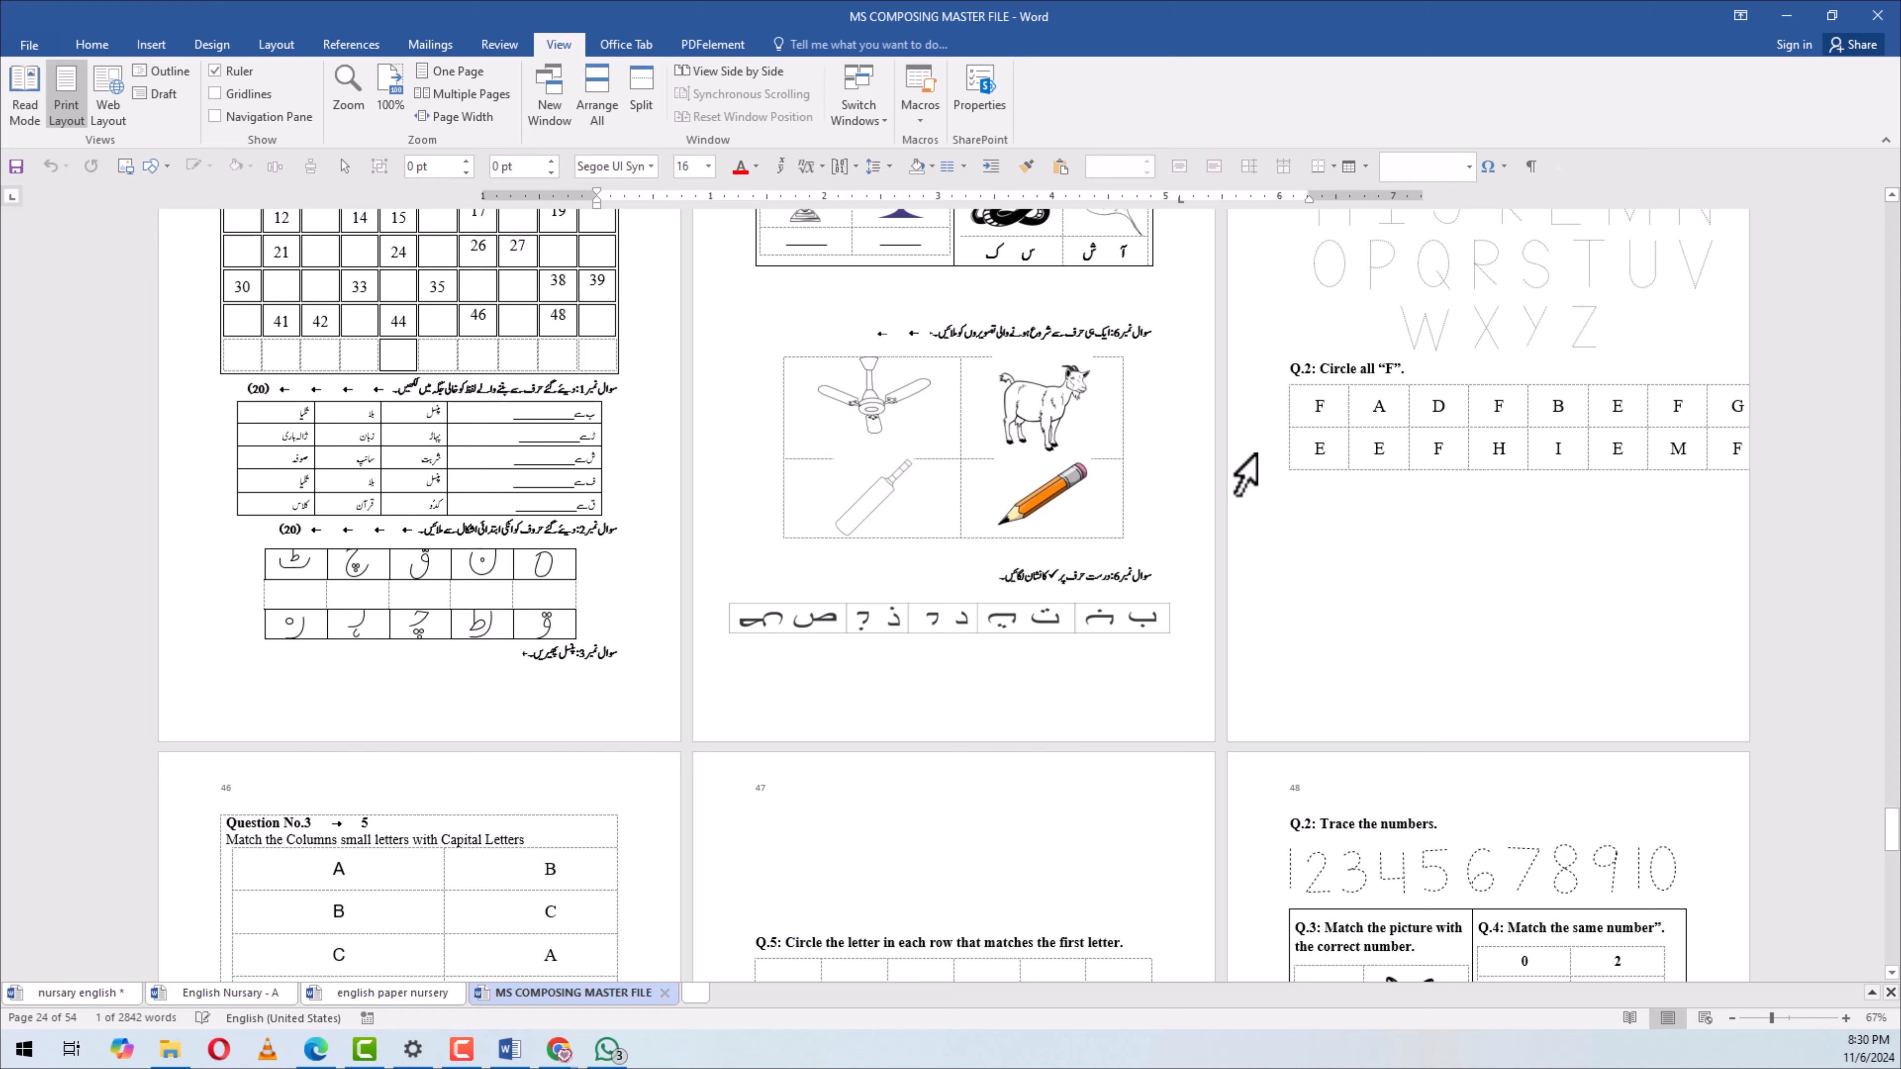
scroll(1332, 539, "down", 10)
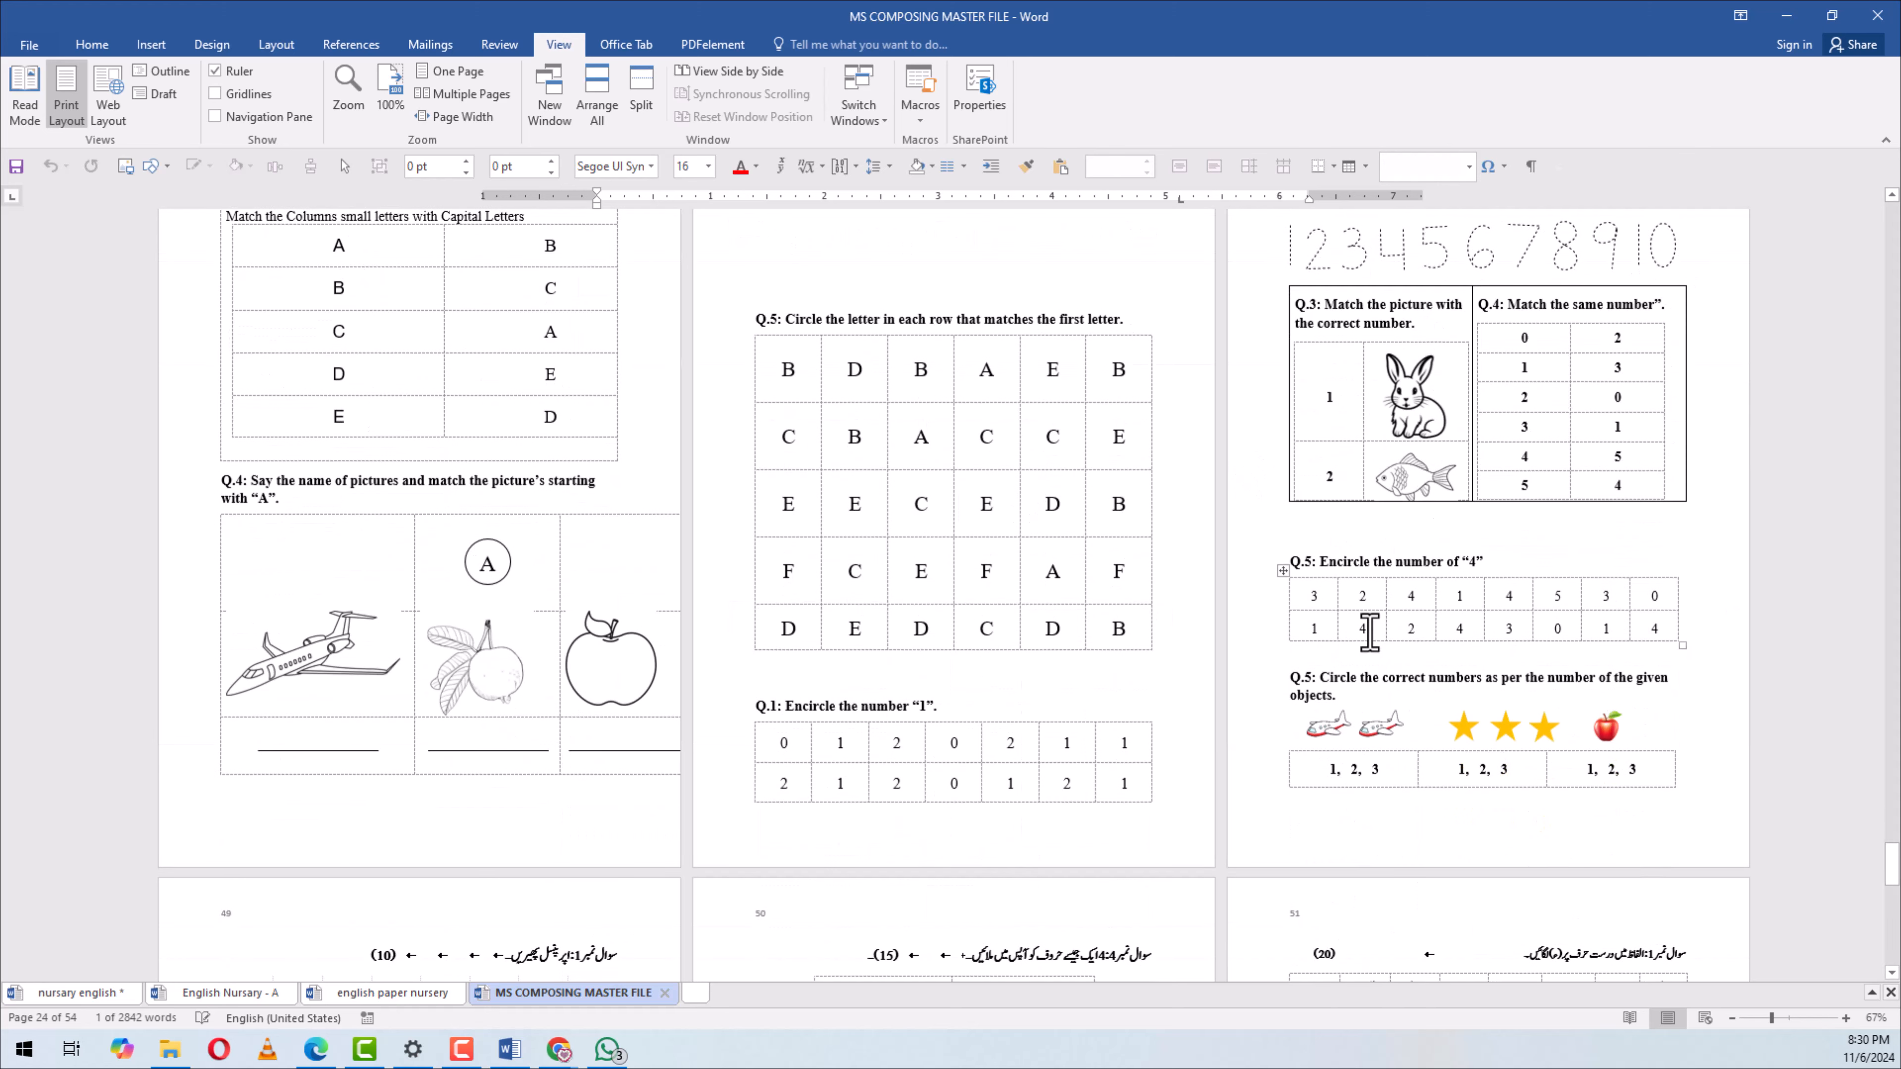
scroll(1763, 849, "down", 12)
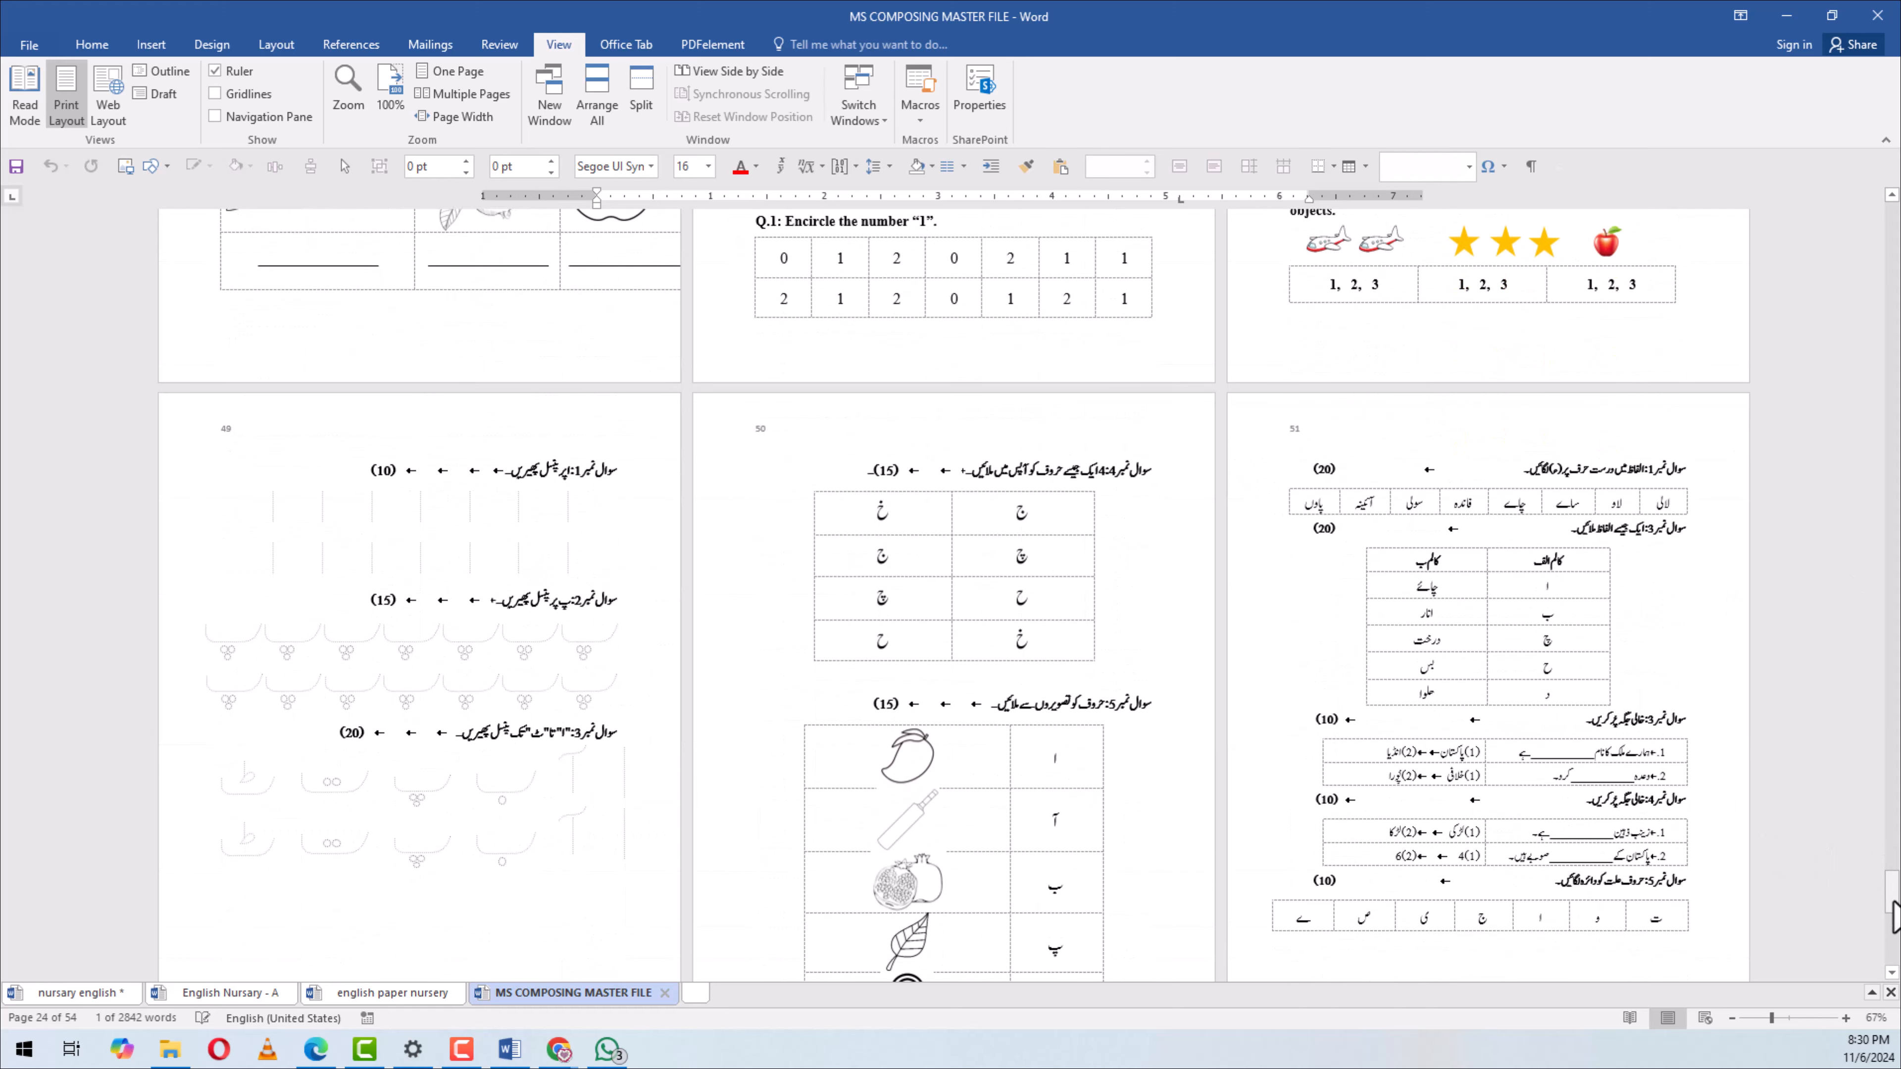
left_click_drag(1894, 947, 1875, 656)
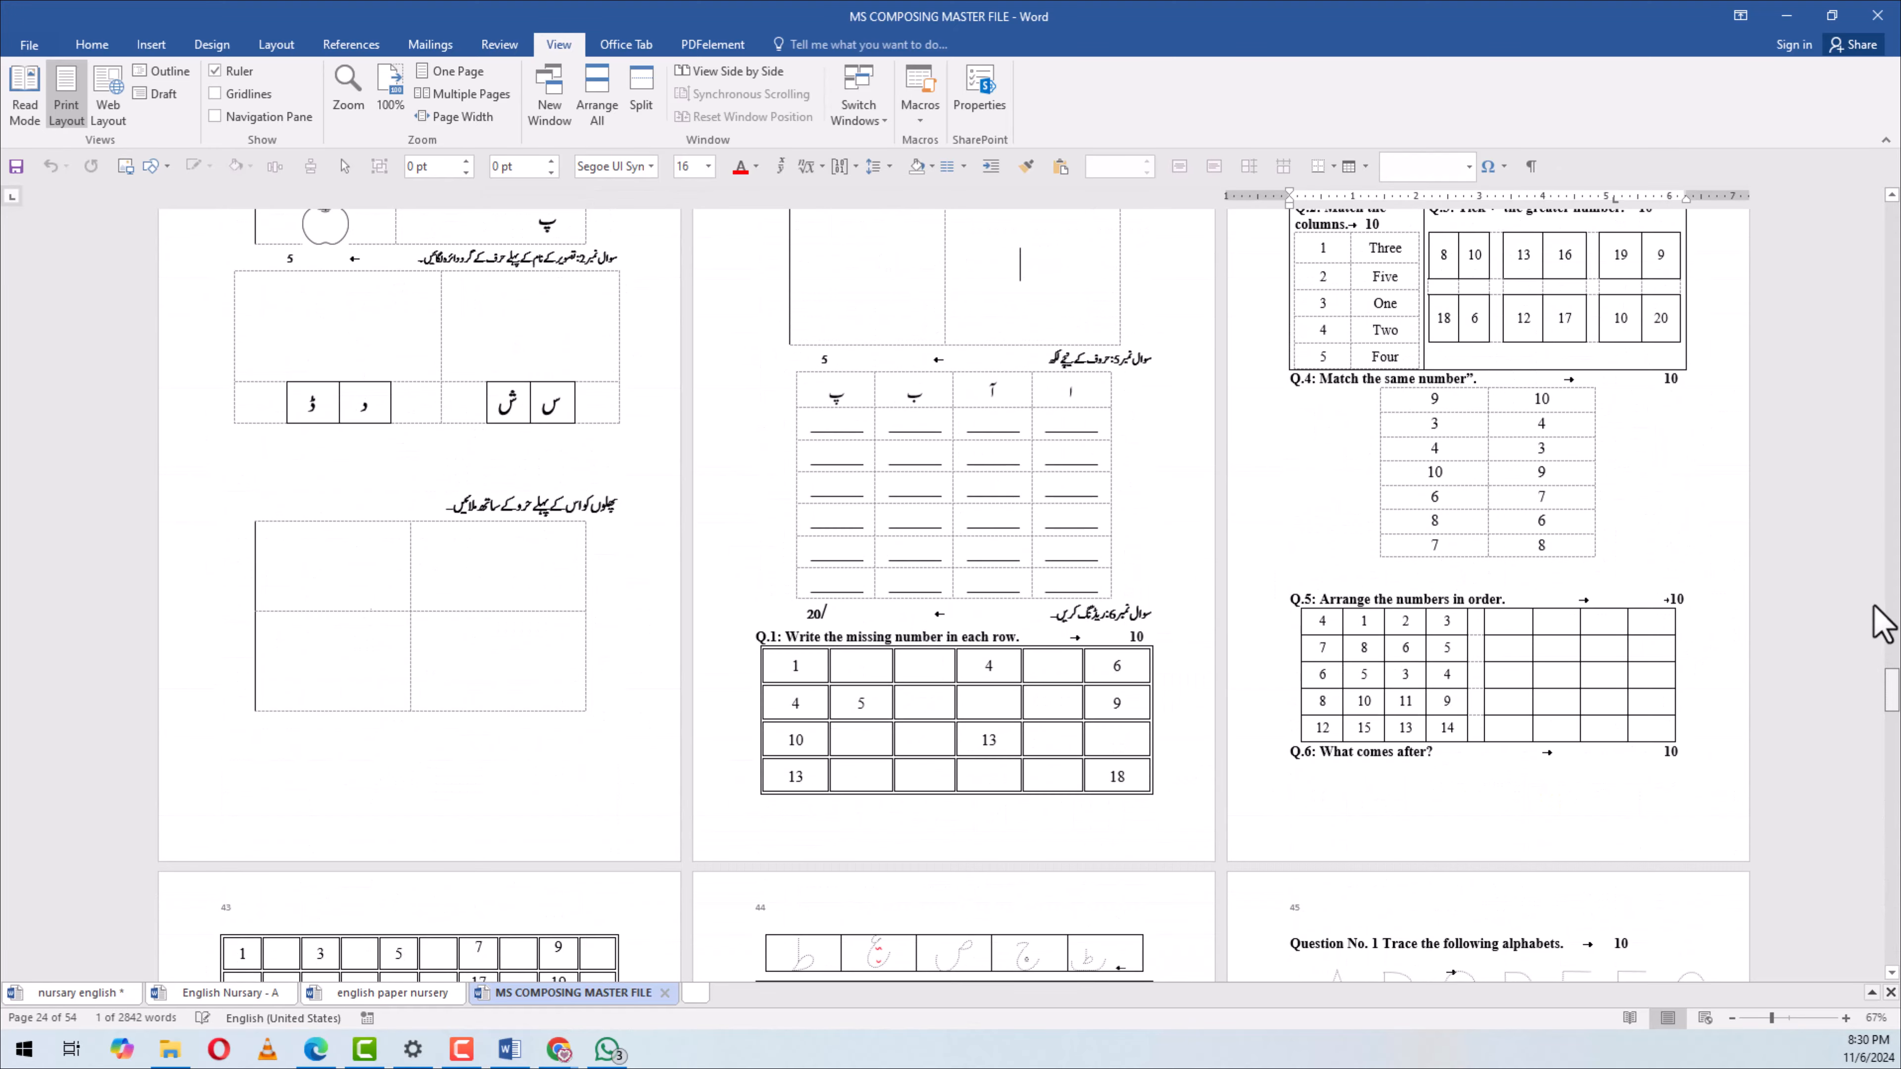
left_click(1891, 606)
Return to the nursary english document and paste the four-line writing guide into the first cell of the picture table's second row
key("alt+Tab")
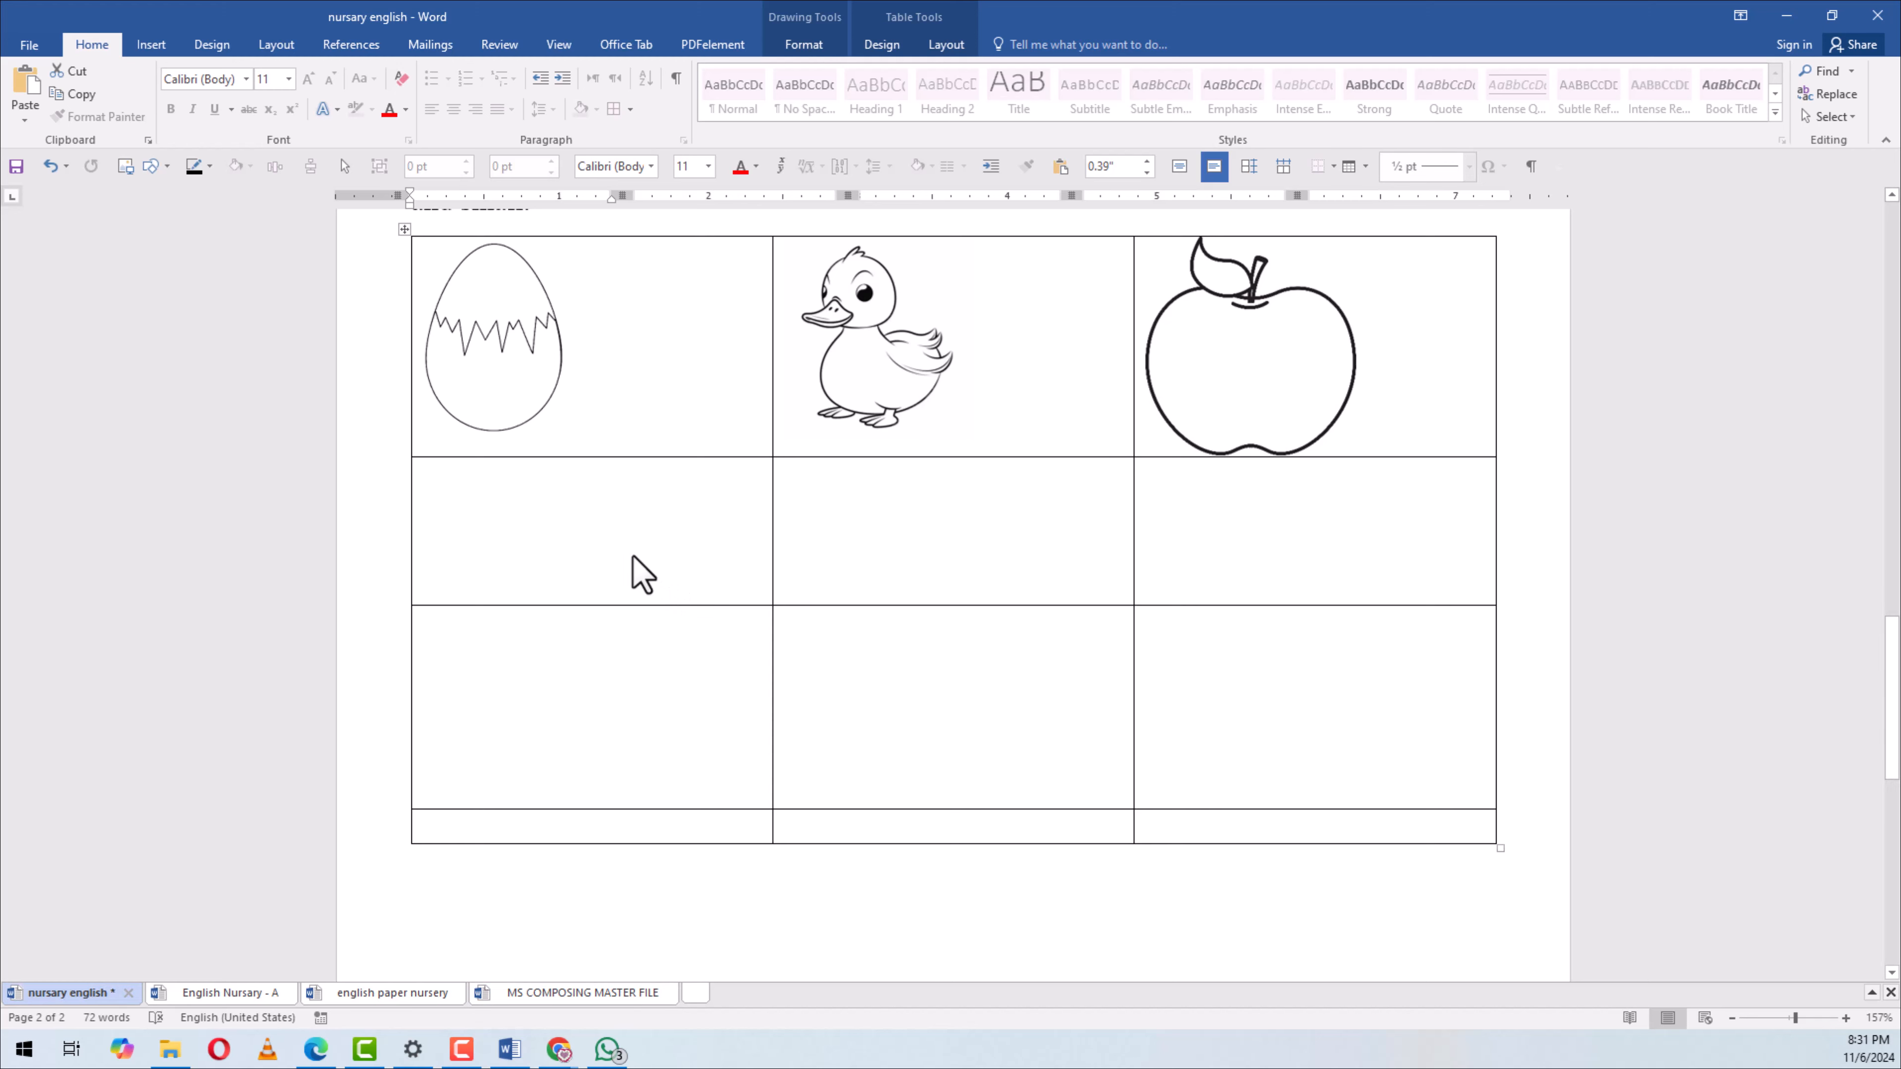
left_click(633, 555)
key("ctrl+v")
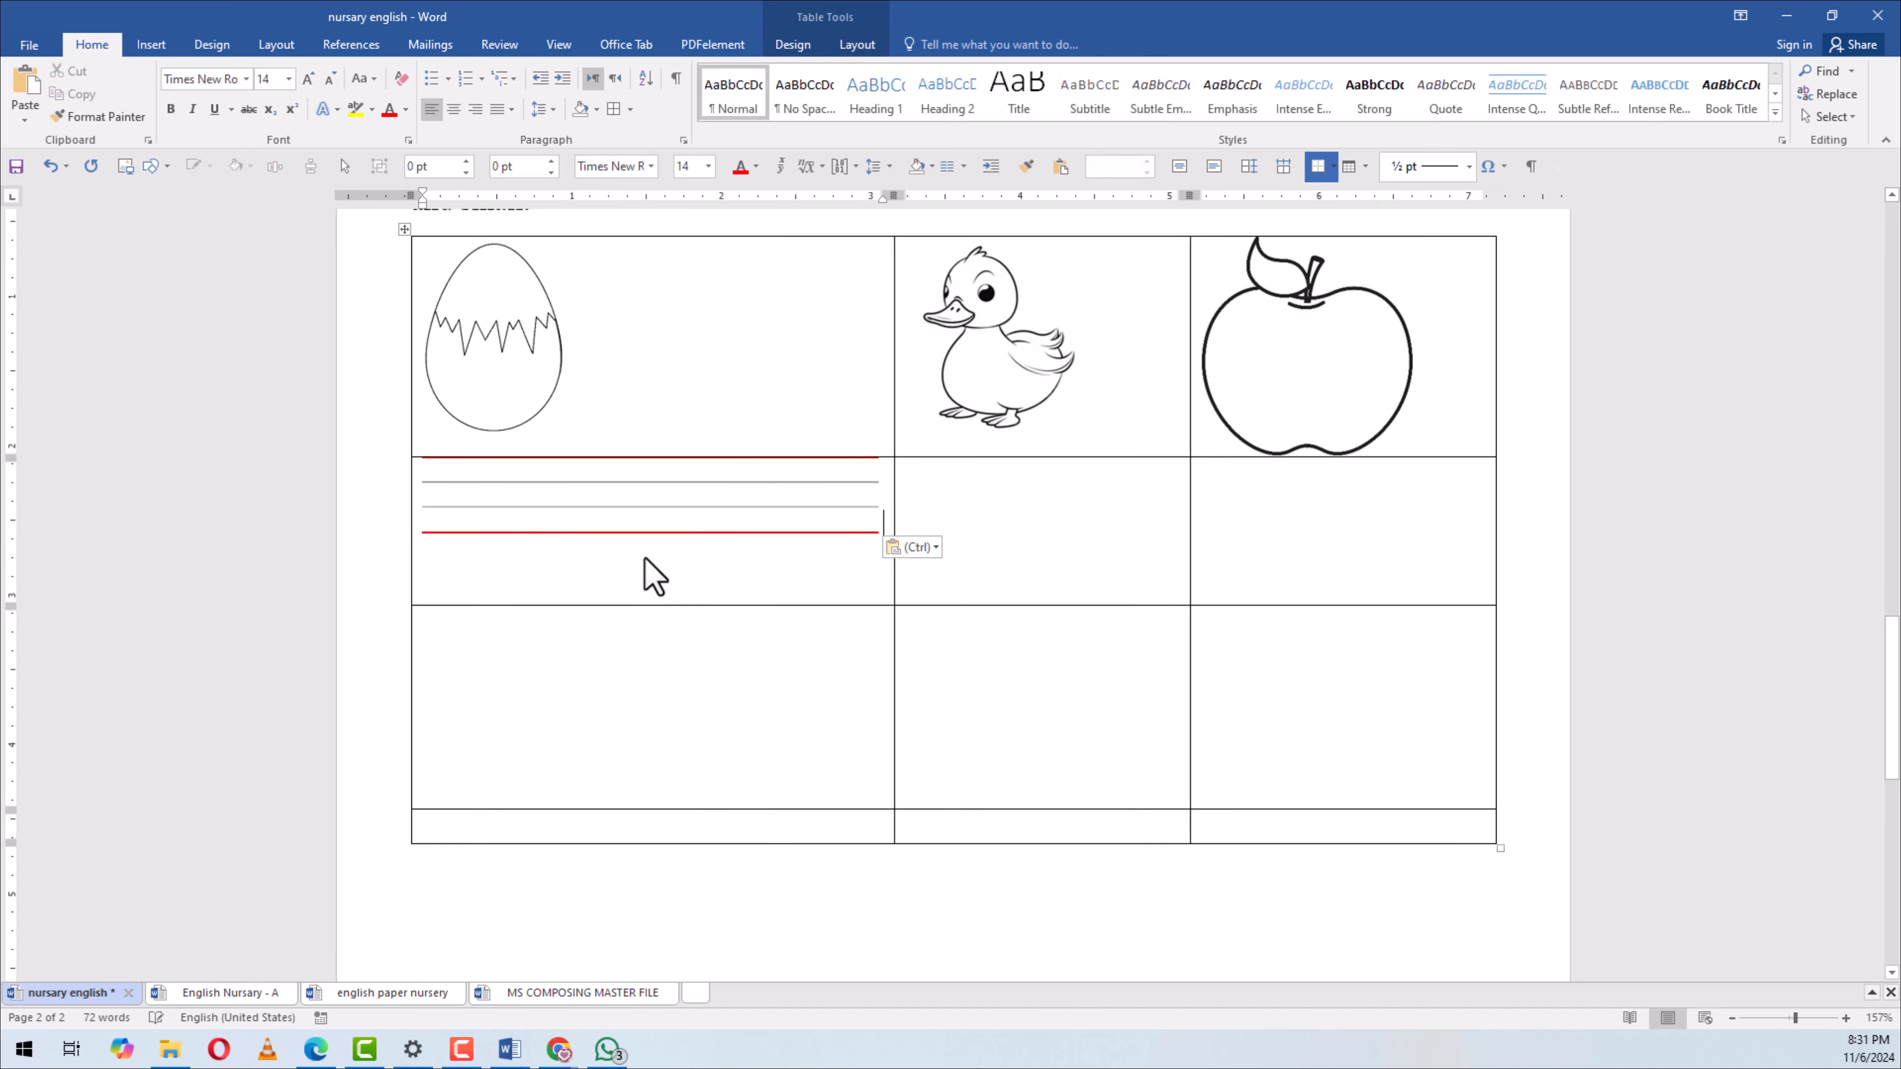
left_click(633, 592)
left_click(1125, 586)
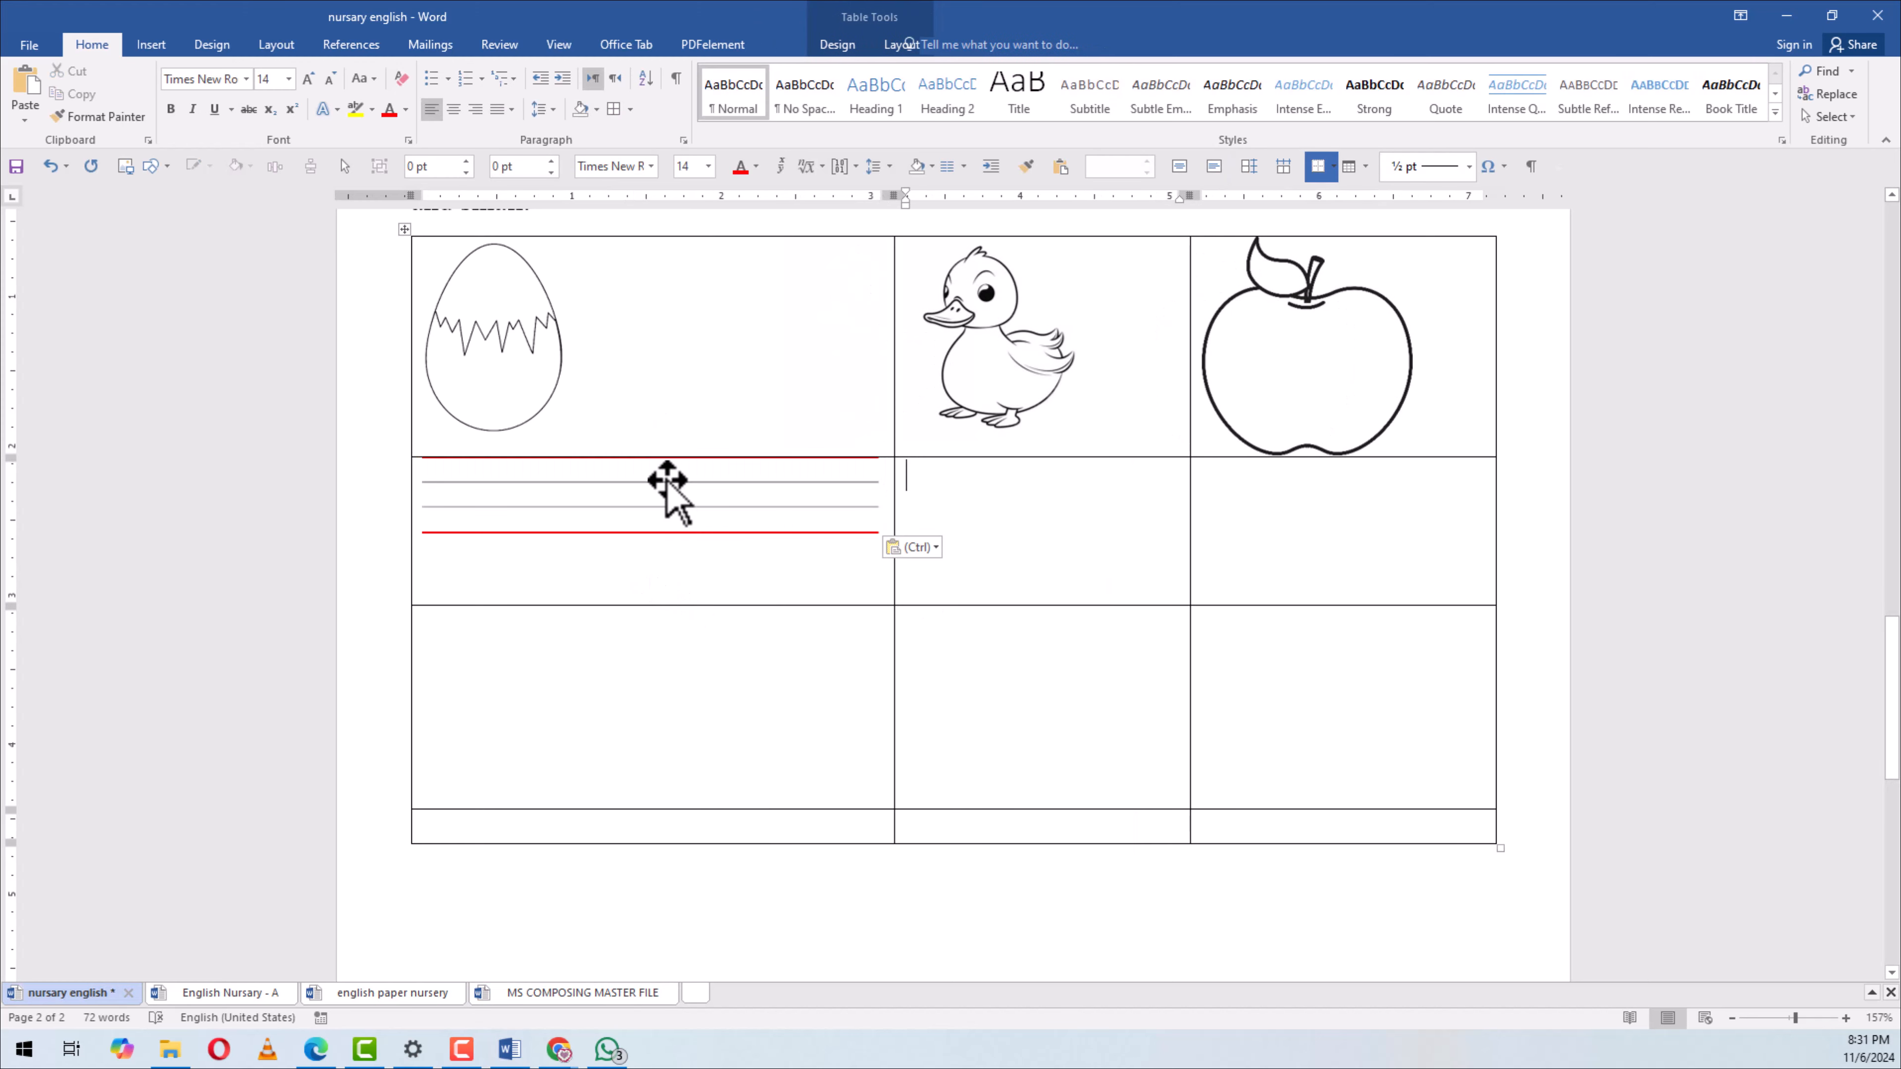
Narrow the pasted writing guide to about 1.7 inches and shorten the table's second row to about 0.7 inch
left_click(668, 496)
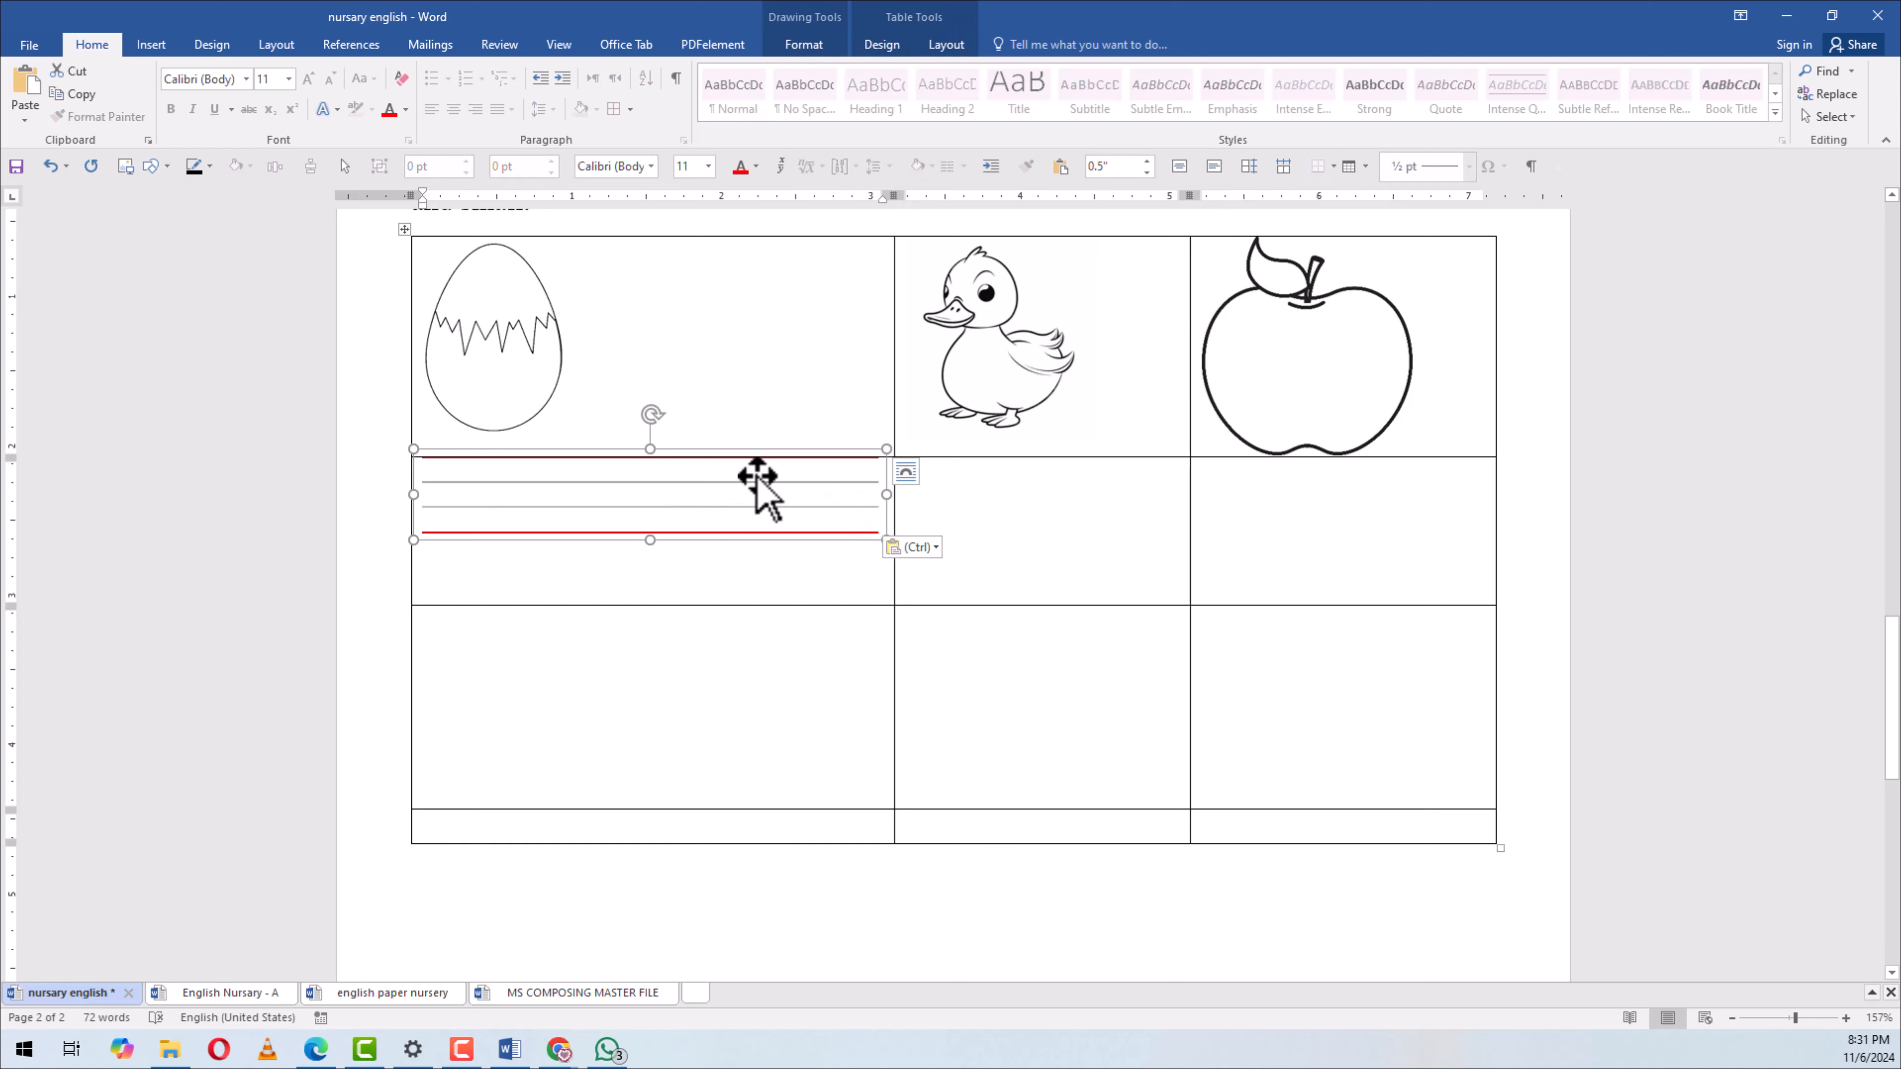
left_click_drag(885, 494, 682, 497)
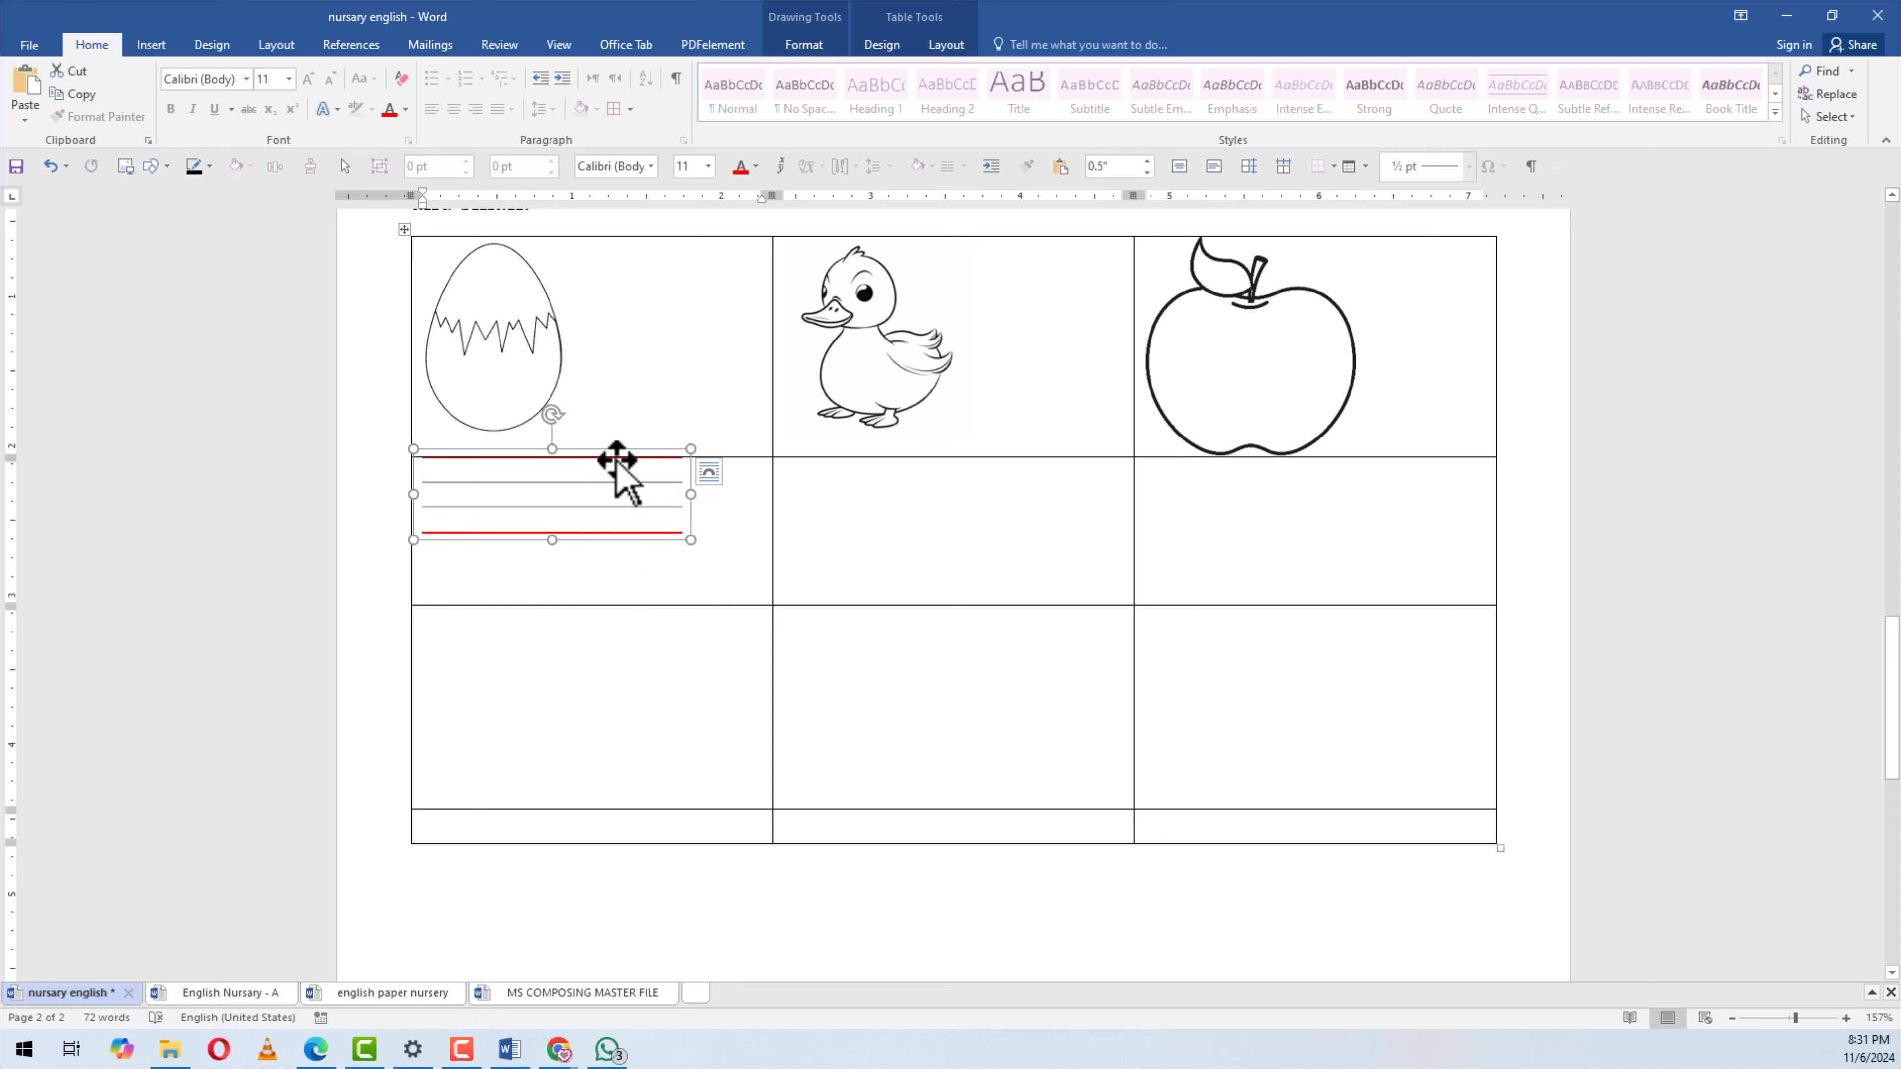
left_click(761, 603)
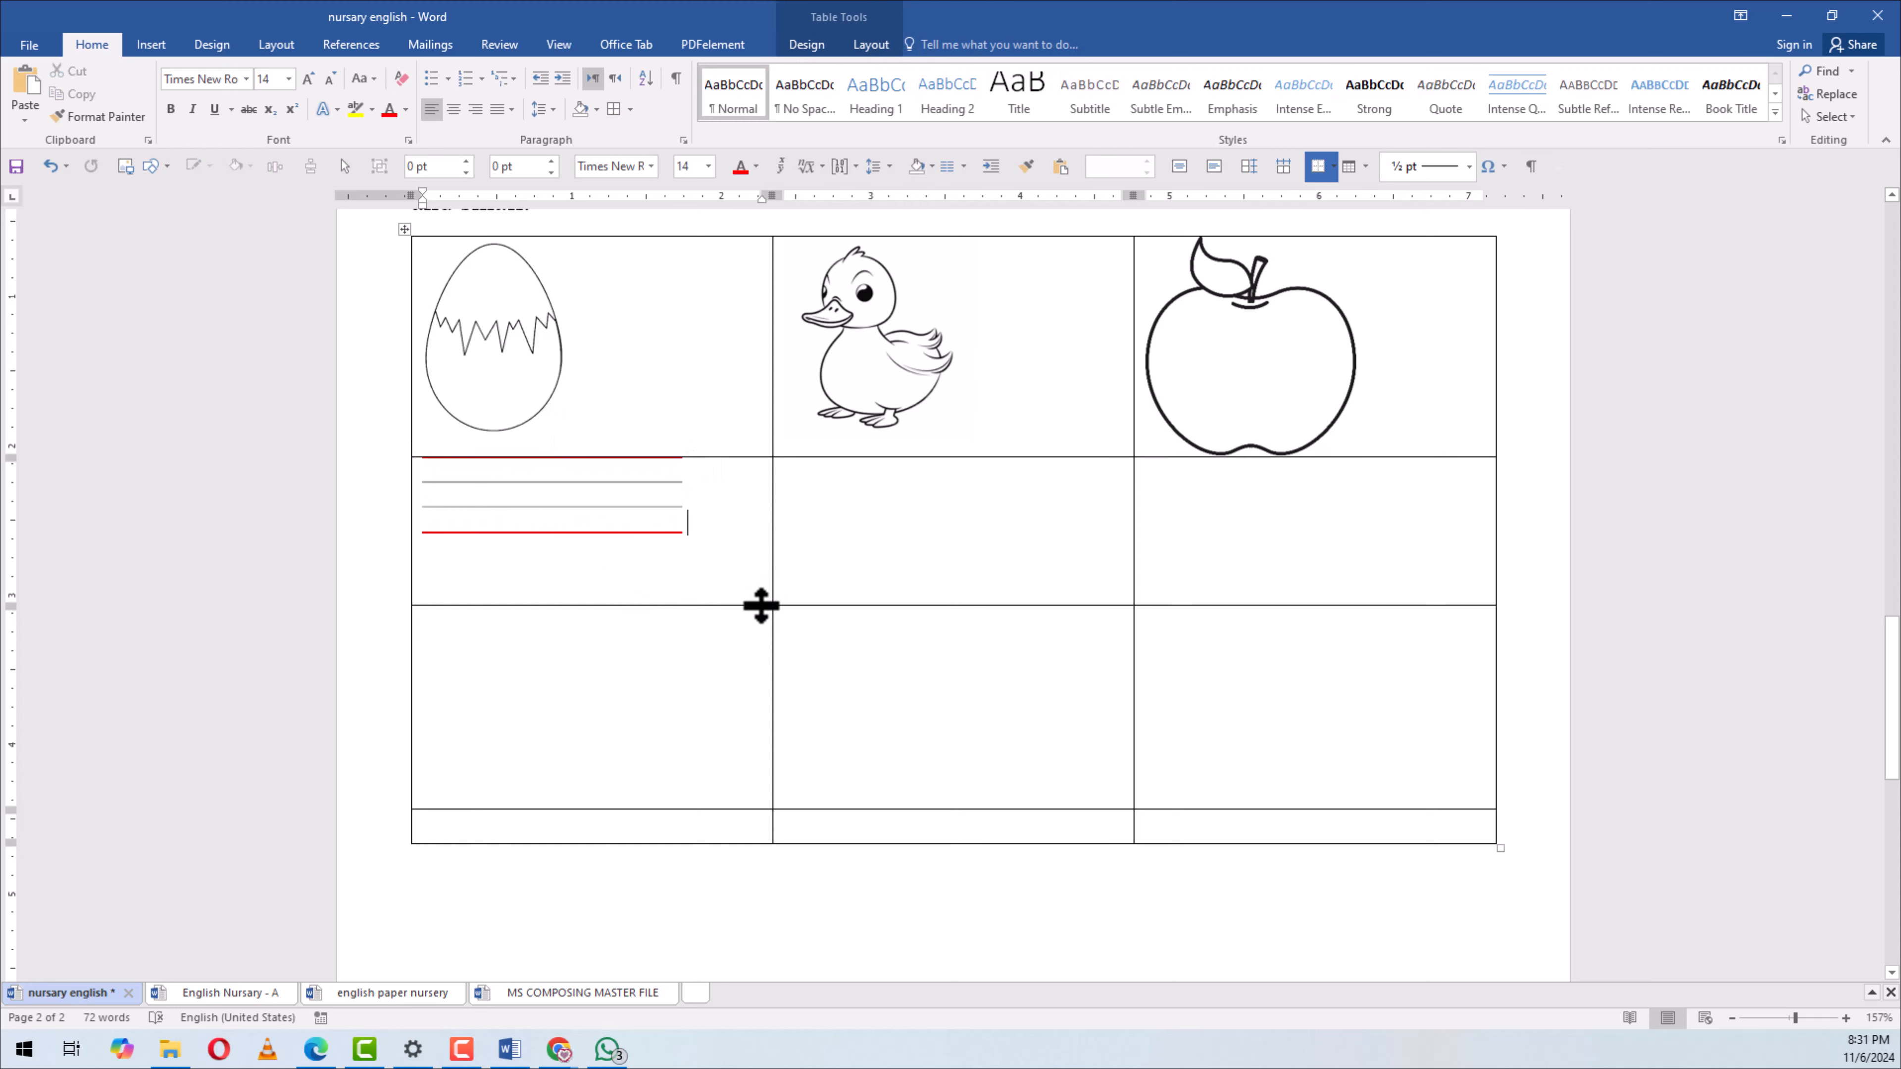
left_click_drag(761, 605, 752, 558)
Try reducing the writing guide's height to 0.44 inch, and undo that resize
left_click(632, 533)
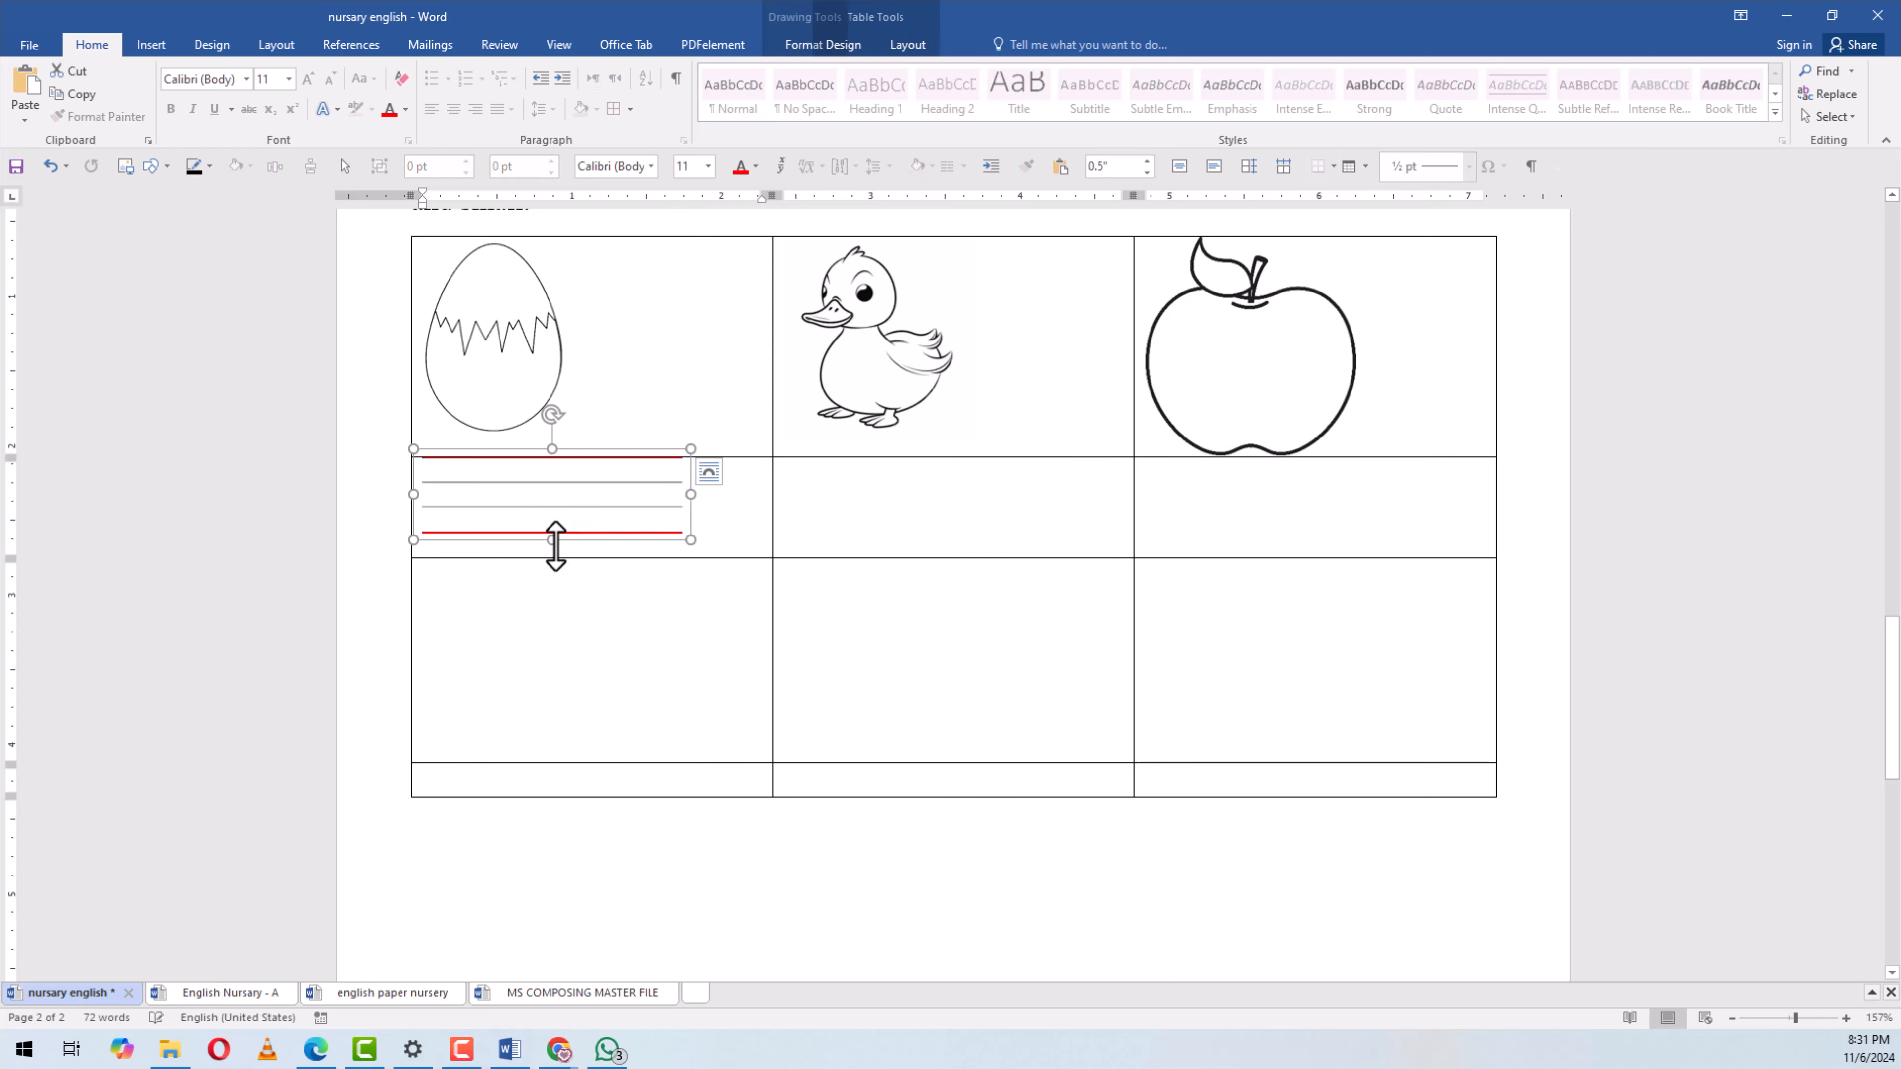
left_click_drag(555, 546, 554, 537)
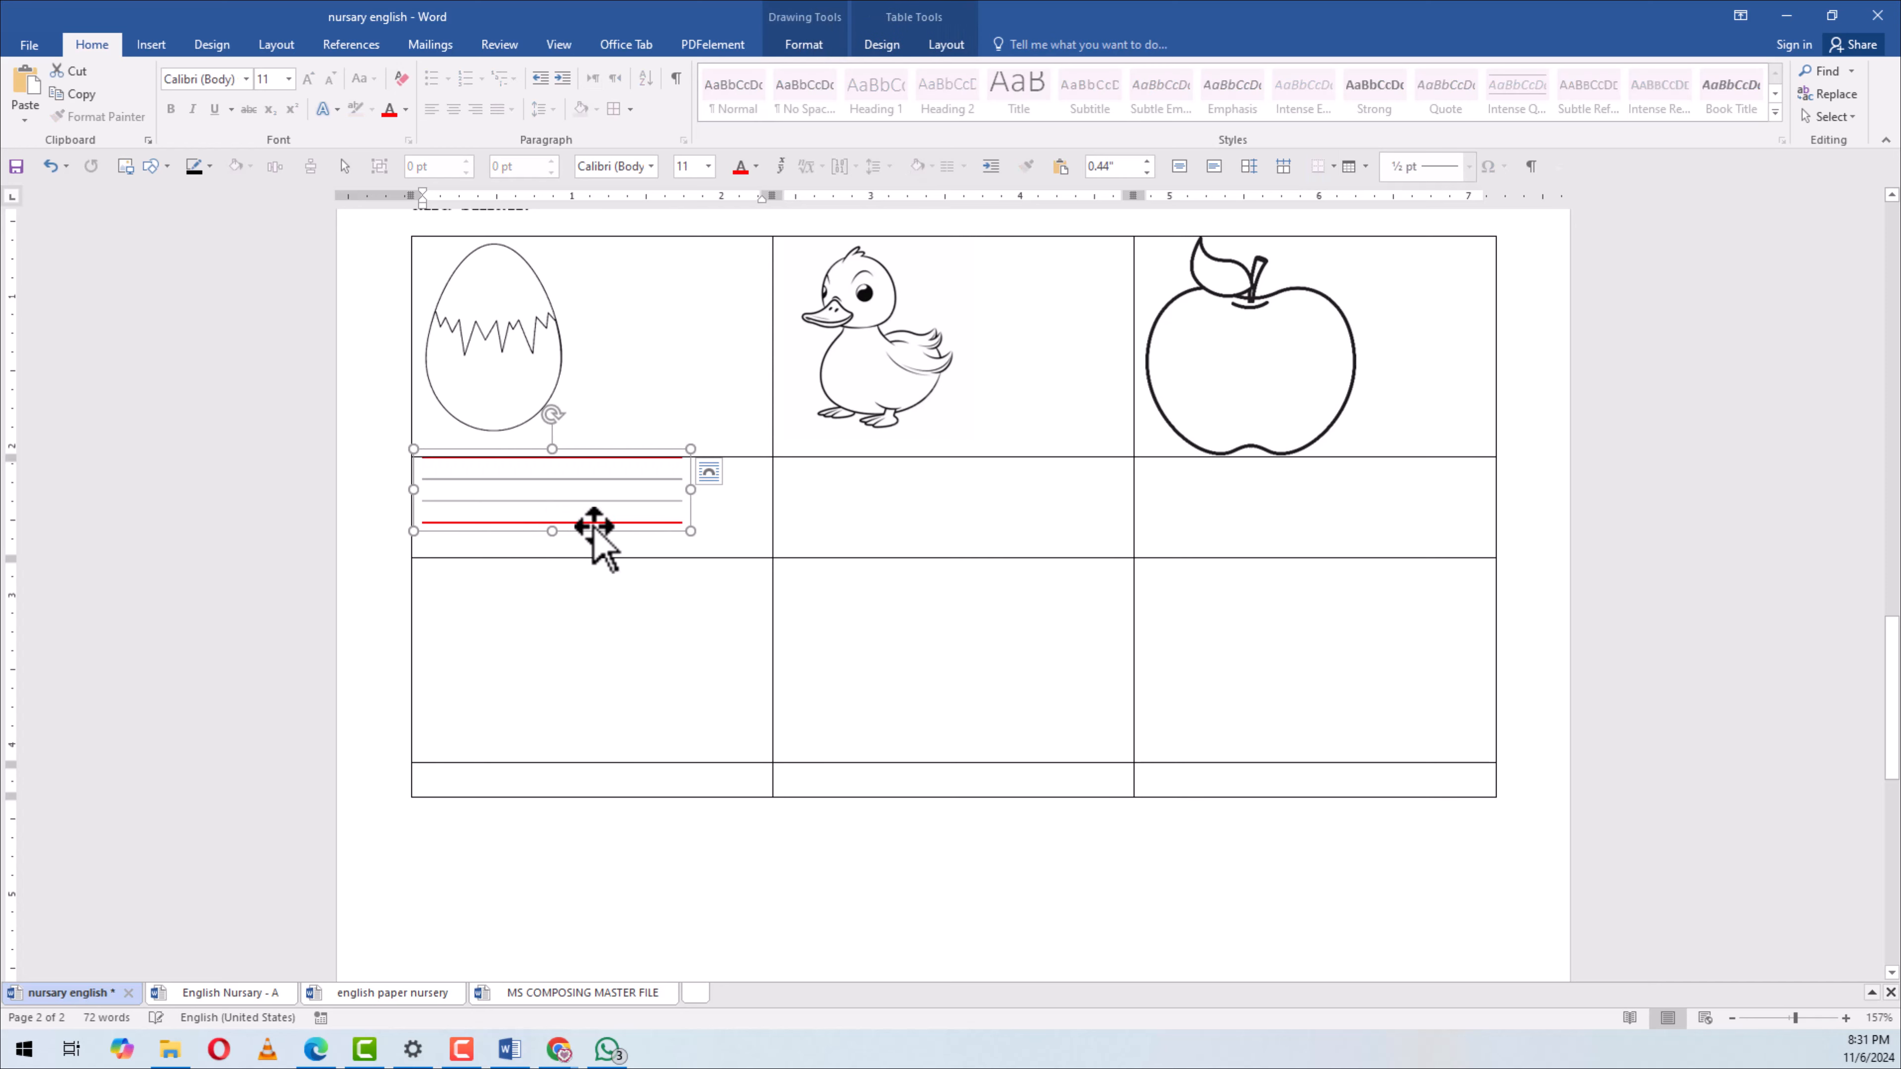
left_click(738, 536)
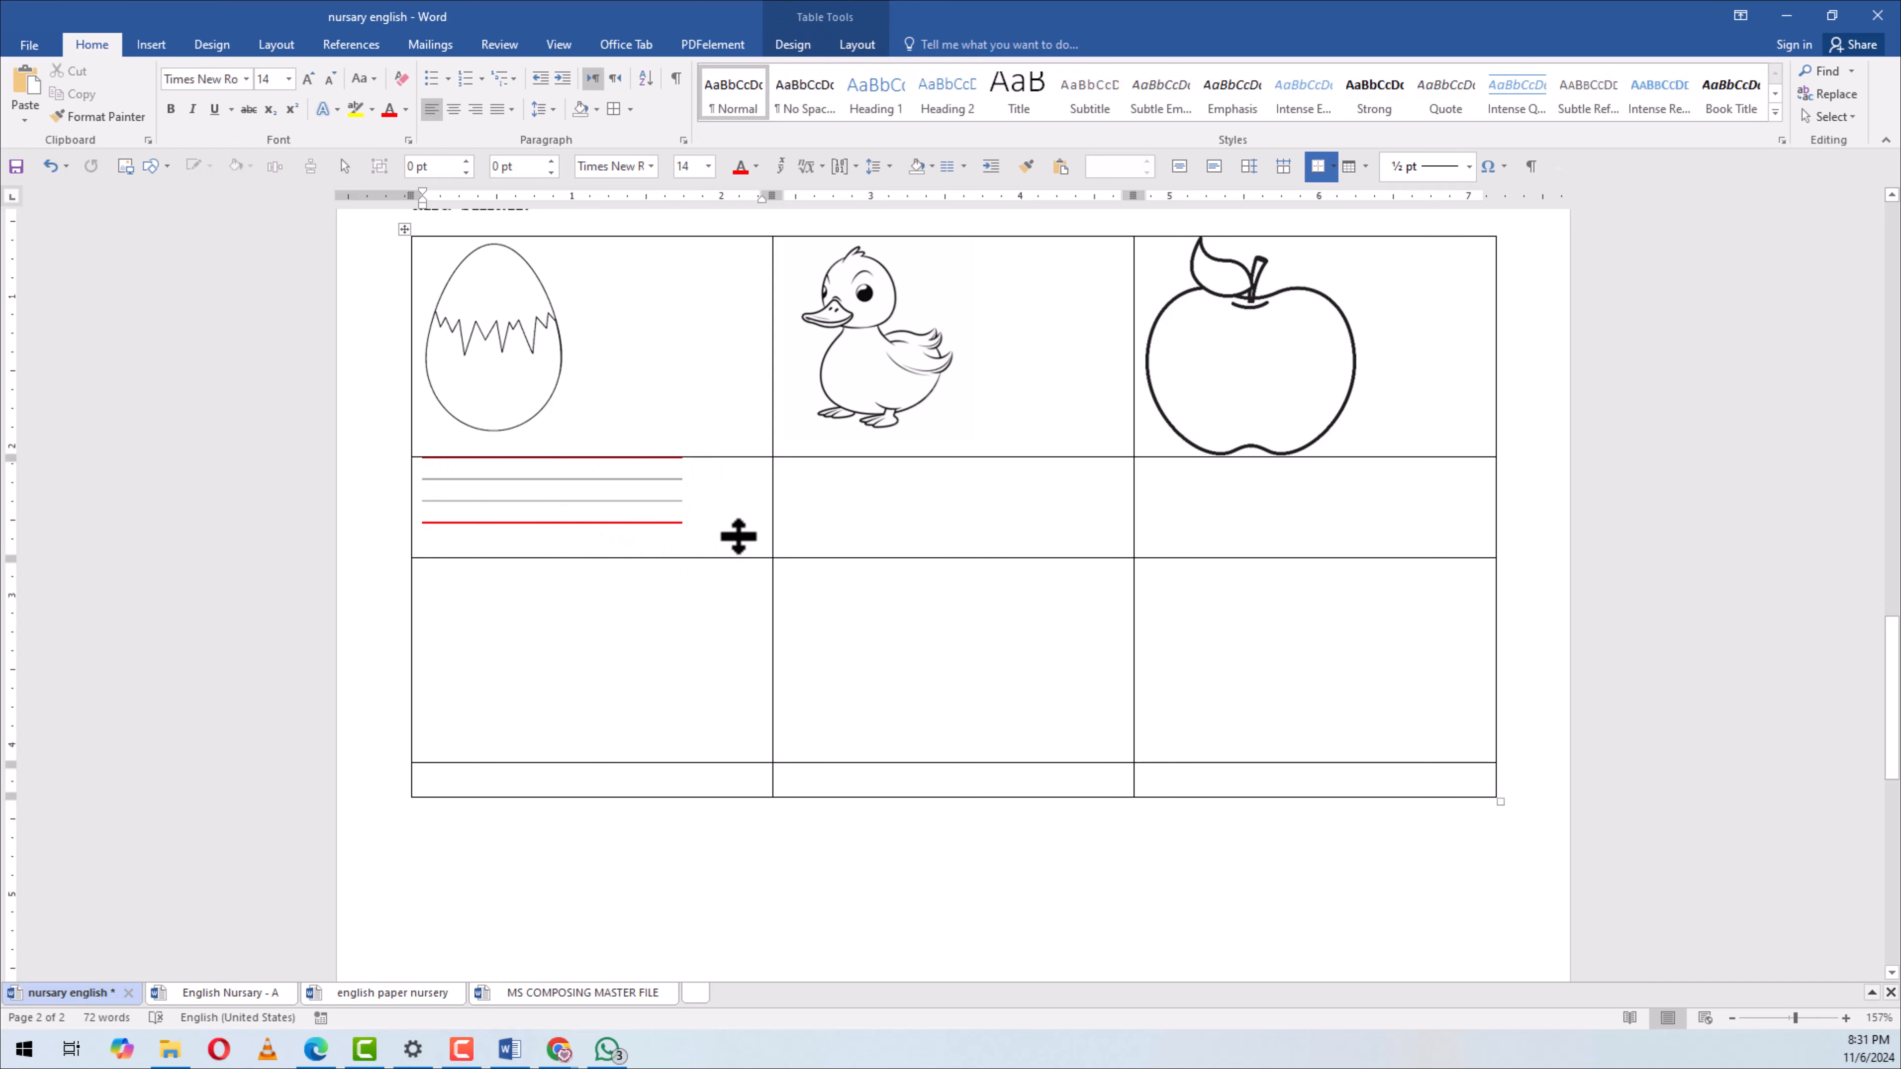
key("ctrl+z")
left_click(738, 536)
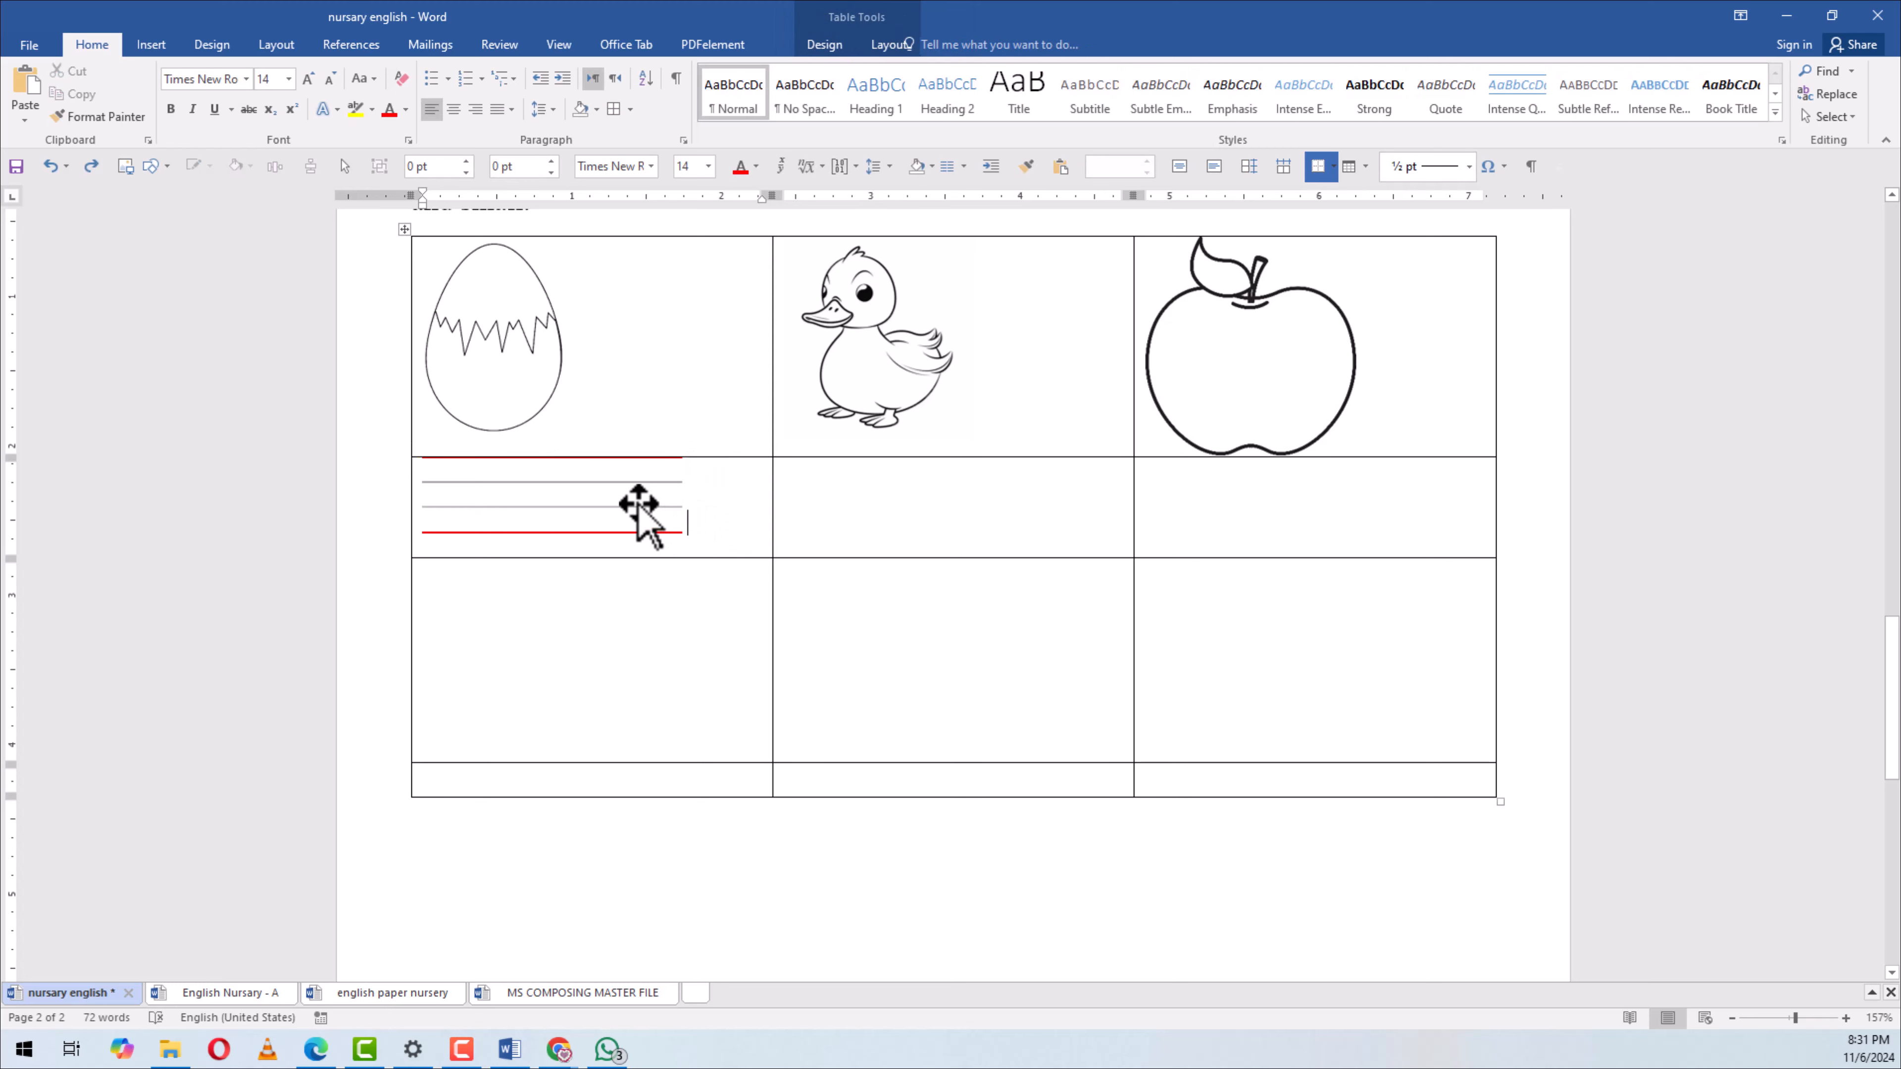
Narrow the writing guide to about 1.3 inches and copy it into the second row's other two cells
left_click(678, 507)
left_click_drag(675, 494, 619, 502)
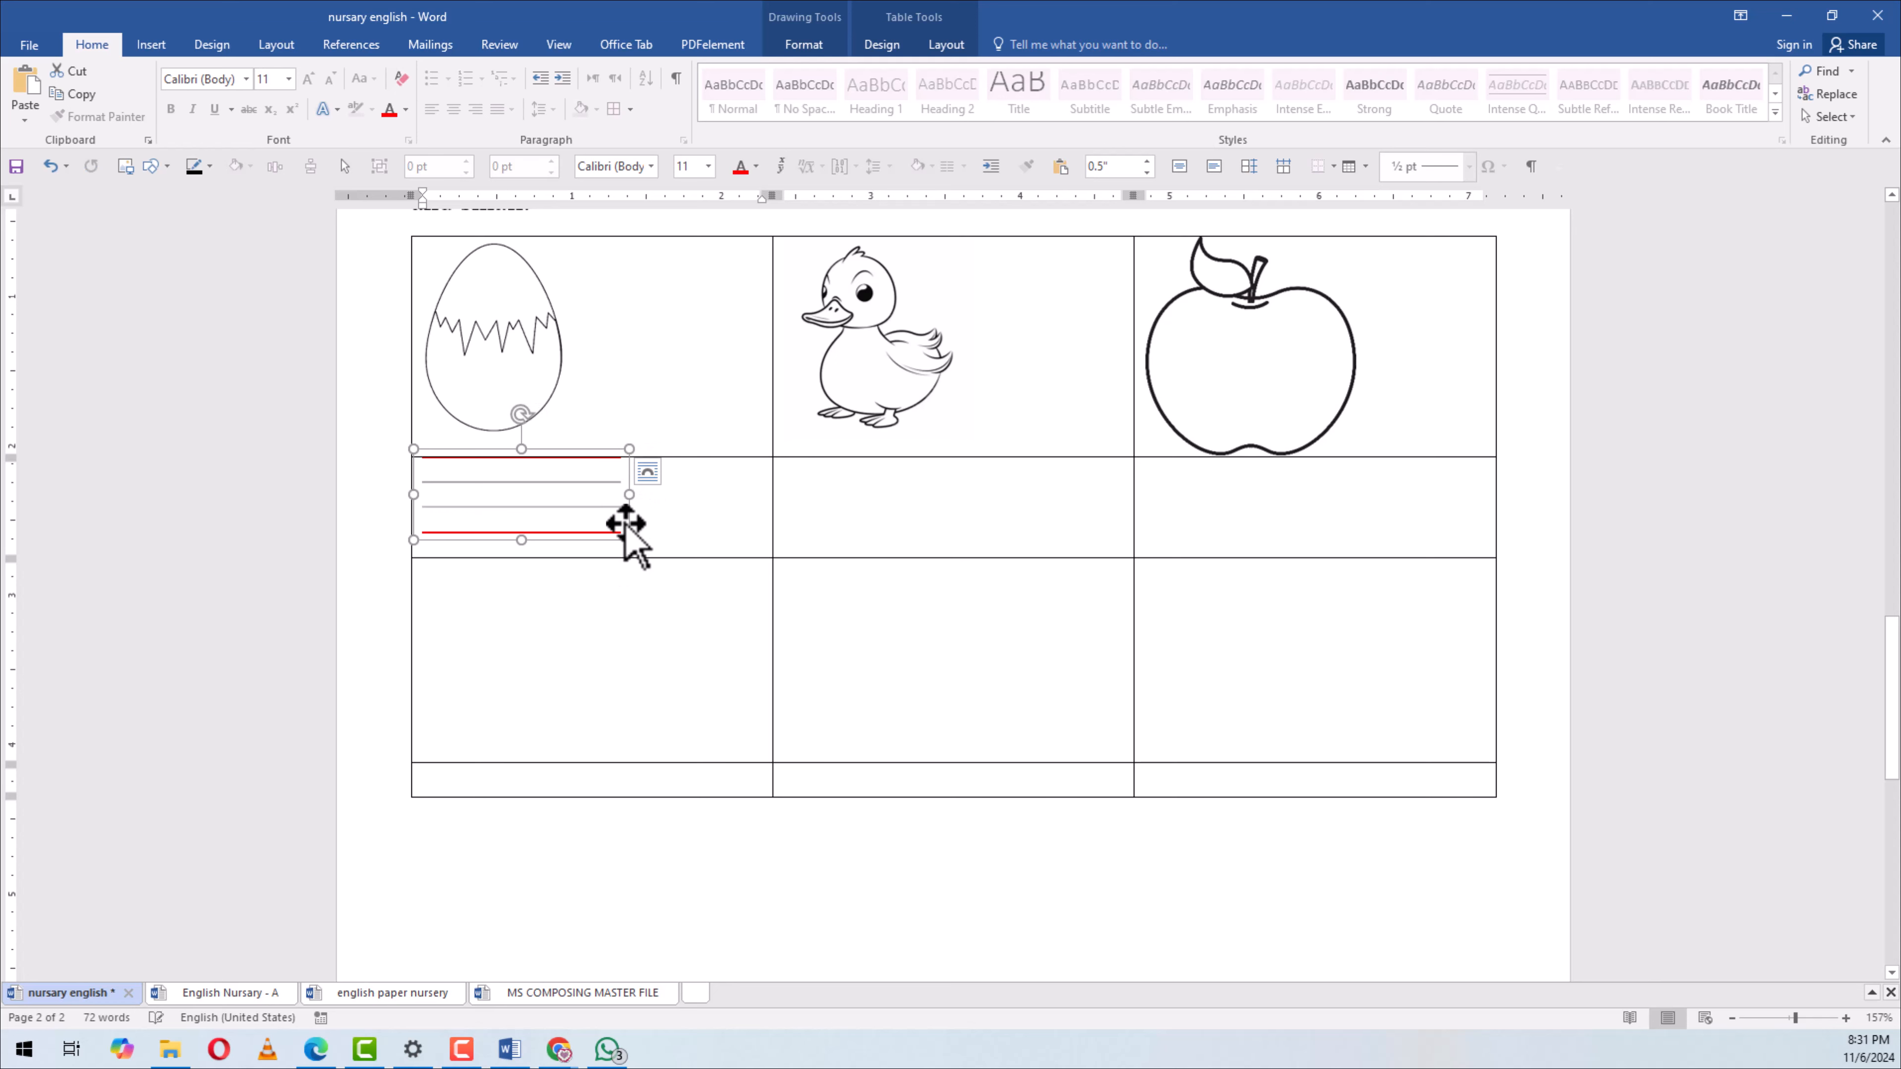
left_click(847, 524)
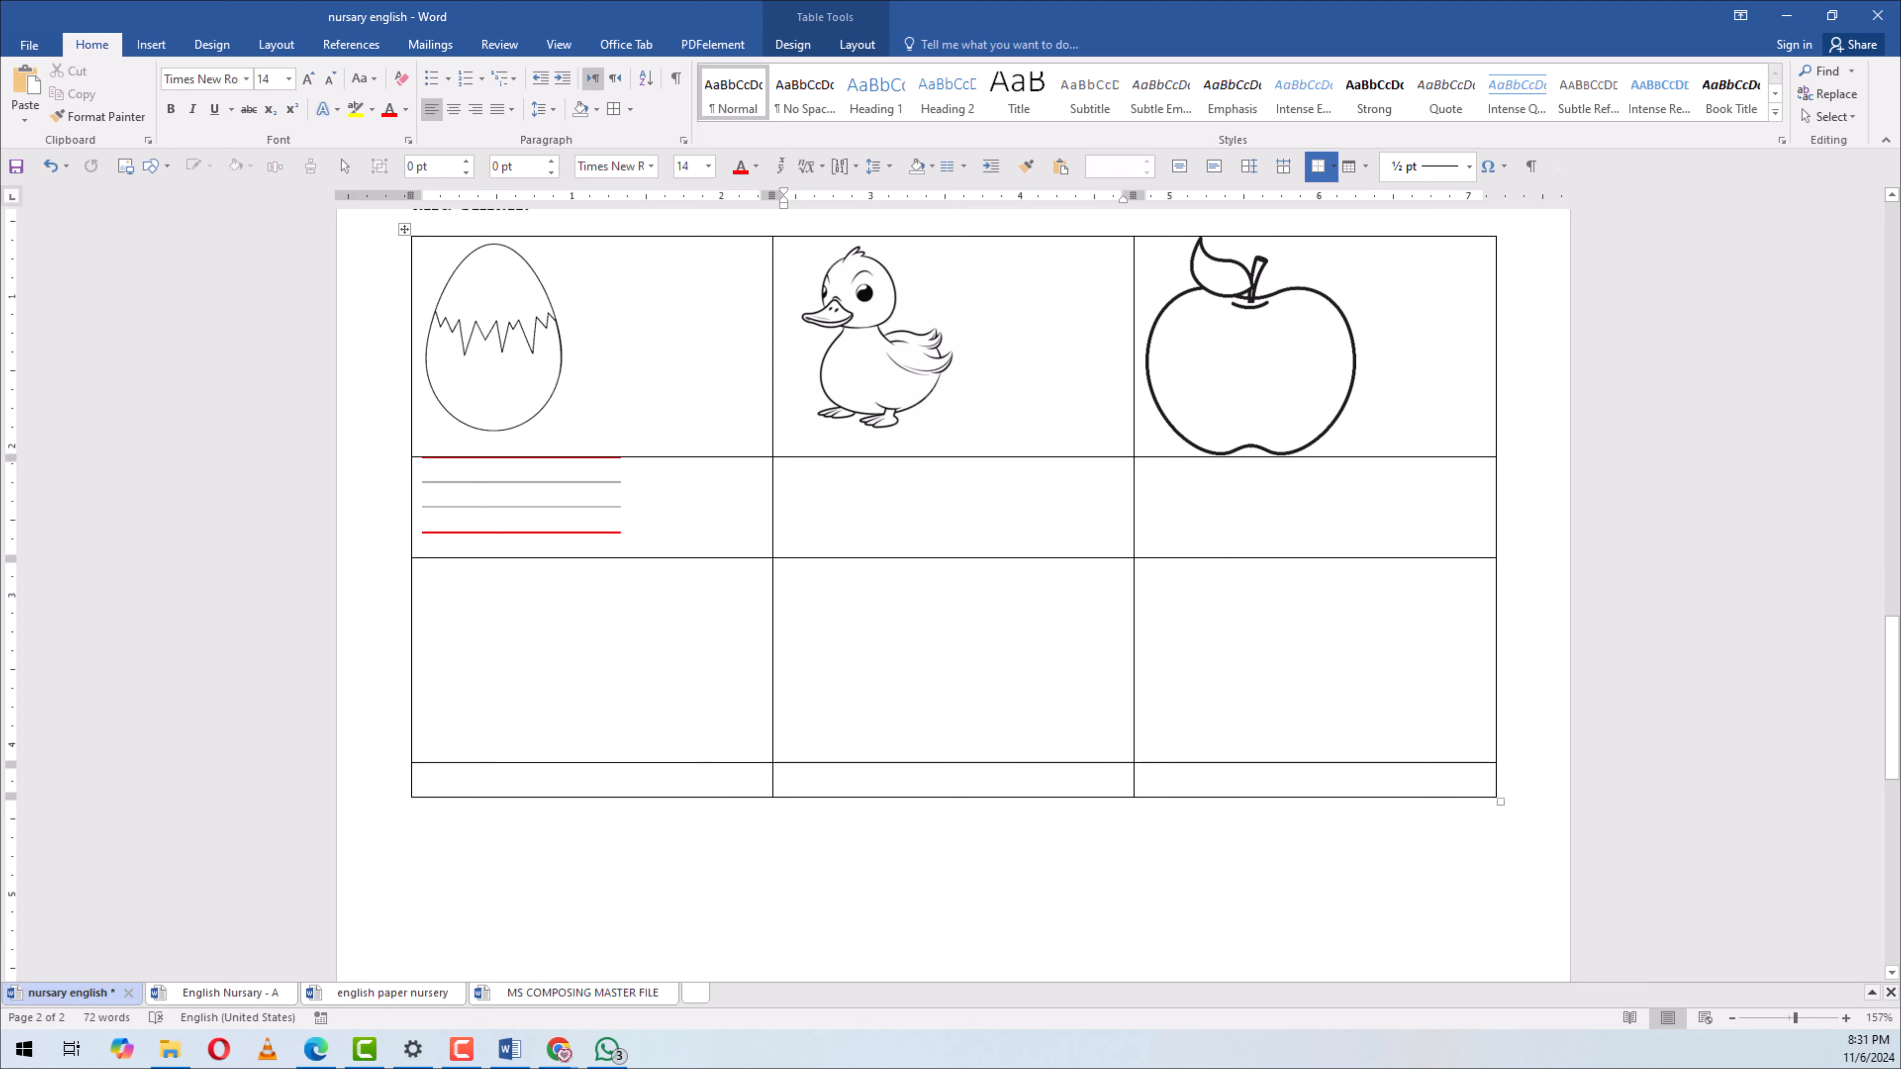
key("ctrl+v")
left_click(1319, 494)
key("ctrl+v")
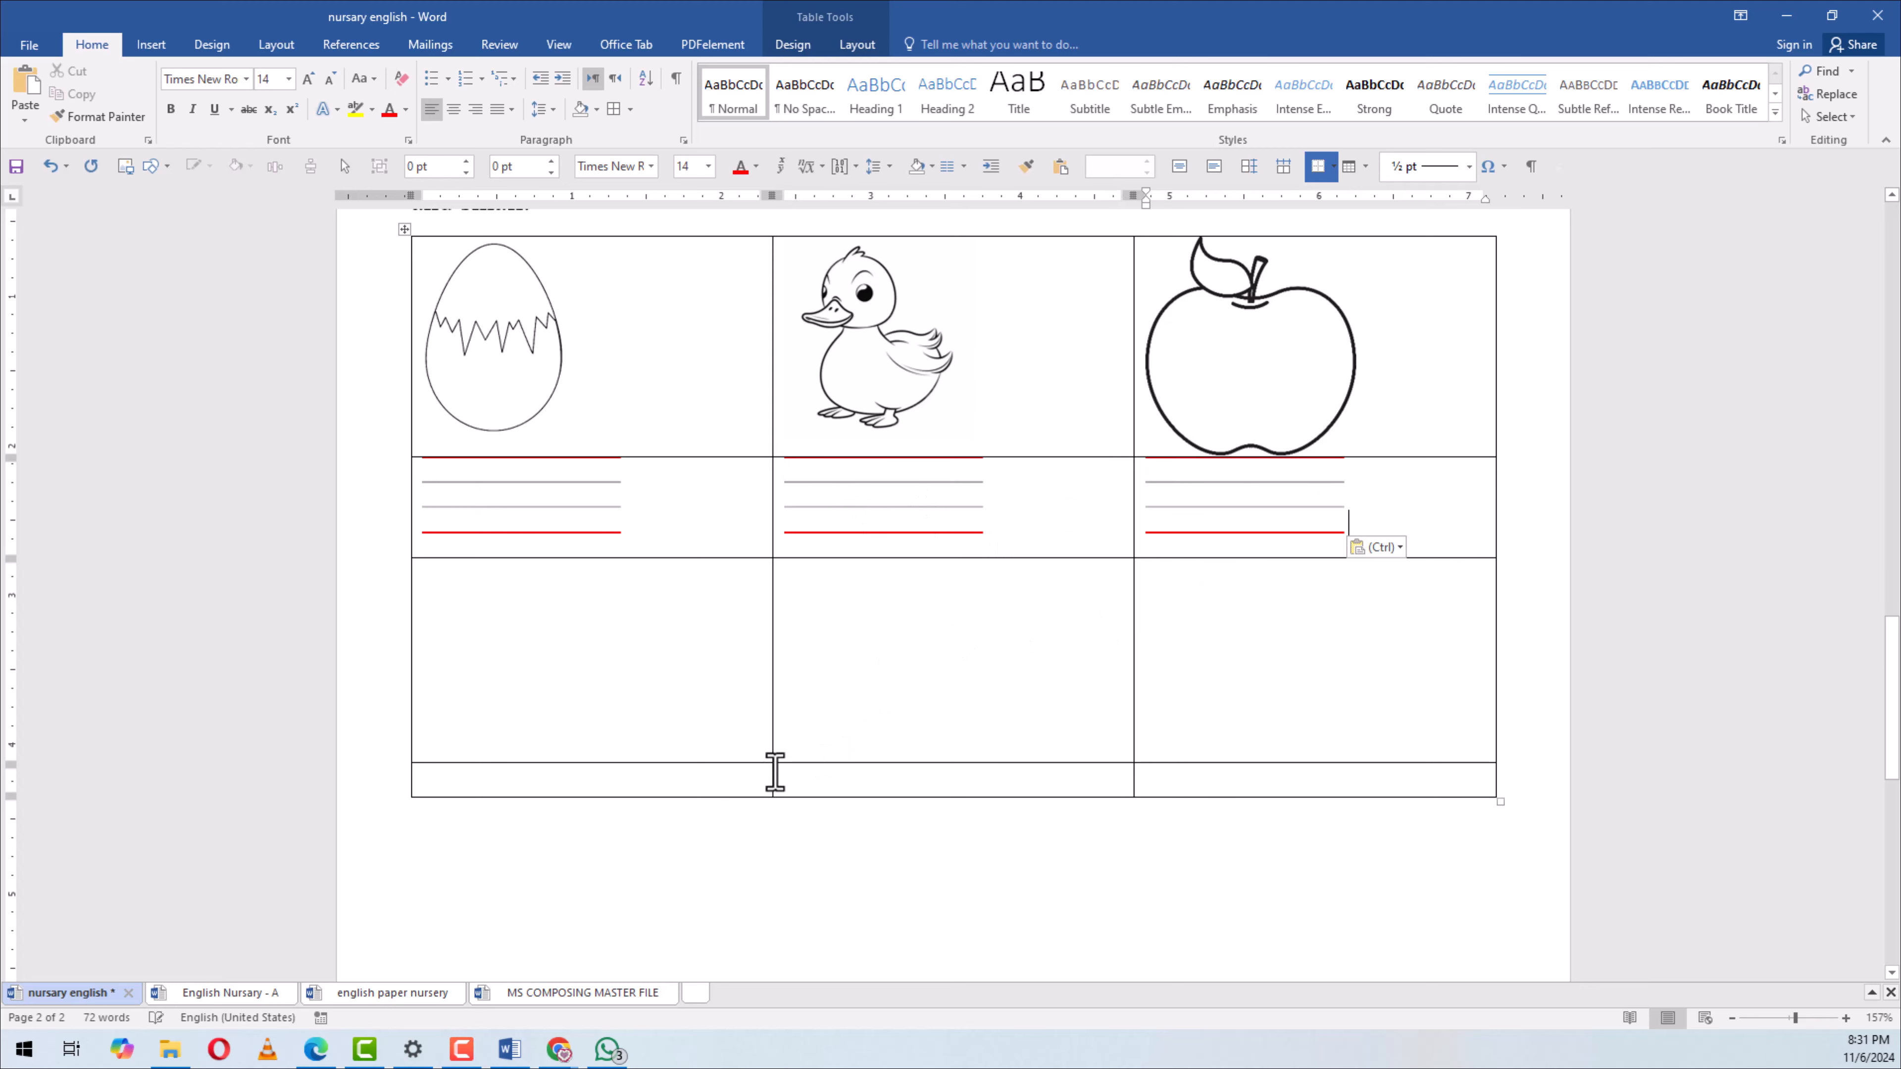
Paste the writing guide into all three cells of the fourth row and heighten the third row to about 1.5 inches
left_click(678, 777)
key("ctrl+v")
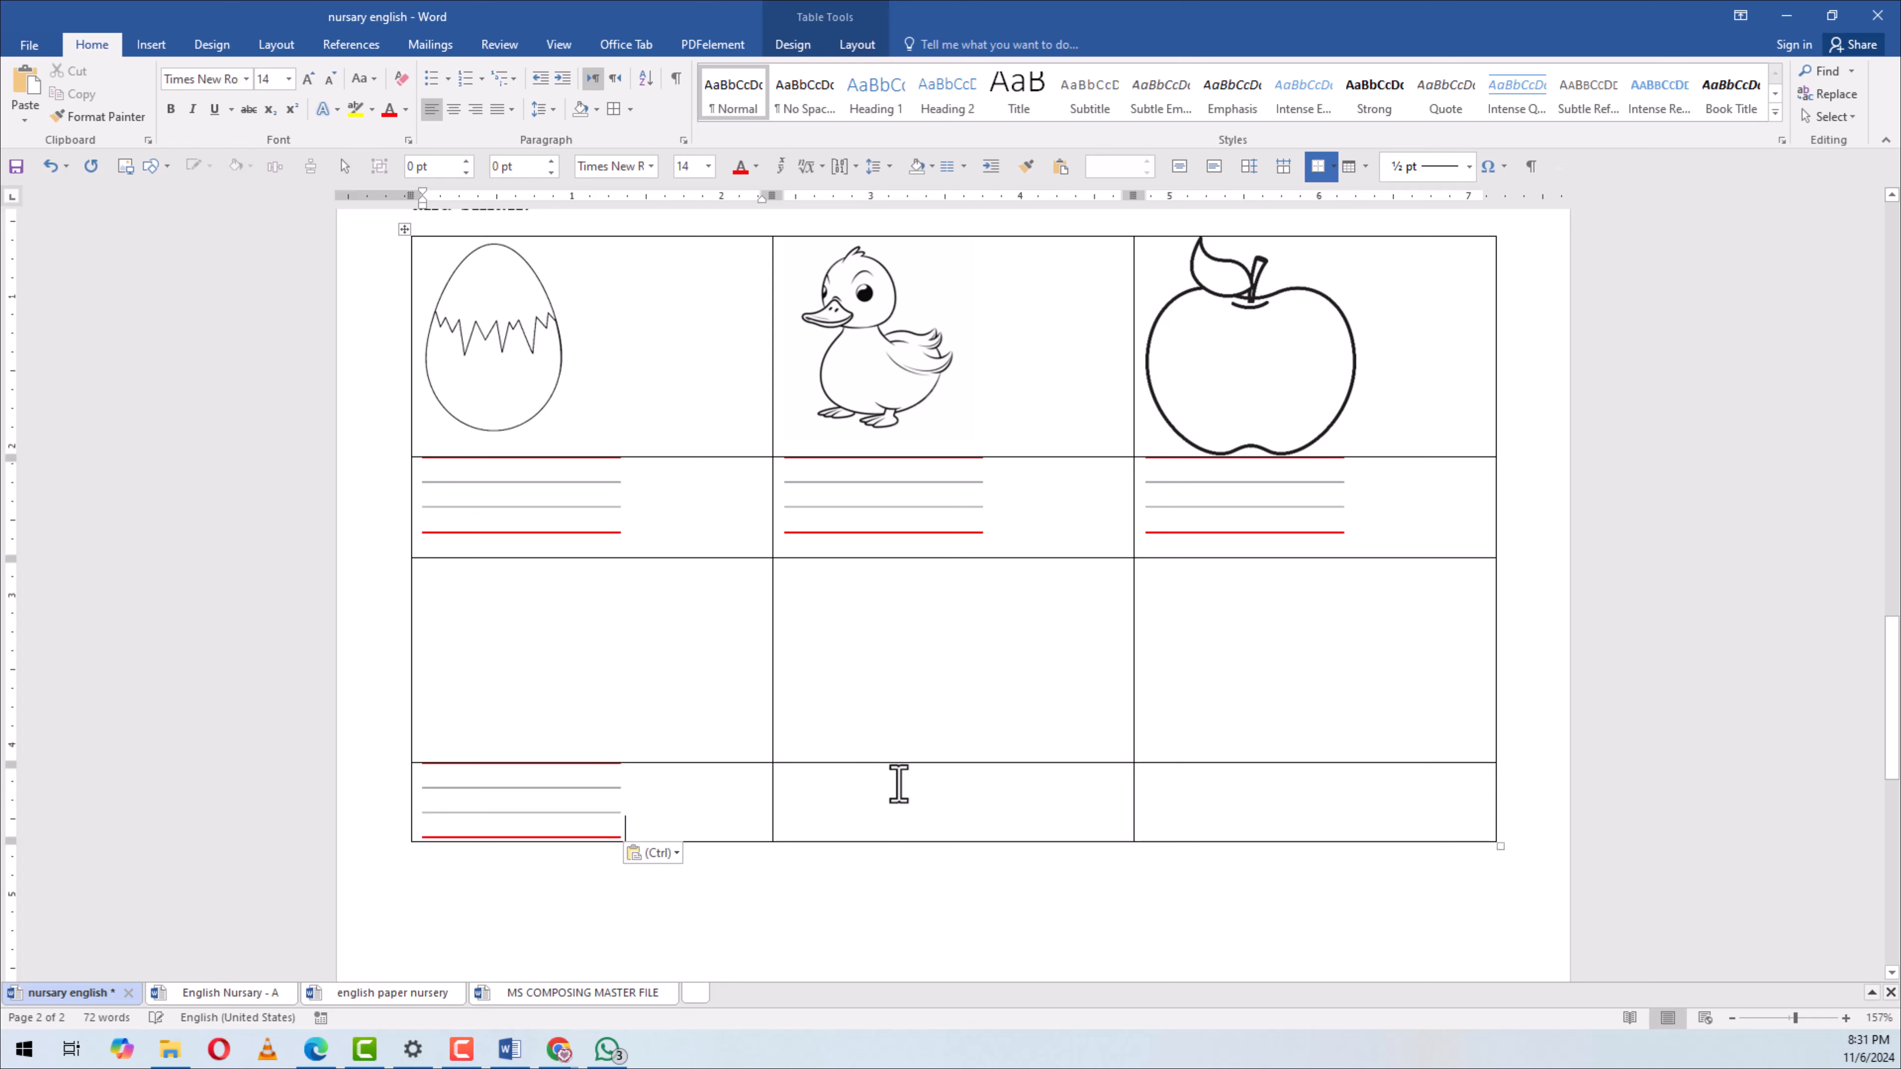
left_click(899, 784)
key("ctrl+v")
left_click(1217, 795)
key("ctrl+v")
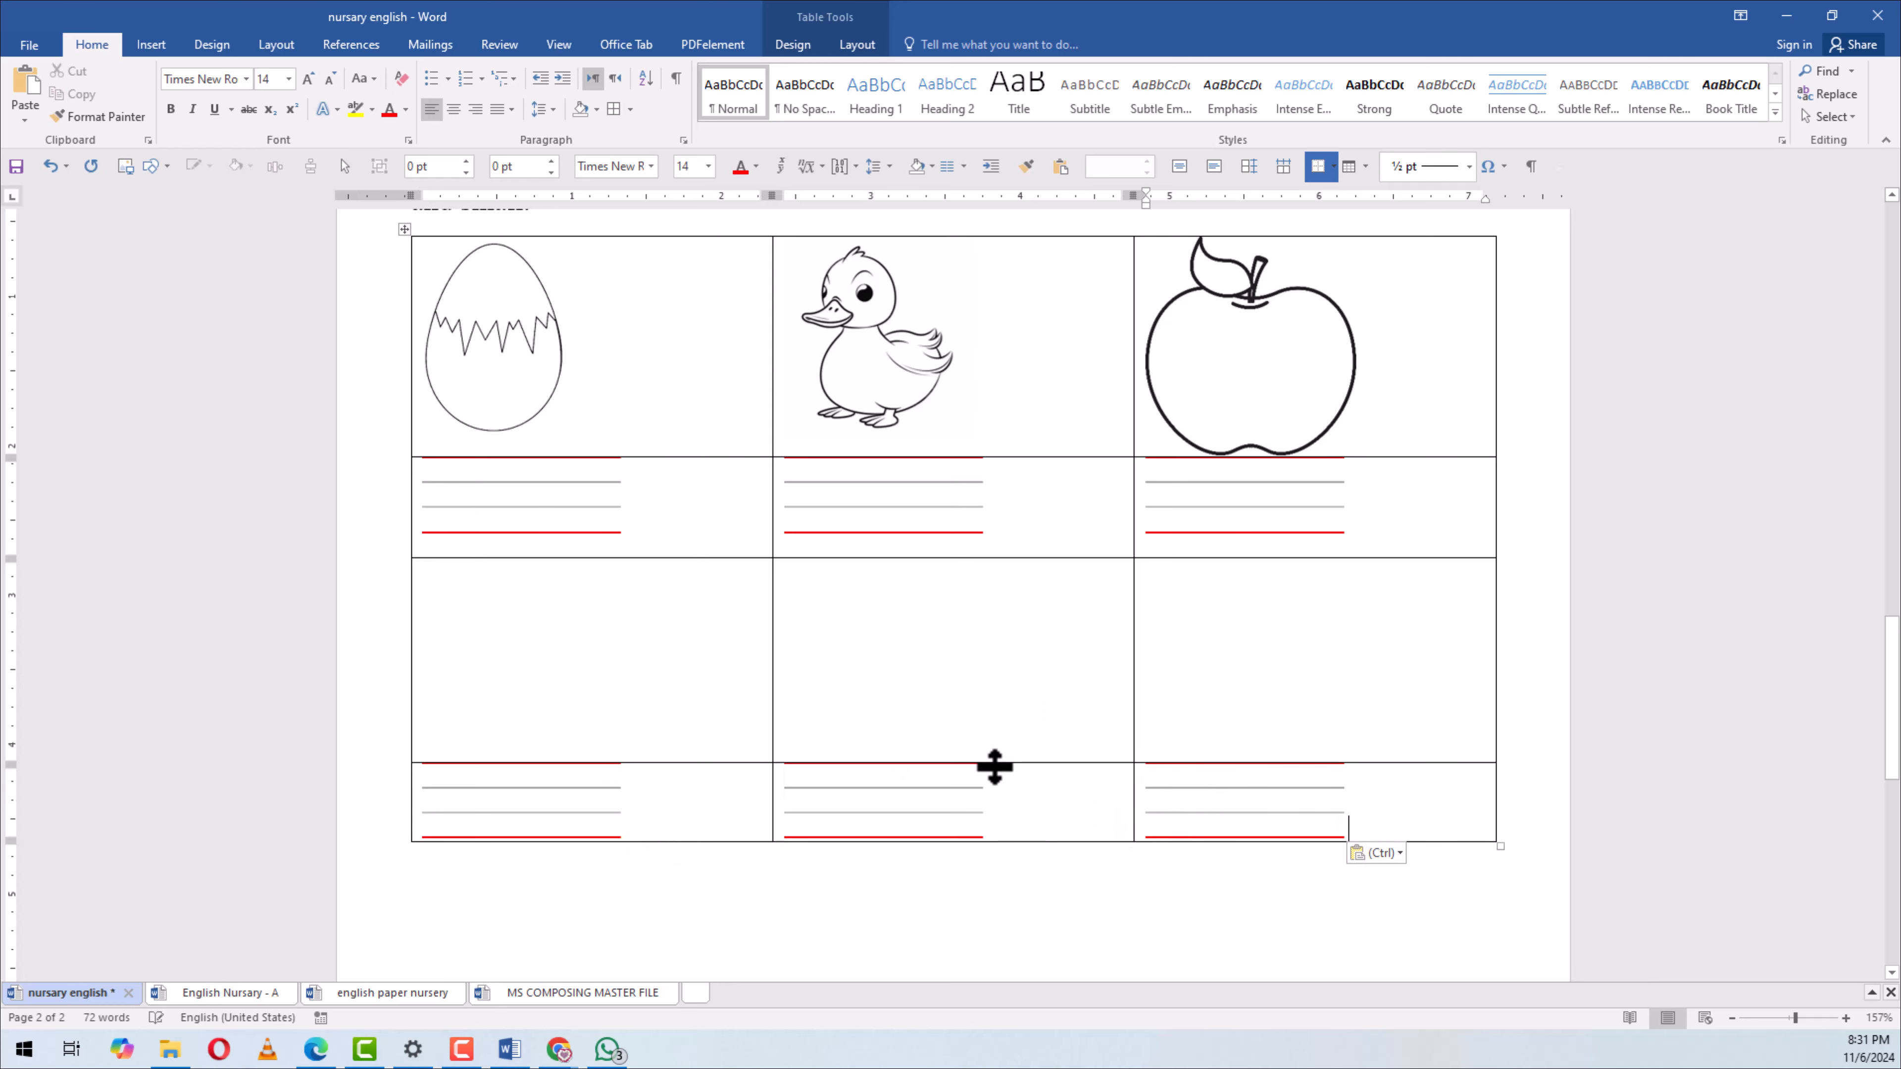
left_click_drag(998, 764, 1000, 783)
Switch to the English PDF in Edge and check the beginning-letters exercise on page 3
left_click(316, 1049)
left_click_drag(1018, 234, 678, 21)
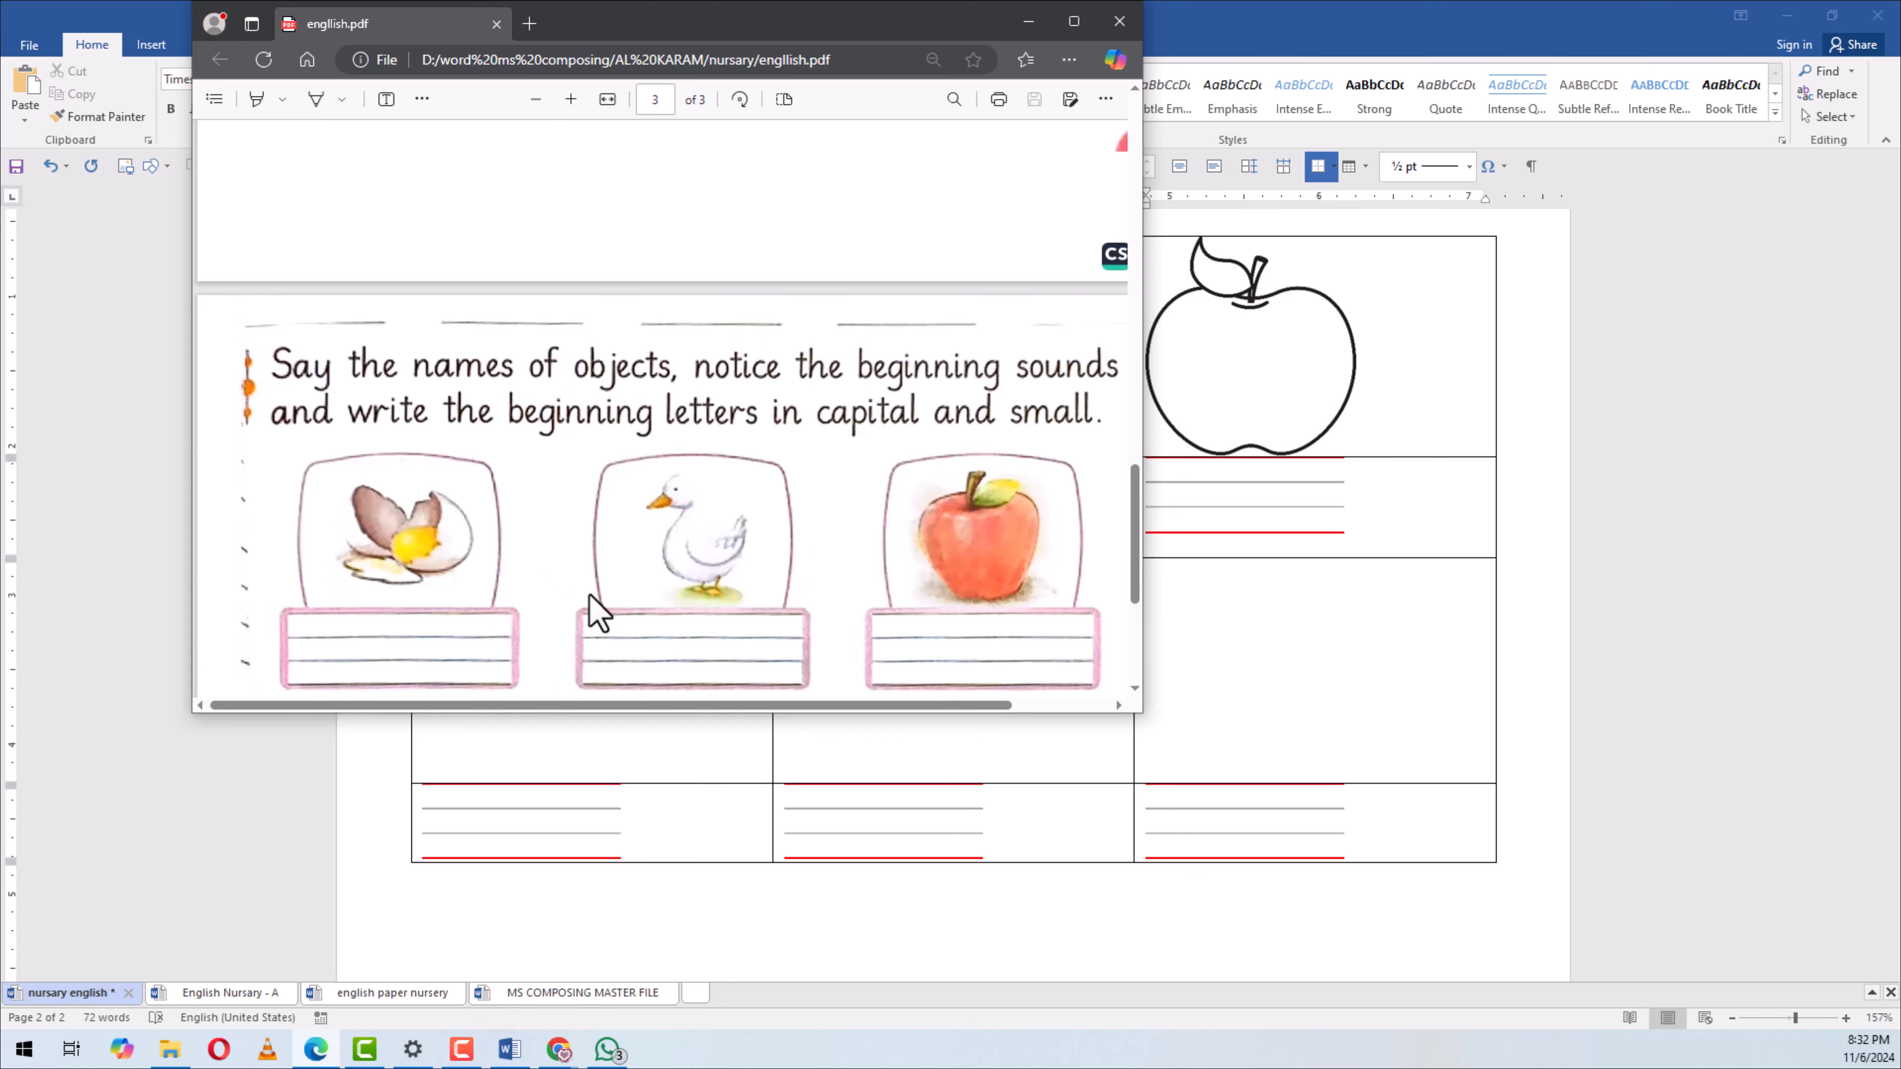
left_click_drag(921, 24, 1900, 557)
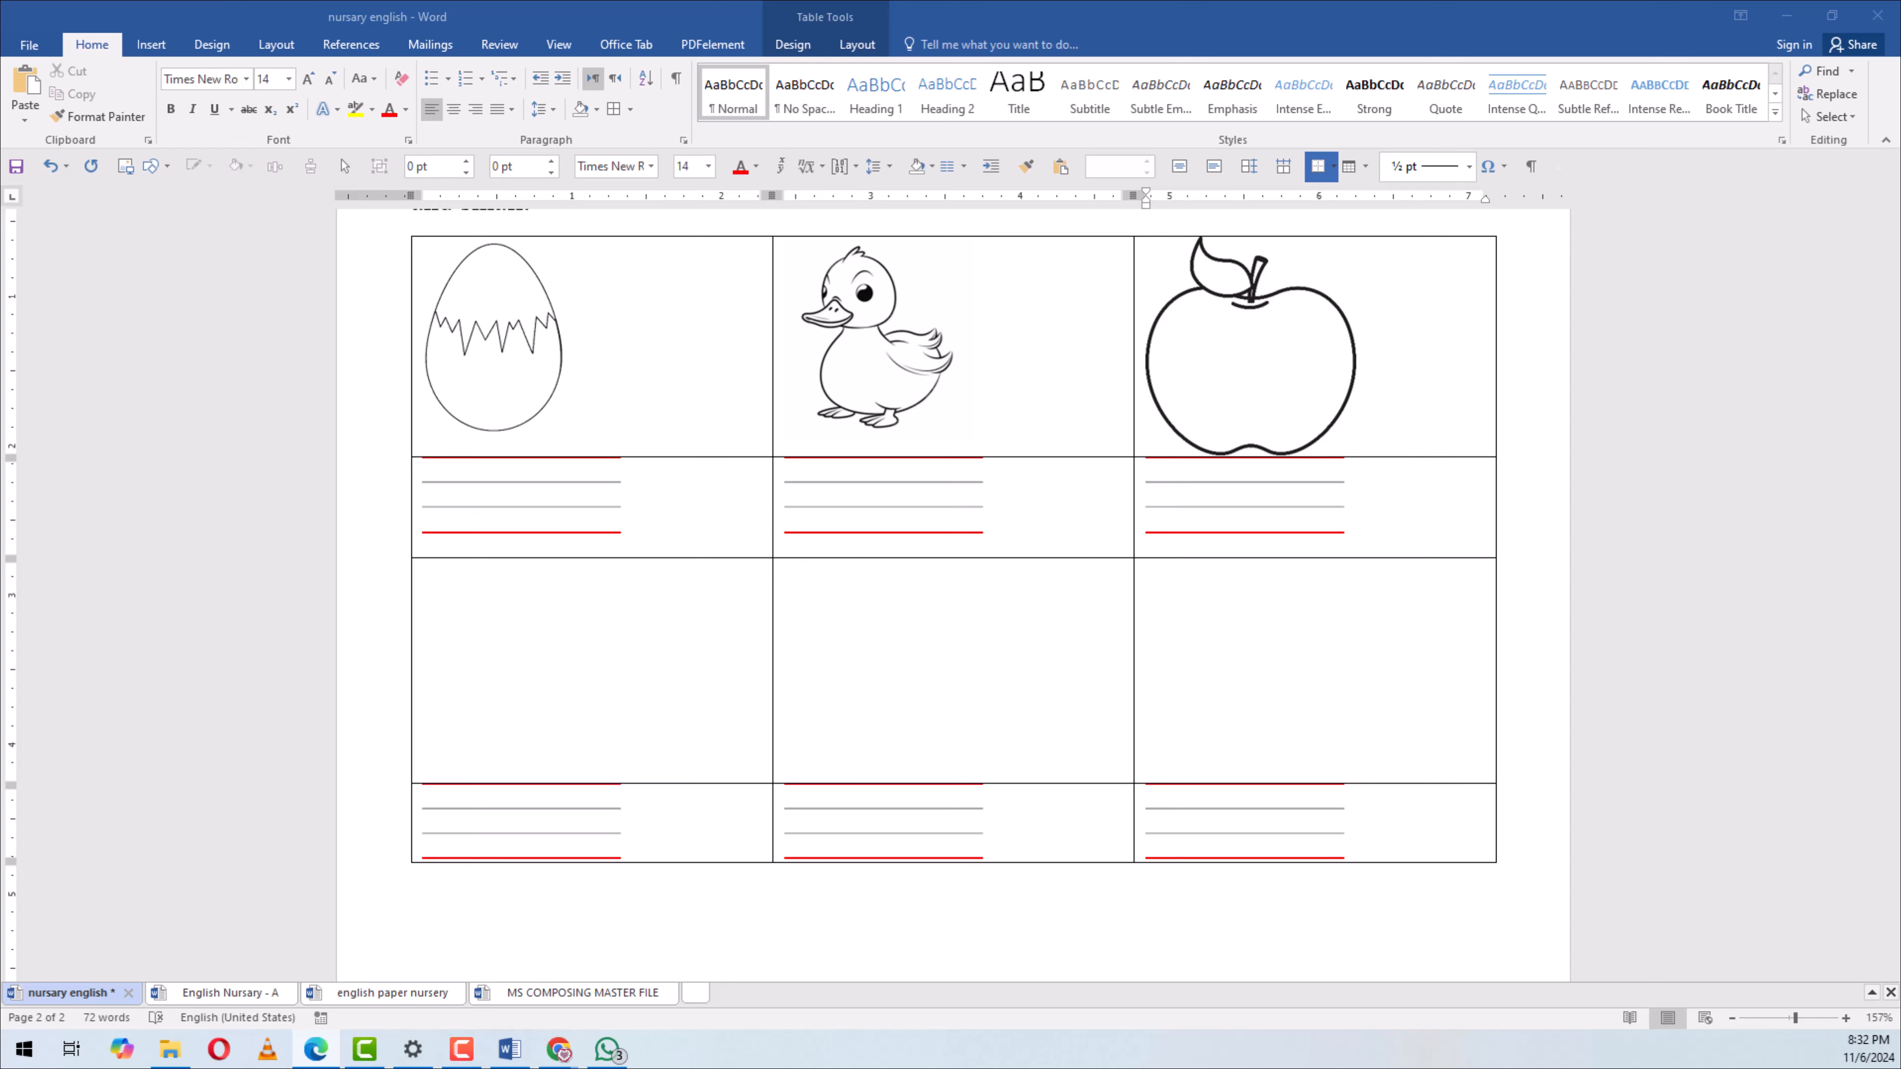
Copy the egg, duck and apple pictures from the table's first row into the third row's cells
left_click_drag(581, 333, 1463, 366)
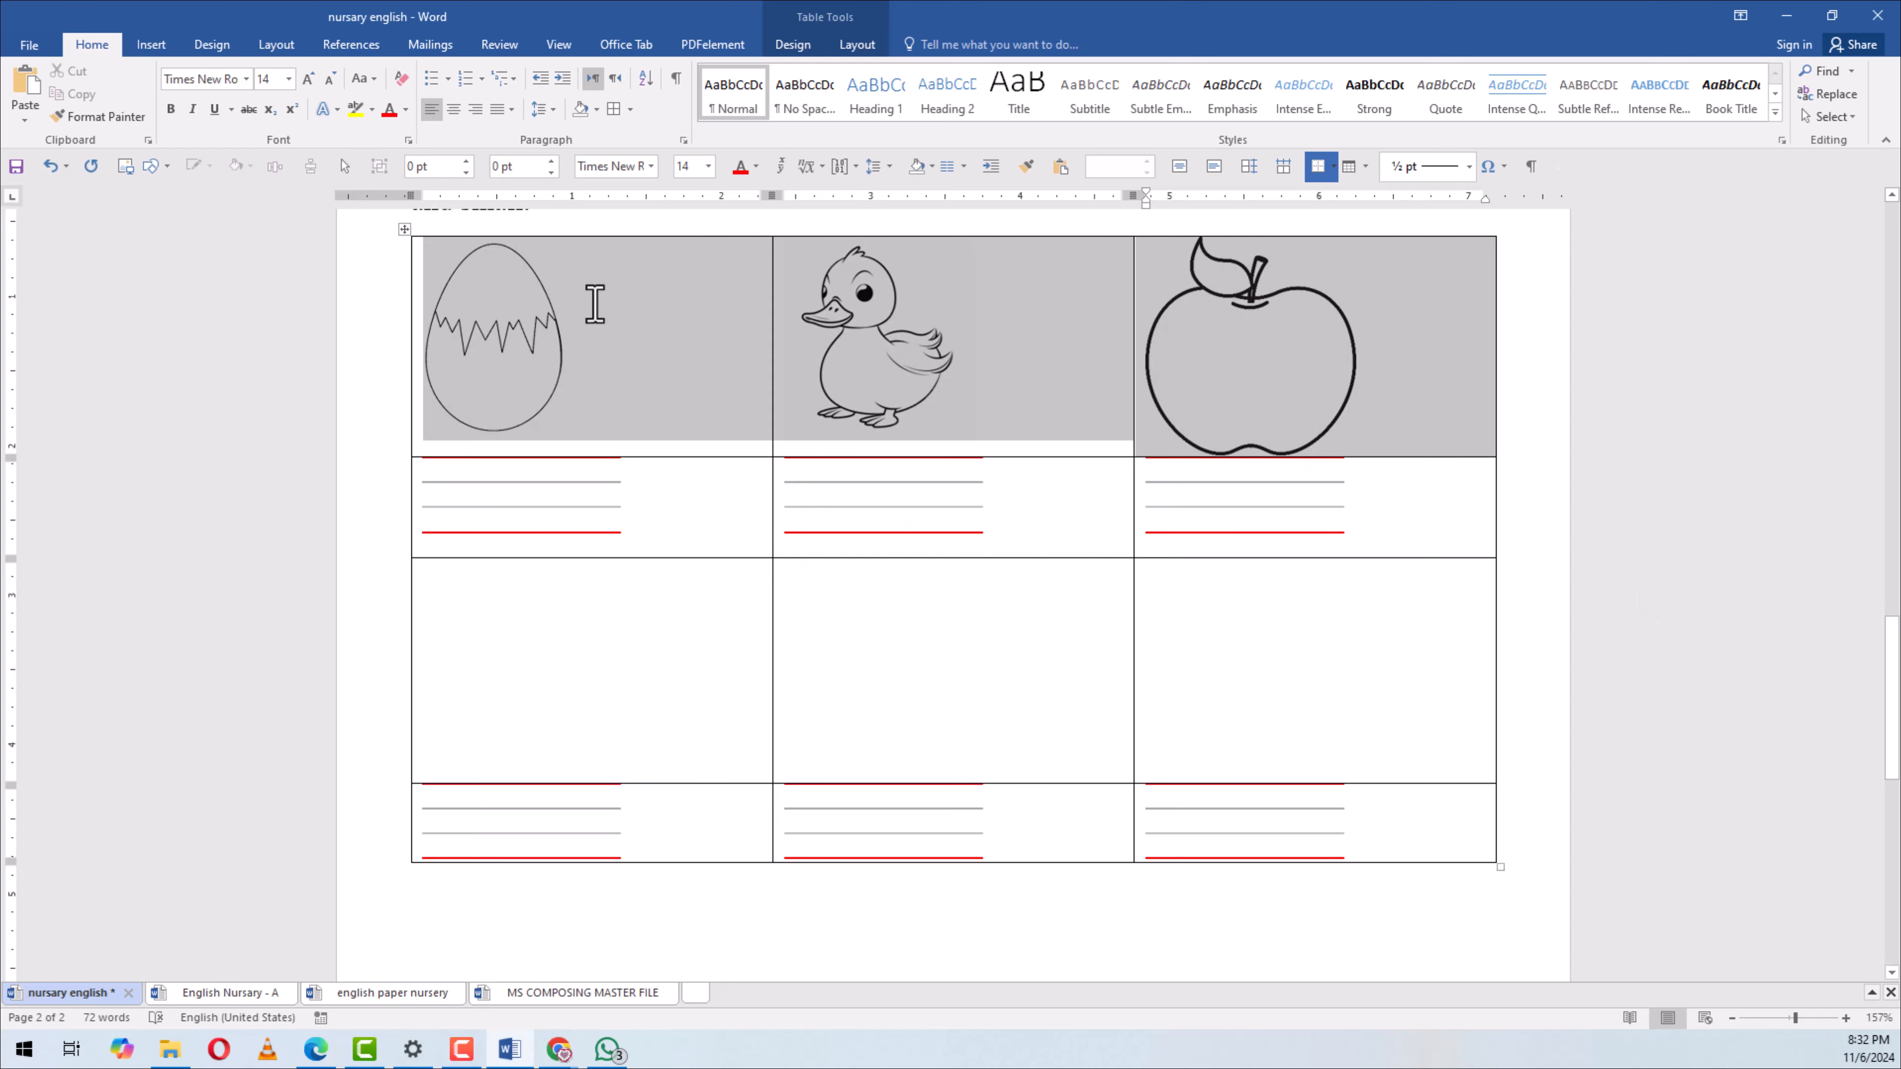
left_click_drag(655, 646, 1302, 653)
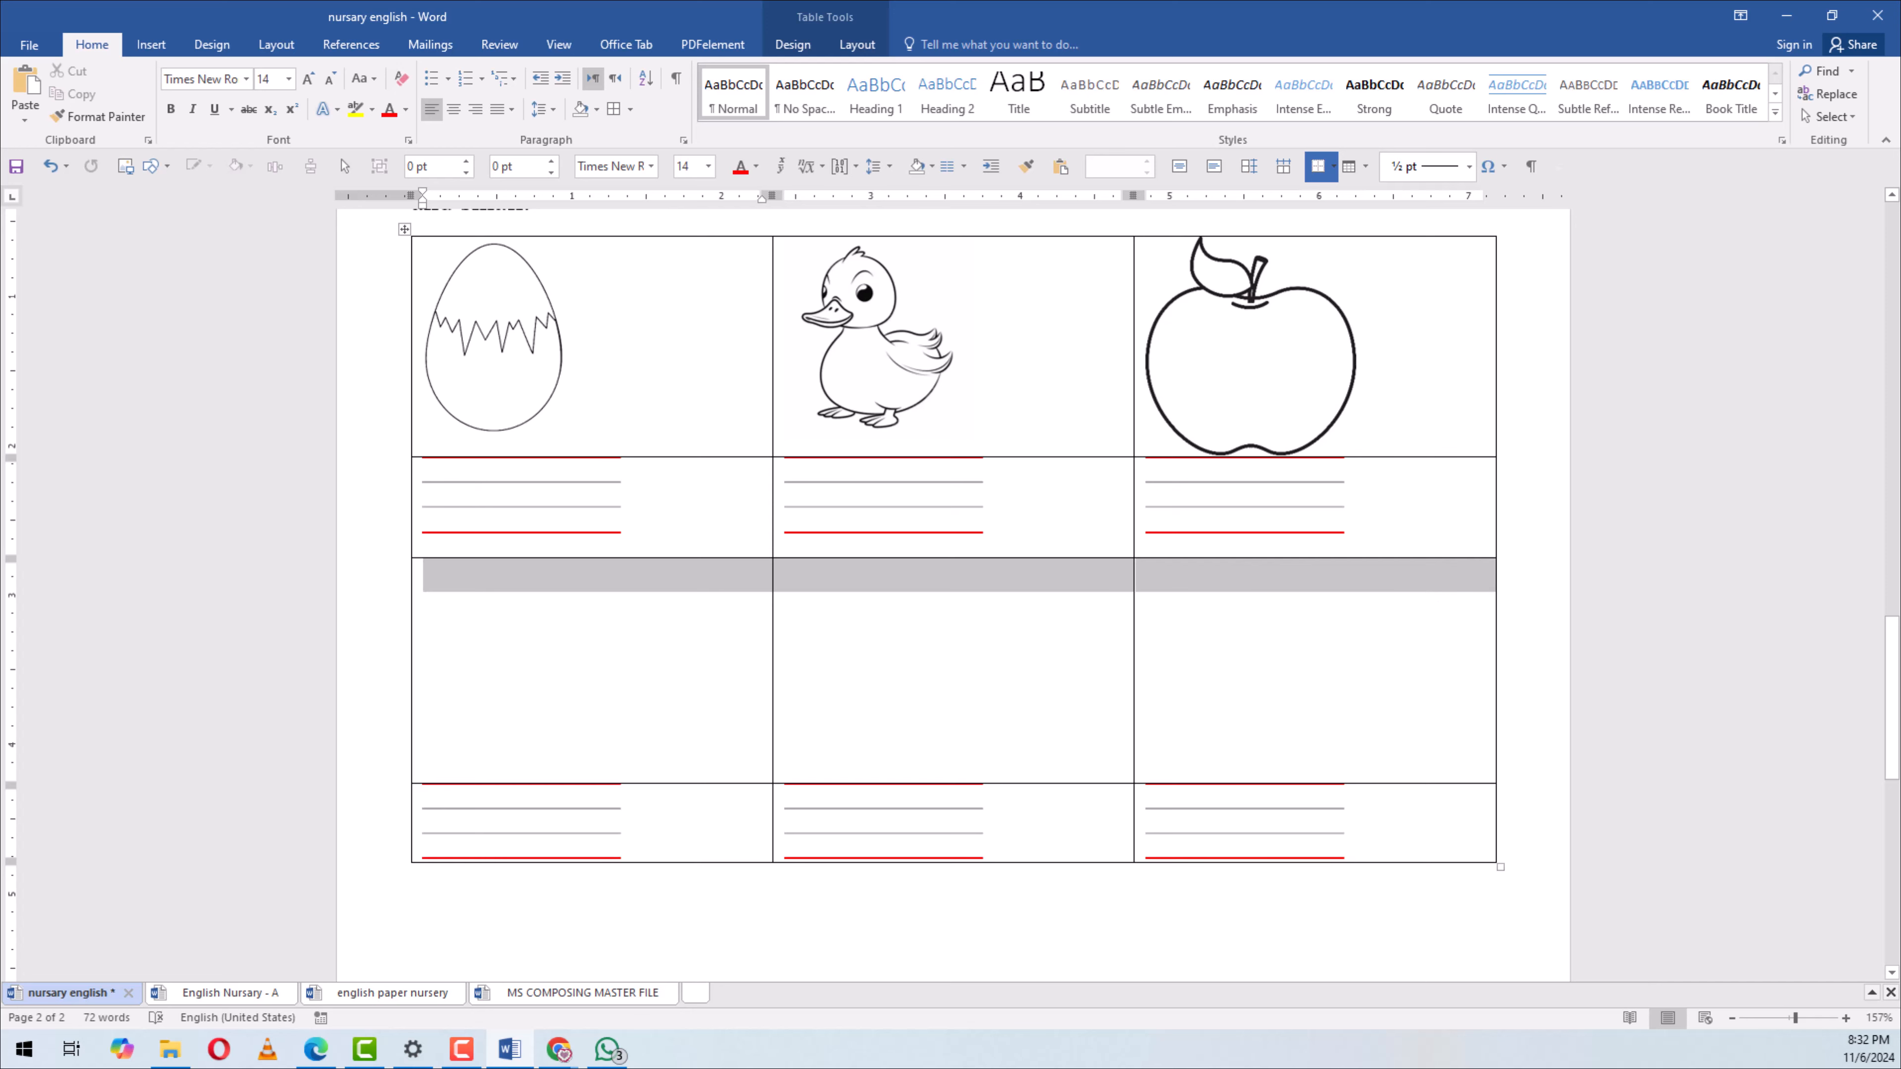
key("ctrl+v")
left_click(1434, 628)
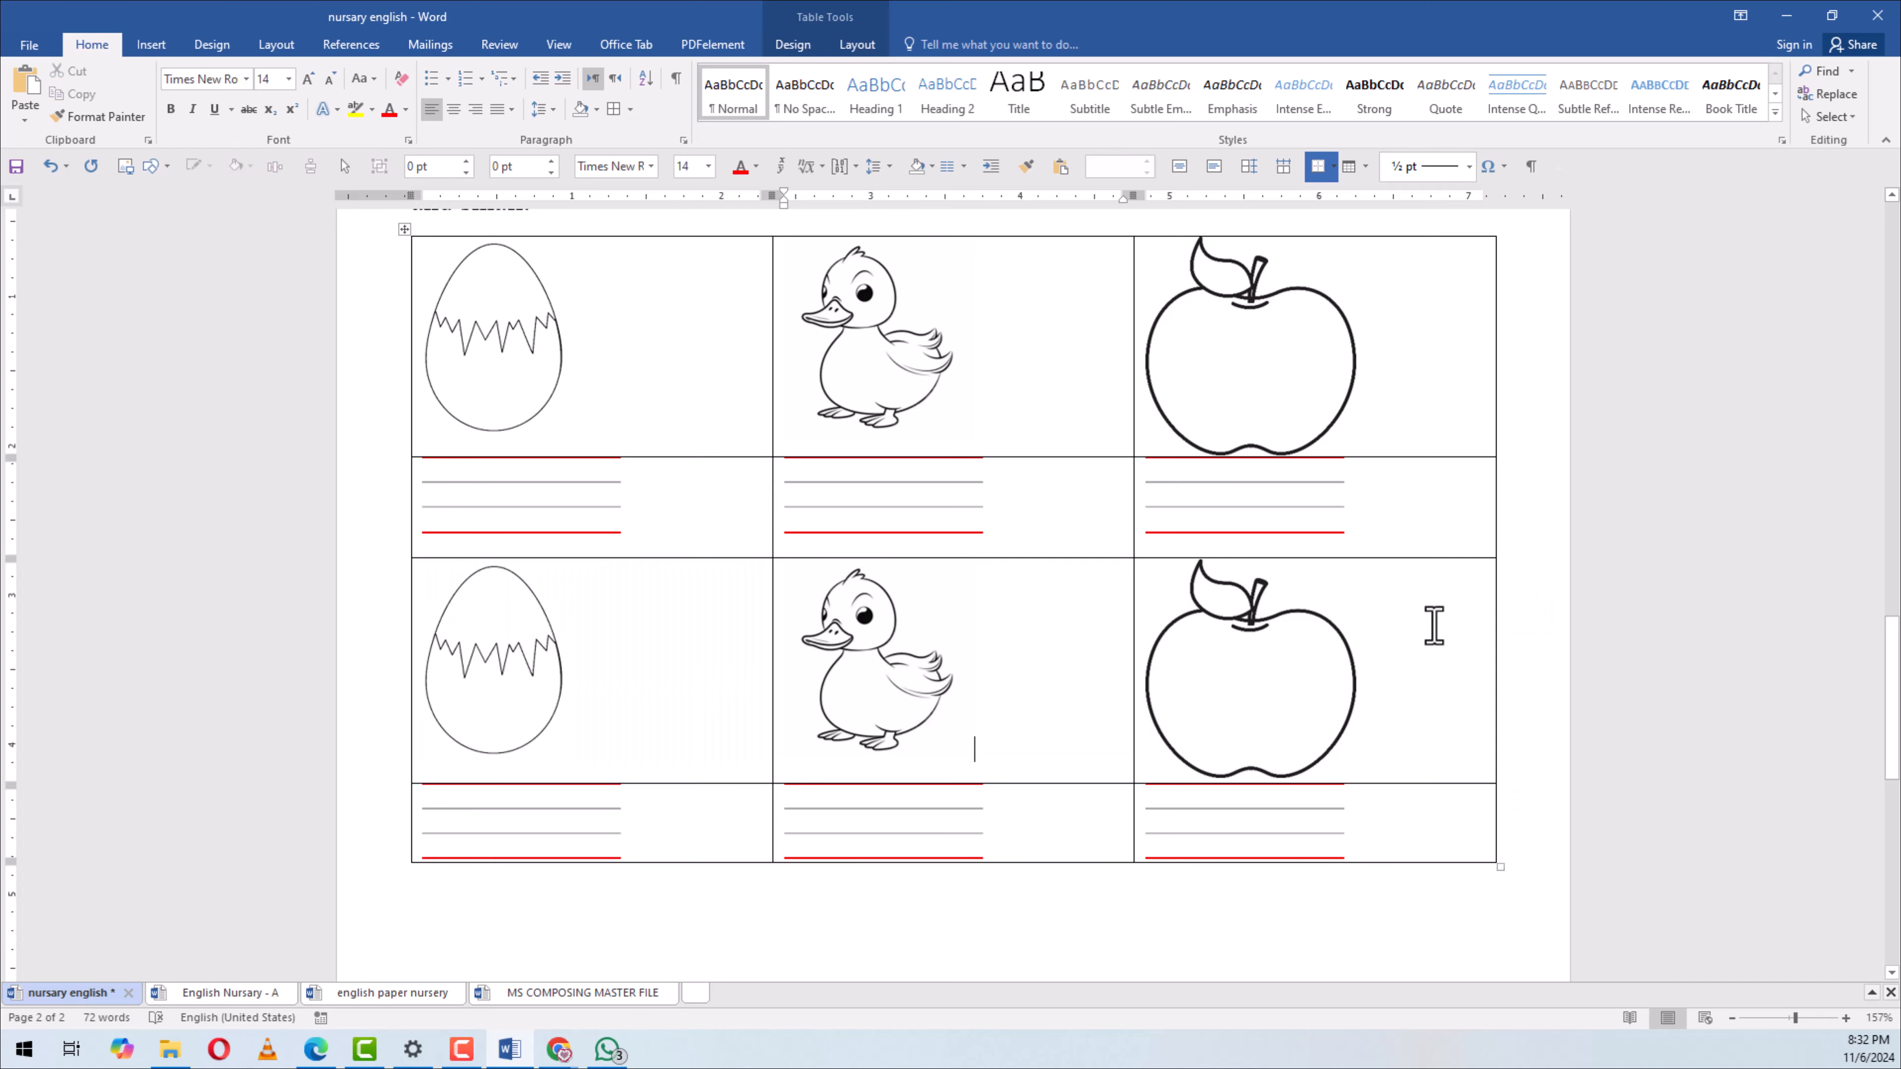
Center the contents of the whole picture table horizontally and vertically within their cells
left_click(765, 420)
left_click(406, 228)
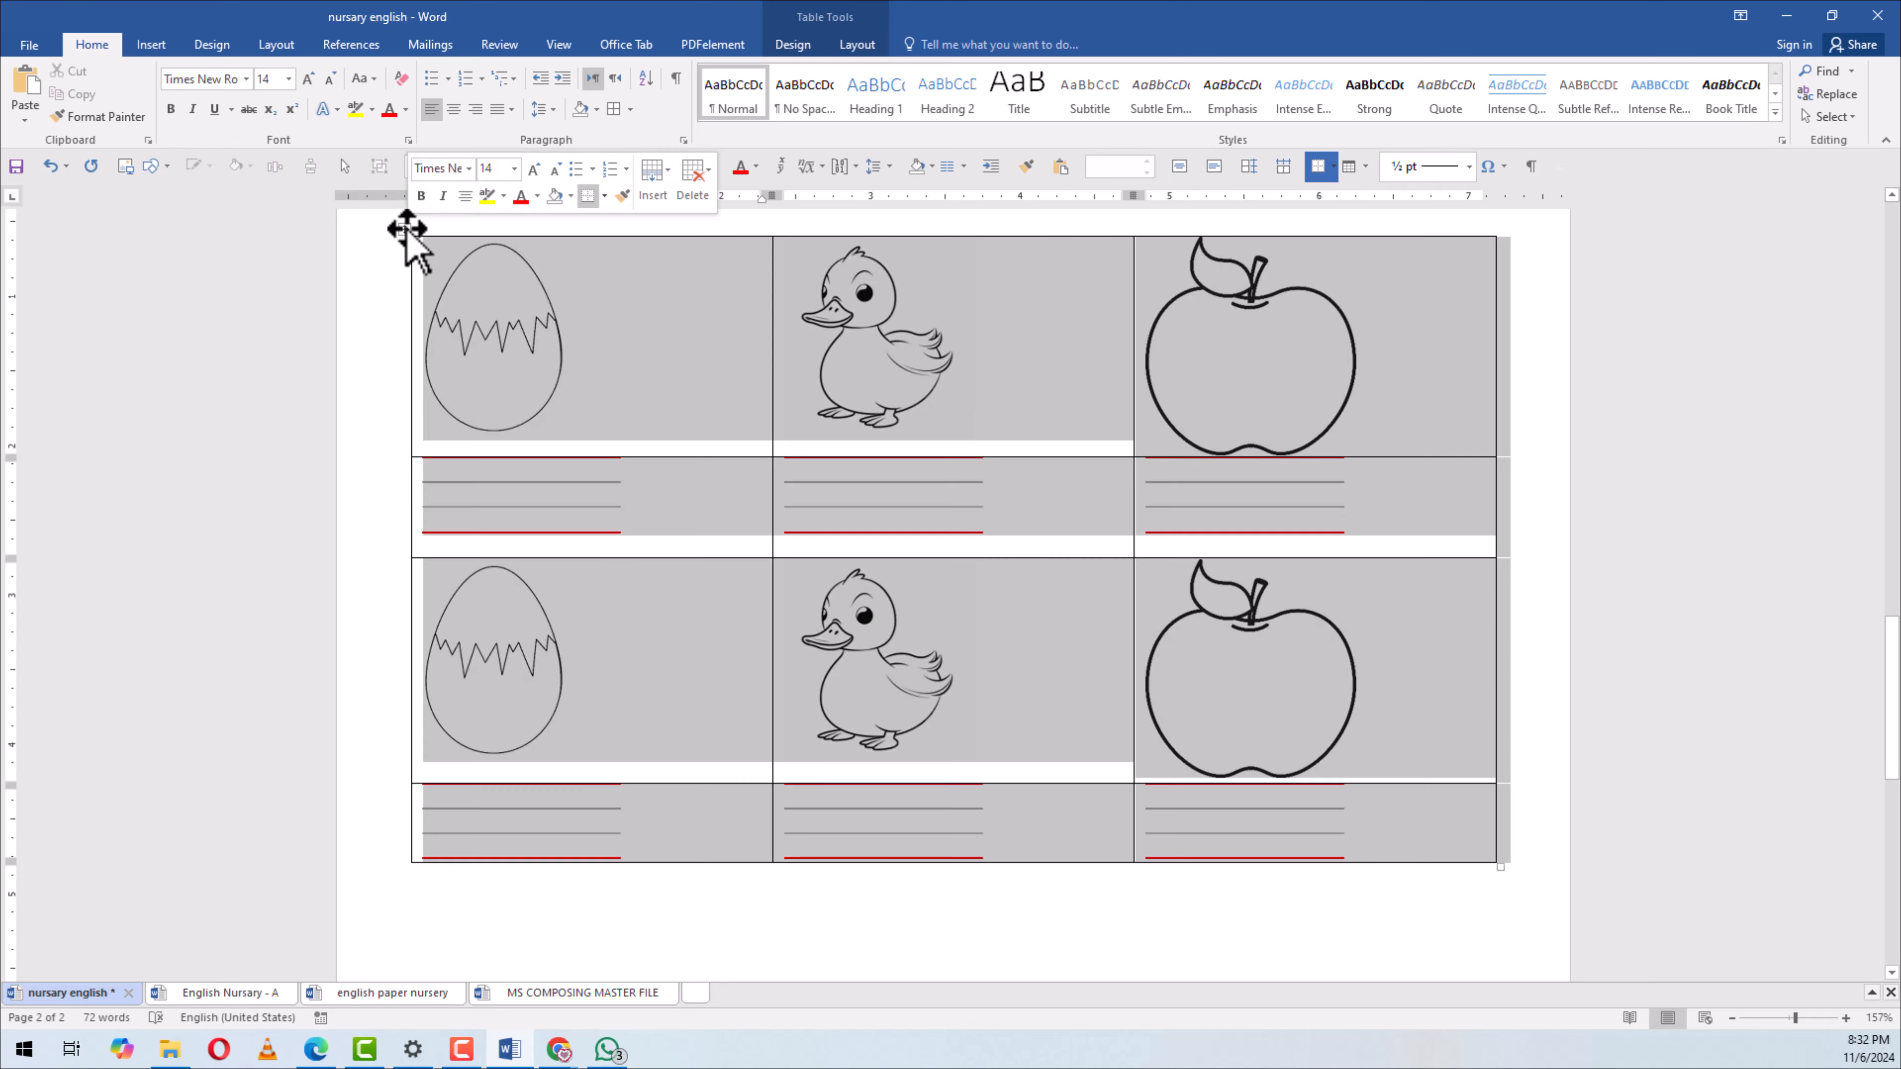
left_click(872, 43)
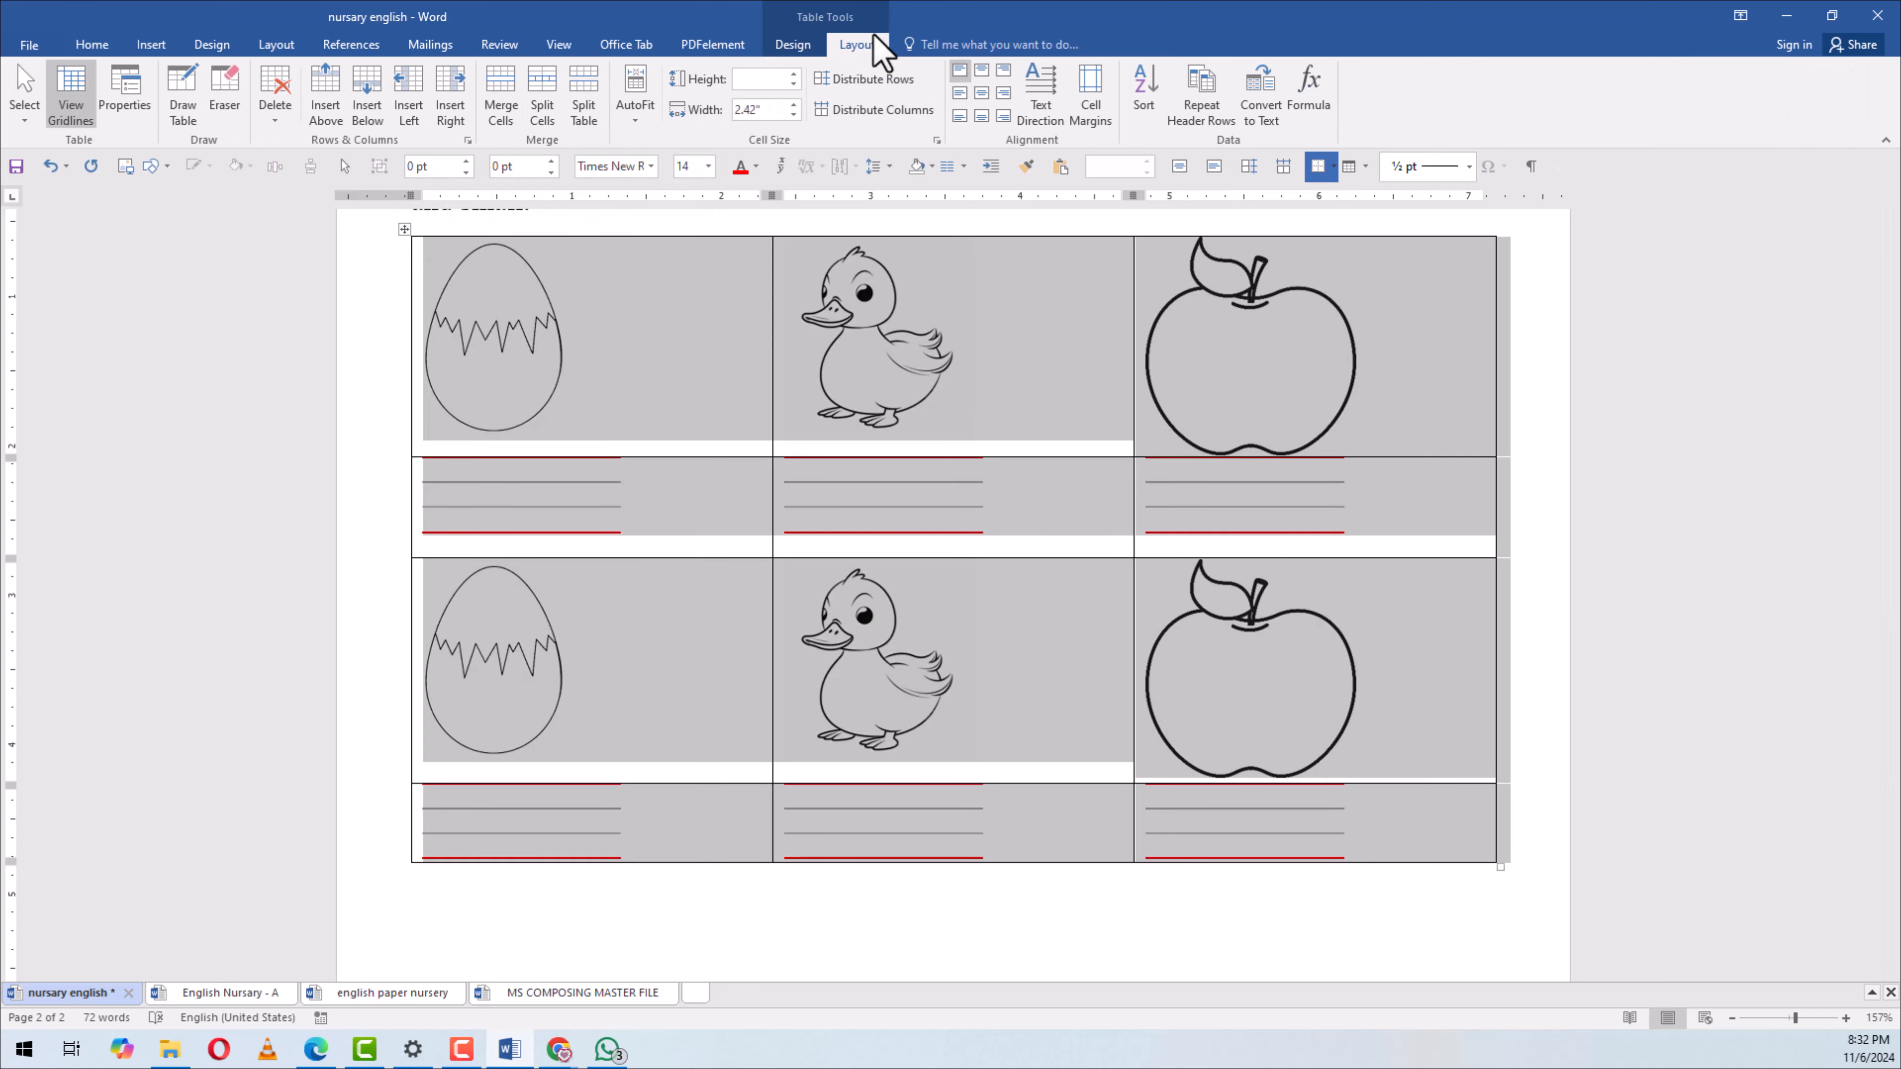
left_click(981, 95)
left_click(817, 376)
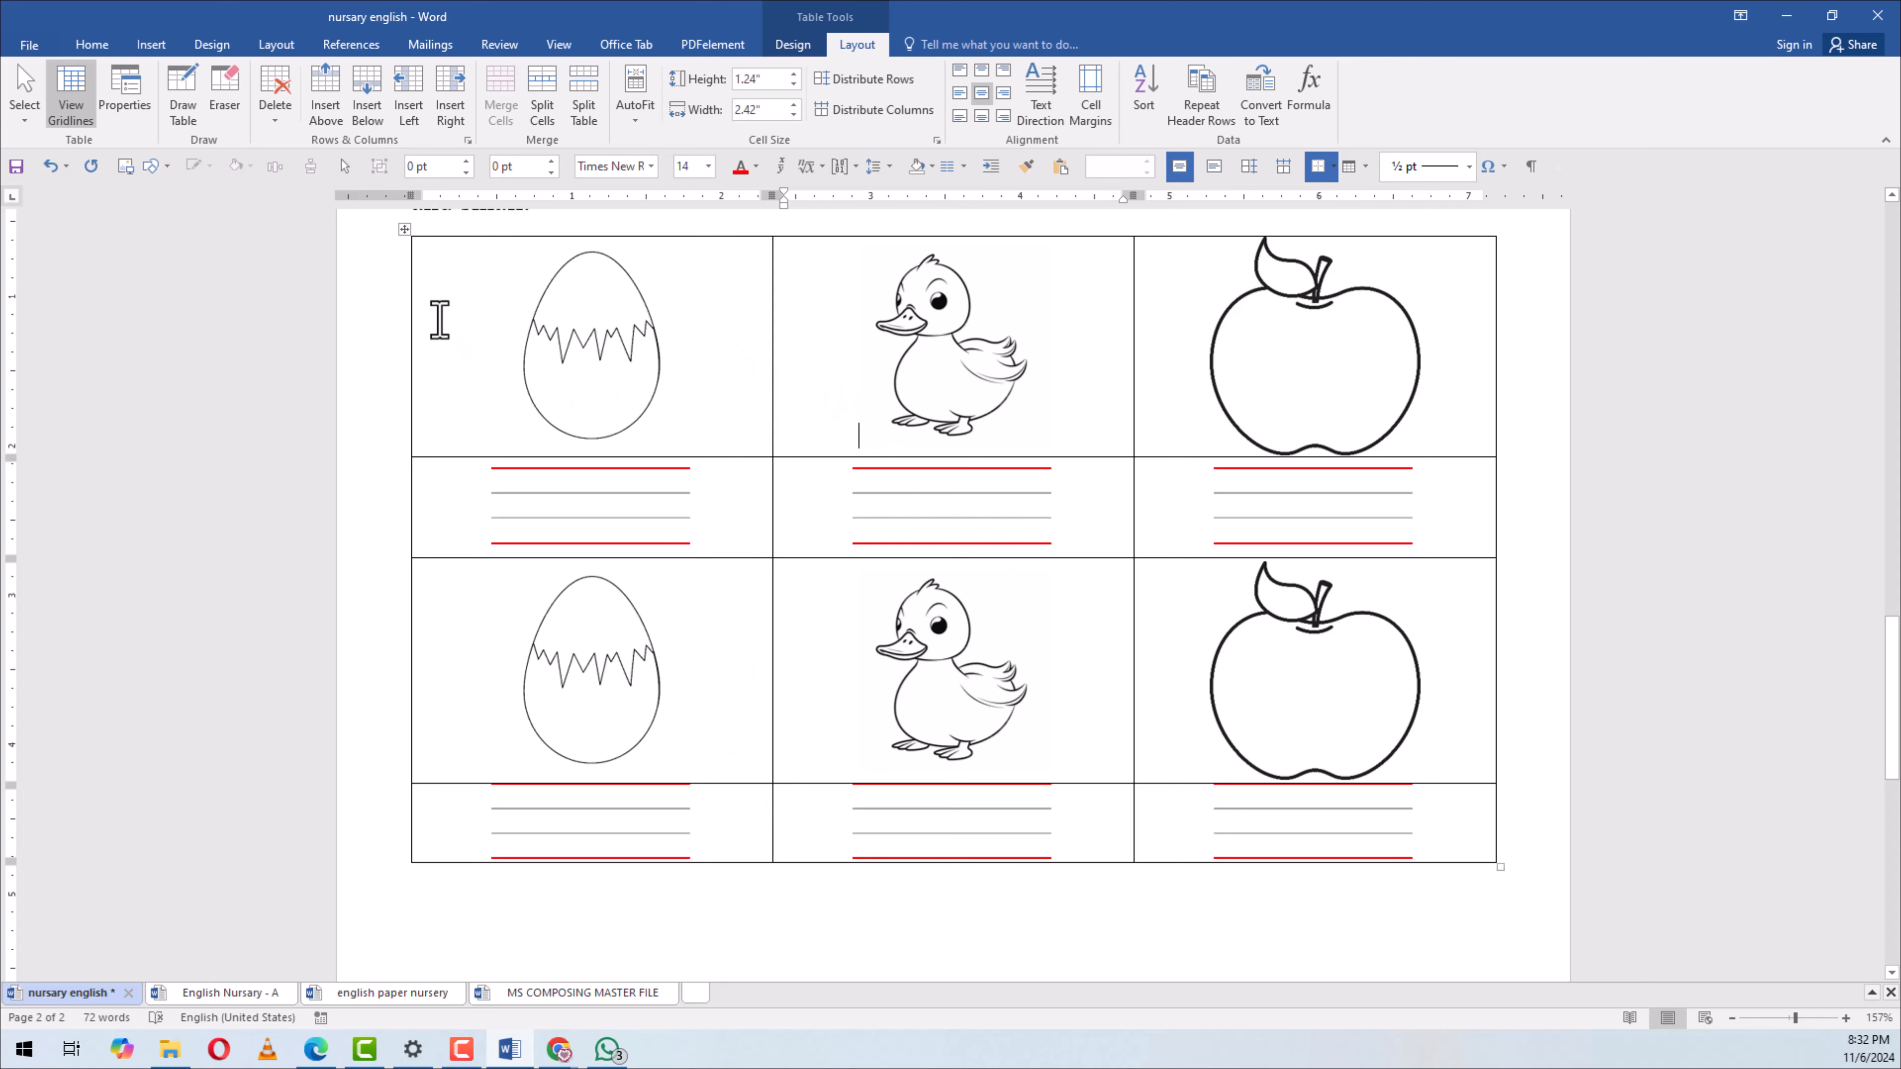
Remove all borders from the picture table and turn off the display of its gridlines
left_click(404, 229)
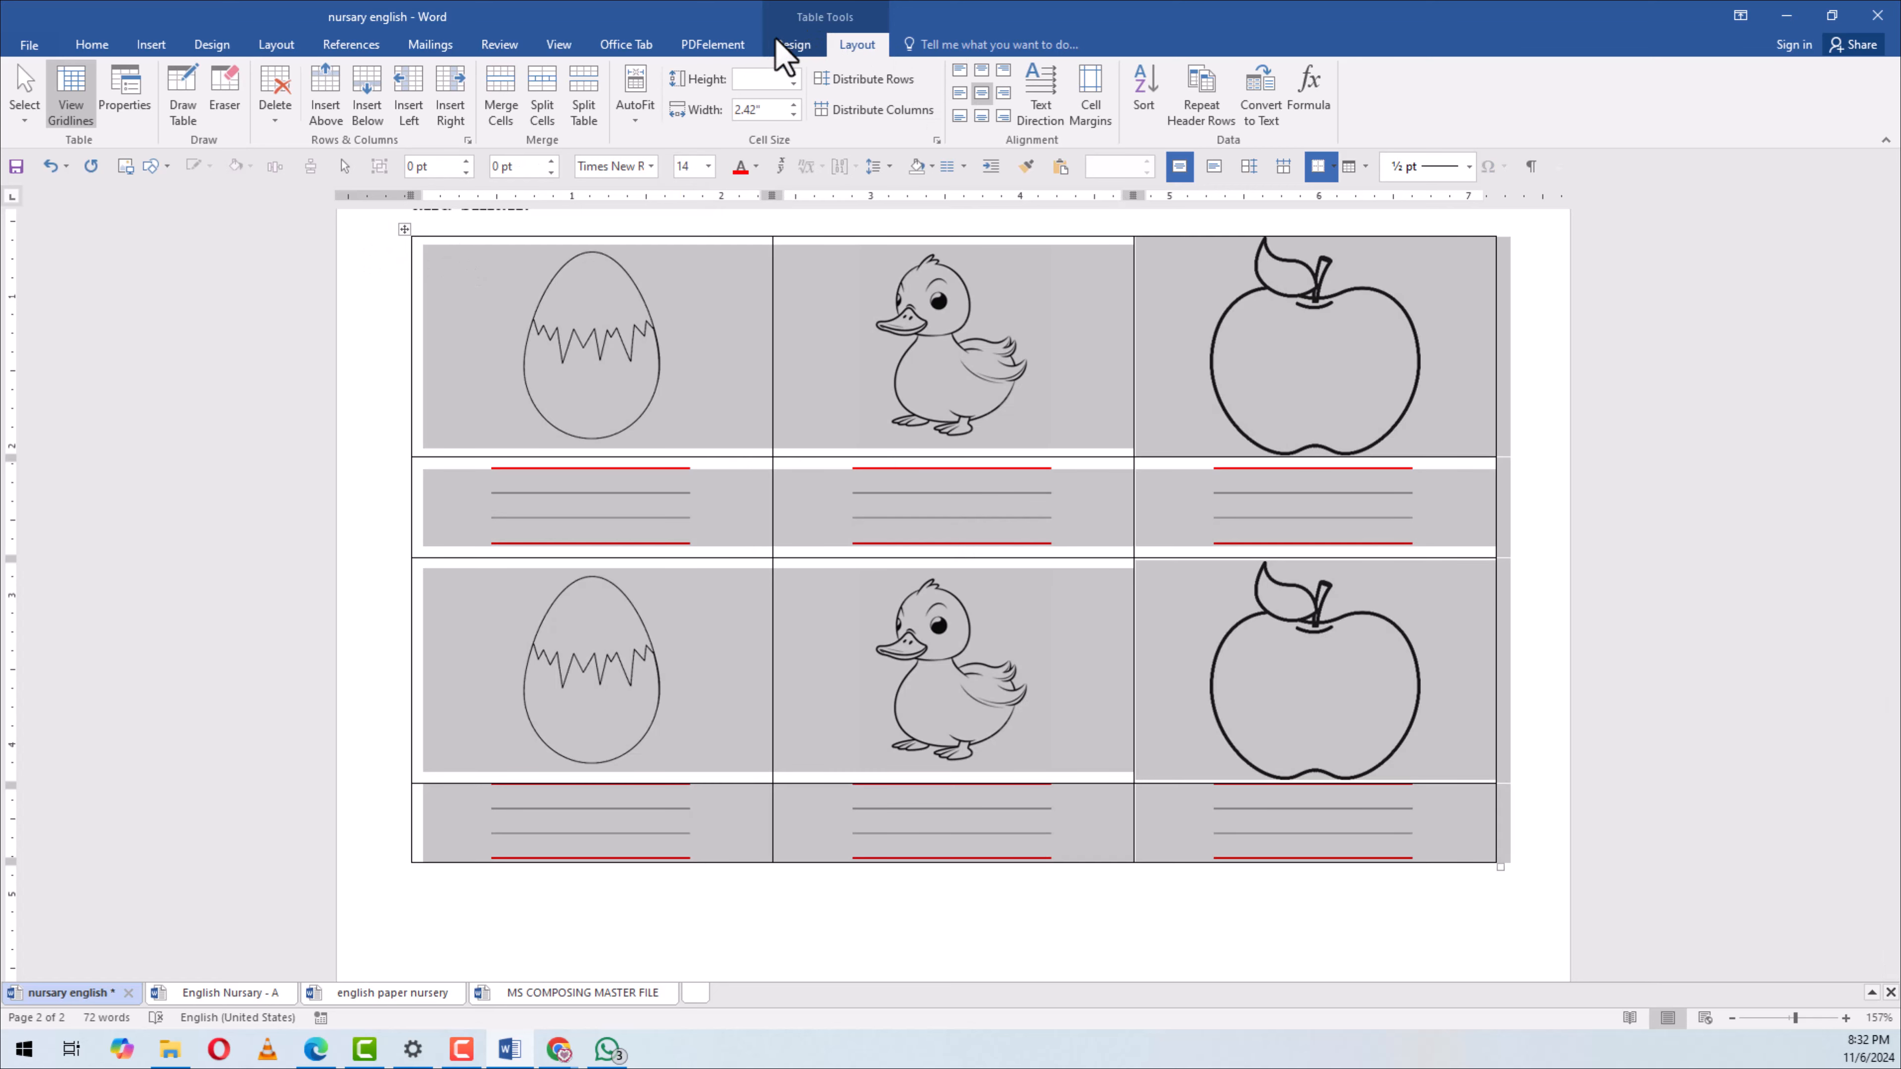
left_click(792, 44)
left_click(1467, 122)
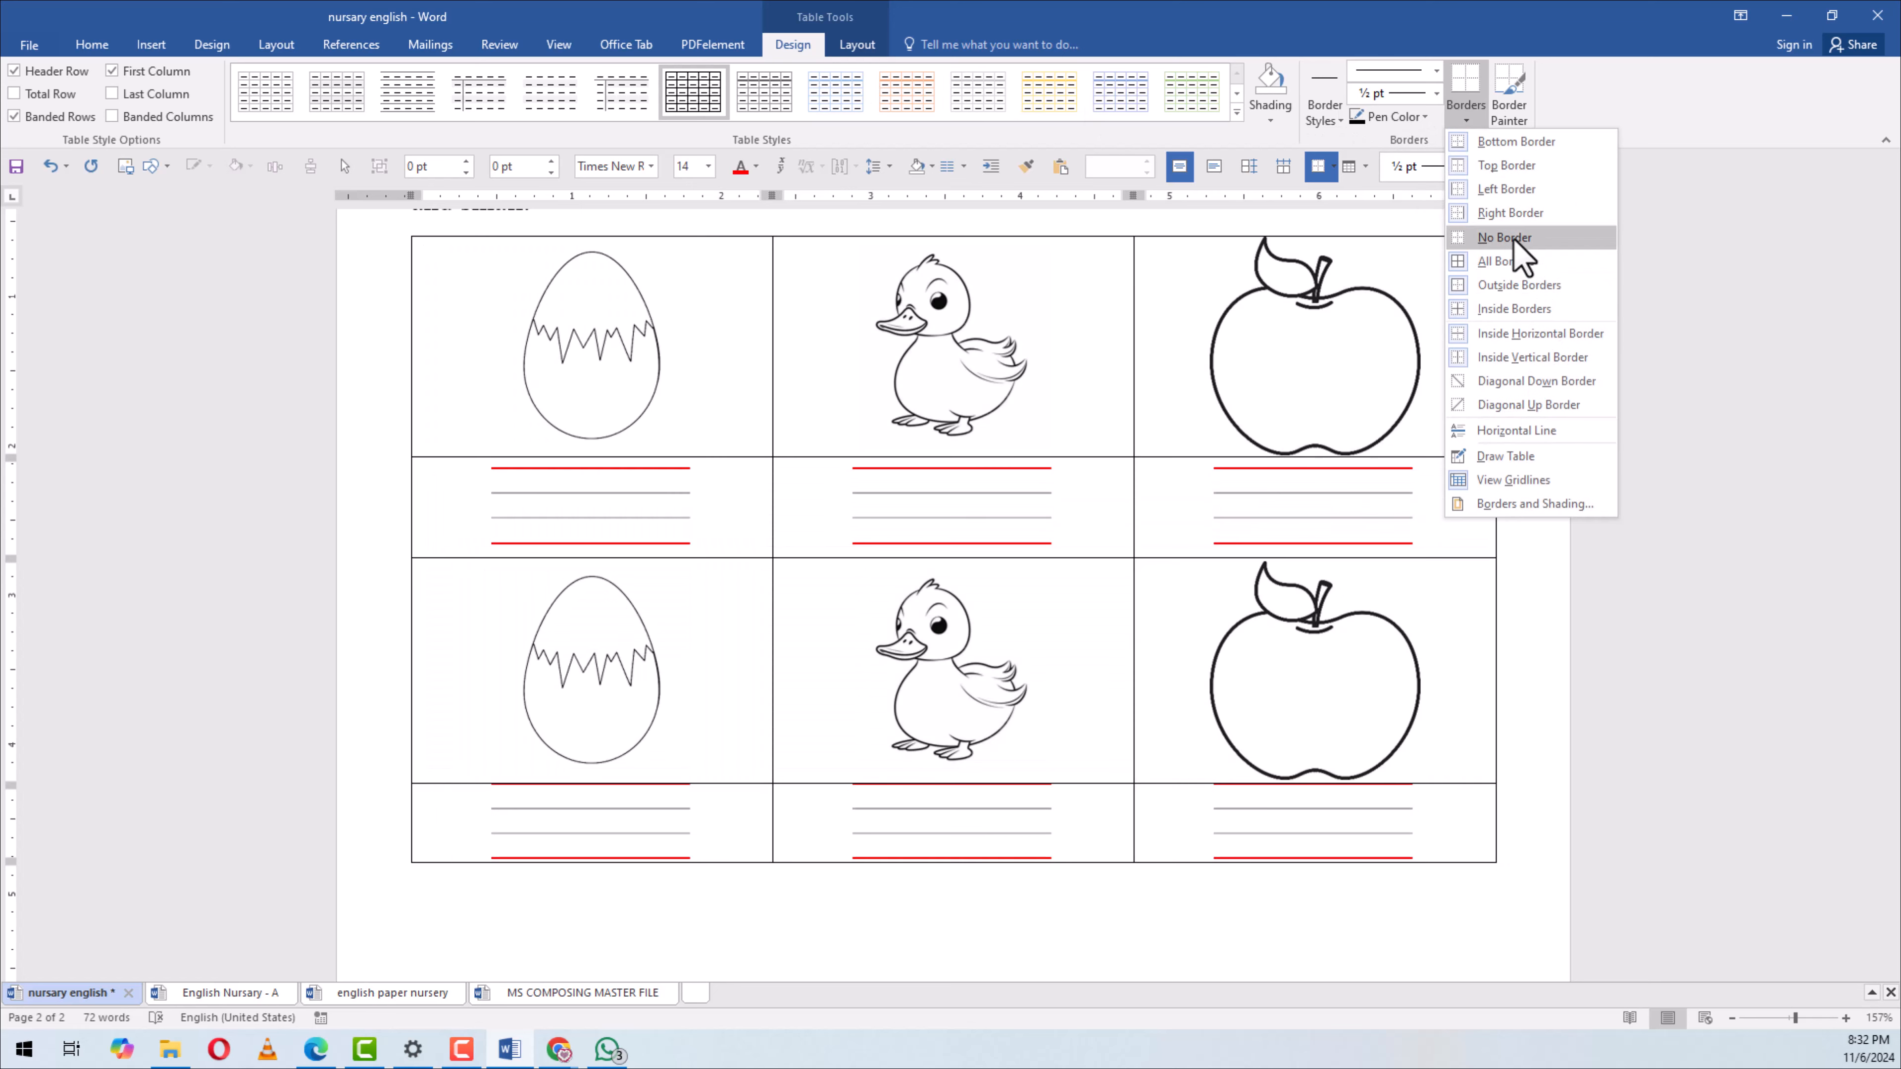
left_click(1512, 277)
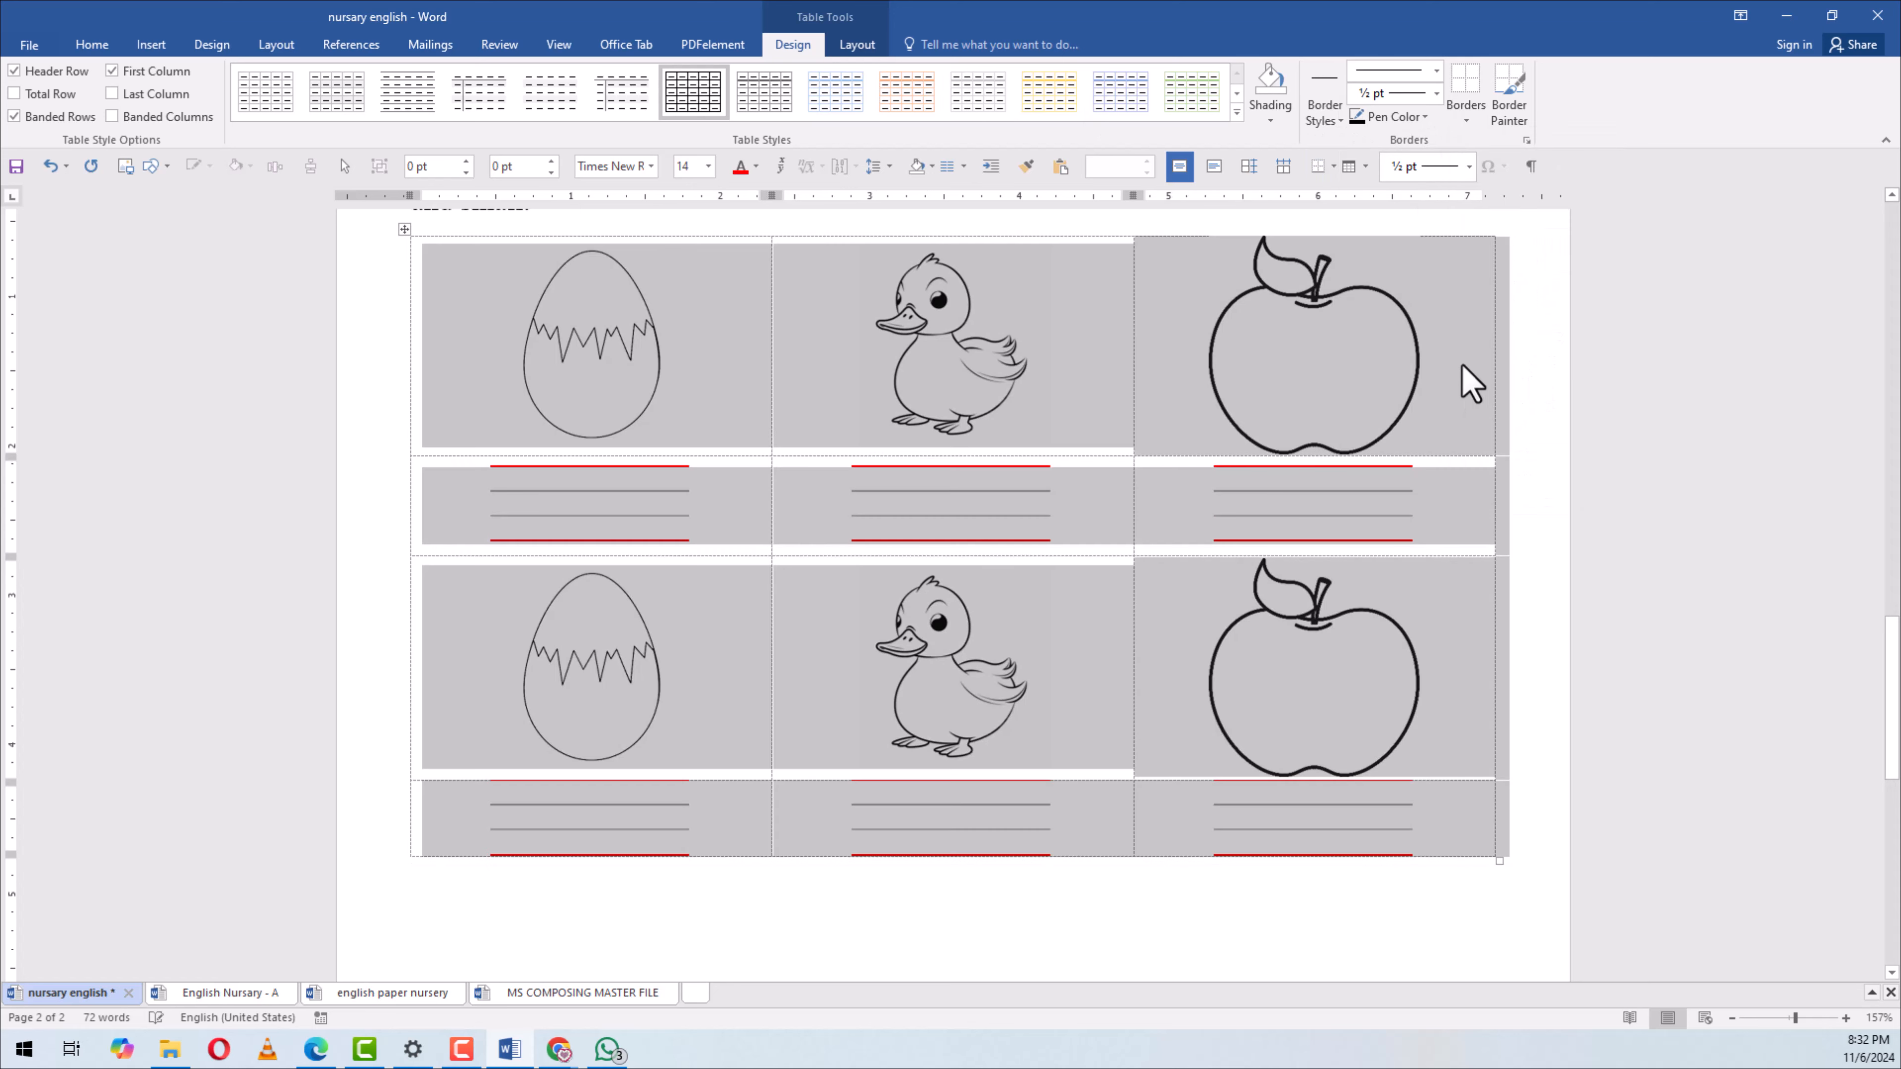
left_click(1431, 421)
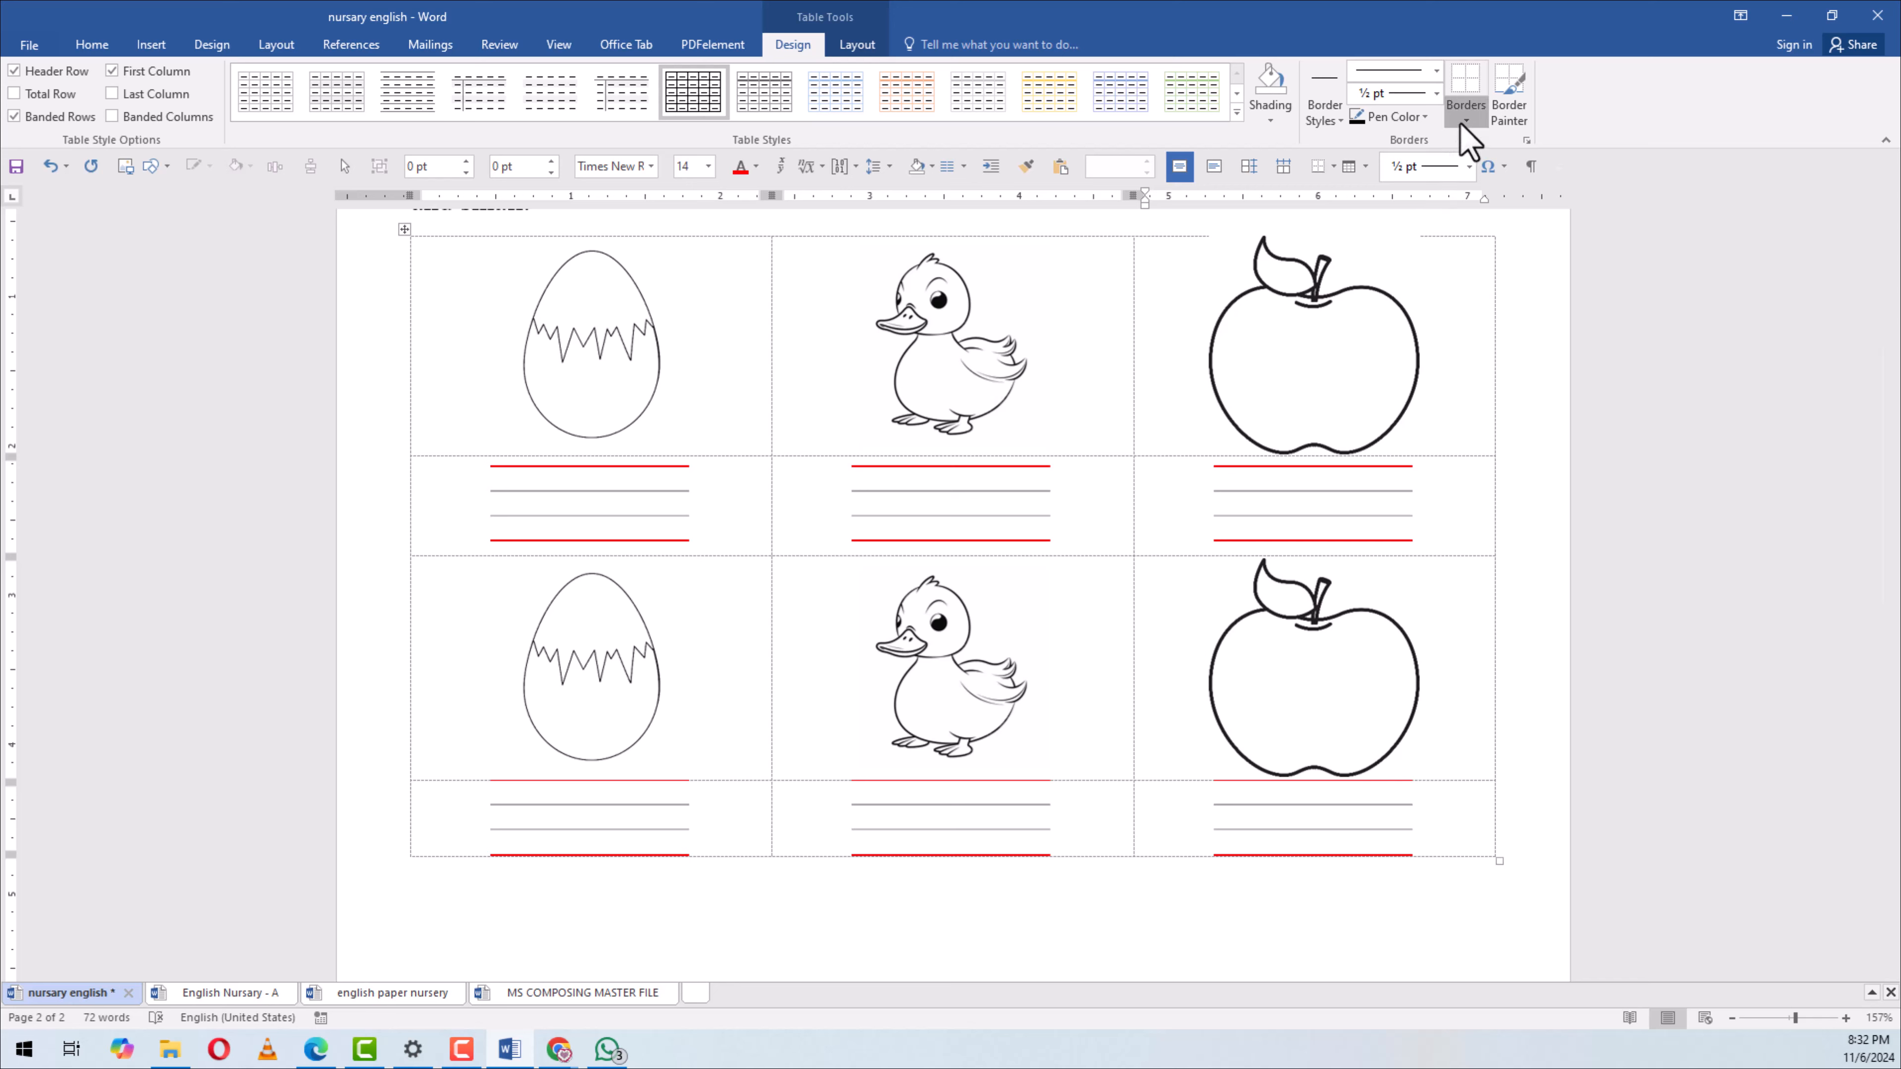
left_click(1451, 483)
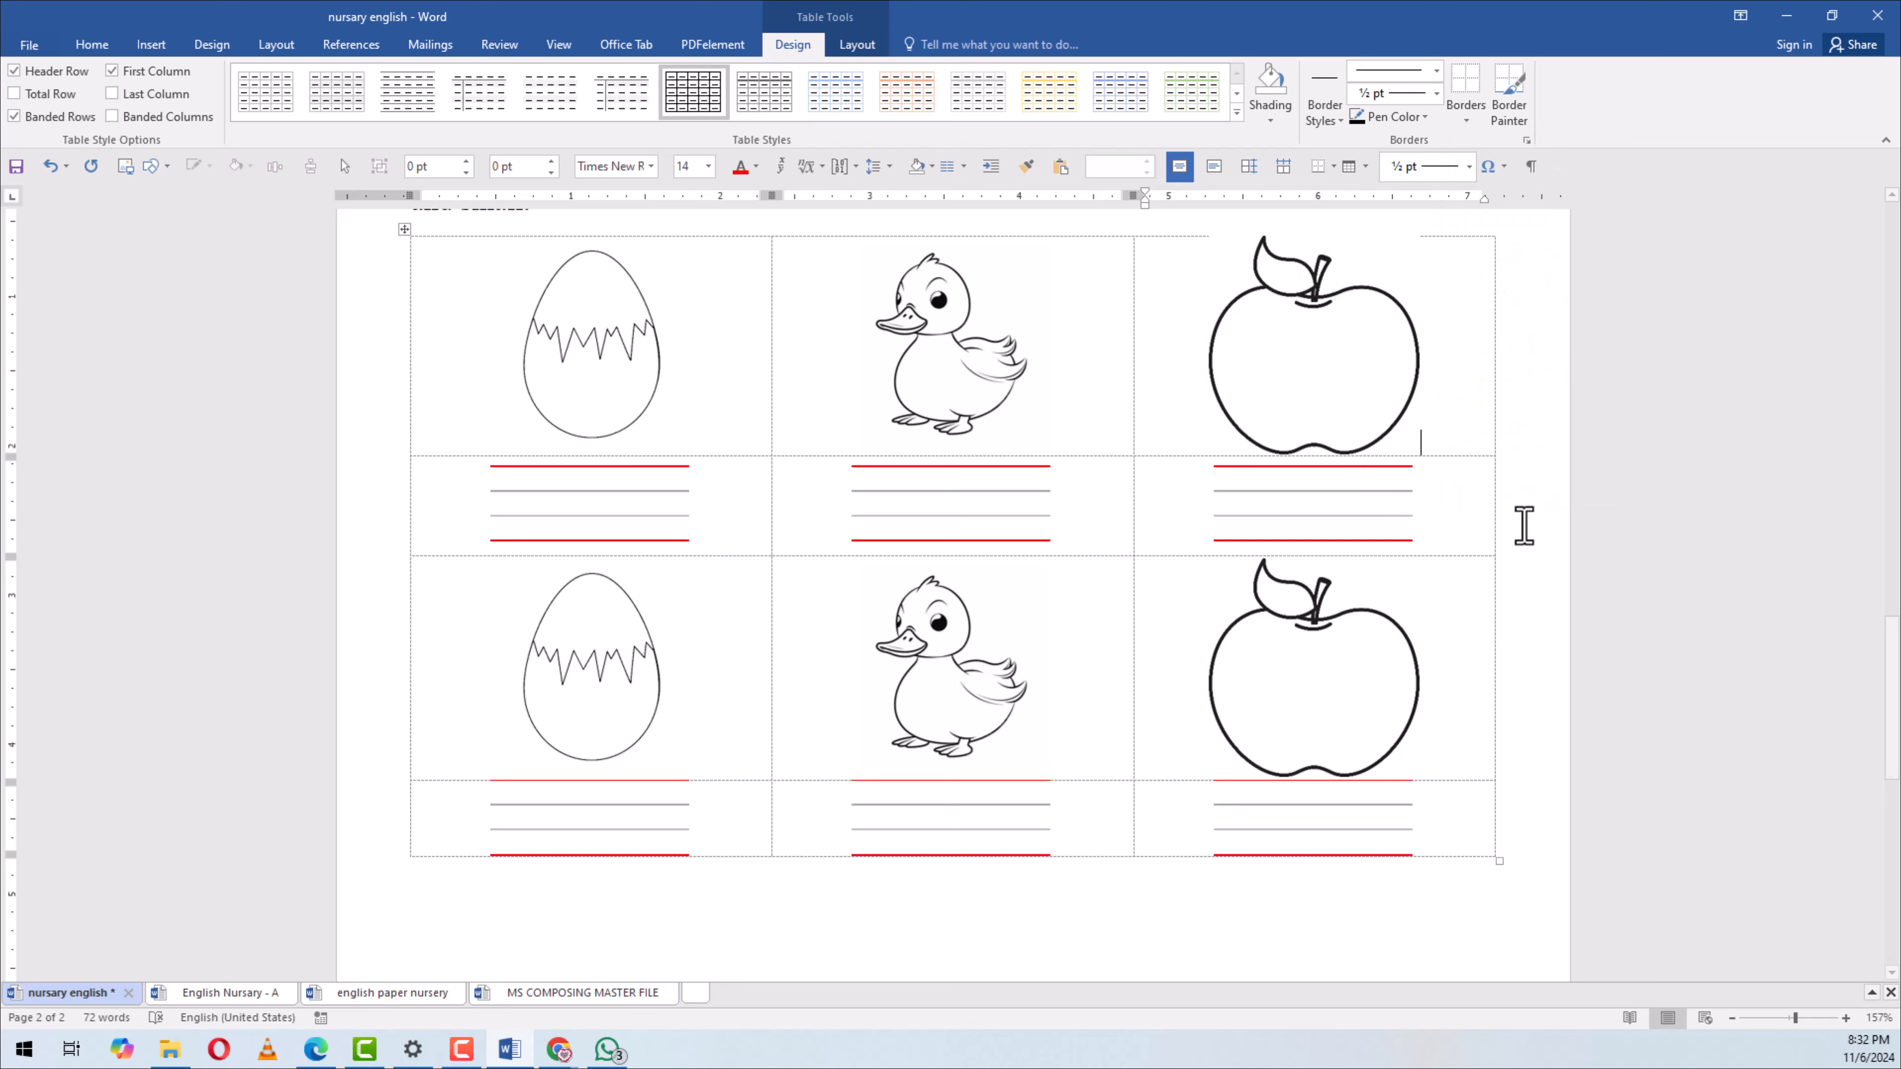
left_click(1514, 517)
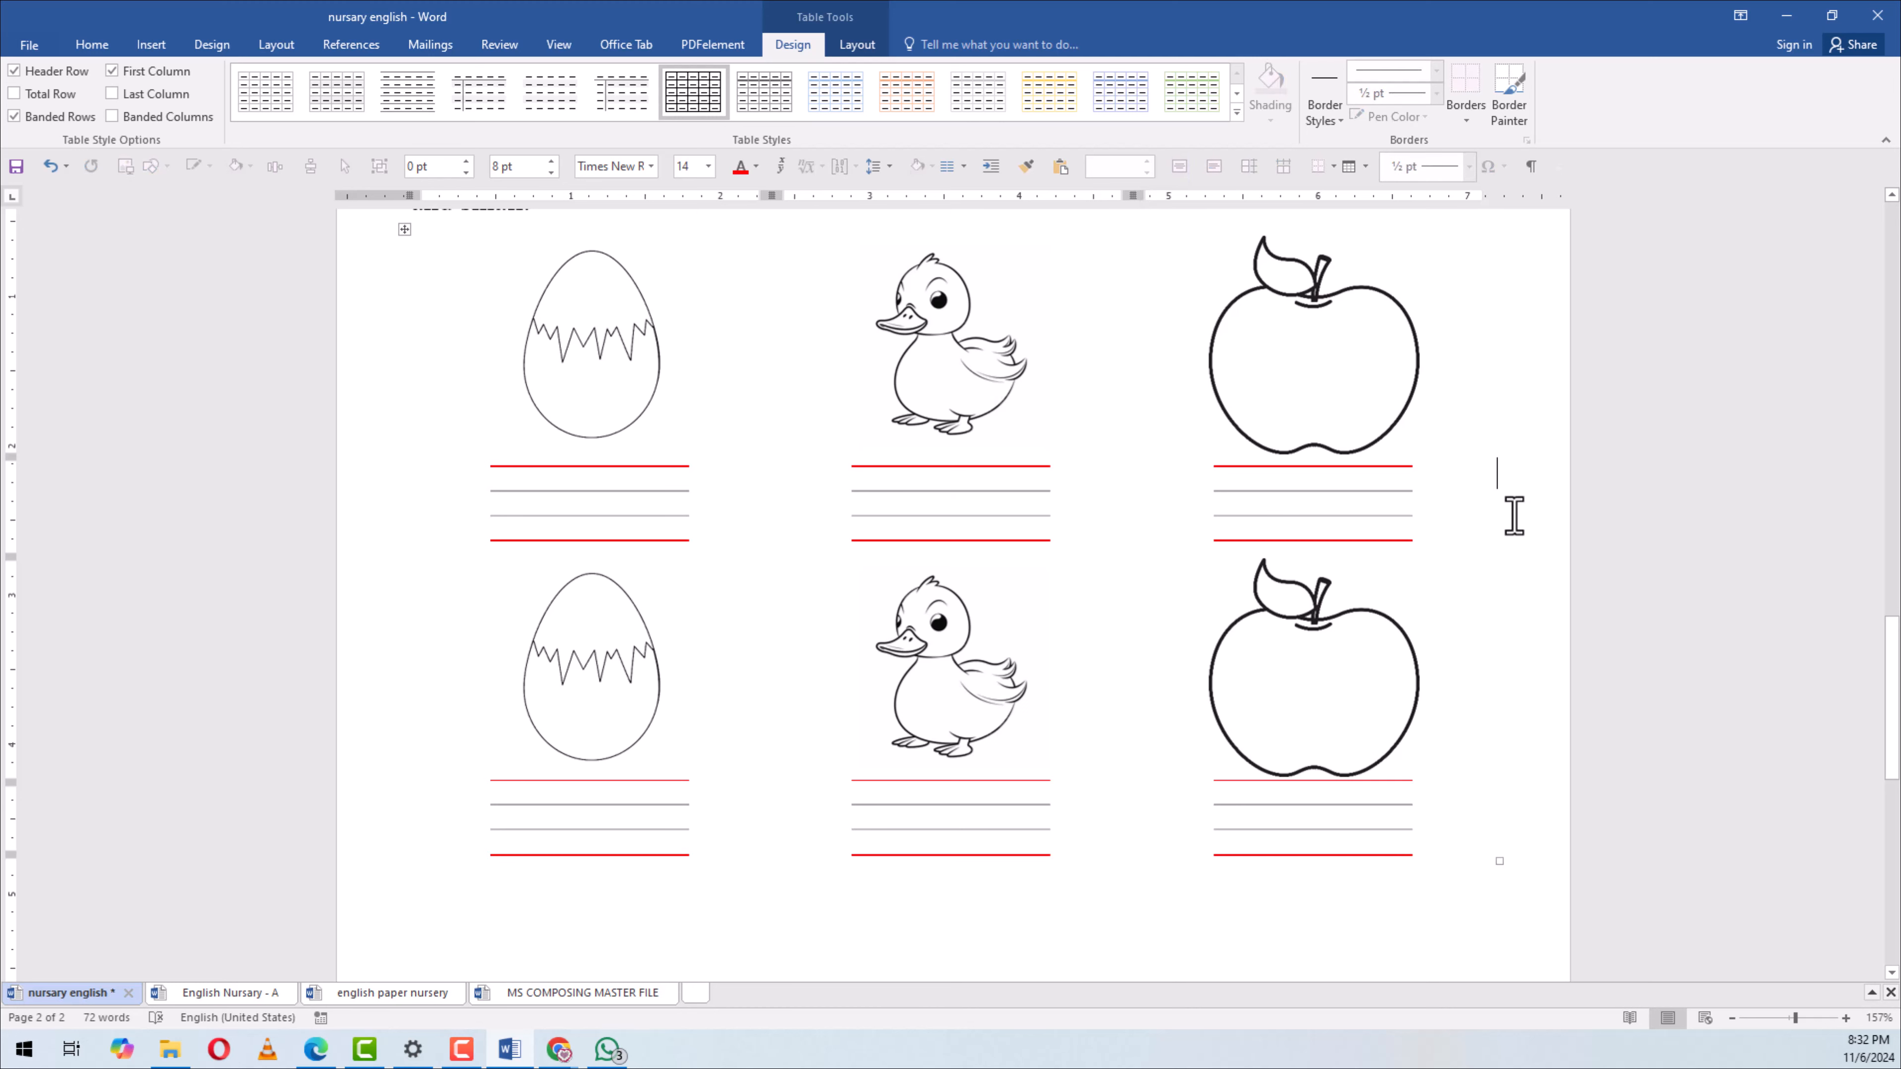